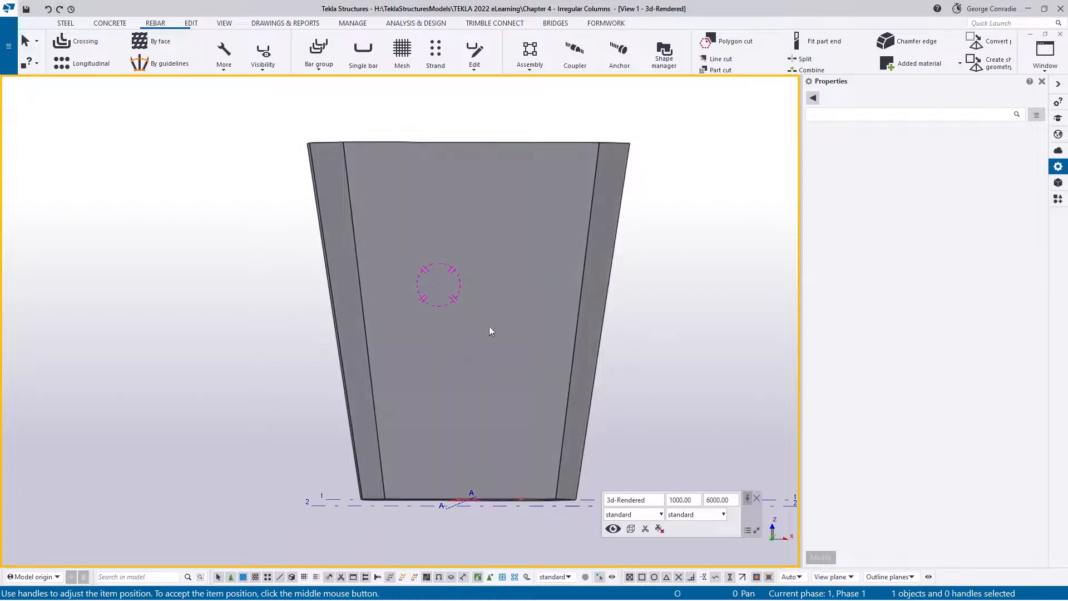
- Render the tapered column's parts transparently and inspect its shape from the side, in plan and in 3D
{"action": "middle_click_drag", "start_coordinate": [439, 316], "coordinate": [630, 318], "text": "ctrl"}
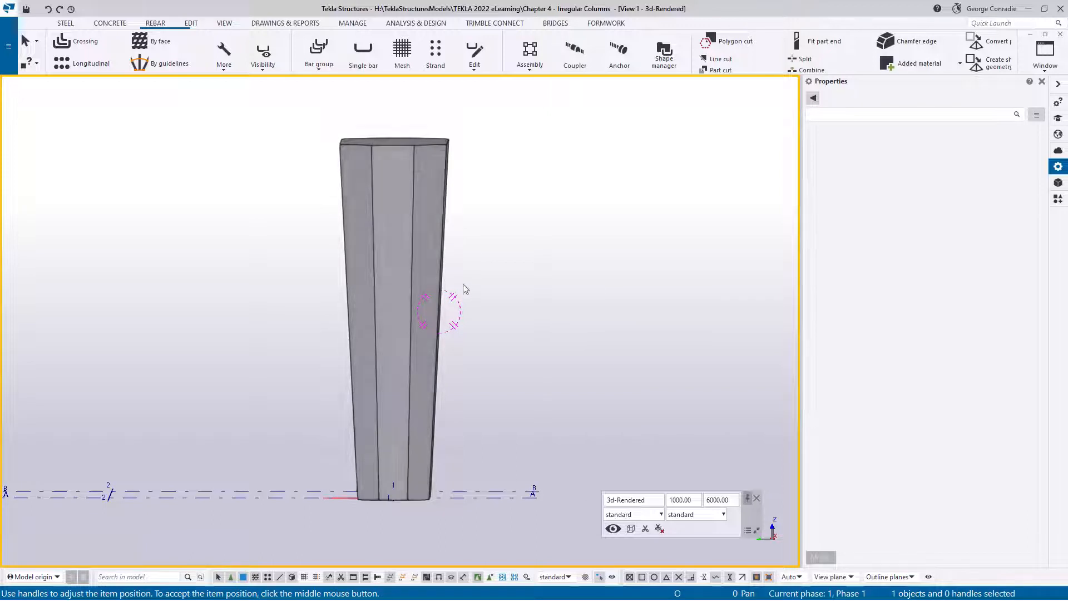
{"action": "key", "text": "ctrl+p"}
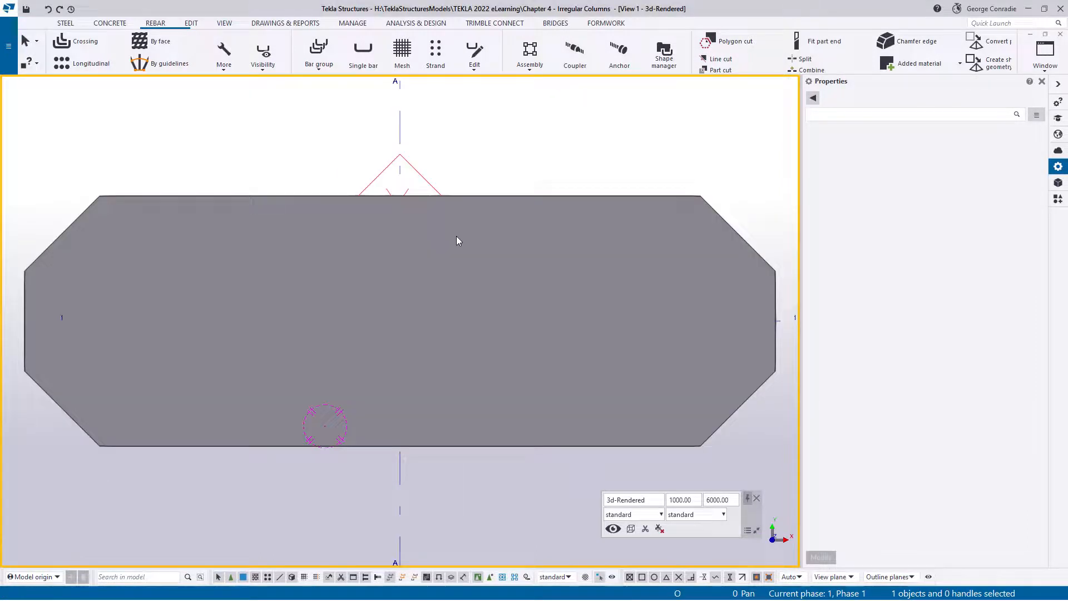
{"action": "key", "text": "ctrl+2"}
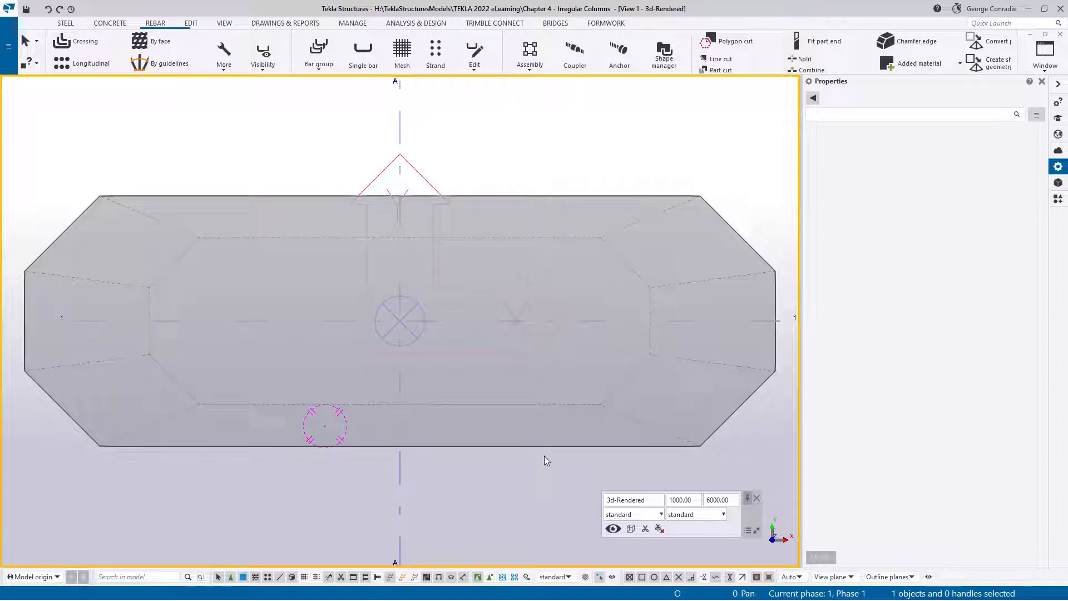
{"action": "scroll", "coordinate": [544, 458], "scroll_direction": "down", "scroll_amount": 1}
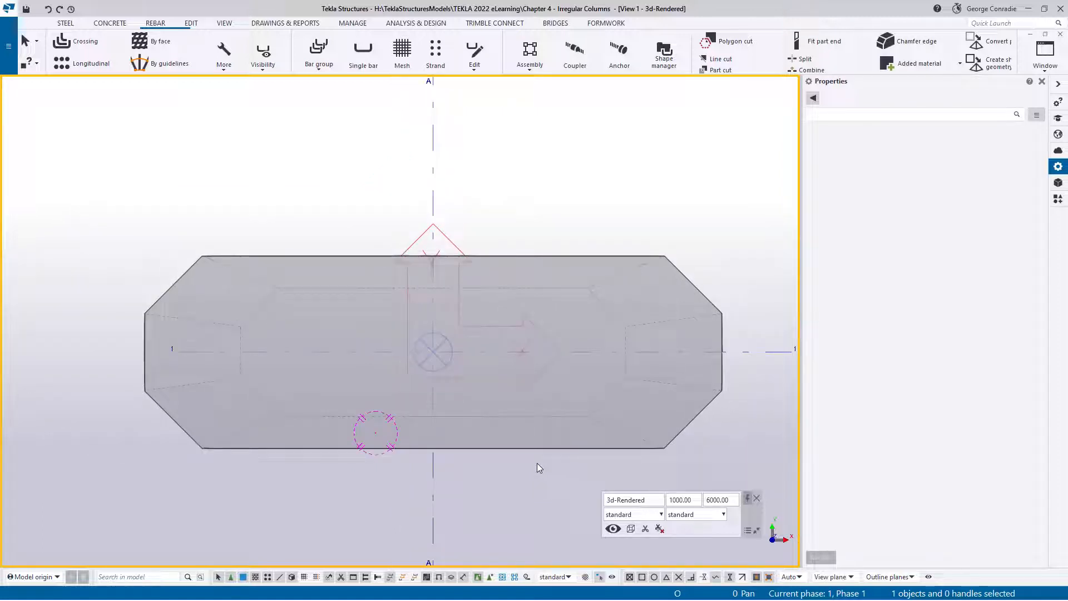
{"action": "middle_click_drag", "start_coordinate": [521, 465], "coordinate": [481, 410]}
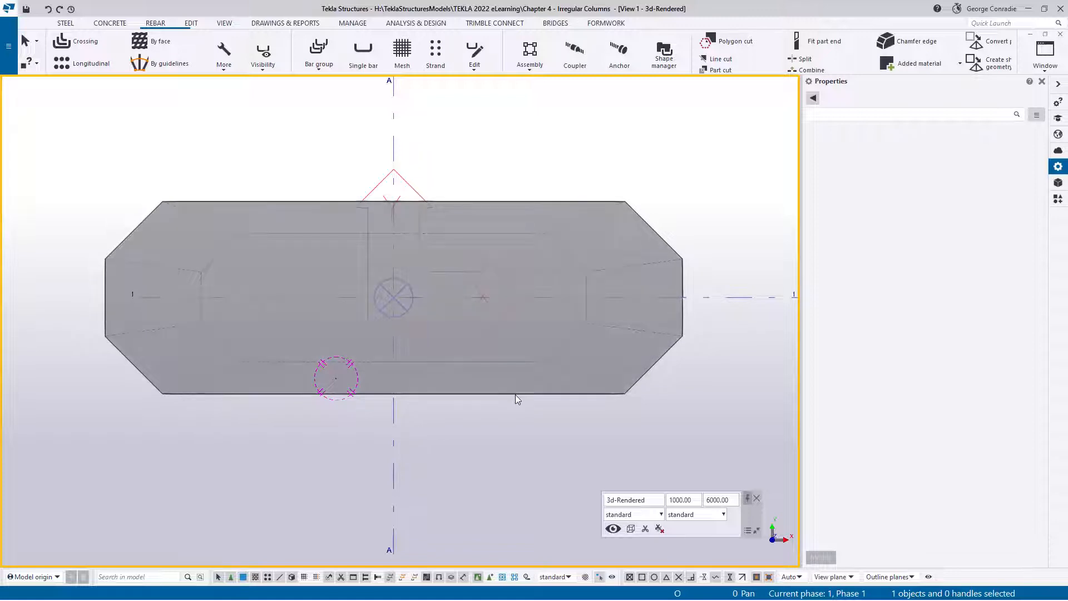
{"action": "middle_click_drag", "start_coordinate": [502, 399], "coordinate": [474, 278], "text": "ctrl"}
{"action": "scroll", "coordinate": [474, 278], "scroll_direction": "down", "scroll_amount": 2}
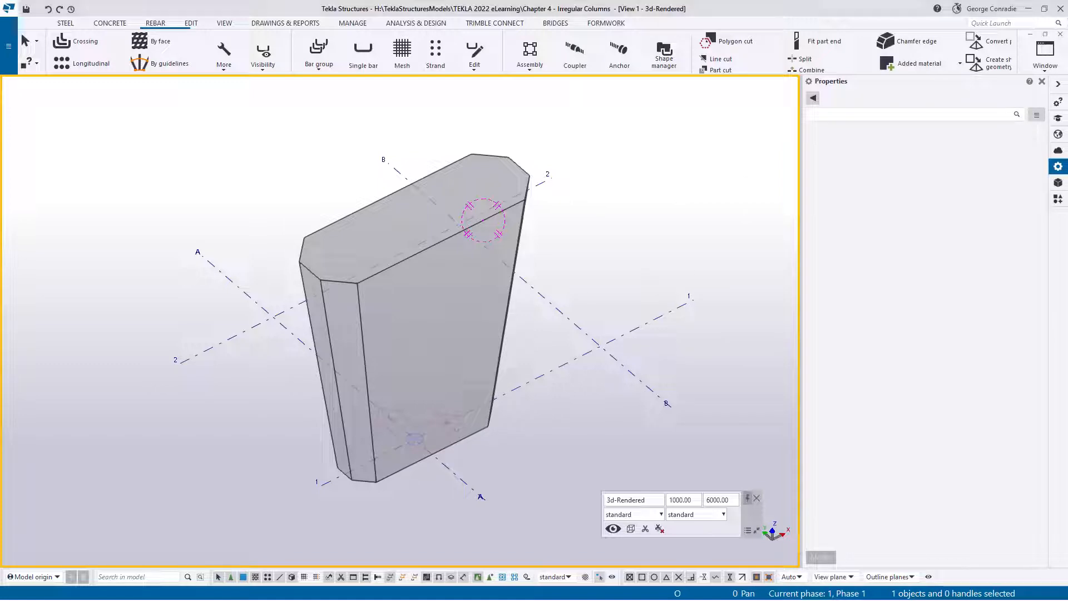
- Review the reinforcement callouts in the Target Rebar Tapered Column.png reference image, and return to the column model
{"action": "left_click_drag", "start_coordinate": [1067, 33], "coordinate": [533, 45]}
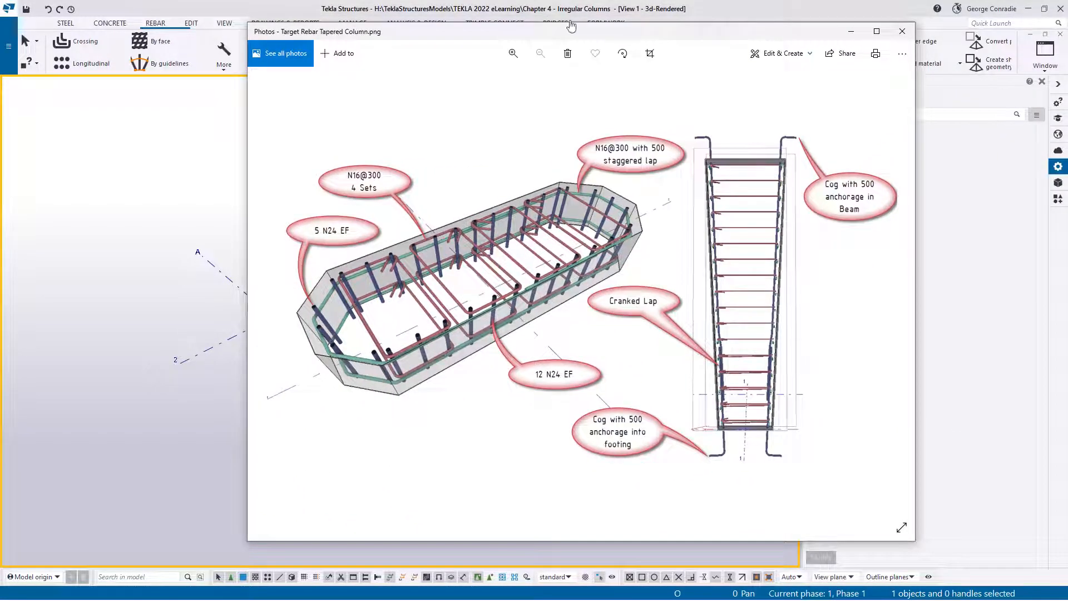
{"action": "left_click_drag", "start_coordinate": [596, 35], "coordinate": [425, 48]}
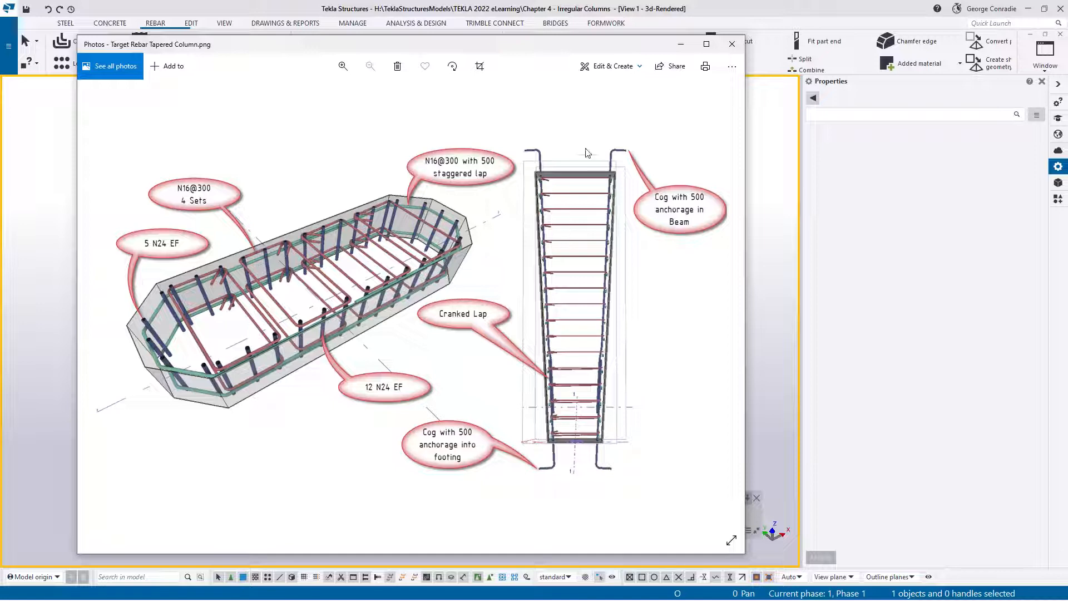
{"action": "left_click_drag", "start_coordinate": [502, 49], "coordinate": [1067, 45]}
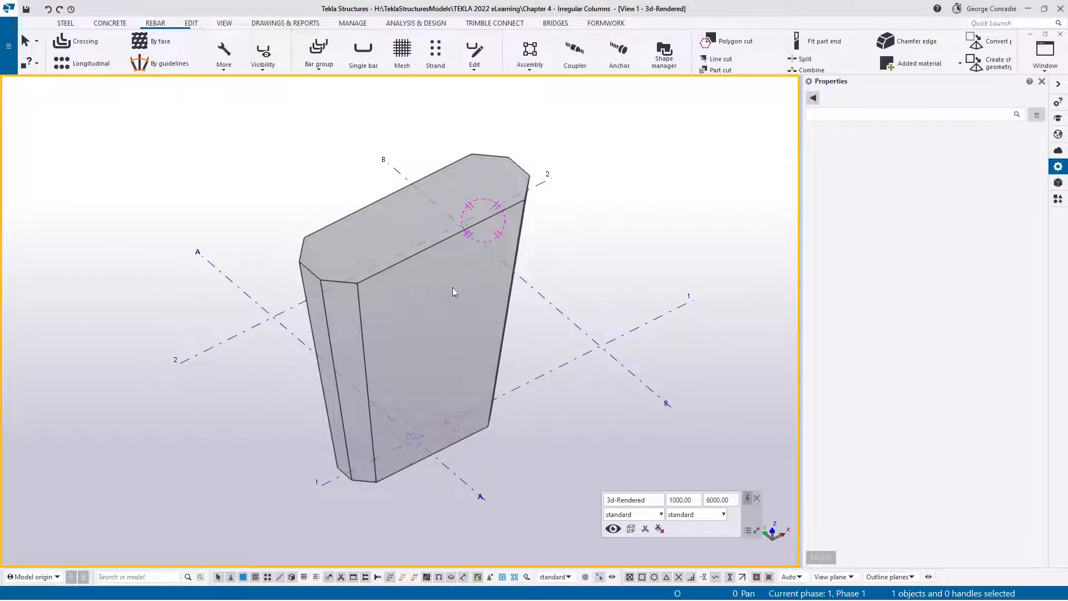
{"action": "mouse_move", "coordinate": [431, 252]}
{"action": "middle_mouse_down", "text": "ctrl"}
{"action": "mouse_move", "coordinate": [453, 243]}
{"action": "mouse_move", "coordinate": [439, 266]}
{"action": "middle_mouse_up", "text": "ctrl"}
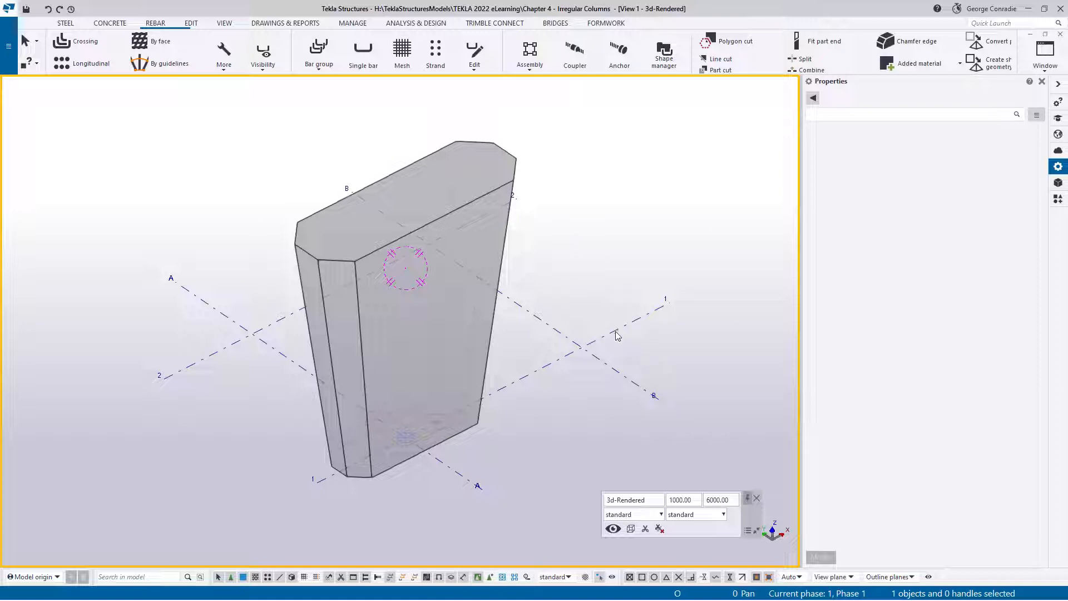
- Make the named views Elevation Grid 1, Elevation Grid A, Plan +0 and Plan +5000 visible
{"action": "left_click", "coordinate": [224, 23]}
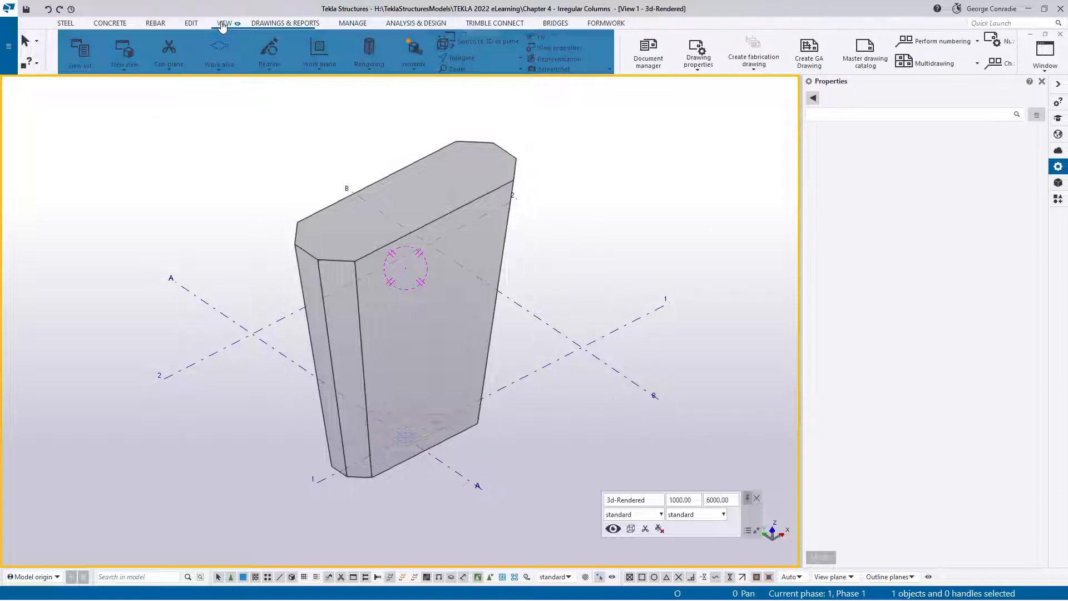
{"action": "left_click", "coordinate": [76, 58]}
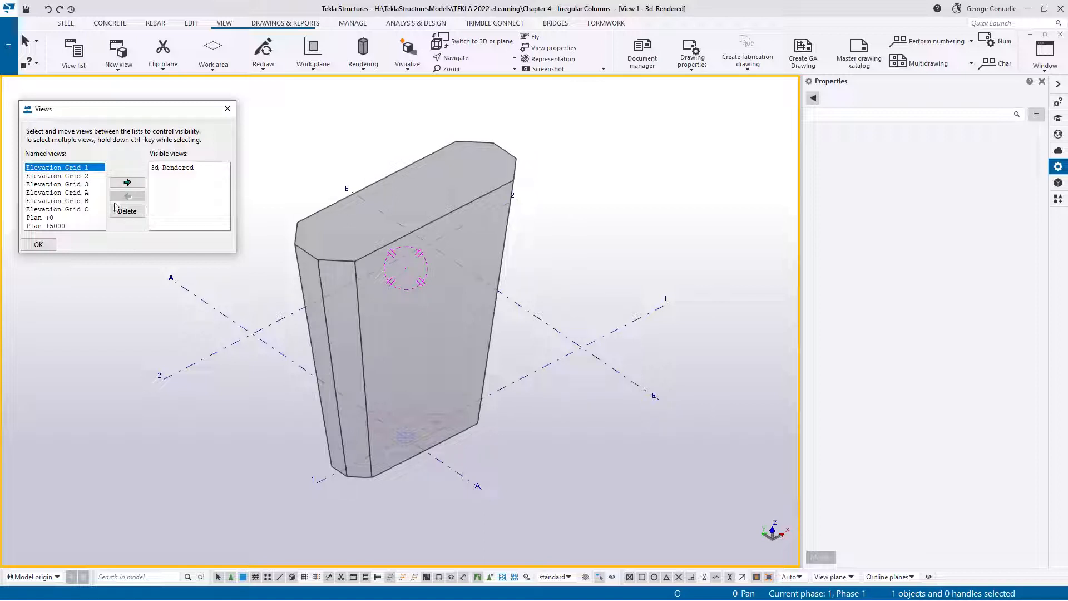
{"action": "left_click", "coordinate": [96, 193], "text": "ctrl"}
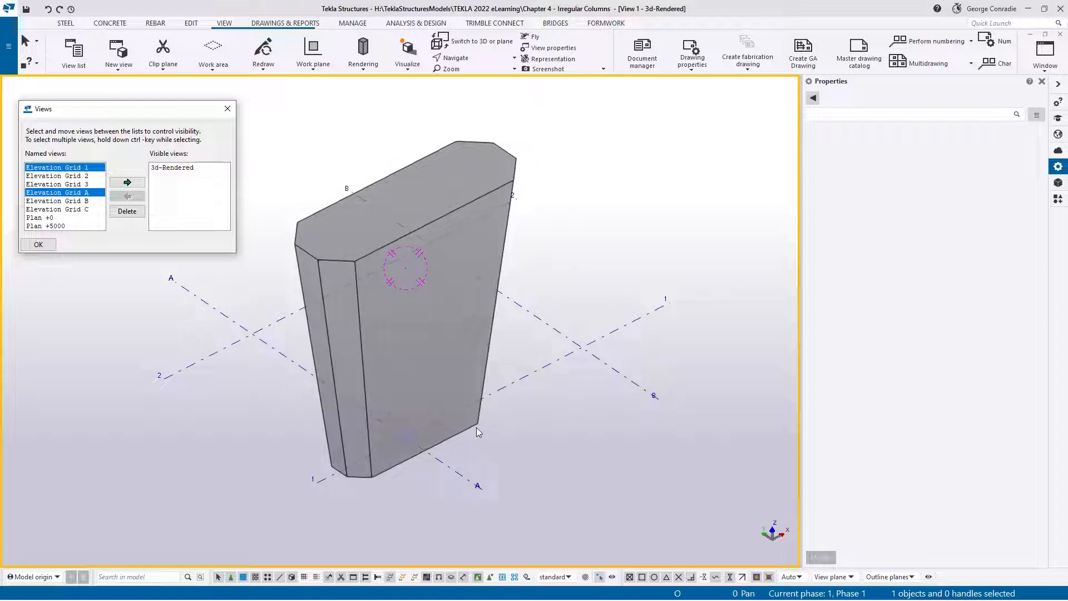
{"action": "left_click", "coordinate": [36, 218], "text": "ctrl"}
{"action": "left_click", "coordinate": [38, 226], "text": "ctrl"}
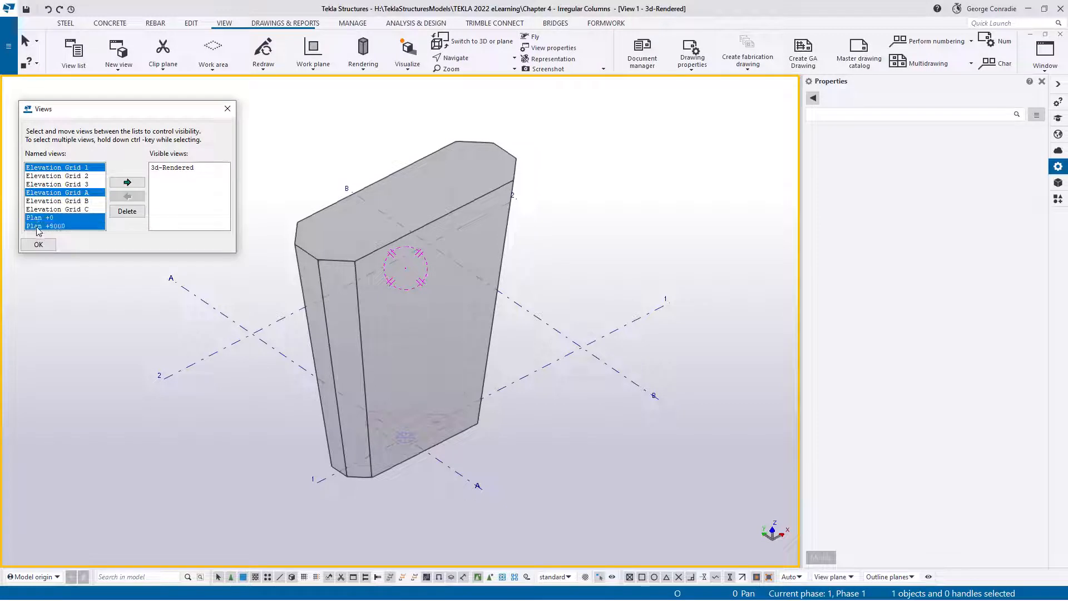
{"action": "left_click", "coordinate": [126, 182]}
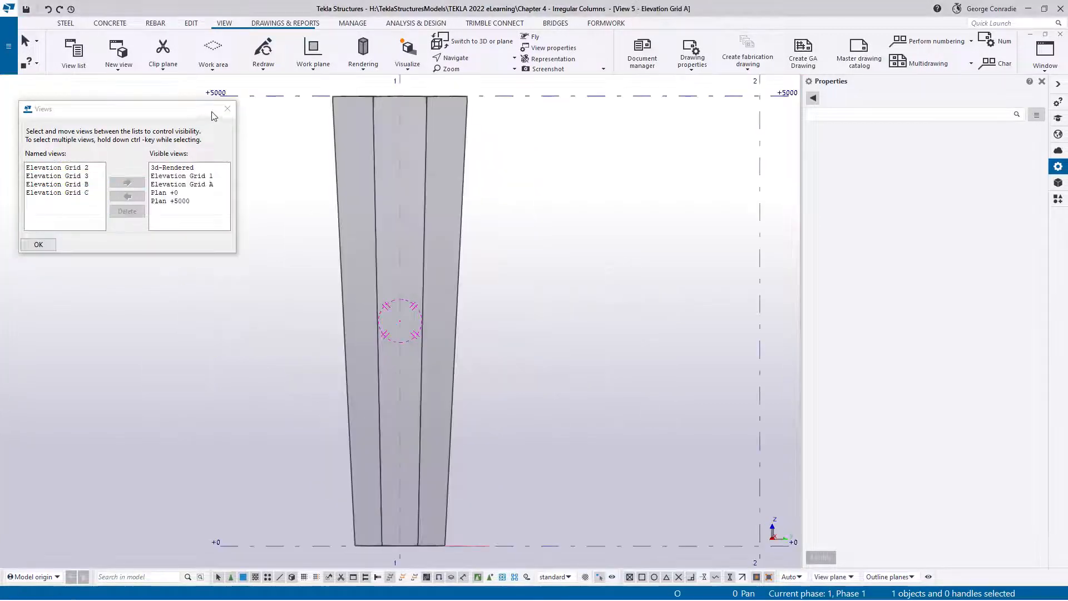
{"action": "left_click", "coordinate": [227, 109]}
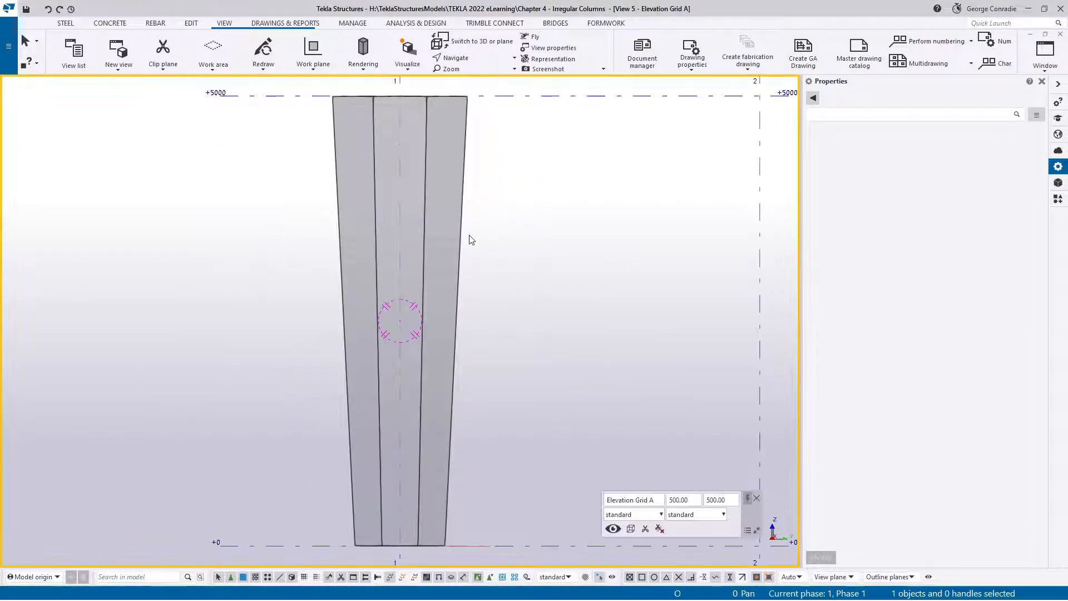
- Fit the work area to the tapered column in all views
{"action": "left_click", "coordinate": [462, 248]}
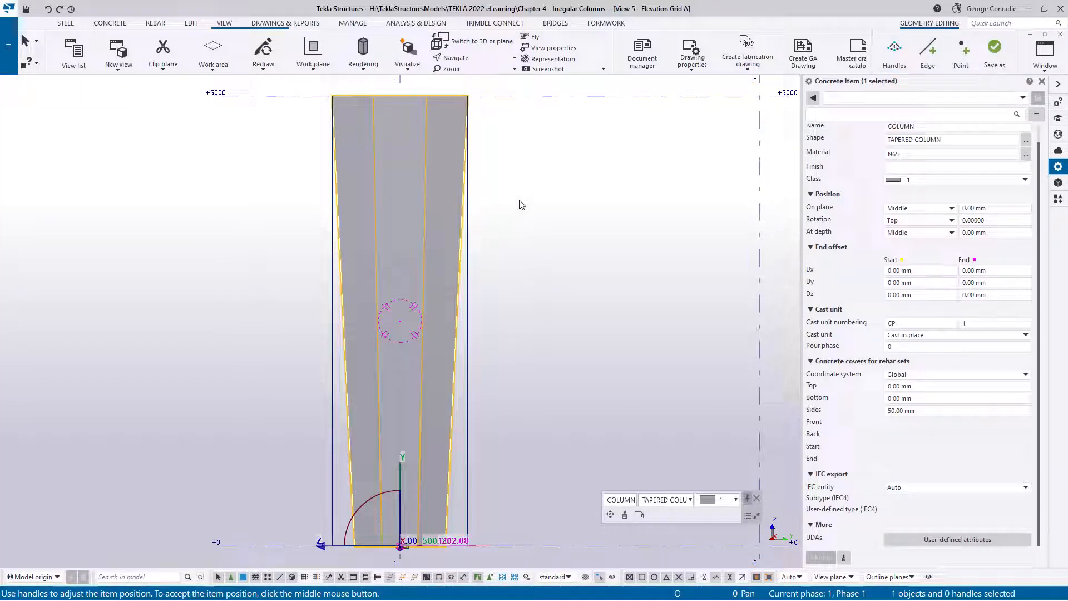
{"action": "right_click", "coordinate": [521, 205]}
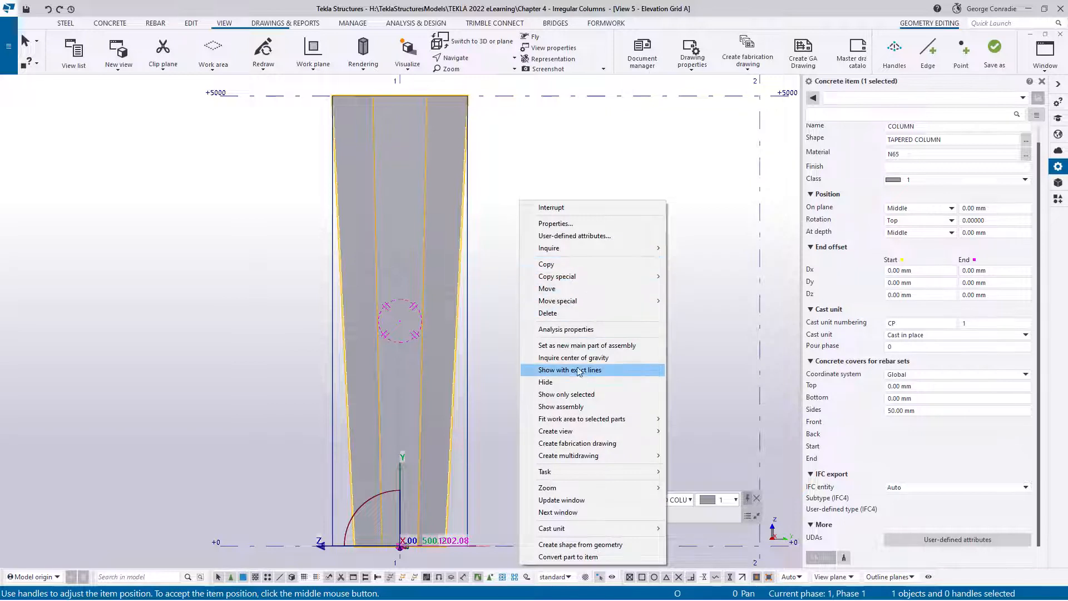
{"action": "mouse_move", "coordinate": [589, 424]}
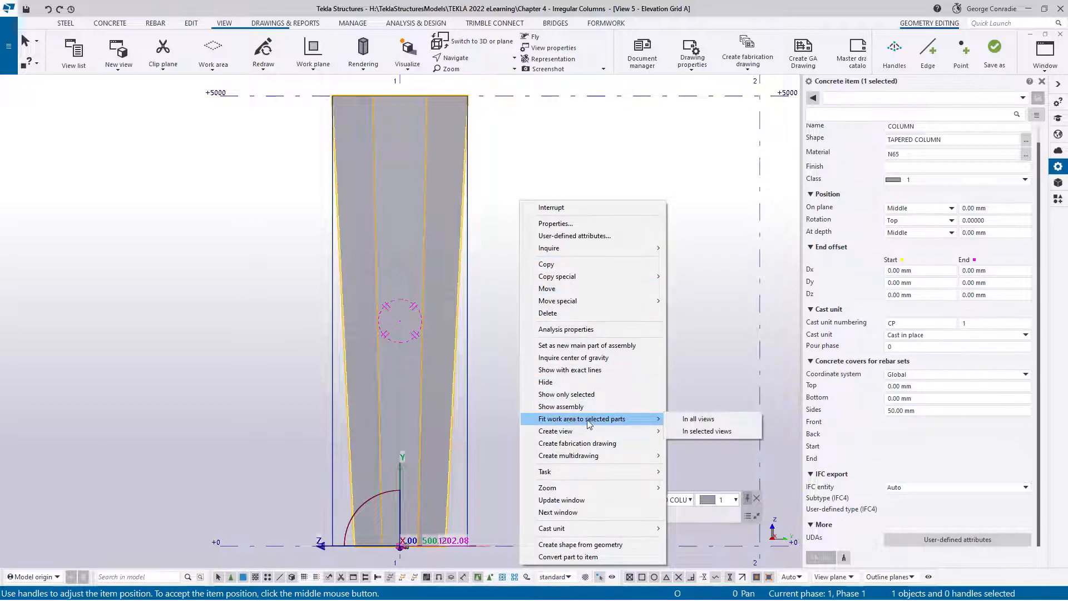
{"action": "left_click", "coordinate": [707, 420]}
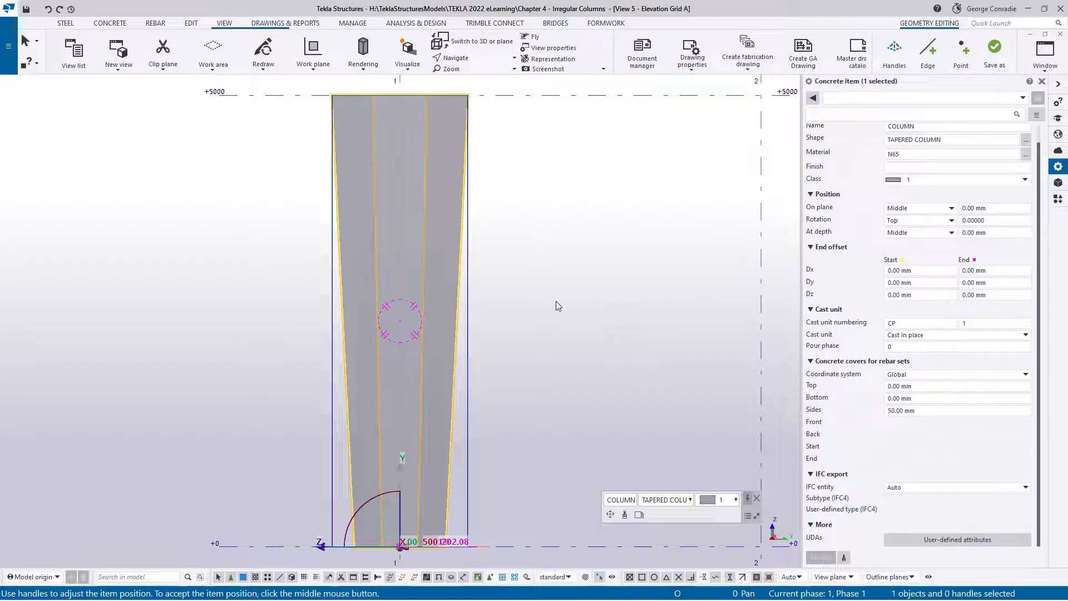
{"action": "left_click", "coordinate": [556, 301]}
- Cycle through the open elevation and plan views back to the 3D view, and recheck the target rebar image
{"action": "key", "text": "ctrl+Tab"}
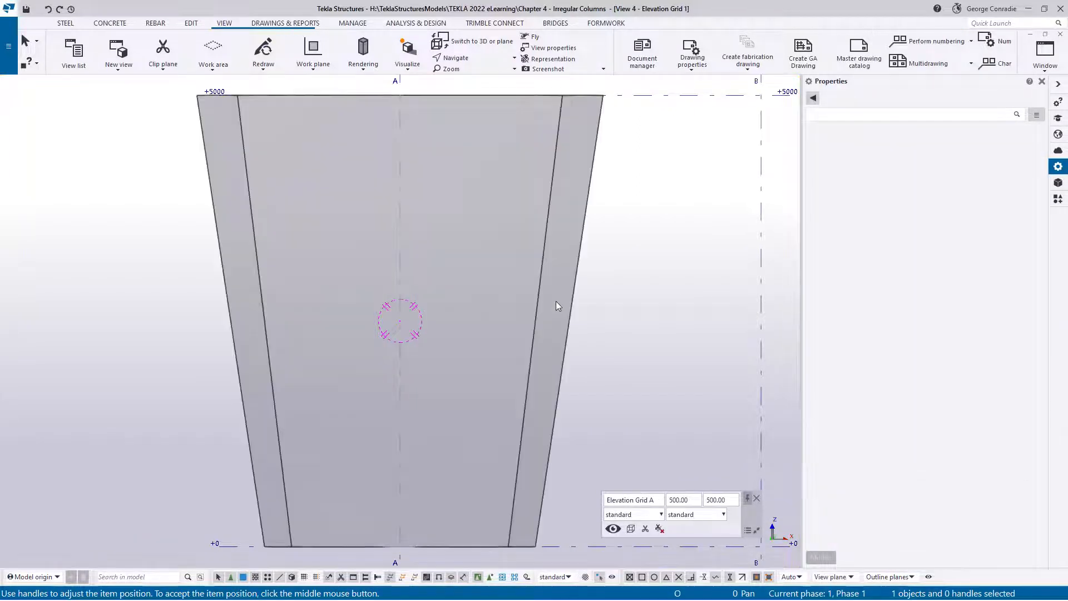
{"action": "key", "text": "ctrl+Tab"}
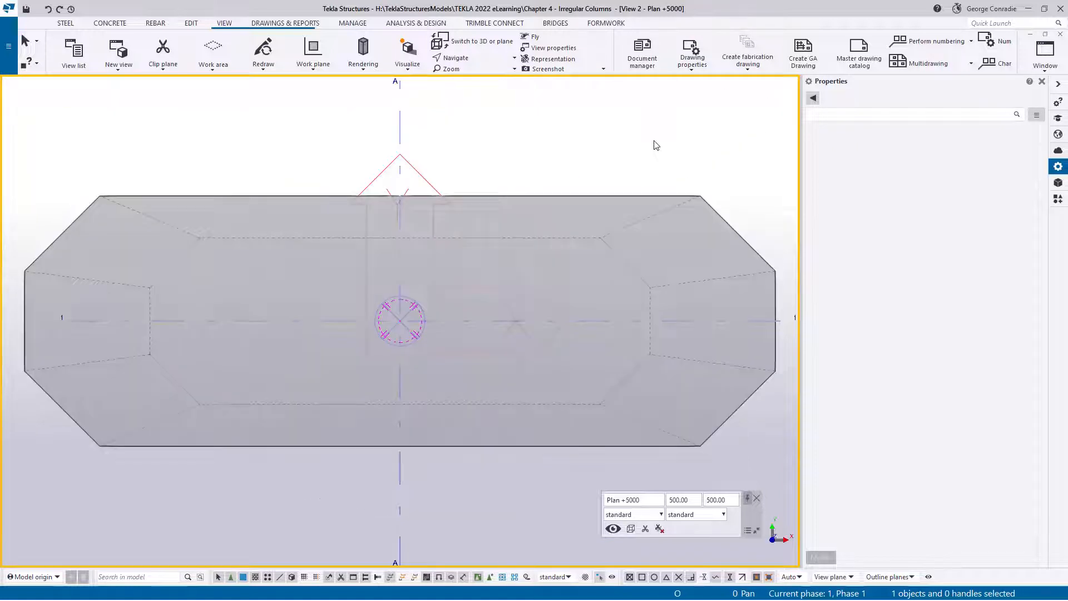
{"action": "key", "text": "ctrl+Tab"}
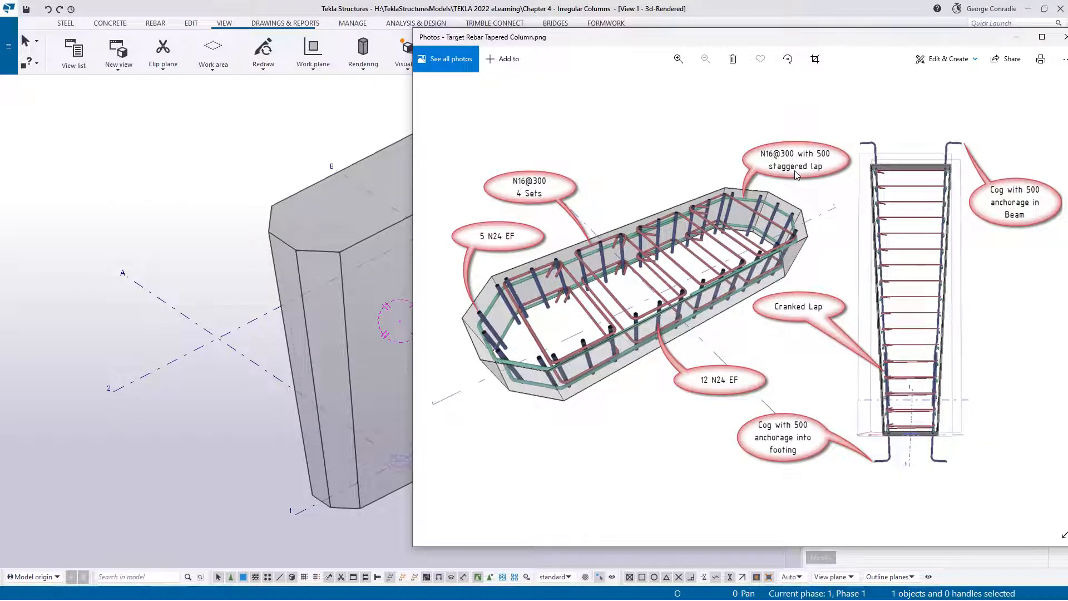
{"action": "left_click_drag", "start_coordinate": [775, 37], "coordinate": [1067, 17]}
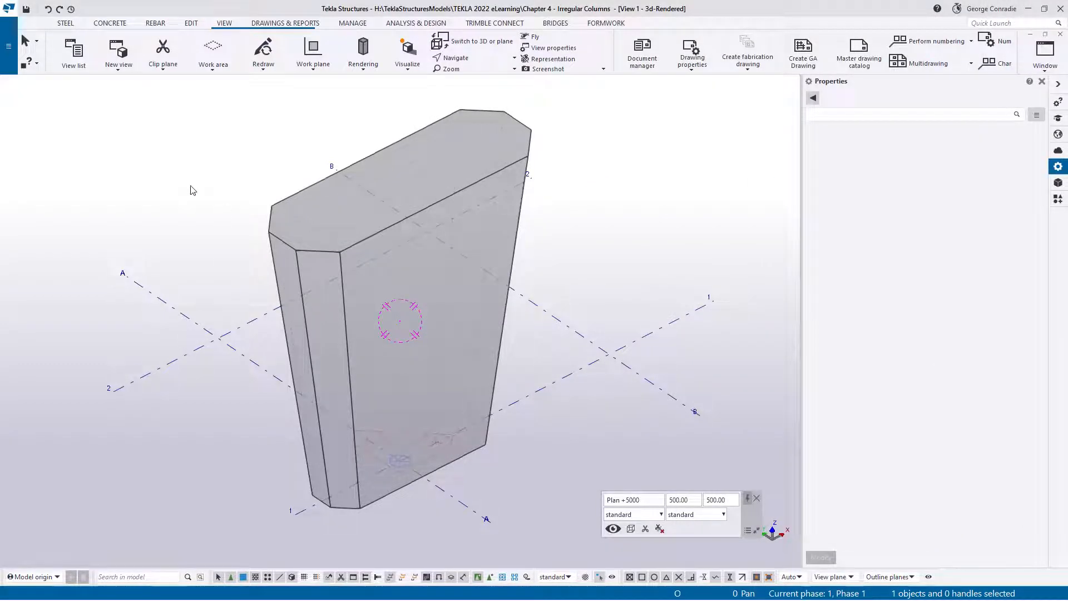
- Start a crossing rebar set for the column and choose the grade N, size 16 main bar from the rebar catalog
{"action": "left_click", "coordinate": [155, 25]}
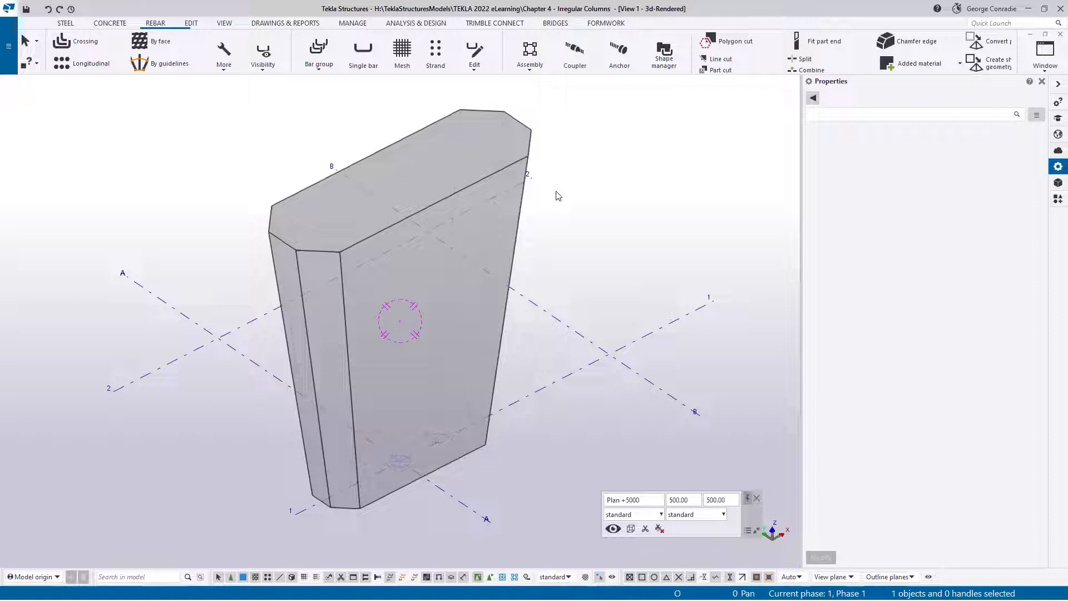
{"action": "left_click", "coordinate": [87, 48]}
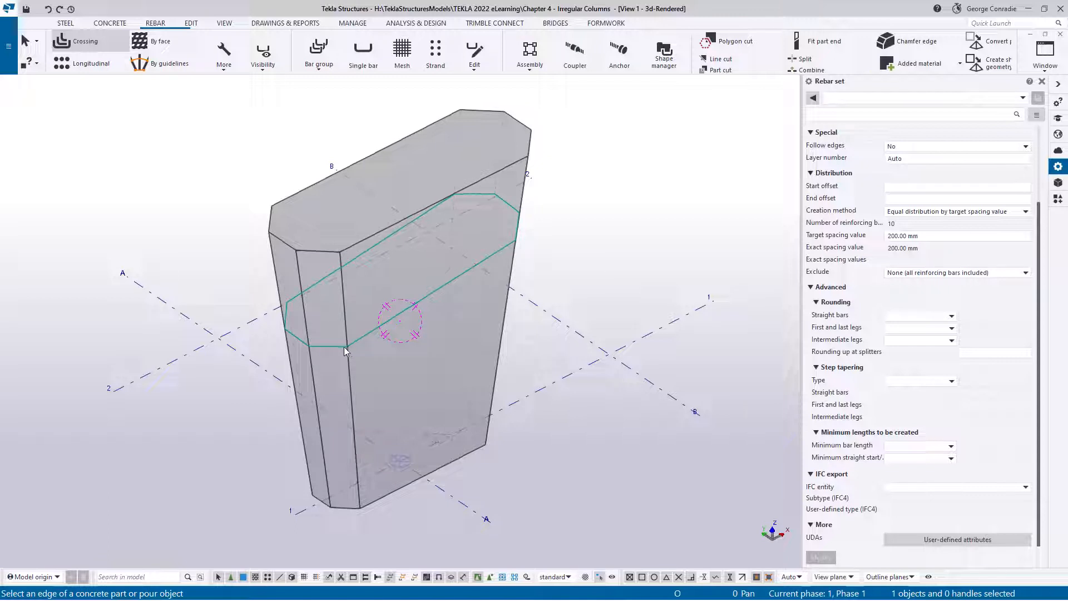
{"action": "middle_click_drag", "start_coordinate": [344, 346], "coordinate": [326, 297], "text": "ctrl"}
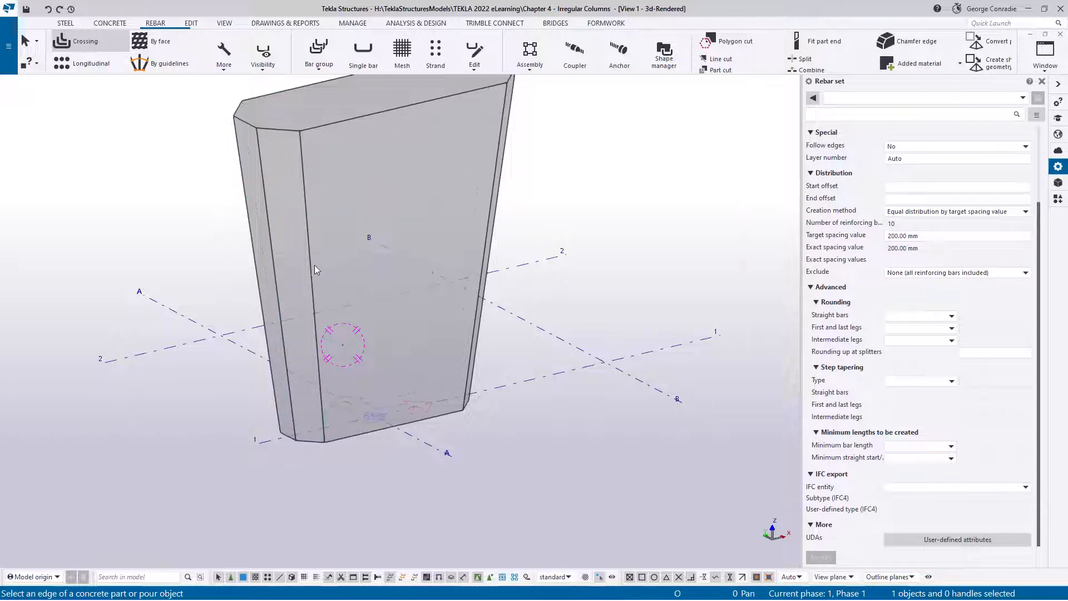
{"action": "scroll", "coordinate": [312, 268], "scroll_direction": "down", "scroll_amount": 2}
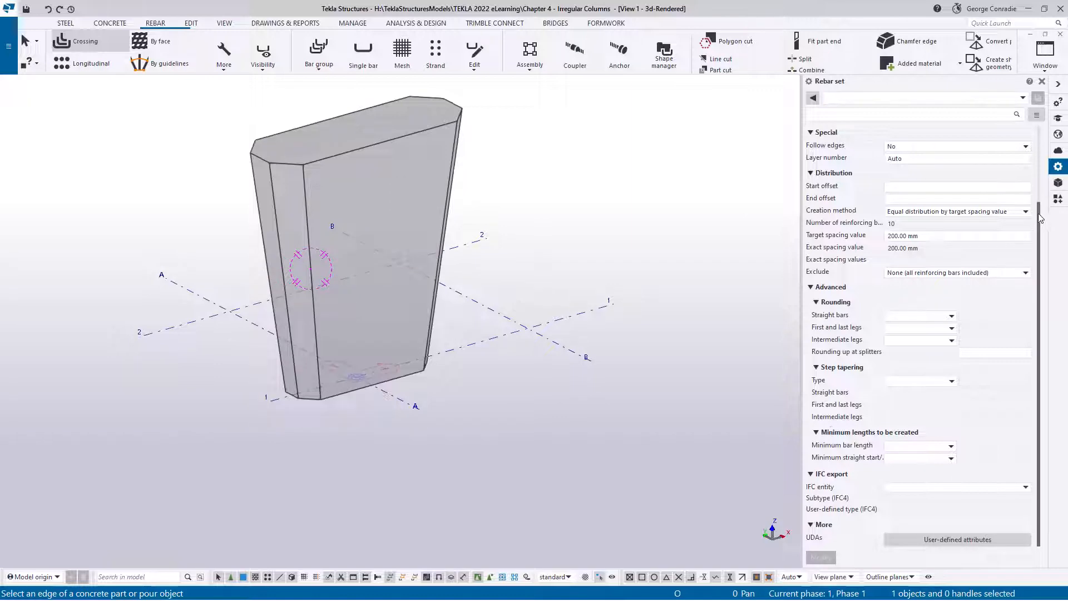
{"action": "left_click_drag", "start_coordinate": [1040, 219], "coordinate": [1030, 137]}
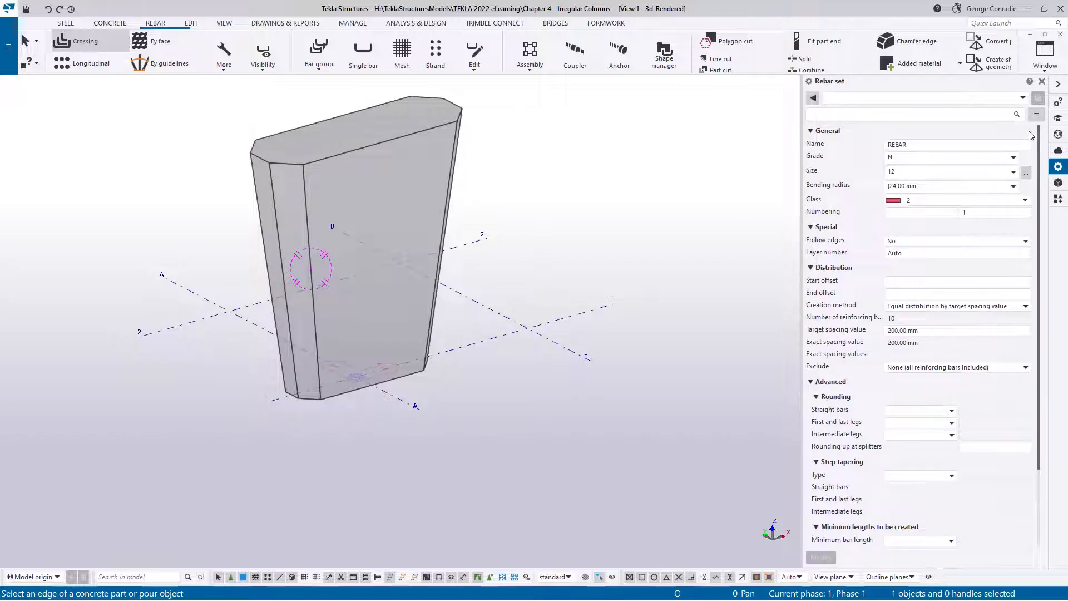
{"action": "left_click", "coordinate": [1026, 174]}
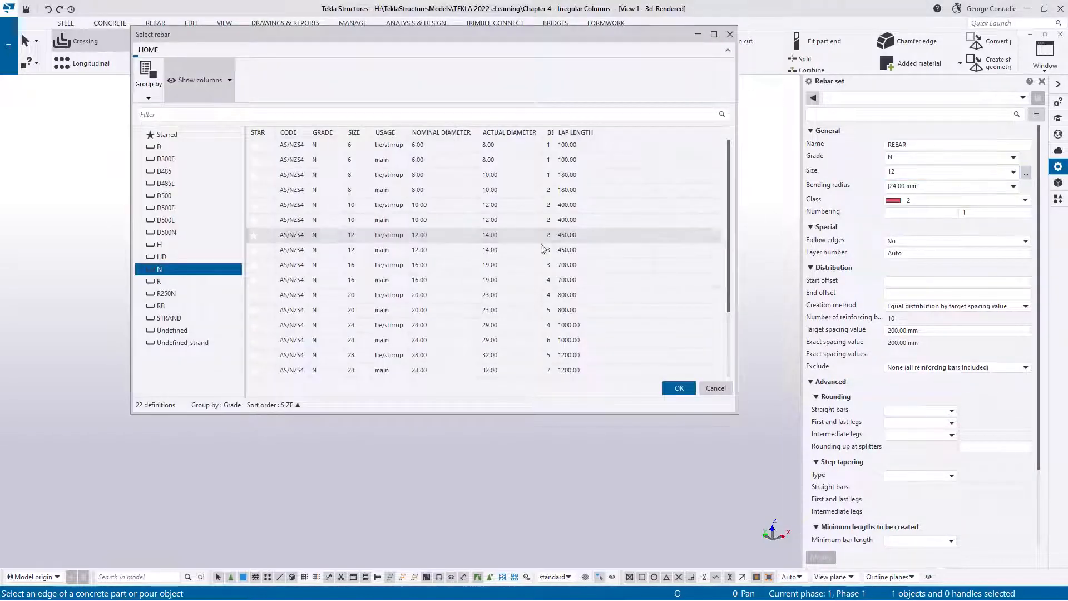
{"action": "left_click", "coordinate": [359, 282]}
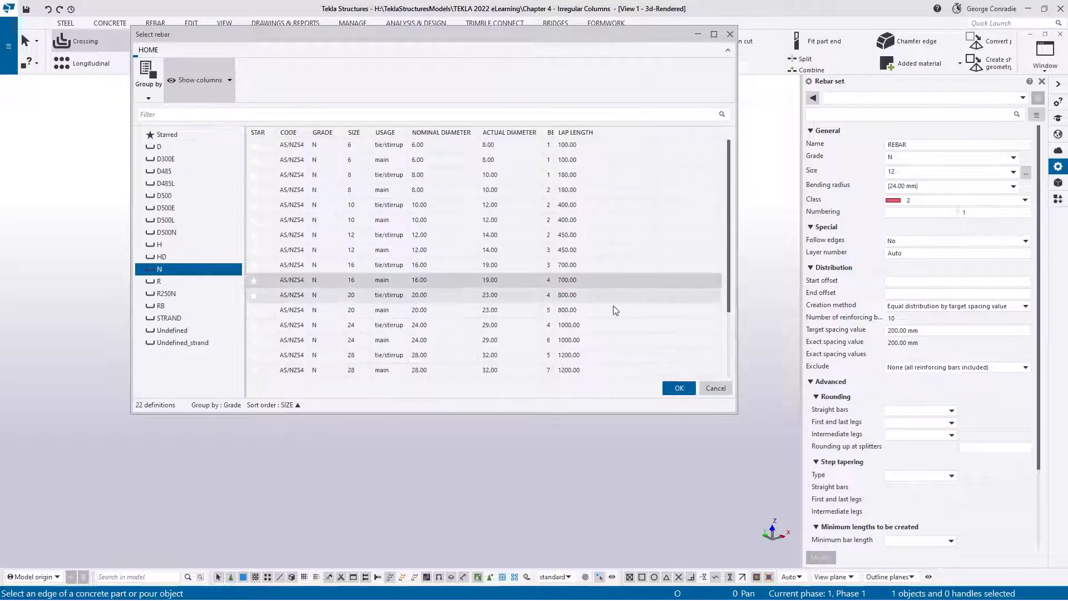
{"action": "left_click", "coordinate": [676, 389]}
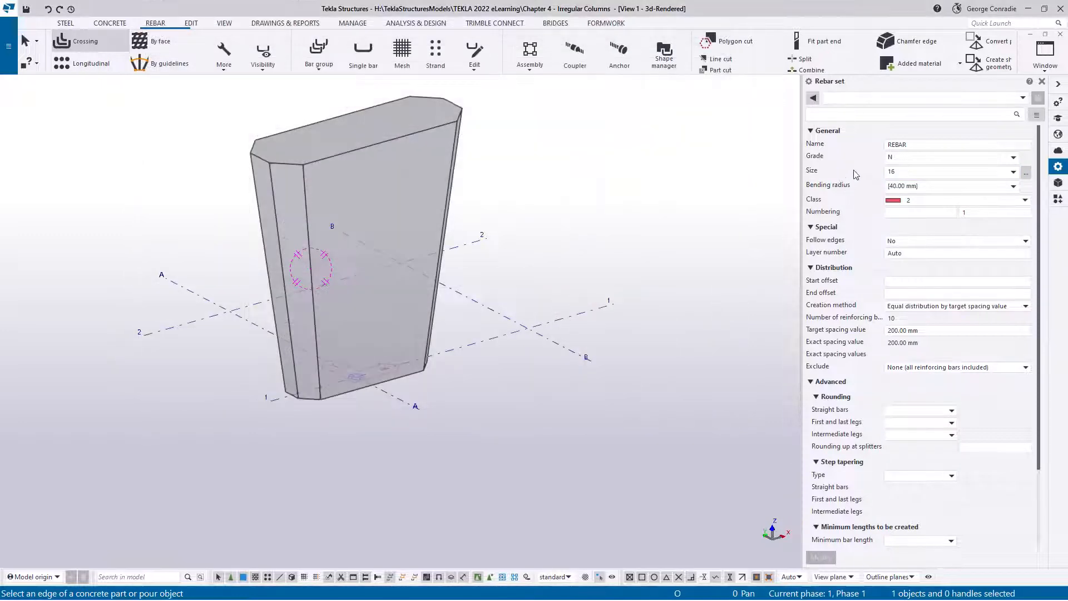
- Set the crossing rebar set's class to 5 and its target spacing value to 300 mm
{"action": "left_click", "coordinate": [907, 199]}
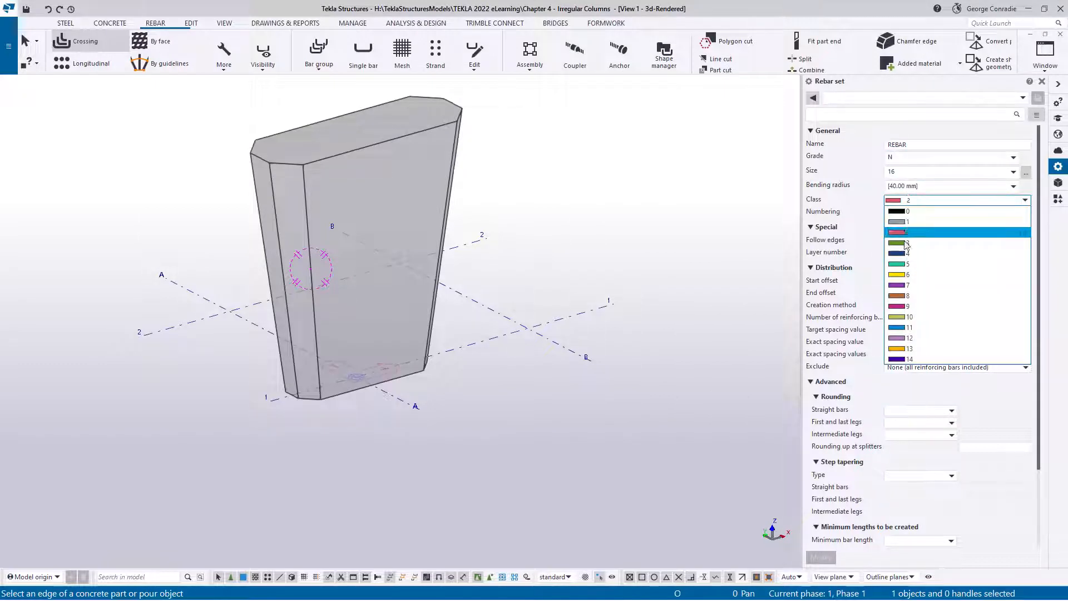
{"action": "left_click", "coordinate": [903, 265]}
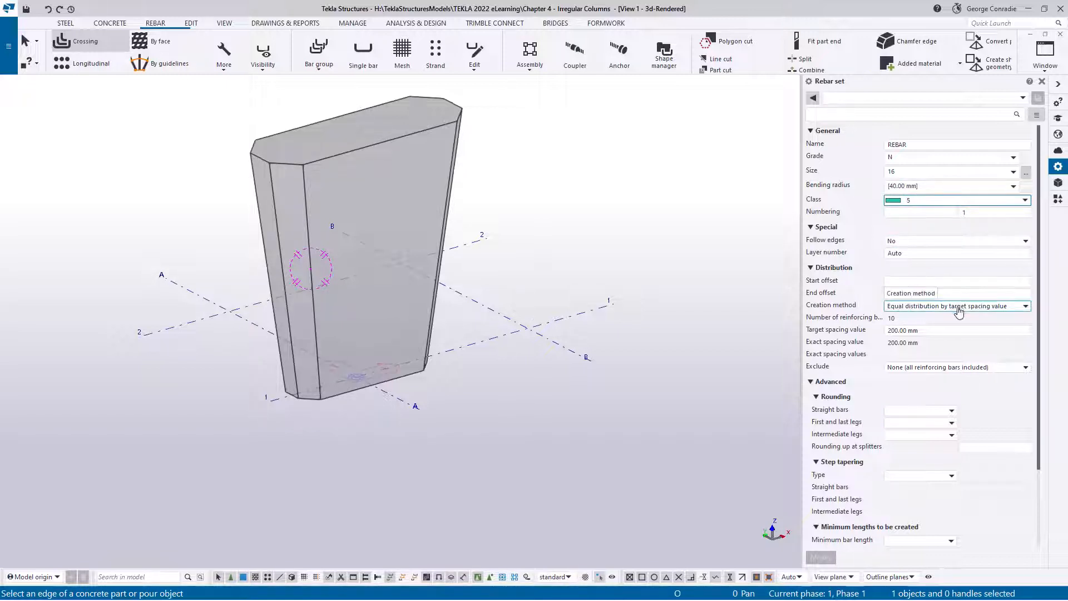
{"action": "left_click", "coordinate": [937, 330]}
{"action": "left_click_drag", "start_coordinate": [937, 329], "coordinate": [872, 337]}
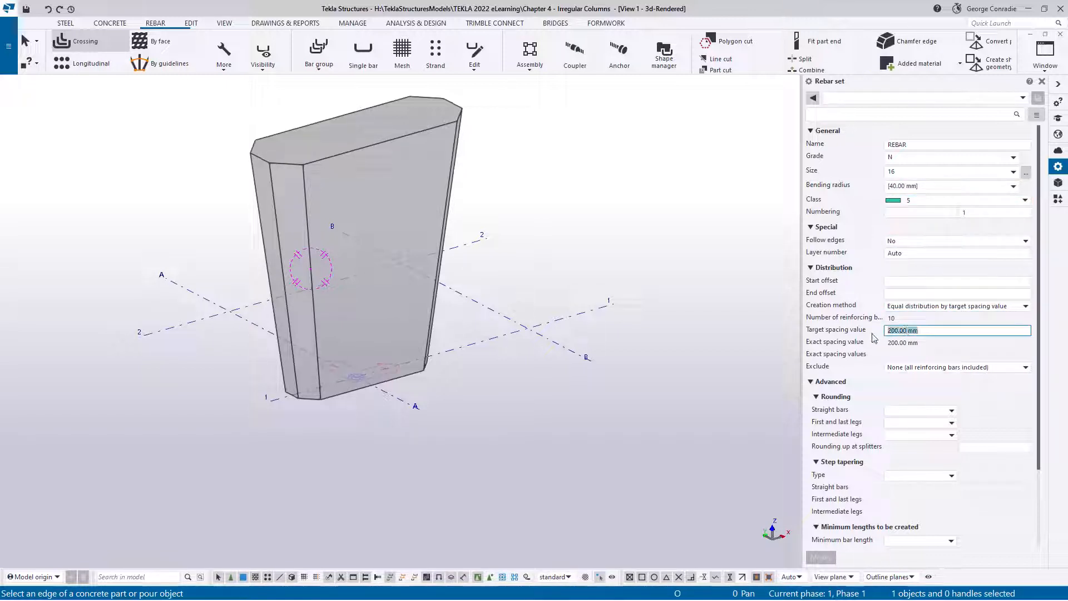
{"action": "type", "text": "300"}
{"action": "key", "text": "Return"}
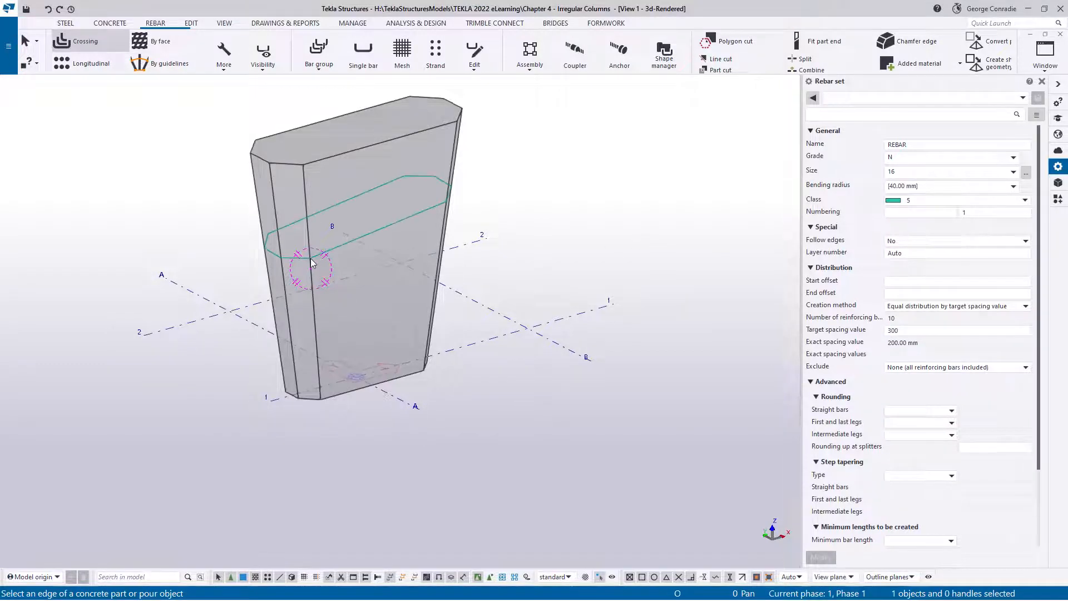
- Create the crossing rebar set at the column's front vertical edge and end the command
{"action": "left_click", "coordinate": [310, 258]}
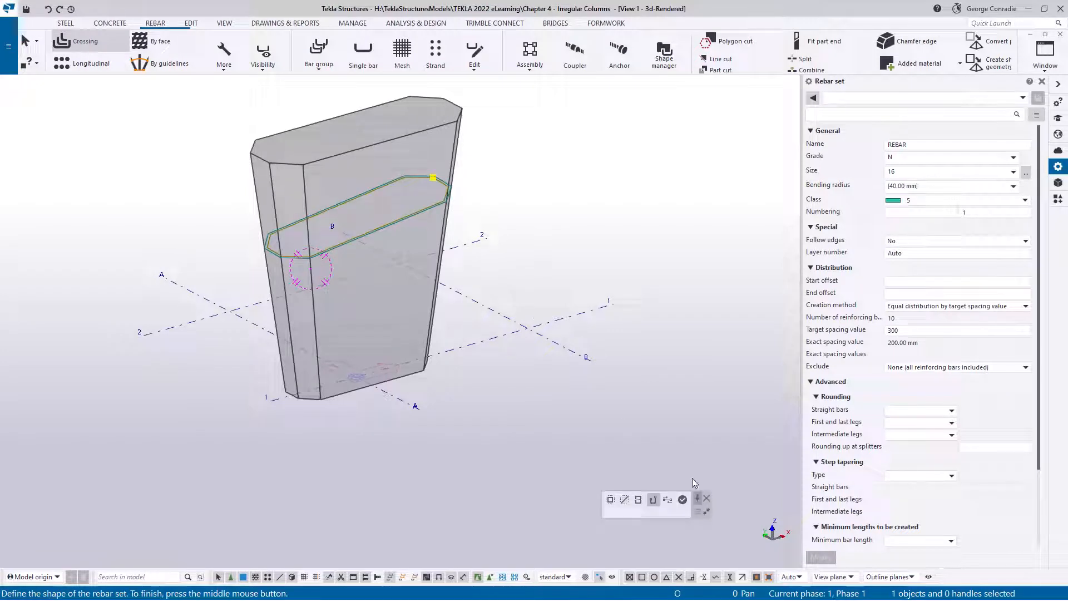
{"action": "middle_click", "coordinate": [586, 255]}
{"action": "right_click", "coordinate": [586, 255]}
{"action": "left_click", "coordinate": [613, 263]}
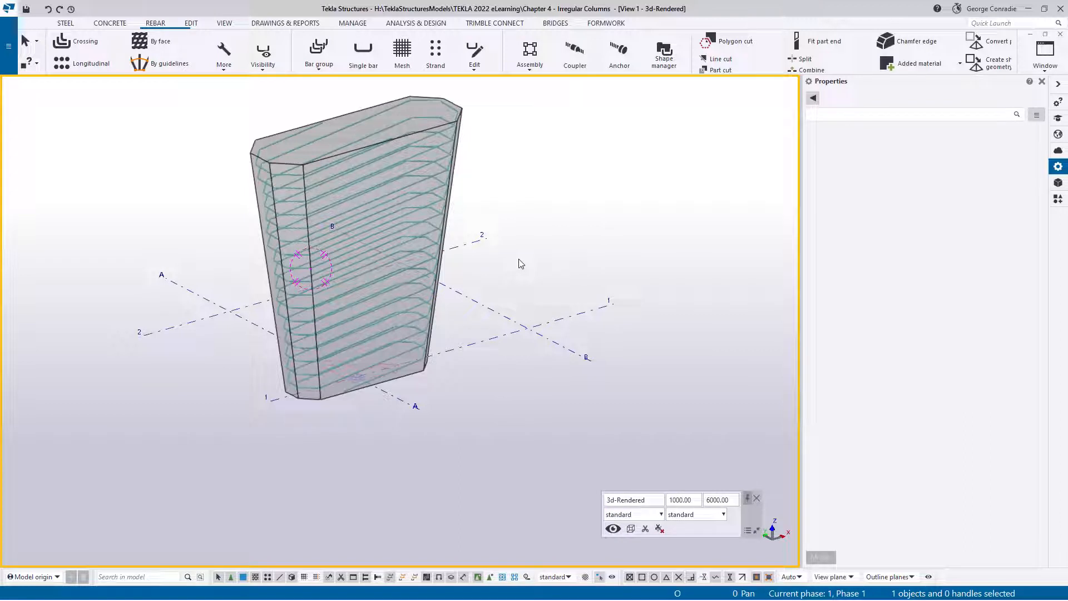
- Examine the crossing bars in the Elevation Grid A, Elevation Grid 1, Plan +0 and Plan +5000 views
{"action": "key", "text": "ctrl+Tab"}
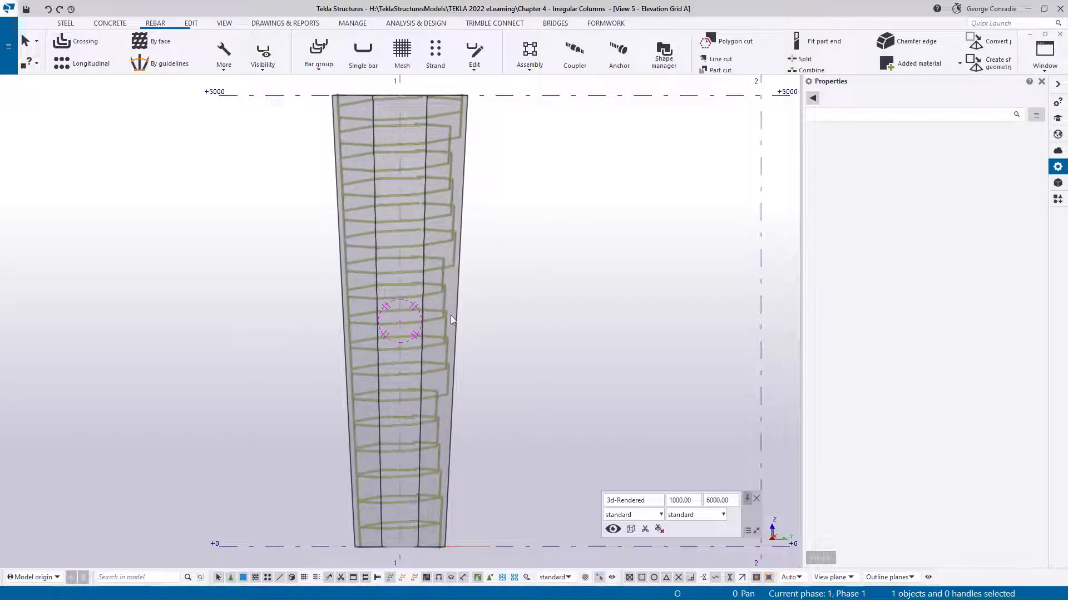
{"action": "left_click", "coordinate": [506, 370]}
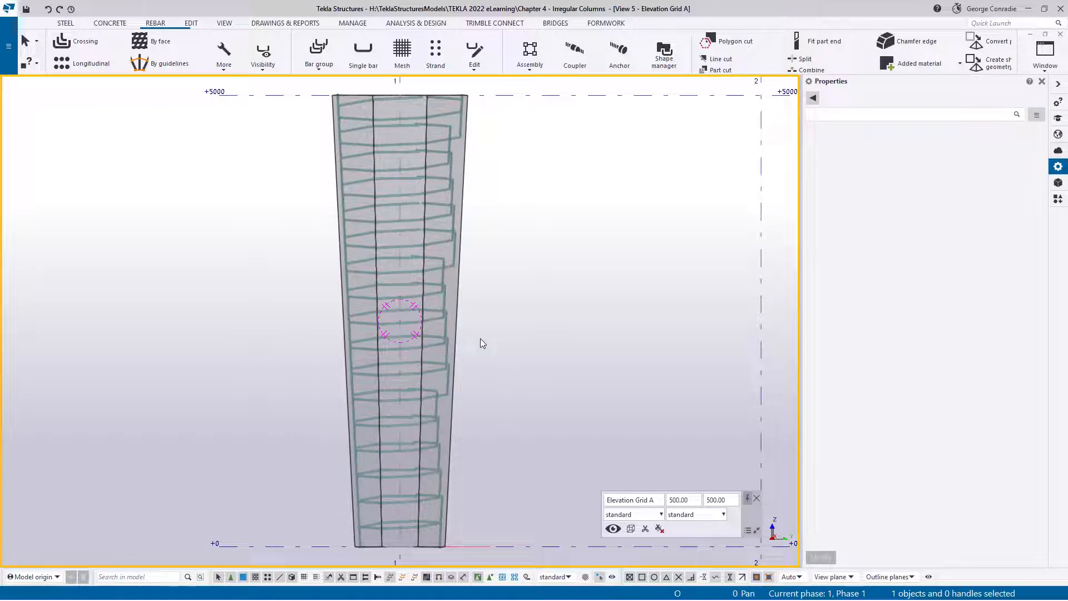
{"action": "key", "text": "ctrl+Tab"}
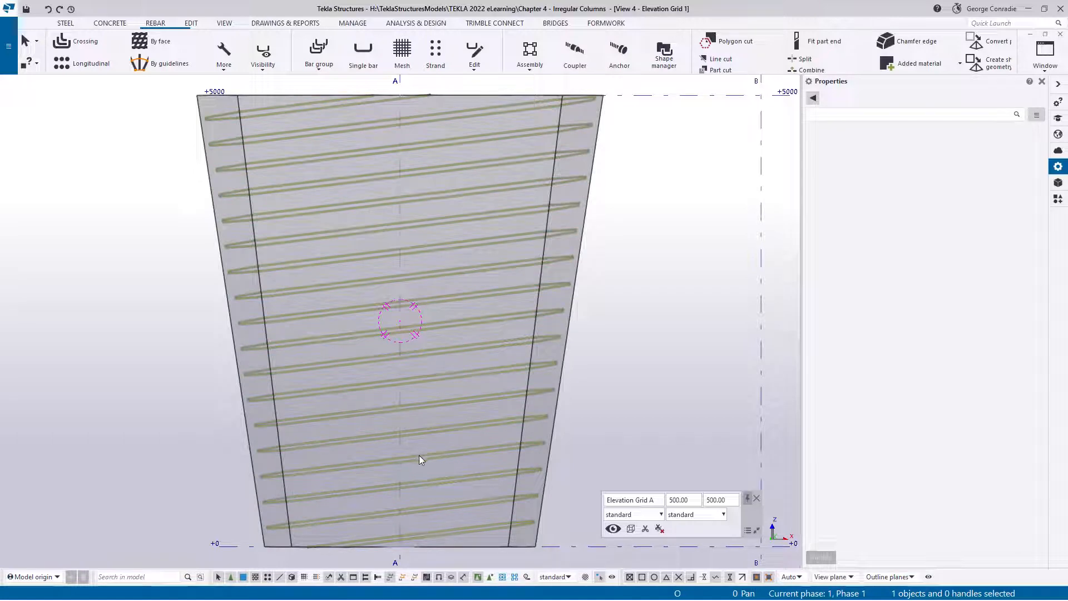
{"action": "key", "text": "ctrl+Tab"}
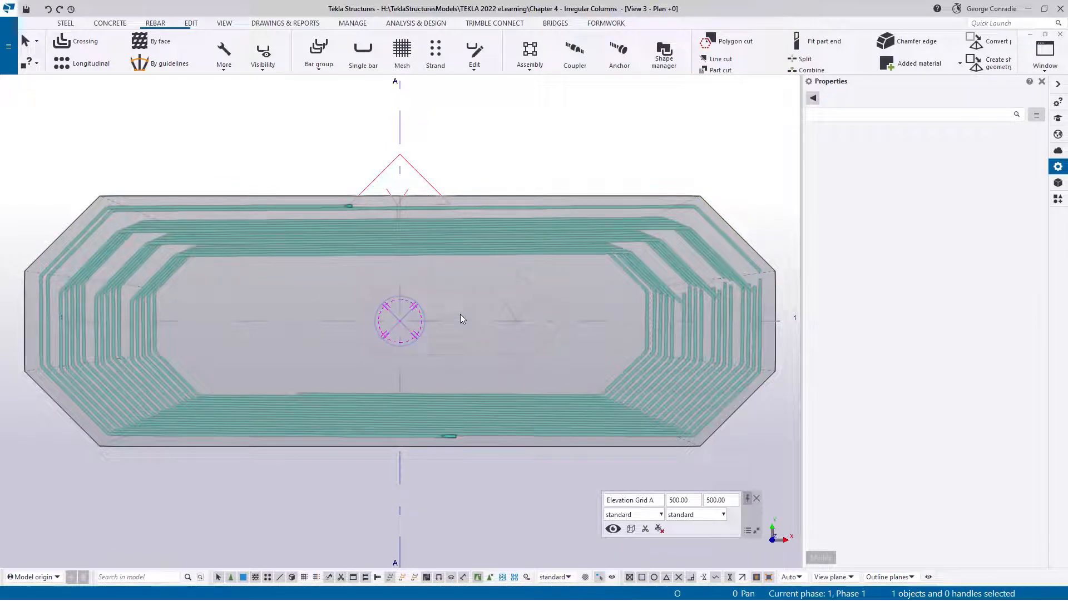
{"action": "key", "text": "ctrl+Tab"}
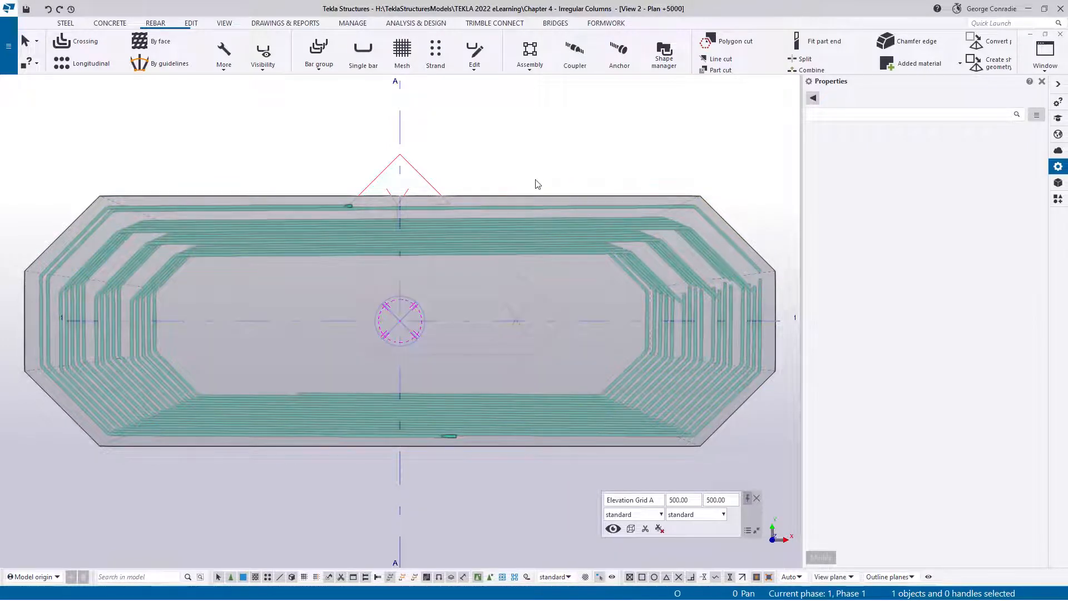
{"action": "key", "text": "ctrl+Tab"}
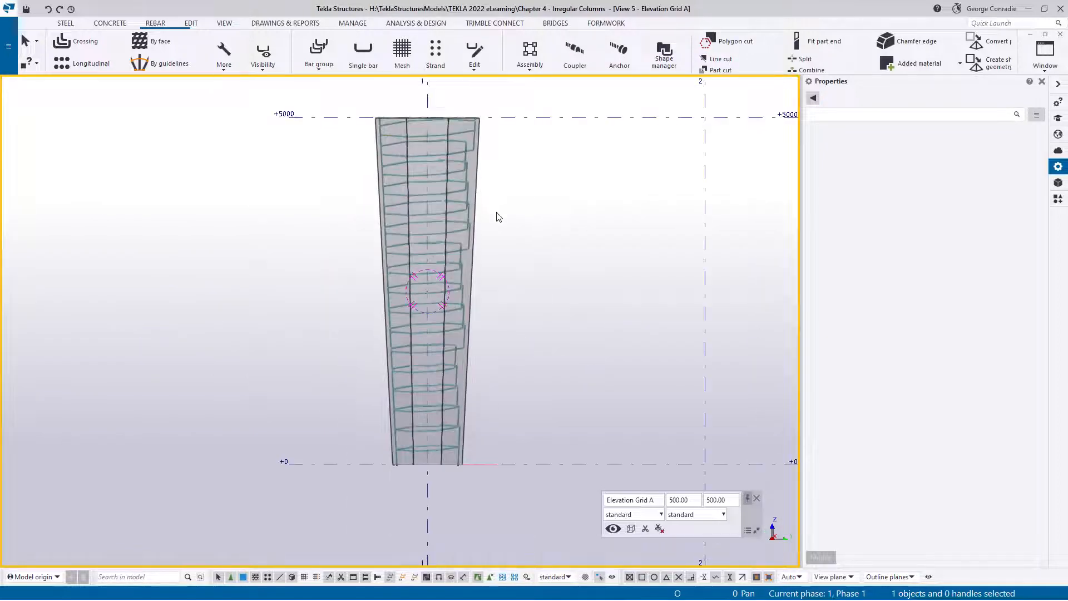
- Show the Elevation Grid A view in 3D and inspect the crossing rebar set by selecting it
{"action": "key", "text": "ctrl+p"}
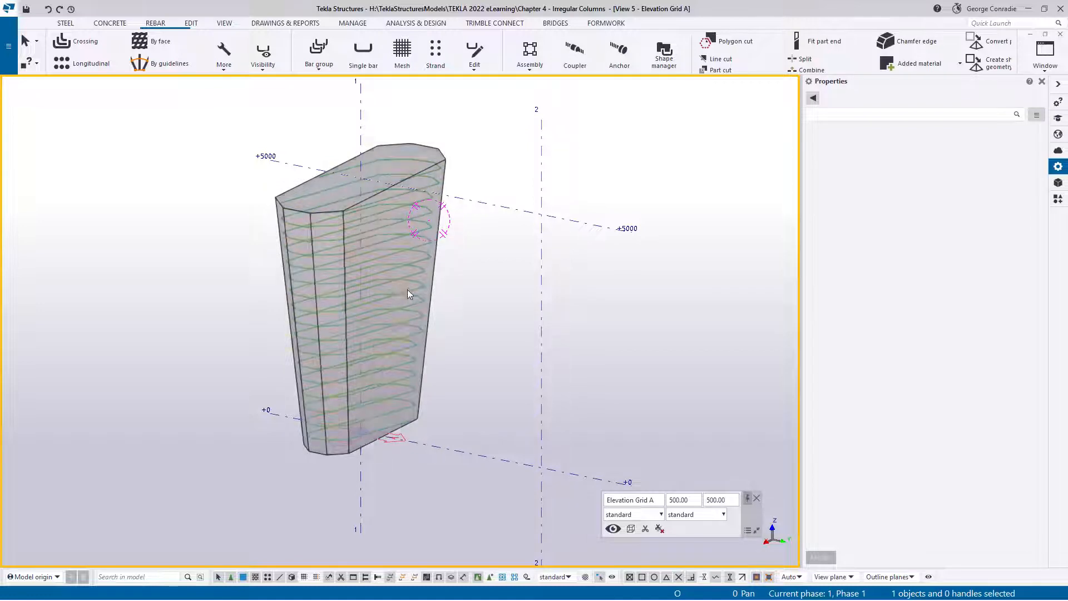
{"action": "scroll", "coordinate": [407, 289], "scroll_direction": "up", "scroll_amount": 3}
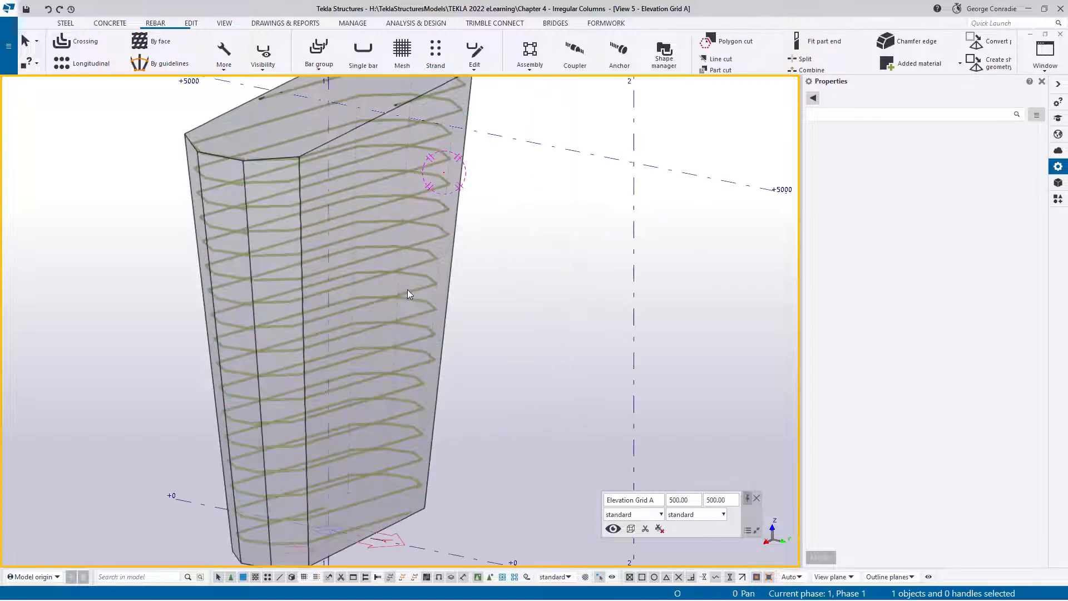
{"action": "left_click", "coordinate": [427, 243]}
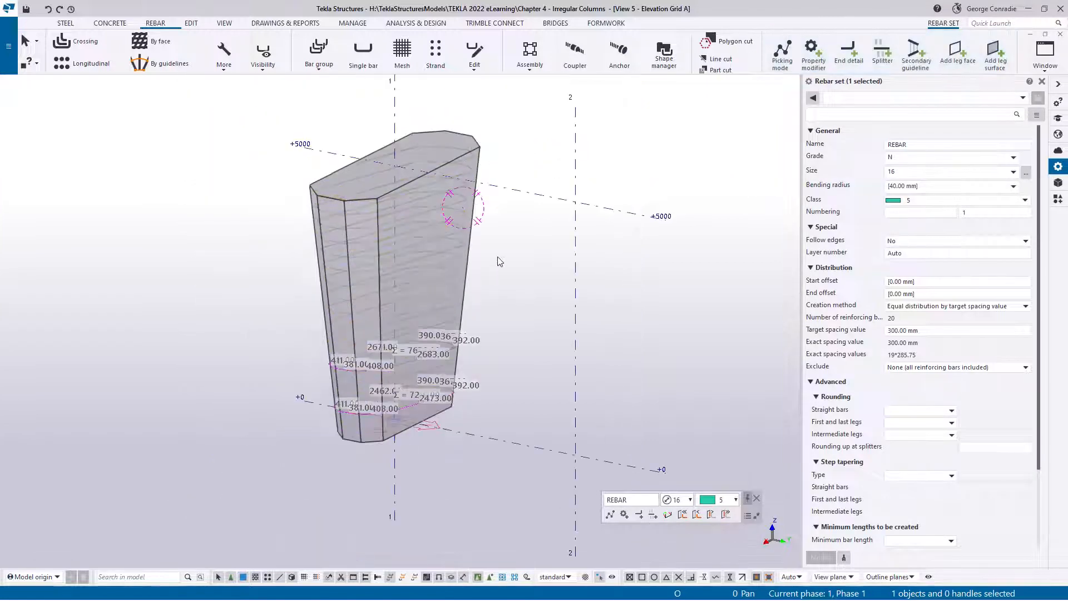
{"action": "left_click", "coordinate": [492, 263]}
{"action": "scroll", "coordinate": [492, 263], "scroll_direction": "down", "scroll_amount": 3}
{"action": "left_click", "coordinate": [439, 280]}
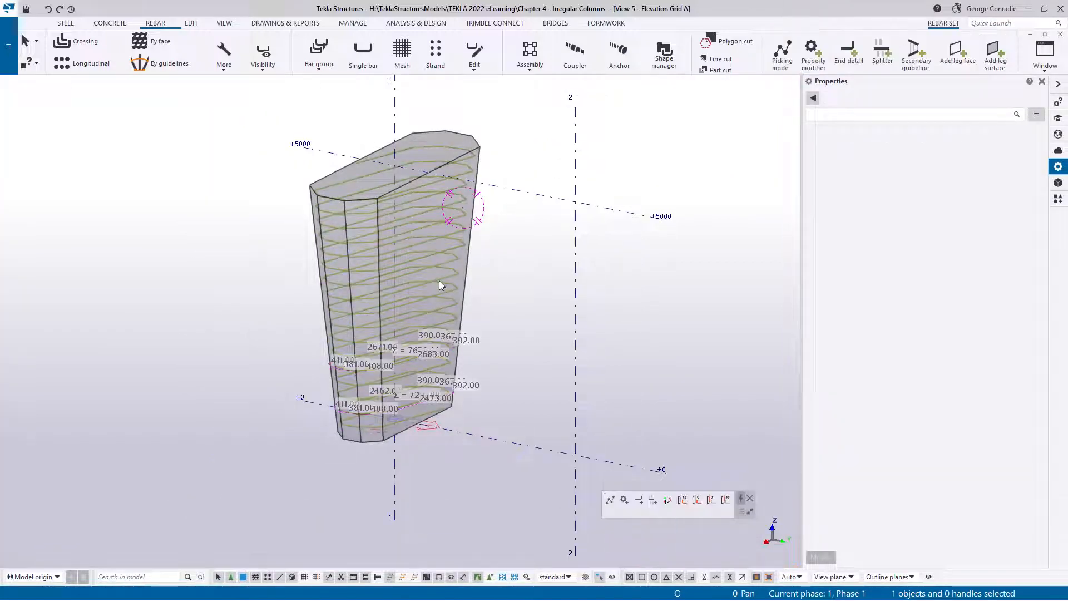
{"action": "scroll", "coordinate": [423, 314], "scroll_direction": "up", "scroll_amount": 3}
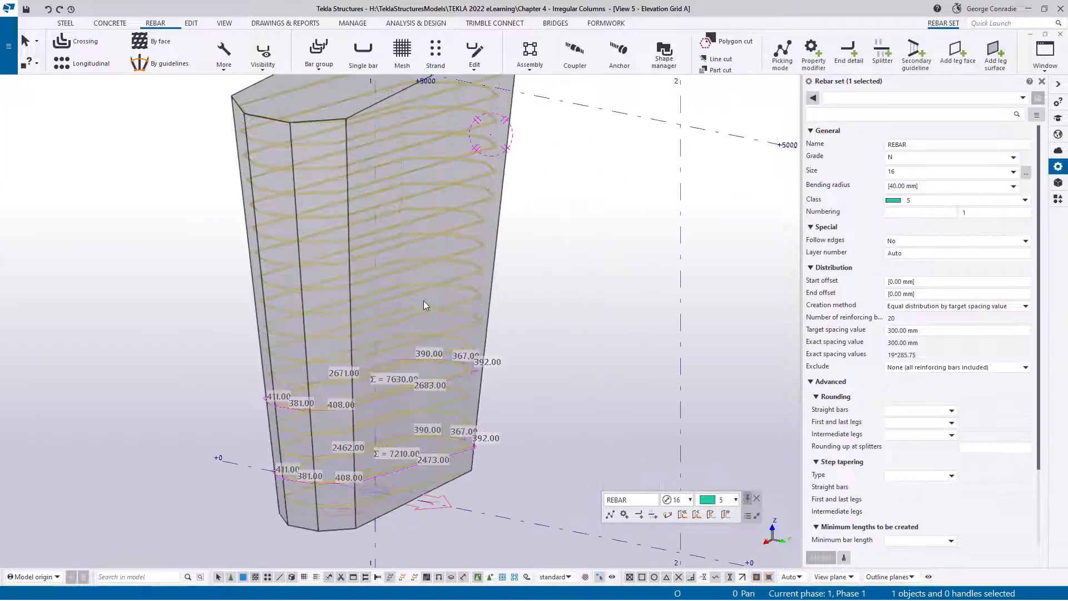
{"action": "scroll", "coordinate": [404, 235], "scroll_direction": "down", "scroll_amount": 1}
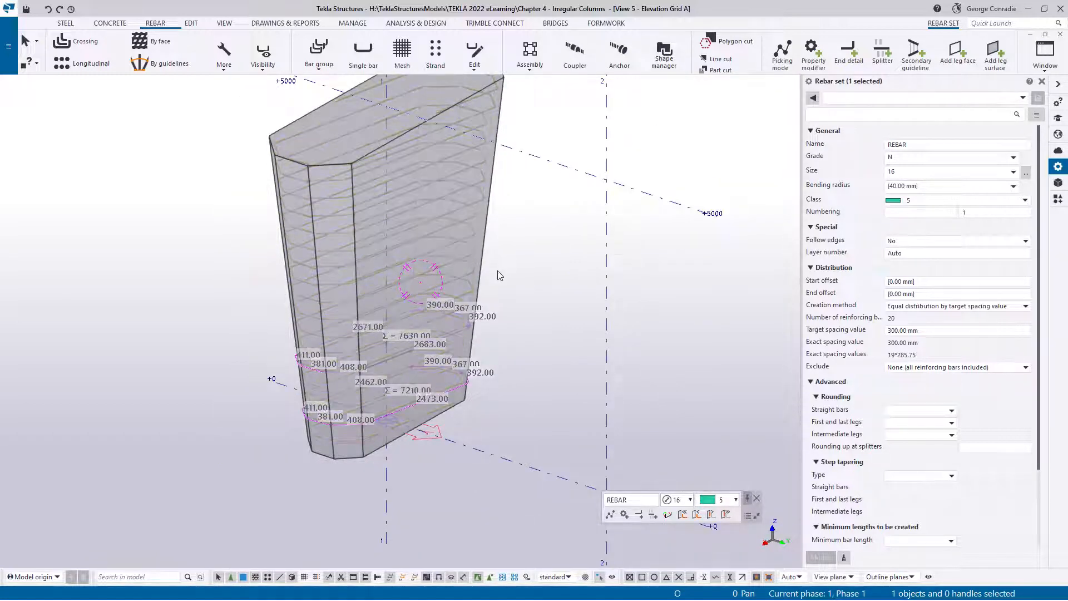
- Clip the Elevation Grid A view to check the bars inside the column, and remove the clip planes
{"action": "left_click", "coordinate": [563, 295]}
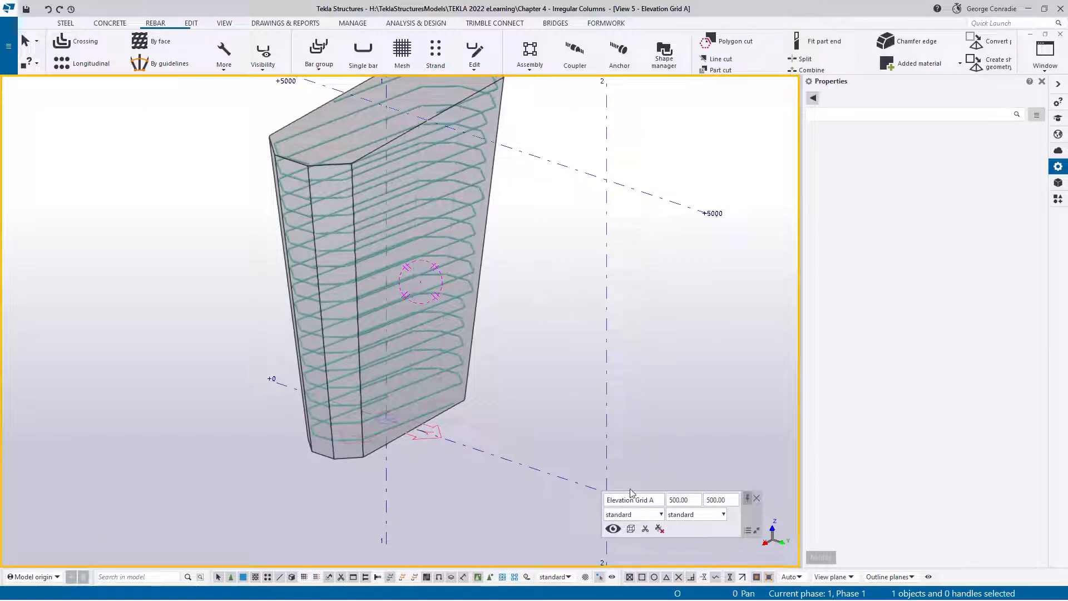
{"action": "left_click", "coordinate": [657, 530]}
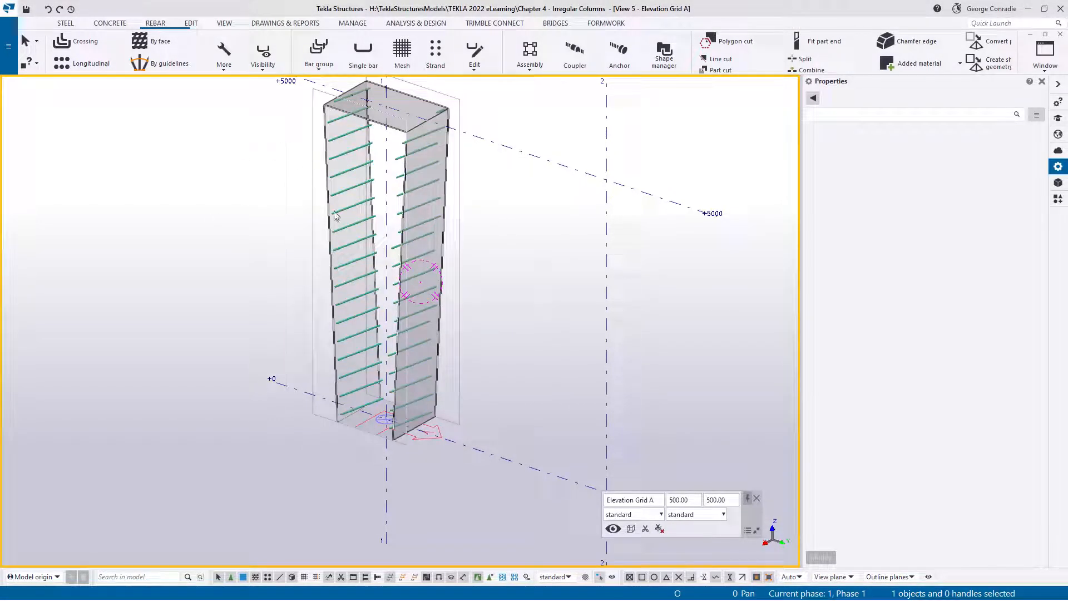
{"action": "left_click", "coordinate": [659, 528]}
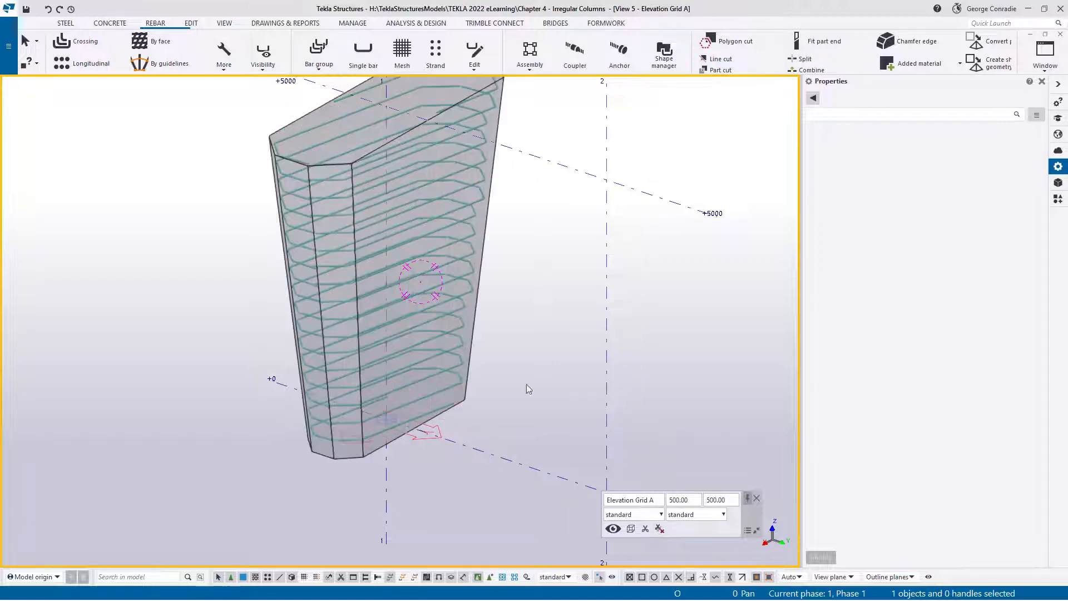
- Inspect the crossing rebar set from a 3D angle in the Elevation Grid 1 view by selecting it
{"action": "key", "text": "ctrl+Tab"}
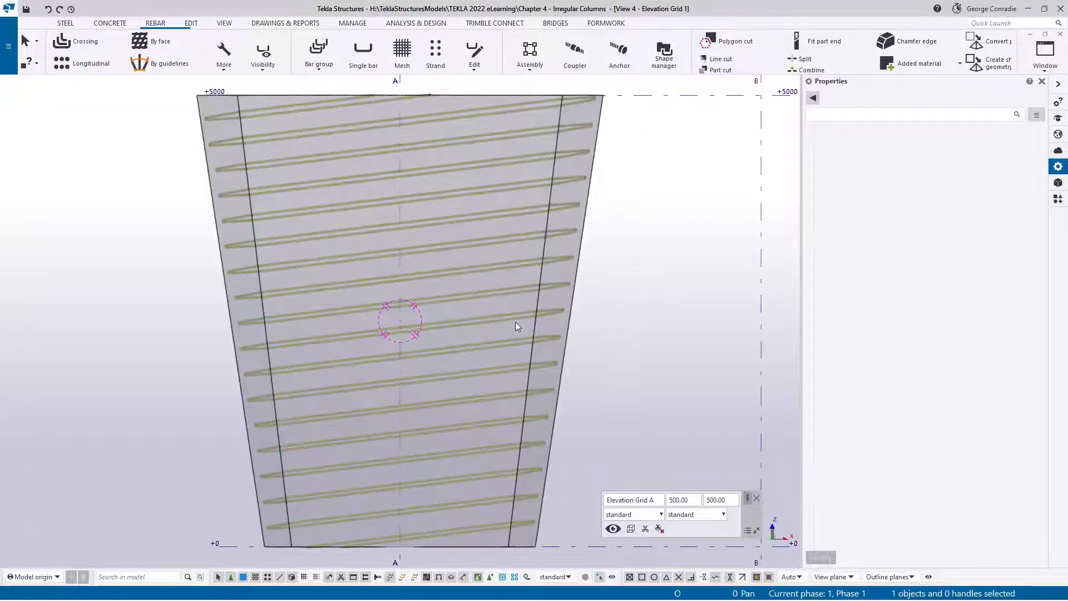
{"action": "scroll", "coordinate": [515, 322], "scroll_direction": "down", "scroll_amount": 2}
{"action": "middle_click_drag", "start_coordinate": [501, 286], "coordinate": [413, 331], "text": "ctrl"}
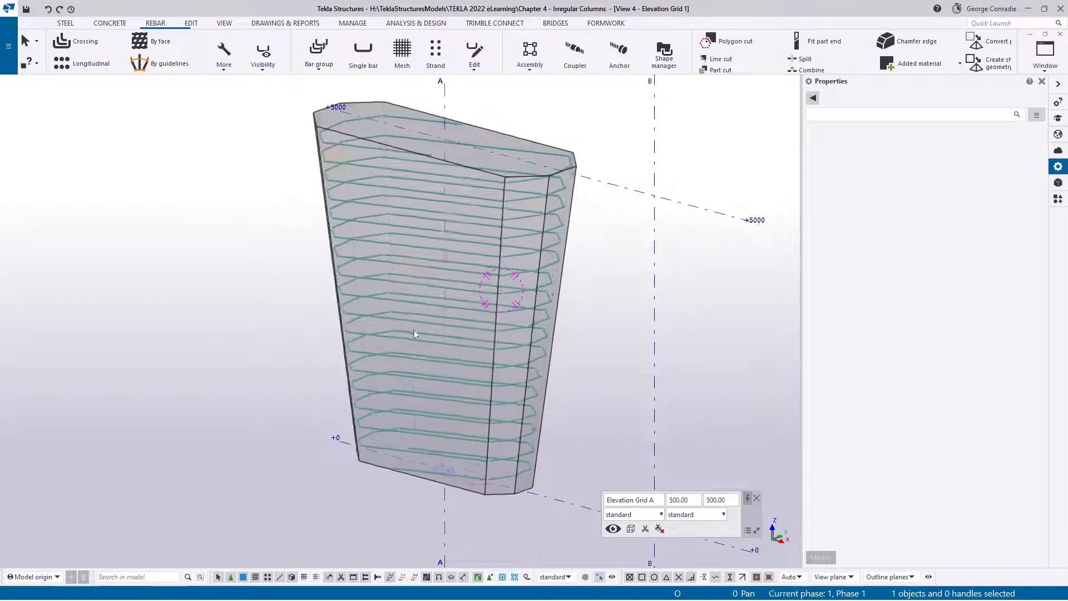
{"action": "left_click", "coordinate": [396, 218]}
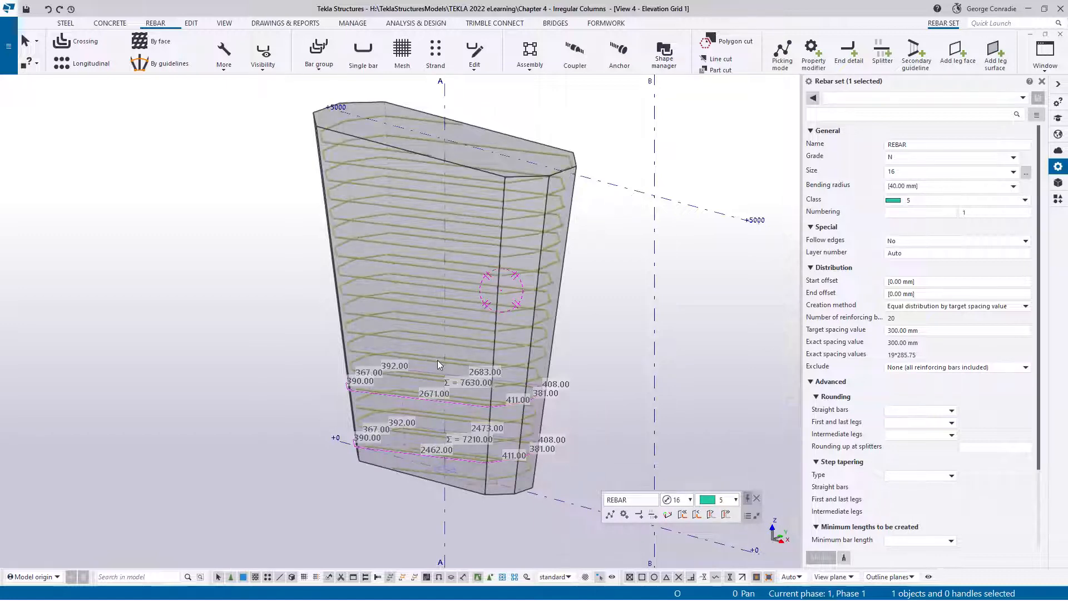
- Clip the Elevation Grid 1 view to check which bars fall within its depth, and remove the clip planes
{"action": "left_click", "coordinate": [589, 378]}
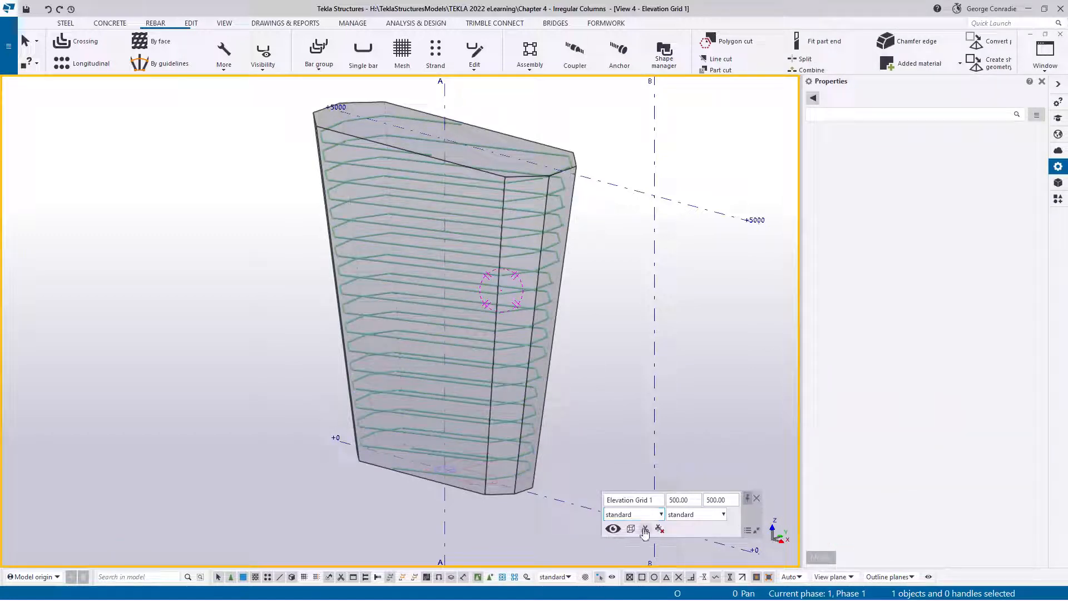
{"action": "left_click", "coordinate": [645, 528]}
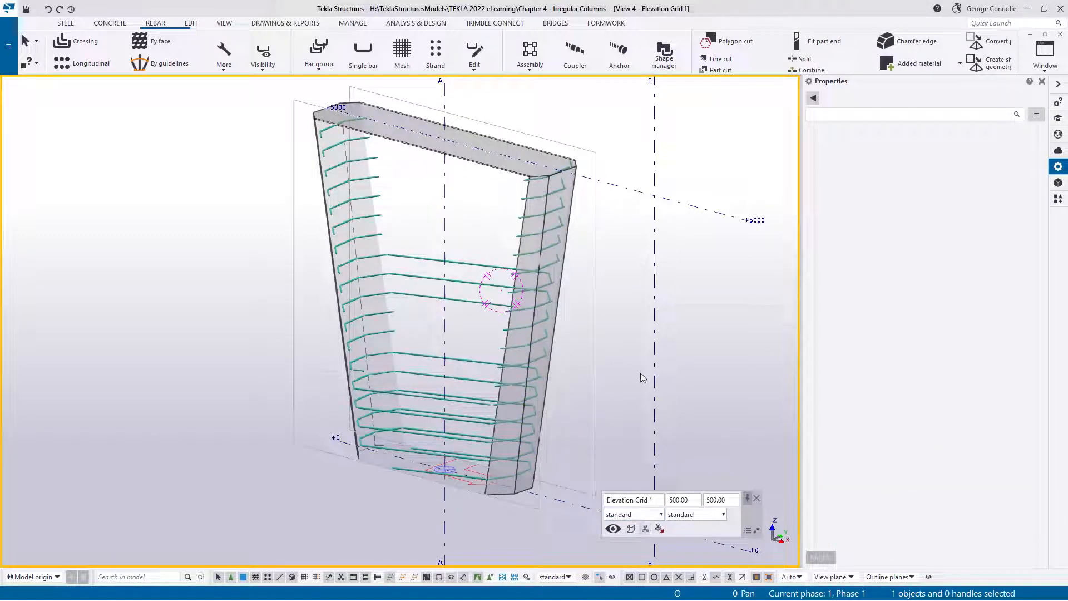
{"action": "left_click", "coordinate": [659, 528]}
- Set the Elevation Grid 1 view depth to 1000 up and 1000 down, and check the crossing bar selection
{"action": "double_click", "coordinate": [599, 270]}
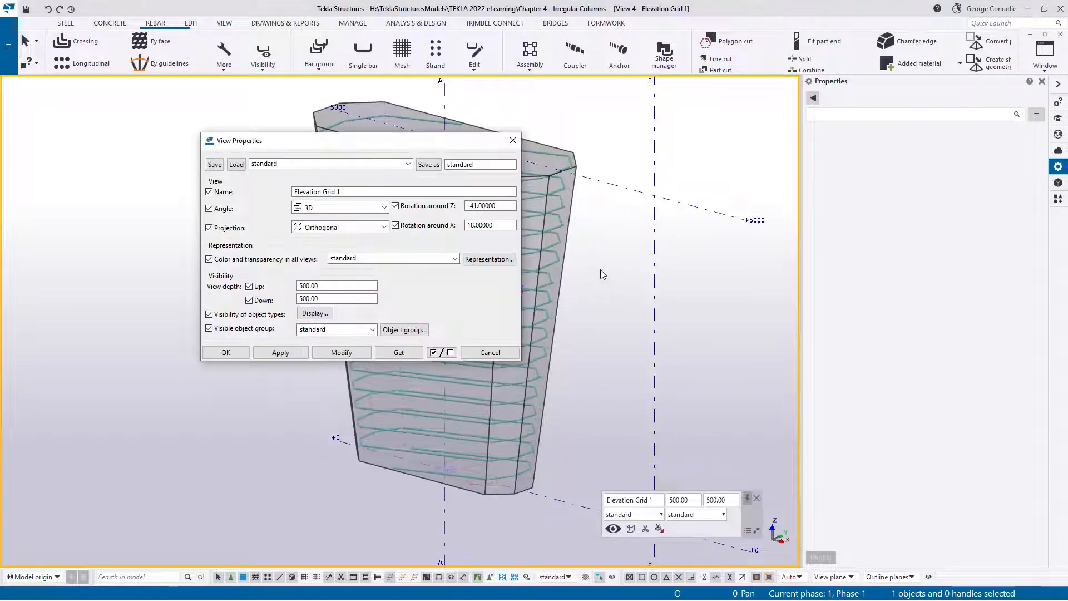
{"action": "left_click_drag", "start_coordinate": [336, 287], "coordinate": [257, 286]}
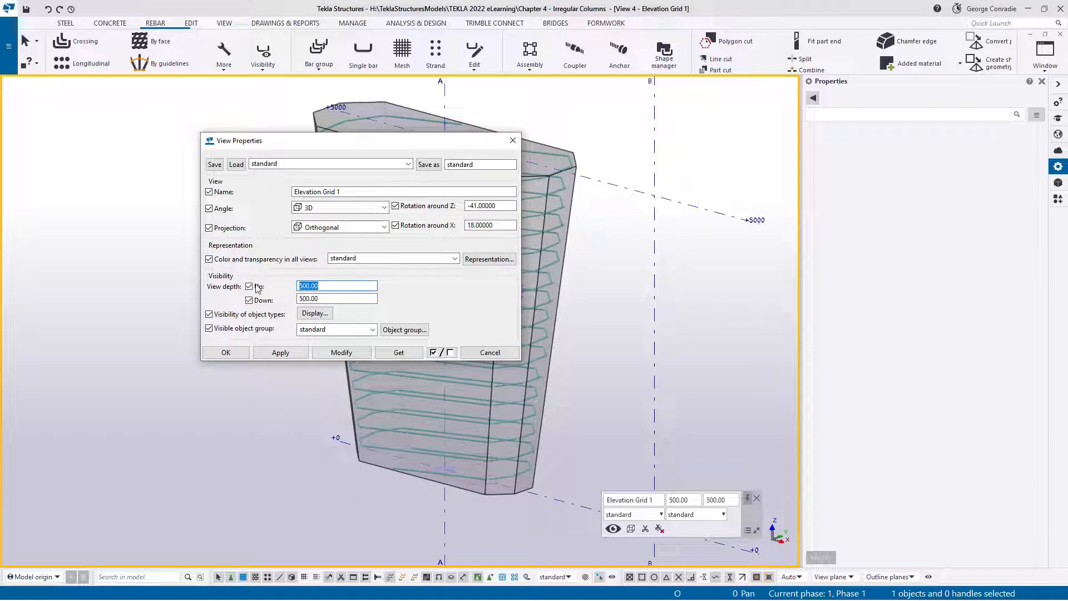
{"action": "type", "text": "1000"}
{"action": "key", "text": "Tab"}
{"action": "type", "text": "1000"}
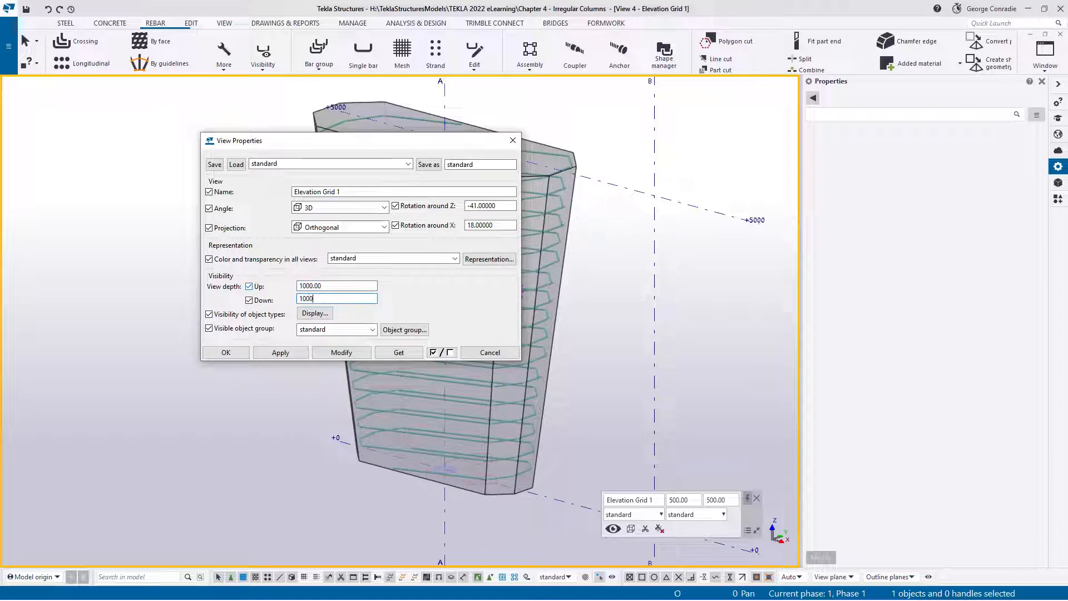
{"action": "left_click", "coordinate": [341, 352]}
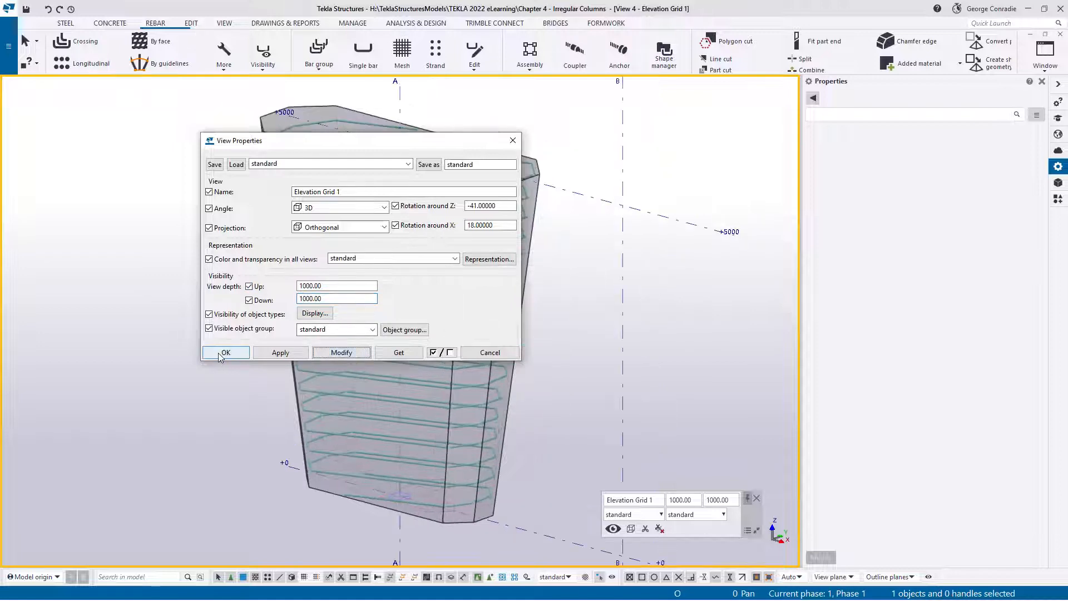
{"action": "left_click", "coordinate": [226, 352]}
{"action": "left_click", "coordinate": [329, 355]}
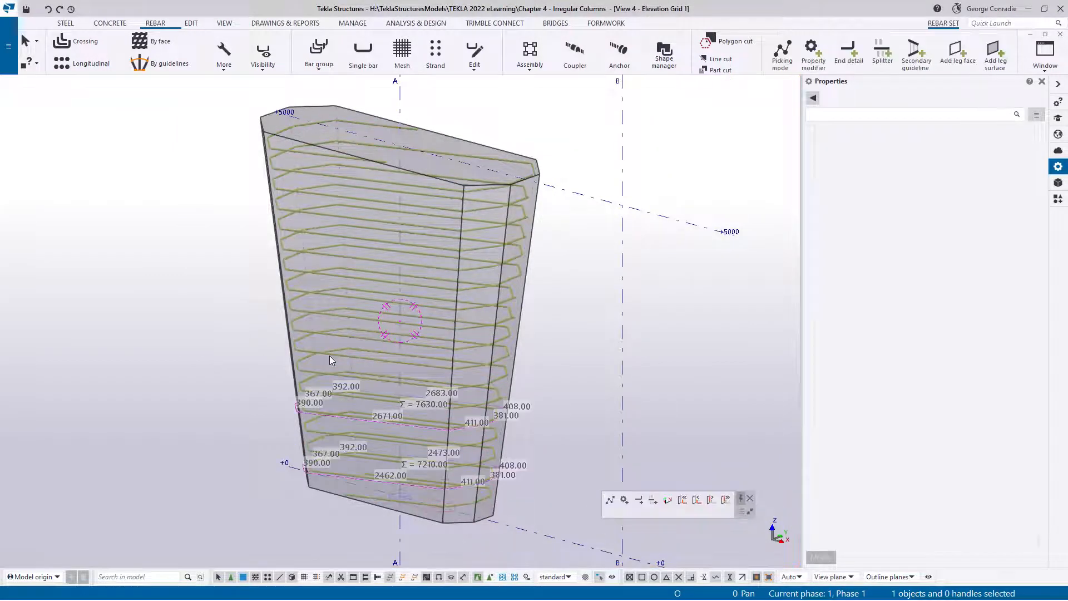
{"action": "left_click", "coordinate": [535, 326]}
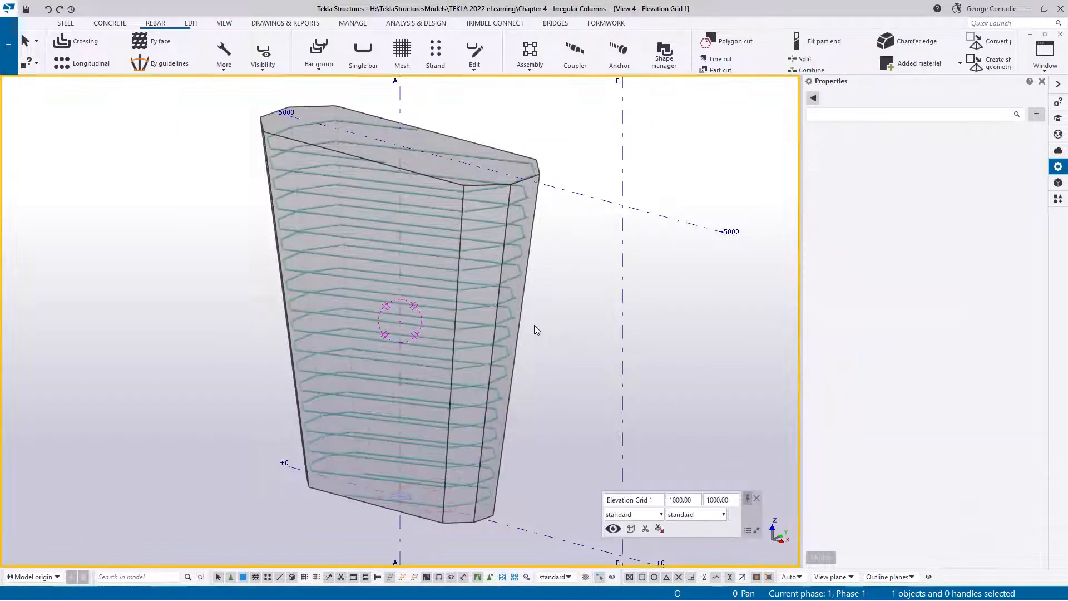
- Set the Elevation Grid 1 view depth to 1500 up and 1500 down
{"action": "double_click", "coordinate": [534, 325]}
{"action": "double_click", "coordinate": [317, 285]}
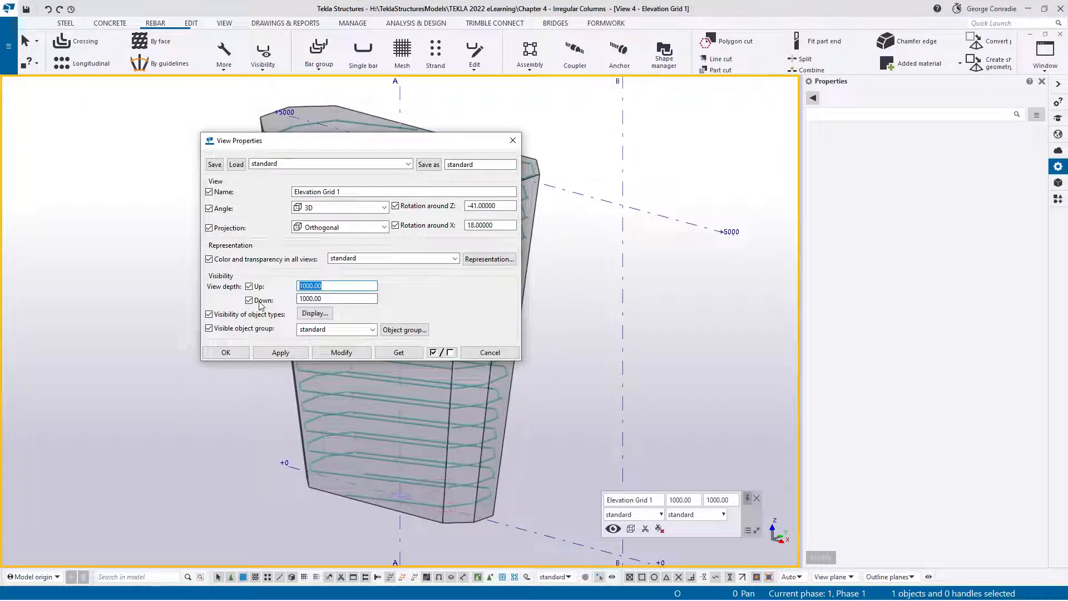
{"action": "type", "text": "1500"}
{"action": "key", "text": "Tab"}
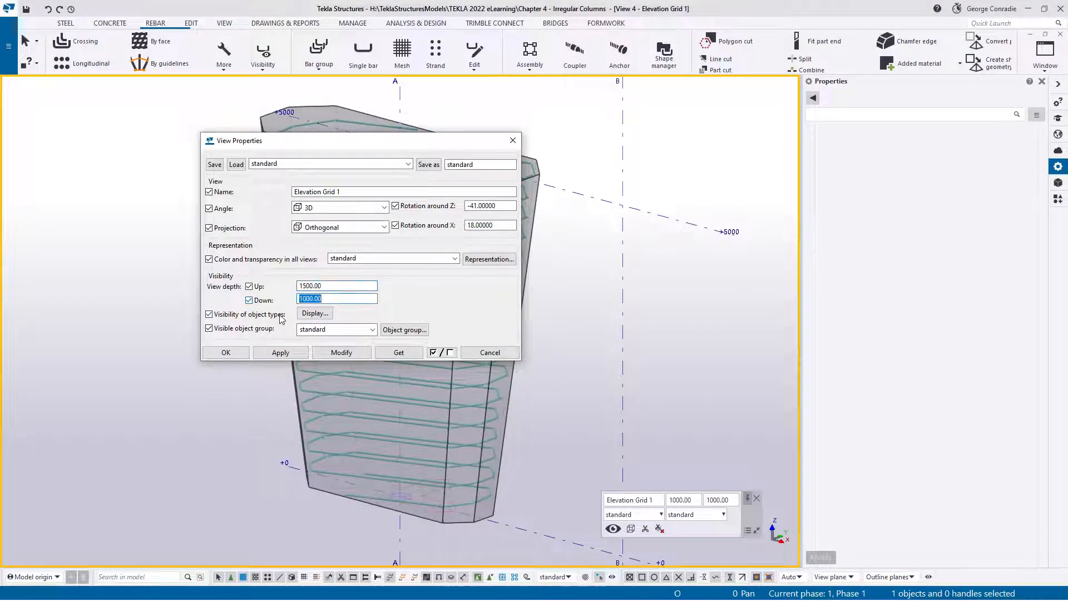
{"action": "type", "text": "15"}
{"action": "left_click", "coordinate": [342, 352]}
{"action": "left_click", "coordinate": [226, 352]}
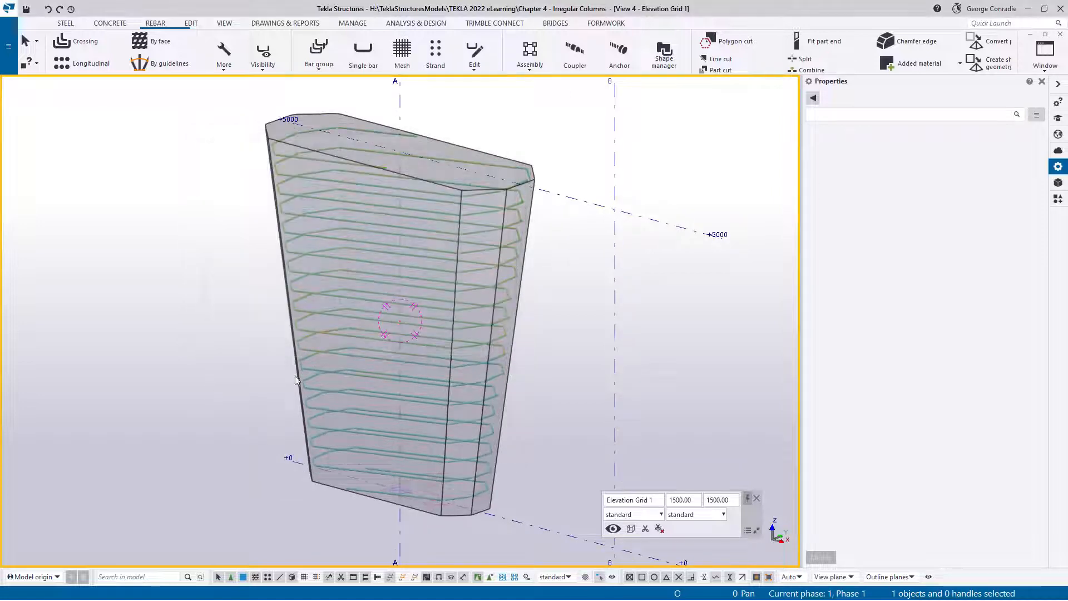
- Select the crossing rebar set in Elevation Grid 1 and inspect it from the narrow end of the column
{"action": "left_click", "coordinate": [332, 302]}
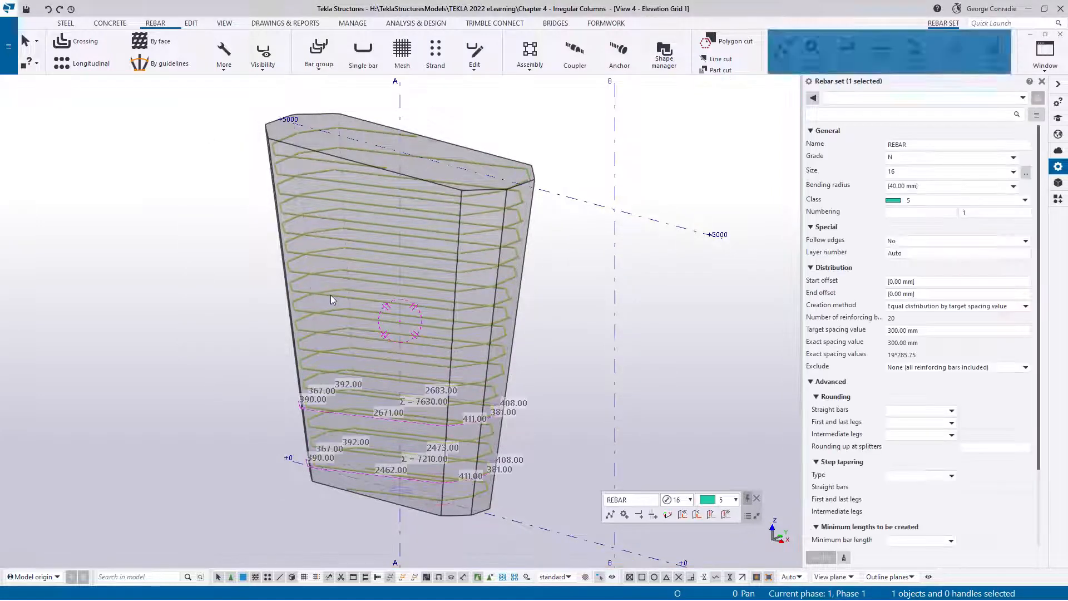
{"action": "left_click", "coordinate": [271, 53]}
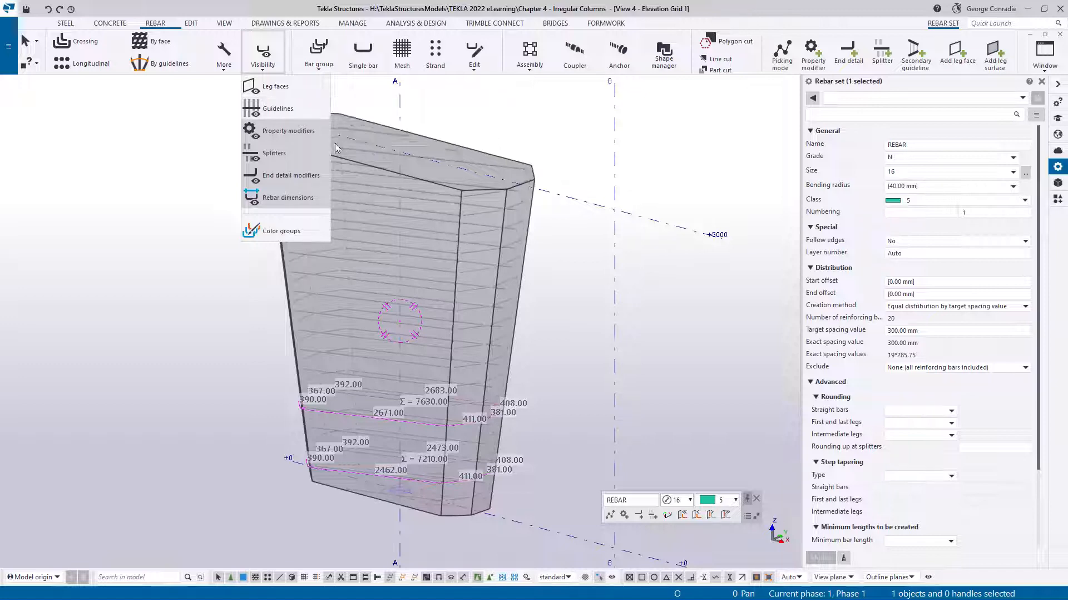
{"action": "middle_click_drag", "start_coordinate": [556, 277], "coordinate": [434, 246], "text": "ctrl"}
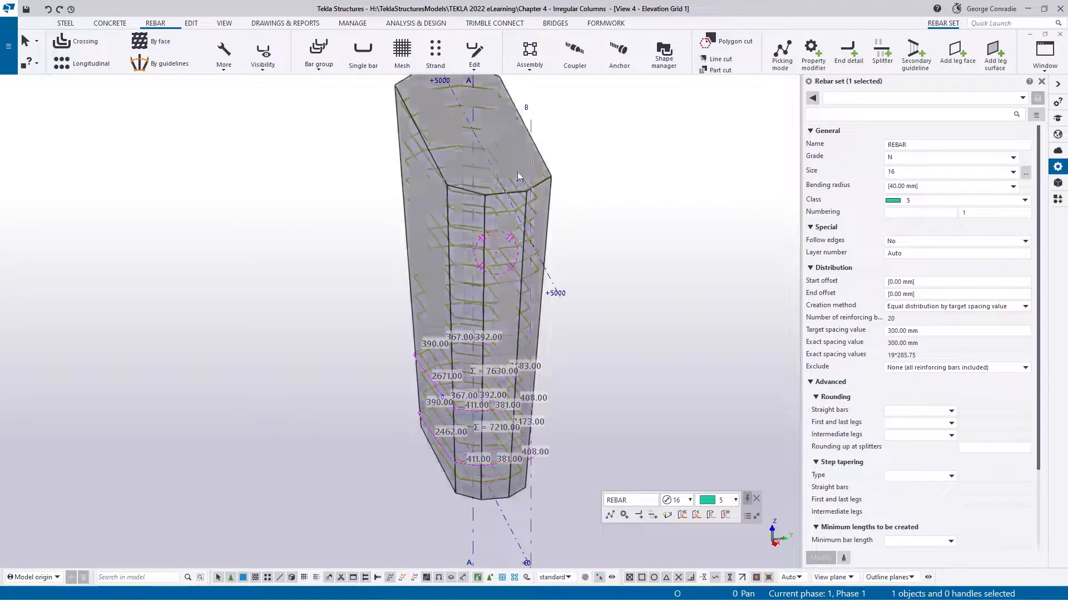
- Set the Elevation Grid 1 view depth to 500 up and 500 down
{"action": "double_click", "coordinate": [627, 268]}
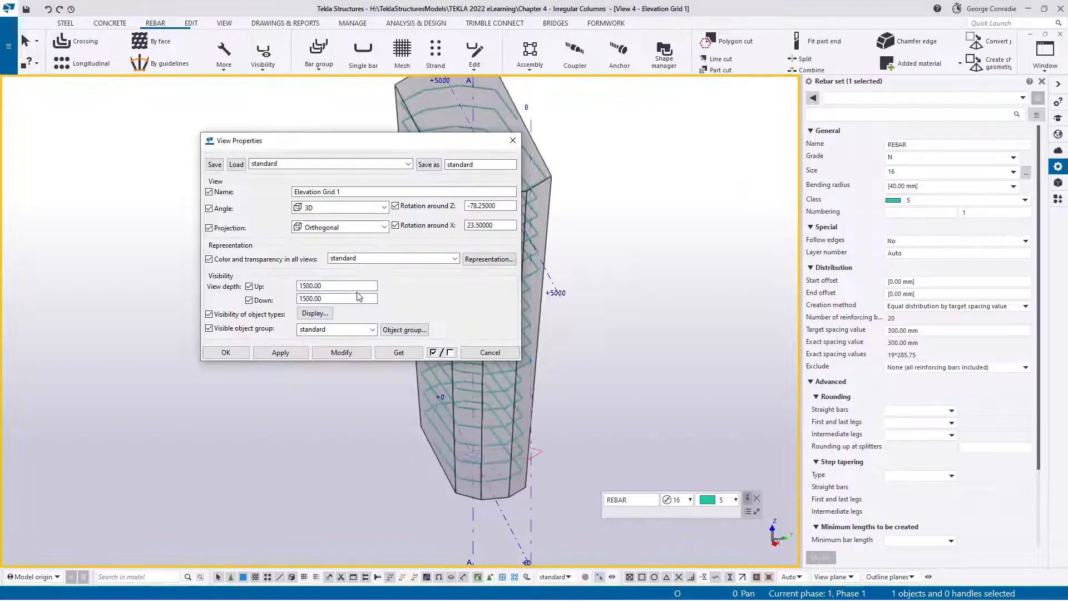
{"action": "type", "text": "500"}
{"action": "key", "text": "Tab"}
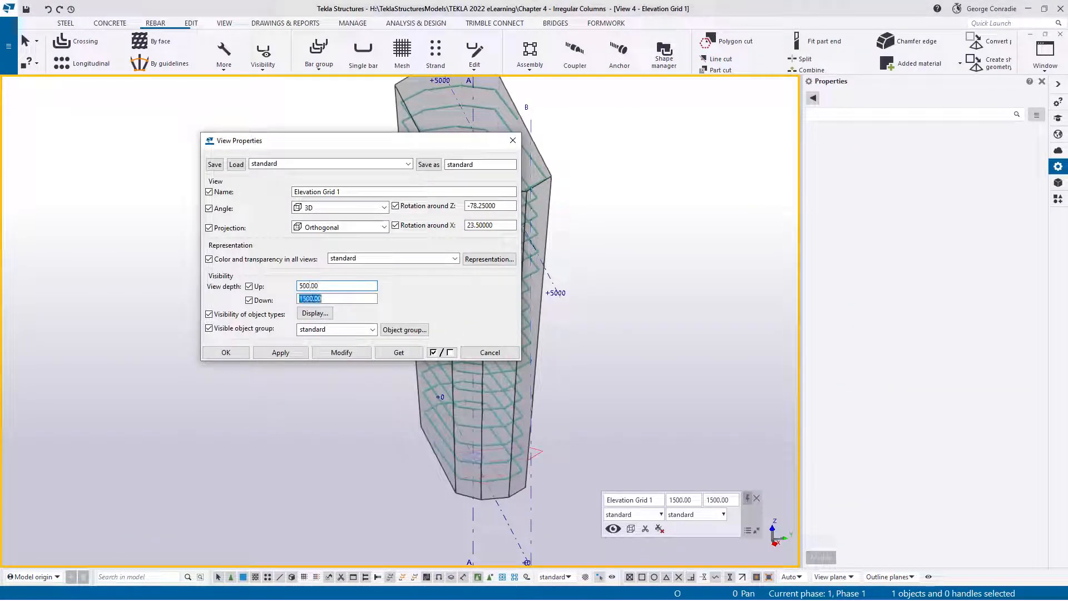
{"action": "type", "text": "5"}
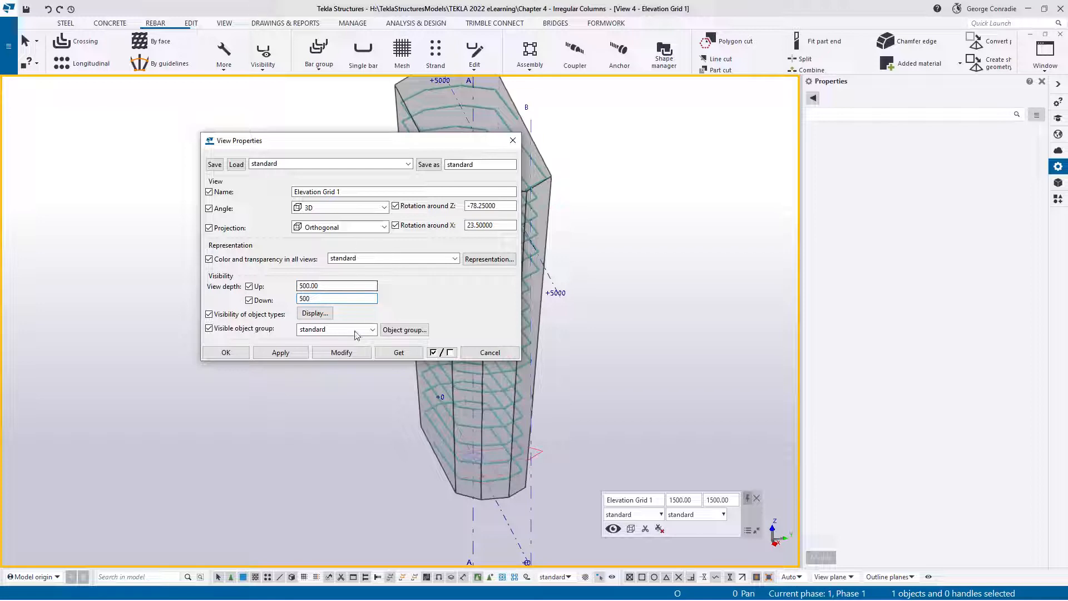
{"action": "left_click", "coordinate": [341, 352]}
{"action": "left_click", "coordinate": [228, 354]}
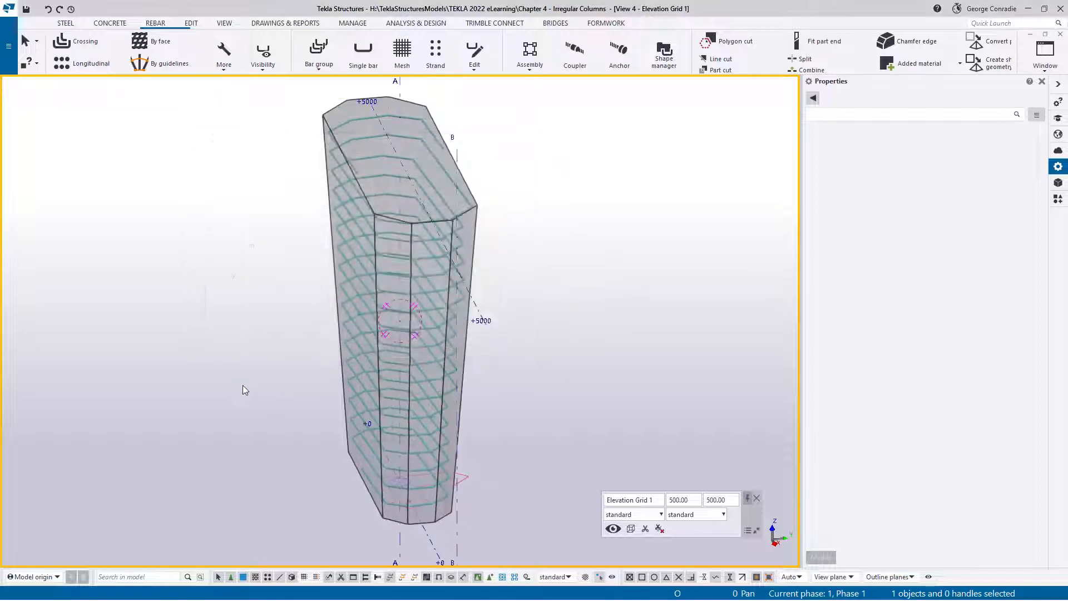
- Select the crossing rebar set and turn on the visibility of its guidelines
{"action": "left_click", "coordinate": [435, 315]}
{"action": "middle_click_drag", "start_coordinate": [489, 312], "coordinate": [580, 285], "text": "ctrl"}
{"action": "left_click", "coordinate": [421, 176]}
{"action": "left_click", "coordinate": [415, 185]}
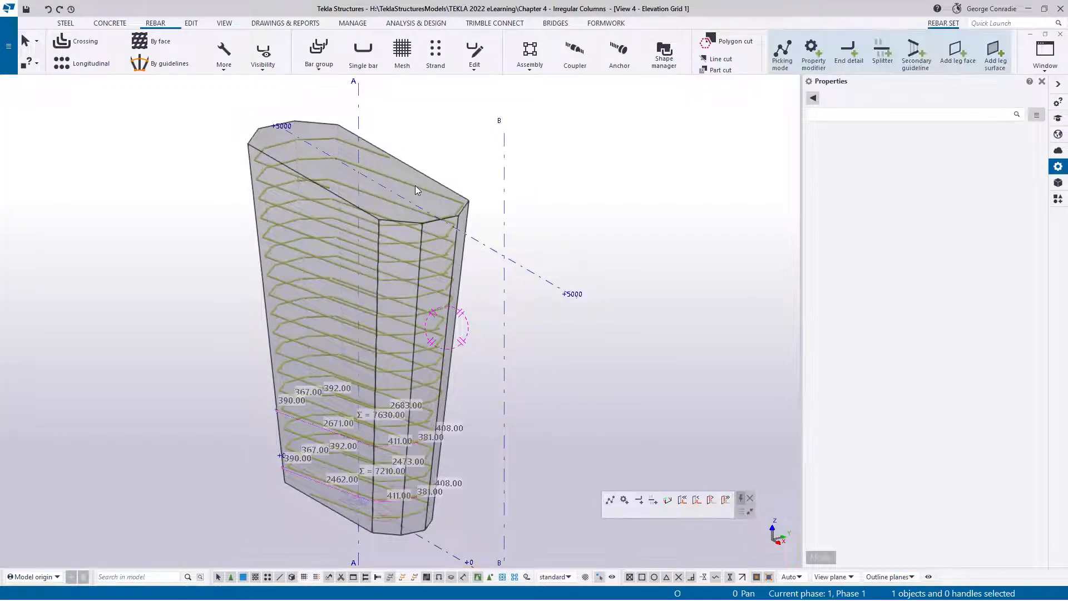
{"action": "left_click", "coordinate": [263, 54]}
{"action": "left_click", "coordinate": [277, 108]}
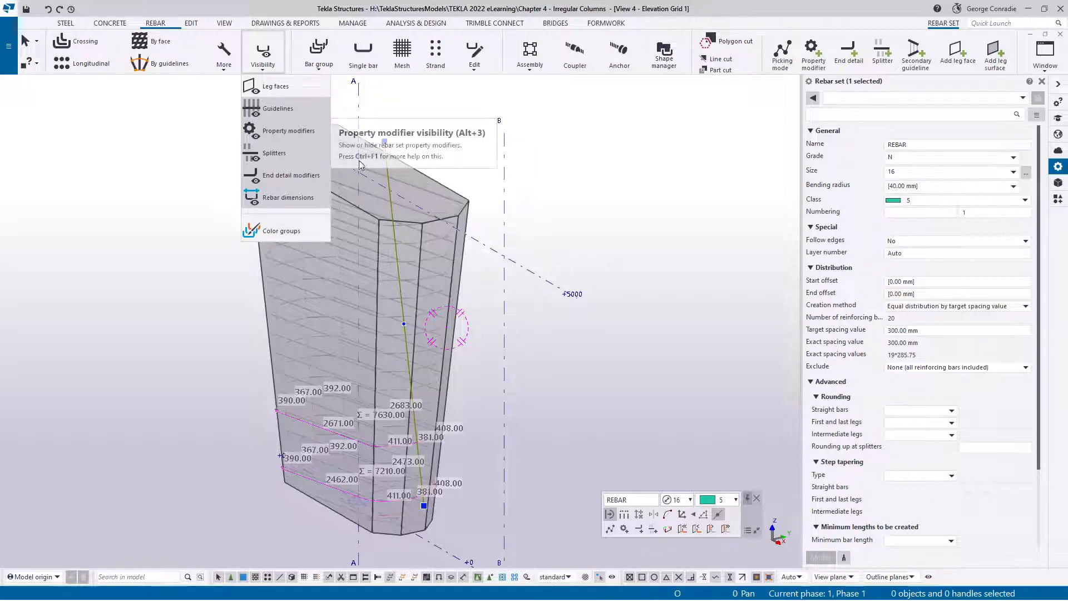
{"action": "left_click", "coordinate": [289, 131]}
- Move the upper end of the rebar set's guideline to grid line A at level +5000
{"action": "middle_click_drag", "start_coordinate": [426, 246], "coordinate": [345, 243], "text": "ctrl"}
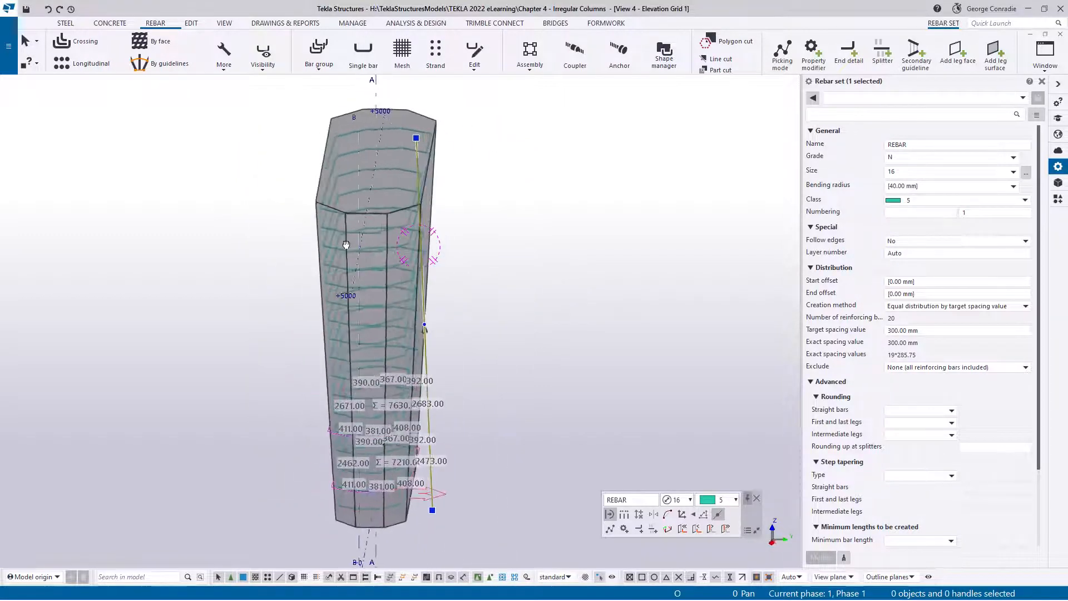
{"action": "scroll", "coordinate": [347, 242], "scroll_direction": "down", "scroll_amount": 3}
{"action": "middle_click_drag", "start_coordinate": [470, 399], "coordinate": [443, 339], "text": "ctrl"}
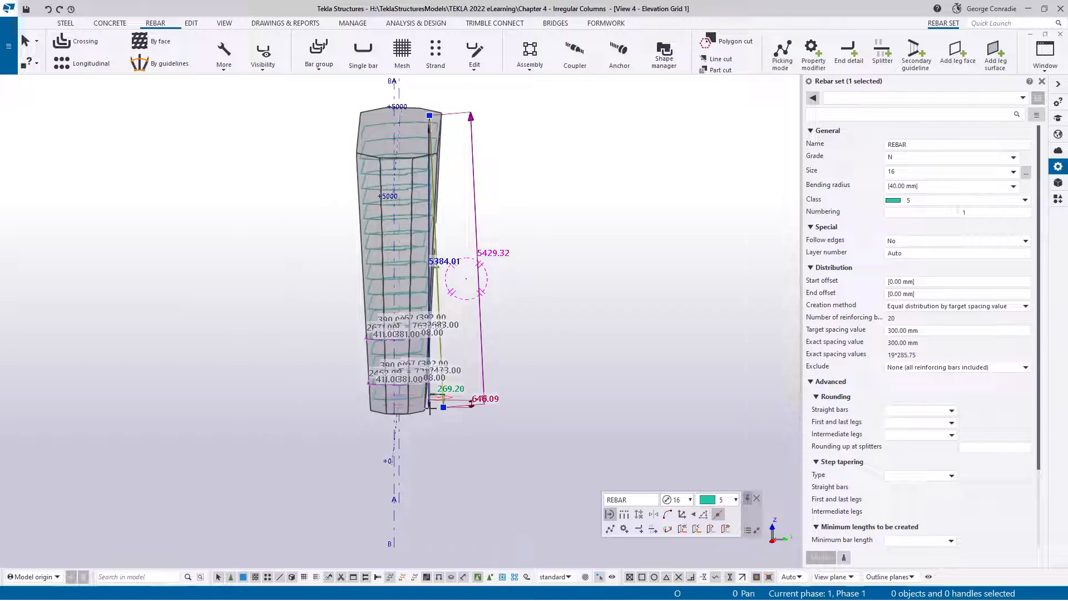
{"action": "middle_click_drag", "start_coordinate": [412, 258], "coordinate": [444, 269], "text": "ctrl"}
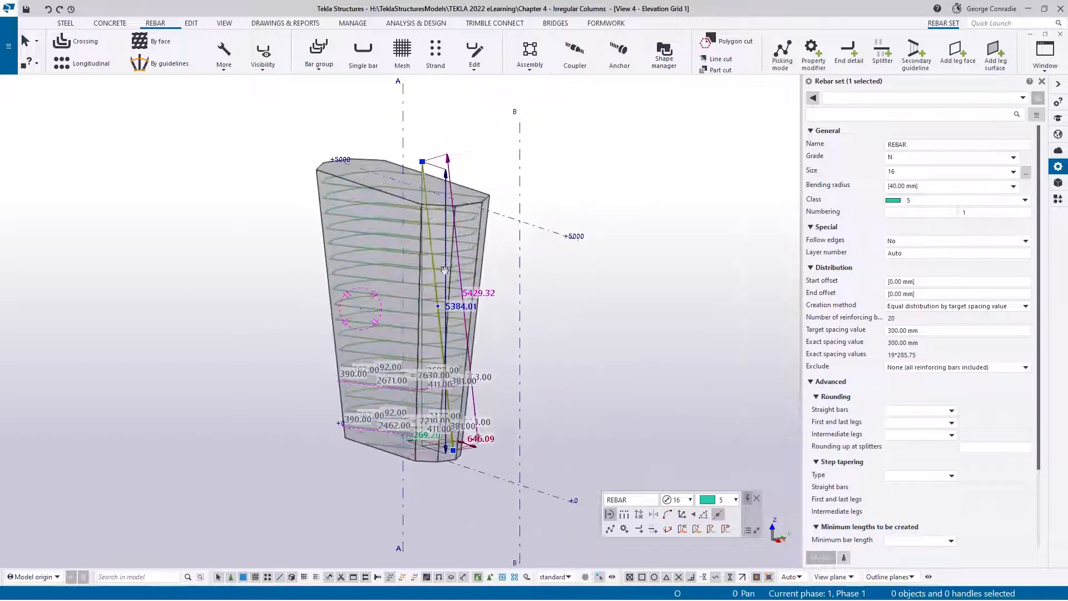
{"action": "scroll", "coordinate": [420, 147], "scroll_direction": "up", "scroll_amount": 5}
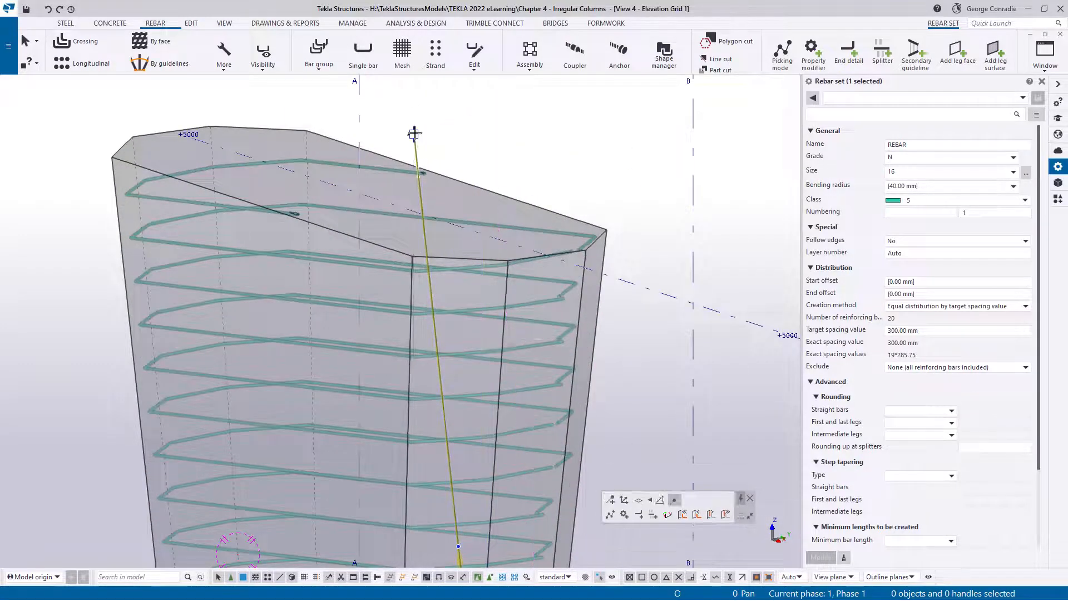
{"action": "left_click", "coordinate": [415, 133]}
{"action": "left_click_drag", "start_coordinate": [415, 134], "coordinate": [359, 193]}
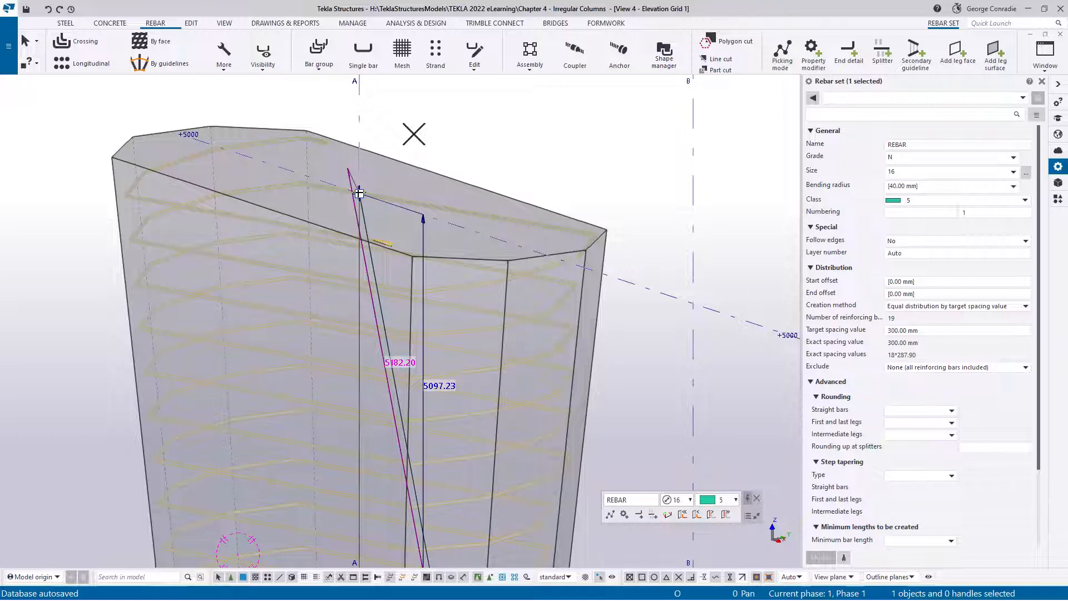
- Move the lower end of the guideline to grid line A at level +0 and clear the selection
{"action": "scroll", "coordinate": [359, 193], "scroll_direction": "down", "scroll_amount": 3}
{"action": "scroll", "coordinate": [424, 540], "scroll_direction": "up", "scroll_amount": 5}
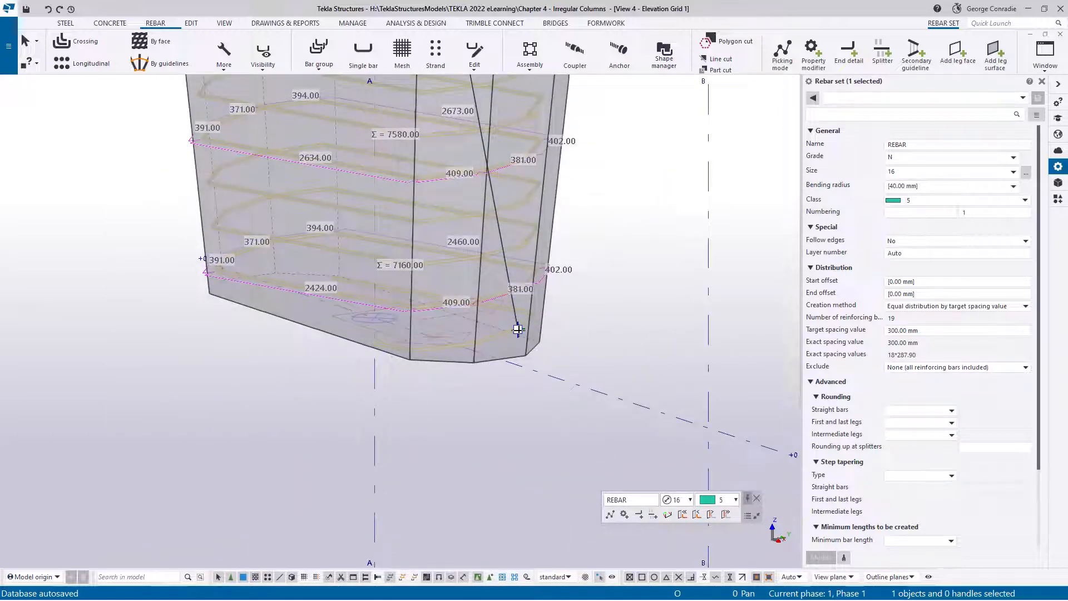
{"action": "left_click_drag", "start_coordinate": [518, 329], "coordinate": [374, 317]}
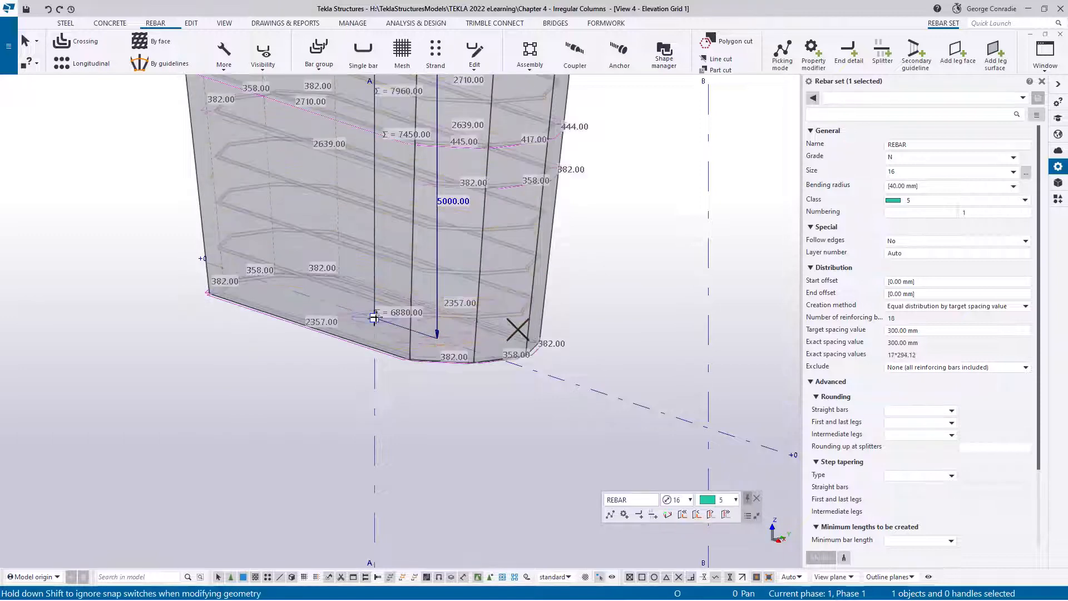
{"action": "middle_click_drag", "start_coordinate": [382, 306], "coordinate": [483, 323], "text": "ctrl"}
{"action": "key", "text": "Escape"}
- Check the bar layout square-on in Elevation Grid 1, in Plan +0 and Plan +5000, and from the column's end in 3d-Rendered
{"action": "key", "text": "ctrl+p"}
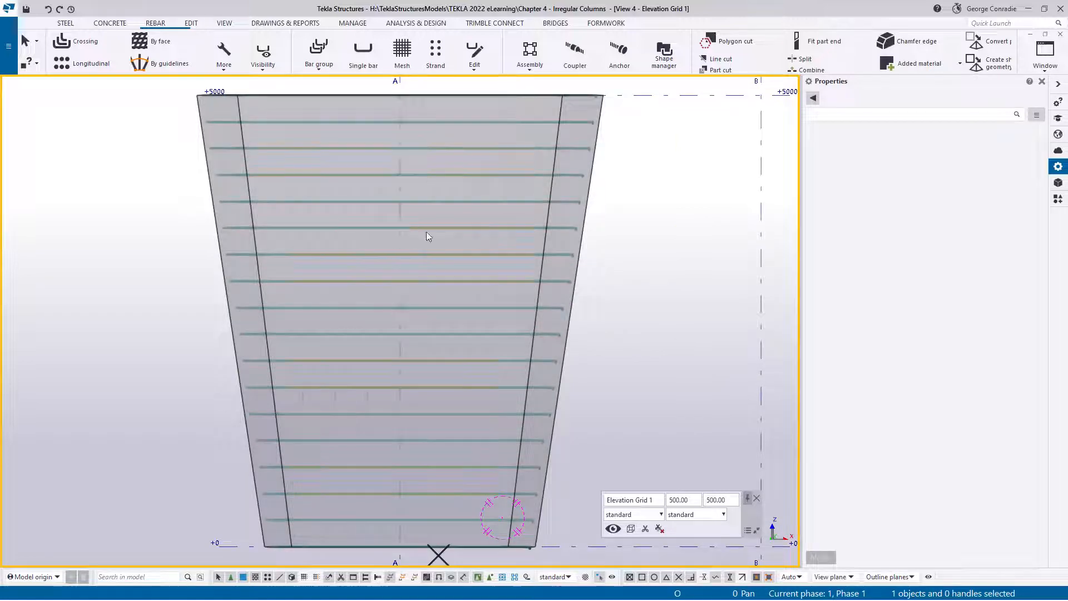
{"action": "key", "text": "ctrl+Tab"}
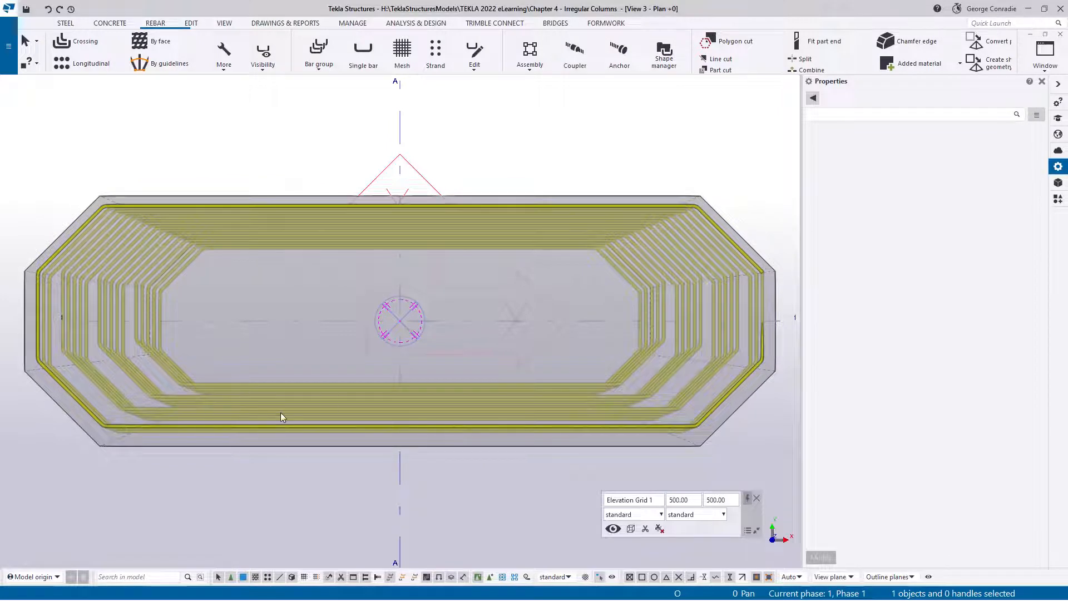
{"action": "key", "text": "ctrl+Tab"}
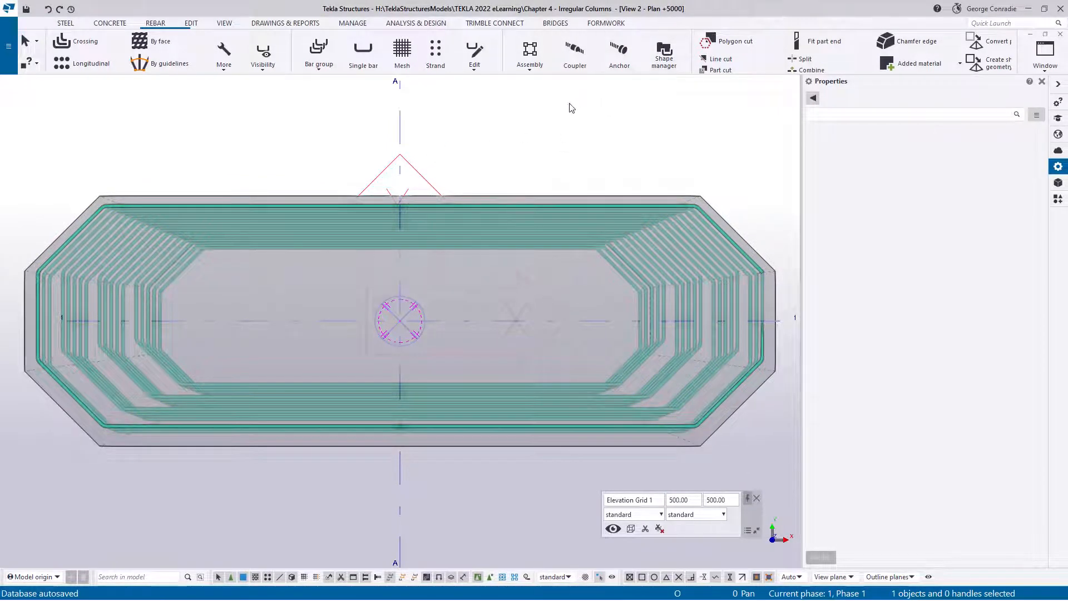
{"action": "key", "text": "ctrl+Tab"}
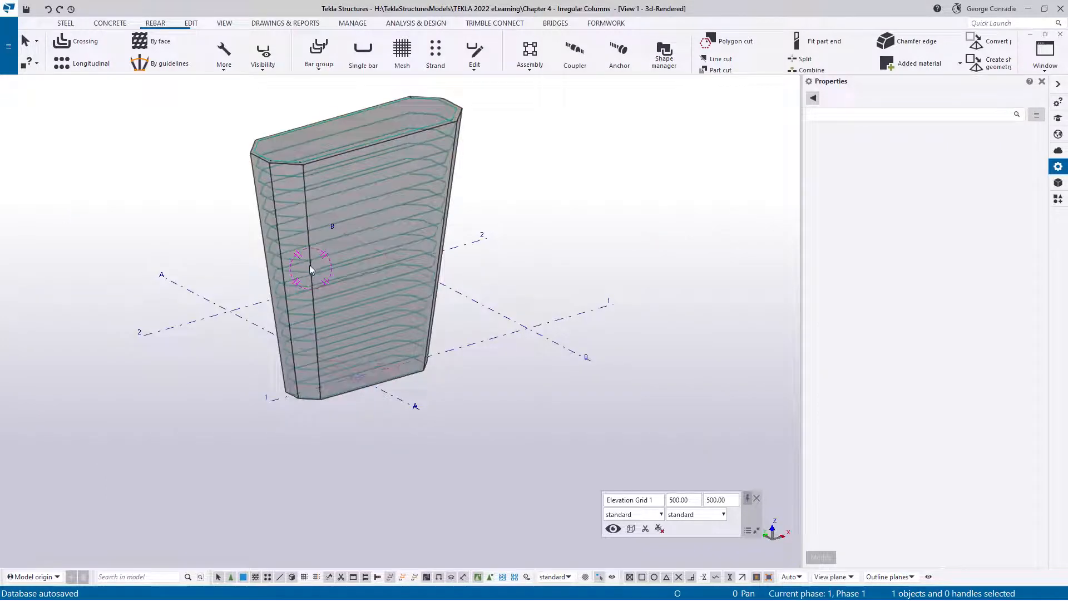
{"action": "middle_click_drag", "start_coordinate": [309, 264], "coordinate": [439, 248], "text": "ctrl"}
{"action": "scroll", "coordinate": [282, 303], "scroll_direction": "up", "scroll_amount": 5}
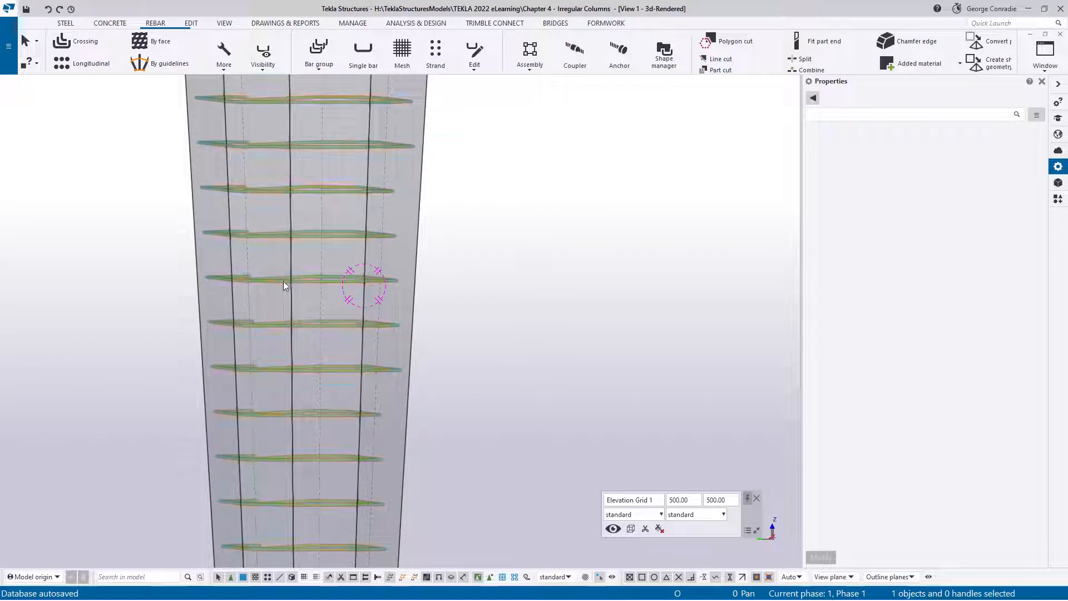
{"action": "middle_click_drag", "start_coordinate": [282, 281], "coordinate": [274, 281], "text": "ctrl"}
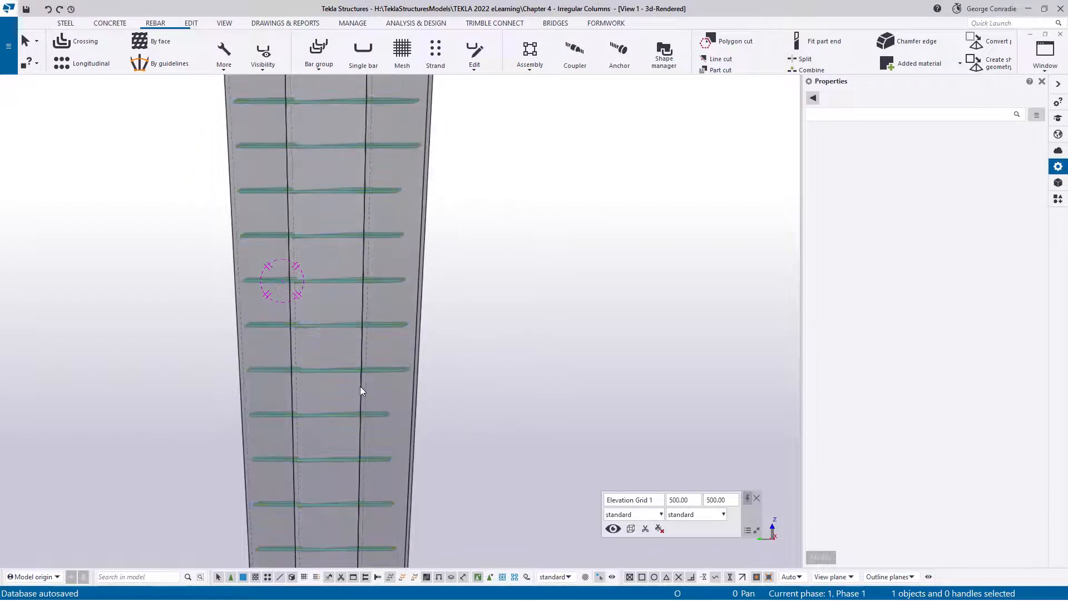
{"action": "middle_click_drag", "start_coordinate": [359, 386], "coordinate": [406, 295]}
{"action": "scroll", "coordinate": [443, 350], "scroll_direction": "down", "scroll_amount": 3}
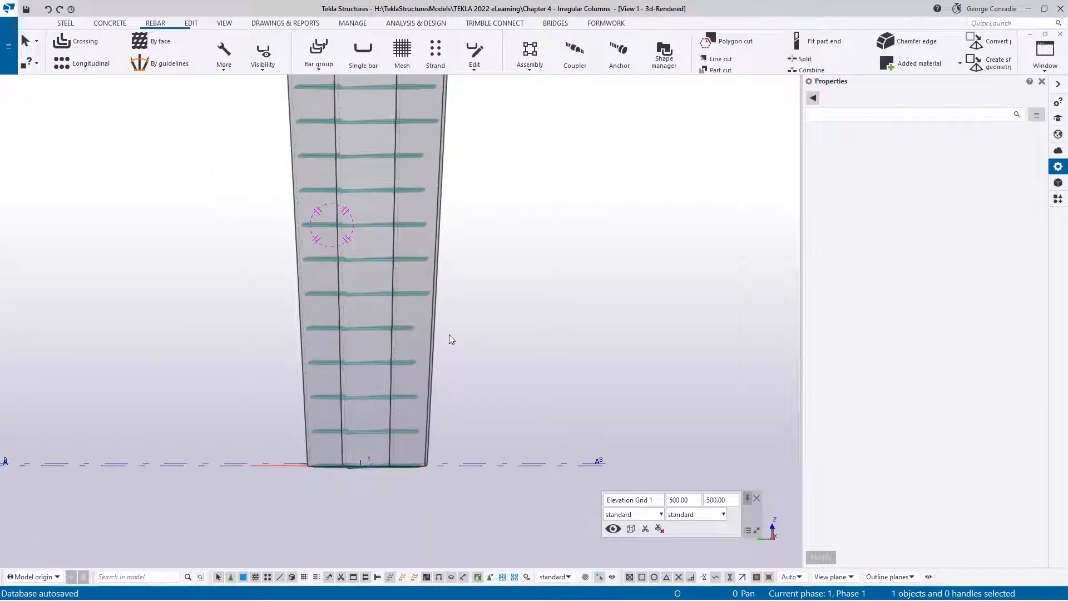
- Select the crossing rebar set and review the default rounding and step tapering values in the rebar set options
{"action": "left_click", "coordinate": [404, 318]}
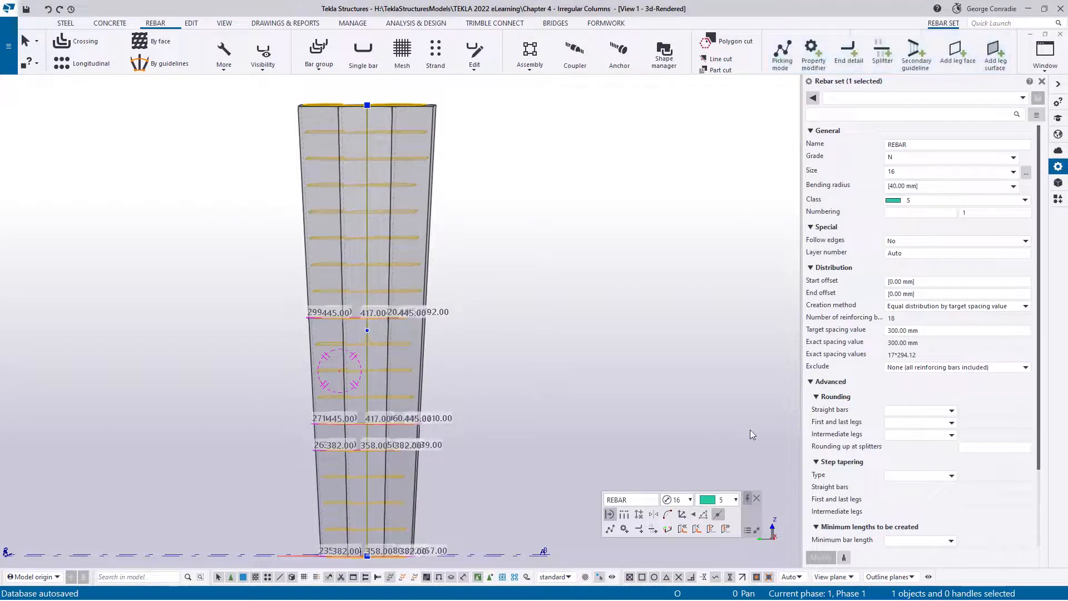
{"action": "scroll", "coordinate": [843, 448], "scroll_direction": "down", "scroll_amount": 2}
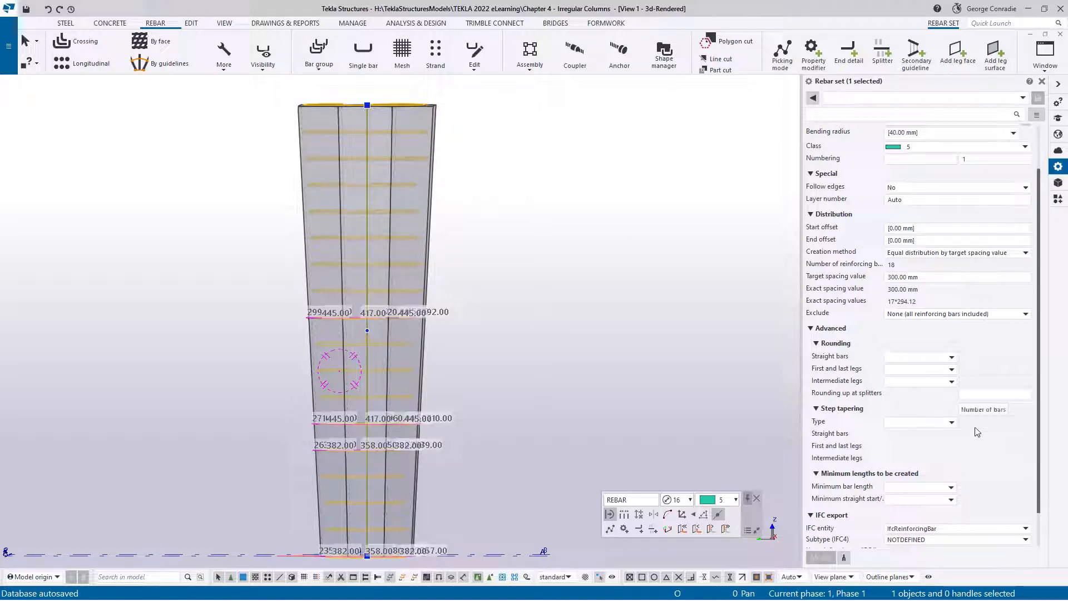
{"action": "left_click", "coordinate": [9, 47]}
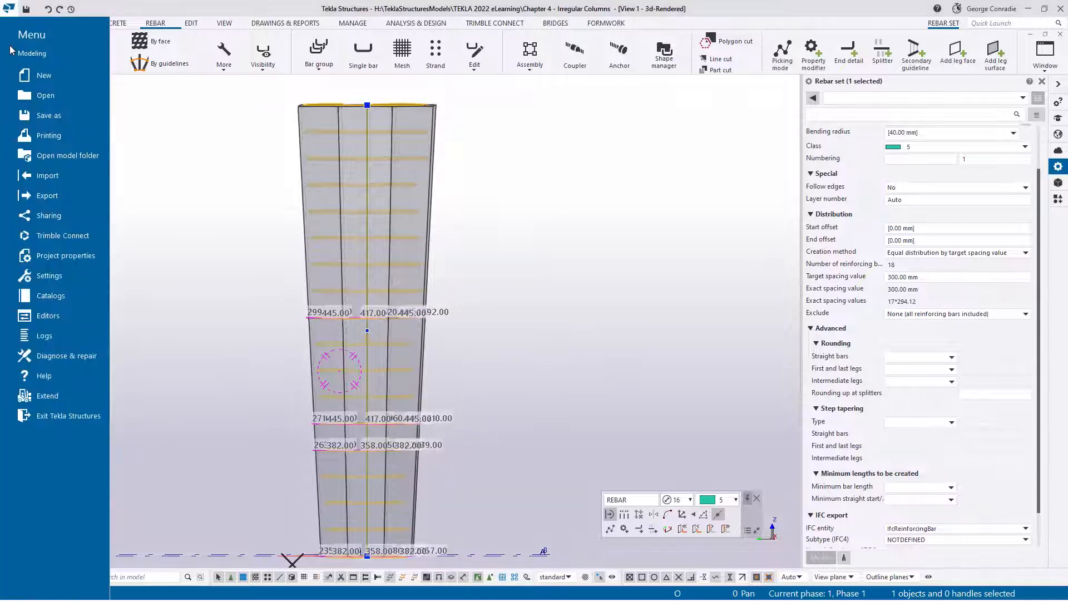
{"action": "left_click", "coordinate": [66, 278]}
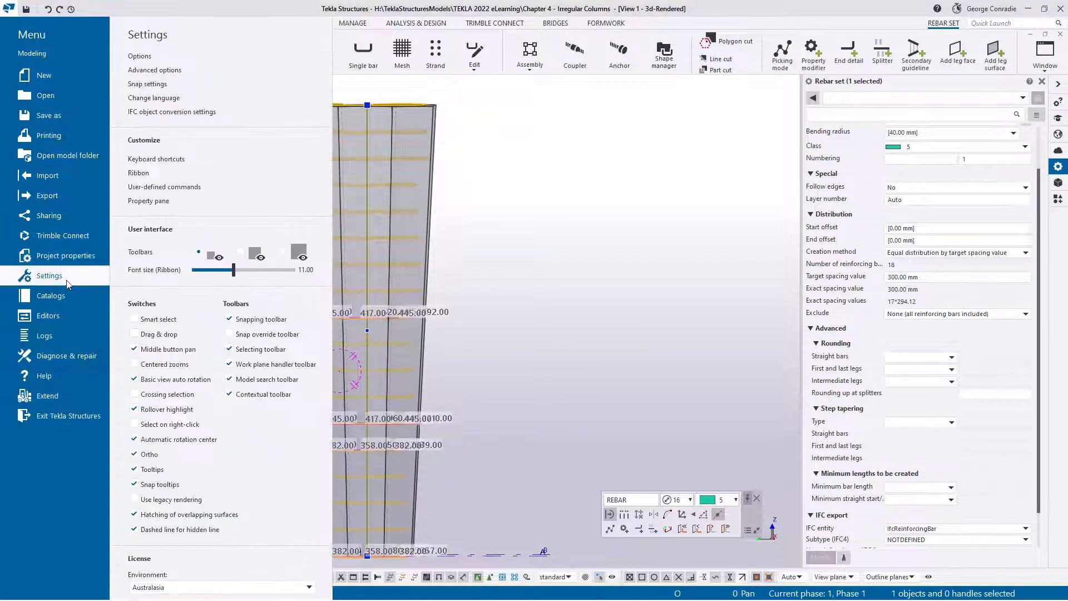
{"action": "left_click", "coordinate": [139, 56]}
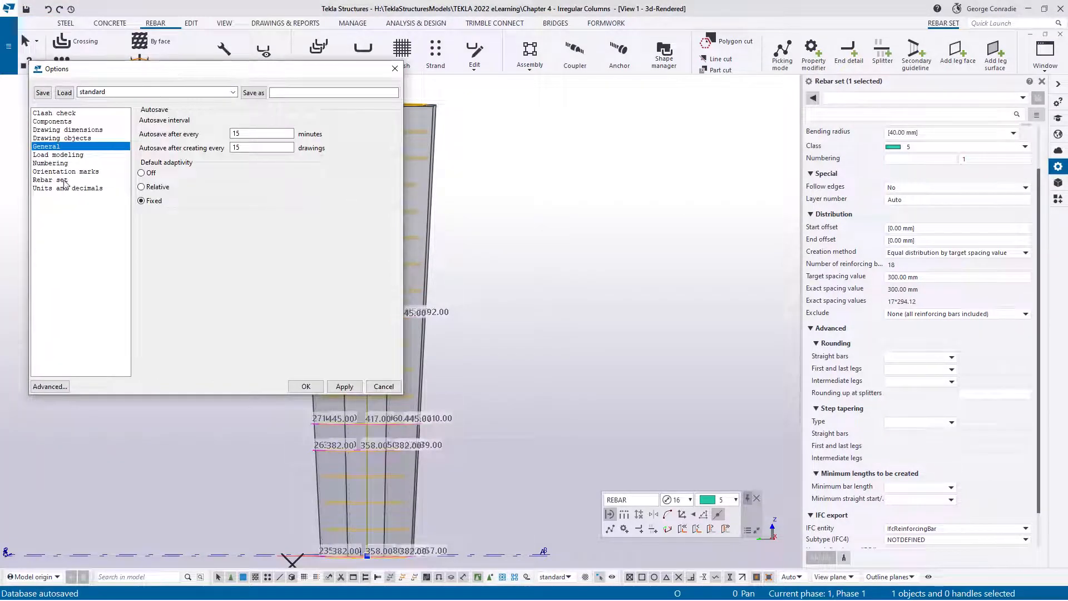
{"action": "left_click", "coordinate": [64, 181]}
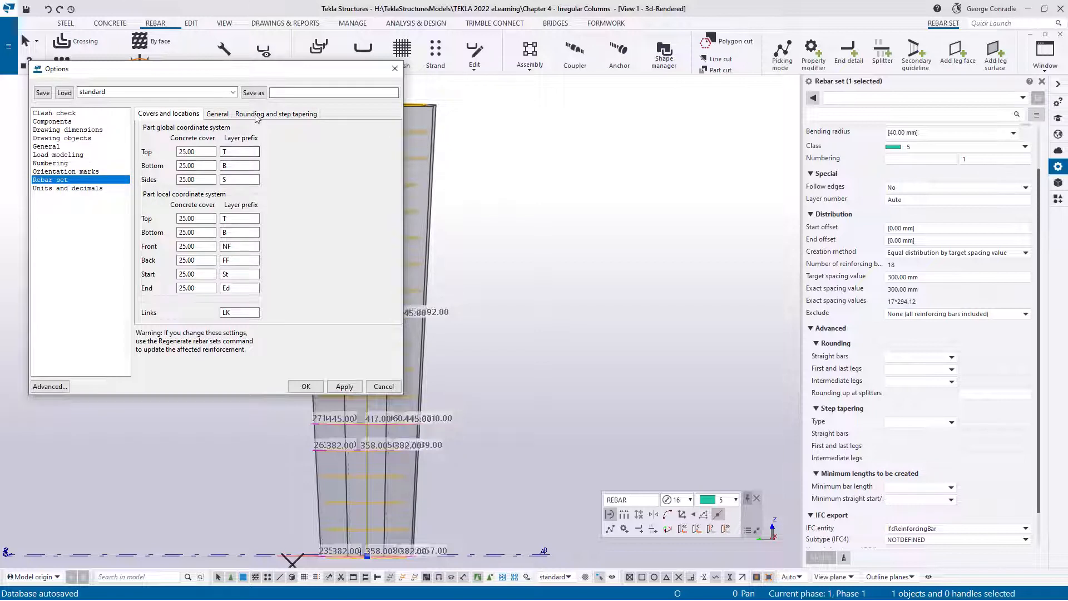
{"action": "left_click", "coordinate": [295, 116]}
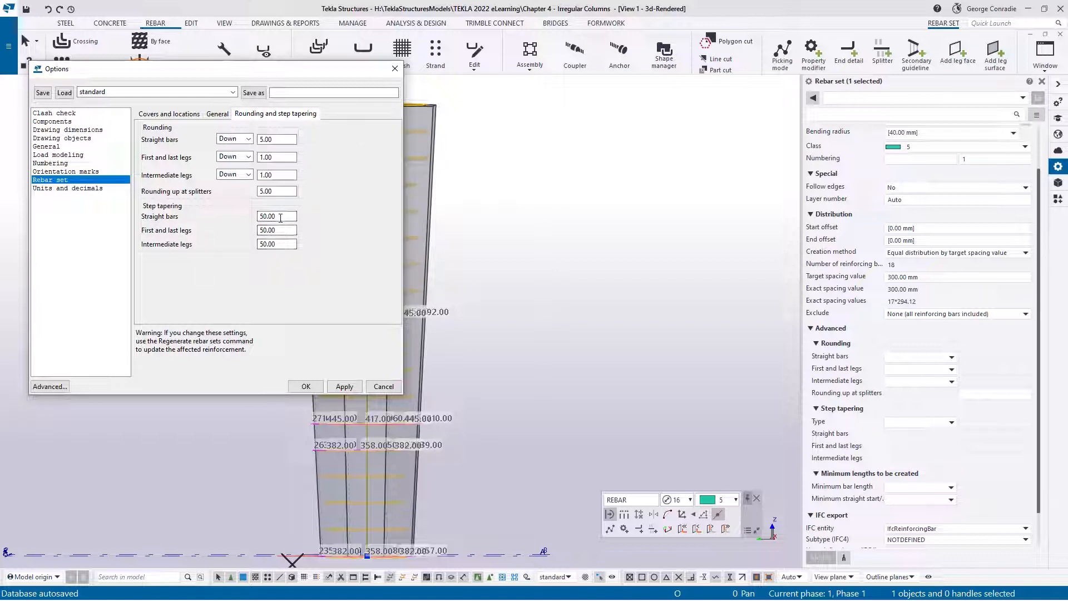
{"action": "left_click", "coordinate": [277, 245]}
{"action": "left_click", "coordinate": [322, 387]}
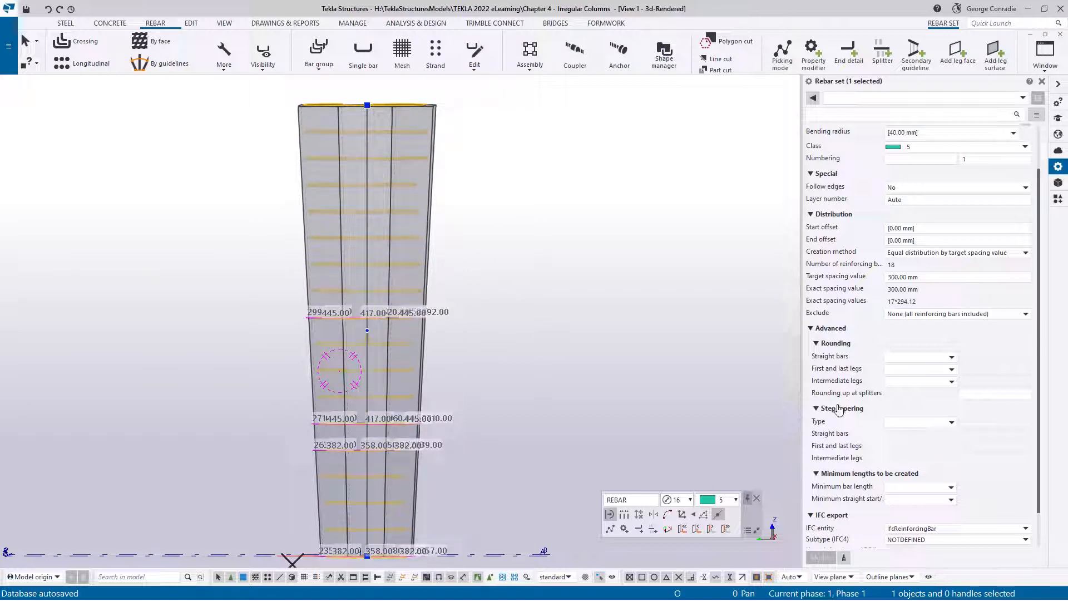
- Set the crossing rebar set's step tapering type to None, apply it, and examine the bars up close in 3D
{"action": "left_click", "coordinate": [902, 425]}
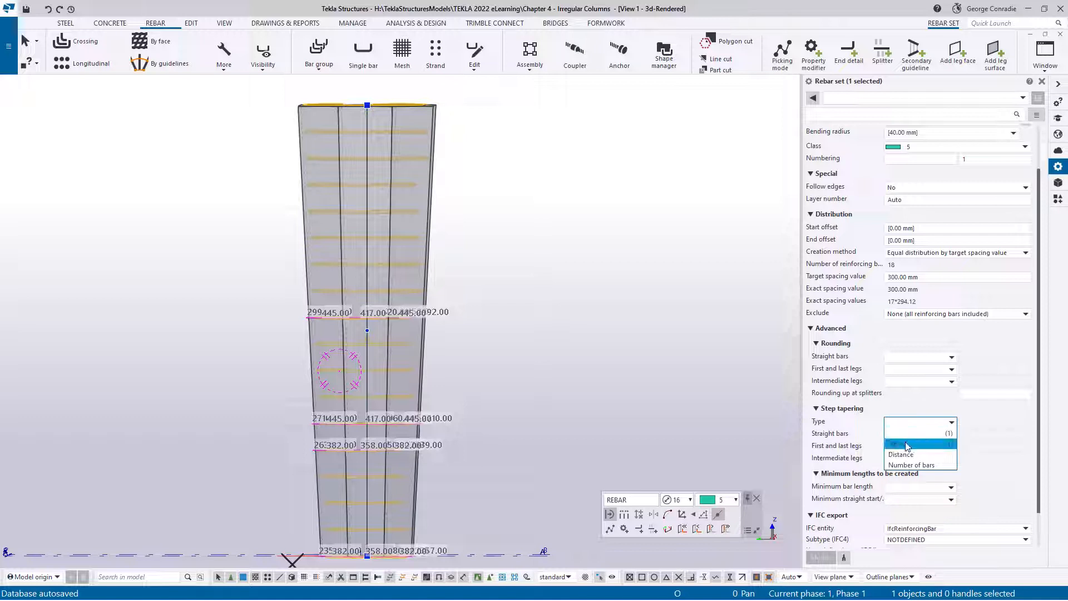
{"action": "left_click", "coordinate": [895, 443]}
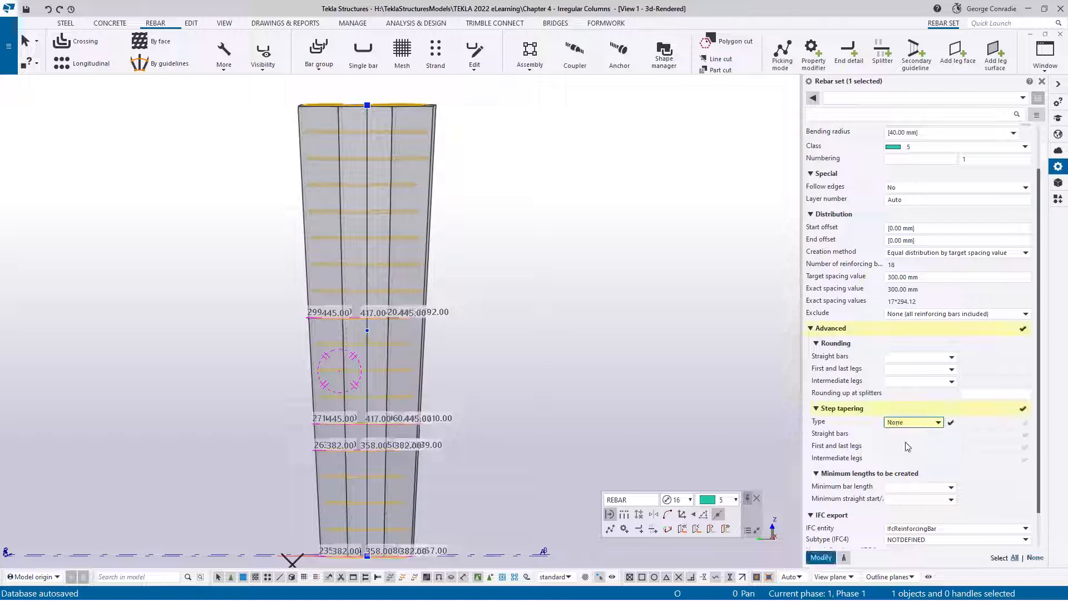
{"action": "left_click", "coordinate": [821, 557]}
{"action": "left_click", "coordinate": [492, 374]}
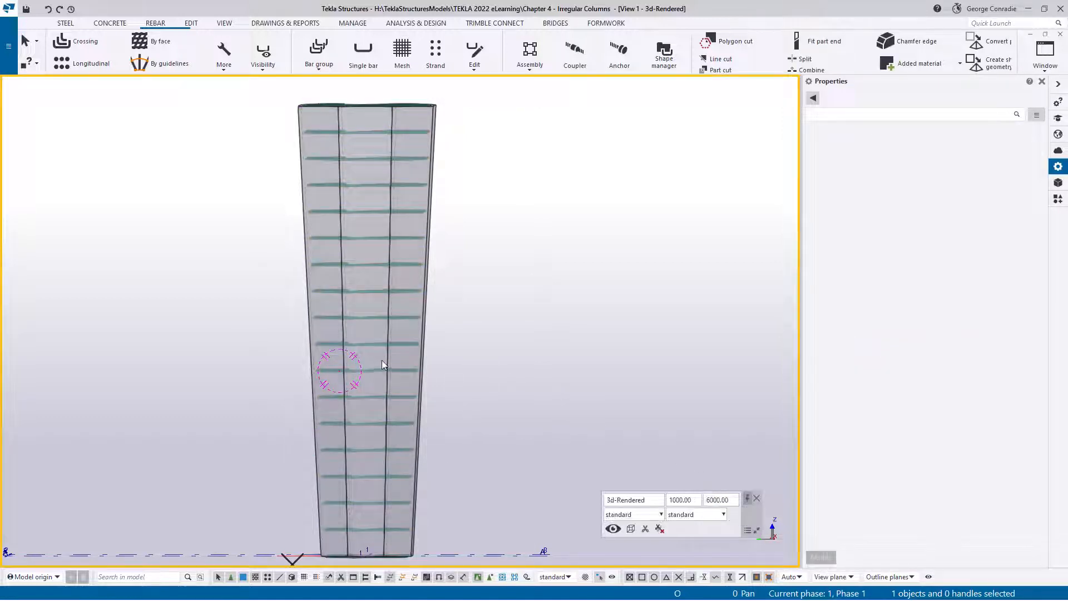
{"action": "middle_click_drag", "start_coordinate": [381, 358], "coordinate": [363, 388], "text": "ctrl"}
{"action": "scroll", "coordinate": [442, 410], "scroll_direction": "up", "scroll_amount": 8}
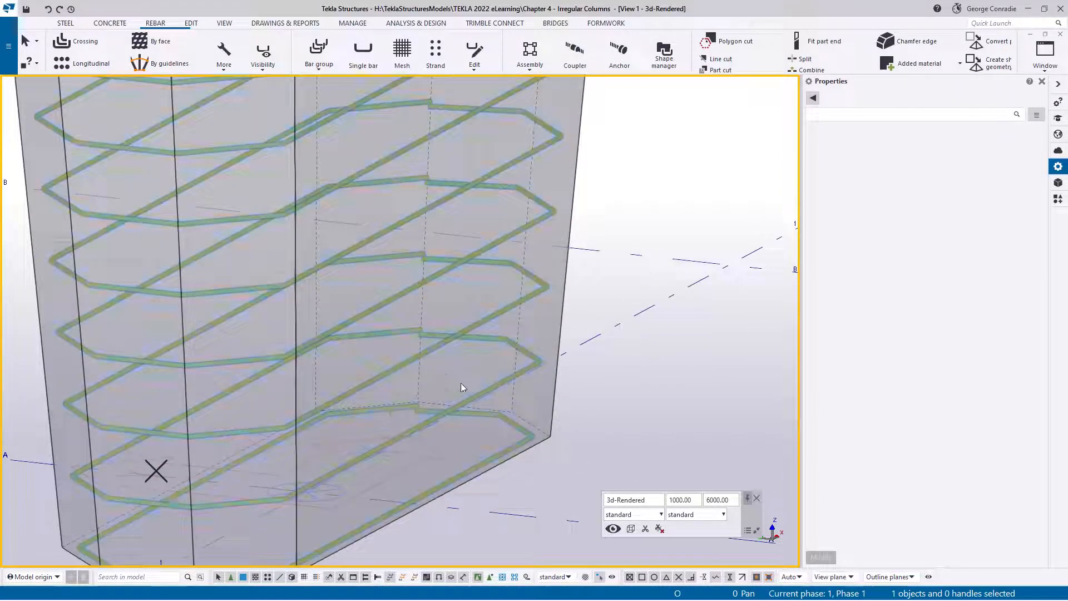
- Set the column's top and bottom concrete covers for rebar sets to 50 mm, apply them, and clear the selection
{"action": "scroll", "coordinate": [461, 383], "scroll_direction": "down", "scroll_amount": 5}
{"action": "mouse_move", "coordinate": [454, 285]}
{"action": "middle_mouse_down"}
{"action": "mouse_move", "coordinate": [433, 455]}
{"action": "mouse_move", "coordinate": [453, 385]}
{"action": "middle_mouse_up"}
{"action": "scroll", "coordinate": [494, 212], "scroll_direction": "up", "scroll_amount": 2}
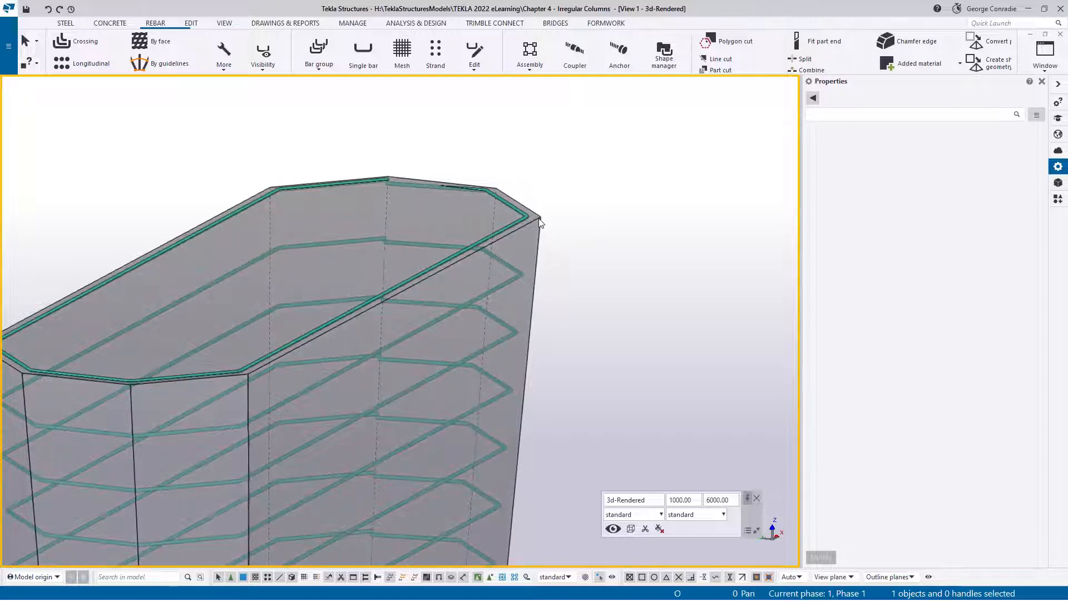
{"action": "left_click", "coordinate": [539, 222]}
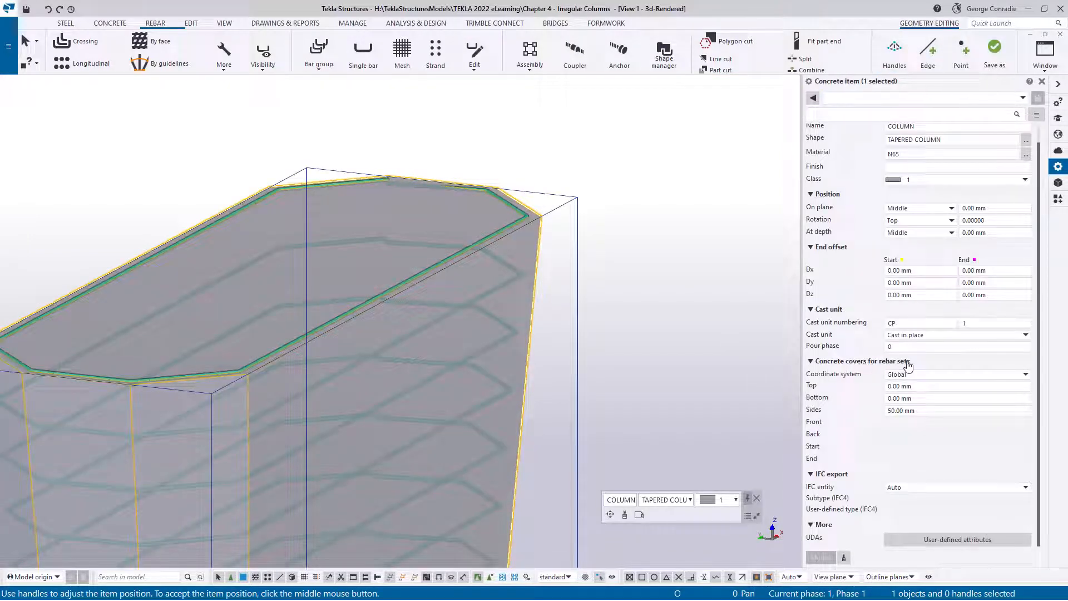
{"action": "left_click", "coordinate": [910, 385]}
{"action": "left_click_drag", "start_coordinate": [911, 386], "coordinate": [875, 396]}
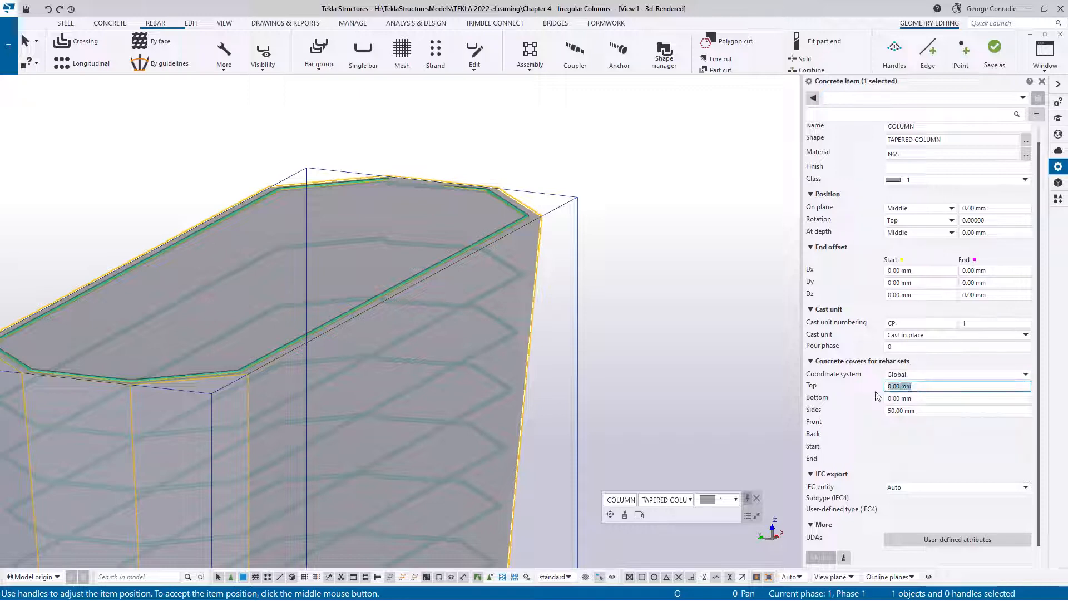
{"action": "type", "text": "50"}
{"action": "key", "text": "Tab"}
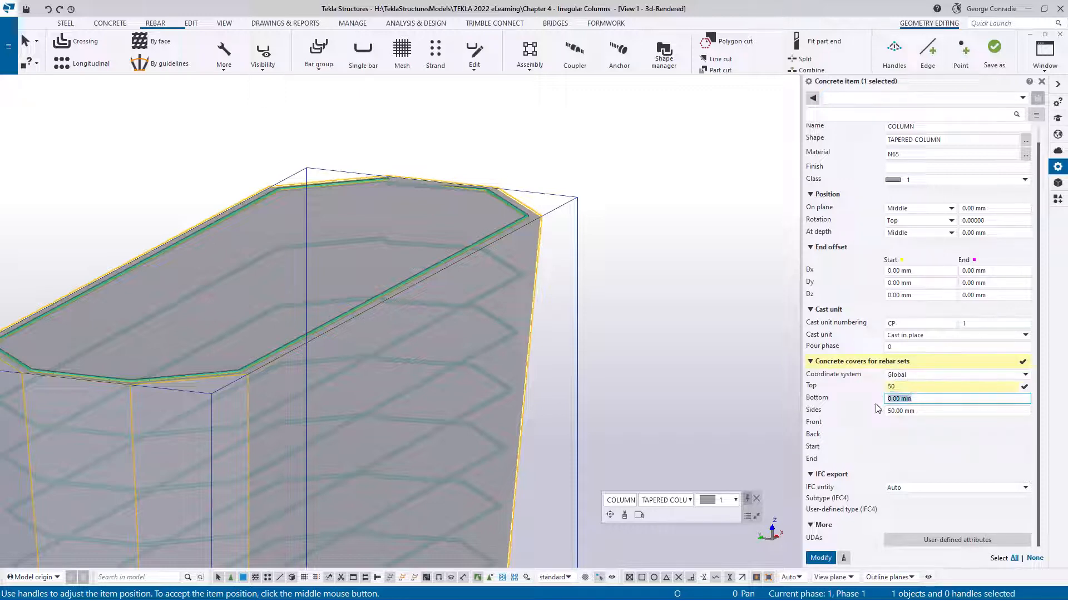
{"action": "type", "text": "50"}
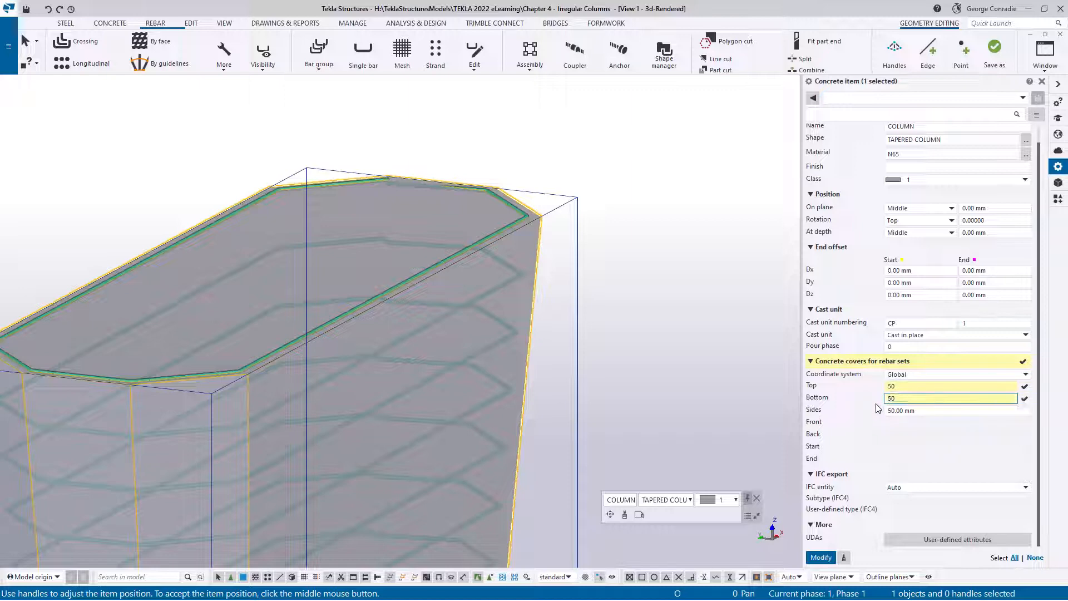
{"action": "left_click", "coordinate": [821, 557]}
{"action": "left_click", "coordinate": [760, 368]}
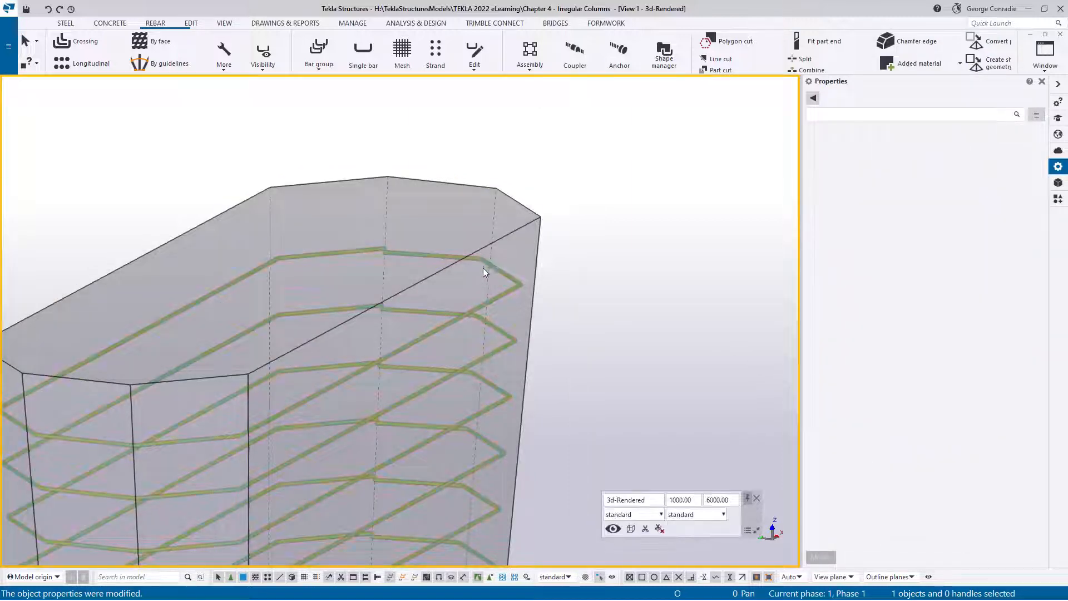
- Examine the crossing bars at the column's base and top, with the rebar set selected to check its guideline ends
{"action": "mouse_move", "coordinate": [482, 268]}
{"action": "middle_mouse_down", "text": "ctrl"}
{"action": "mouse_move", "coordinate": [476, 261]}
{"action": "mouse_move", "coordinate": [590, 305]}
{"action": "middle_mouse_up", "text": "ctrl"}
{"action": "scroll", "coordinate": [483, 399], "scroll_direction": "up", "scroll_amount": 5}
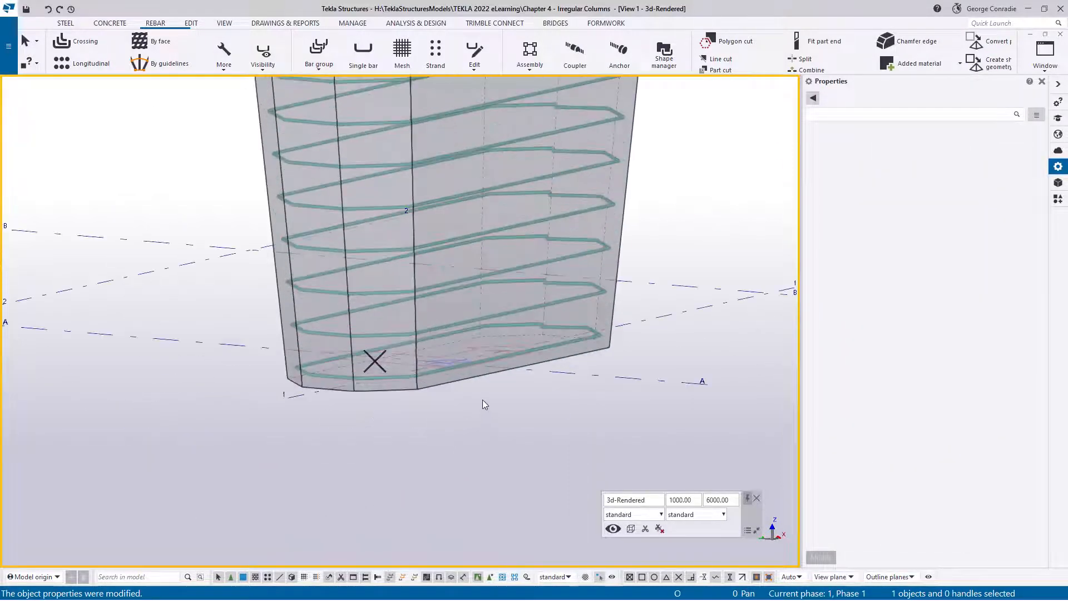
{"action": "mouse_move", "coordinate": [515, 352]}
{"action": "middle_mouse_down", "text": "ctrl"}
{"action": "mouse_move", "coordinate": [529, 281]}
{"action": "mouse_move", "coordinate": [529, 153]}
{"action": "middle_mouse_up", "text": "ctrl"}
{"action": "scroll", "coordinate": [528, 281], "scroll_direction": "down", "scroll_amount": 3}
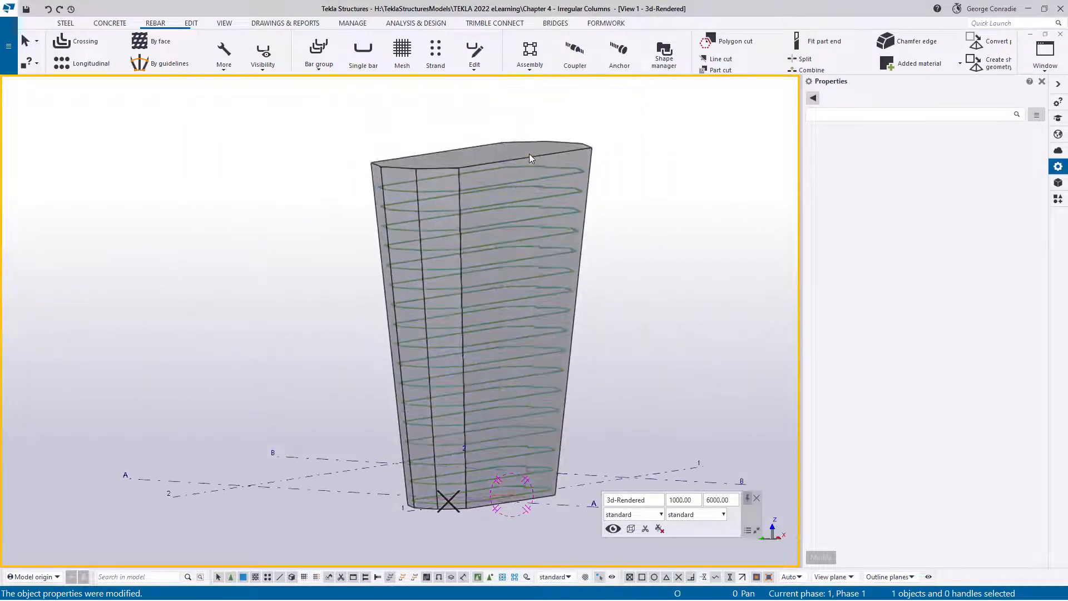
{"action": "scroll", "coordinate": [526, 158], "scroll_direction": "up", "scroll_amount": 4}
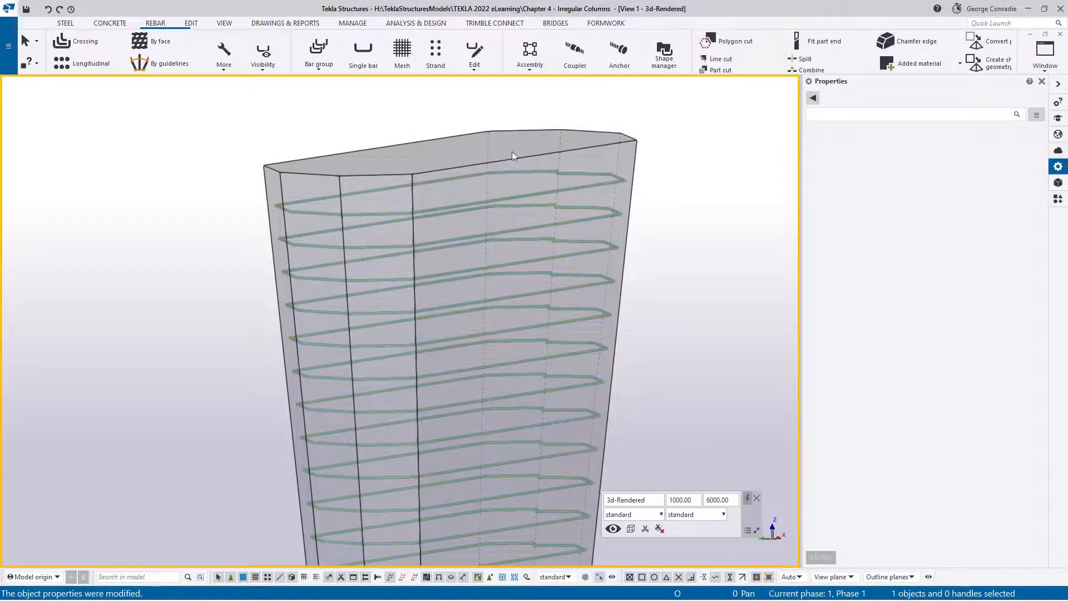
{"action": "left_click", "coordinate": [571, 188]}
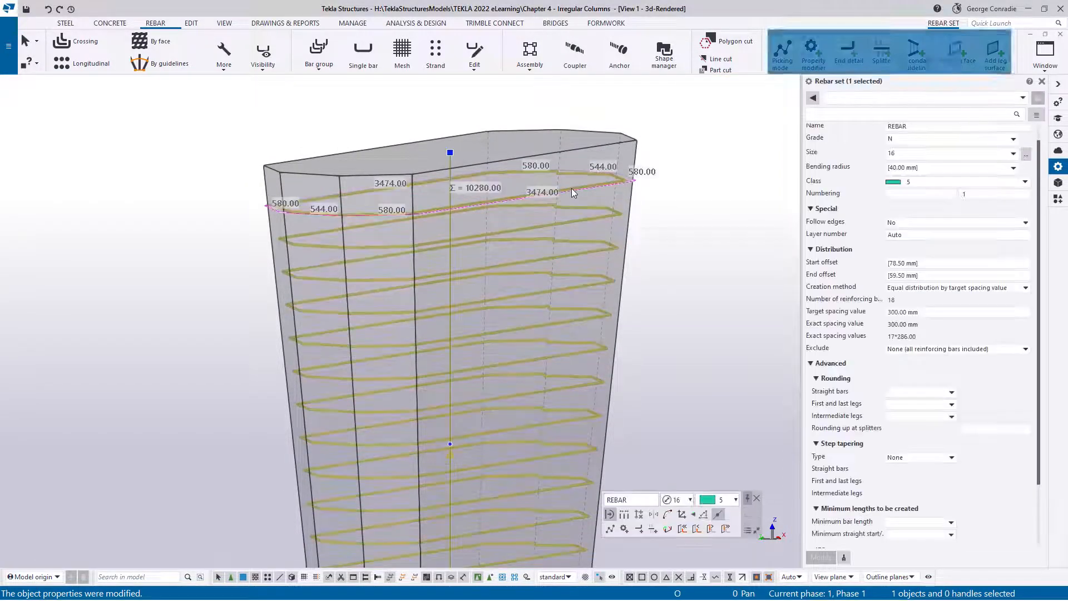
{"action": "scroll", "coordinate": [572, 188], "scroll_direction": "down", "scroll_amount": 2}
{"action": "scroll", "coordinate": [578, 222], "scroll_direction": "down", "scroll_amount": 2}
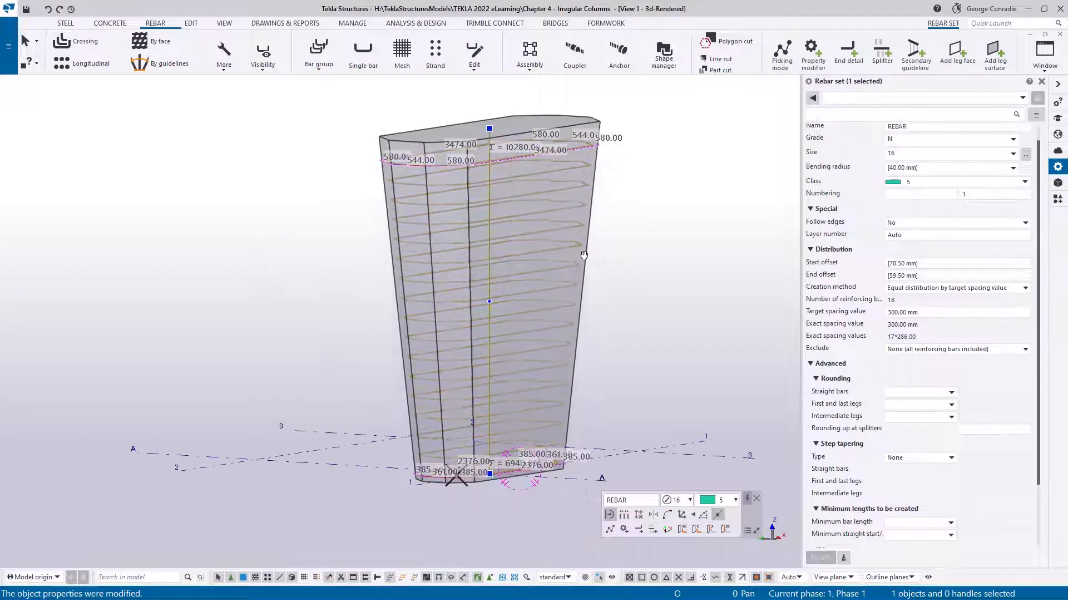
{"action": "scroll", "coordinate": [498, 314], "scroll_direction": "up", "scroll_amount": 3}
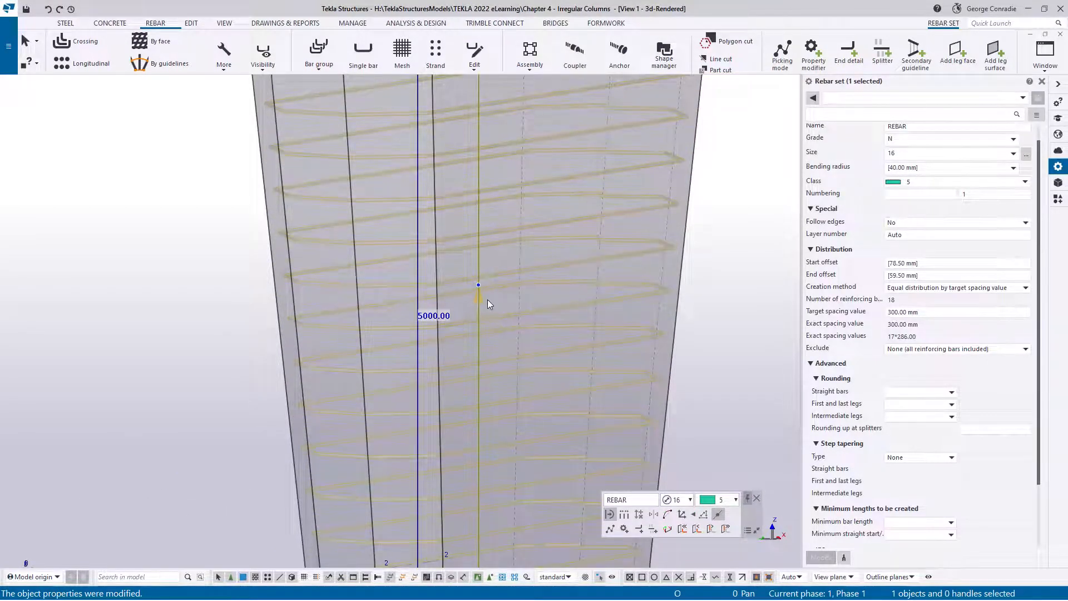
{"action": "scroll", "coordinate": [487, 299], "scroll_direction": "down", "scroll_amount": 3}
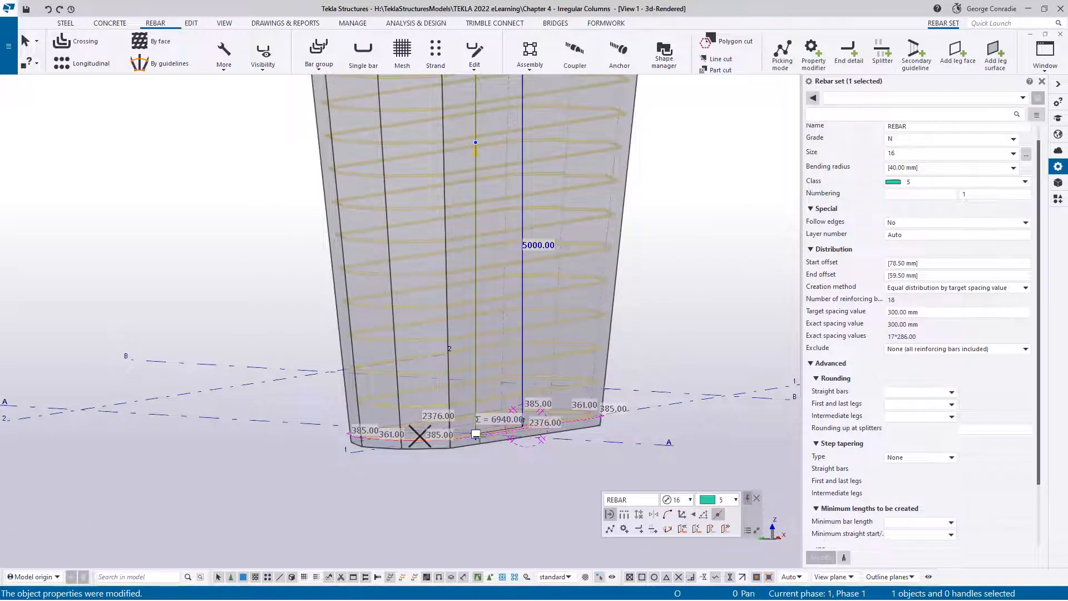
- Set the crossing rebar set's start offset to 75 mm, keep the automatic end offset, apply the change, and clear the selection
{"action": "left_click", "coordinate": [871, 267]}
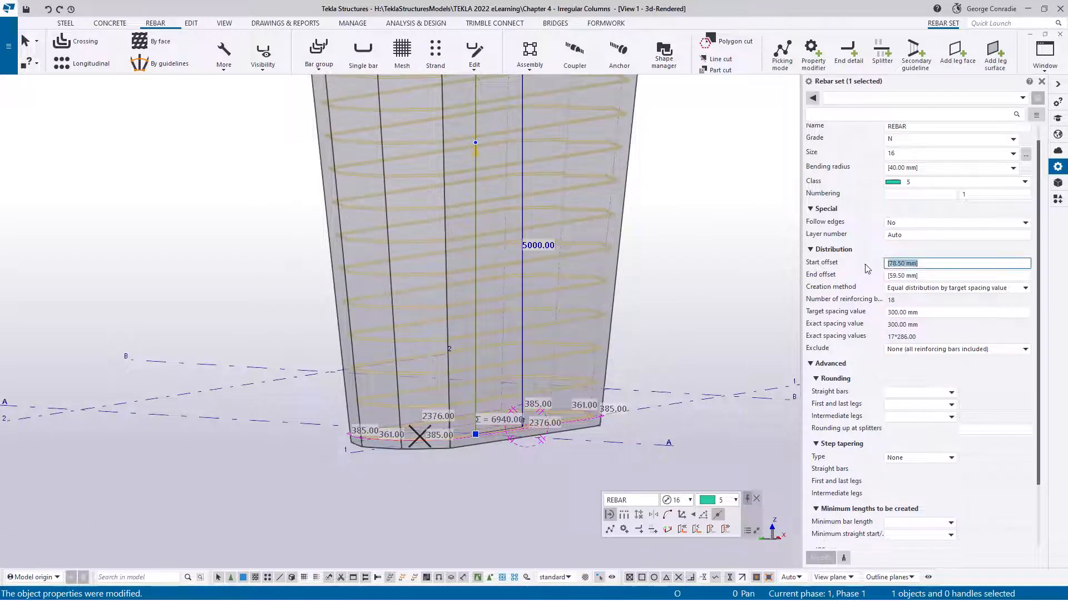
{"action": "type", "text": "75"}
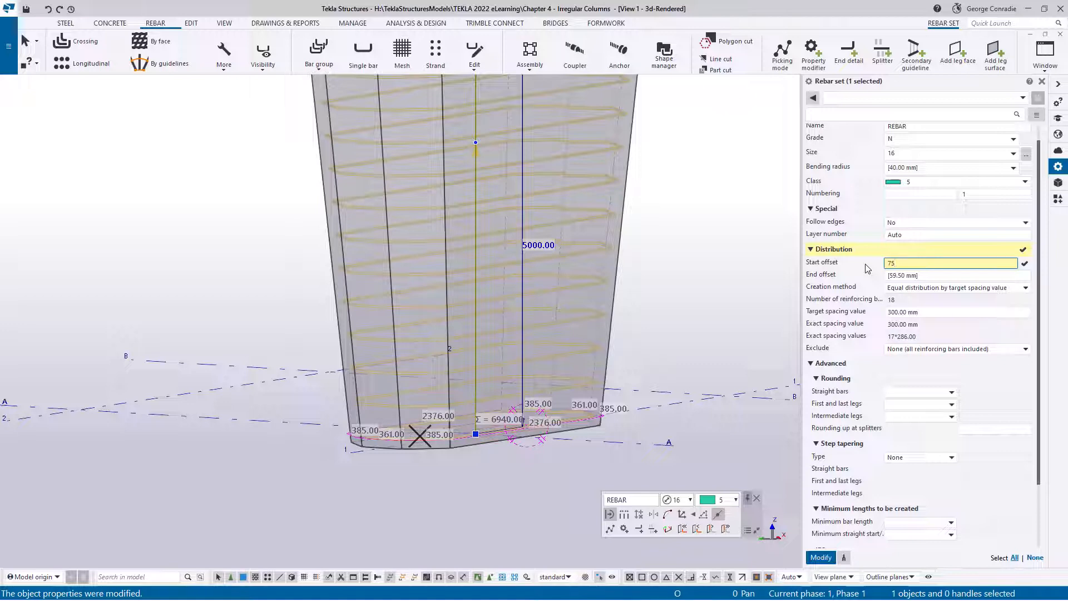
{"action": "key", "text": "Tab"}
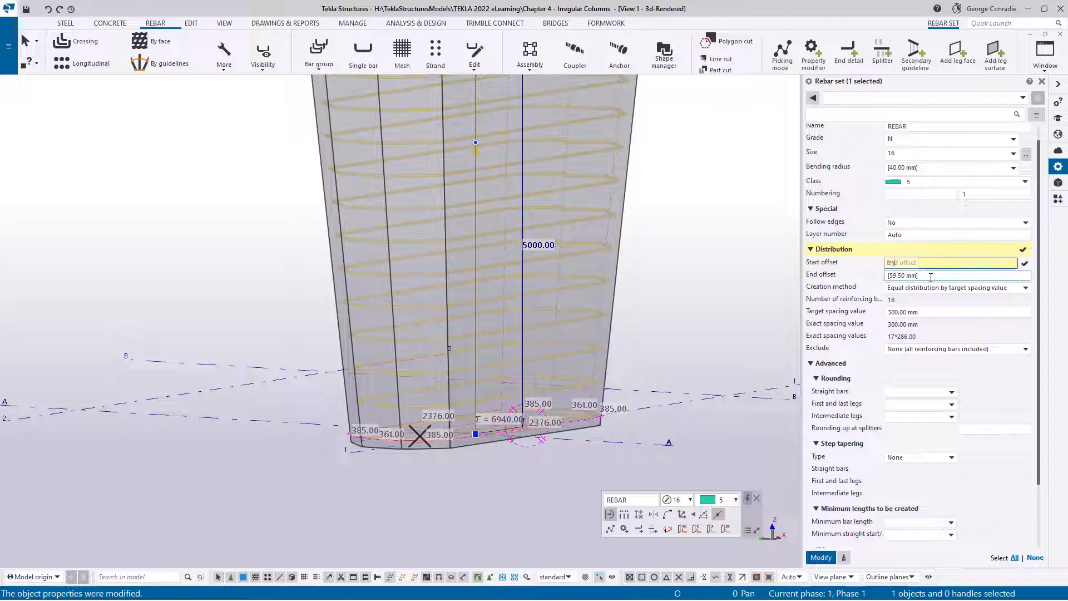
{"action": "type", "text": "50"}
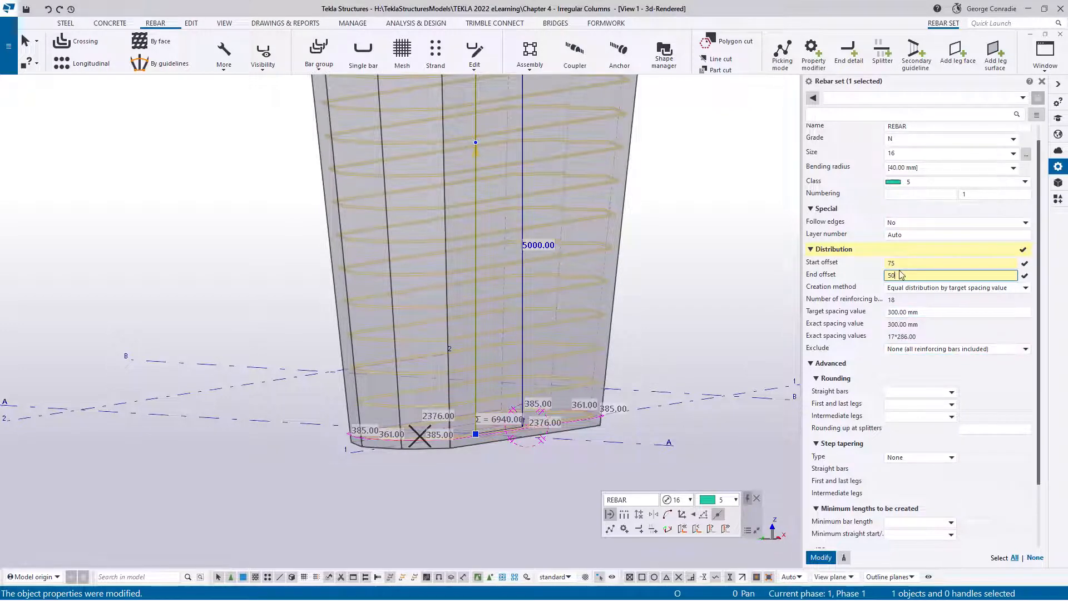
{"action": "left_click_drag", "start_coordinate": [901, 274], "coordinate": [877, 278]}
{"action": "left_click", "coordinate": [825, 558]}
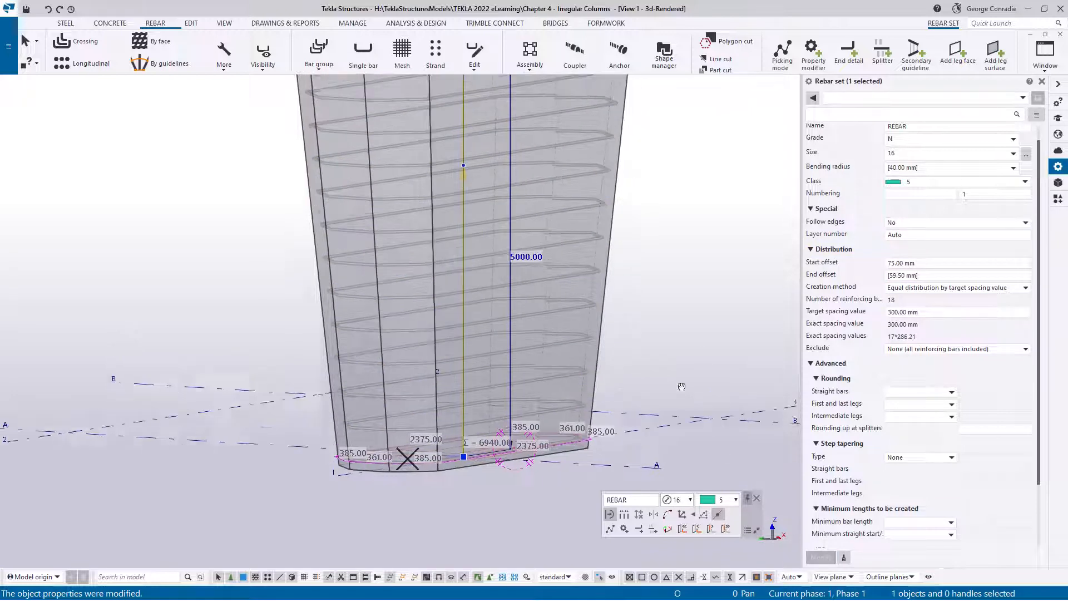
{"action": "middle_click_drag", "start_coordinate": [712, 296], "coordinate": [673, 352]}
{"action": "left_click", "coordinate": [655, 309]}
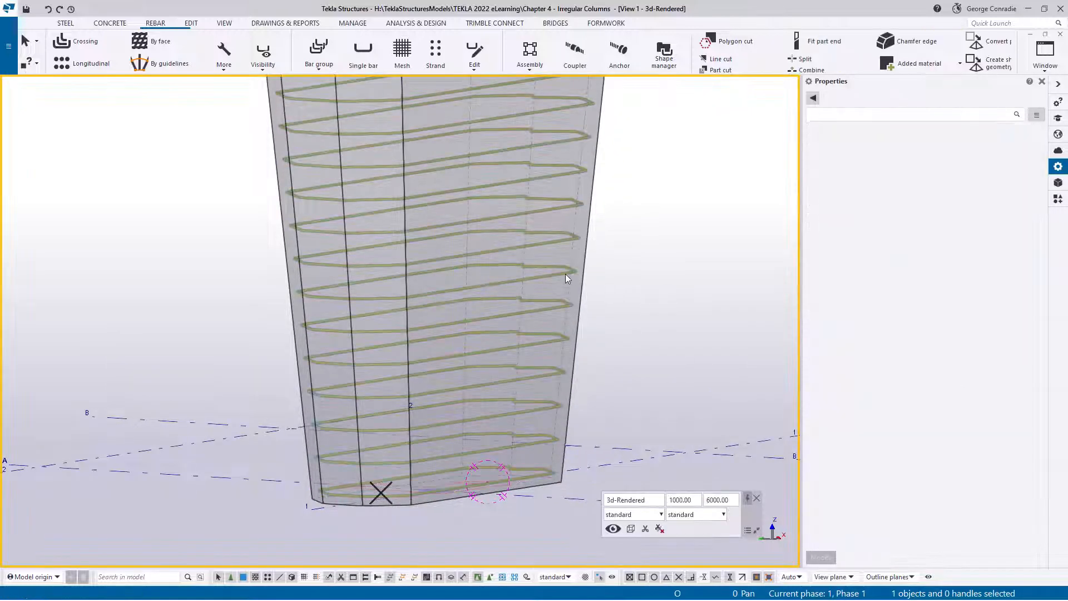
- Change the crossing rebar set's creation method to By exact spacings with exact spacing values of 17*300 and apply it
{"action": "left_click", "coordinate": [565, 274]}
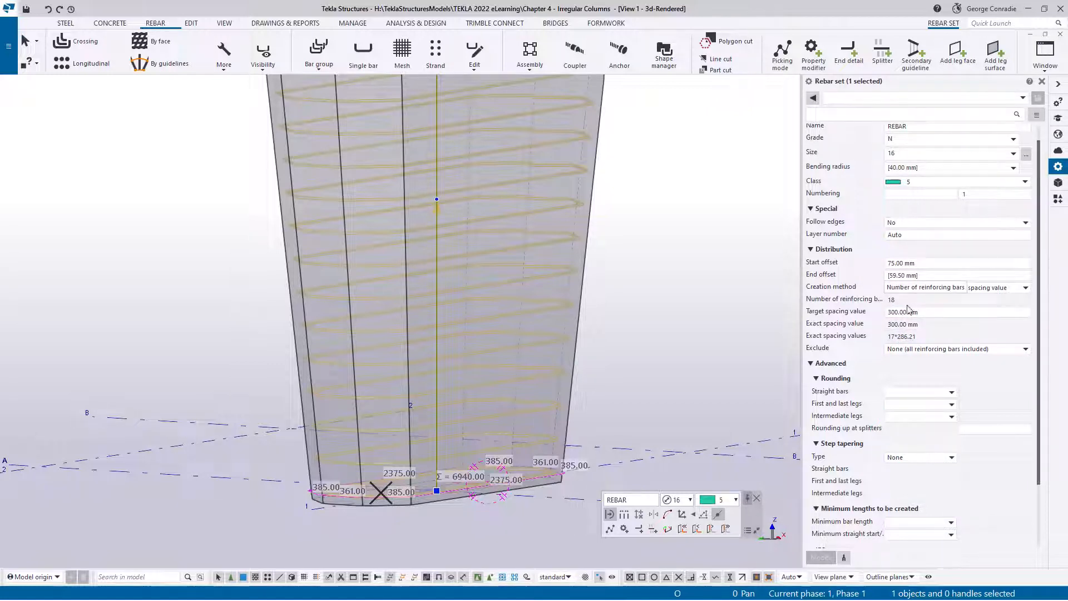
{"action": "left_click", "coordinate": [945, 289]}
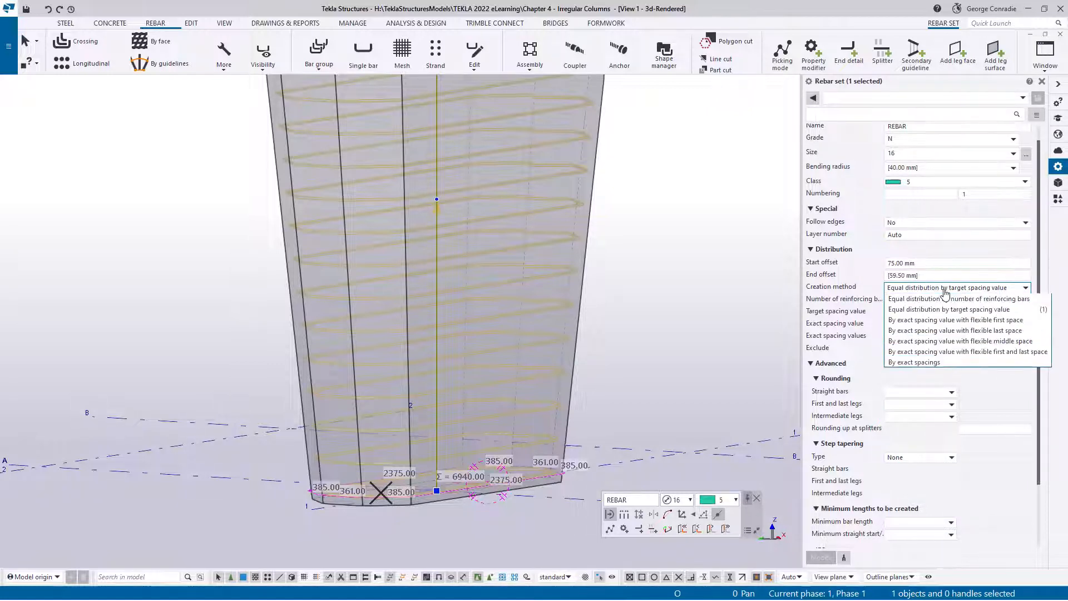
{"action": "left_click", "coordinate": [928, 362]}
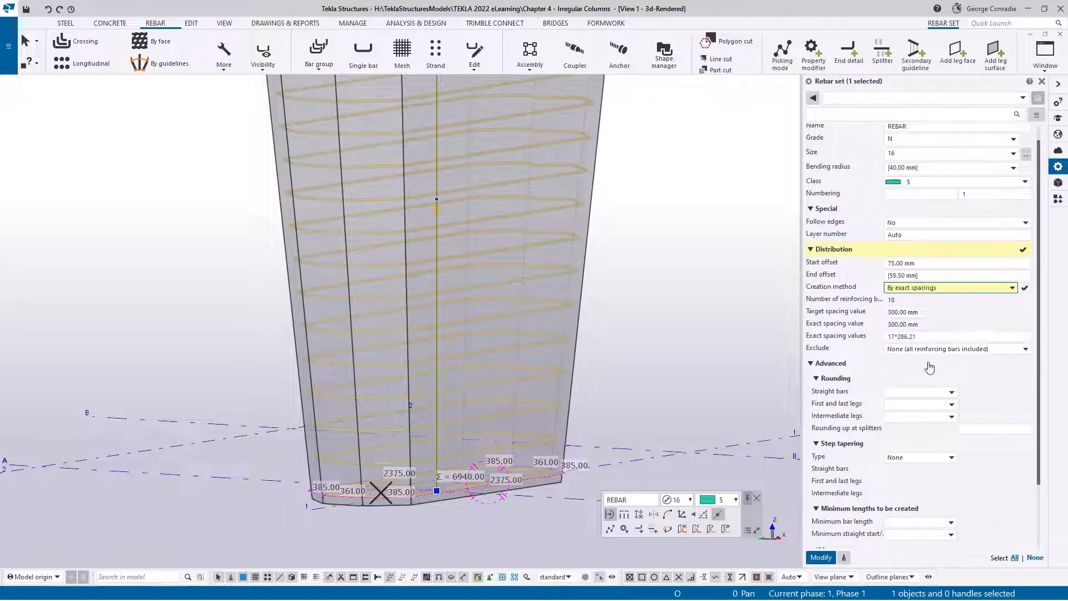
{"action": "double_click", "coordinate": [943, 335]}
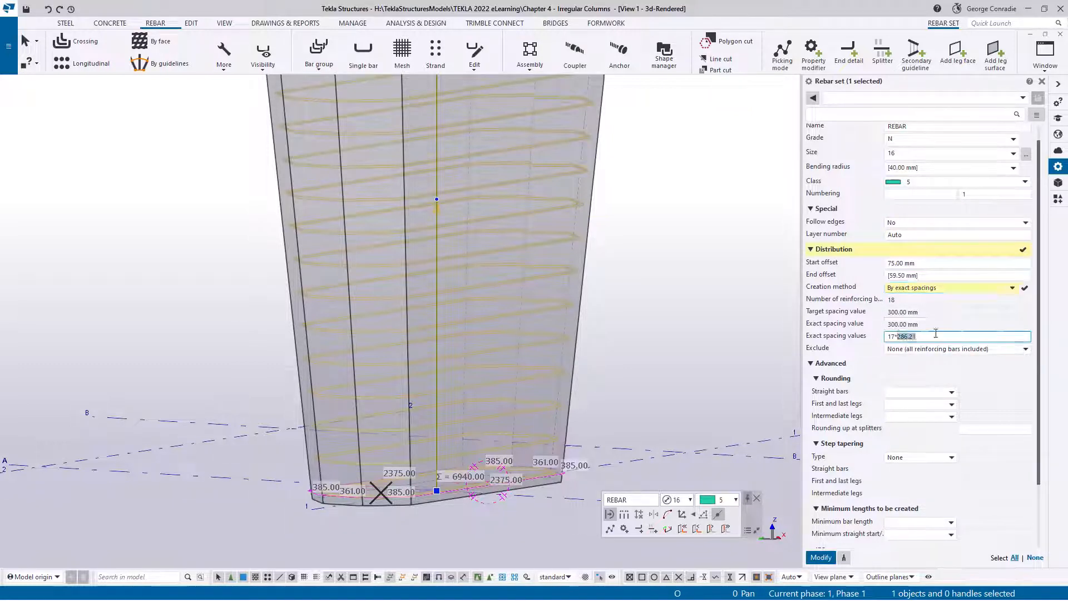
{"action": "type", "text": "300"}
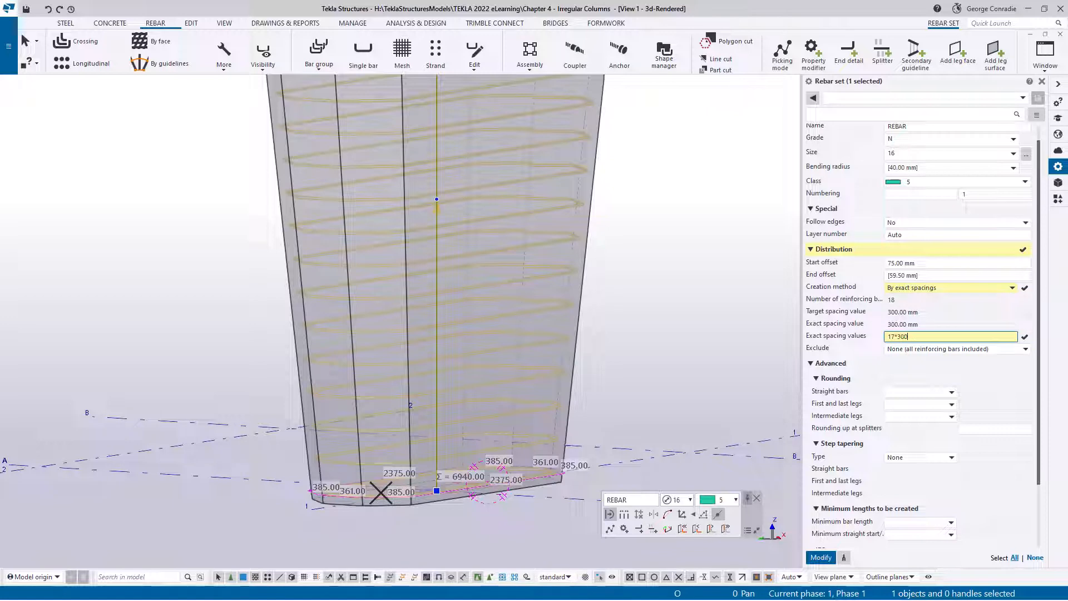
{"action": "key", "text": "Return"}
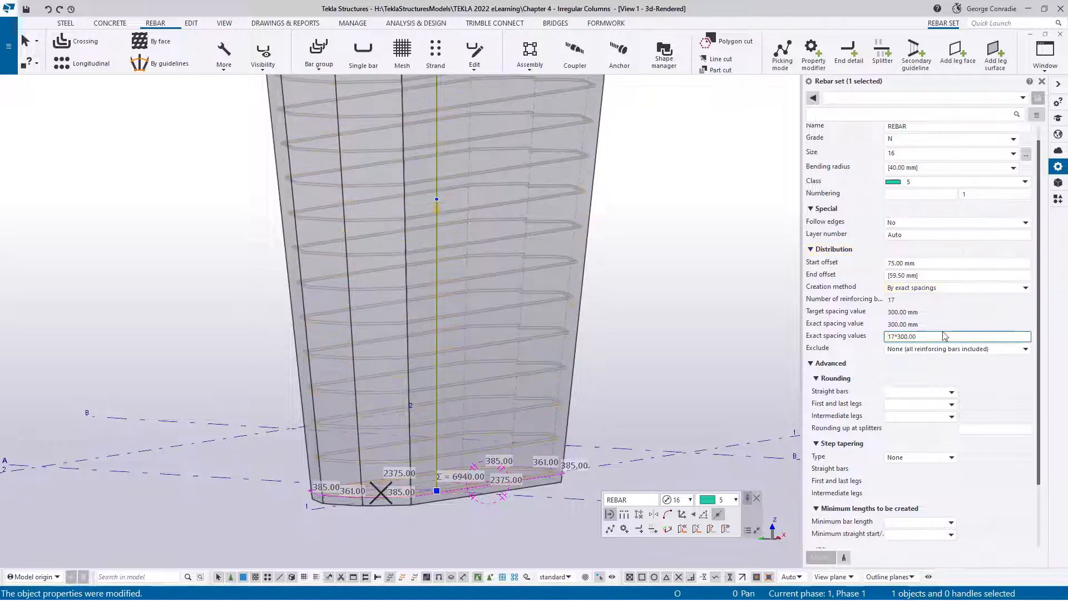
- Check the uppermost bars, reduce the exact spacing values to 16*300, apply the change, and clear the selection
{"action": "left_click", "coordinate": [917, 287]}
{"action": "left_click", "coordinate": [897, 300]}
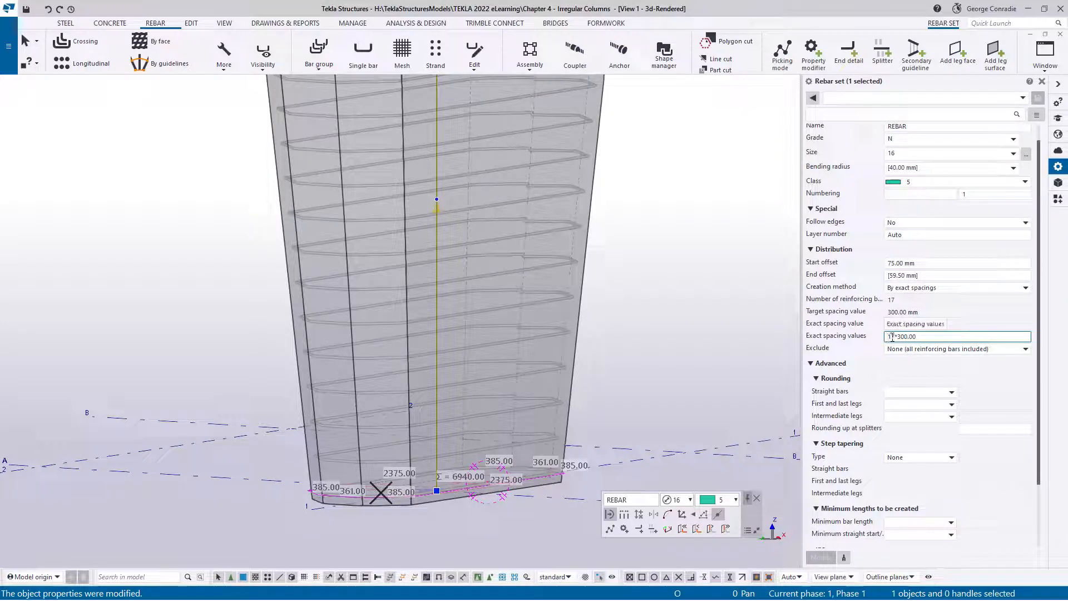
{"action": "middle_click_drag", "start_coordinate": [758, 328], "coordinate": [663, 393], "text": "ctrl"}
{"action": "middle_click_drag", "start_coordinate": [650, 289], "coordinate": [649, 317]}
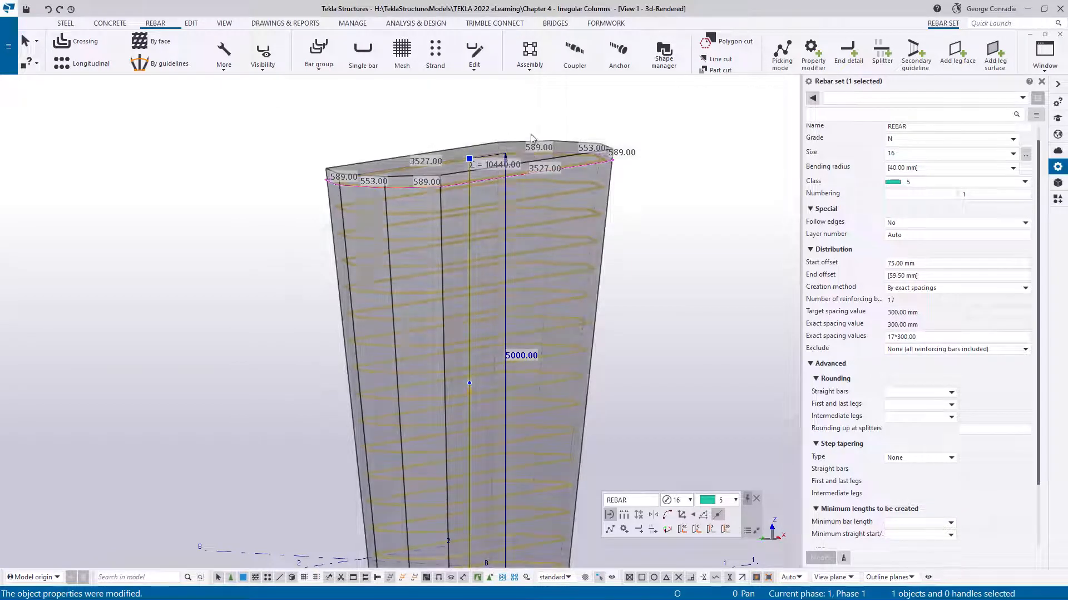
{"action": "left_click", "coordinate": [893, 337]}
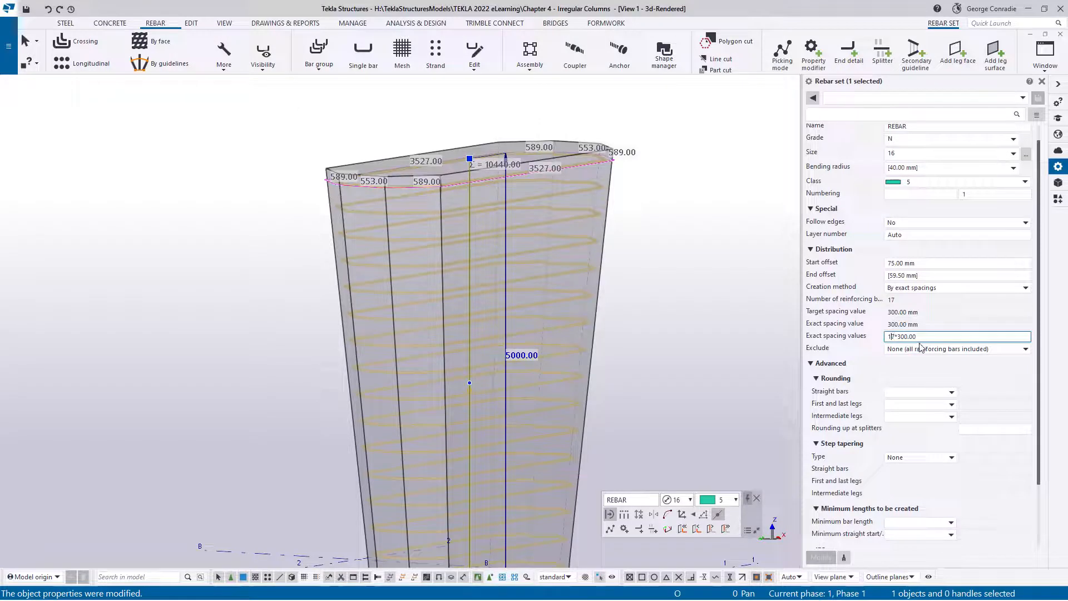
{"action": "type", "text": "6"}
{"action": "key", "text": "Delete"}
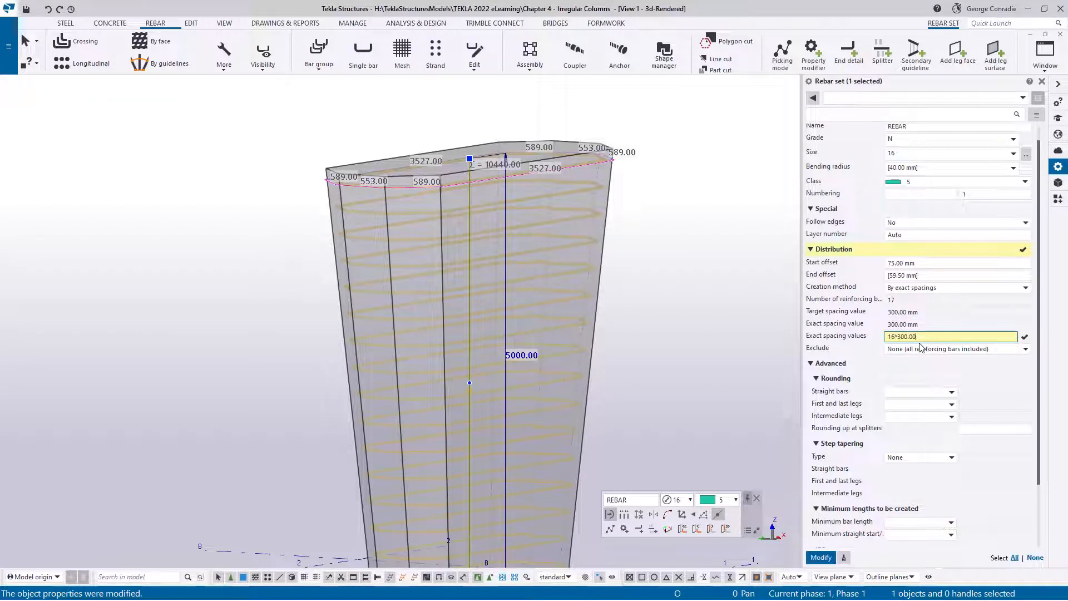
{"action": "key", "text": "Return"}
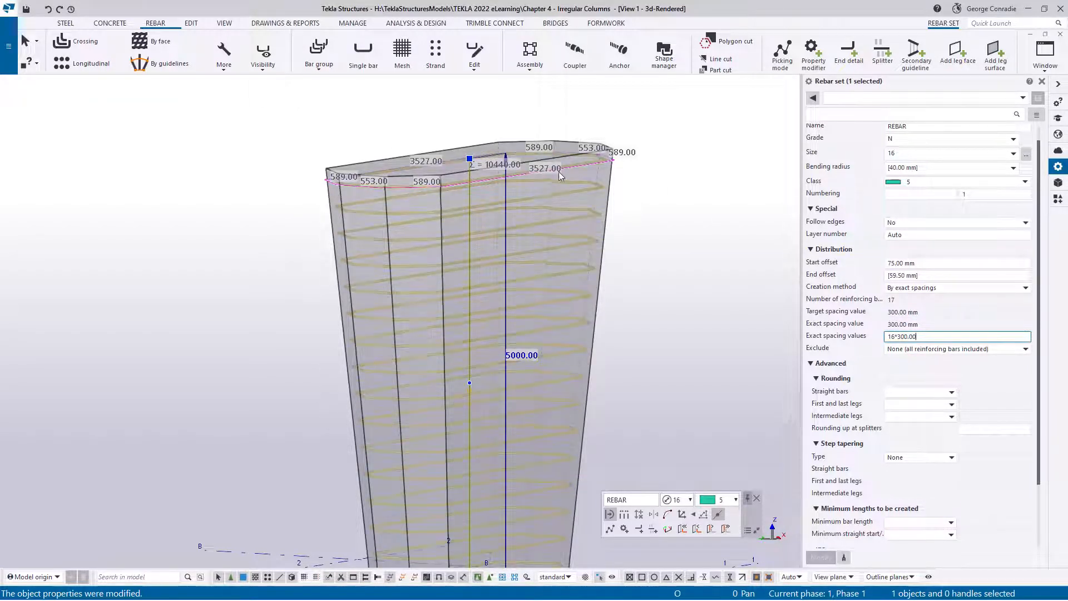
{"action": "left_click", "coordinate": [623, 291]}
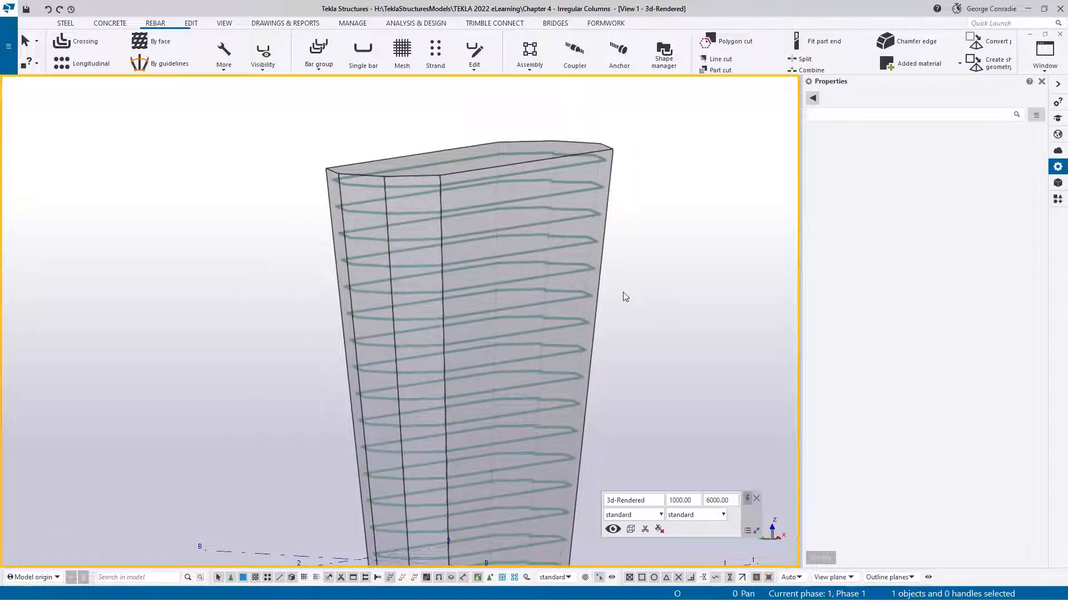
- In Elevation Grid A, view the column square-on, select the crossing rebar set, and display its spacing and offset dimensions for checking
{"action": "key", "text": "ctrl+Tab"}
{"action": "key", "text": "ctrl+p"}
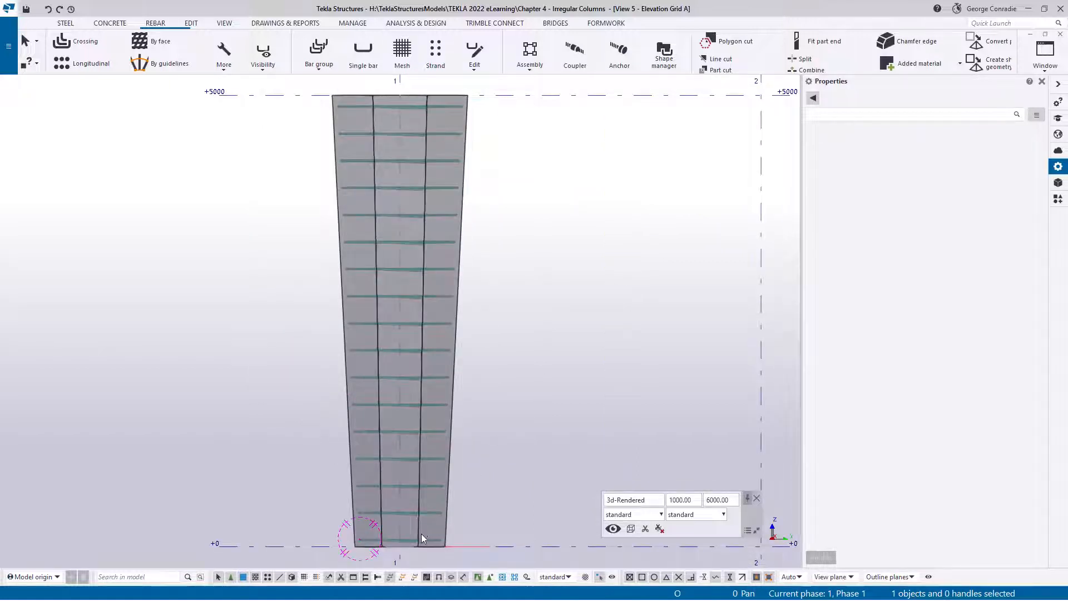
{"action": "left_click", "coordinate": [407, 161]}
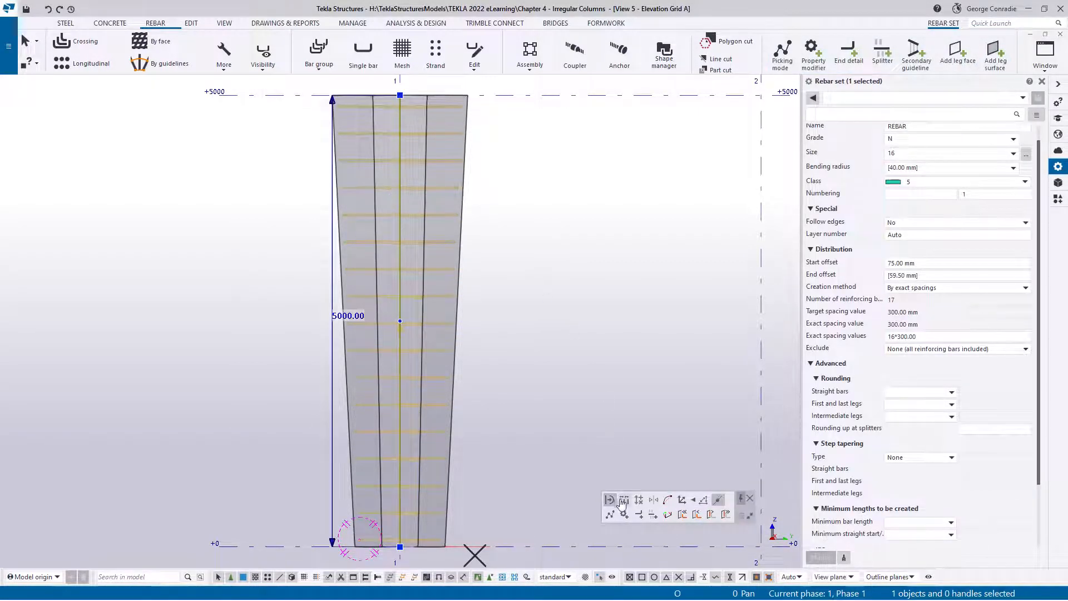
{"action": "left_click", "coordinate": [624, 501]}
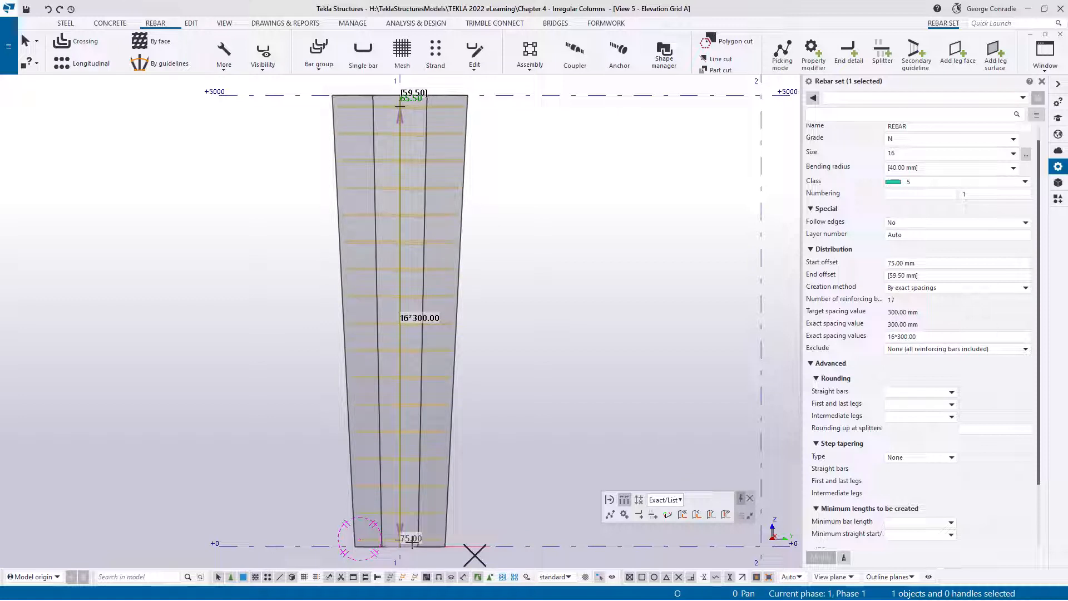
{"action": "middle_click_drag", "start_coordinate": [405, 100], "coordinate": [417, 170]}
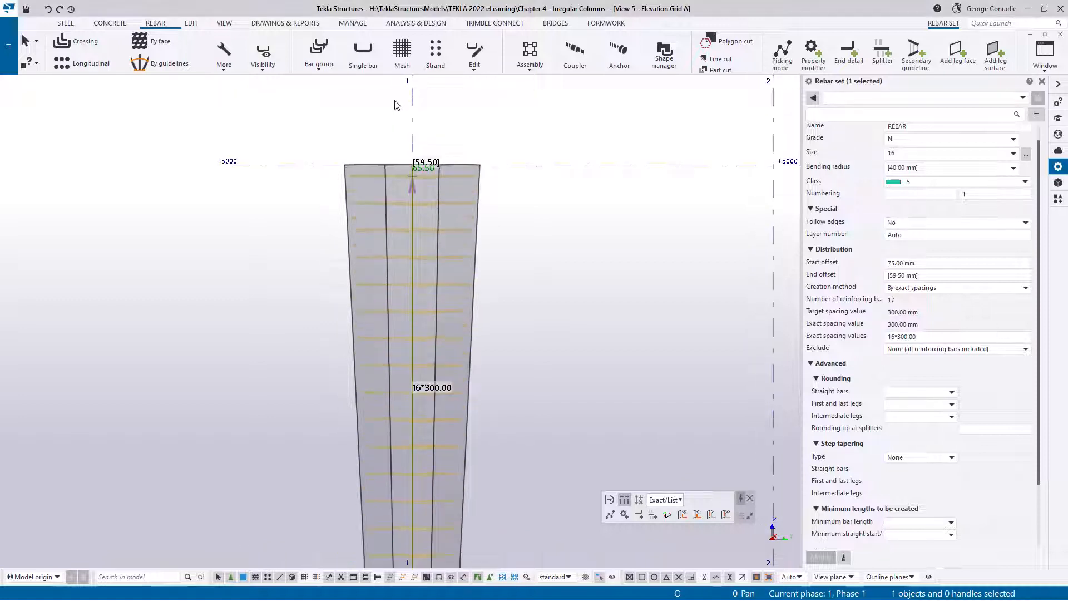
- Inspect the spacing and end offset of the uppermost crossing bars in Elevation Grid A, and clear the selection
{"action": "scroll", "coordinate": [418, 167], "scroll_direction": "up", "scroll_amount": 5}
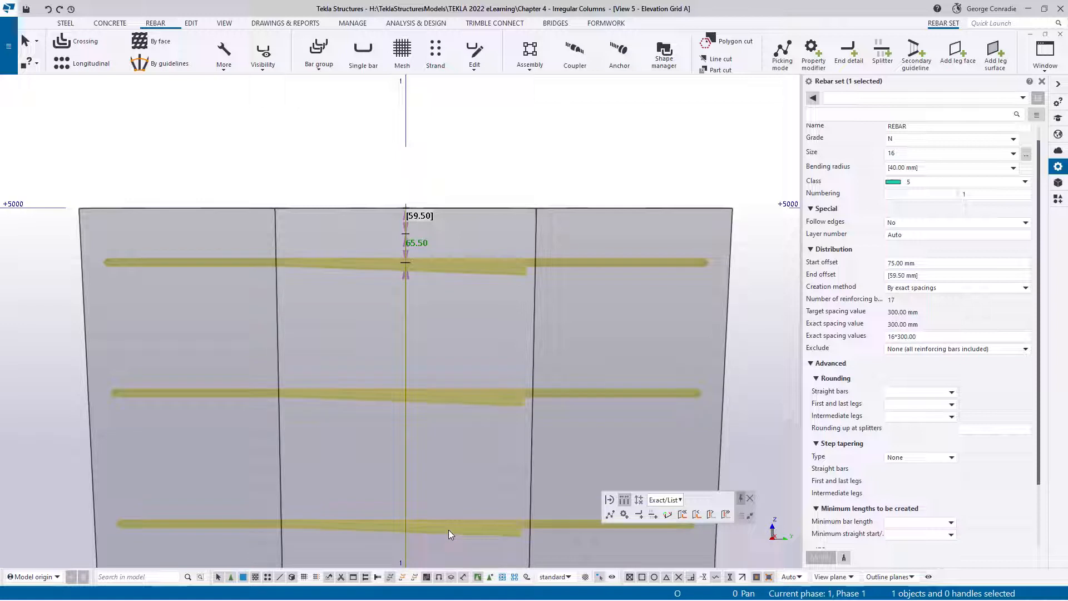
{"action": "left_click", "coordinate": [481, 178]}
{"action": "scroll", "coordinate": [487, 179], "scroll_direction": "down", "scroll_amount": 6}
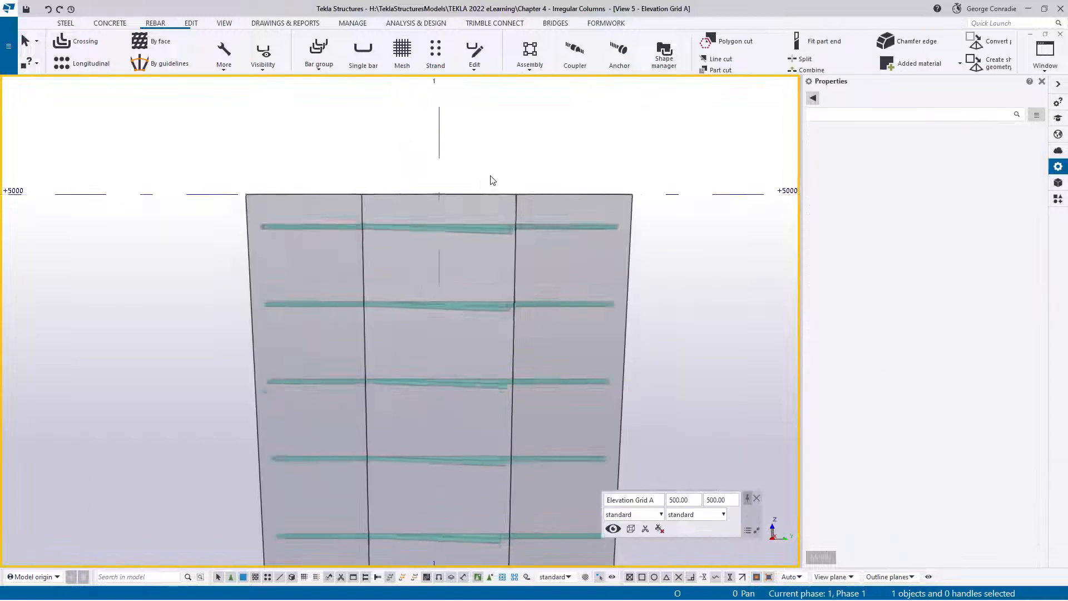
{"action": "scroll", "coordinate": [490, 179], "scroll_direction": "down", "scroll_amount": 2}
{"action": "middle_click_drag", "start_coordinate": [499, 232], "coordinate": [454, 151]}
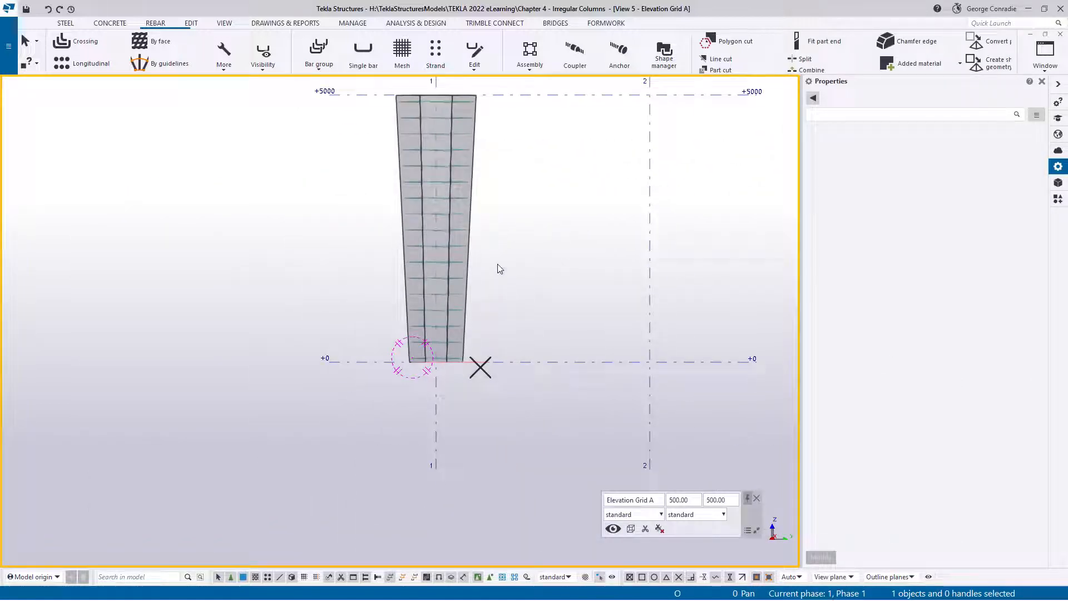
{"action": "middle_click_drag", "start_coordinate": [497, 264], "coordinate": [498, 291]}
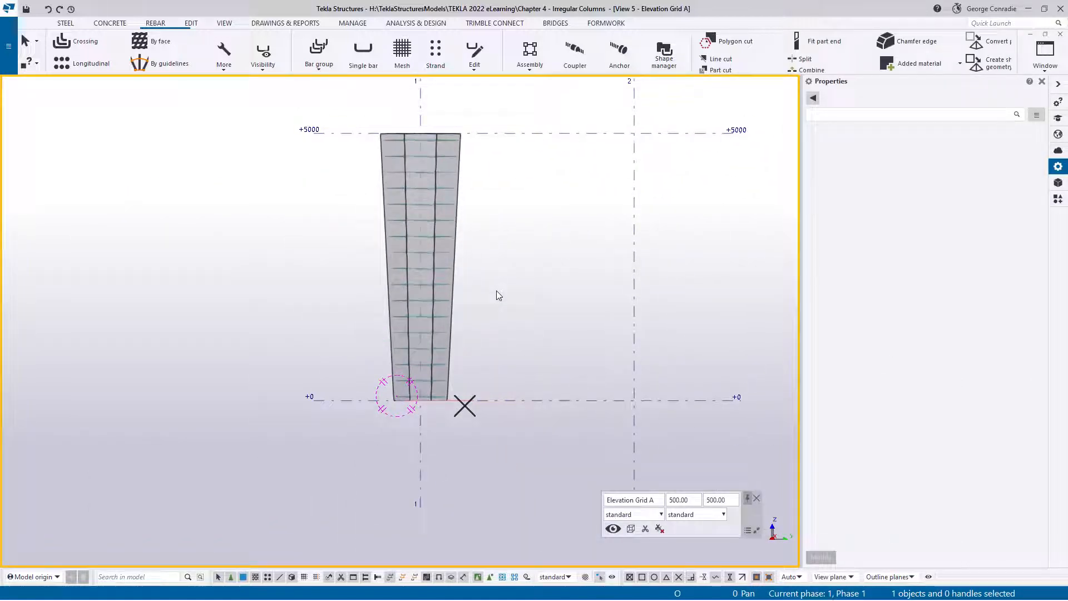
- Show the column's base in the 3d-Rendered view and select the crossing rebar set
{"action": "key", "text": "ctrl+Tab"}
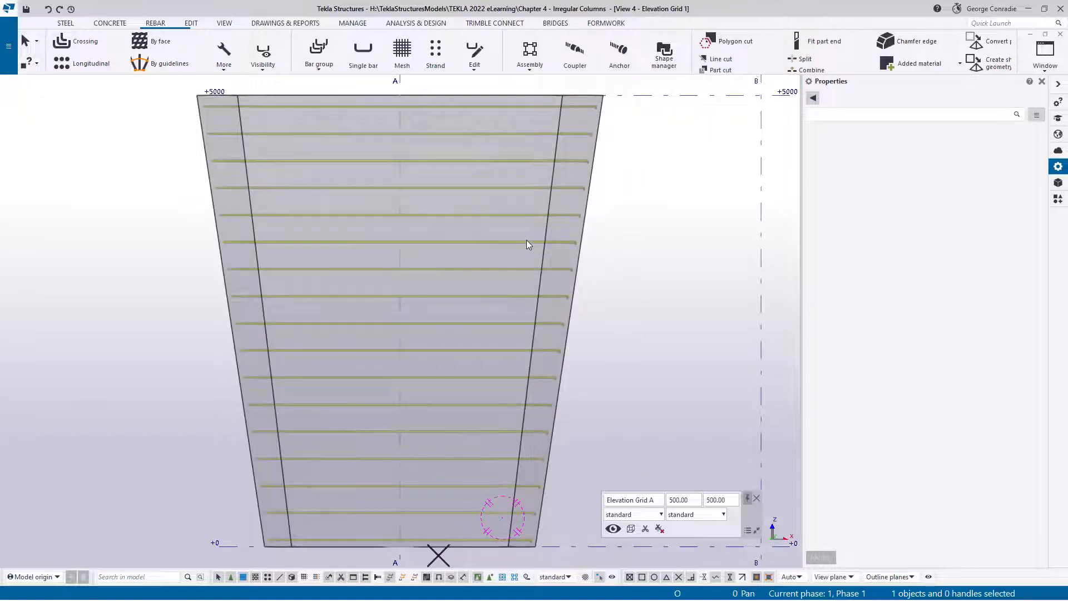
{"action": "key", "text": "ctrl+Tab"}
{"action": "key", "text": "ctrl+Tab"}
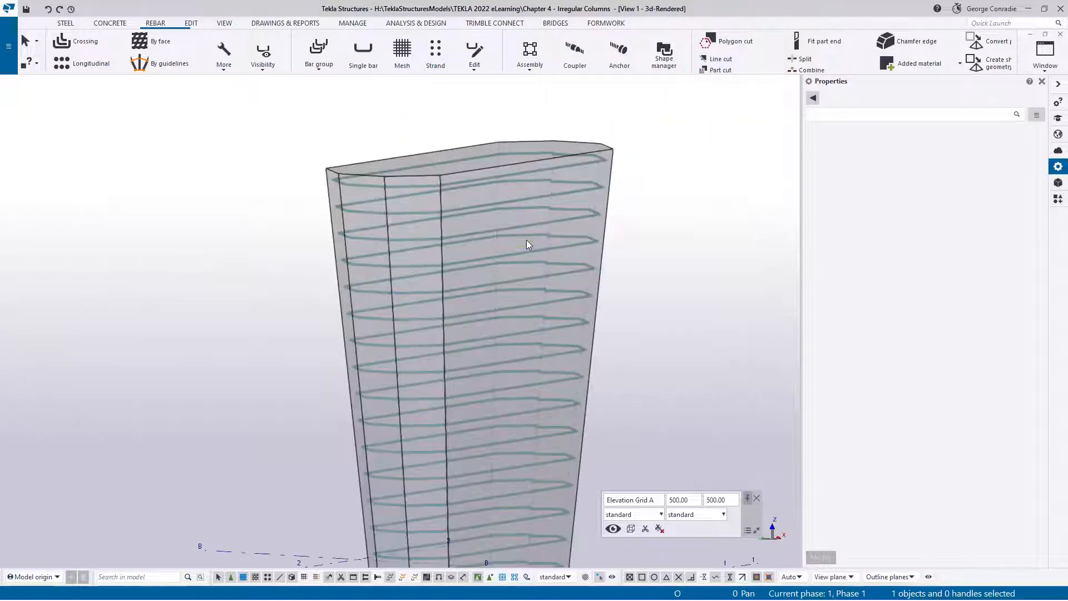
{"action": "middle_click_drag", "start_coordinate": [516, 247], "coordinate": [528, 317], "text": "ctrl"}
{"action": "scroll", "coordinate": [445, 315], "scroll_direction": "up", "scroll_amount": 3}
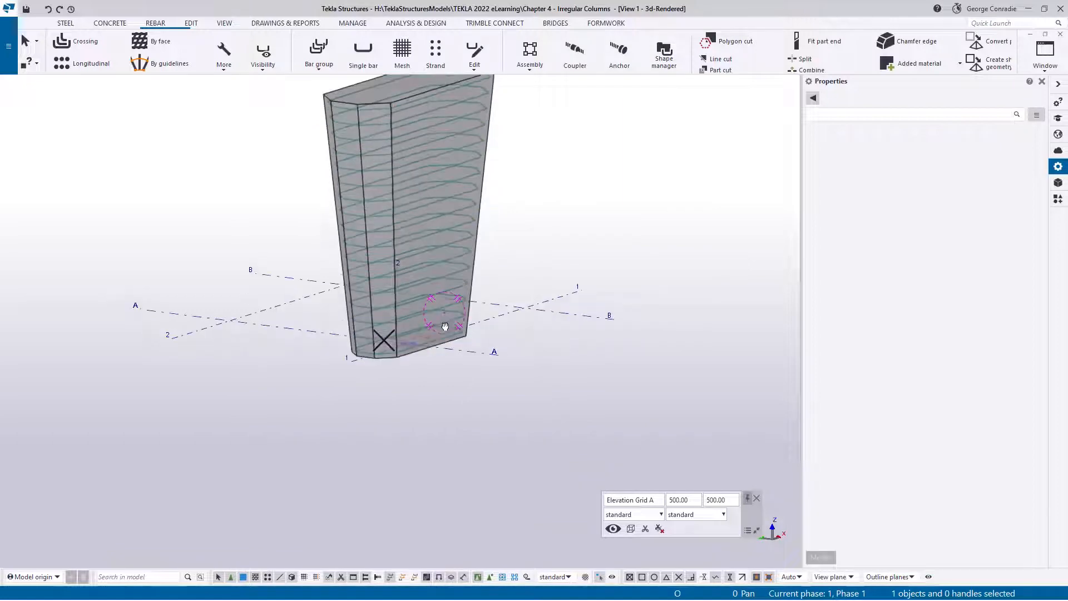
{"action": "scroll", "coordinate": [445, 315], "scroll_direction": "up", "scroll_amount": 5}
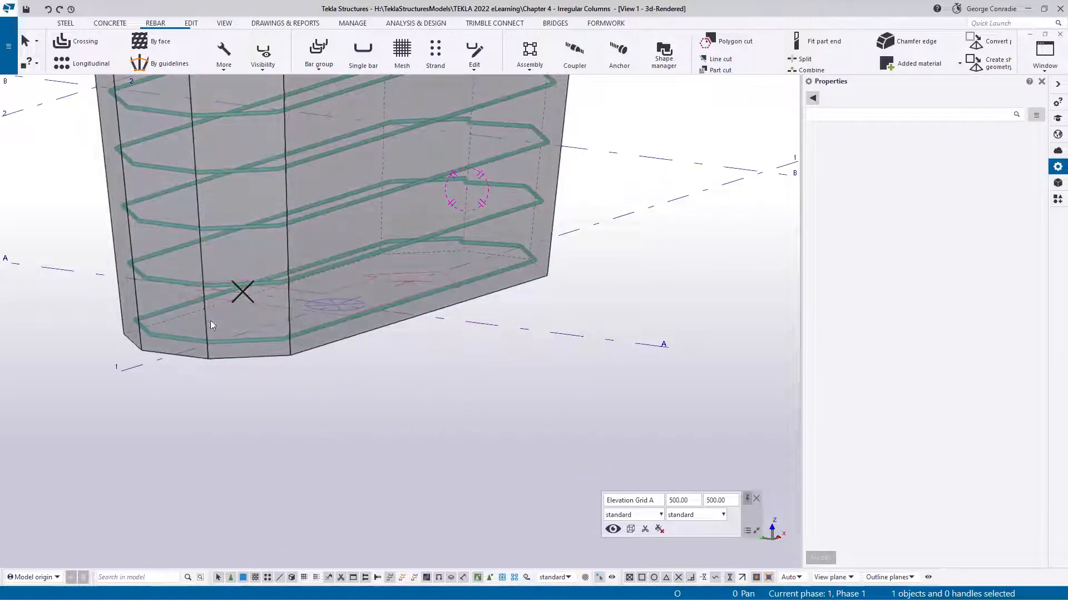
{"action": "middle_click_drag", "start_coordinate": [445, 286], "coordinate": [366, 314], "text": "ctrl"}
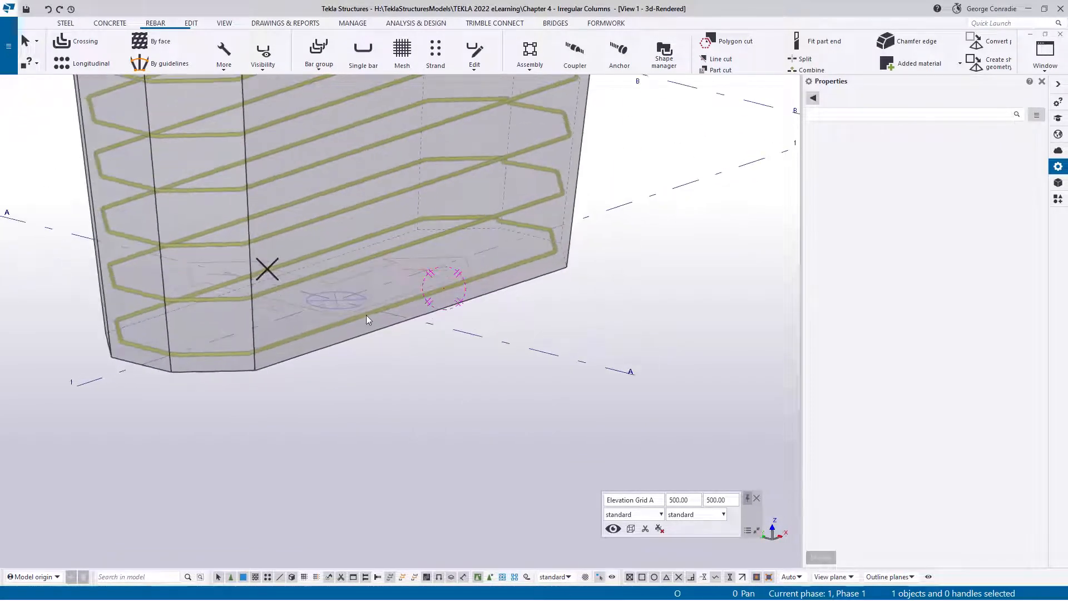
{"action": "left_click", "coordinate": [656, 278]}
{"action": "left_click", "coordinate": [543, 257]}
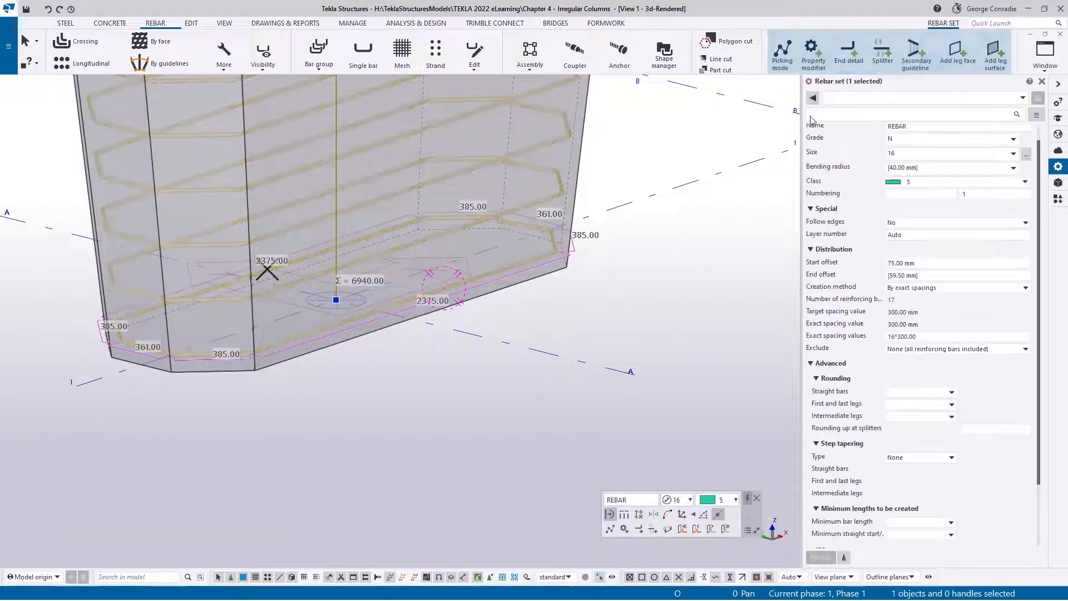
- Add a lapping splitter at the midpoint of the column's front long base edge, switching the picking mode to a single pick
{"action": "left_click", "coordinate": [882, 57]}
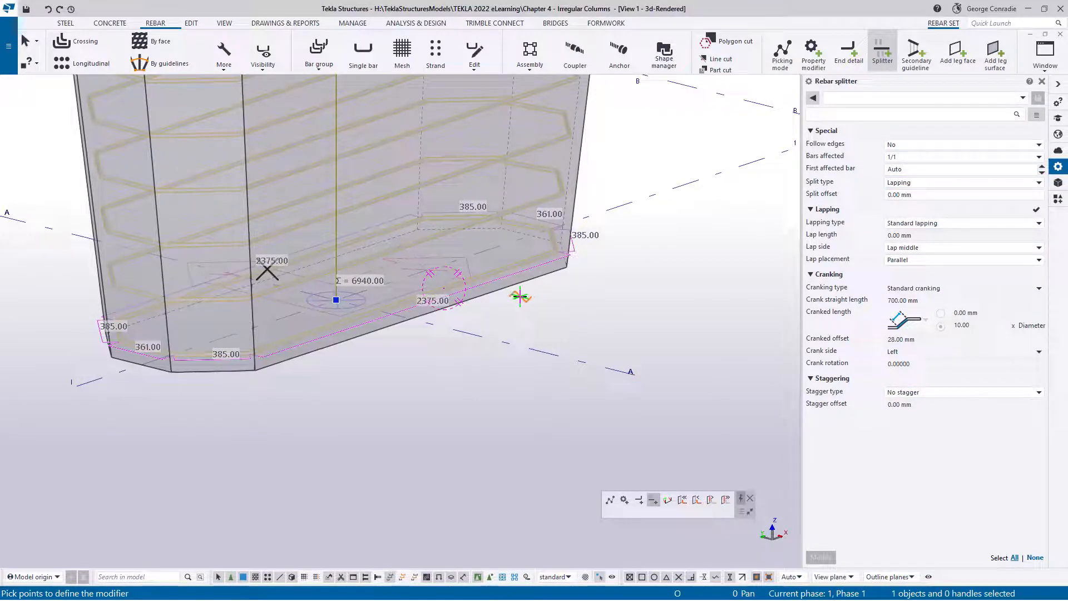
{"action": "left_click", "coordinate": [417, 300]}
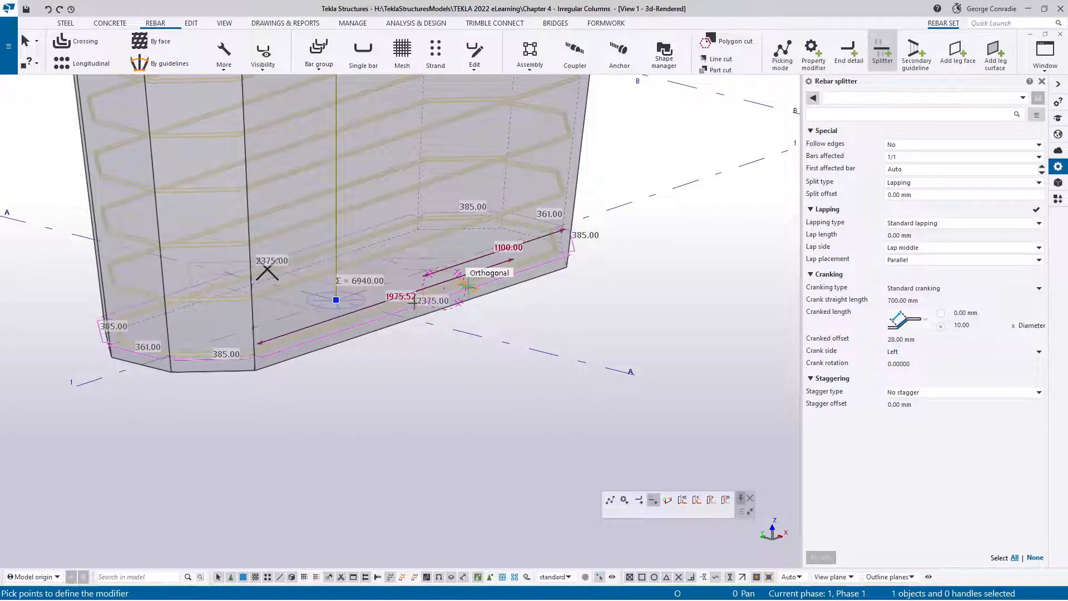
{"action": "left_click", "coordinate": [611, 501]}
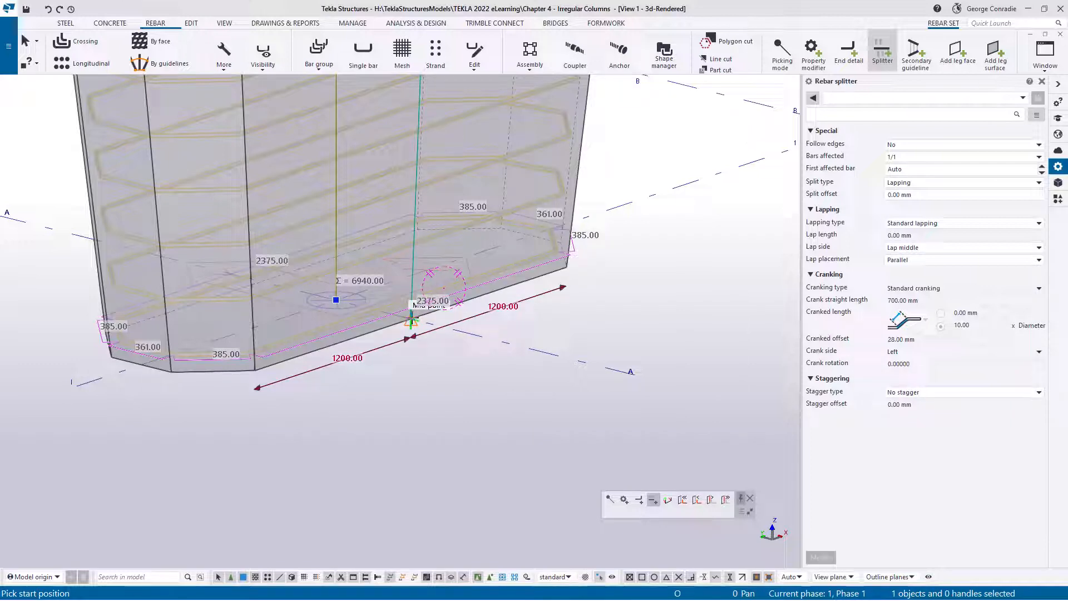
{"action": "left_click", "coordinate": [411, 320]}
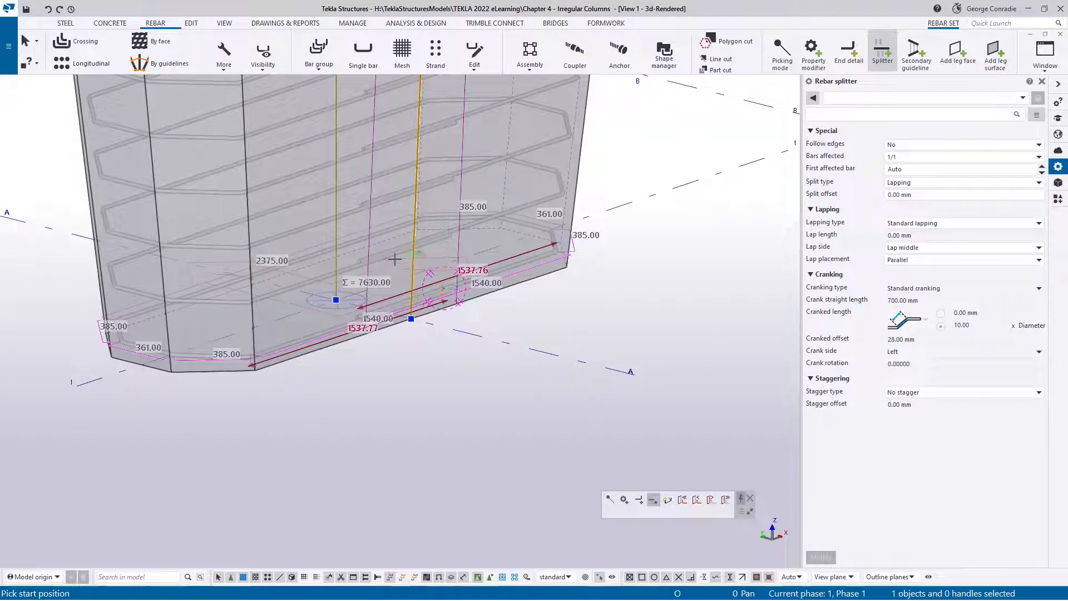
- Add a second lapping splitter at the middle of the opposite long base edge, end the command, and check the laps on both faces
{"action": "middle_click_drag", "start_coordinate": [297, 362], "coordinate": [505, 362], "text": "ctrl"}
{"action": "middle_click_drag", "start_coordinate": [134, 401], "coordinate": [318, 403]}
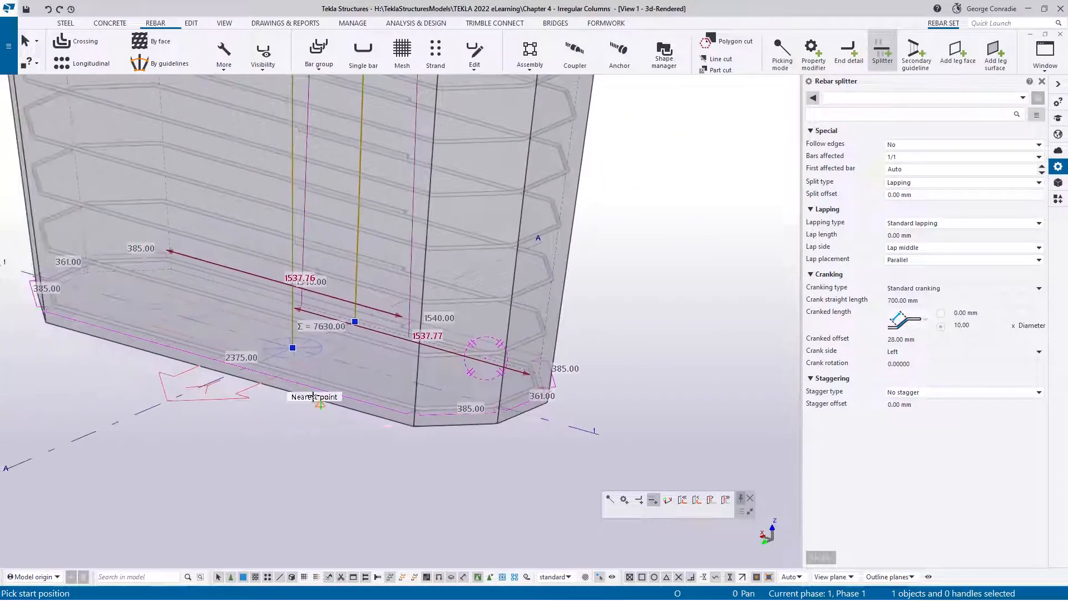
{"action": "left_click", "coordinate": [243, 380]}
{"action": "right_click", "coordinate": [623, 320]}
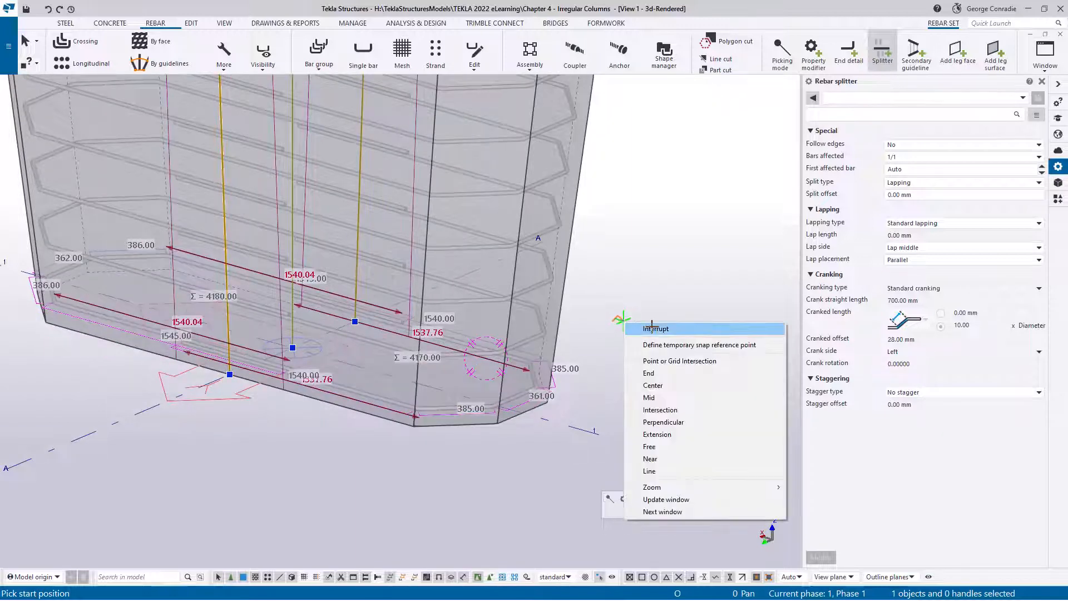
{"action": "left_click", "coordinate": [651, 329]}
{"action": "scroll", "coordinate": [300, 395], "scroll_direction": "up", "scroll_amount": 2}
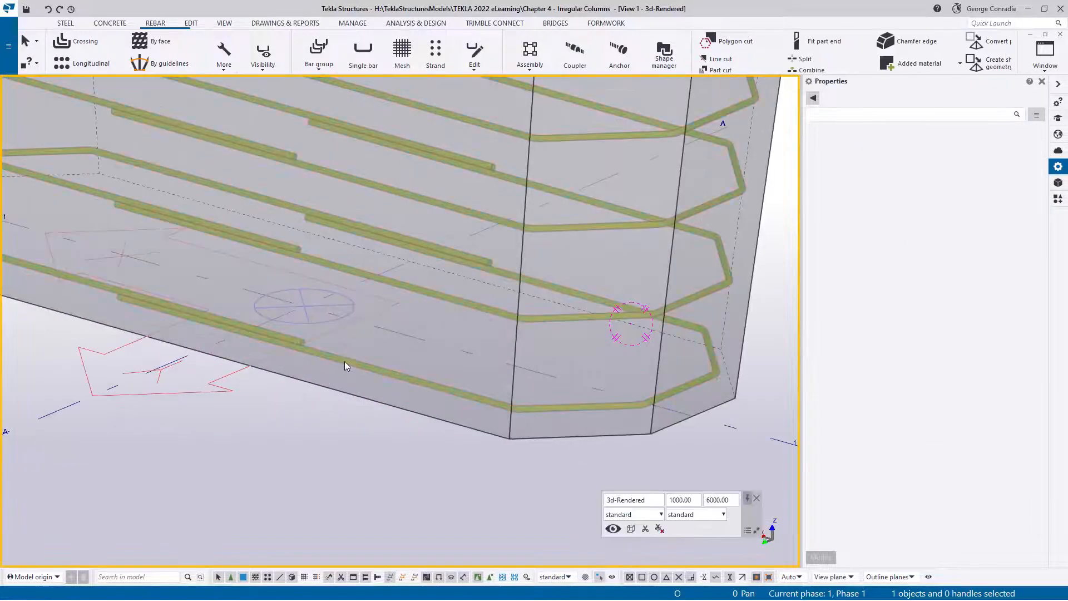
{"action": "middle_click_drag", "start_coordinate": [345, 362], "coordinate": [153, 345], "text": "ctrl"}
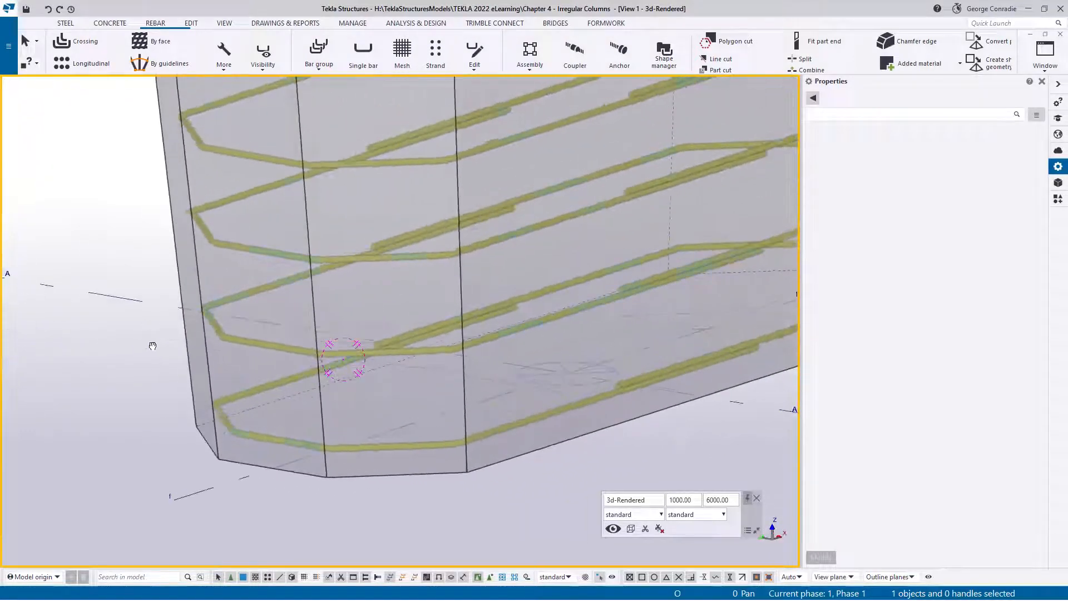
{"action": "scroll", "coordinate": [503, 342], "scroll_direction": "down", "scroll_amount": 3}
{"action": "scroll", "coordinate": [601, 391], "scroll_direction": "up", "scroll_amount": 2}
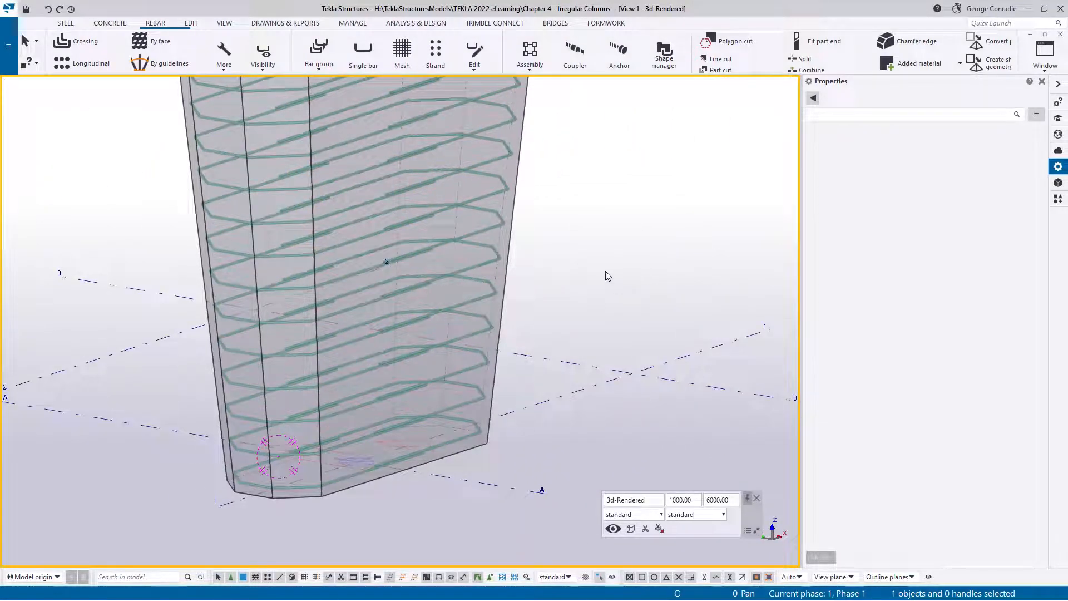
- In Elevation Grid 1, select the crossing rebar set with its two splitters and limit the properties to the rebar splitters
{"action": "key", "text": "ctrl+Tab"}
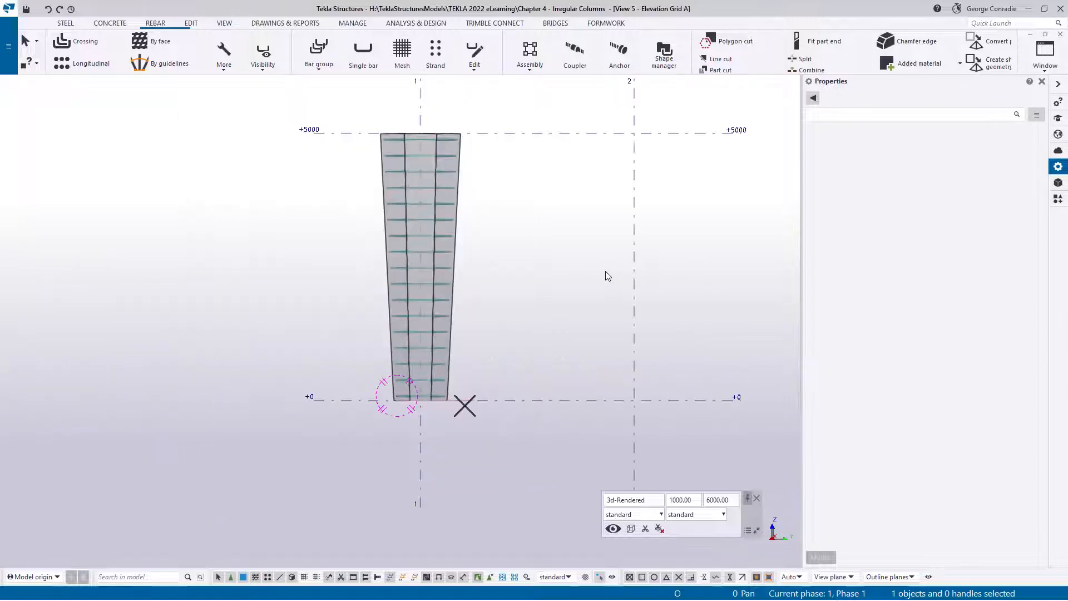
{"action": "key", "text": "ctrl+Tab"}
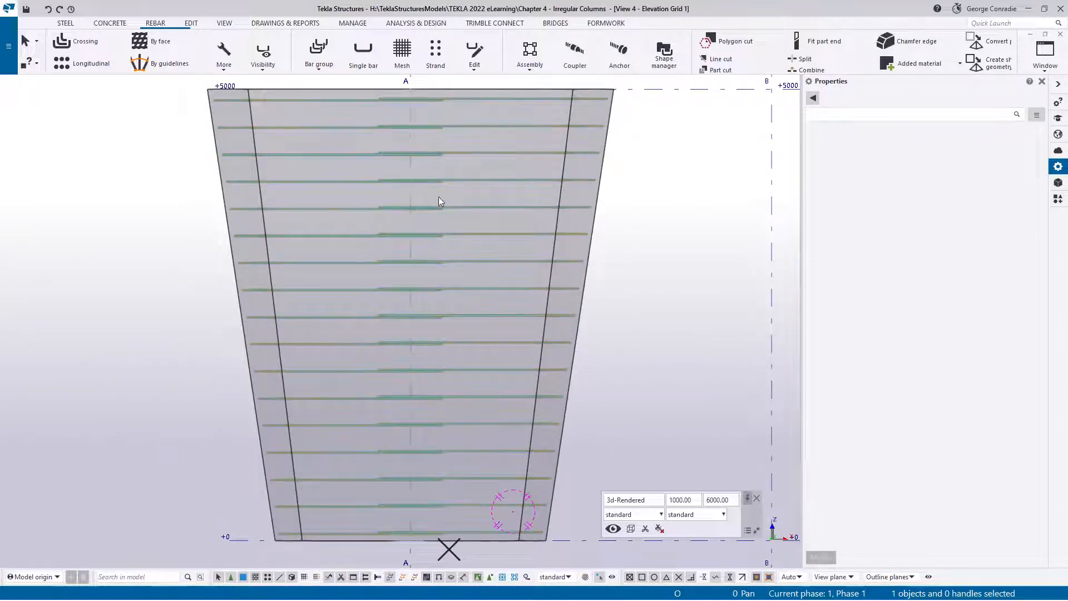
{"action": "left_click", "coordinate": [448, 536]}
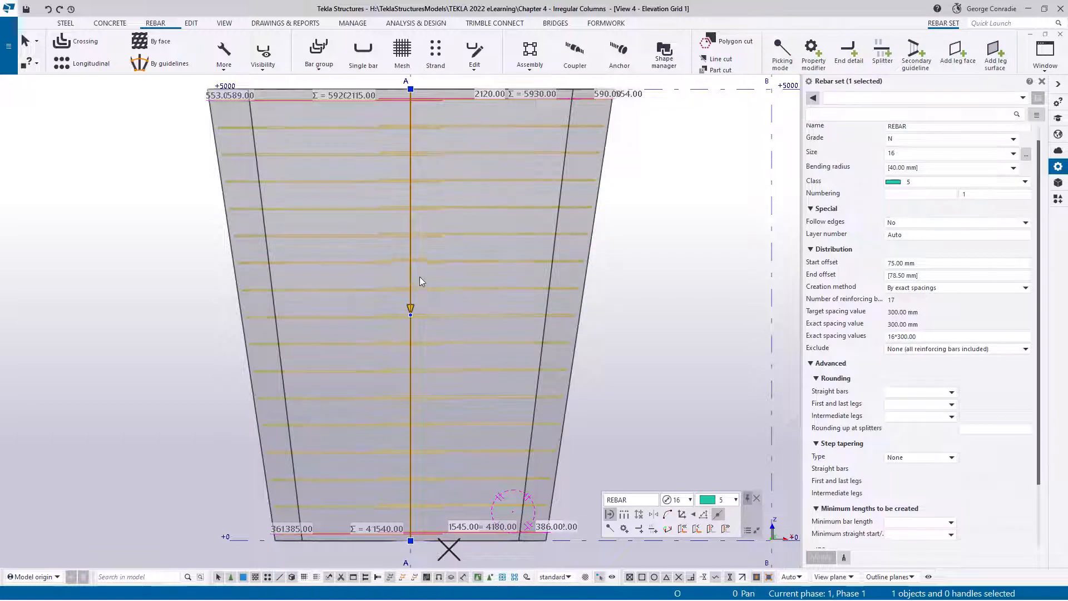
{"action": "left_click_drag", "start_coordinate": [389, 276], "coordinate": [385, 279]}
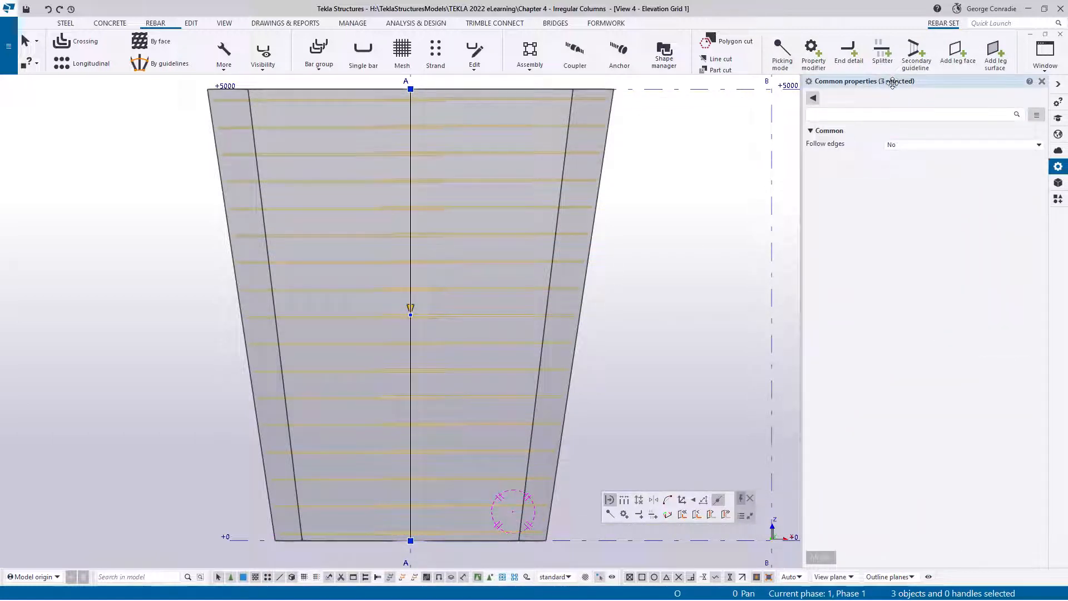
{"action": "left_click", "coordinate": [813, 99]}
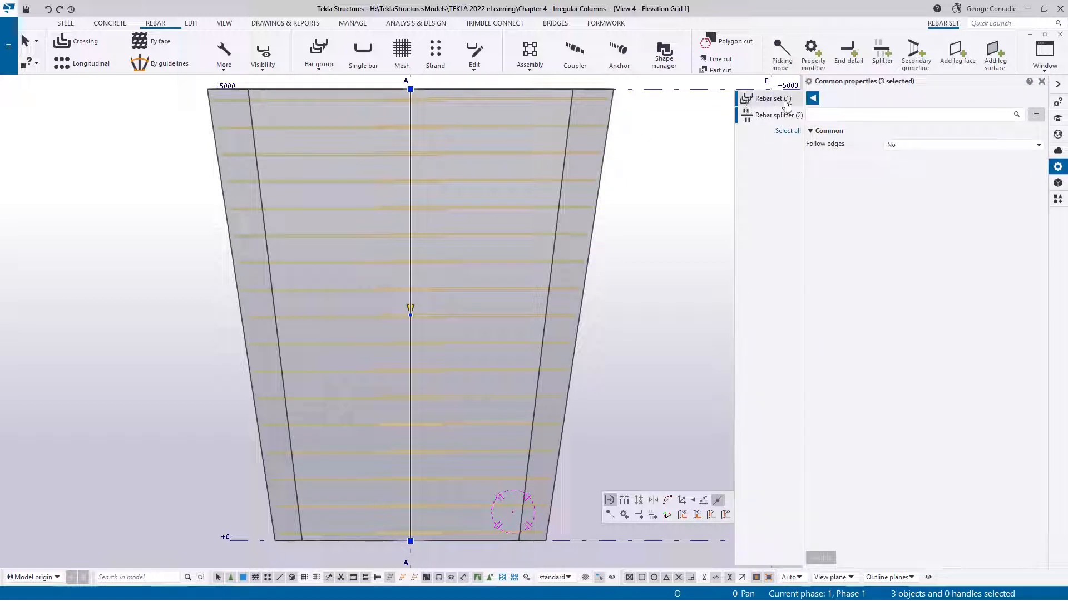
{"action": "left_click", "coordinate": [777, 116]}
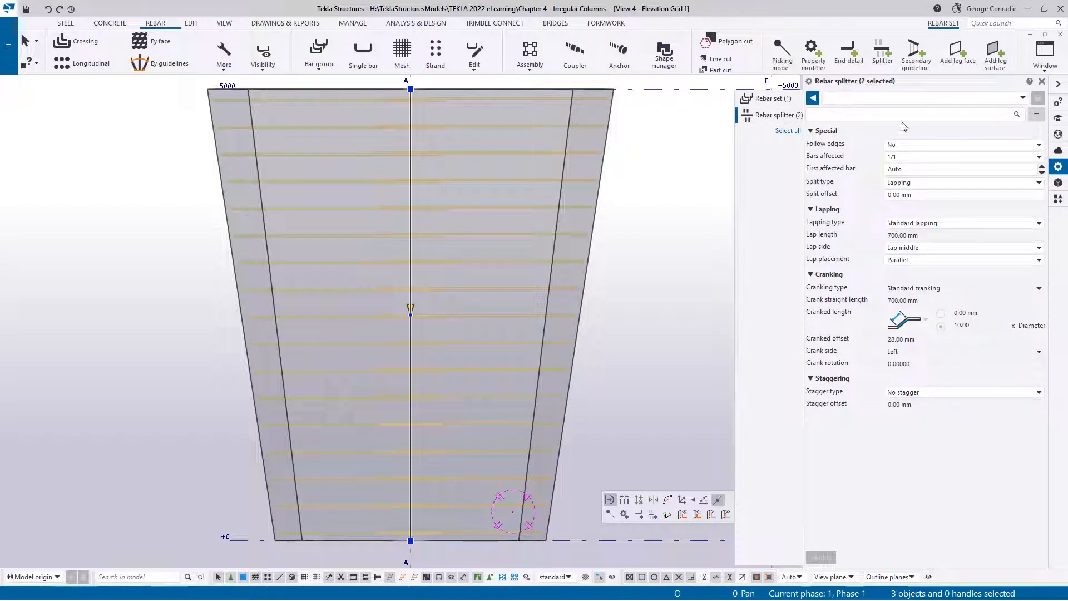
- Set both splitters to Stagger middle with a stagger offset of 500 mm, apply the change, and clear the selection
{"action": "left_click", "coordinate": [922, 393]}
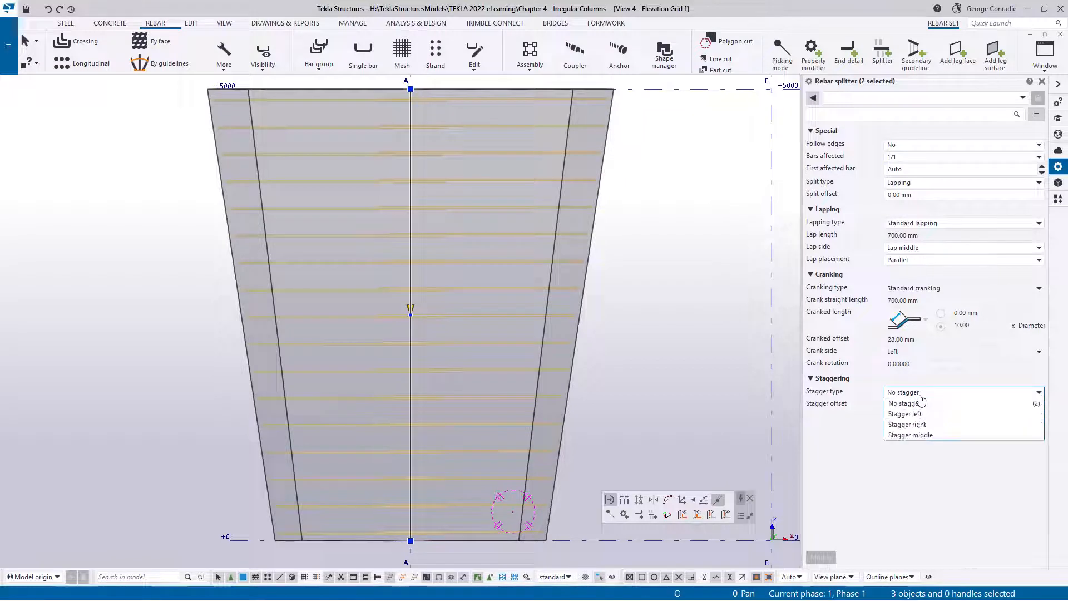
{"action": "left_click", "coordinate": [919, 434]}
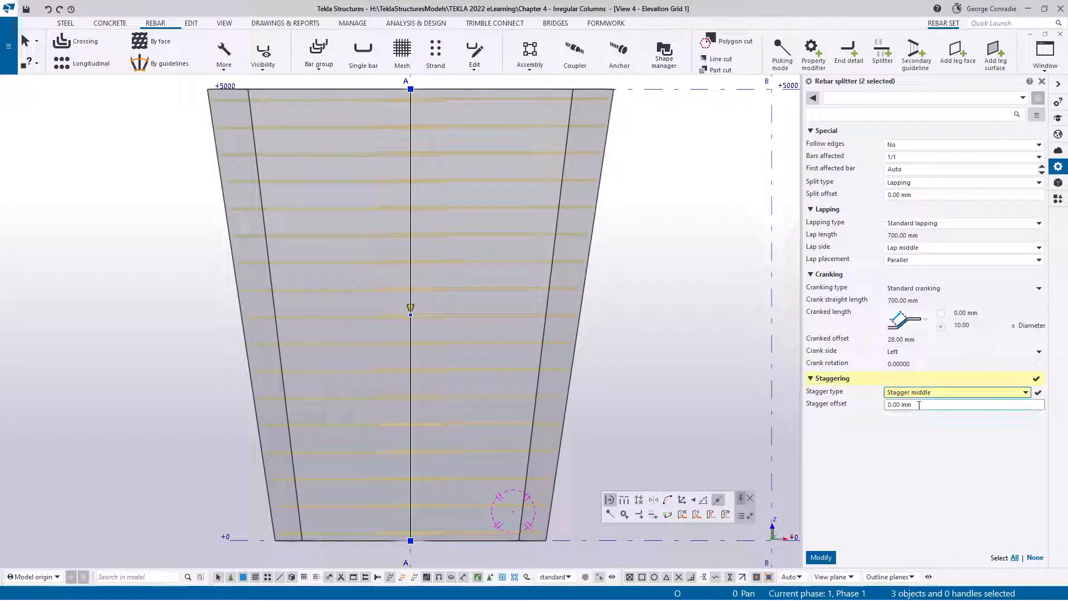
{"action": "type", "text": "500"}
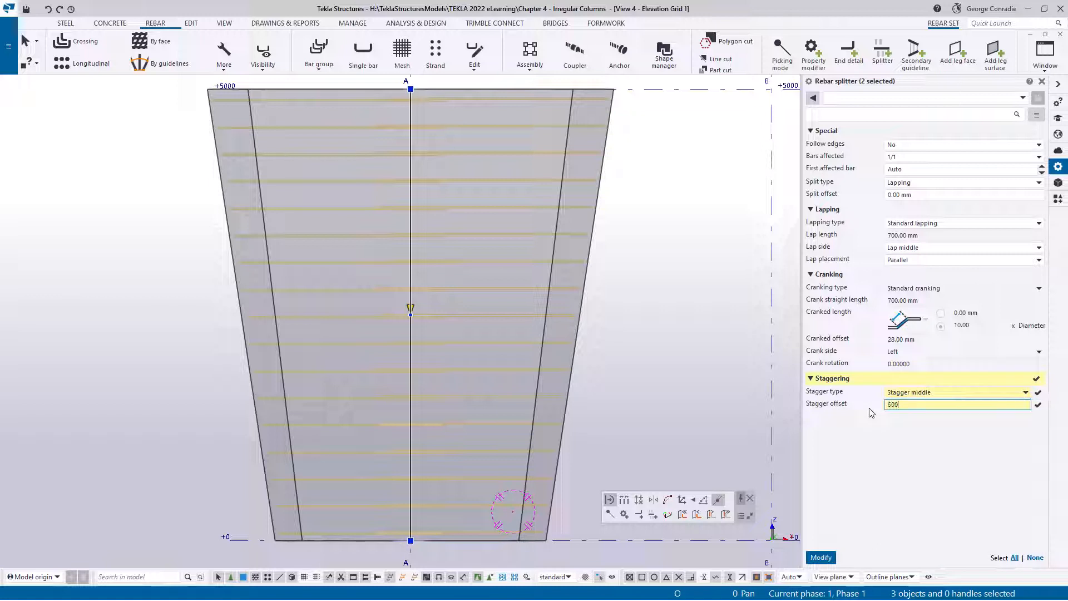
{"action": "key", "text": "Return"}
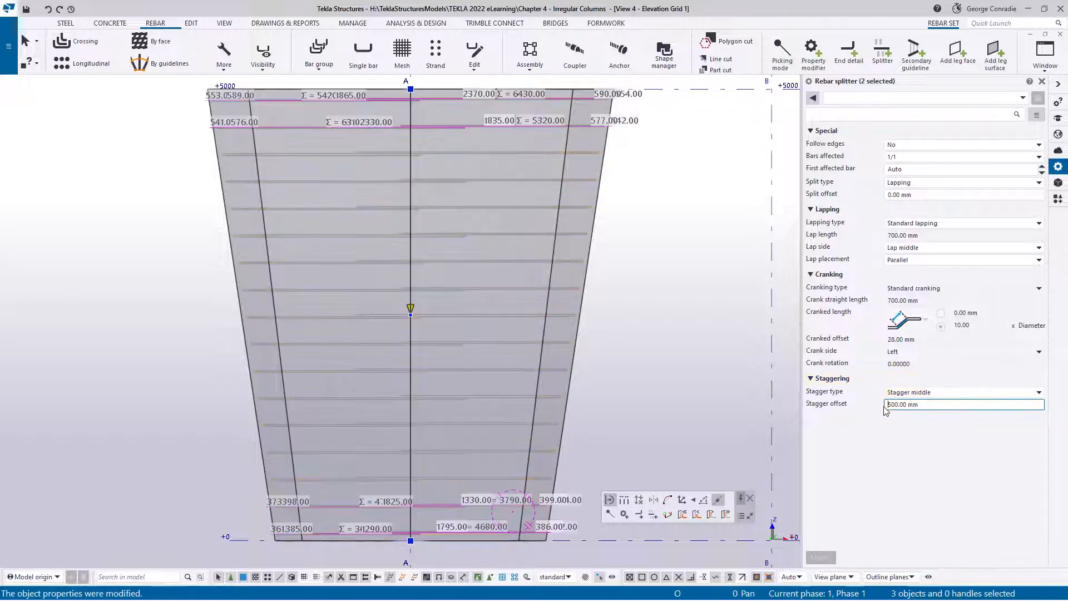
{"action": "left_click", "coordinate": [705, 369]}
- Examine the staggered laps along the column in elevation and at an angle, restore the square-on view, and switch to Plan +0
{"action": "middle_click_drag", "start_coordinate": [551, 463], "coordinate": [588, 401]}
{"action": "scroll", "coordinate": [449, 493], "scroll_direction": "up", "scroll_amount": 4}
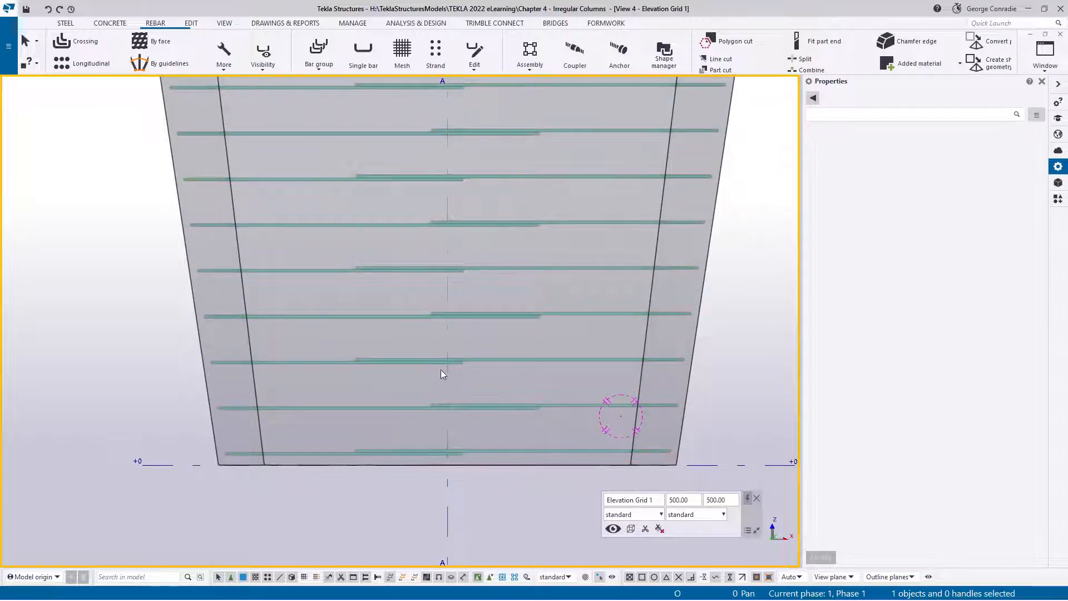
{"action": "scroll", "coordinate": [528, 242], "scroll_direction": "down", "scroll_amount": 4}
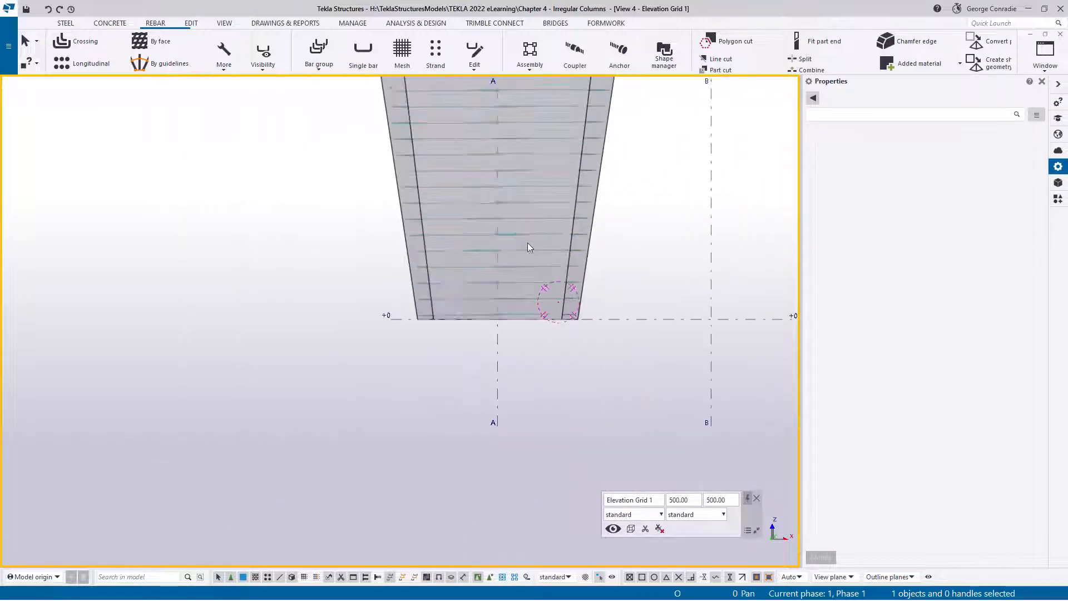
{"action": "middle_click_drag", "start_coordinate": [483, 229], "coordinate": [568, 285], "text": "ctrl"}
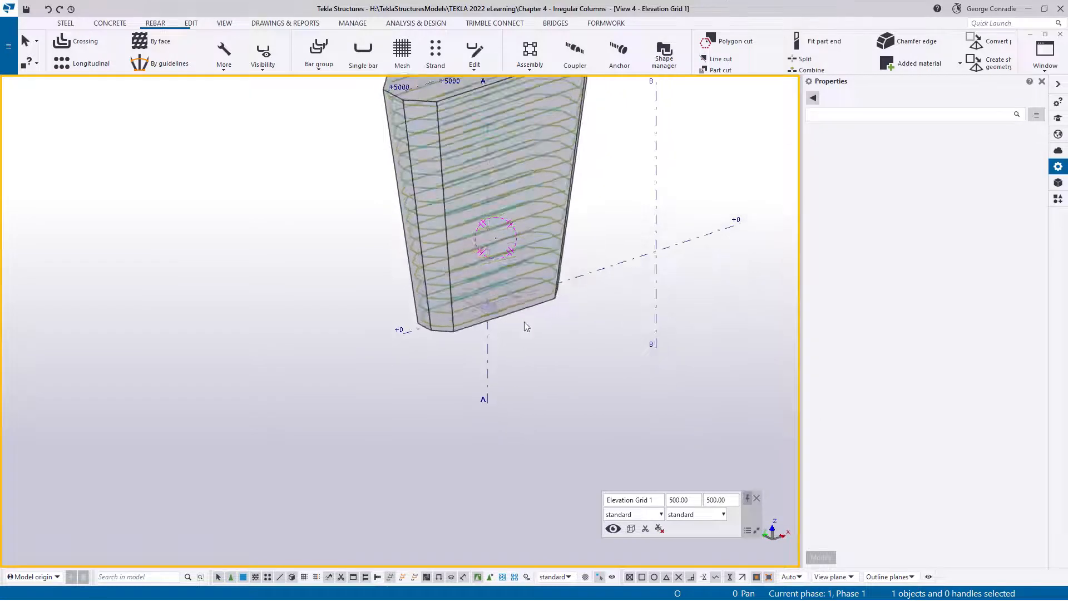
{"action": "scroll", "coordinate": [502, 316], "scroll_direction": "up", "scroll_amount": 5}
{"action": "middle_click_drag", "start_coordinate": [503, 315], "coordinate": [522, 399], "text": "ctrl"}
{"action": "scroll", "coordinate": [542, 288], "scroll_direction": "down", "scroll_amount": 3}
{"action": "scroll", "coordinate": [524, 333], "scroll_direction": "down", "scroll_amount": 2}
{"action": "scroll", "coordinate": [524, 333], "scroll_direction": "down", "scroll_amount": 1}
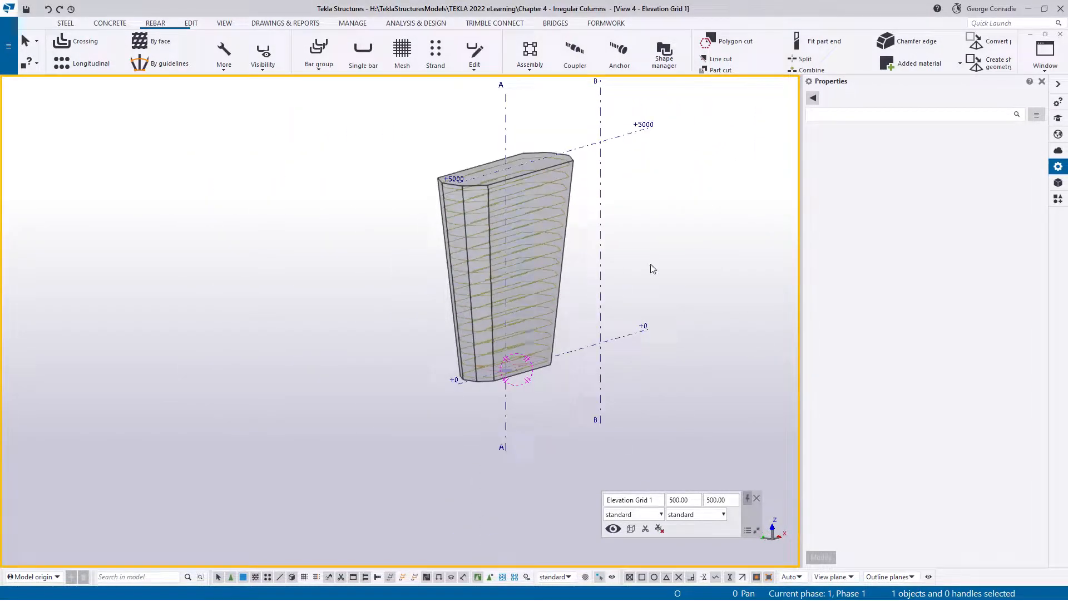
{"action": "key", "text": "ctrl+p"}
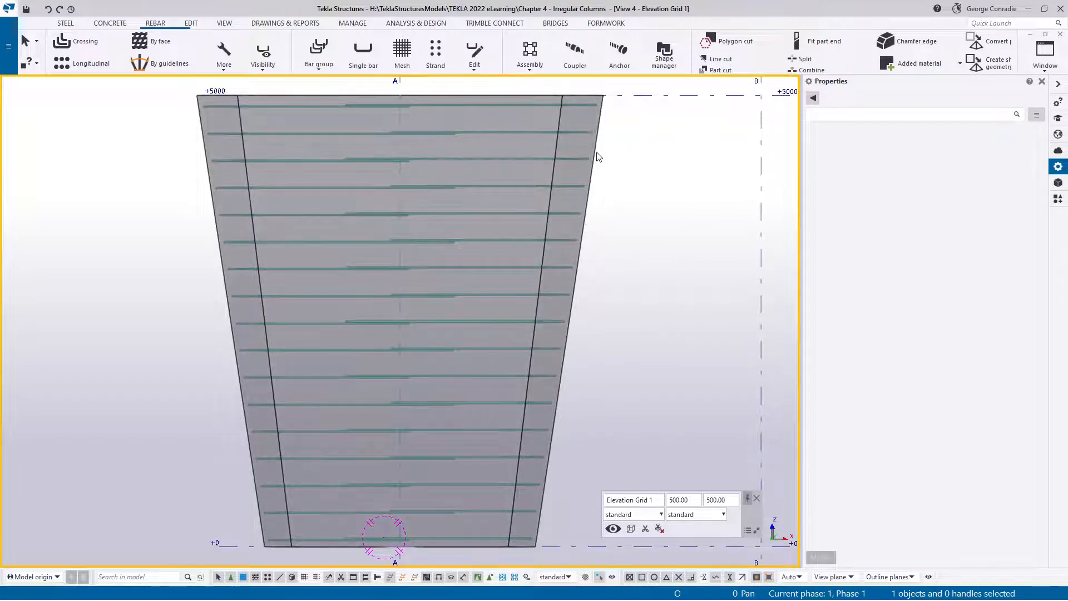
{"action": "key", "text": "ctrl+Tab"}
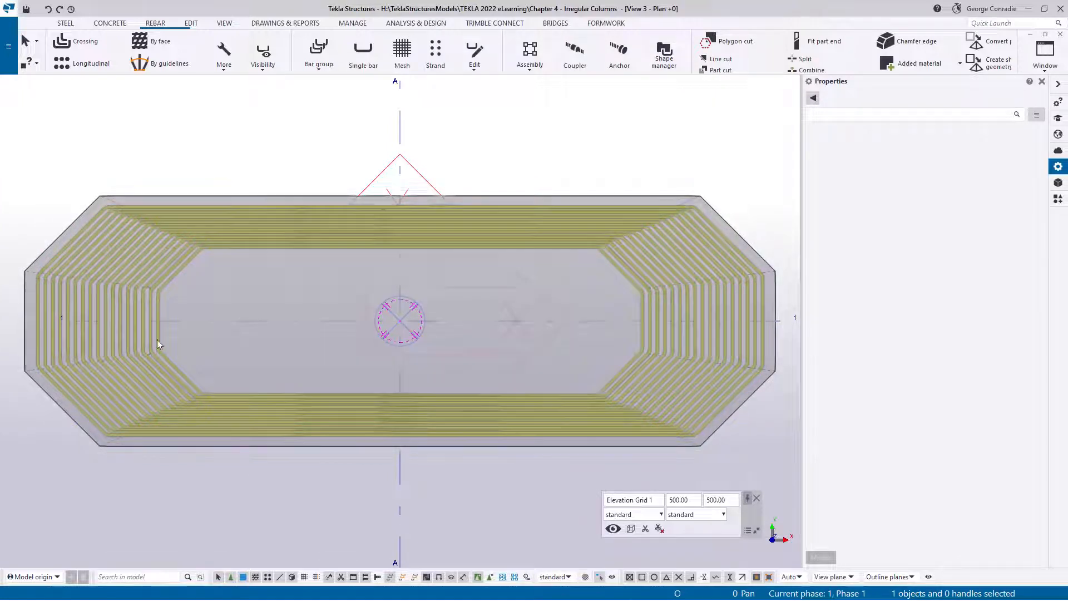
- Cycle through the plan, 3D and Elevation Grid A views and examine the split crossing bars from the base to the +5000 level
{"action": "key", "text": "ctrl+Tab"}
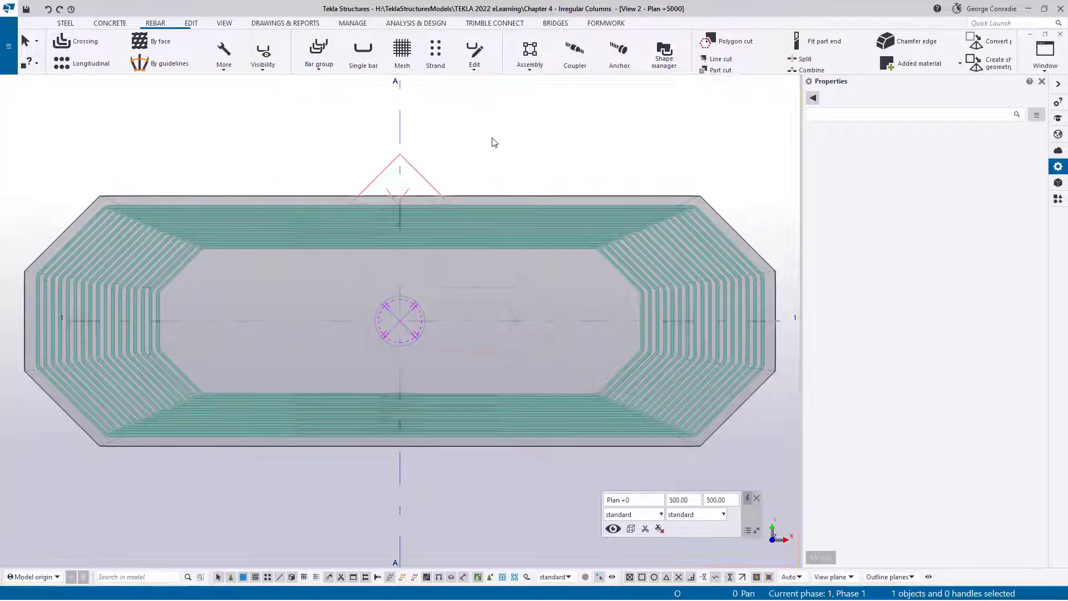
{"action": "key", "text": "ctrl+Tab"}
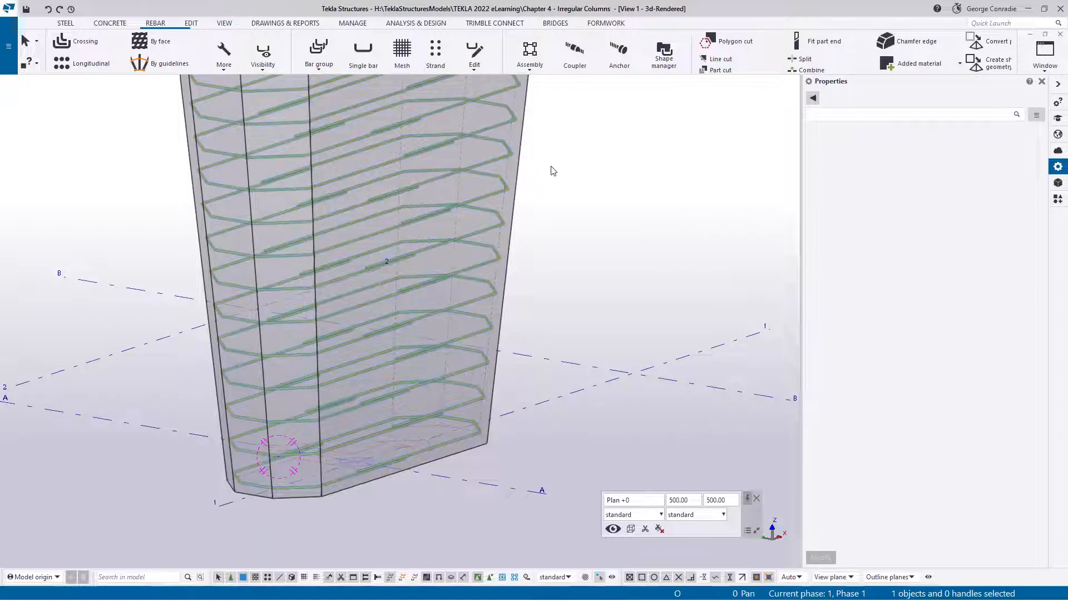
{"action": "key", "text": "ctrl+Tab"}
{"action": "scroll", "coordinate": [421, 202], "scroll_direction": "up", "scroll_amount": 3}
{"action": "scroll", "coordinate": [420, 202], "scroll_direction": "down", "scroll_amount": 2}
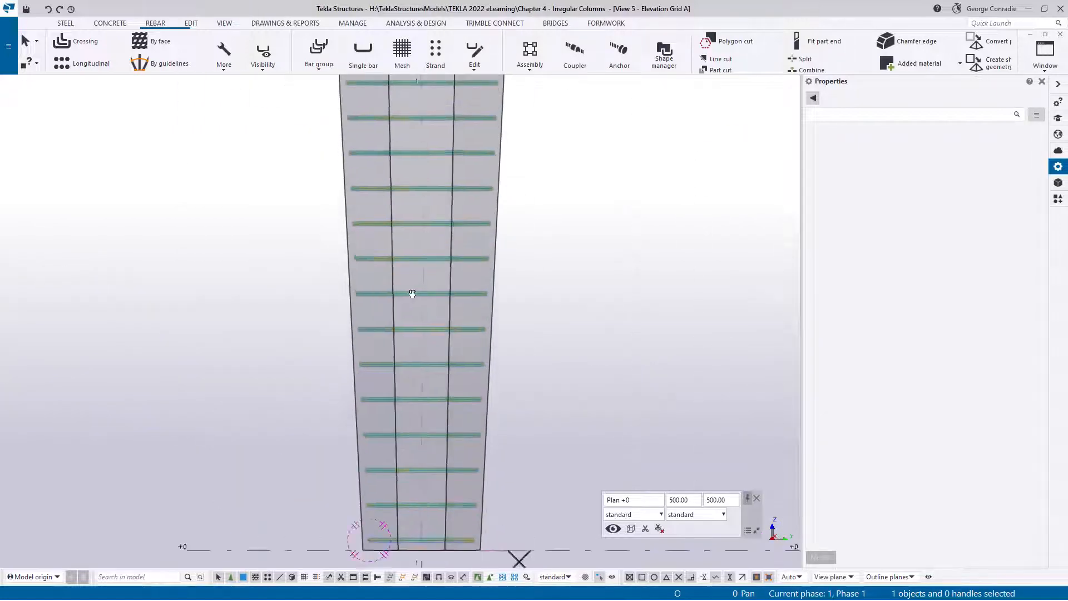
{"action": "scroll", "coordinate": [429, 484], "scroll_direction": "up", "scroll_amount": 4}
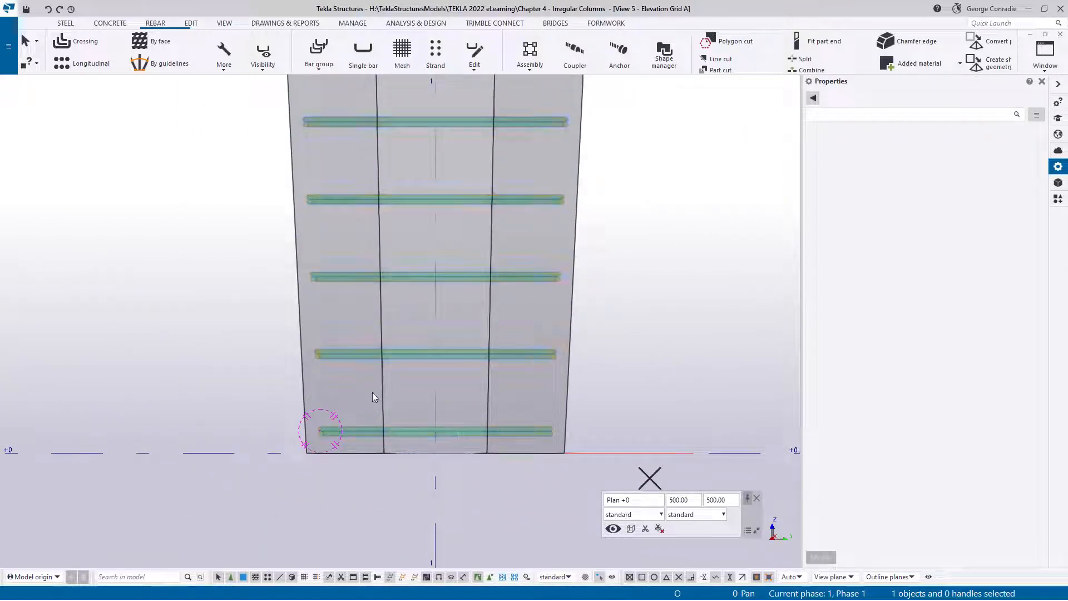
{"action": "scroll", "coordinate": [403, 442], "scroll_direction": "up", "scroll_amount": 2}
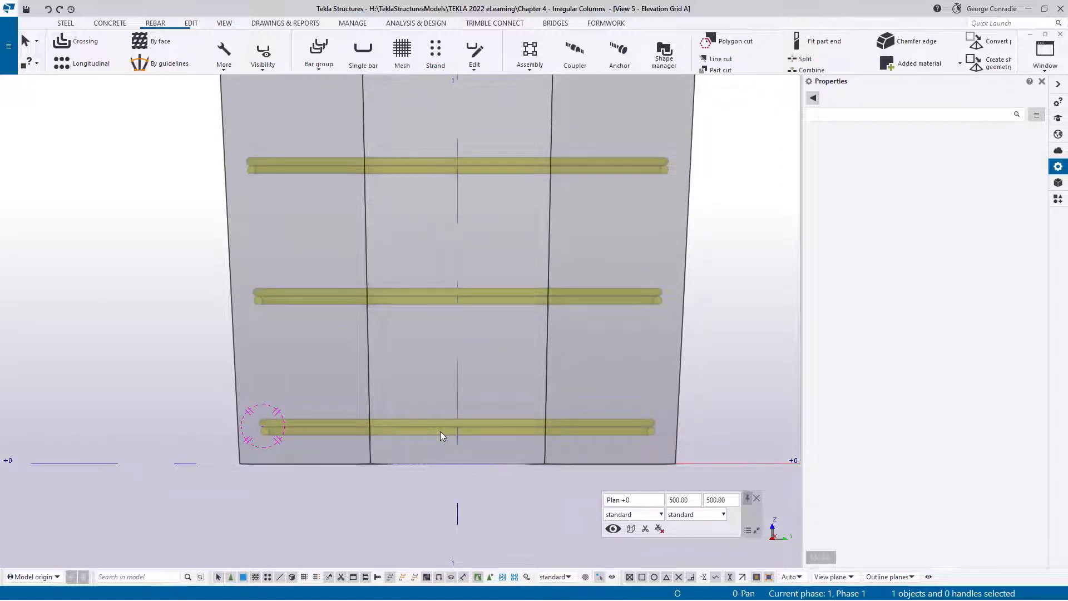
{"action": "scroll", "coordinate": [439, 431], "scroll_direction": "down", "scroll_amount": 5}
{"action": "scroll", "coordinate": [452, 327], "scroll_direction": "up", "scroll_amount": 8, "text": "ctrl"}
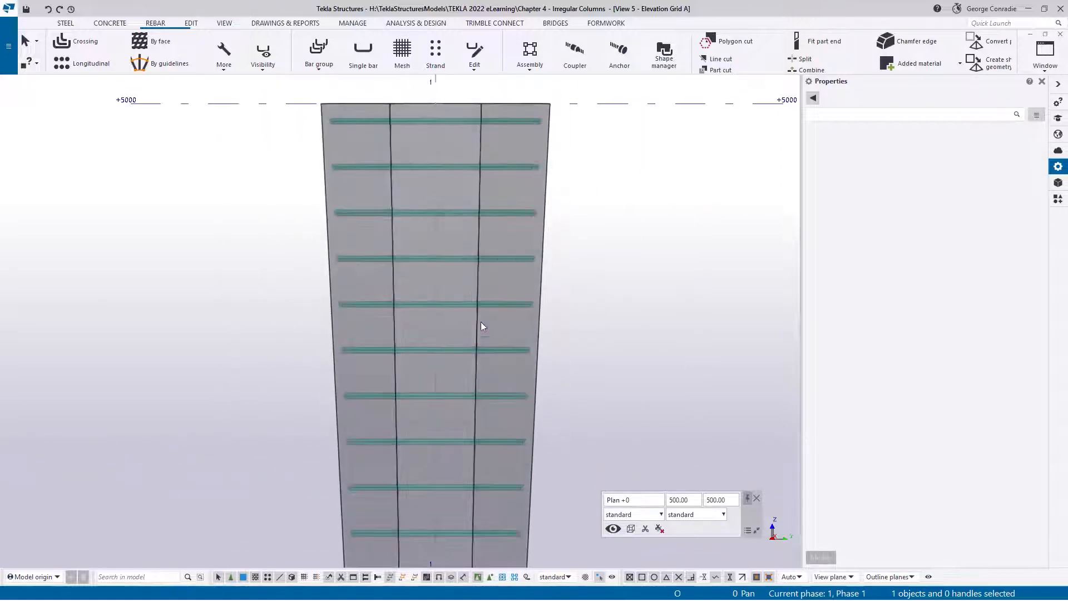
{"action": "left_click", "coordinate": [585, 265]}
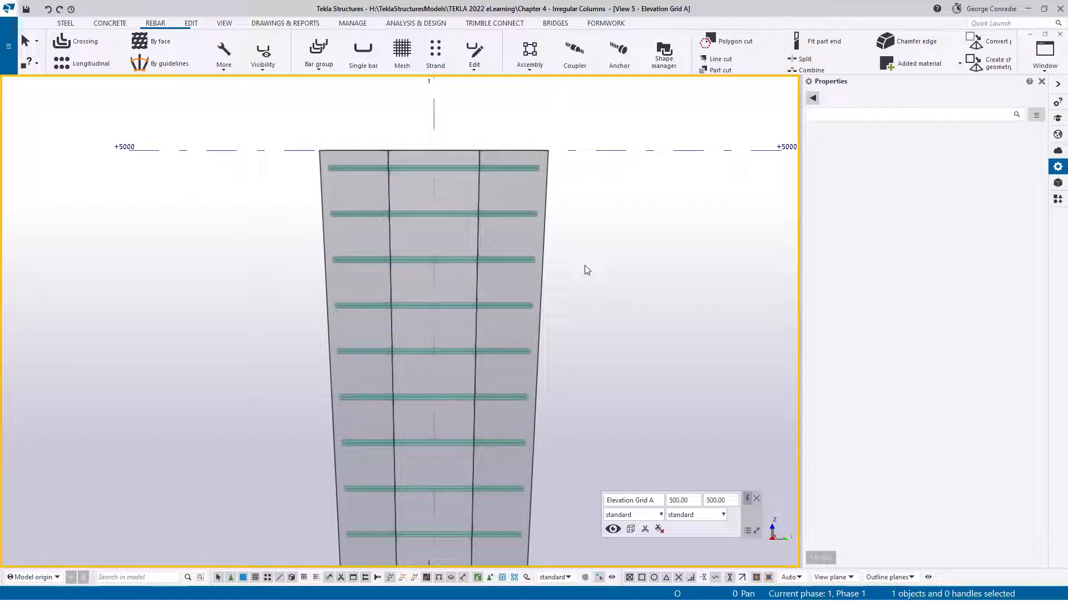
{"action": "scroll", "coordinate": [585, 265], "scroll_direction": "down", "scroll_amount": 5}
{"action": "middle_click_drag", "start_coordinate": [599, 270], "coordinate": [547, 270]}
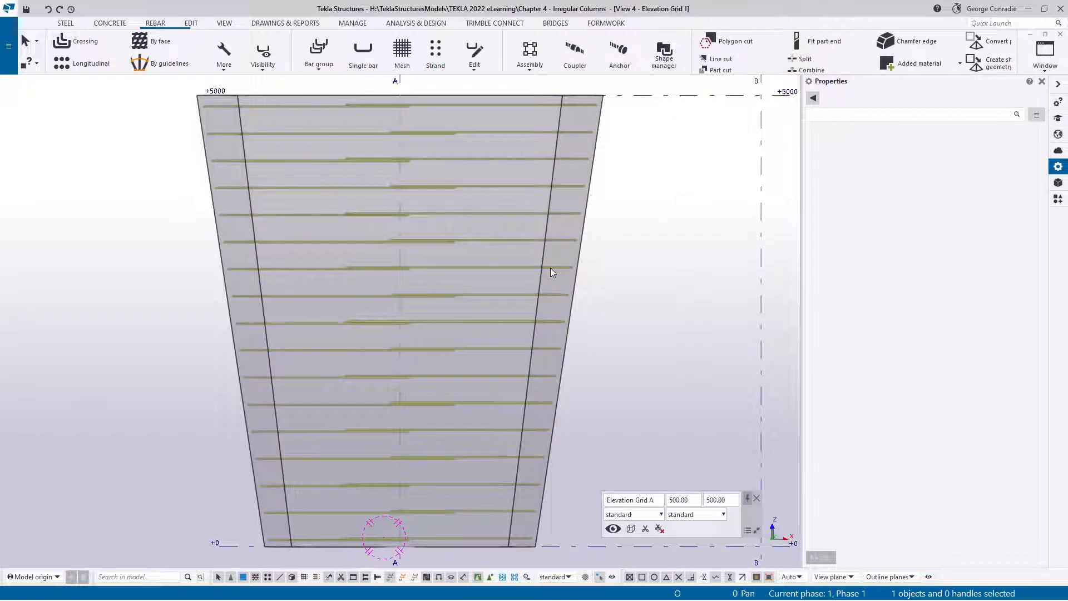
- Switch to the 3D rendered view and turn it to a plan projection showing the column and grids
{"action": "key", "text": "ctrl+Tab"}
{"action": "key", "text": "ctrl+Tab"}
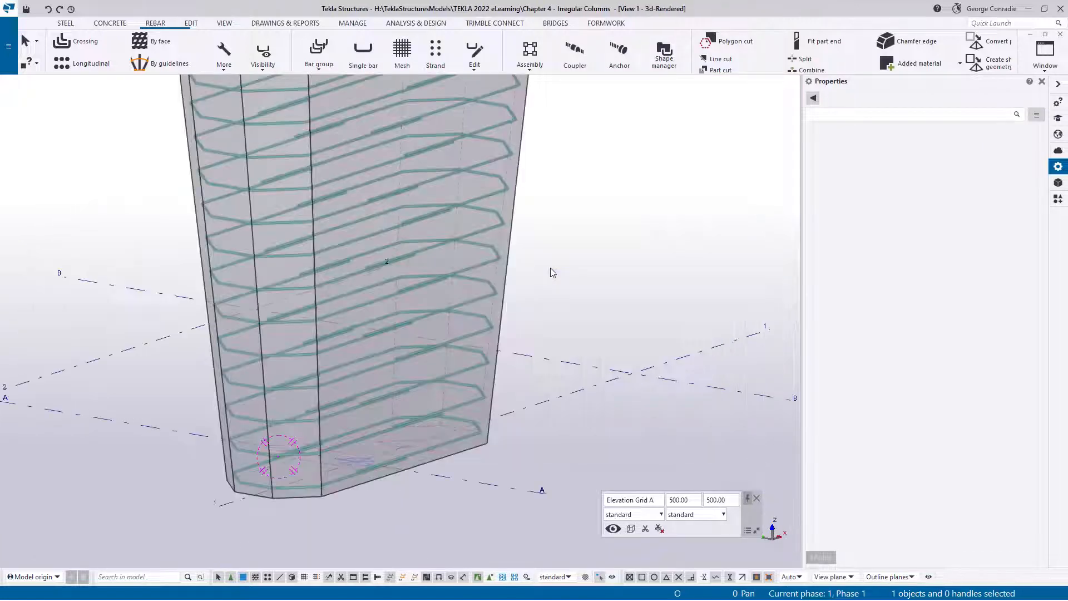
{"action": "key", "text": "ctrl+p"}
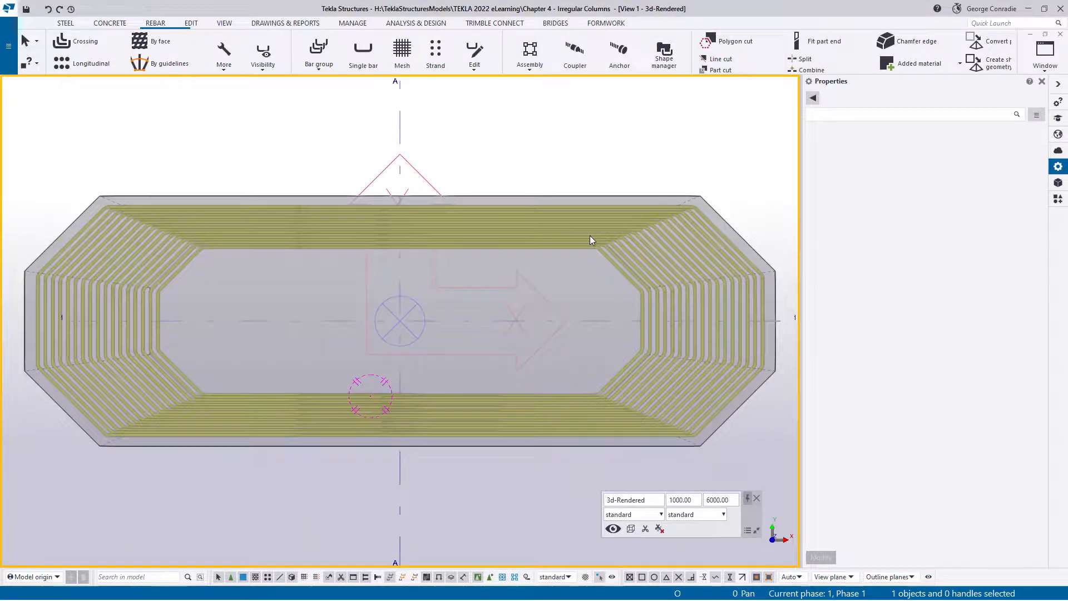
{"action": "scroll", "coordinate": [590, 235], "scroll_direction": "down", "scroll_amount": 5}
{"action": "middle_click_drag", "start_coordinate": [704, 243], "coordinate": [431, 244]}
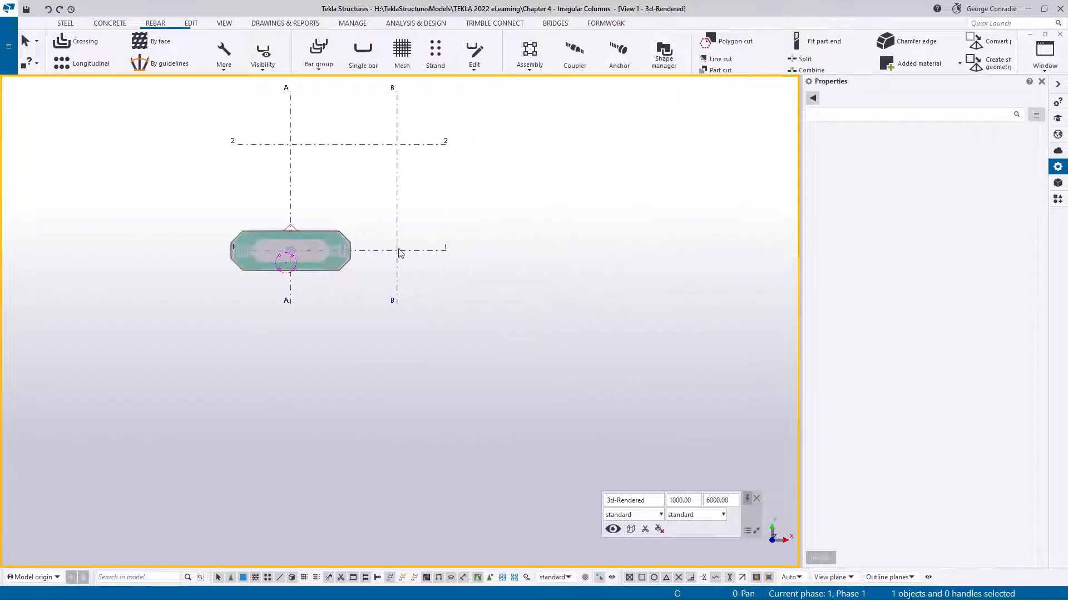
{"action": "scroll", "coordinate": [454, 250], "scroll_direction": "up", "scroll_amount": 3}
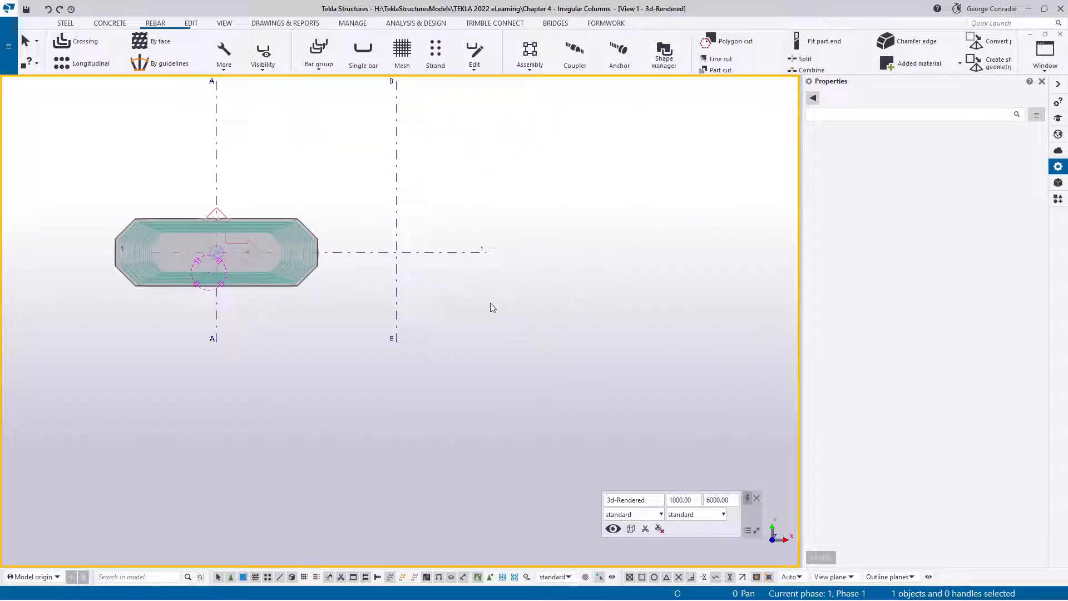
- Set the work area by two corner points from beyond the reinforced column's outer end to well past grid B, and end the command
{"action": "key", "text": "v"}
{"action": "key", "text": "2"}
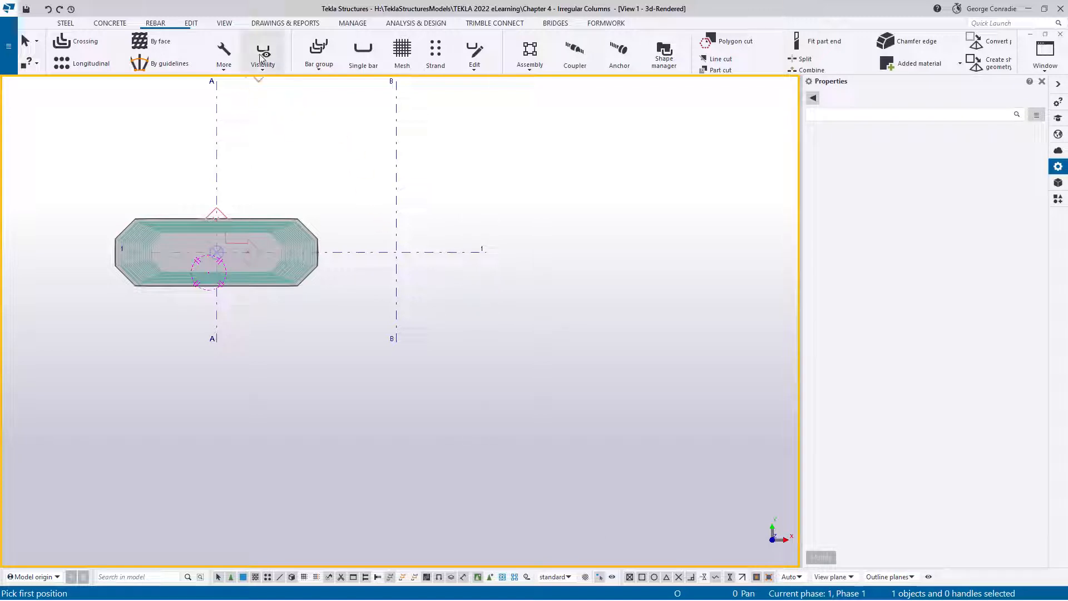
{"action": "left_click", "coordinate": [222, 23]}
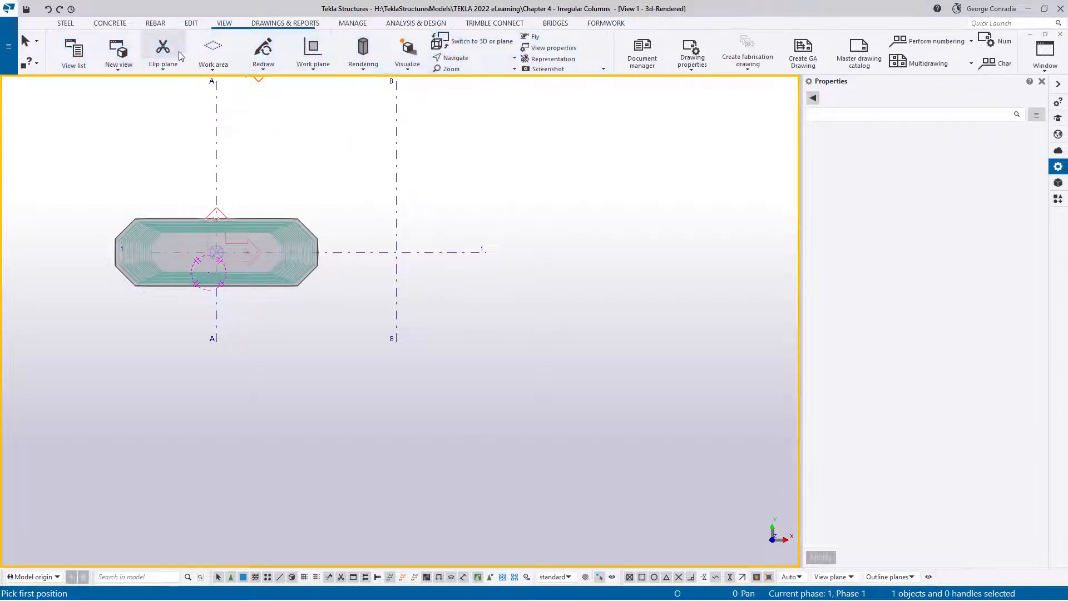
{"action": "left_click", "coordinate": [213, 59]}
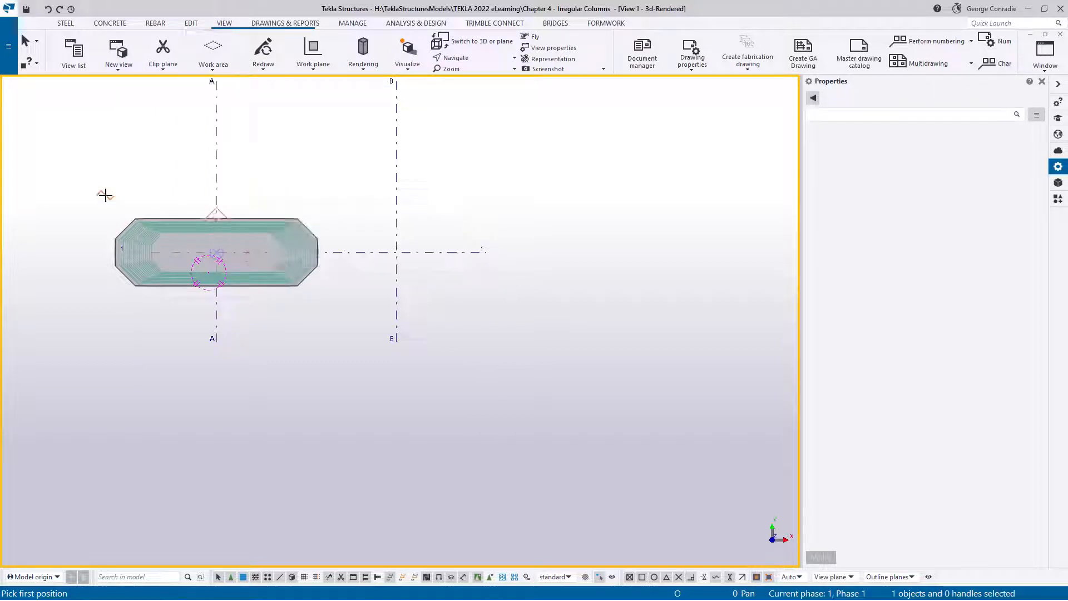
{"action": "left_click", "coordinate": [83, 177]}
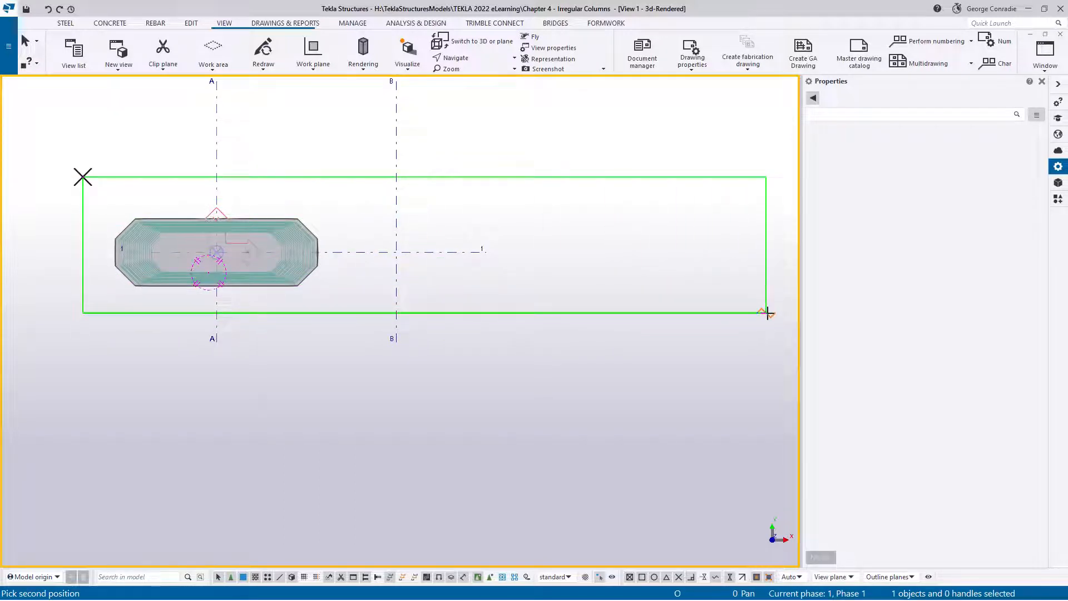
{"action": "left_click", "coordinate": [768, 313]}
{"action": "right_click", "coordinate": [618, 392]}
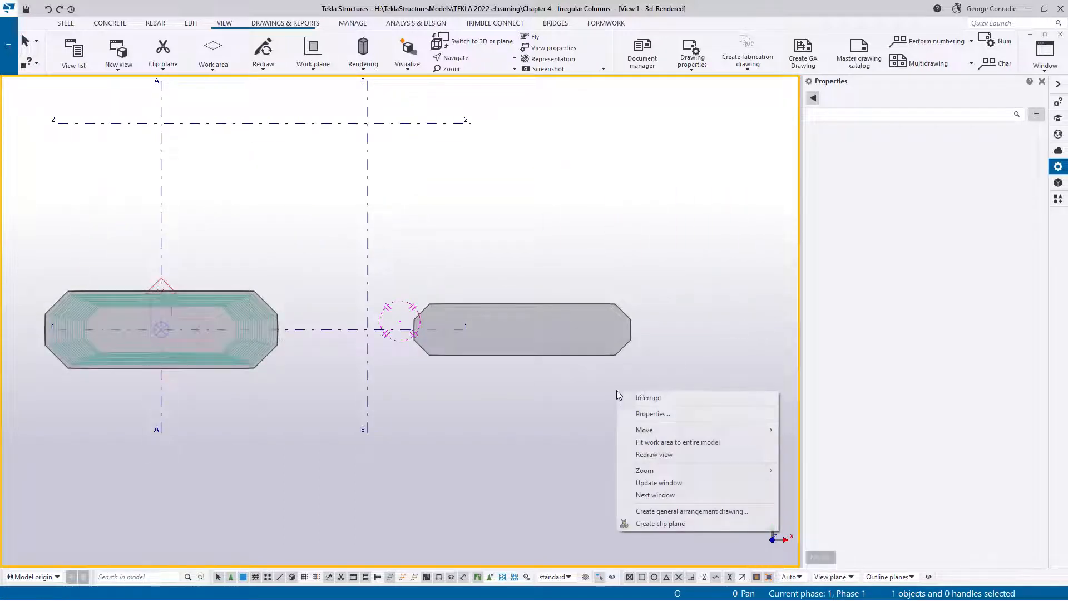
{"action": "left_click", "coordinate": [646, 398]}
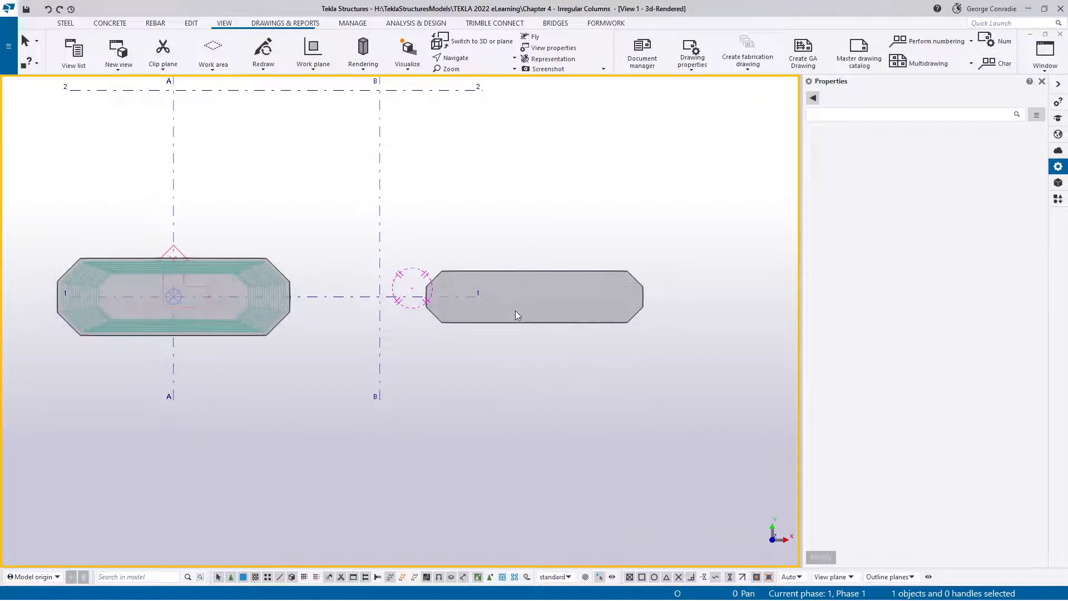
- Compare the two columns in plan and examine the second, unreinforced column's tapered faces, top and base from several angles
{"action": "scroll", "coordinate": [515, 315], "scroll_direction": "up", "scroll_amount": 3}
{"action": "middle_click_drag", "start_coordinate": [160, 338], "coordinate": [251, 306]}
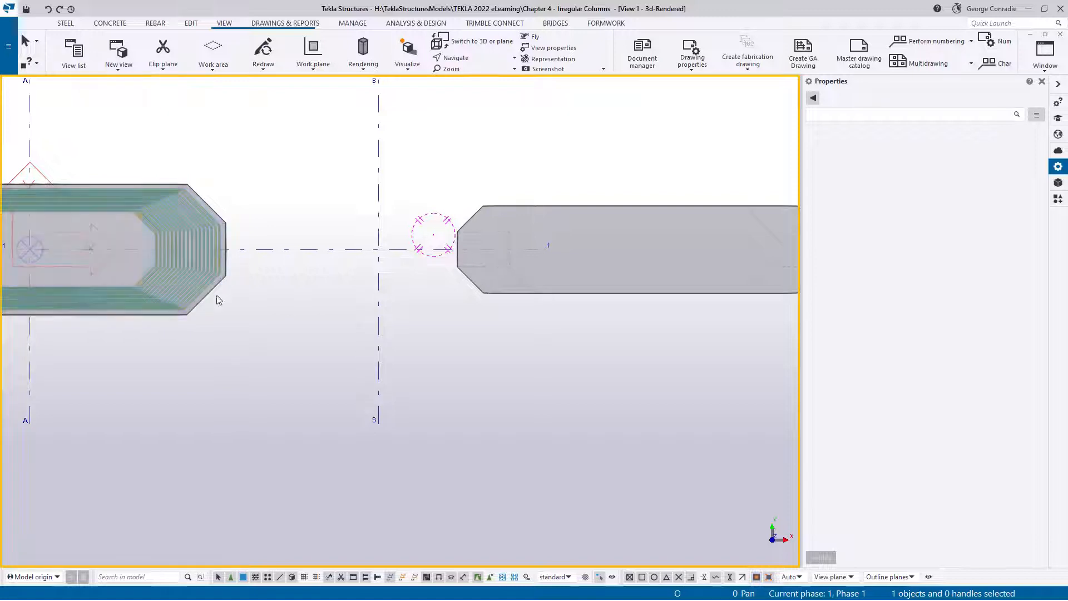
{"action": "middle_click_drag", "start_coordinate": [667, 311], "coordinate": [433, 303]}
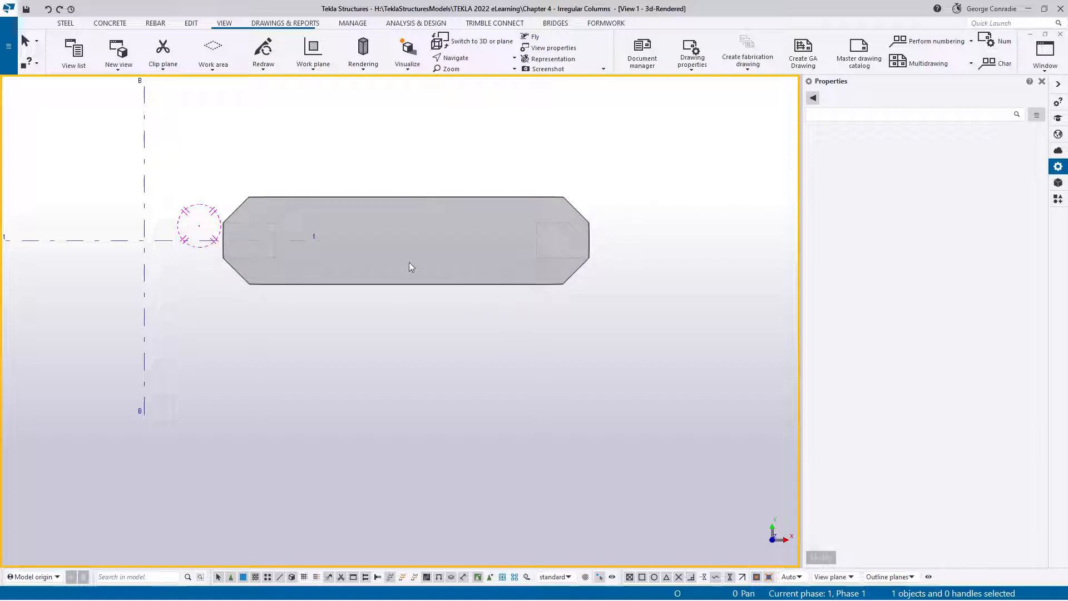
{"action": "middle_click_drag", "start_coordinate": [475, 284], "coordinate": [367, 162], "text": "ctrl"}
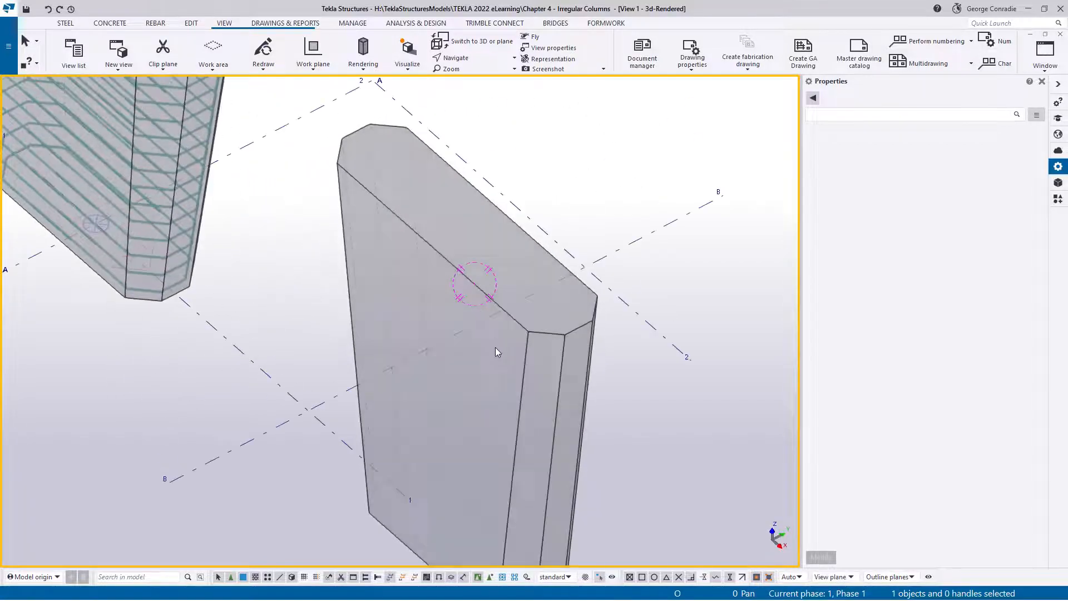
{"action": "middle_click_drag", "start_coordinate": [495, 349], "coordinate": [376, 220], "text": "ctrl"}
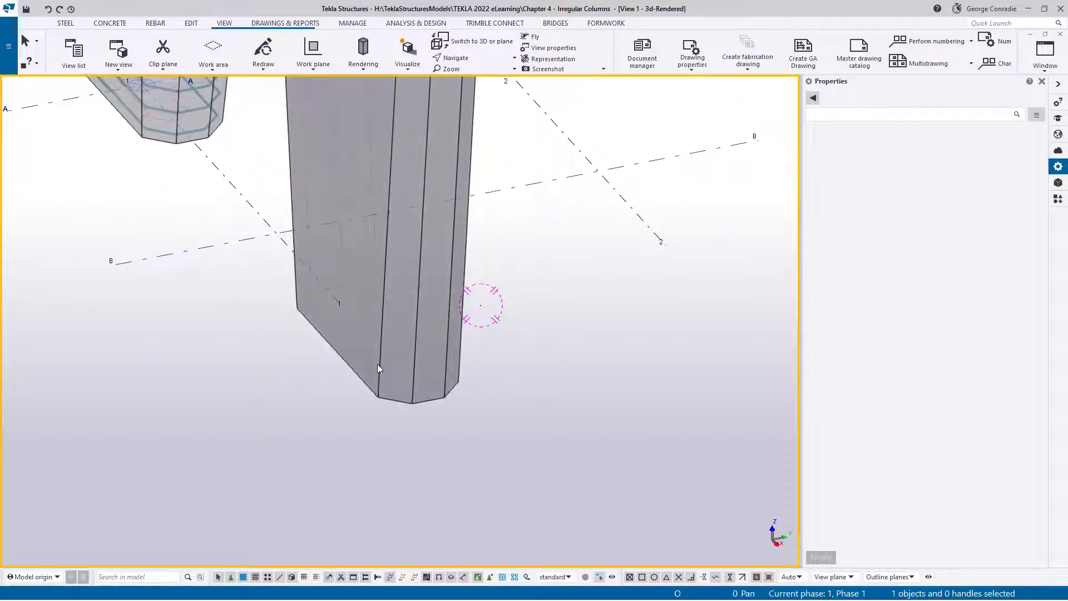
{"action": "middle_click_drag", "start_coordinate": [382, 361], "coordinate": [394, 446], "text": "ctrl"}
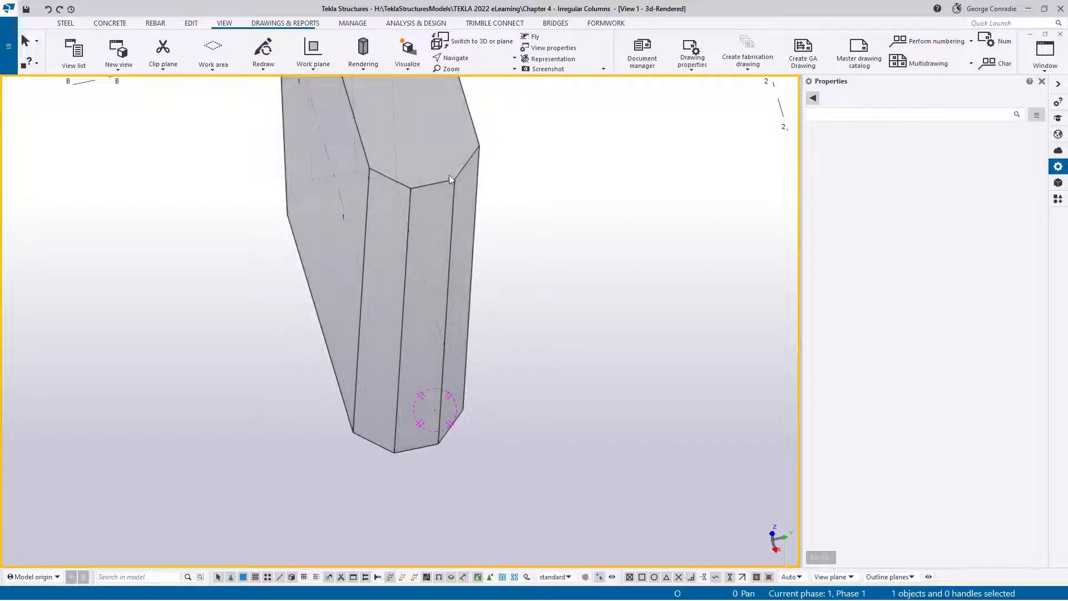
{"action": "middle_click_drag", "start_coordinate": [432, 358], "coordinate": [429, 429], "text": "ctrl"}
{"action": "middle_click_drag", "start_coordinate": [310, 375], "coordinate": [338, 407]}
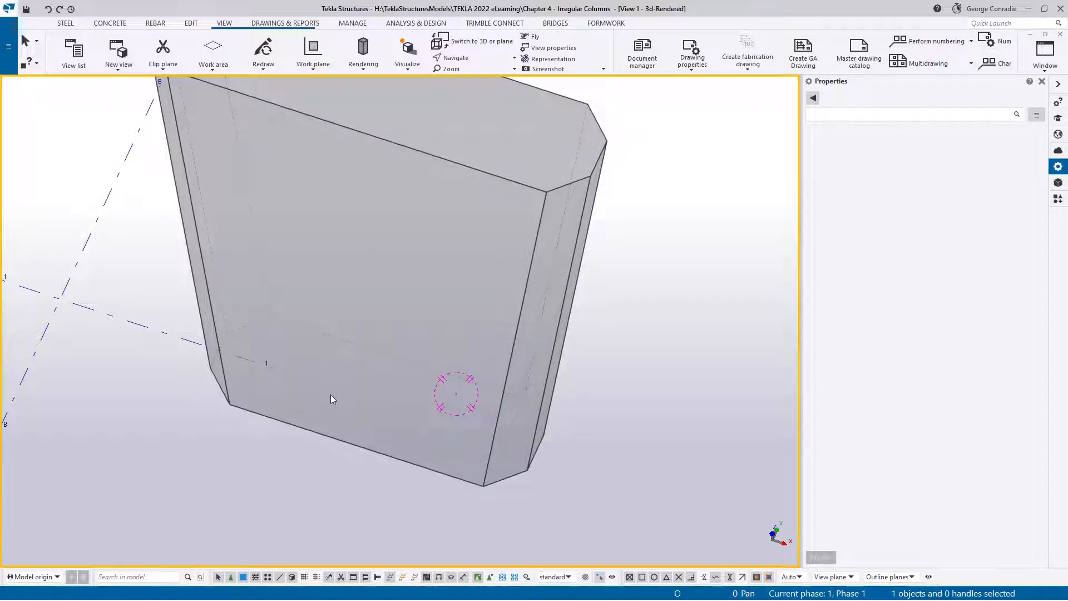
{"action": "middle_click_drag", "start_coordinate": [356, 380], "coordinate": [375, 368], "text": "ctrl"}
{"action": "middle_click_drag", "start_coordinate": [288, 265], "coordinate": [354, 288]}
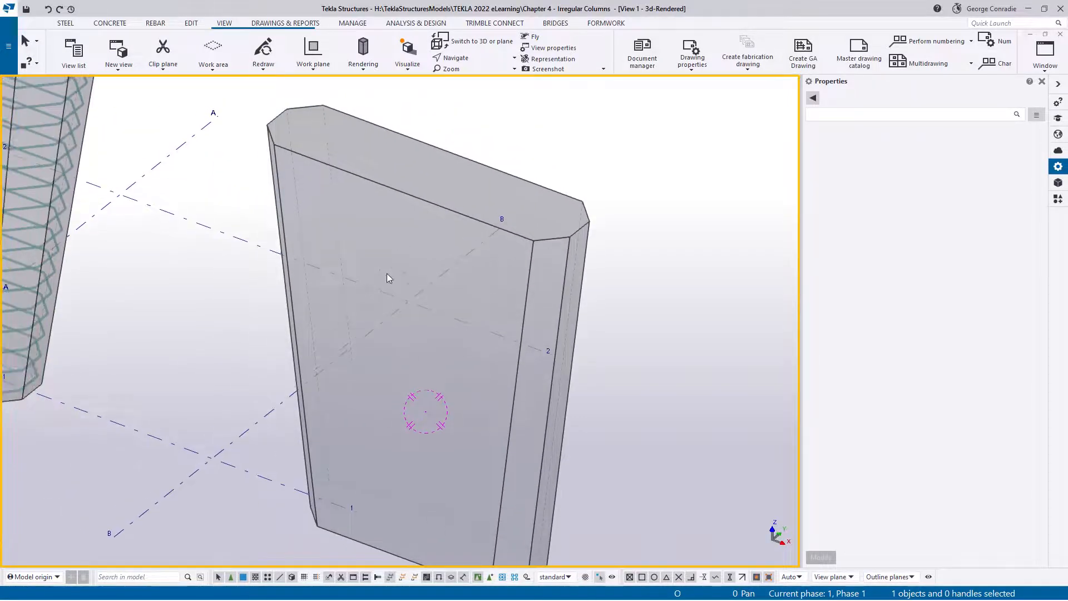
- Create a crossing rebar set around the second column from its sloping side edge, accept the shape, and end the command
{"action": "left_click", "coordinate": [156, 25]}
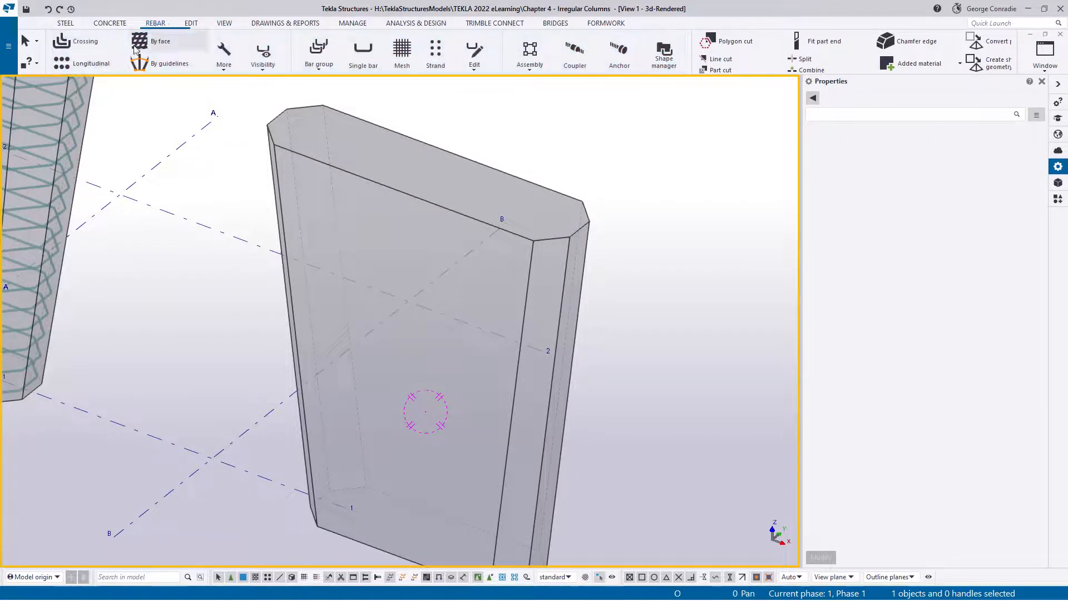
{"action": "left_click", "coordinate": [79, 47]}
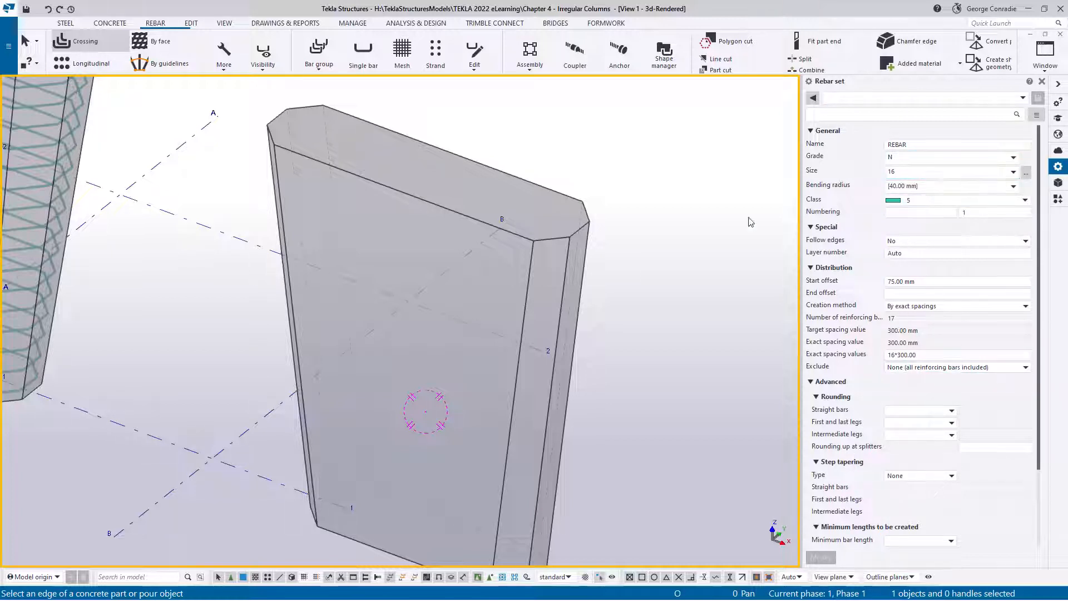
{"action": "left_click", "coordinate": [292, 299]}
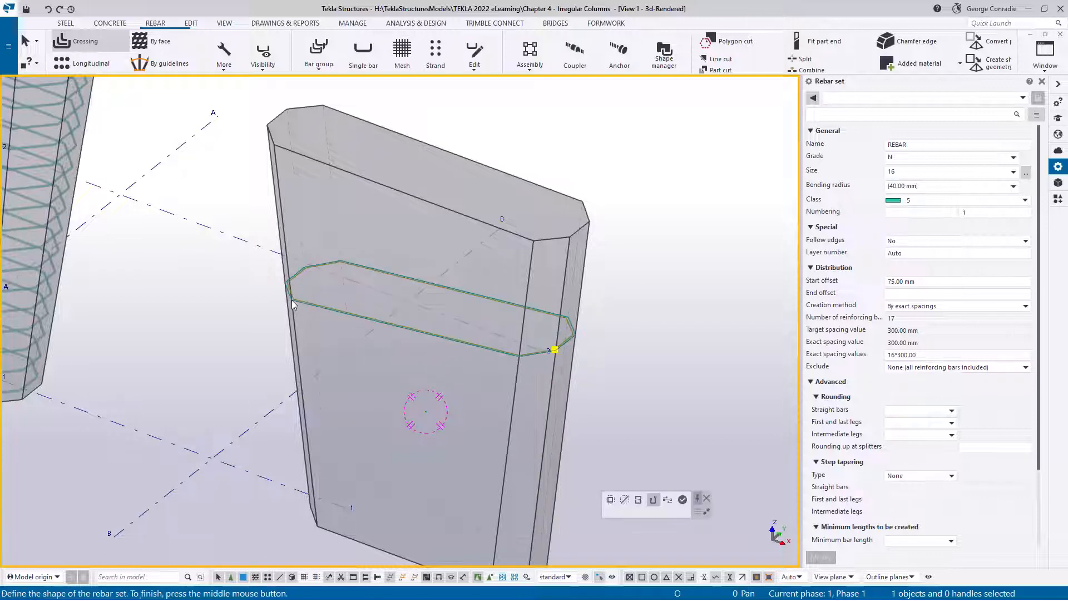
{"action": "left_click", "coordinate": [680, 499]}
{"action": "right_click", "coordinate": [645, 318]}
{"action": "left_click", "coordinate": [659, 322]}
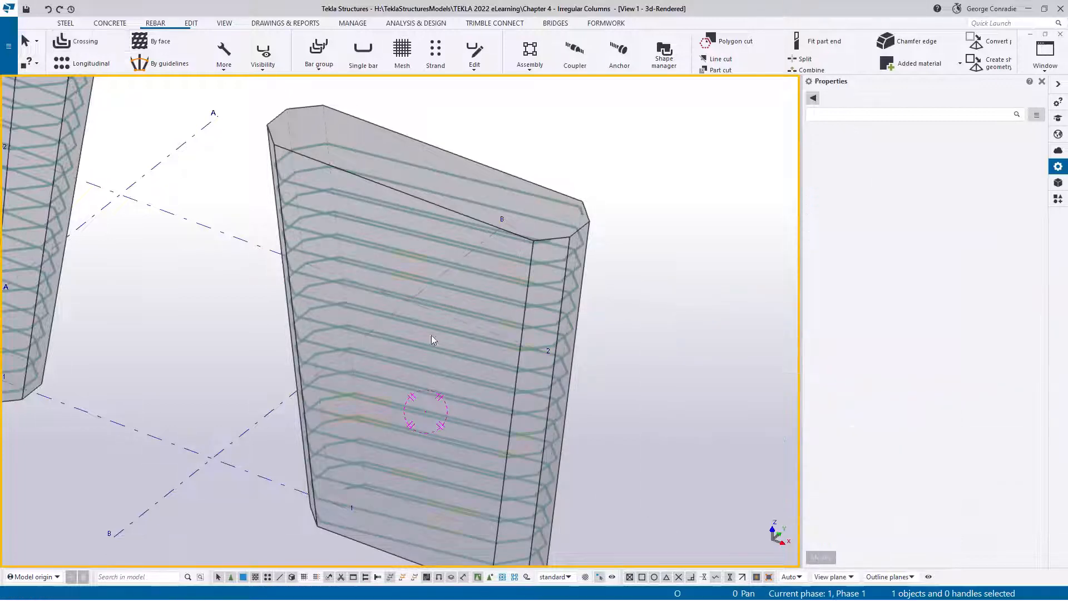
- Select the new rebar set on the second column to check its properties and leg dimensions, and clear the selection
{"action": "middle_click_drag", "start_coordinate": [461, 399], "coordinate": [465, 322]}
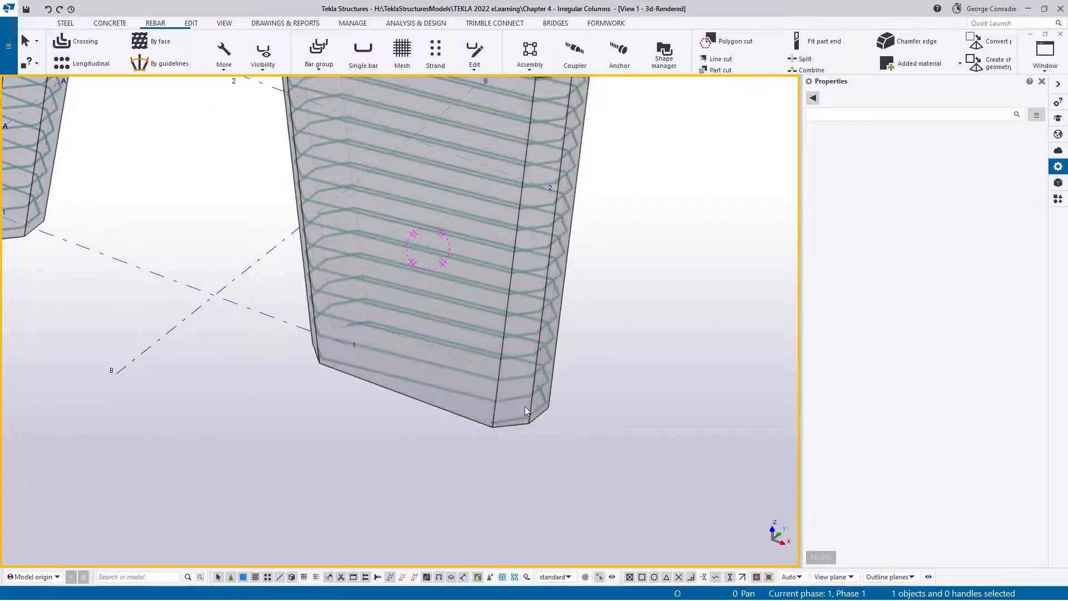
{"action": "left_click", "coordinate": [519, 376]}
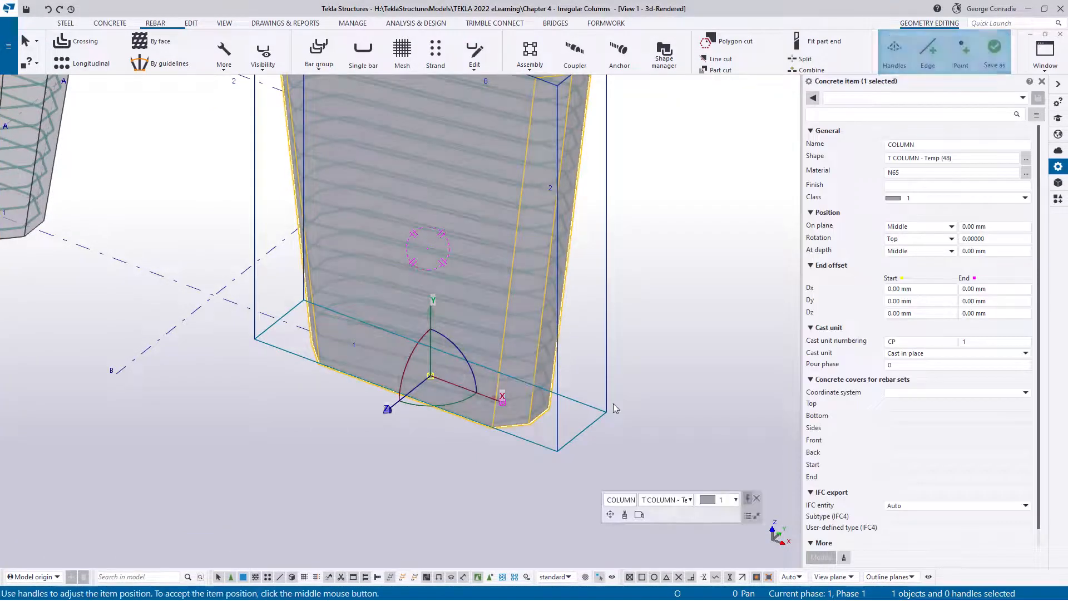
{"action": "left_click", "coordinate": [613, 402]}
{"action": "left_click", "coordinate": [516, 402]}
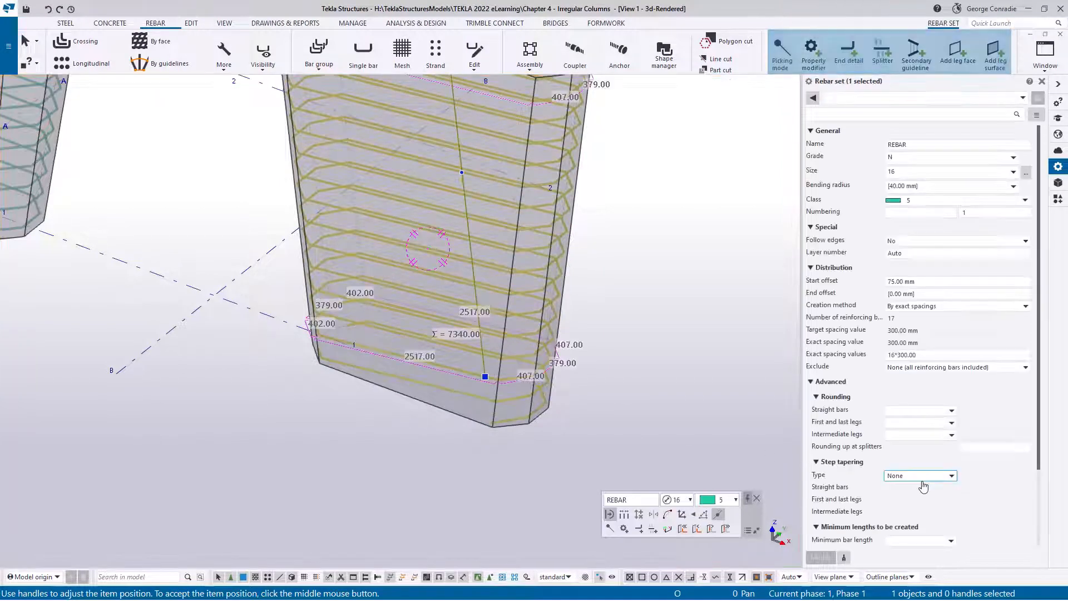
{"action": "key", "text": "Escape"}
- Draw a construction line across the second column's base between the midpoints of its two long edges
{"action": "middle_click_drag", "start_coordinate": [481, 366], "coordinate": [501, 521], "text": "ctrl"}
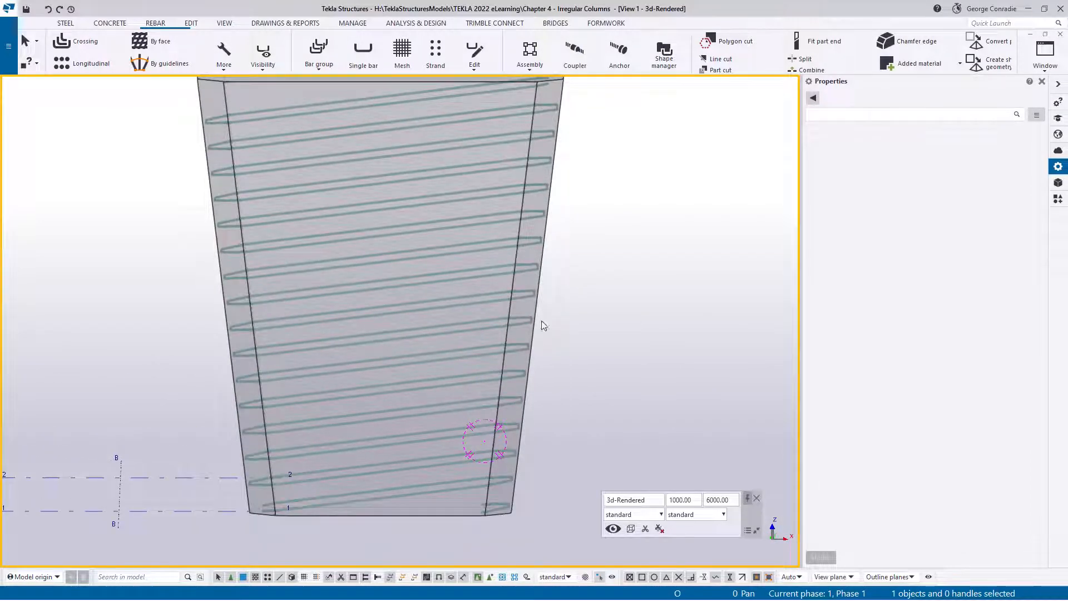
{"action": "middle_click_drag", "start_coordinate": [581, 243], "coordinate": [435, 415], "text": "ctrl"}
{"action": "key", "text": "l"}
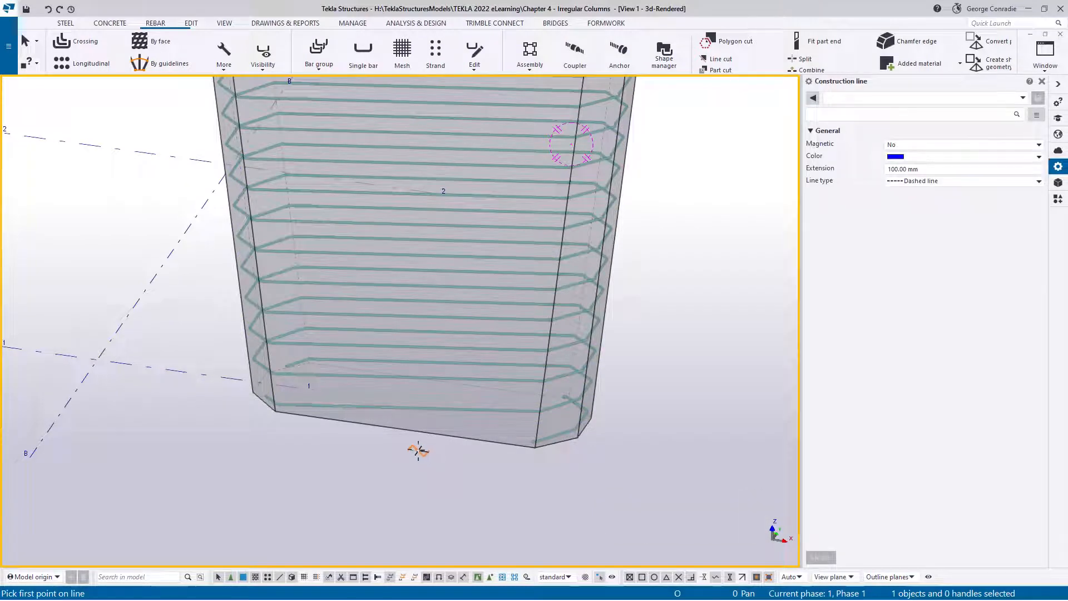
{"action": "left_click", "coordinate": [405, 430]}
{"action": "scroll", "coordinate": [406, 430], "scroll_direction": "up", "scroll_amount": 3}
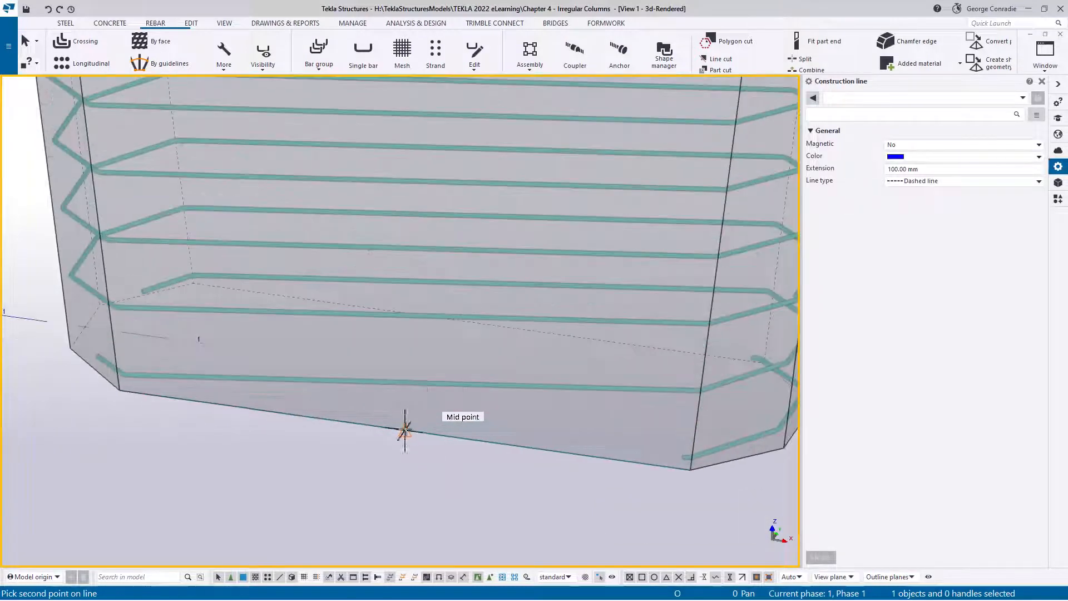
{"action": "scroll", "coordinate": [433, 328], "scroll_direction": "up", "scroll_amount": 2}
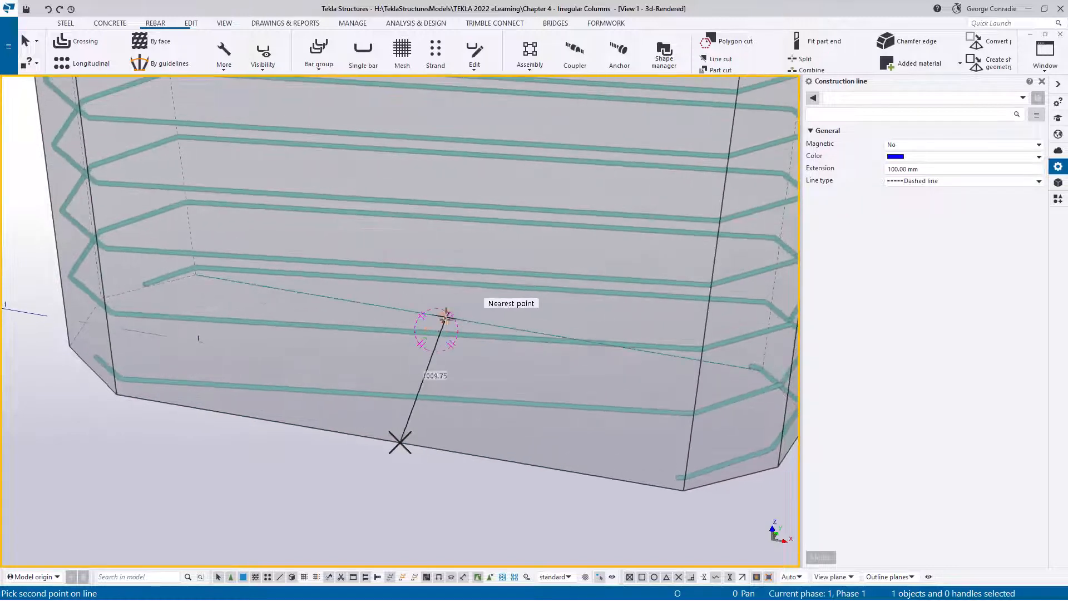
{"action": "left_click", "coordinate": [478, 323]}
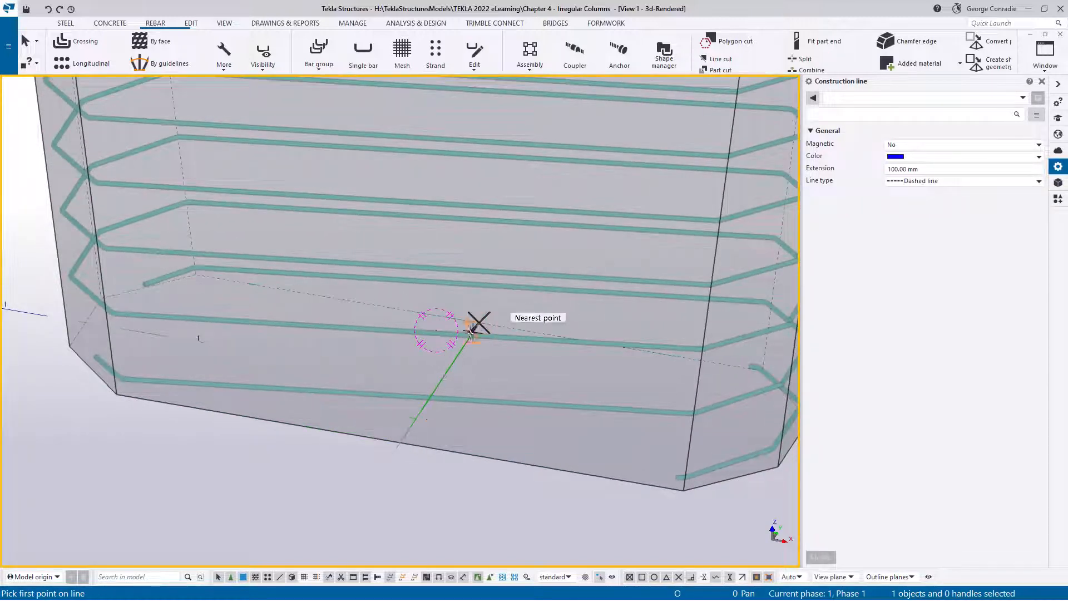
- Draw a construction line across the column's top face between the midpoints of its two long edges, and end the command
{"action": "scroll", "coordinate": [461, 356], "scroll_direction": "down", "scroll_amount": 6}
{"action": "scroll", "coordinate": [431, 267], "scroll_direction": "up", "scroll_amount": 3}
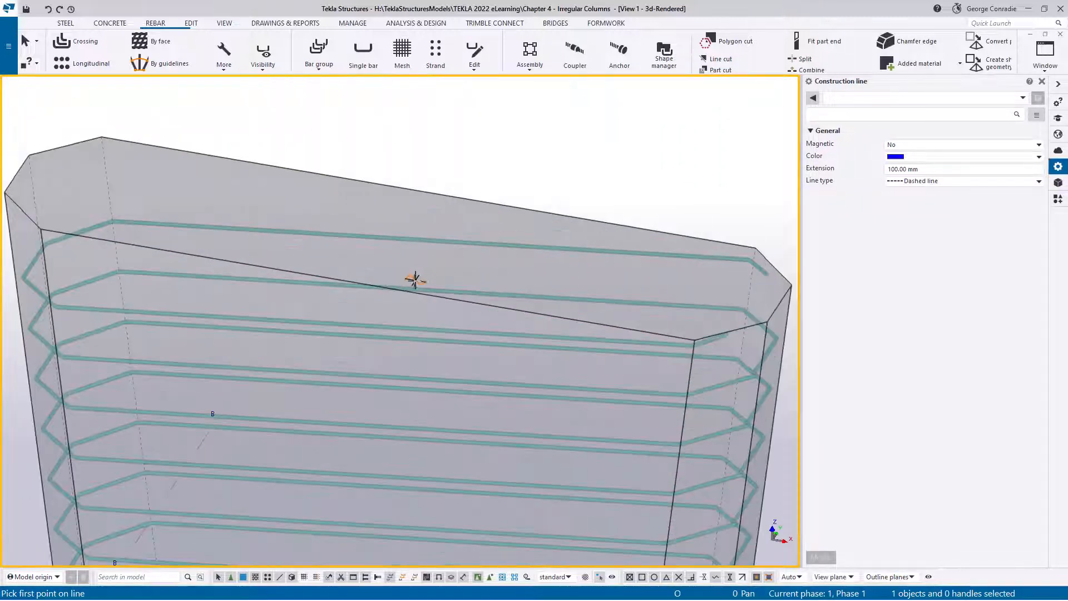
{"action": "left_click", "coordinate": [366, 284]}
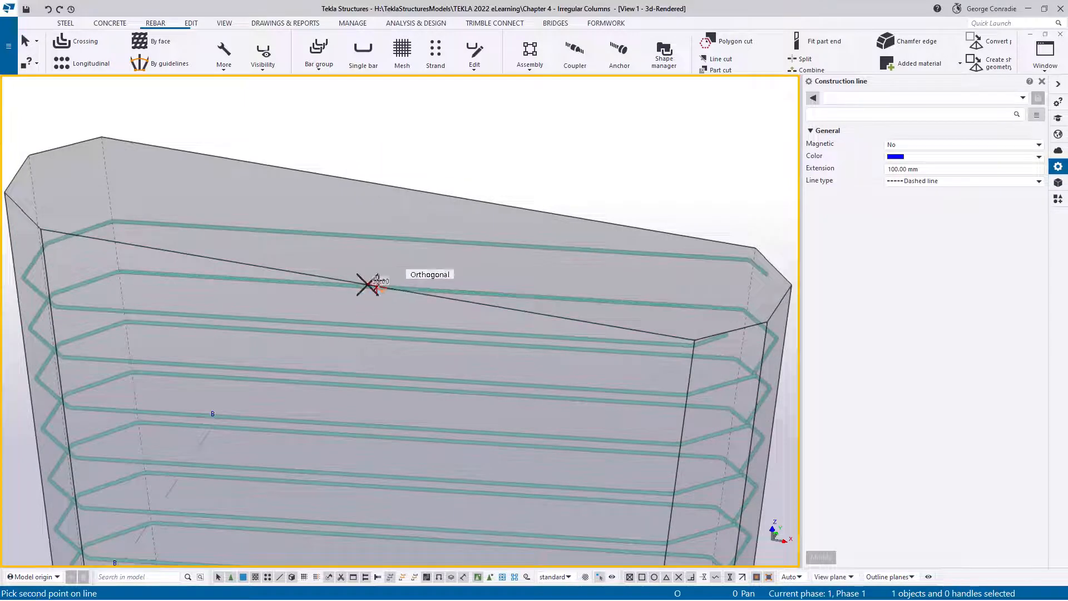
{"action": "left_click", "coordinate": [428, 192]}
{"action": "right_click", "coordinate": [498, 163]}
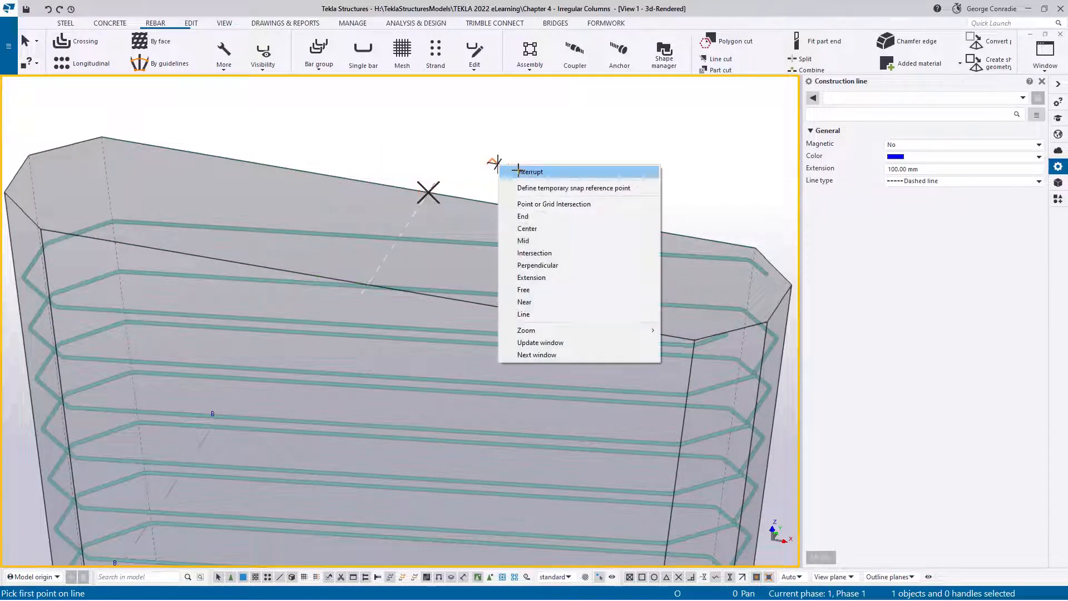
{"action": "left_click", "coordinate": [529, 172]}
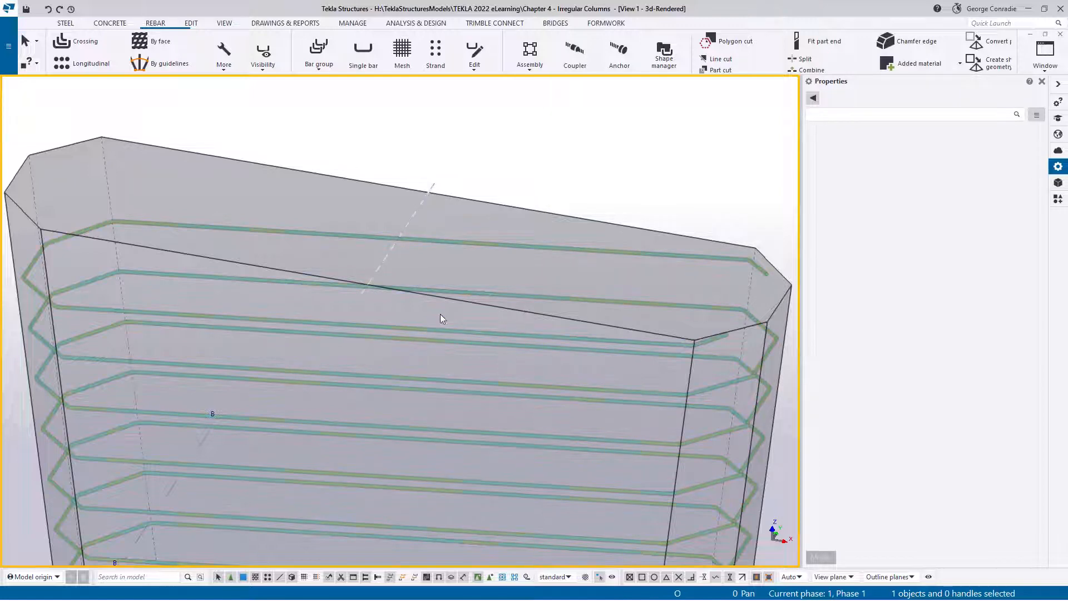
- Select the crossing rebar set and move its guideline's upper end to the midpoint of the construction line on the column top
{"action": "left_click", "coordinate": [480, 242]}
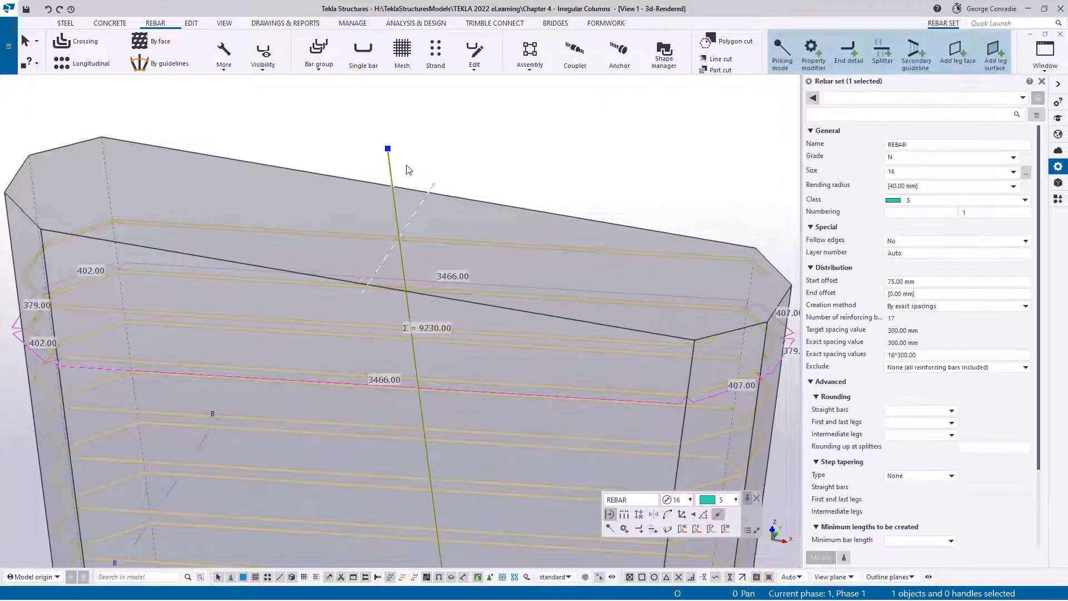
{"action": "left_click", "coordinate": [388, 148]}
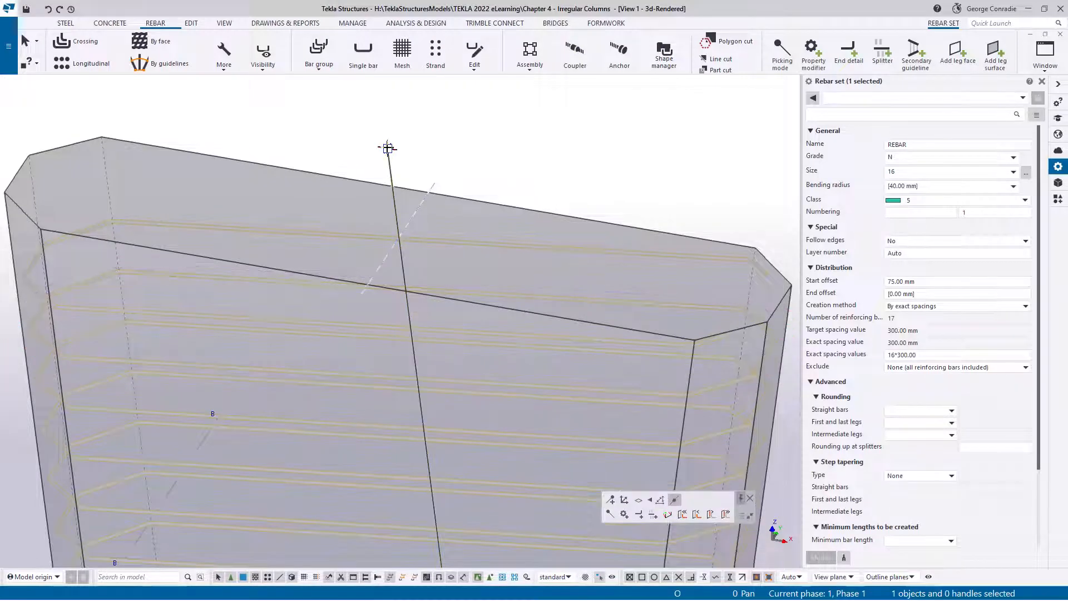
{"action": "left_click_drag", "start_coordinate": [388, 148], "coordinate": [398, 239]}
{"action": "scroll", "coordinate": [398, 240], "scroll_direction": "down", "scroll_amount": 1}
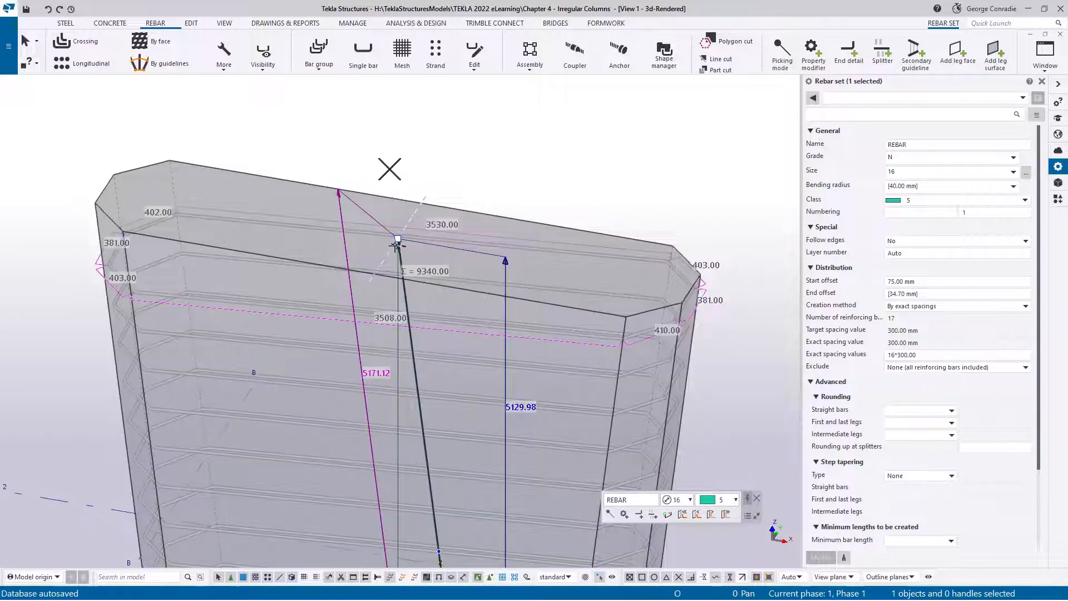
- Move the guideline's lower end to the midpoint of the base construction line, clear the selection, and check the bars from the side
{"action": "scroll", "coordinate": [398, 240], "scroll_direction": "down", "scroll_amount": 2}
{"action": "middle_click_drag", "start_coordinate": [445, 548], "coordinate": [465, 335]}
{"action": "scroll", "coordinate": [463, 330], "scroll_direction": "up", "scroll_amount": 6}
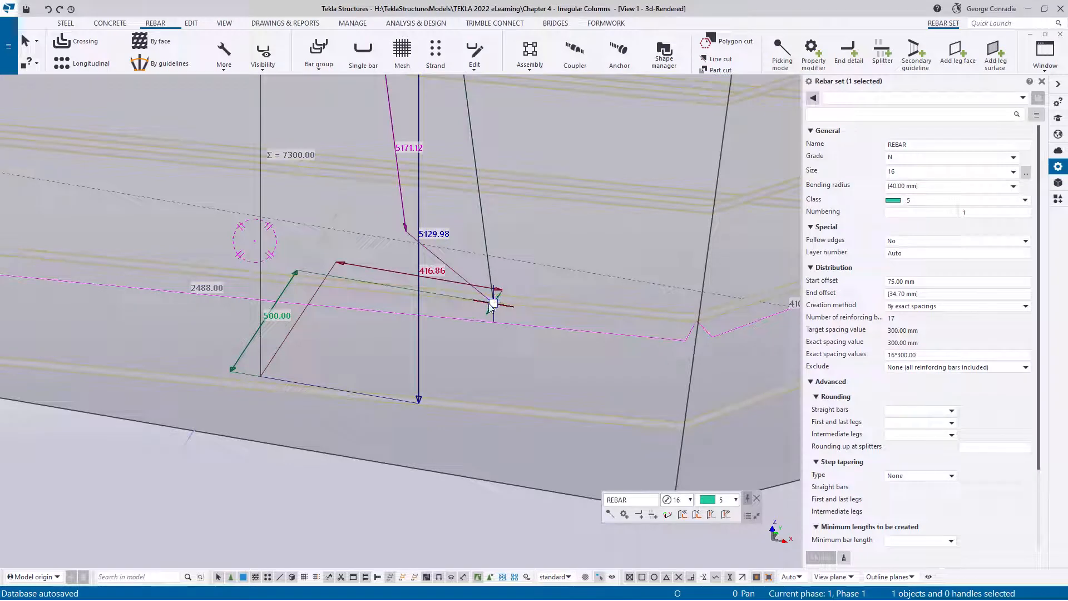
{"action": "left_click_drag", "start_coordinate": [493, 303], "coordinate": [256, 327]}
{"action": "scroll", "coordinate": [349, 352], "scroll_direction": "down", "scroll_amount": 4}
{"action": "left_click", "coordinate": [349, 415]}
{"action": "middle_click_drag", "start_coordinate": [349, 415], "coordinate": [423, 359], "text": "ctrl"}
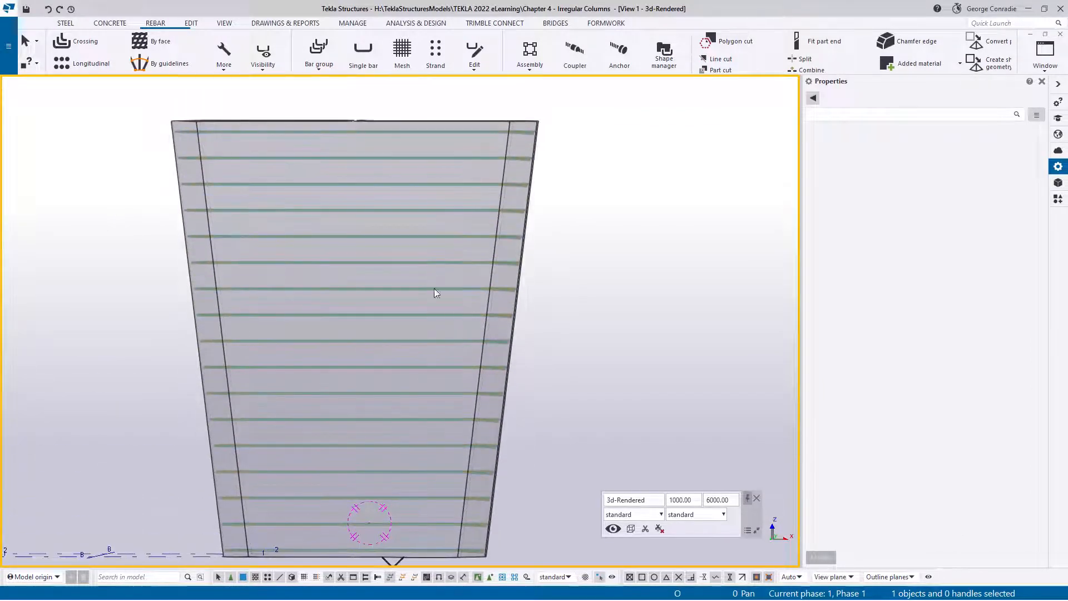
{"action": "middle_click_drag", "start_coordinate": [434, 280], "coordinate": [398, 325], "text": "ctrl"}
{"action": "mouse_move", "coordinate": [198, 399]}
{"action": "middle_mouse_down"}
{"action": "mouse_move", "coordinate": [419, 285]}
{"action": "mouse_move", "coordinate": [368, 224]}
{"action": "middle_mouse_up"}
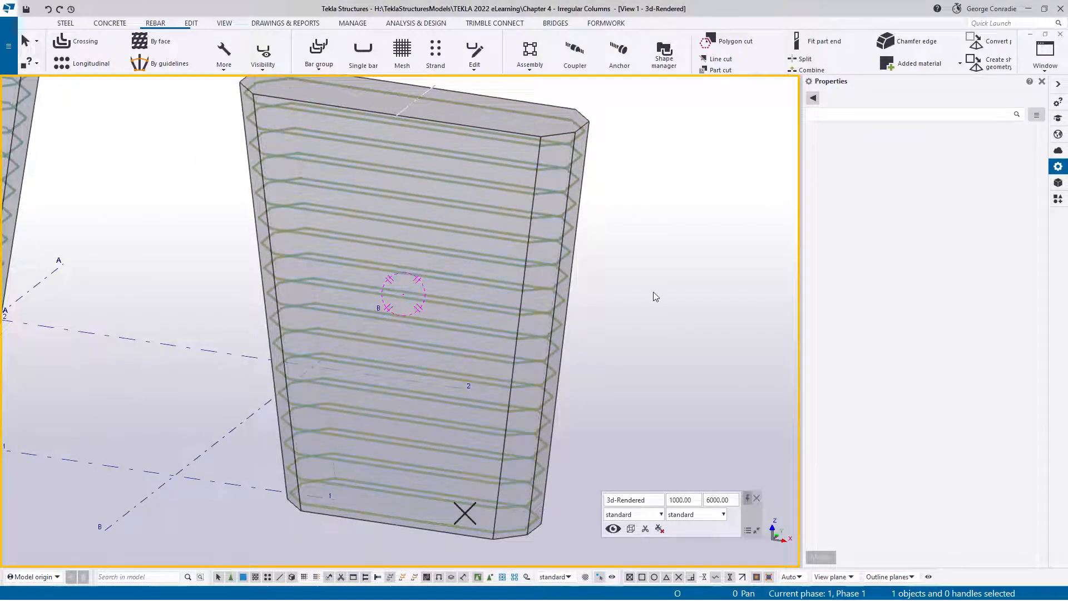
- Start a splitter on the second column's crossing rebar set and set its stagger type to No stagger
{"action": "left_click", "coordinate": [544, 193]}
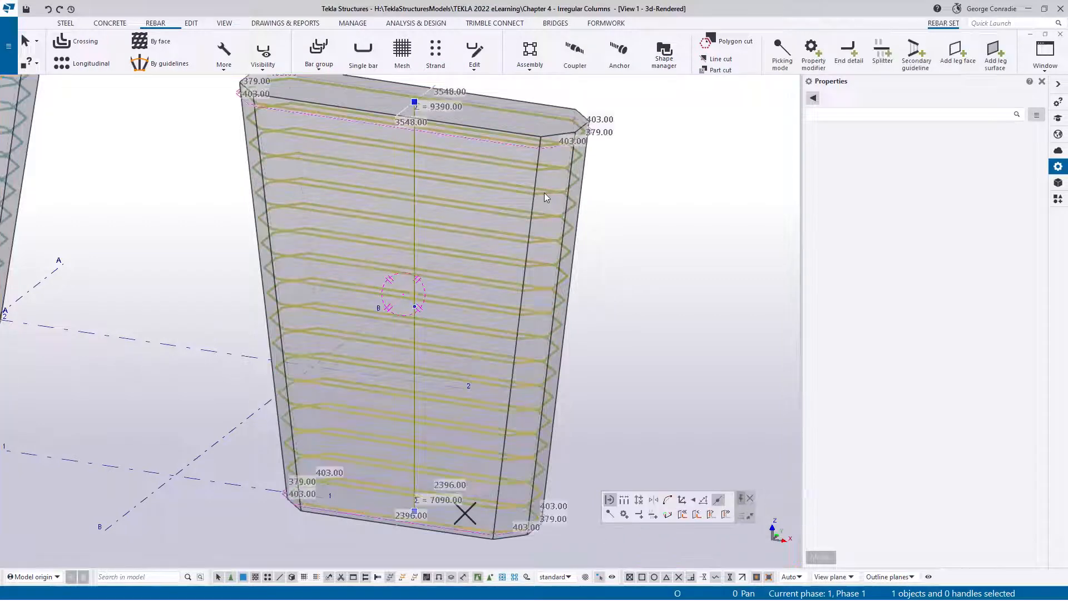
{"action": "left_click", "coordinate": [888, 57]}
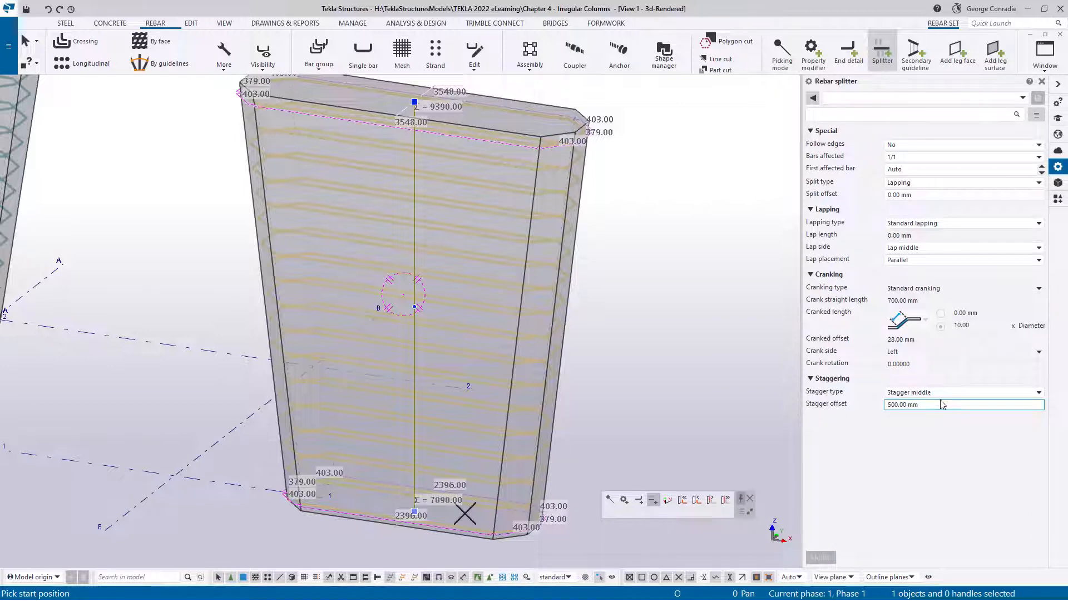
{"action": "left_click_drag", "start_coordinate": [954, 413], "coordinate": [876, 413]}
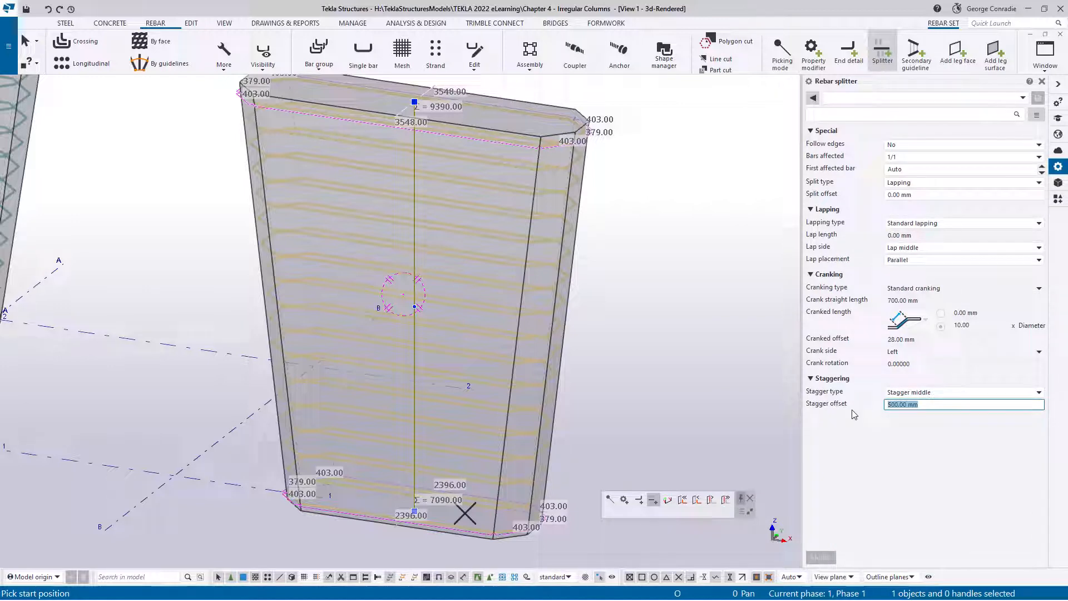
{"action": "left_click", "coordinate": [921, 393]}
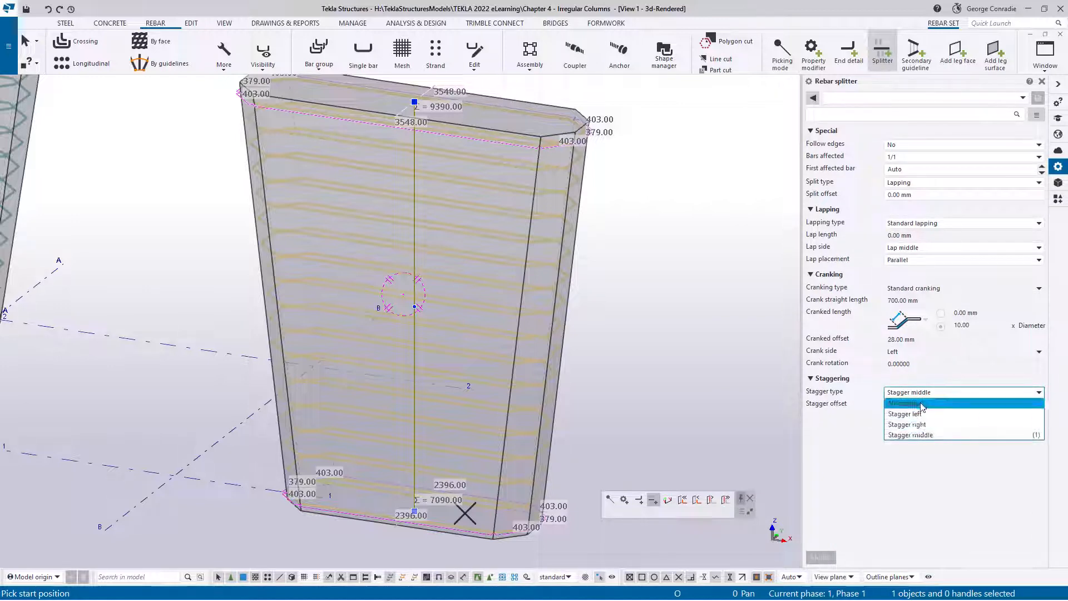
{"action": "left_click", "coordinate": [921, 408]}
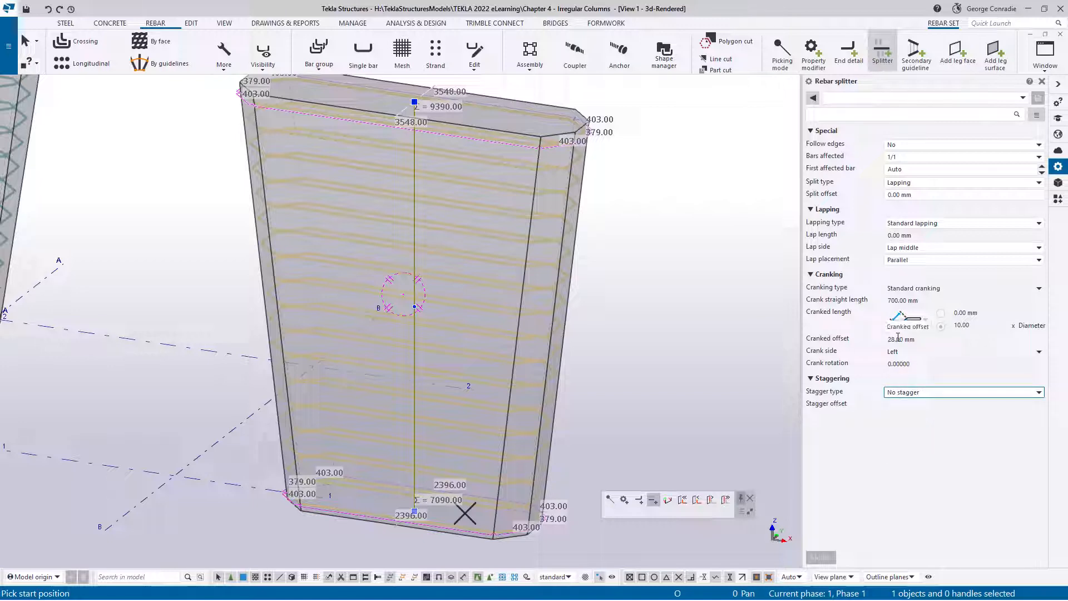
- Place lapping splitters at the midpoints of the column's long base edges on both sides, and end the command
{"action": "scroll", "coordinate": [434, 418], "scroll_direction": "up", "scroll_amount": 3}
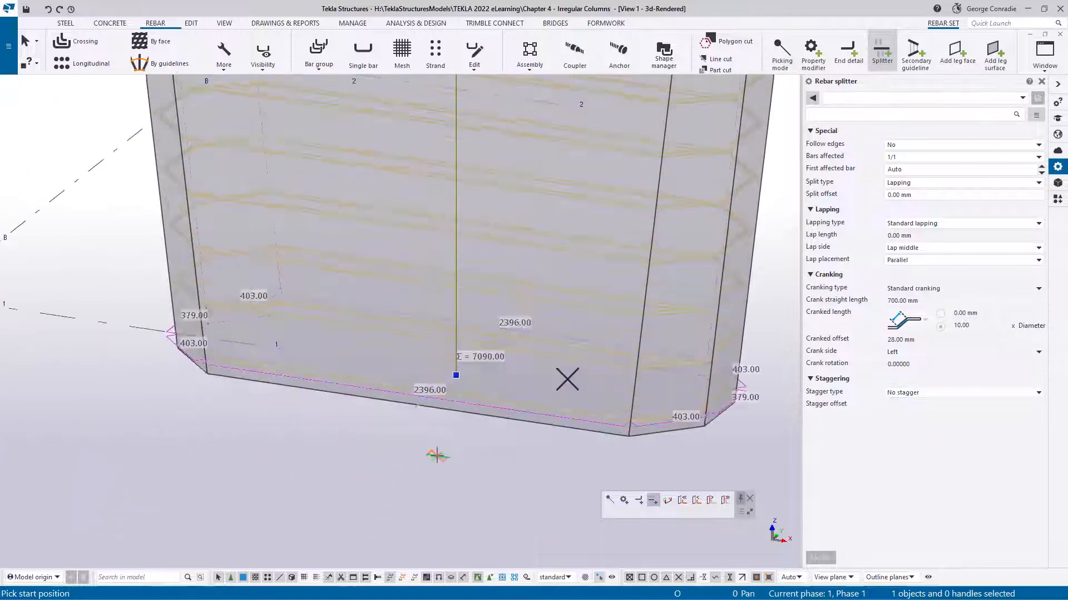
{"action": "left_click", "coordinate": [418, 404]}
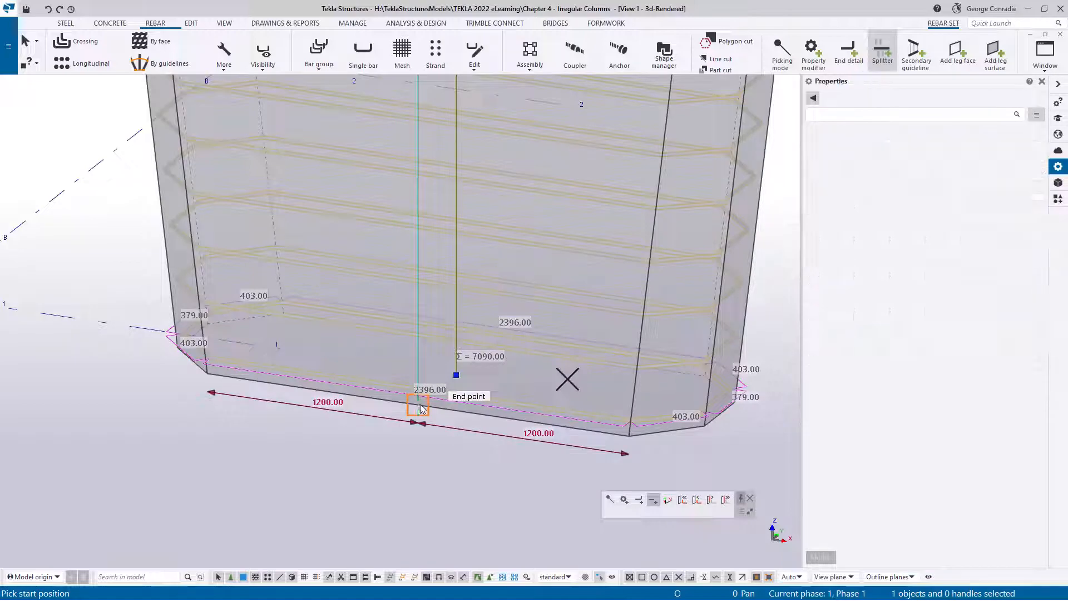
{"action": "middle_click_drag", "start_coordinate": [418, 404], "coordinate": [576, 393], "text": "ctrl"}
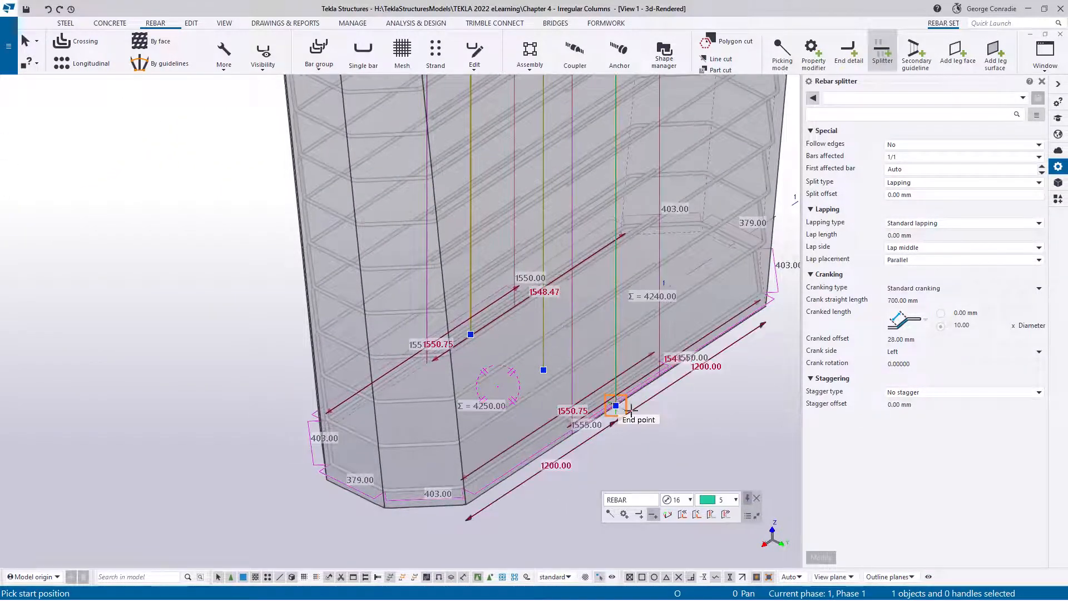
{"action": "right_click", "coordinate": [674, 421]}
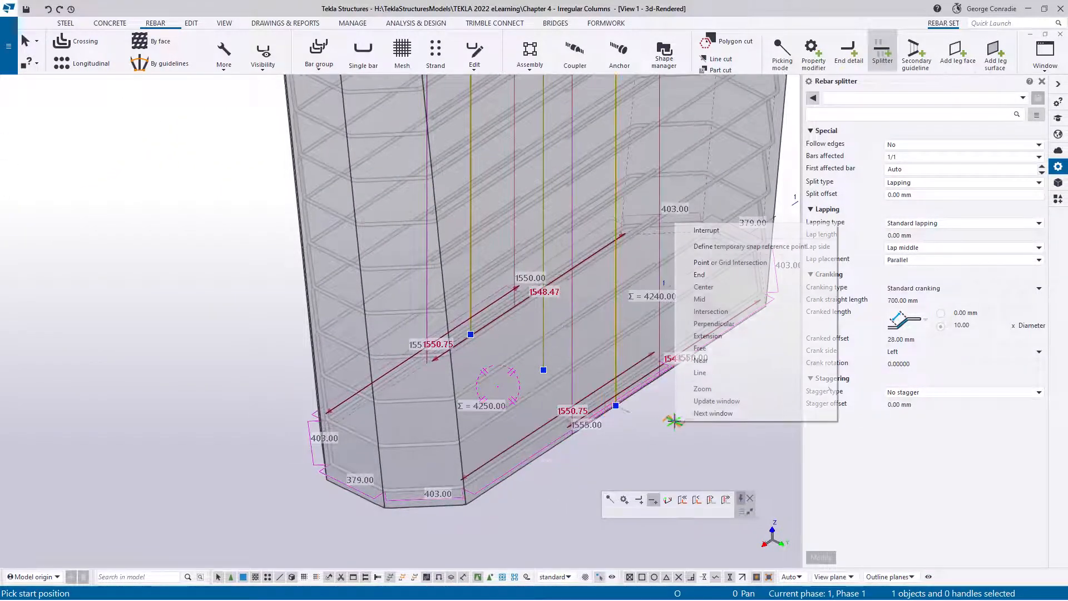
{"action": "left_click", "coordinate": [713, 229]}
- Examine the lapped bars, inquire the split rebar set to read its bending list, close the report, and clear the selection
{"action": "scroll", "coordinate": [547, 439], "scroll_direction": "up", "scroll_amount": 5}
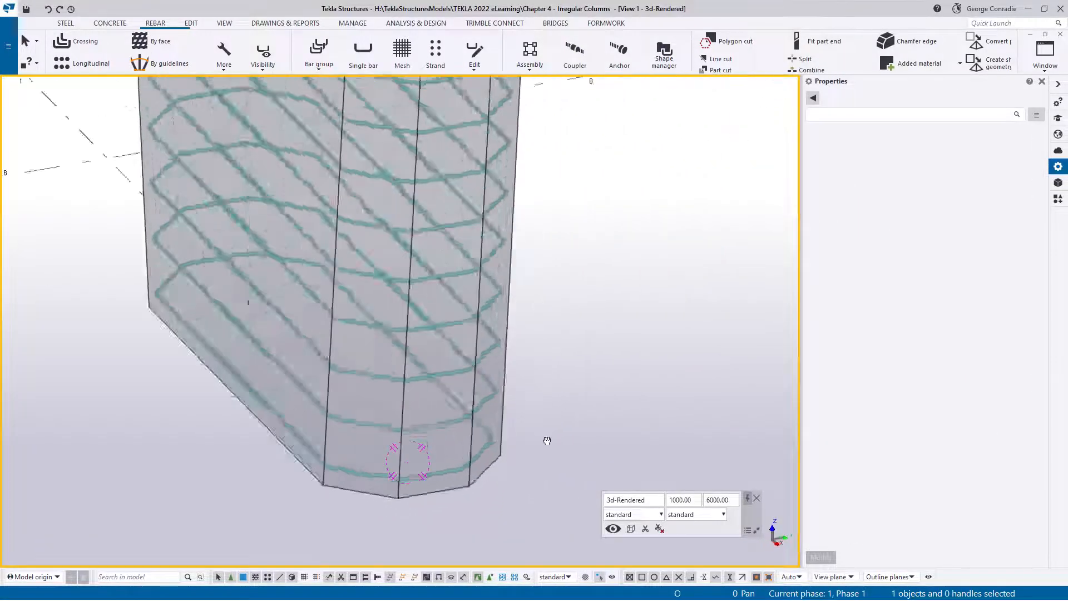
{"action": "middle_click_drag", "start_coordinate": [547, 440], "coordinate": [580, 436], "text": "ctrl"}
{"action": "middle_click_drag", "start_coordinate": [526, 464], "coordinate": [574, 442]}
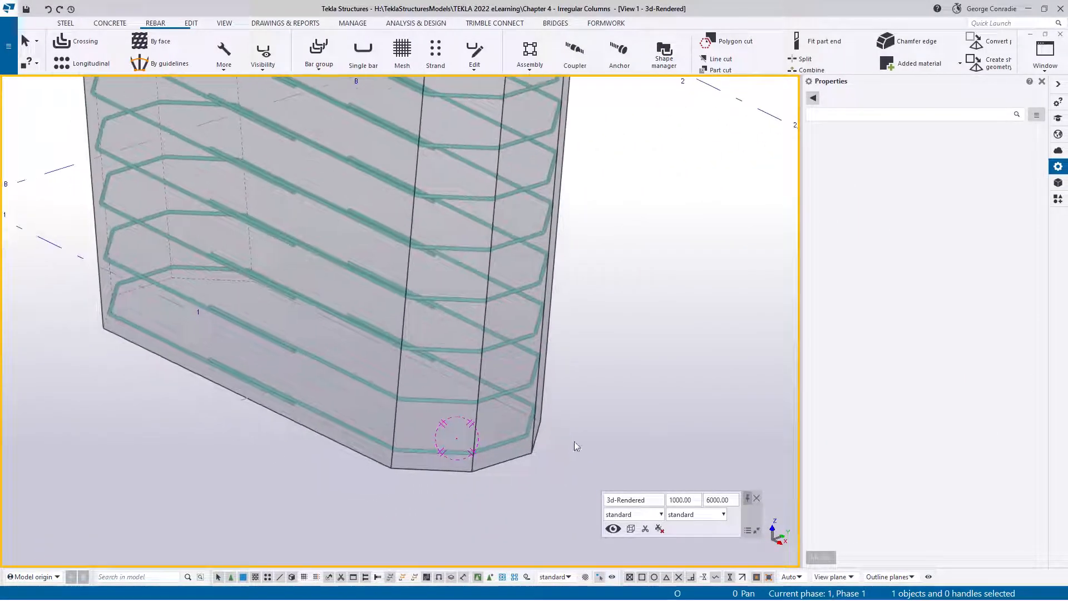
{"action": "left_click", "coordinate": [468, 457]}
{"action": "right_click", "coordinate": [467, 453]}
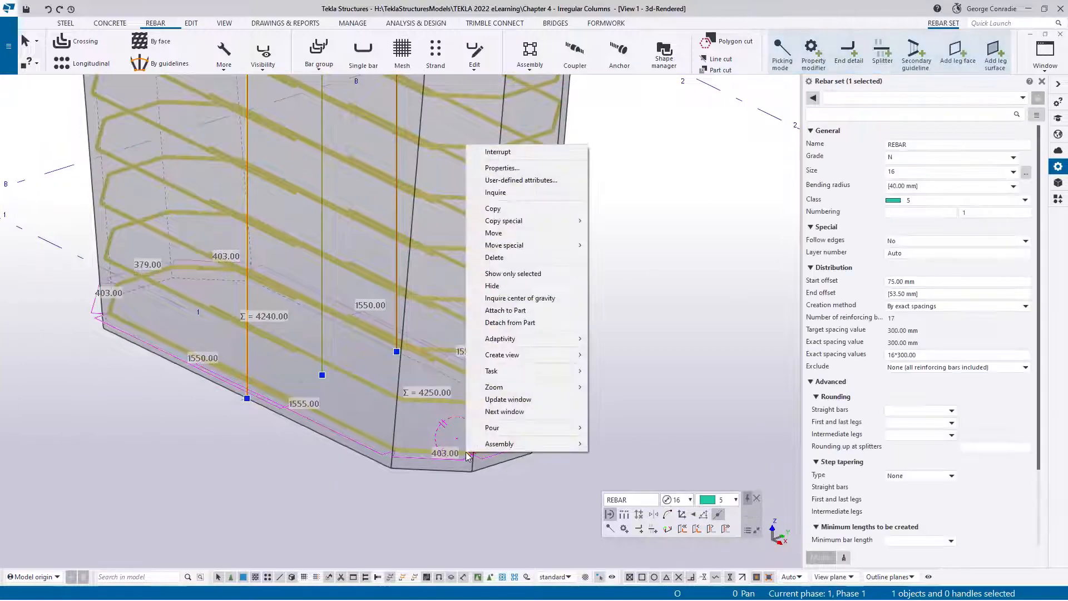
{"action": "left_click", "coordinate": [522, 192]}
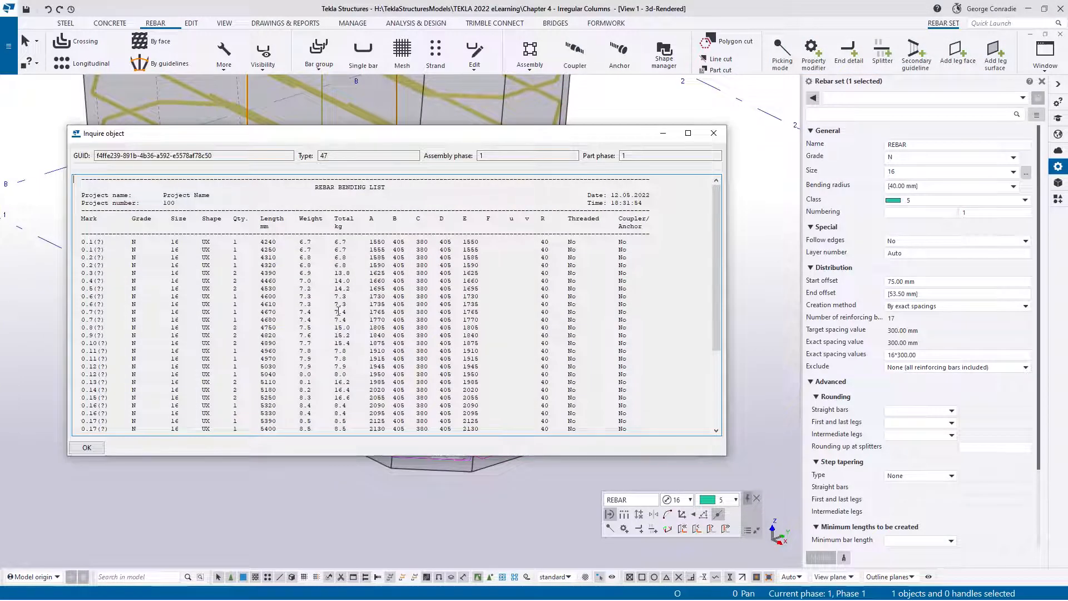
{"action": "scroll", "coordinate": [372, 236], "scroll_direction": "down", "scroll_amount": 4}
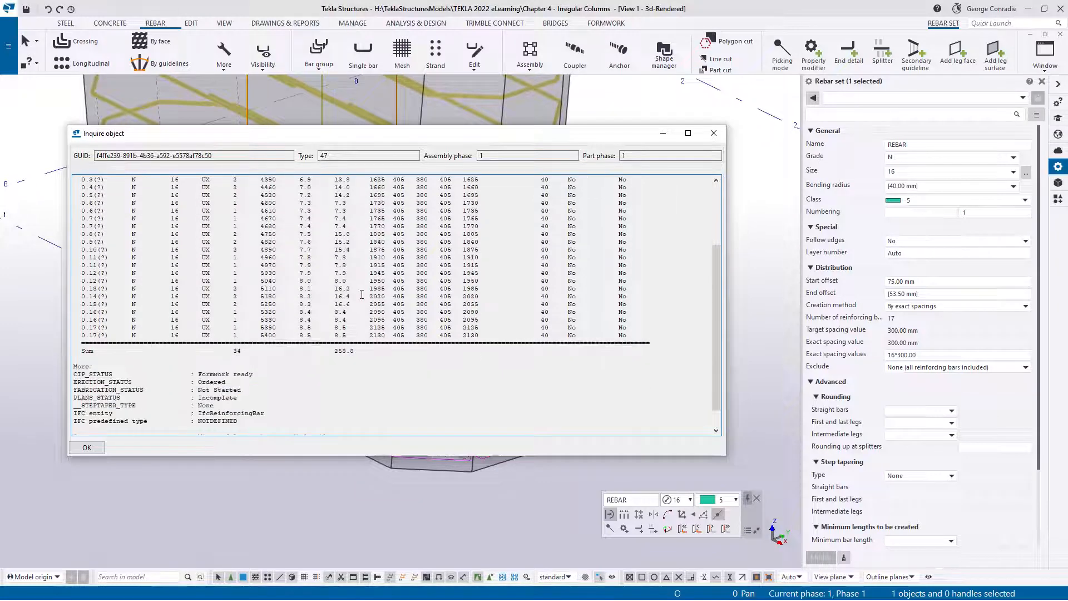
{"action": "scroll", "coordinate": [379, 357], "scroll_direction": "up", "scroll_amount": 3}
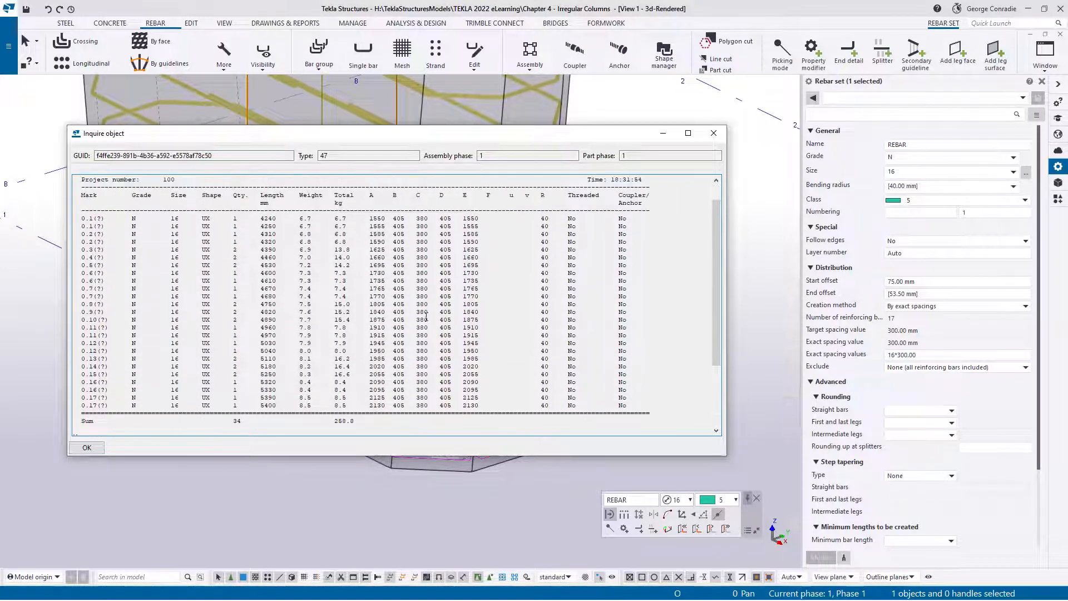
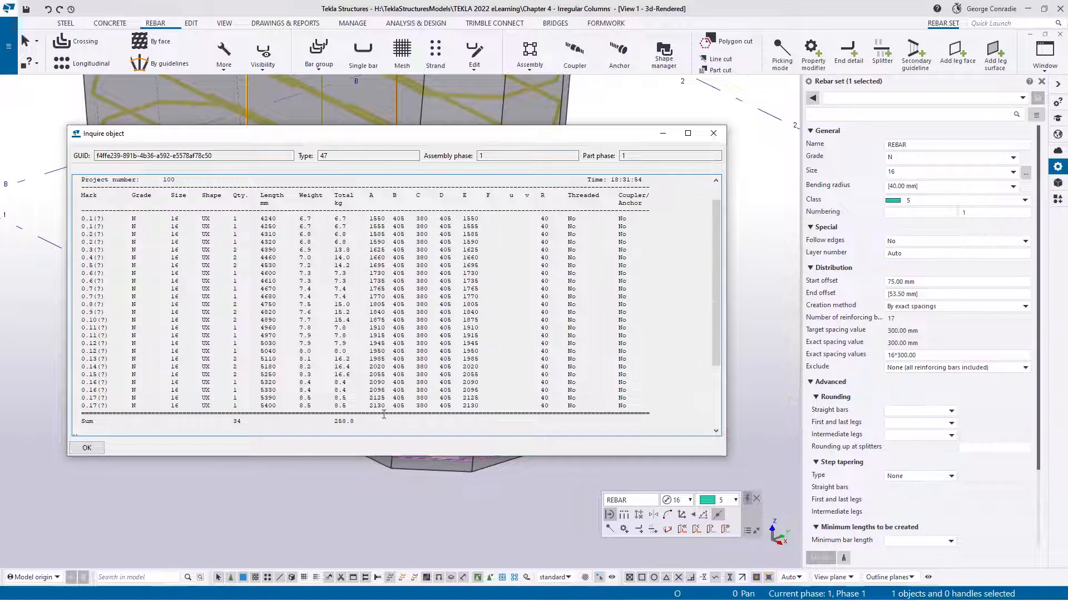
{"action": "left_click", "coordinate": [713, 133]}
{"action": "key", "text": "Escape"}
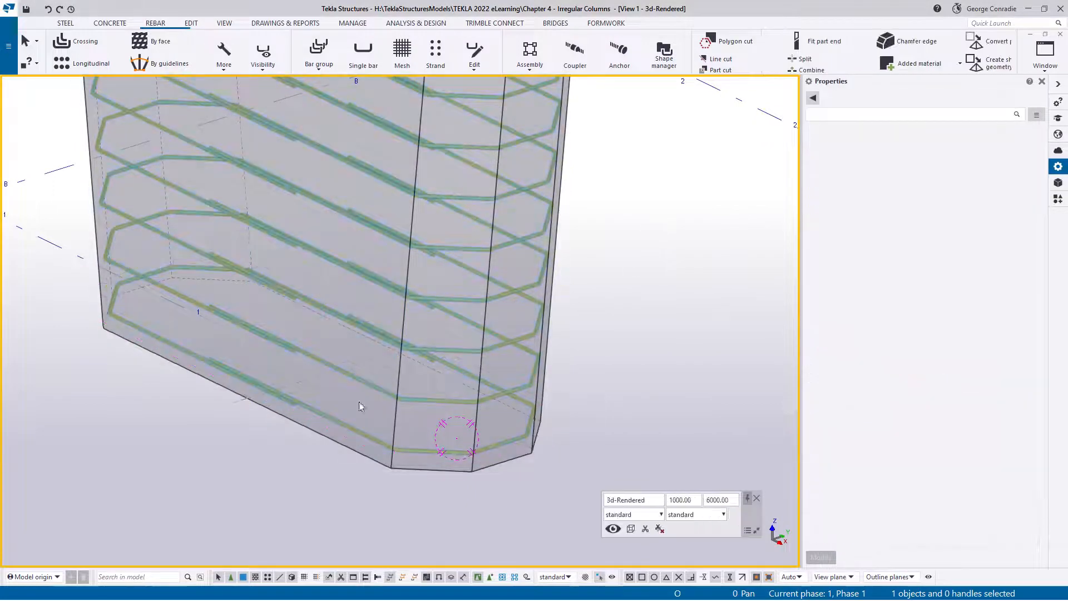
- Set the second column's crossing rebar set to step tapering by Distance with 50 mm for first and last legs, apply, and clear the selection
{"action": "left_click", "coordinate": [337, 421]}
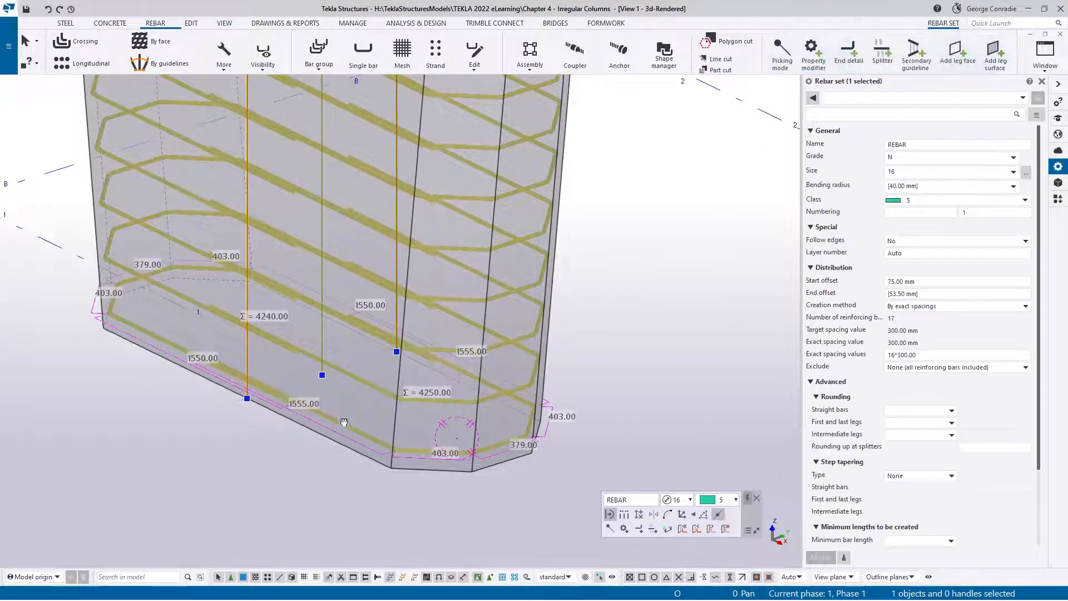
{"action": "middle_click_drag", "start_coordinate": [359, 421], "coordinate": [466, 404]}
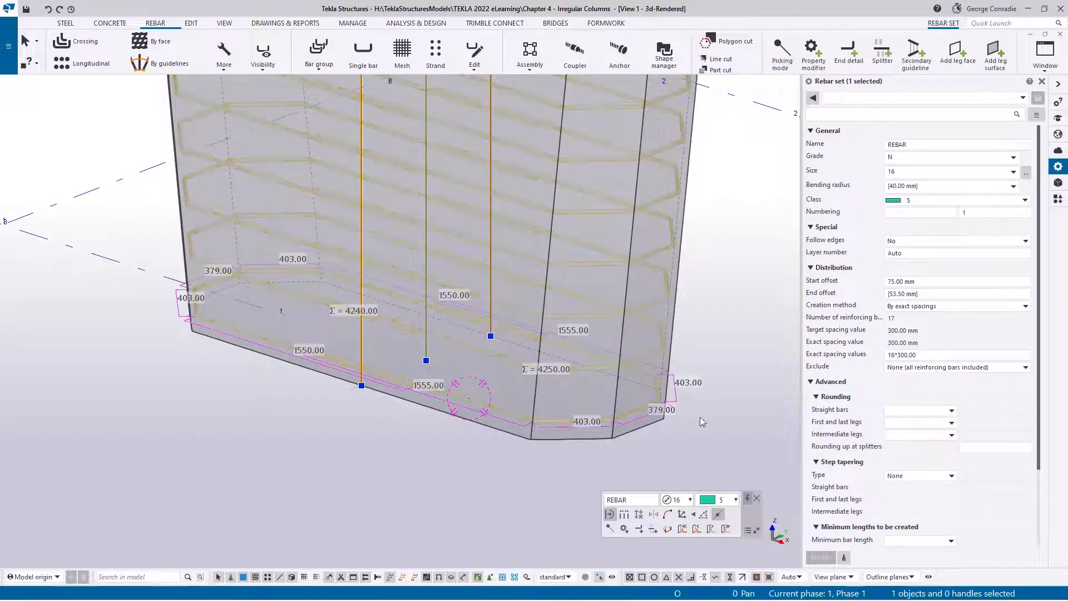
{"action": "scroll", "coordinate": [823, 464], "scroll_direction": "down", "scroll_amount": 3}
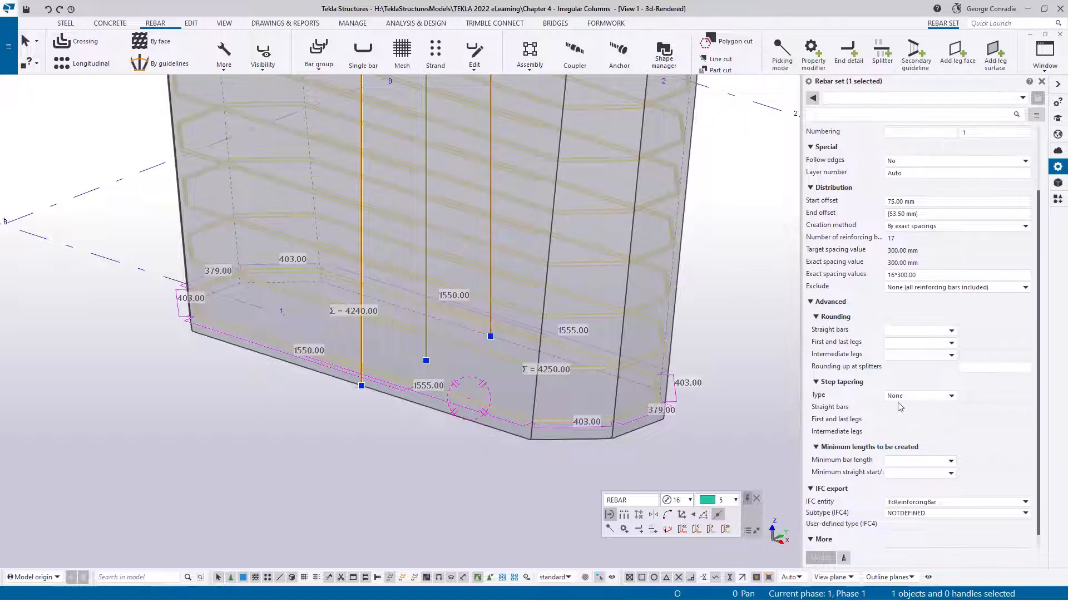
{"action": "left_click", "coordinate": [912, 396]}
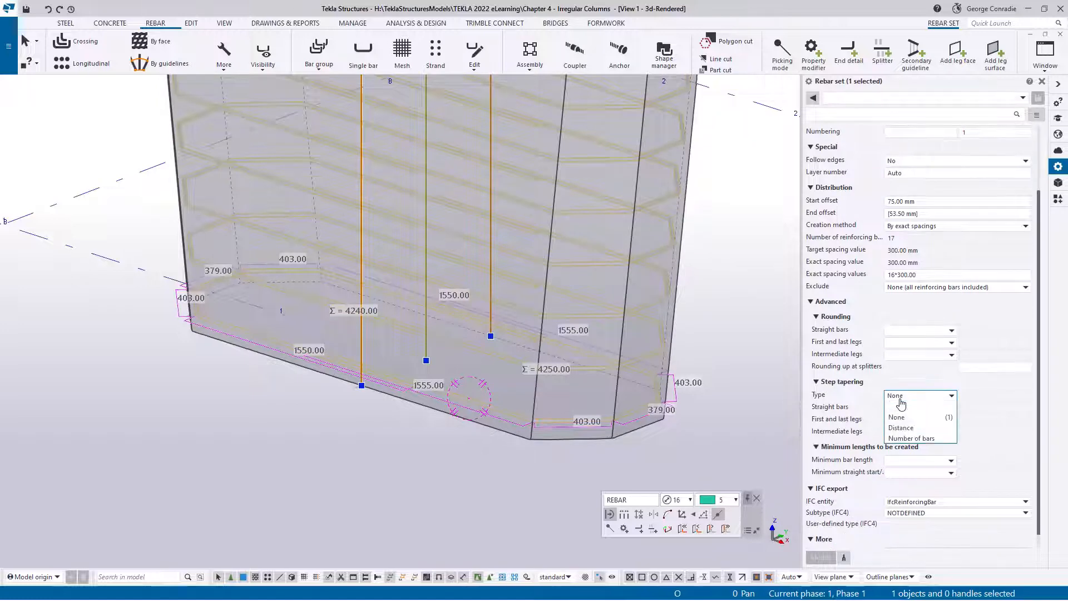
{"action": "left_click", "coordinate": [903, 428]}
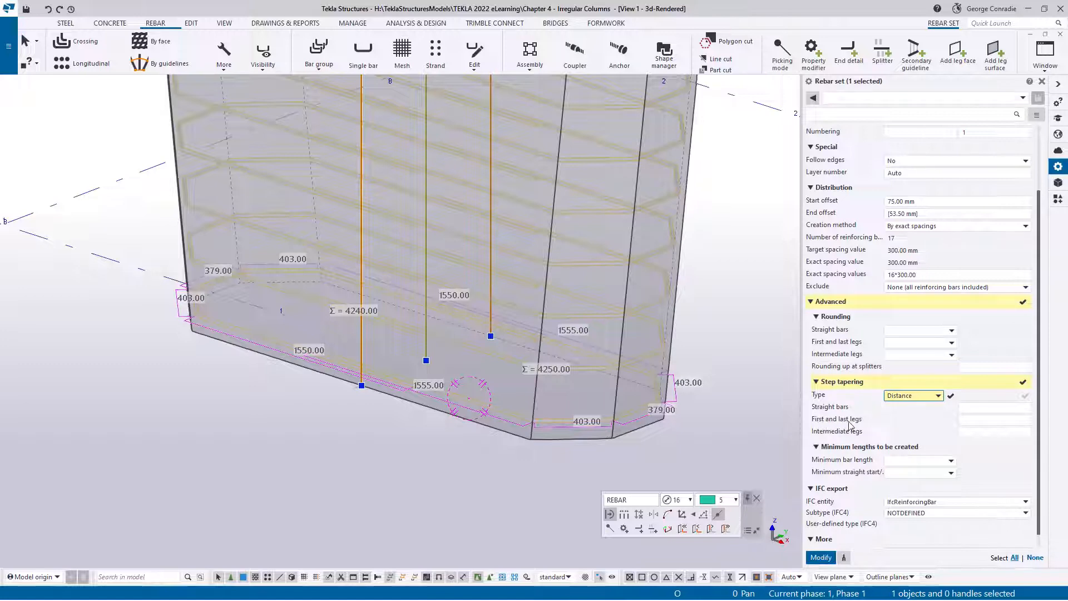
{"action": "left_click", "coordinate": [969, 420]}
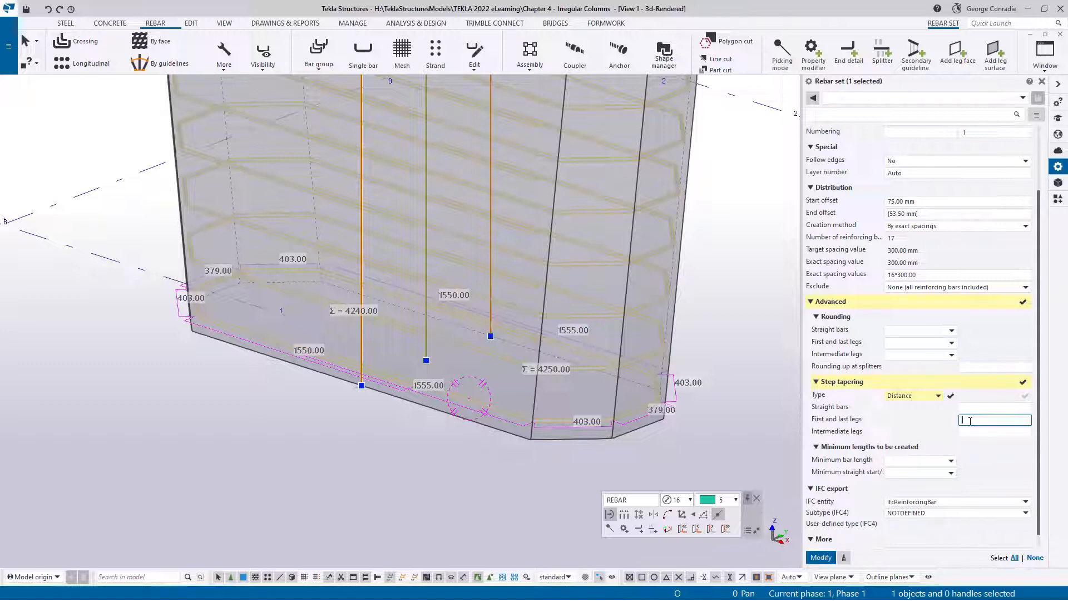
{"action": "type", "text": "50"}
{"action": "left_click", "coordinate": [821, 558]}
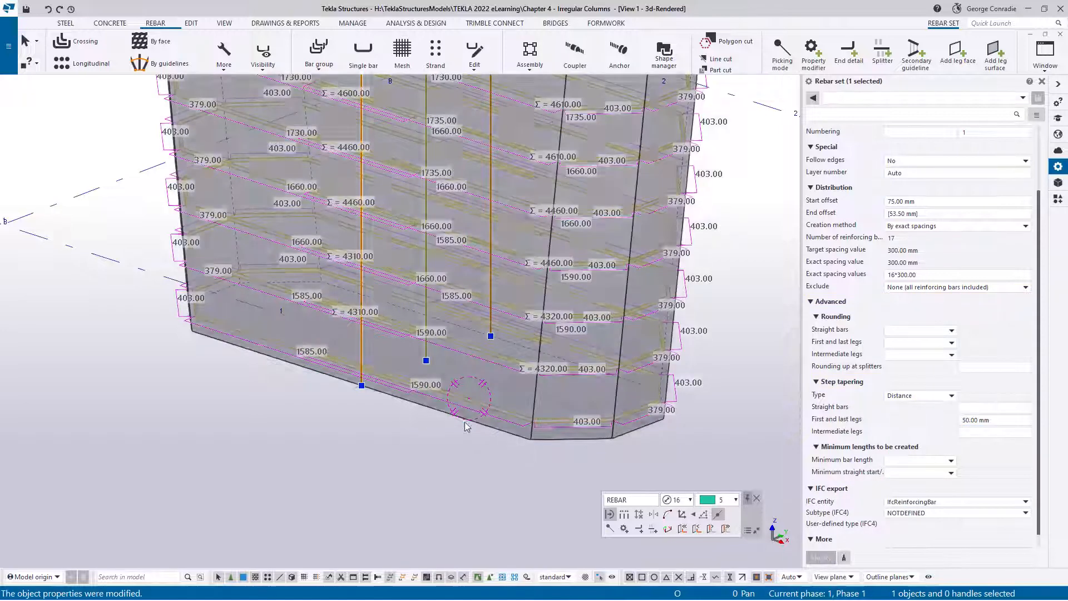
{"action": "left_click", "coordinate": [459, 434]}
- Examine the second column's step-tapered bars and their laps from the side, comparing bar lengths up the column
{"action": "mouse_move", "coordinate": [494, 411]}
{"action": "middle_mouse_down", "text": "ctrl"}
{"action": "mouse_move", "coordinate": [482, 471]}
{"action": "mouse_move", "coordinate": [562, 406]}
{"action": "middle_mouse_up", "text": "ctrl"}
{"action": "scroll", "coordinate": [483, 467], "scroll_direction": "down", "scroll_amount": 3}
{"action": "scroll", "coordinate": [560, 409], "scroll_direction": "down", "scroll_amount": 3}
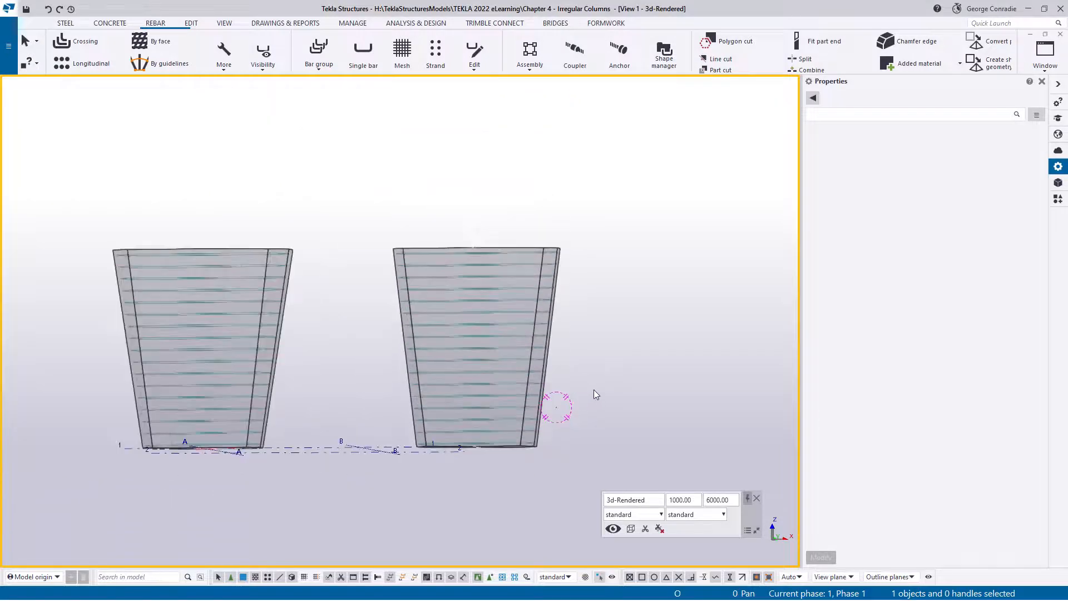
{"action": "scroll", "coordinate": [501, 384], "scroll_direction": "up", "scroll_amount": 3}
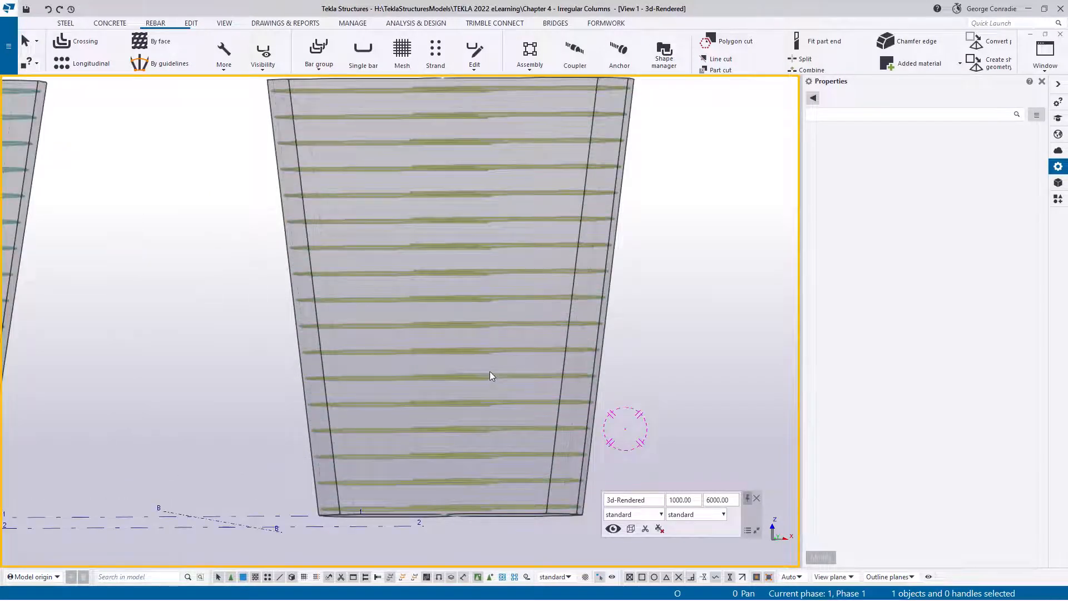
{"action": "scroll", "coordinate": [489, 368], "scroll_direction": "down", "scroll_amount": 3}
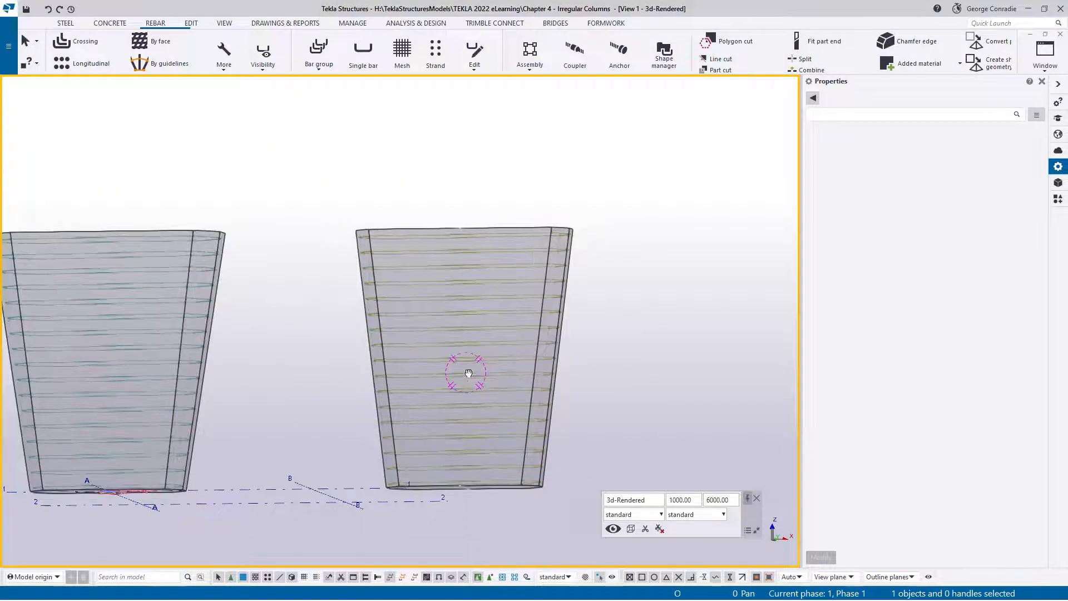
{"action": "middle_click_drag", "start_coordinate": [468, 373], "coordinate": [487, 379], "text": "ctrl"}
{"action": "scroll", "coordinate": [484, 447], "scroll_direction": "up", "scroll_amount": 3}
{"action": "scroll", "coordinate": [465, 492], "scroll_direction": "up", "scroll_amount": 2}
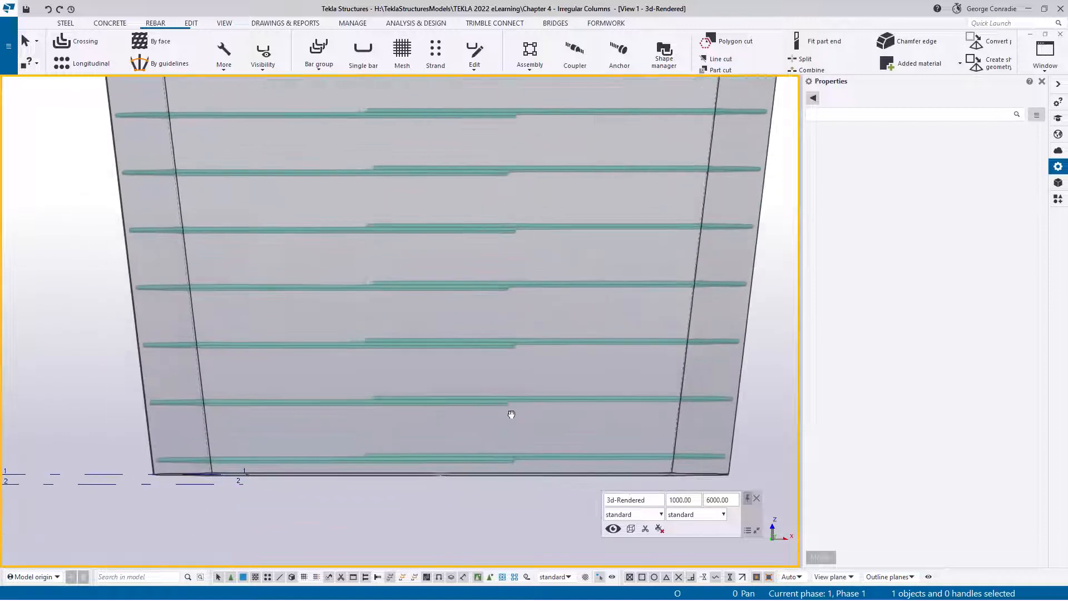
- Turn on color groups for the rebar sets to distinguish the bar groups by color
{"action": "left_click", "coordinate": [425, 459]}
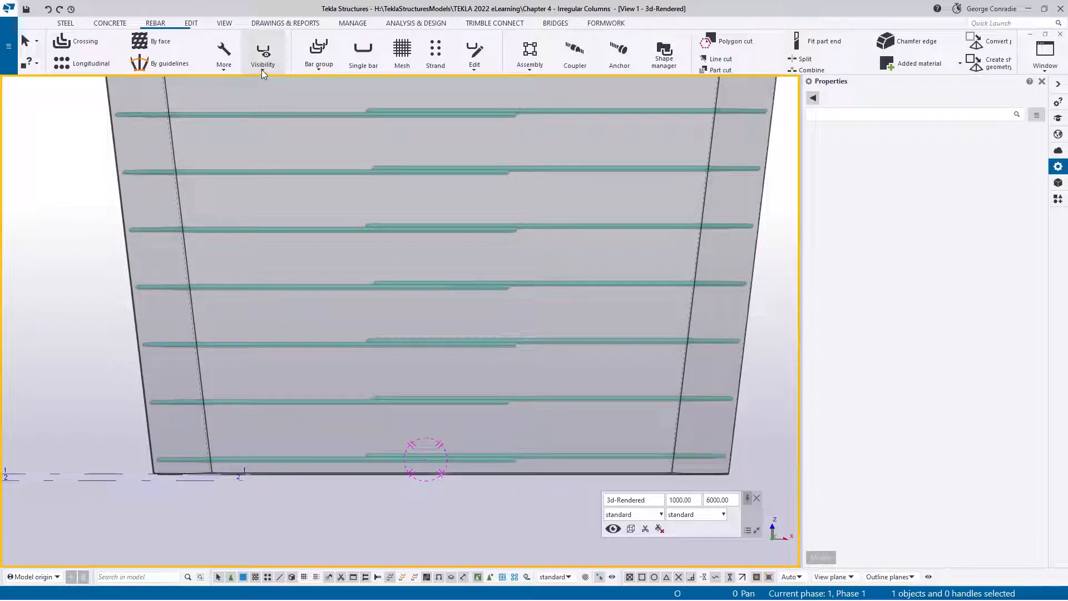
{"action": "left_click", "coordinate": [263, 68]}
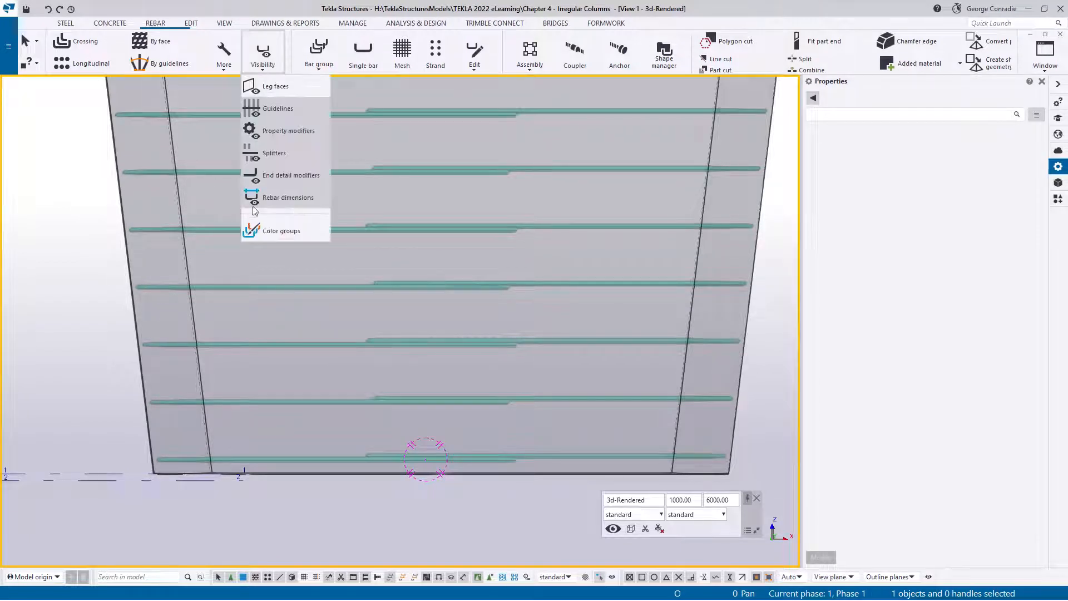
{"action": "left_click", "coordinate": [289, 232]}
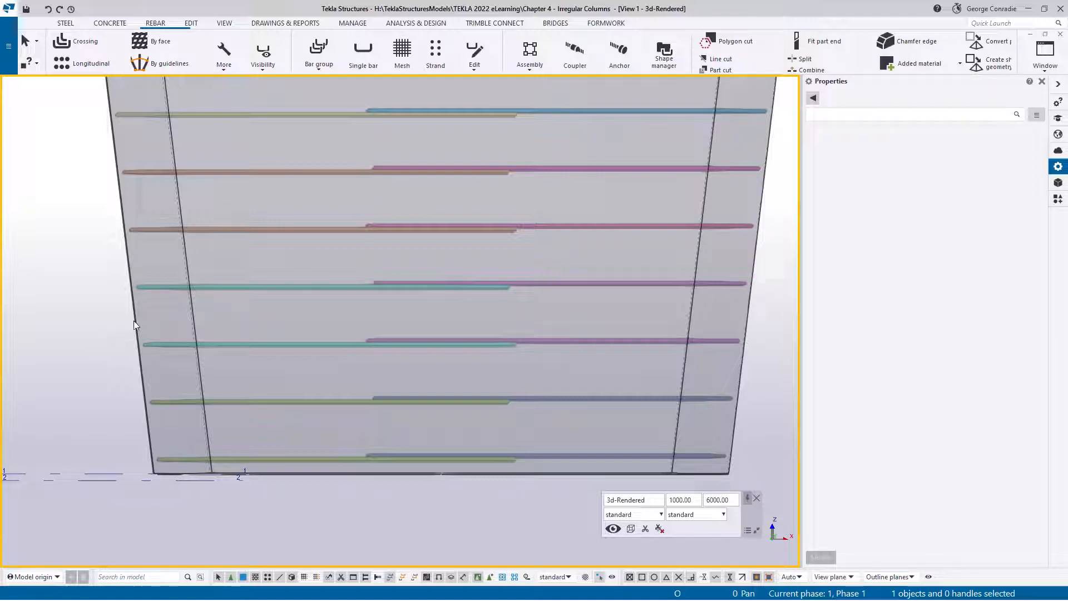
- Inquire the second column's crossing rebar set to read its bending list, close the report, and clear the selection
{"action": "left_click", "coordinate": [228, 288]}
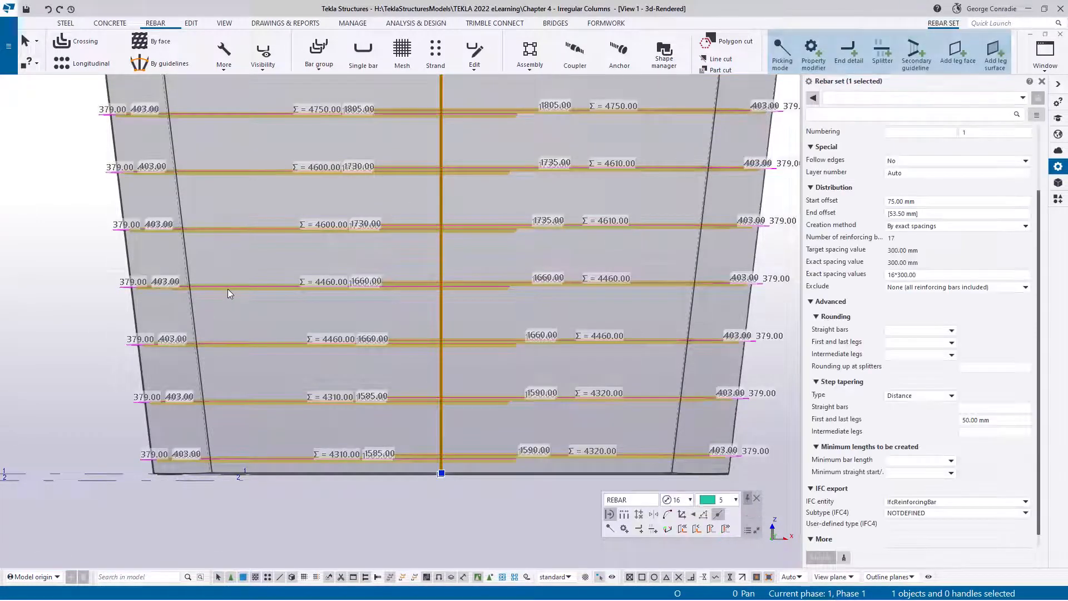
{"action": "right_click", "coordinate": [228, 288]}
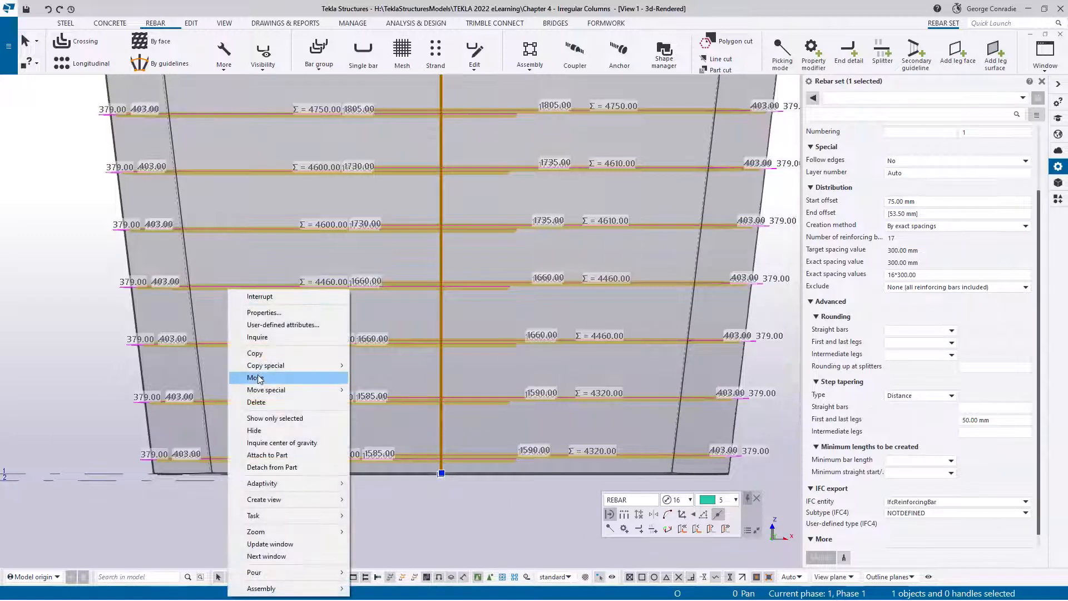
{"action": "left_click", "coordinate": [268, 339]}
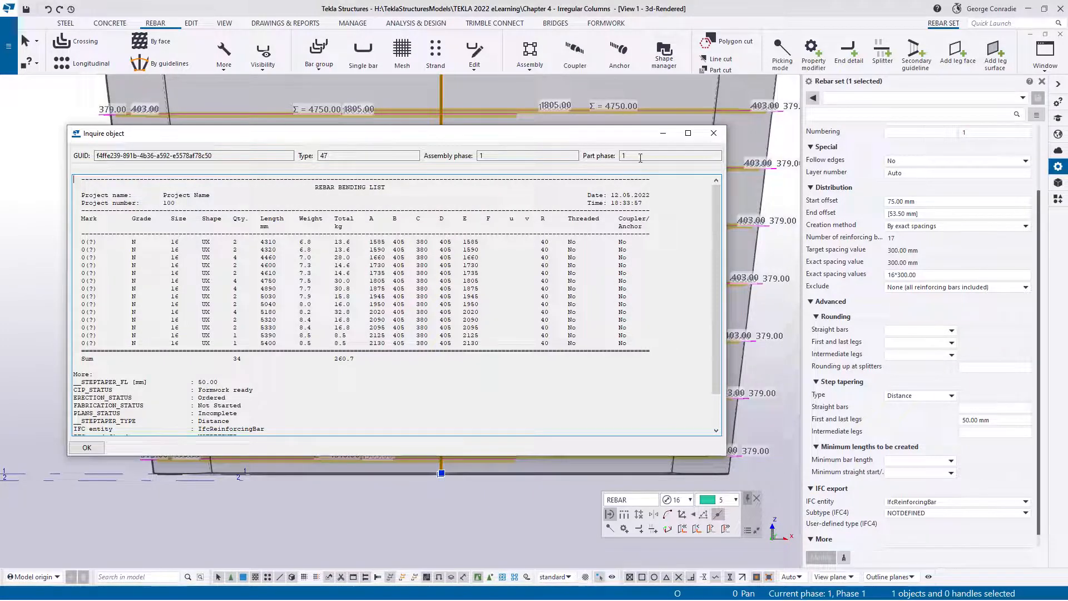
{"action": "left_click", "coordinate": [714, 133]}
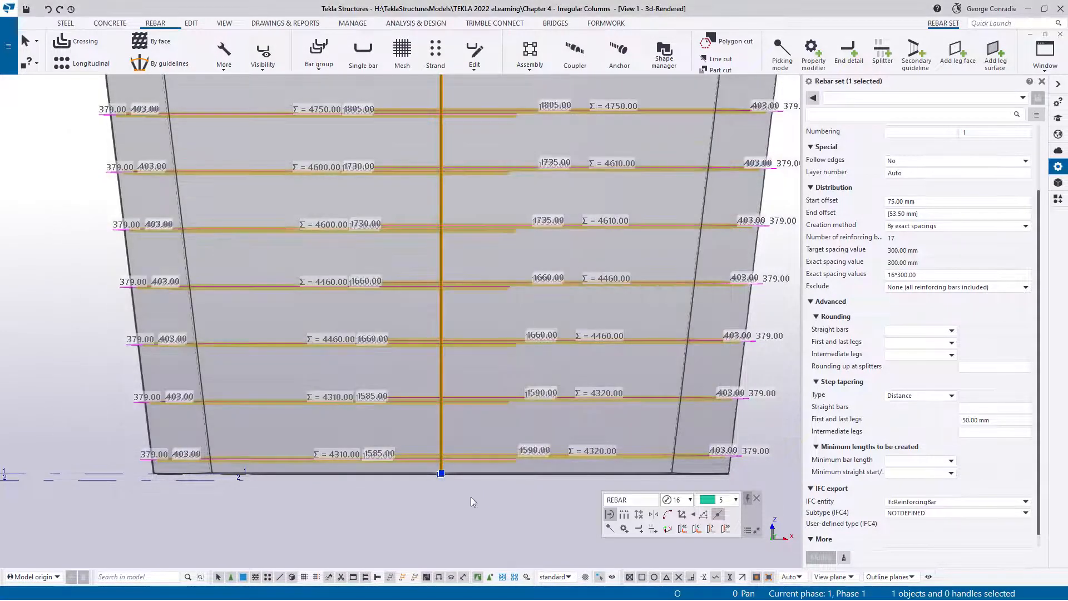
{"action": "left_click", "coordinate": [470, 496]}
- Set the step tapering distance for the crossing set's first and last legs to 300 mm, apply it, and clear the selection
{"action": "scroll", "coordinate": [492, 414], "scroll_direction": "down", "scroll_amount": 2}
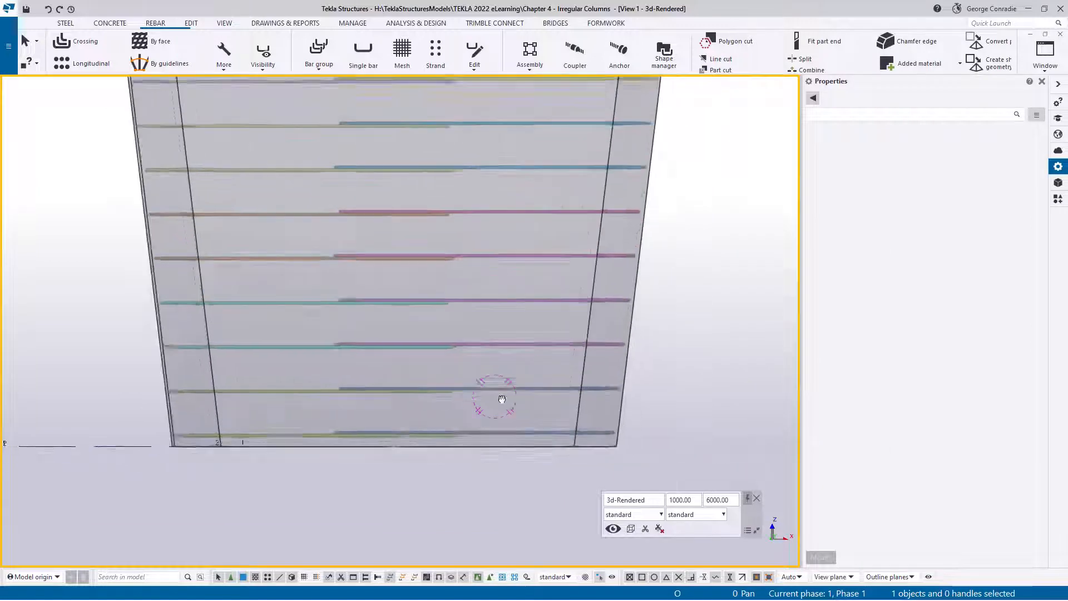
{"action": "middle_click_drag", "start_coordinate": [397, 386], "coordinate": [412, 452], "text": "ctrl"}
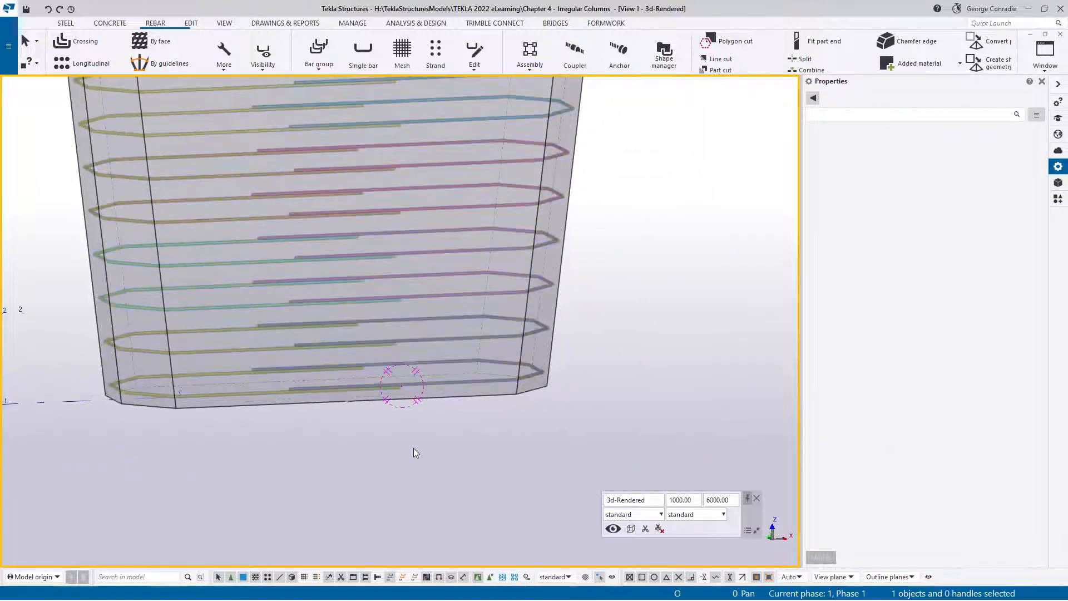
{"action": "left_click", "coordinate": [442, 384]}
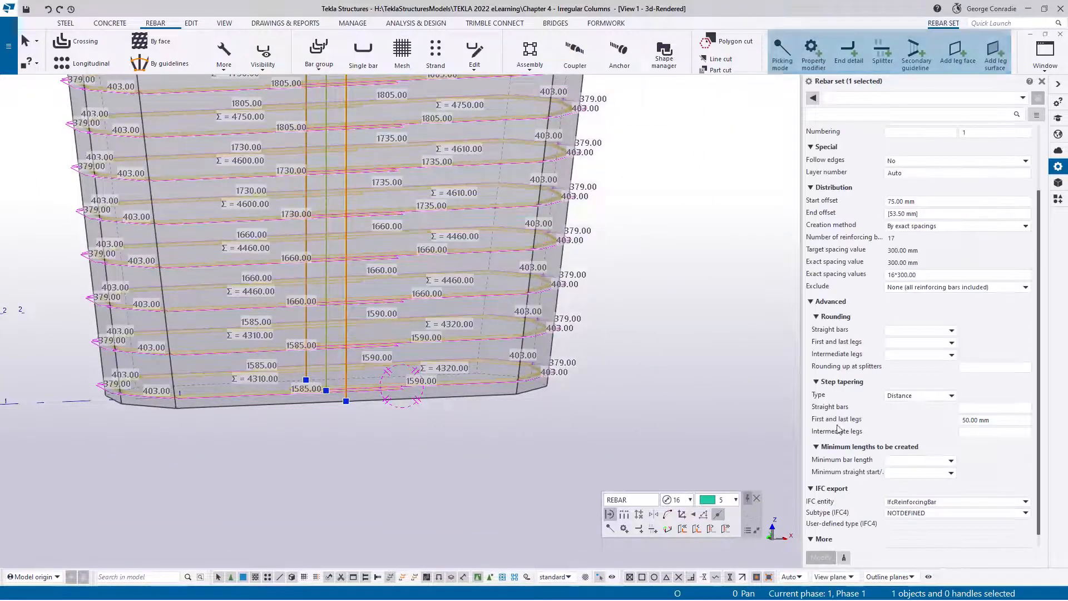
{"action": "left_click", "coordinate": [979, 420]}
{"action": "type", "text": "3"}
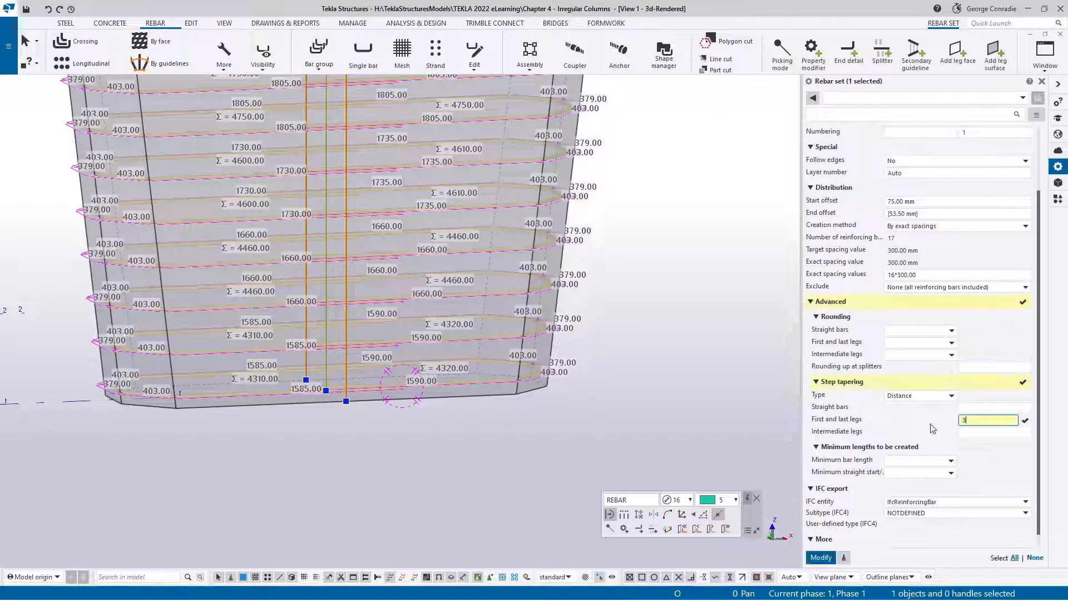
{"action": "type", "text": "00"}
{"action": "key", "text": "Return"}
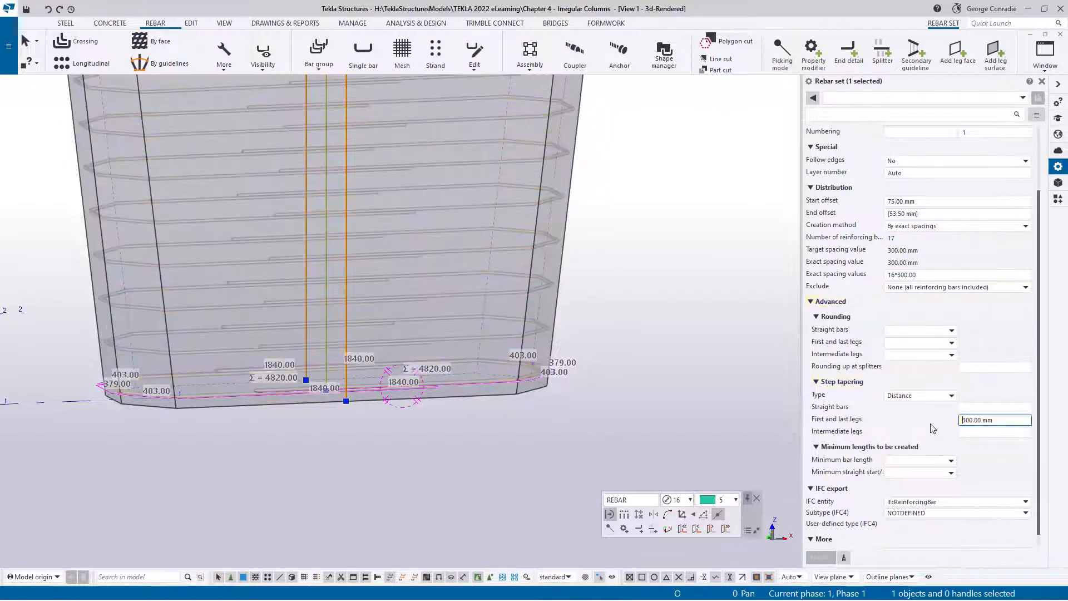
{"action": "left_click", "coordinate": [485, 455]}
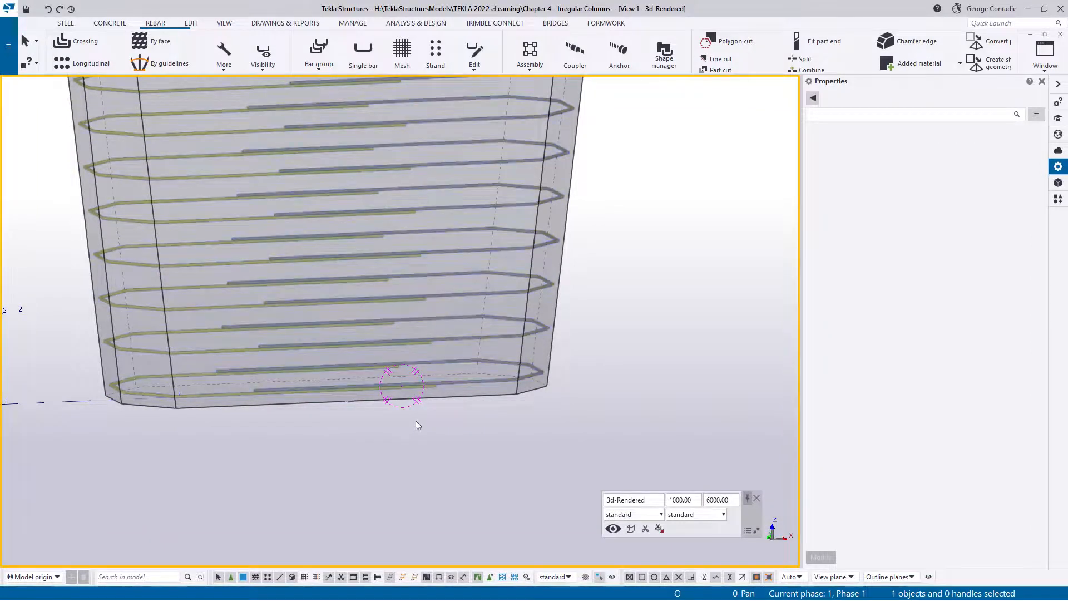
- Examine the color groups along the column's full height, inquire the re-tapered rebar set's bending list, close the report, and deselect the set
{"action": "middle_click_drag", "start_coordinate": [419, 427], "coordinate": [383, 434], "text": "ctrl"}
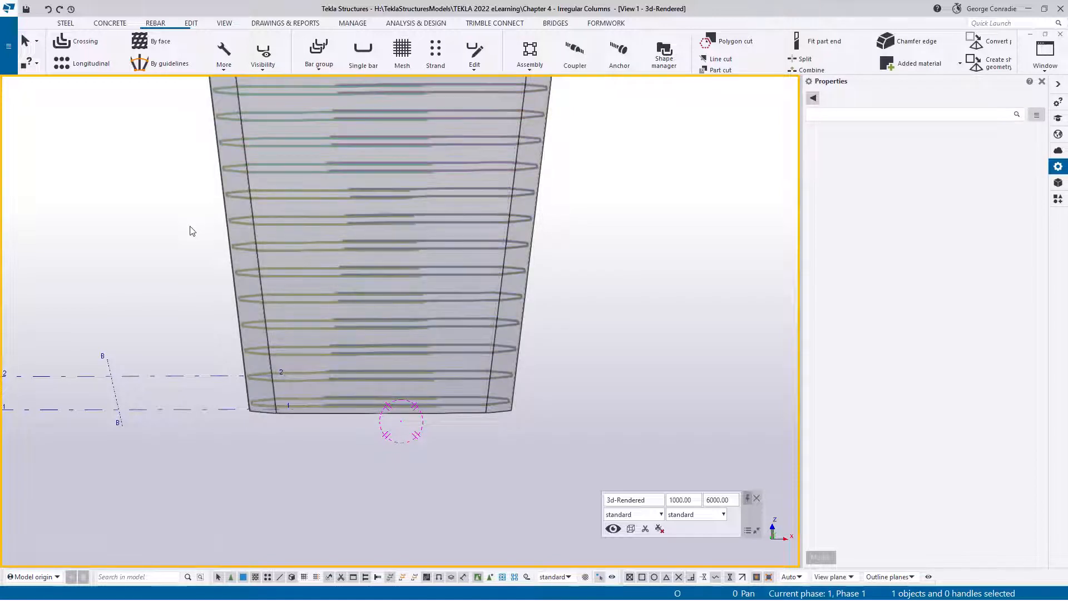
{"action": "middle_click_drag", "start_coordinate": [189, 226], "coordinate": [199, 377]}
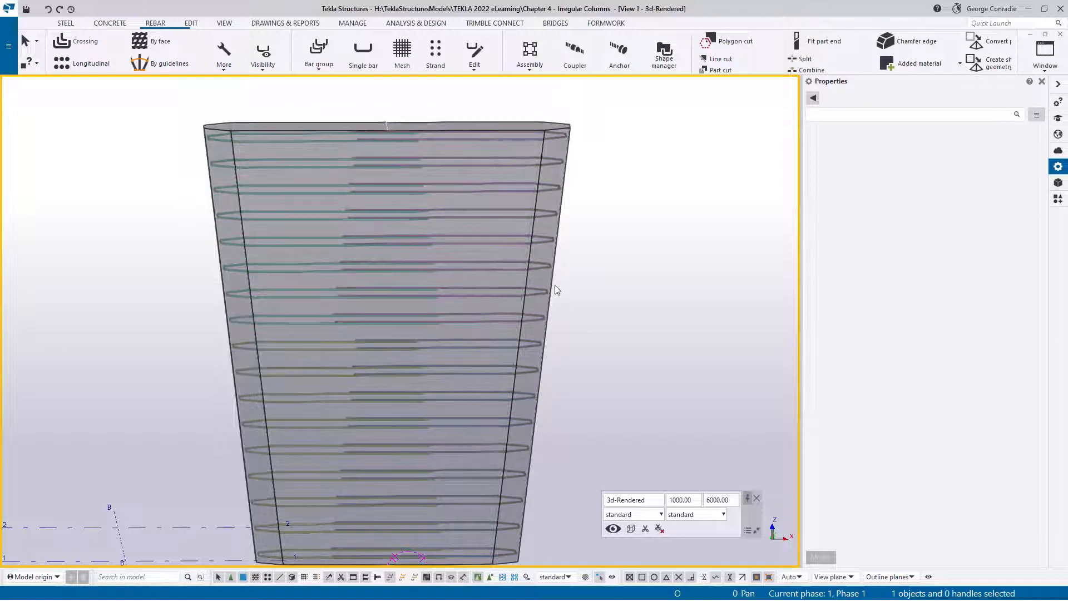
{"action": "middle_click_drag", "start_coordinate": [513, 496], "coordinate": [529, 442]}
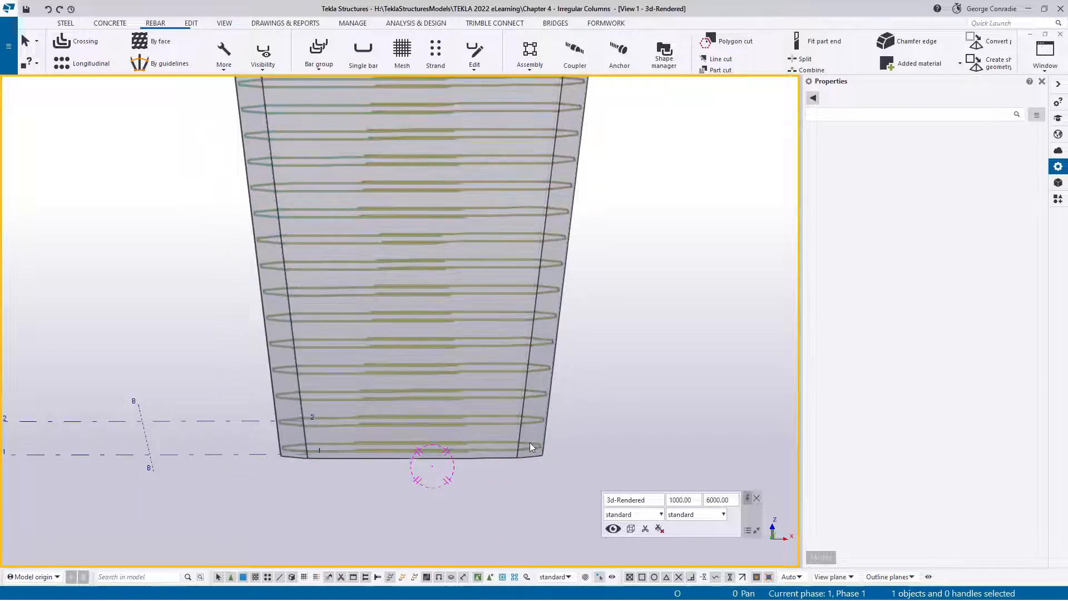
{"action": "scroll", "coordinate": [552, 442], "scroll_direction": "up", "scroll_amount": 3}
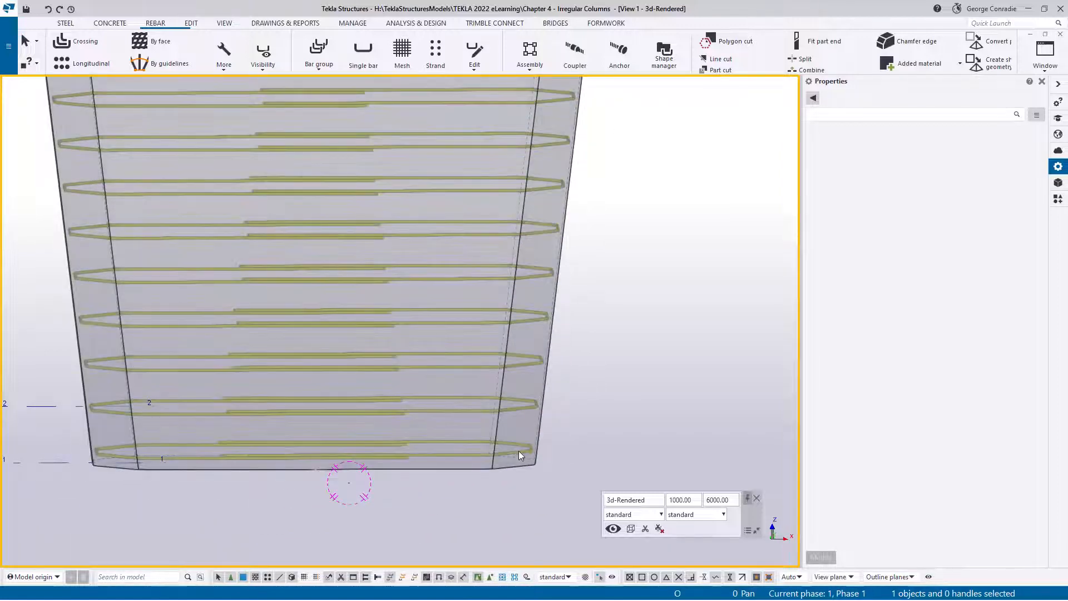
{"action": "left_click", "coordinate": [519, 451]}
{"action": "right_click", "coordinate": [518, 450]}
{"action": "left_click", "coordinate": [549, 191]}
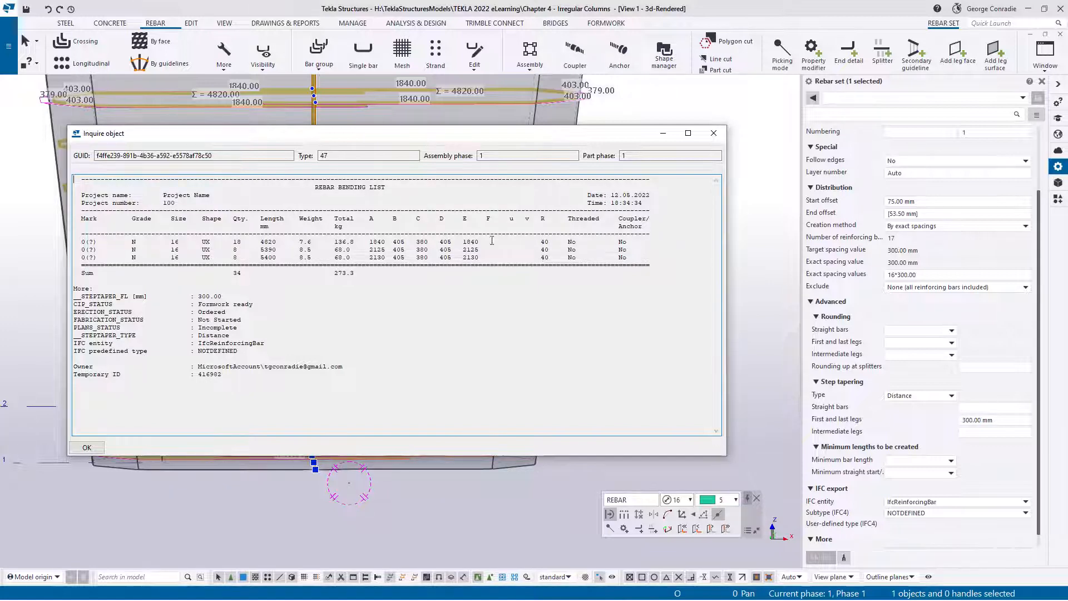
{"action": "left_click", "coordinate": [713, 133]}
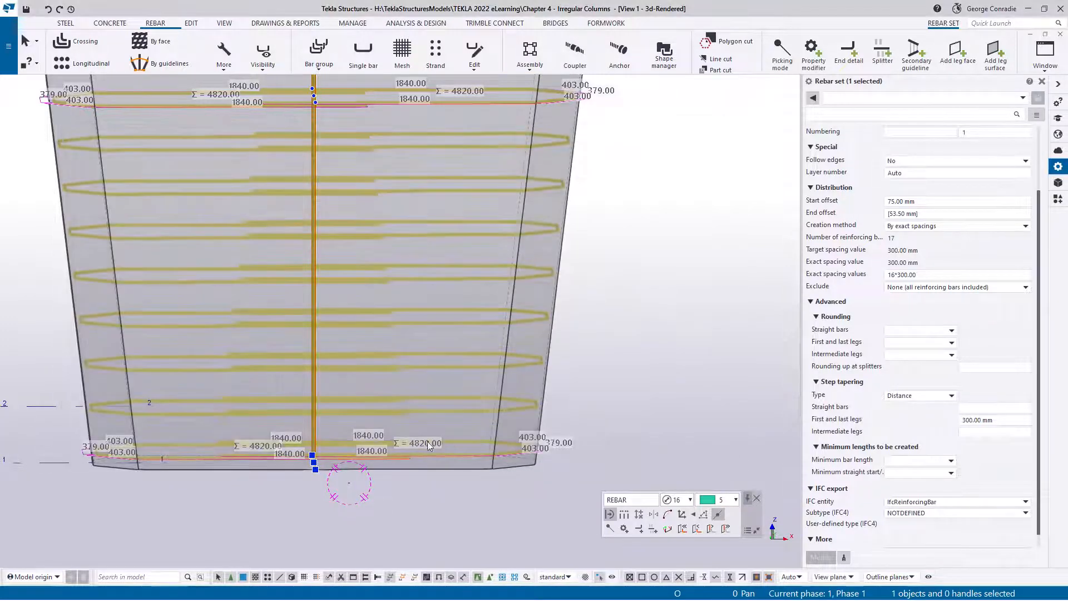
{"action": "left_click", "coordinate": [382, 487]}
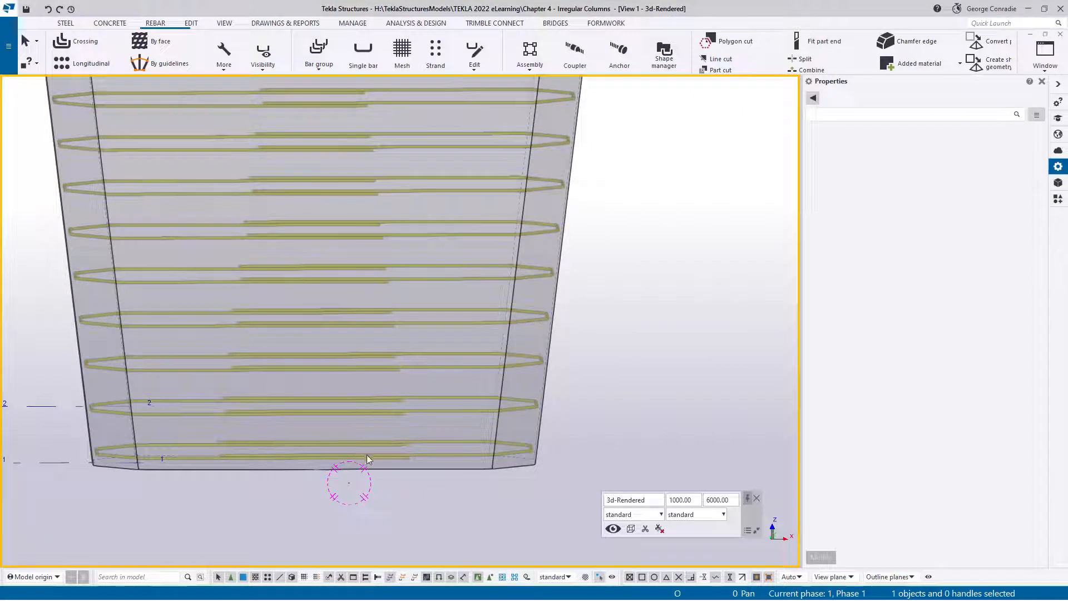
- Set the step tapering distance for the crossing rebar set's first and last legs to 150 mm, apply it, and clear the selection
{"action": "middle_click_drag", "start_coordinate": [369, 454], "coordinate": [501, 427], "text": "ctrl"}
{"action": "scroll", "coordinate": [501, 422], "scroll_direction": "up", "scroll_amount": 5}
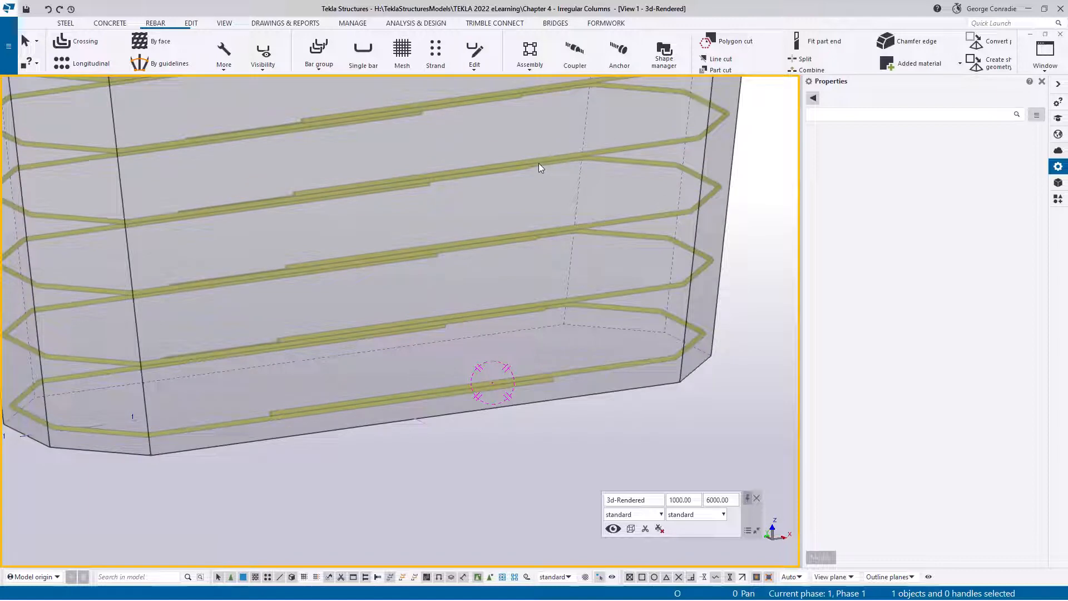
{"action": "left_click", "coordinate": [506, 308]}
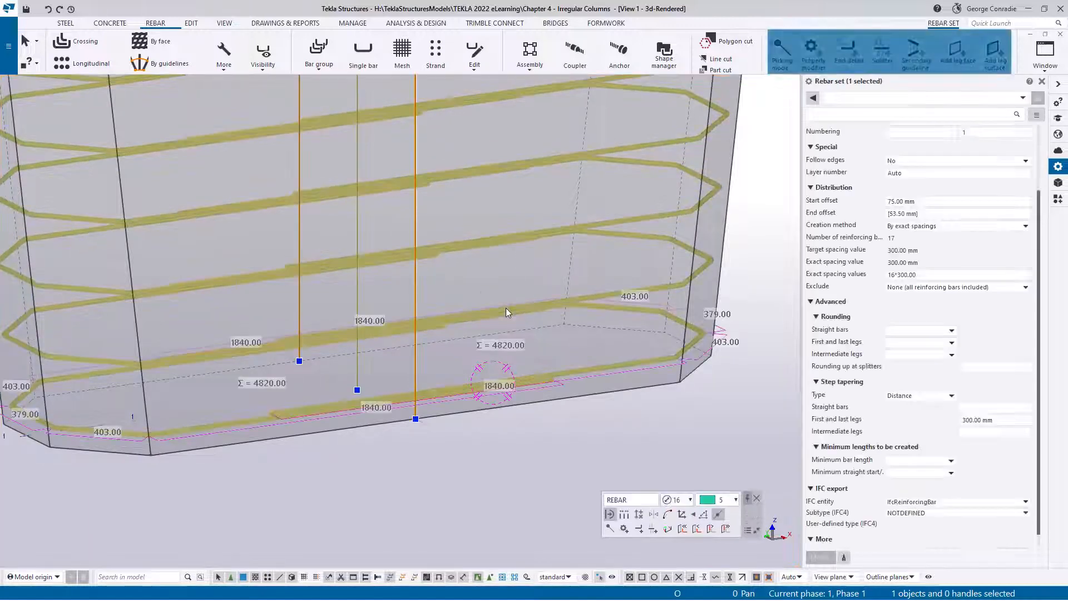
{"action": "left_click", "coordinate": [1005, 421]}
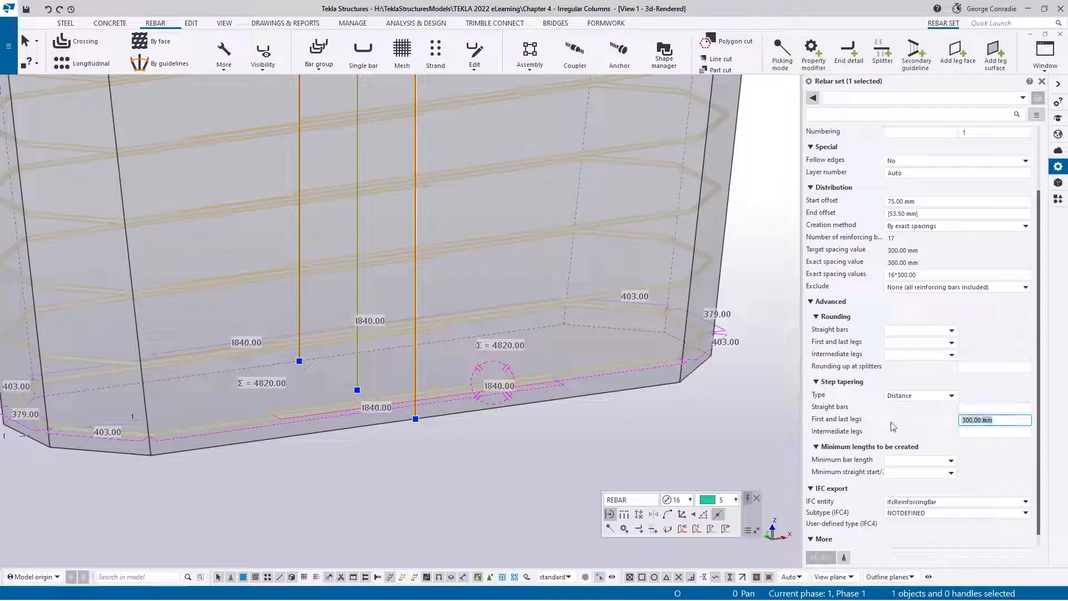
{"action": "type", "text": "150"}
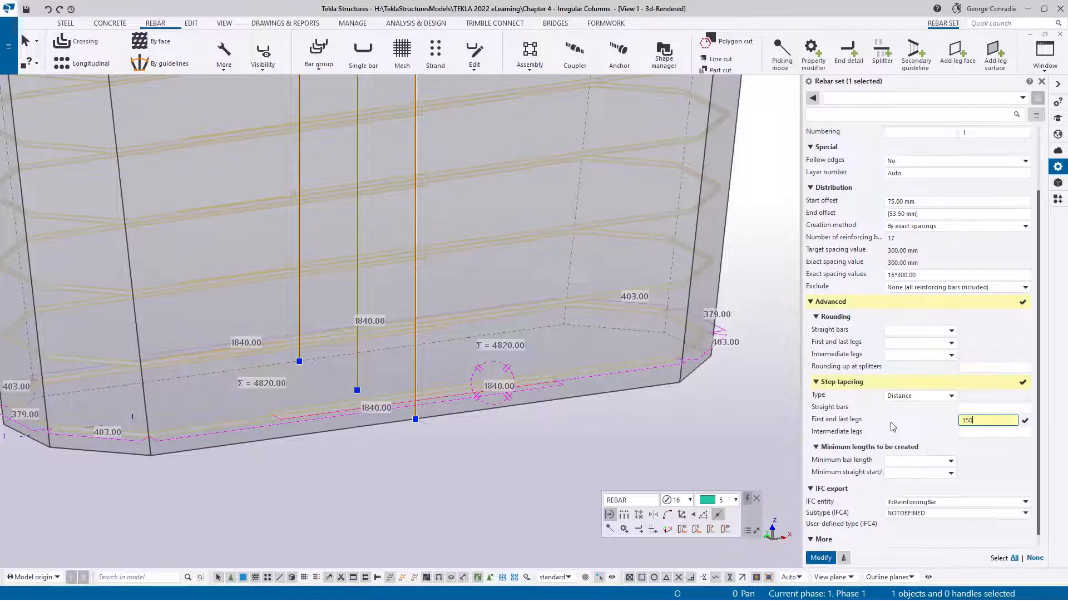
{"action": "key", "text": "Return"}
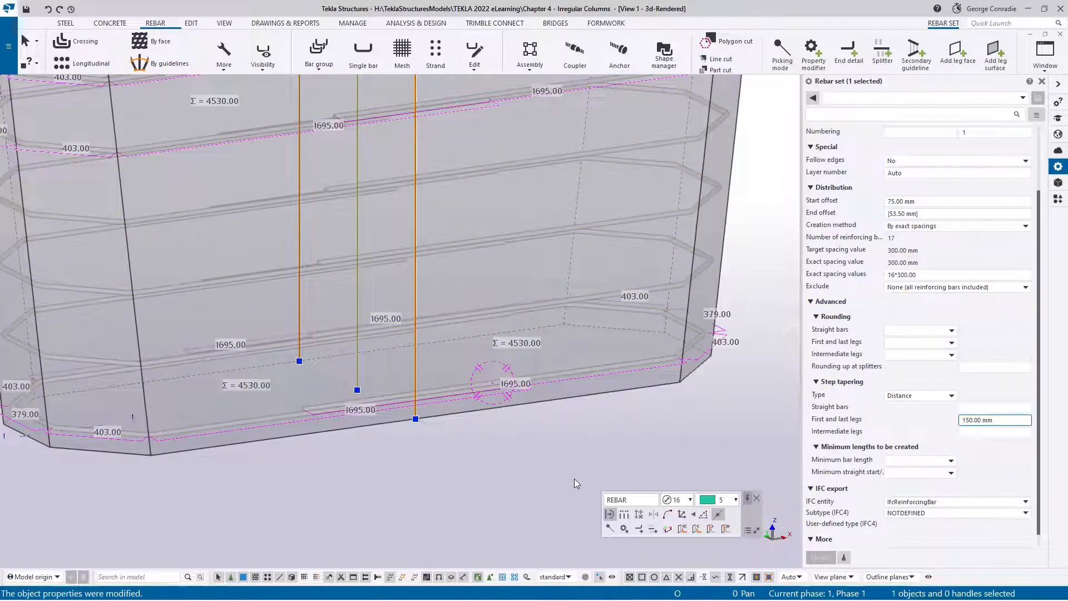
{"action": "left_click", "coordinate": [526, 465]}
- Examine the color groups of the re-tapered crossing bars from the second column's base to its top
{"action": "scroll", "coordinate": [525, 464], "scroll_direction": "down", "scroll_amount": 3}
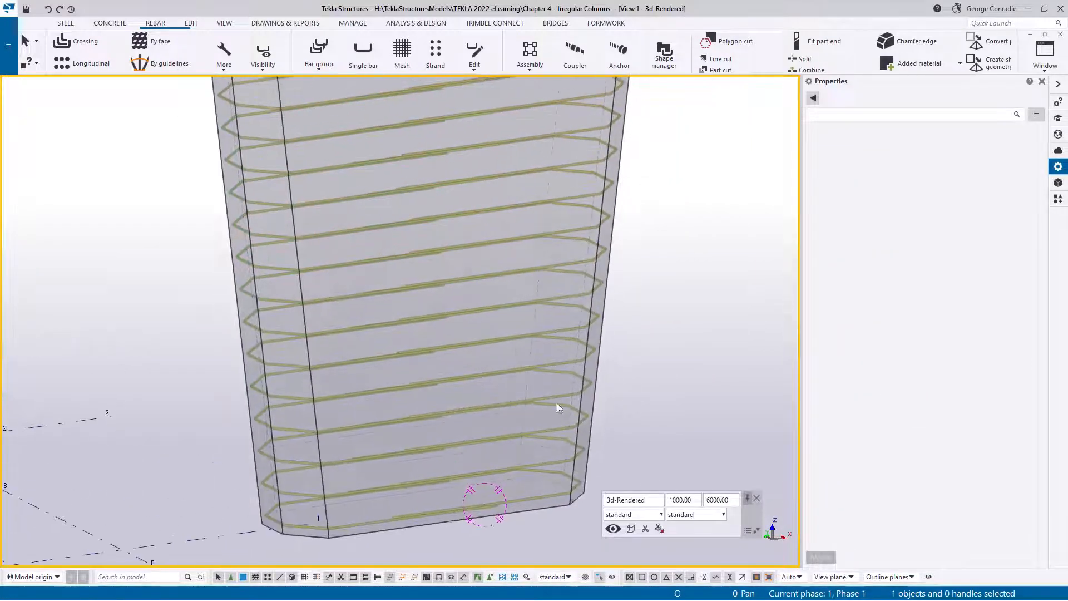
{"action": "scroll", "coordinate": [626, 338], "scroll_direction": "down", "scroll_amount": 2}
{"action": "middle_click_drag", "start_coordinate": [626, 338], "coordinate": [631, 359]}
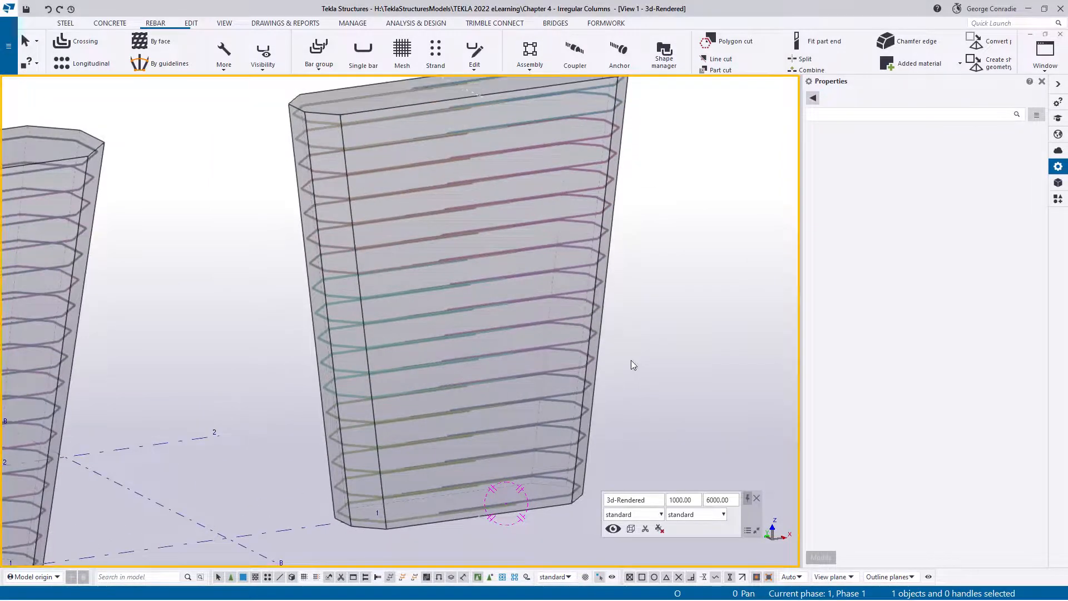
{"action": "scroll", "coordinate": [476, 471], "scroll_direction": "up", "scroll_amount": 4}
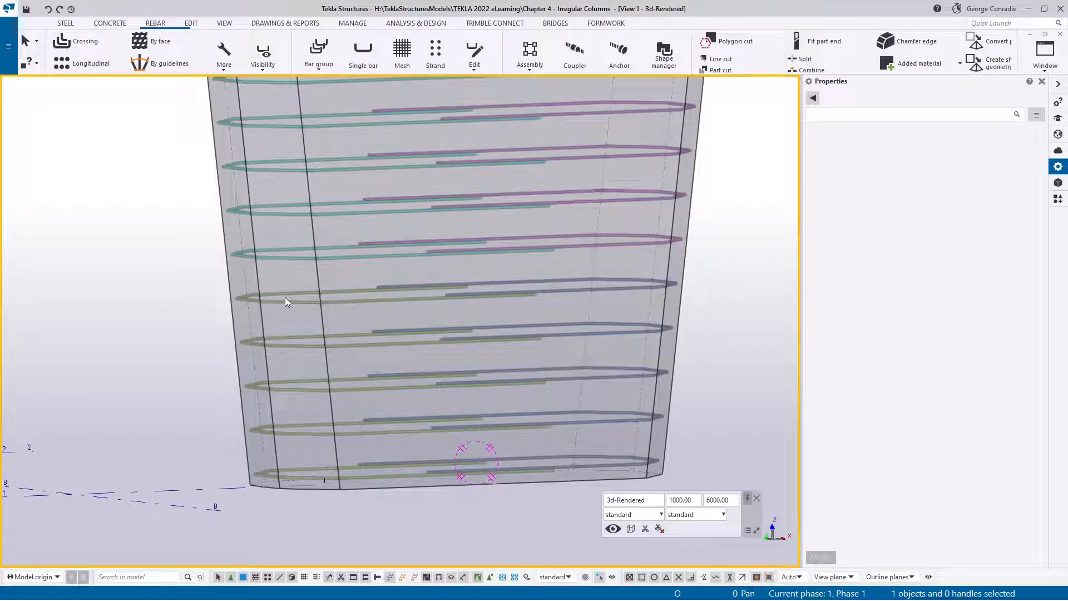
{"action": "scroll", "coordinate": [589, 352], "scroll_direction": "down", "scroll_amount": 2}
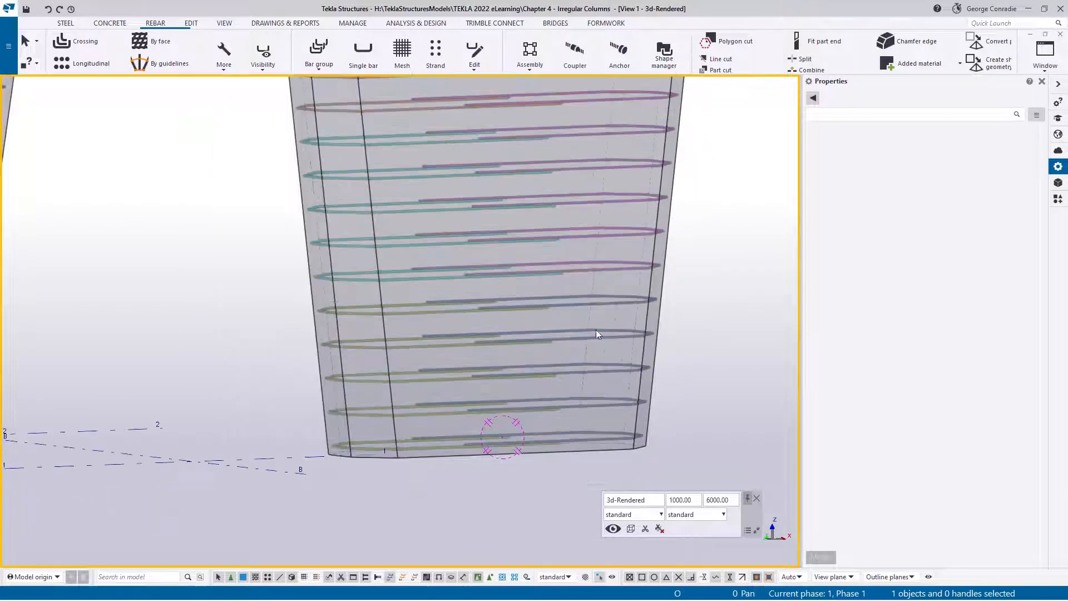
{"action": "middle_click_drag", "start_coordinate": [596, 329], "coordinate": [592, 426]}
{"action": "middle_click_drag", "start_coordinate": [621, 278], "coordinate": [612, 398]}
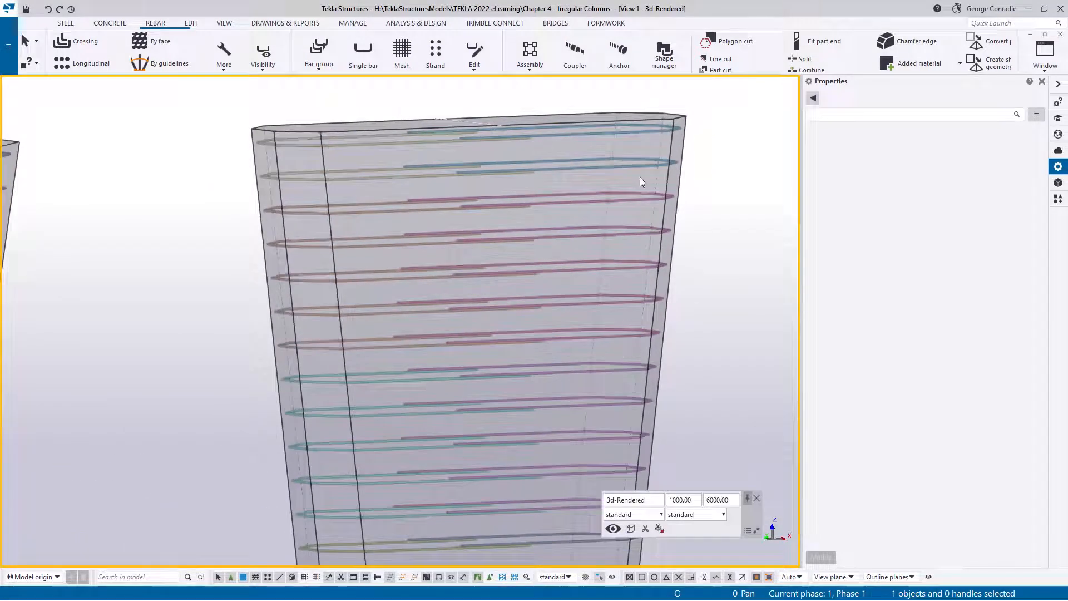
- Inquire the second column's crossing rebar set to read its bending list, close the report, and deselect the set
{"action": "left_click", "coordinate": [636, 266]}
{"action": "right_click", "coordinate": [636, 266]}
{"action": "left_click", "coordinate": [662, 316]}
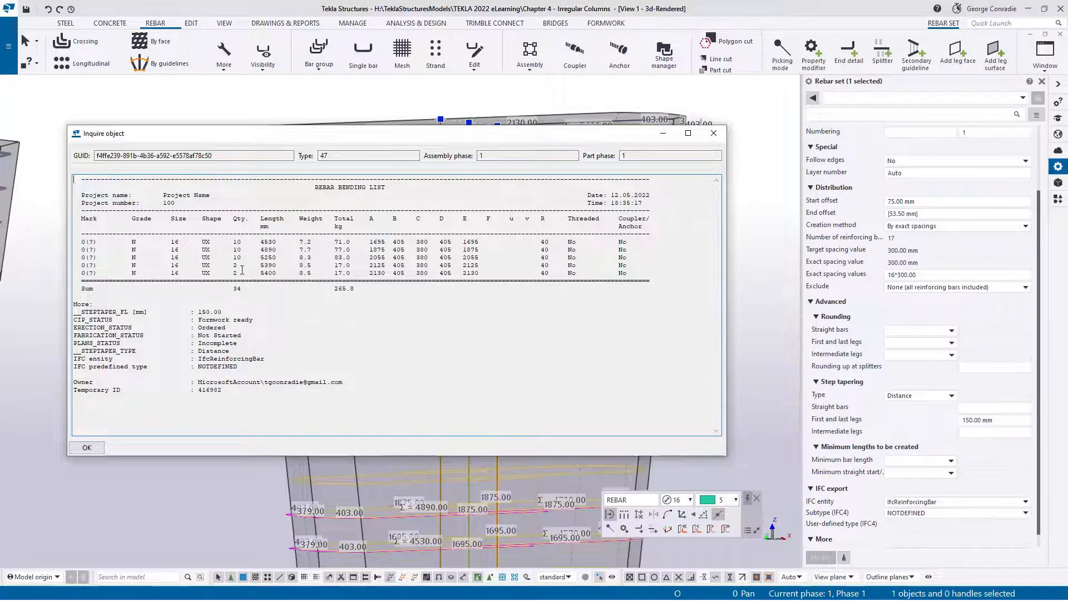
{"action": "left_click", "coordinate": [711, 135]}
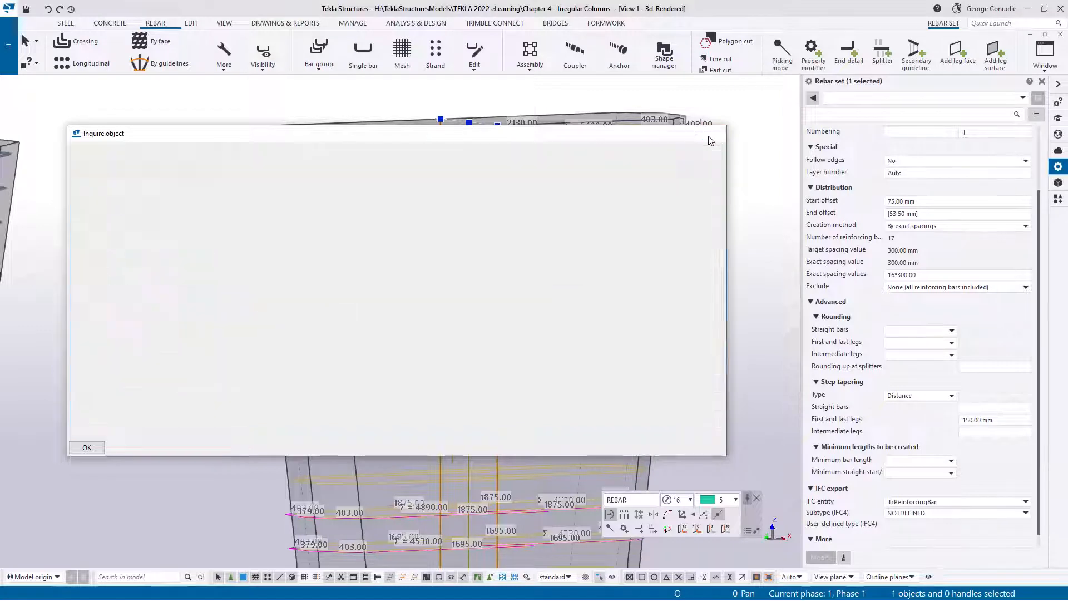
{"action": "left_click", "coordinate": [726, 203]}
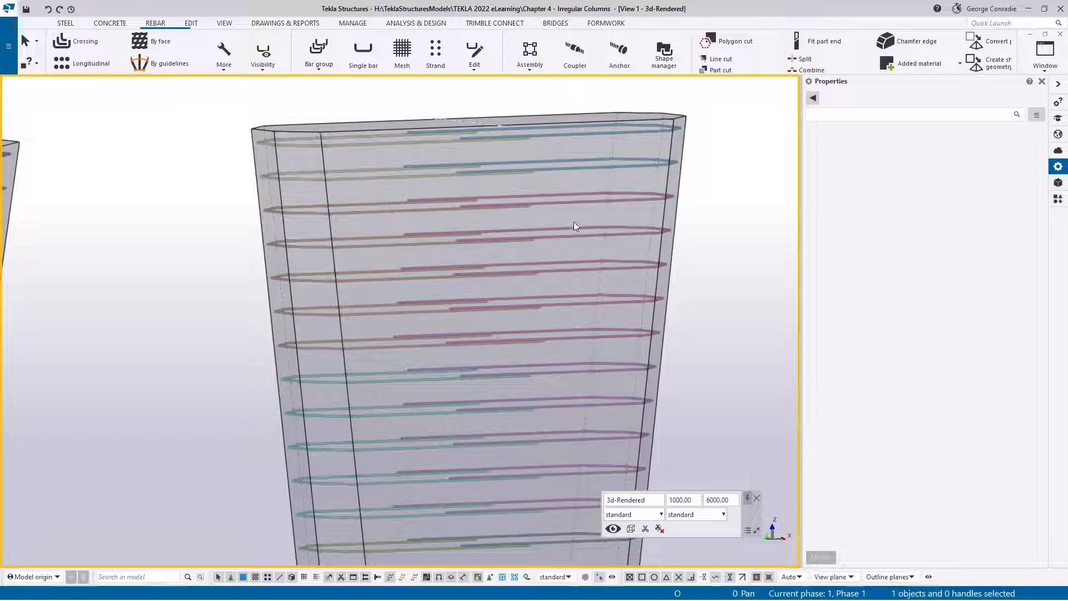
- Delete the crossing rebar set from the second column
{"action": "middle_click_drag", "start_coordinate": [470, 381], "coordinate": [553, 258]}
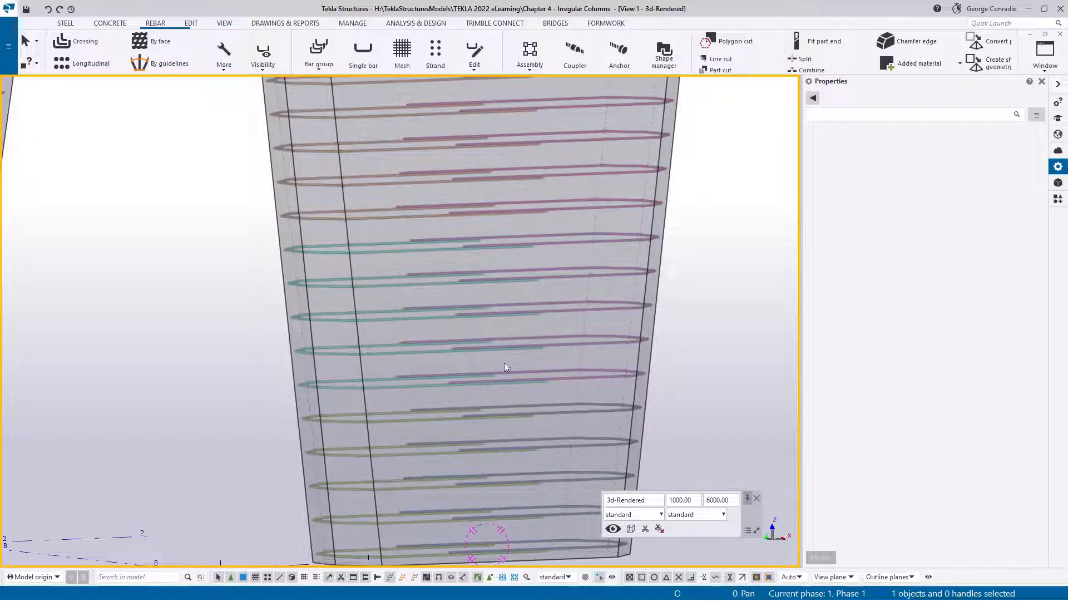
{"action": "middle_click_drag", "start_coordinate": [389, 377], "coordinate": [448, 241]}
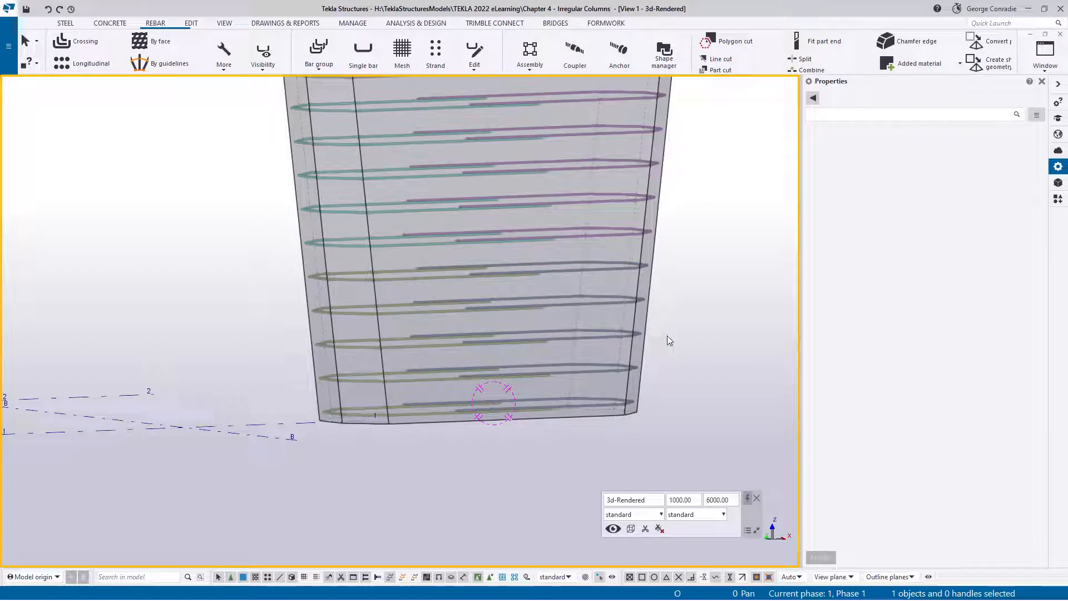
{"action": "scroll", "coordinate": [665, 340], "scroll_direction": "down", "scroll_amount": 3}
{"action": "middle_click_drag", "start_coordinate": [666, 336], "coordinate": [645, 362]}
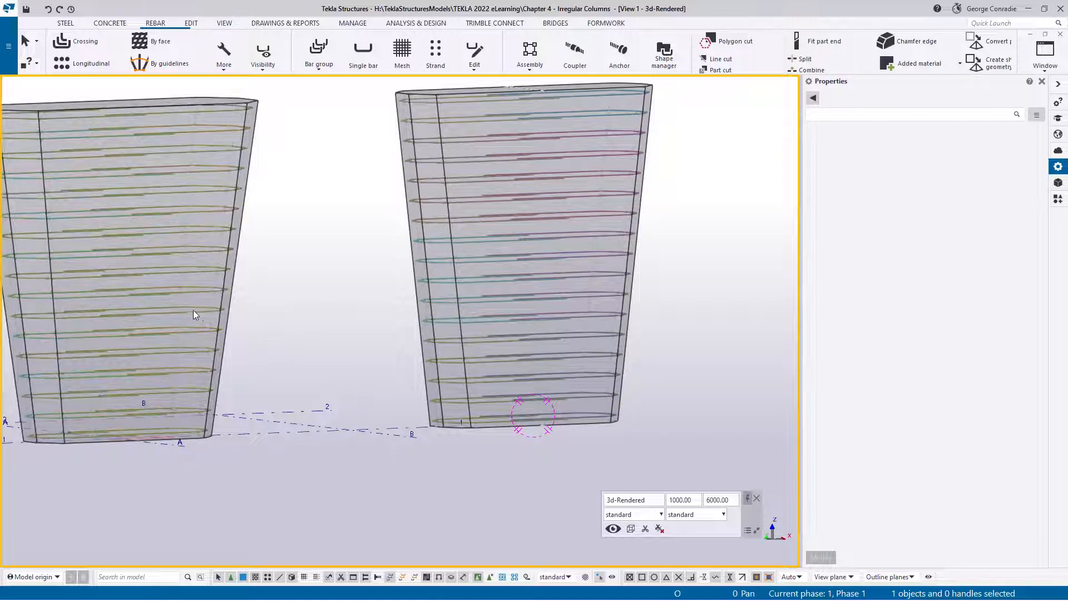
{"action": "left_click", "coordinate": [499, 340]}
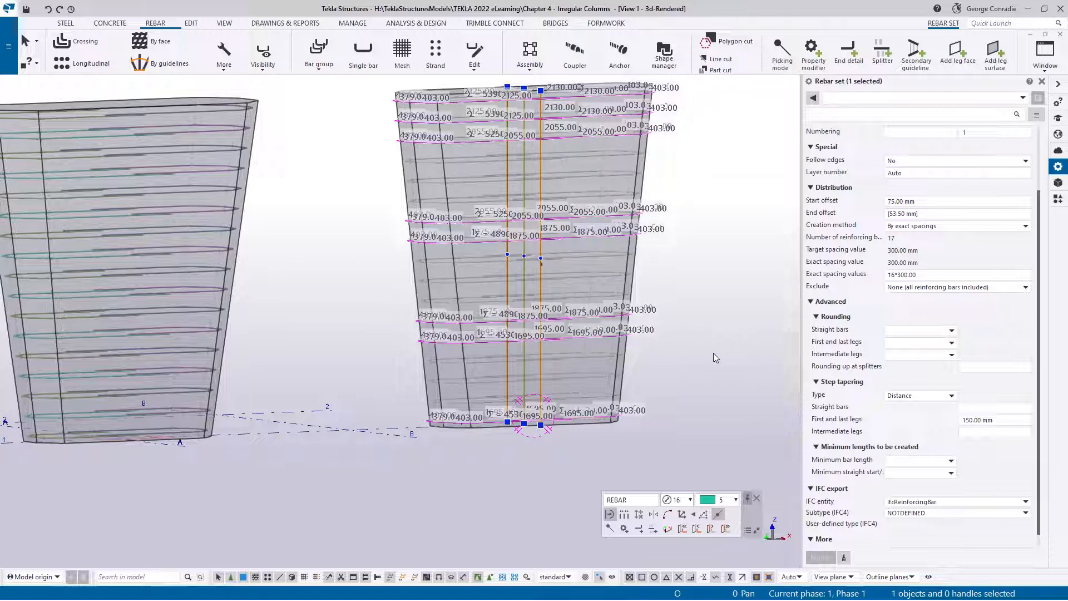
{"action": "key", "text": "Delete"}
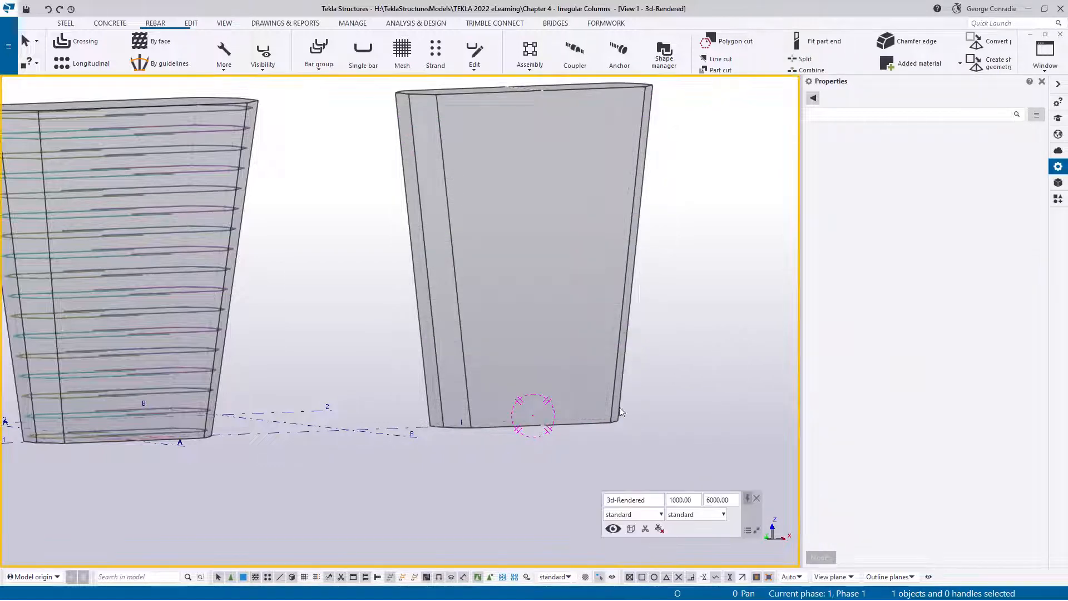
- Delete the leftover construction geometry at the middle of the second column's bottom and top ends
{"action": "scroll", "coordinate": [550, 445], "scroll_direction": "up", "scroll_amount": 3}
{"action": "middle_click_drag", "start_coordinate": [548, 443], "coordinate": [550, 457], "text": "ctrl"}
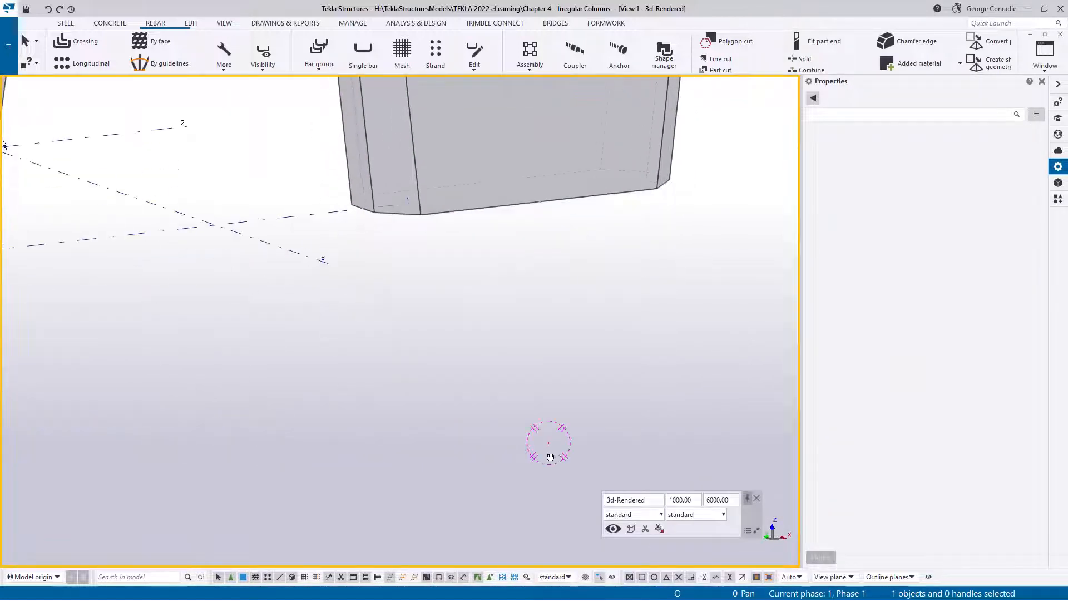
{"action": "left_click", "coordinate": [514, 194]}
{"action": "key", "text": "Delete"}
{"action": "middle_click_drag", "start_coordinate": [513, 208], "coordinate": [530, 441]}
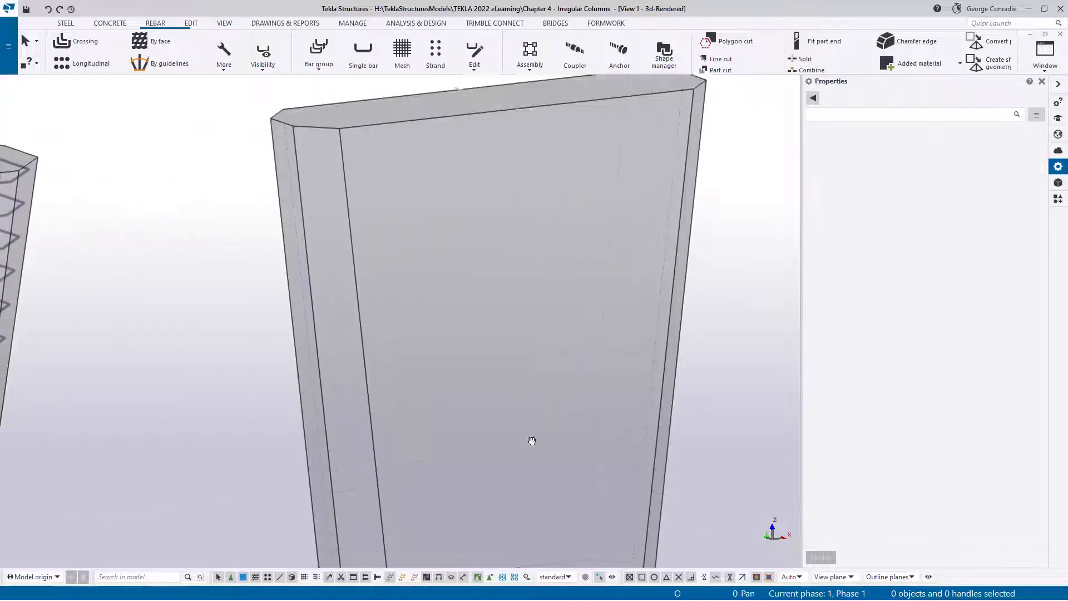
{"action": "left_click", "coordinate": [483, 134]}
{"action": "key", "text": "Delete"}
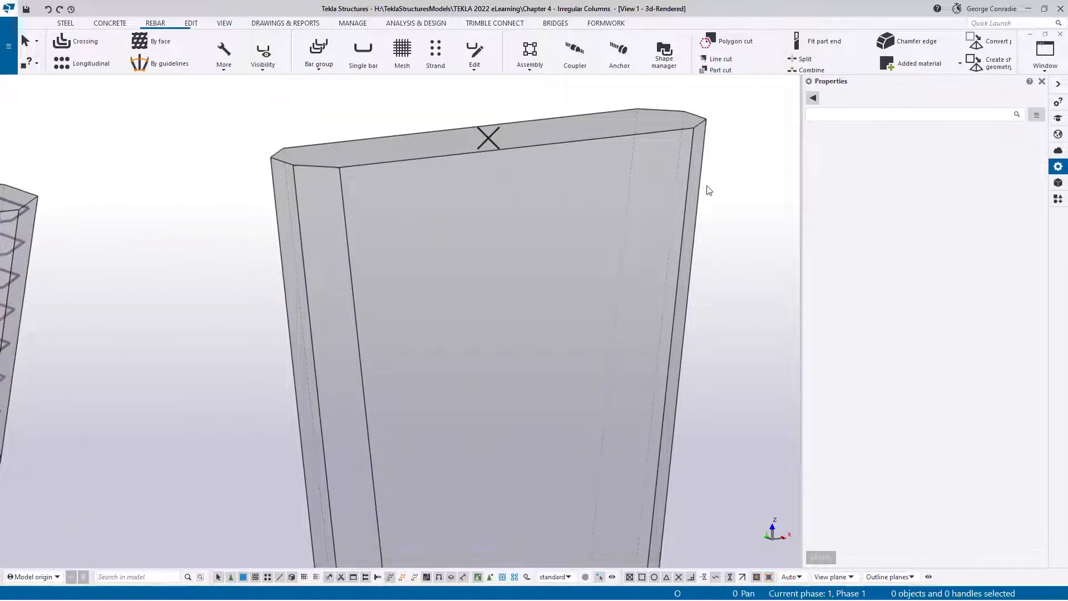
- Select the first tapered column and start fitting the work area to it
{"action": "scroll", "coordinate": [706, 198], "scroll_direction": "down", "scroll_amount": 4}
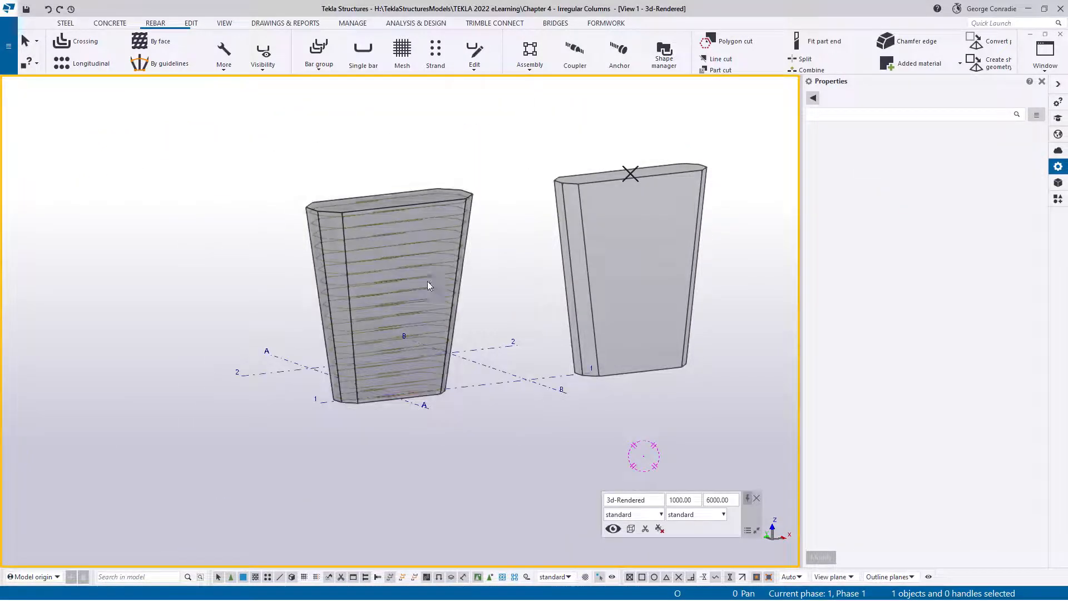
{"action": "left_click", "coordinate": [471, 196]}
{"action": "right_click", "coordinate": [502, 163]}
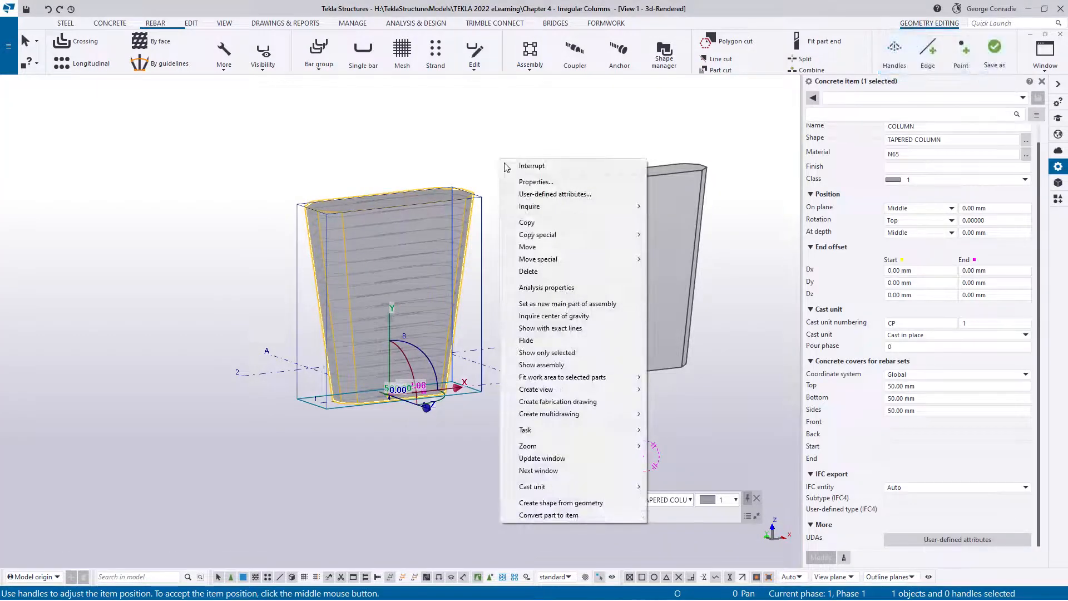
{"action": "mouse_move", "coordinate": [575, 383]}
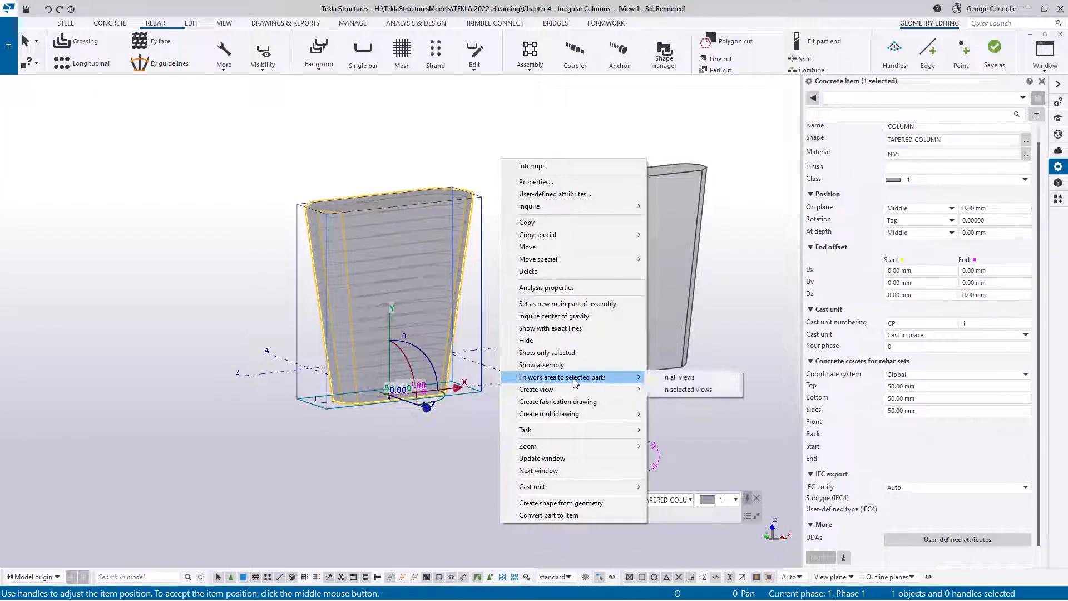
- Fit the work area to the selected tapered column in all views
{"action": "left_click", "coordinate": [675, 379]}
{"action": "left_click", "coordinate": [594, 270]}
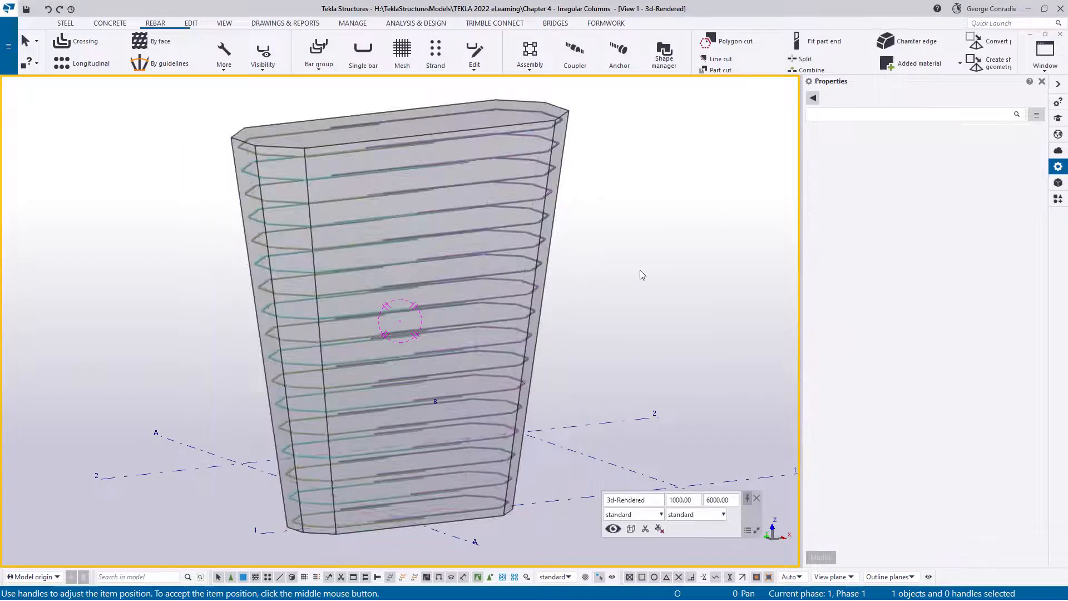
{"action": "middle_click_drag", "start_coordinate": [486, 343], "coordinate": [484, 372], "text": "ctrl"}
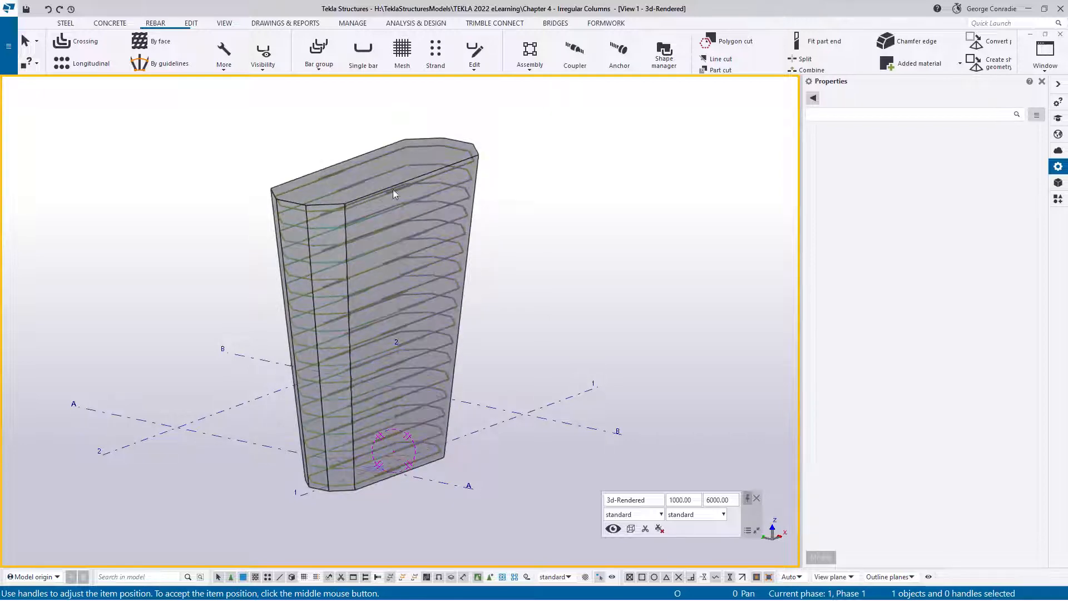
- Try reinforcing the column's long sloped face with a rebar set by face, and delete the resulting vertical bars
{"action": "left_click", "coordinate": [160, 45]}
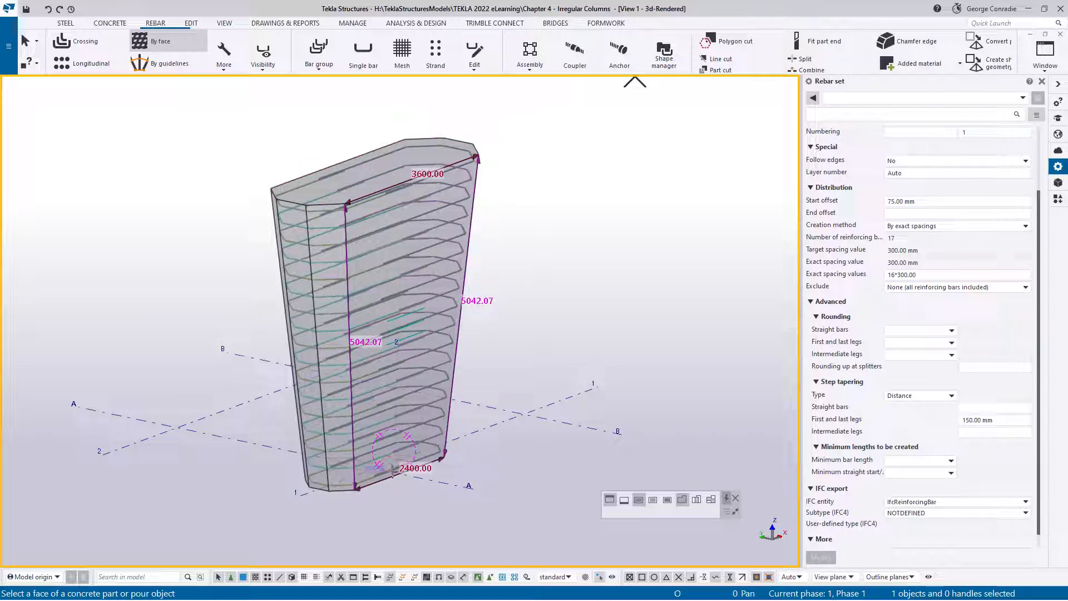
{"action": "left_click", "coordinate": [449, 390]}
{"action": "middle_click_drag", "start_coordinate": [449, 390], "coordinate": [381, 374], "text": "ctrl"}
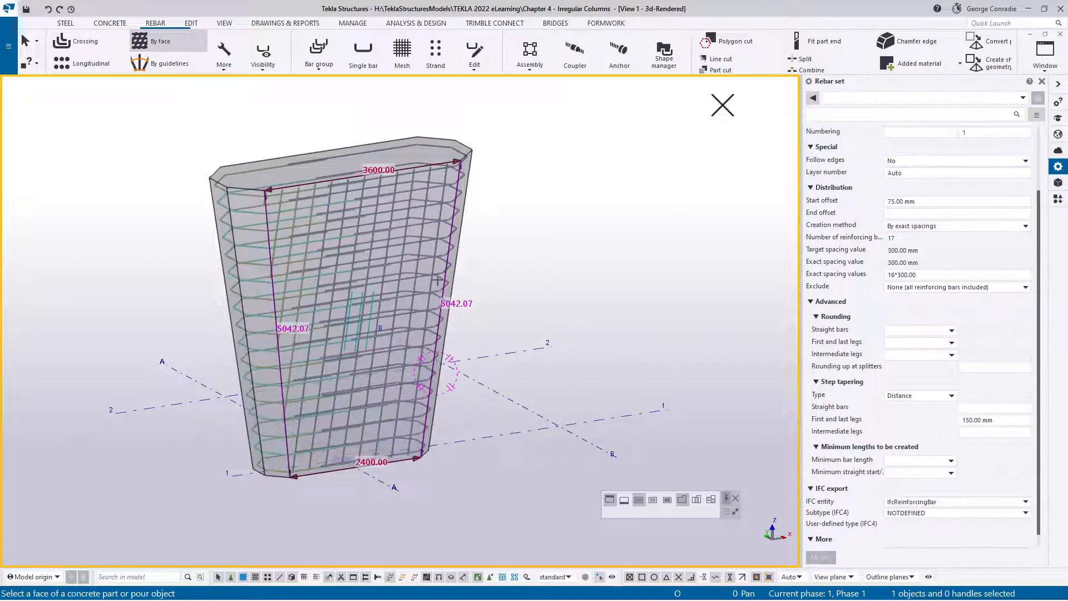
{"action": "right_click", "coordinate": [505, 250]}
{"action": "left_click", "coordinate": [522, 254]}
{"action": "scroll", "coordinate": [431, 286], "scroll_direction": "up", "scroll_amount": 5}
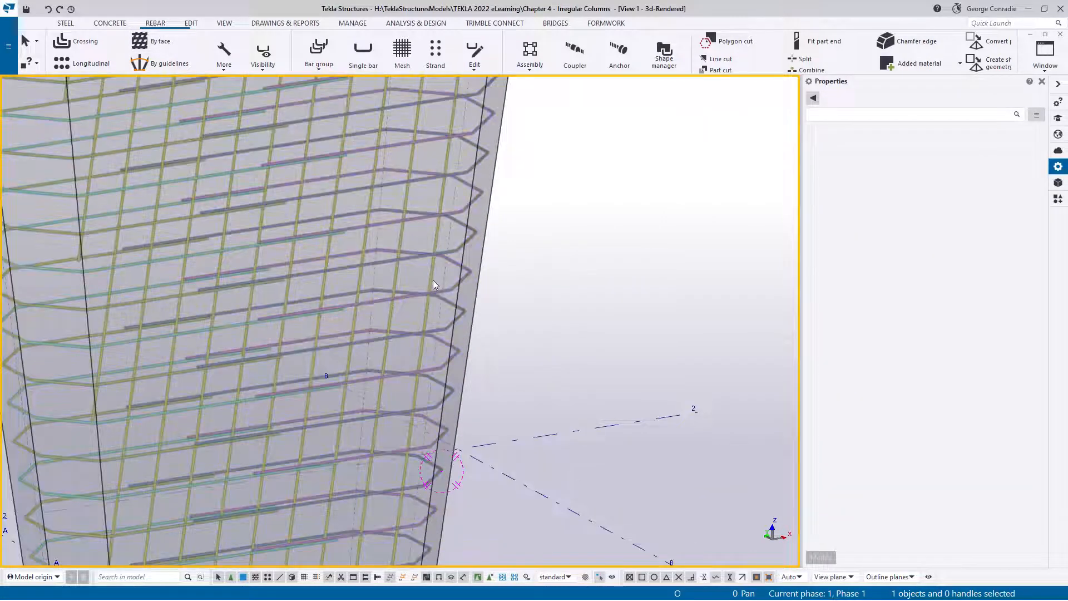
{"action": "key", "text": "Delete"}
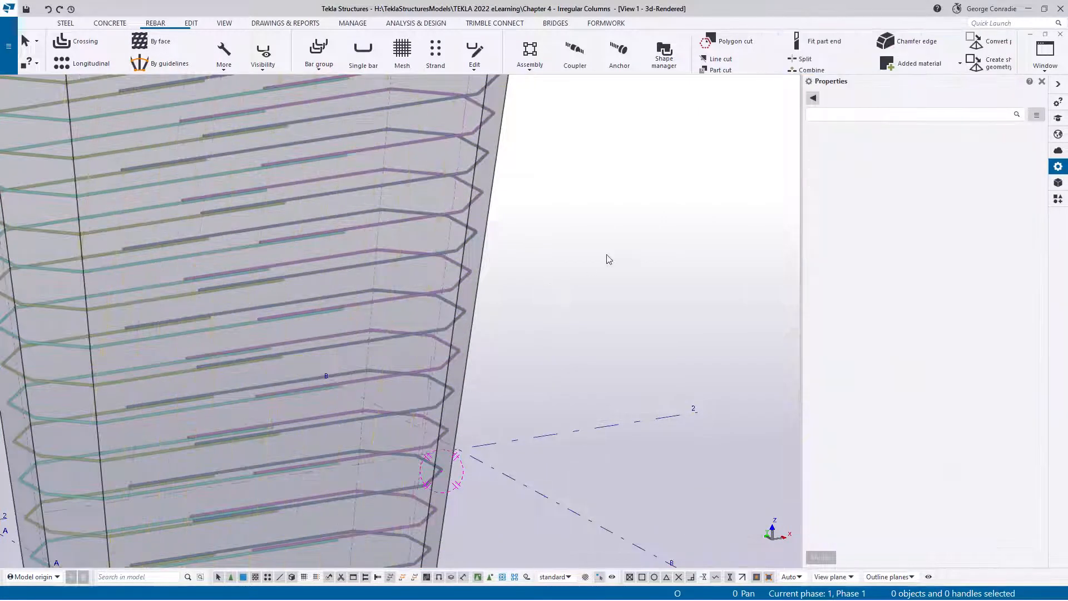
- Turn off the colour-group display of the column's reinforcement
{"action": "left_click", "coordinate": [263, 56]}
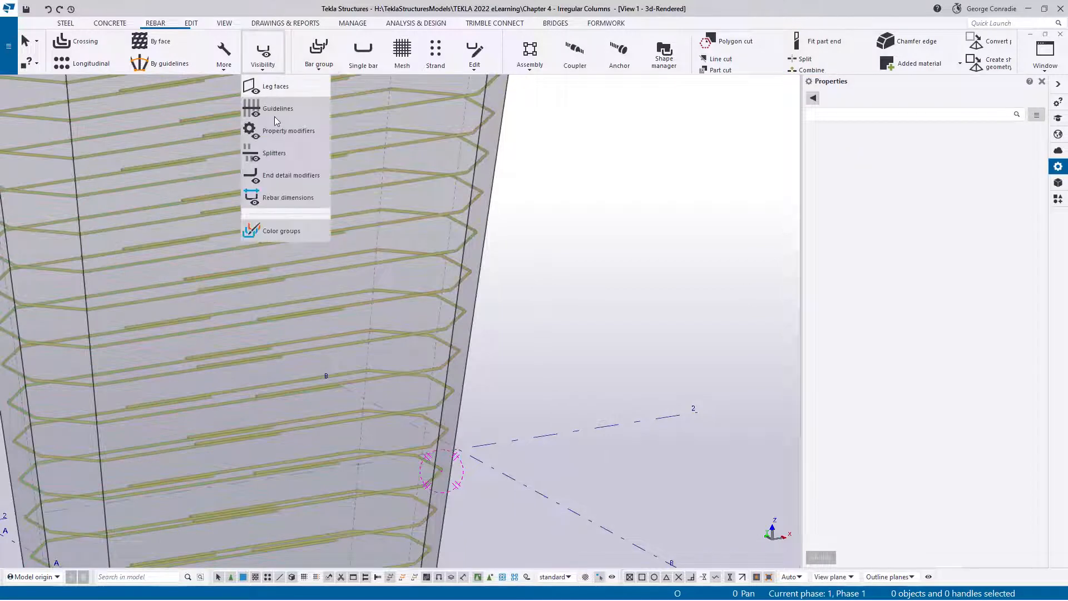
{"action": "left_click", "coordinate": [283, 232]}
{"action": "scroll", "coordinate": [599, 273], "scroll_direction": "down", "scroll_amount": 5}
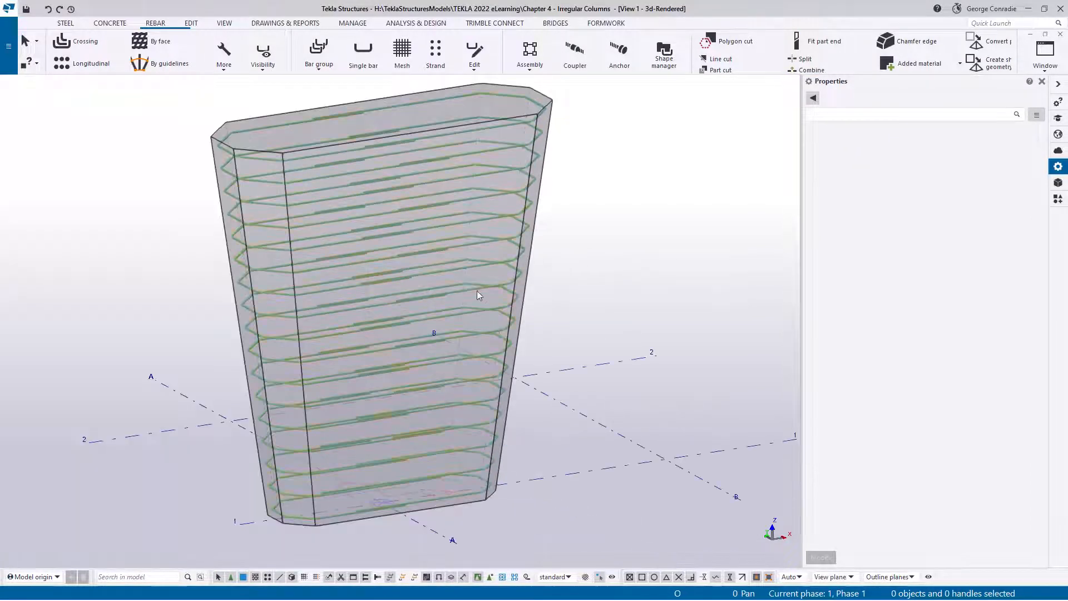
{"action": "middle_click_drag", "start_coordinate": [477, 294], "coordinate": [531, 353], "text": "ctrl"}
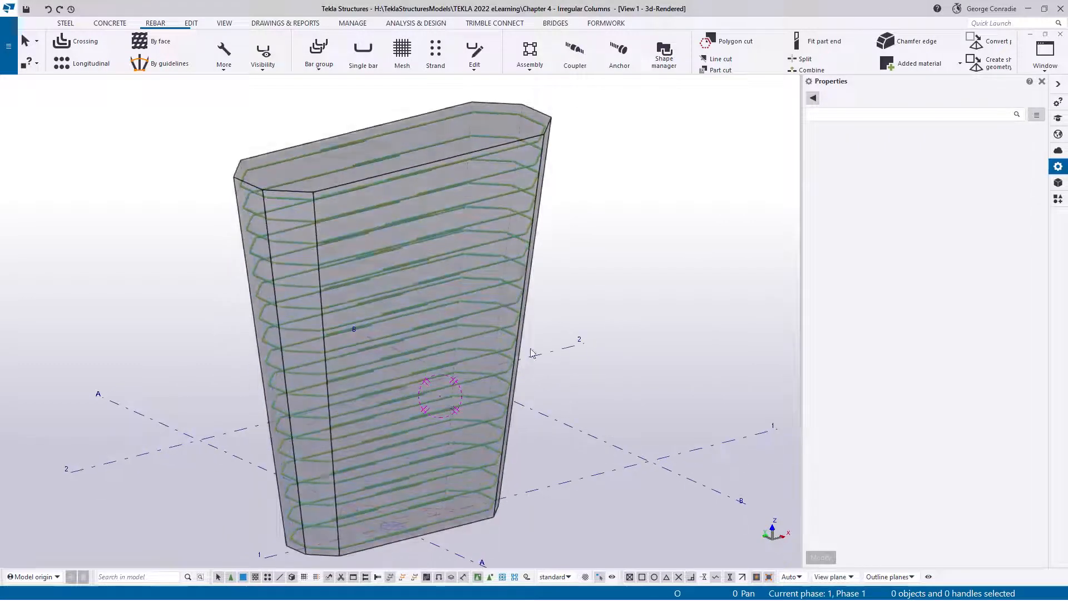
{"action": "left_click", "coordinate": [531, 350]}
- Prepare a rebar set by guidelines with grade N, size 24 main bars and class 4
{"action": "left_click", "coordinate": [167, 69]}
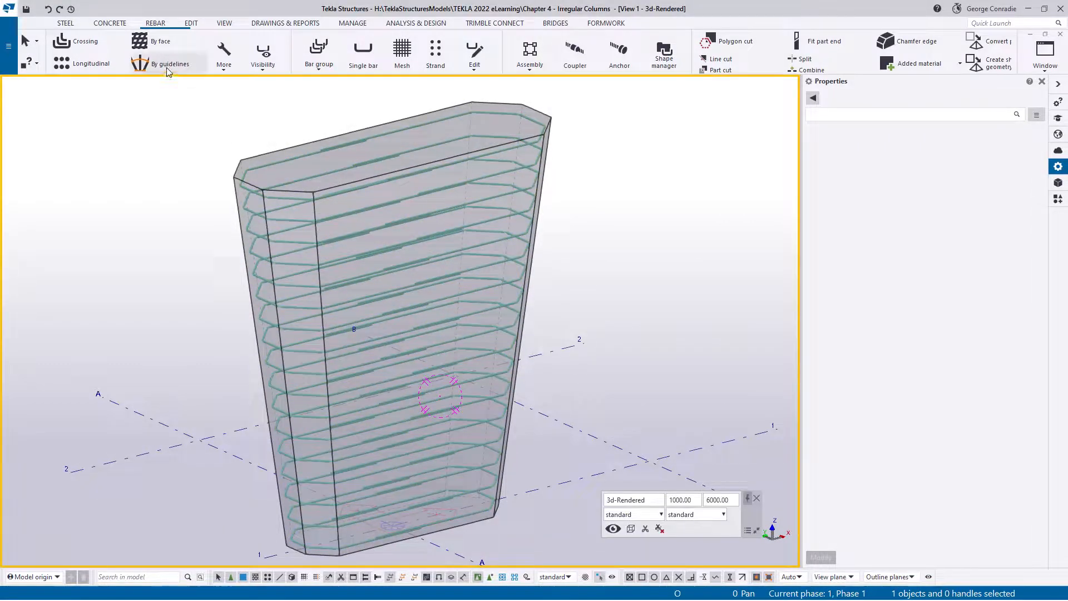
{"action": "scroll", "coordinate": [829, 292], "scroll_direction": "up", "scroll_amount": 3}
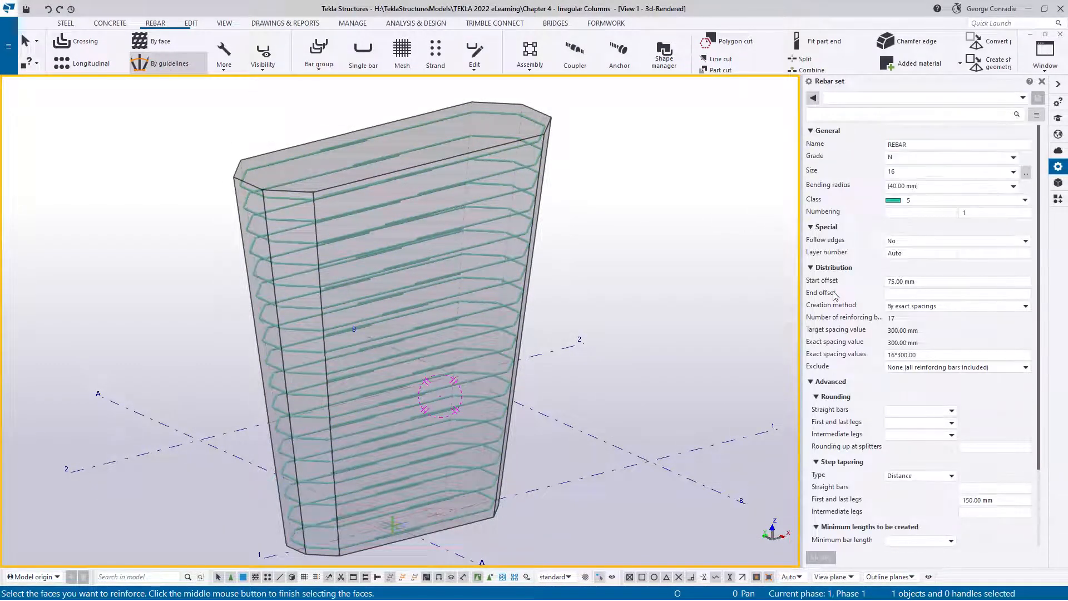
{"action": "left_click", "coordinate": [1026, 173]}
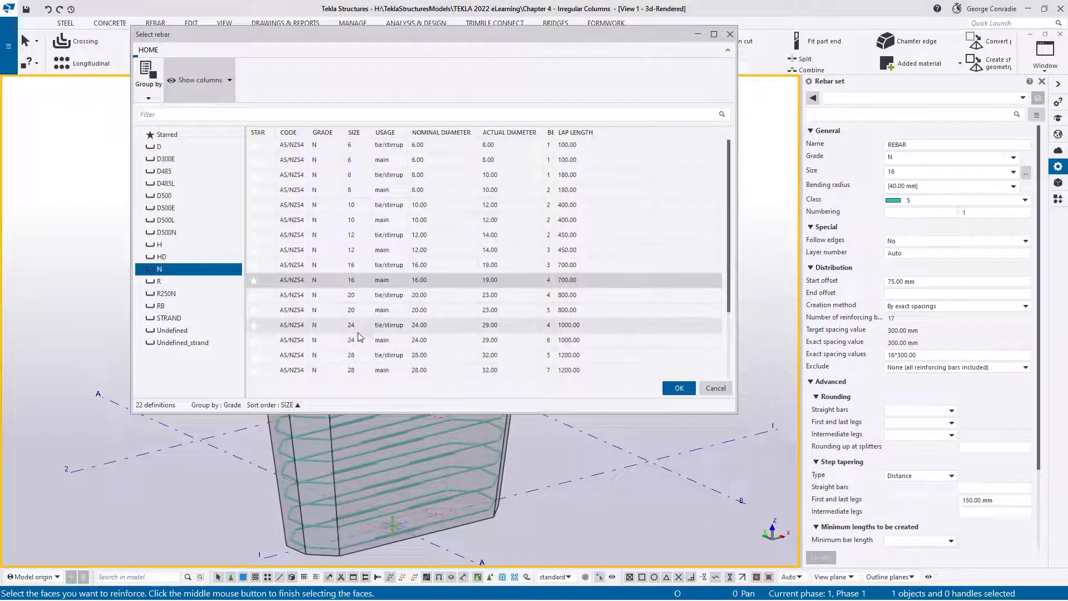
{"action": "left_click", "coordinate": [357, 345]}
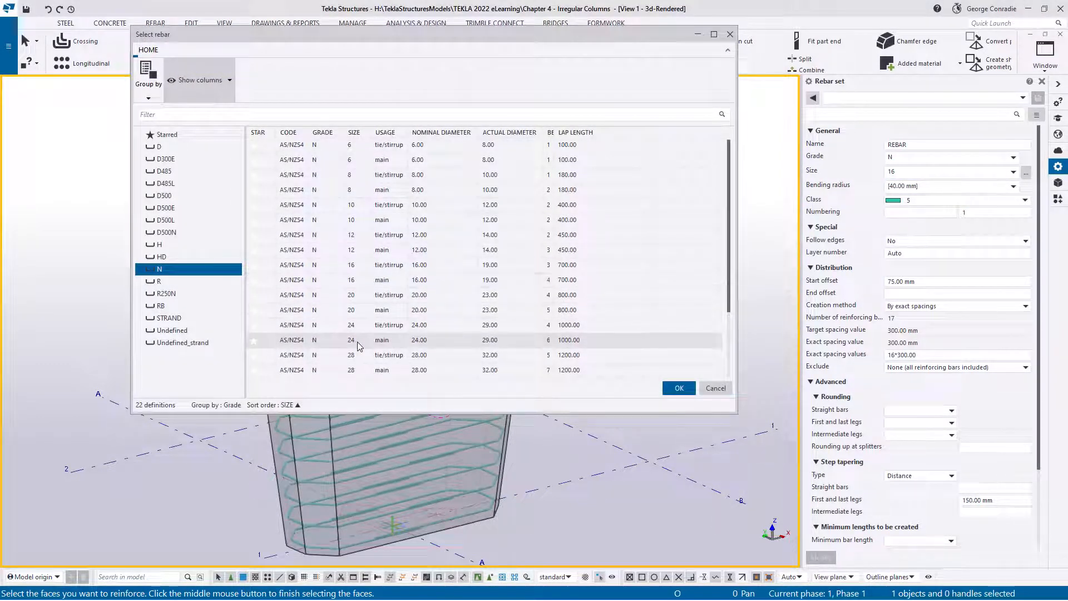
{"action": "left_click", "coordinate": [679, 388]}
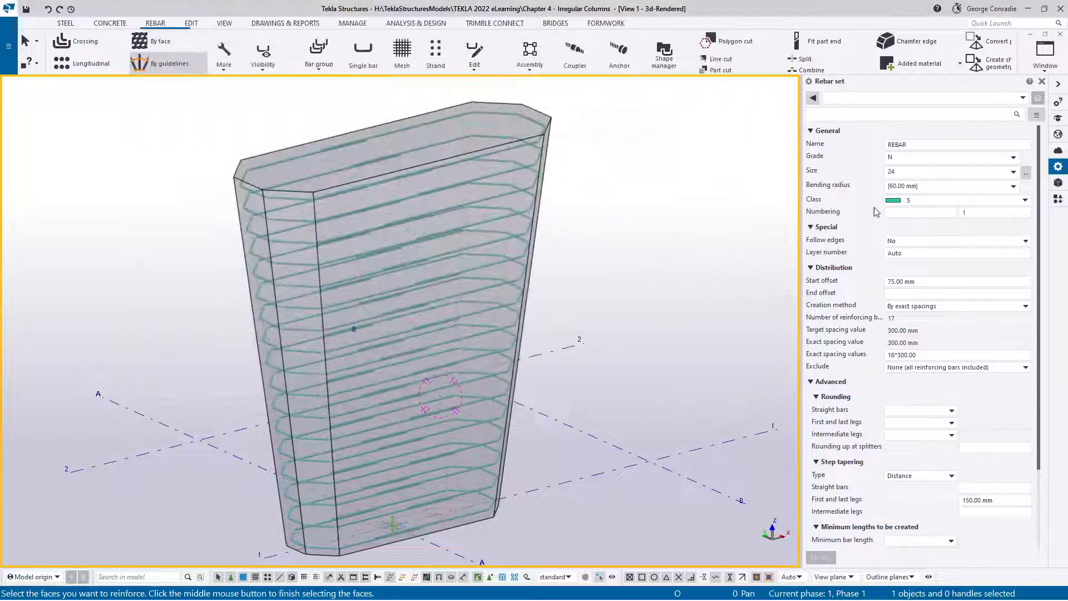
{"action": "left_click", "coordinate": [907, 203]}
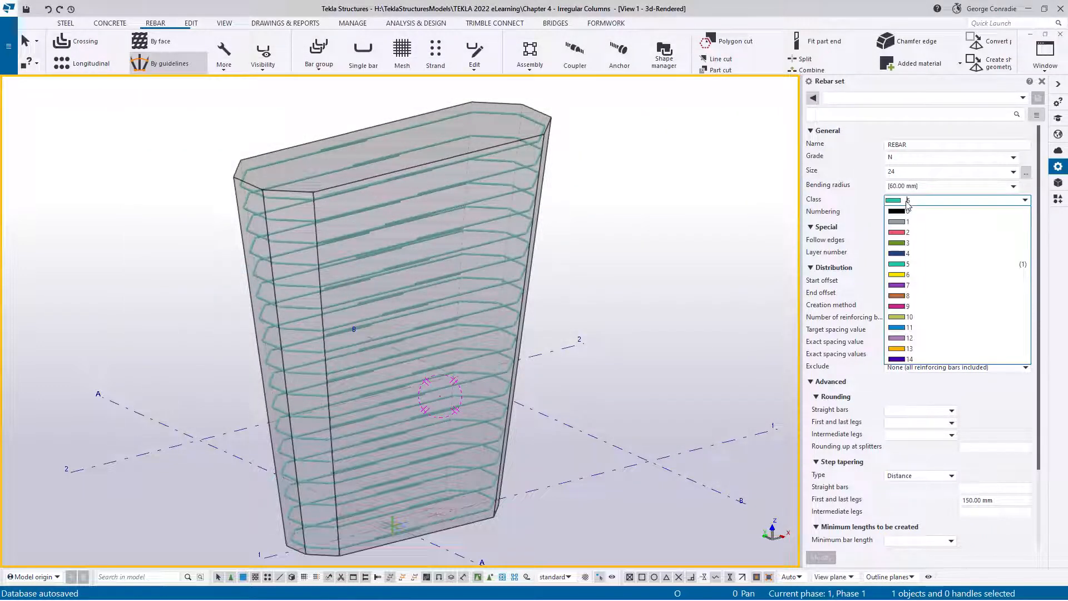
{"action": "left_click", "coordinate": [896, 253]}
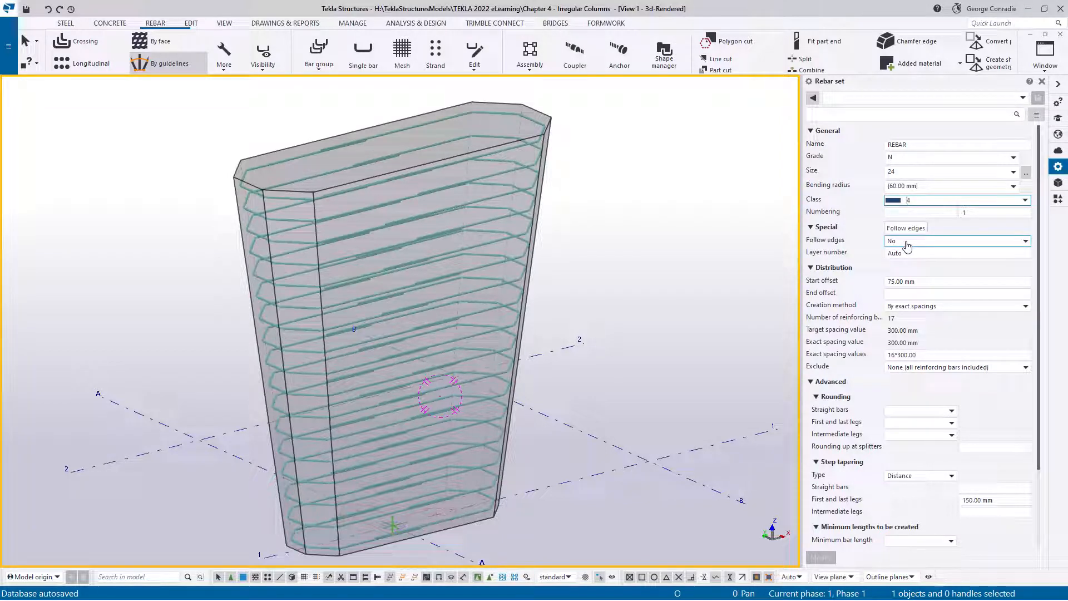
- Clear the rebar set's start offset and distribute 12 bars equally by number of reinforcing bars
{"action": "left_click", "coordinate": [914, 282]}
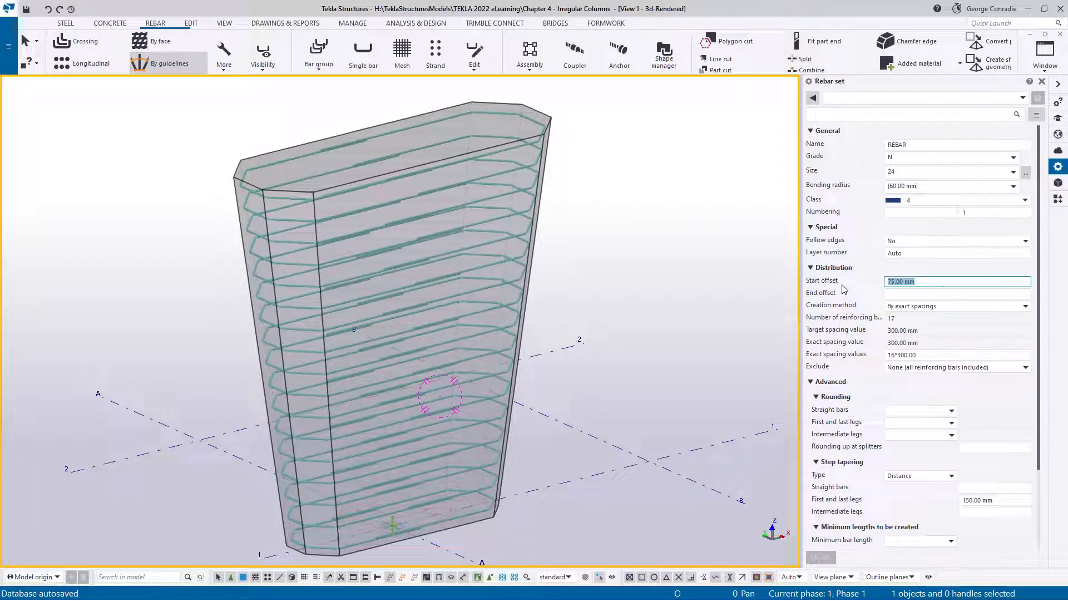
{"action": "key", "text": "BackSpace"}
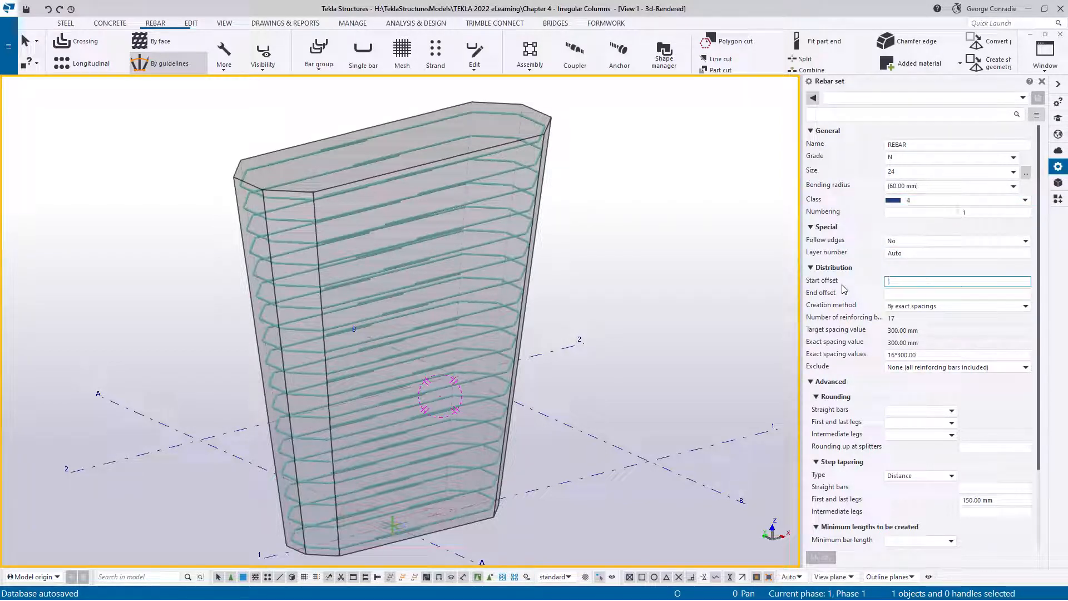
{"action": "left_click", "coordinate": [927, 306]}
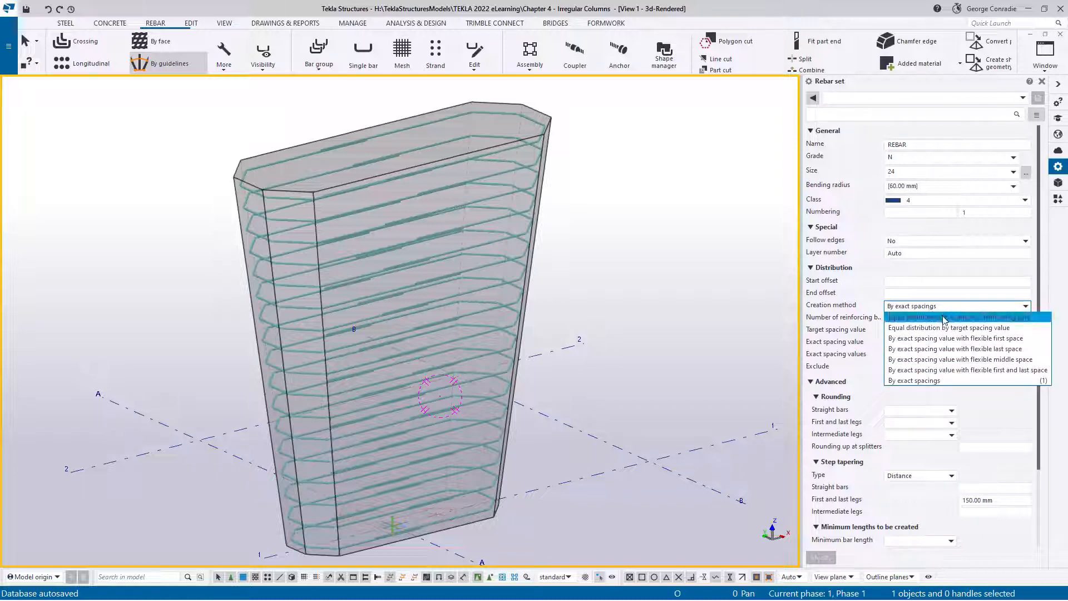
{"action": "left_click", "coordinate": [943, 316]}
{"action": "left_click", "coordinate": [913, 318]}
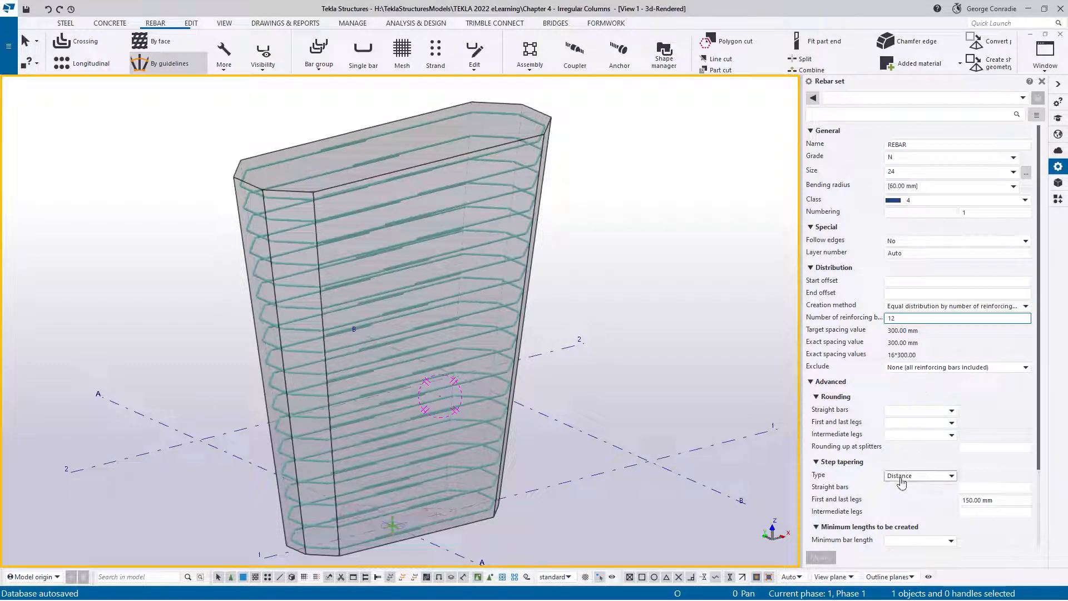
{"action": "type", "text": "12"}
- Set the rebar set's step tapering type to None
{"action": "left_click", "coordinate": [990, 499]}
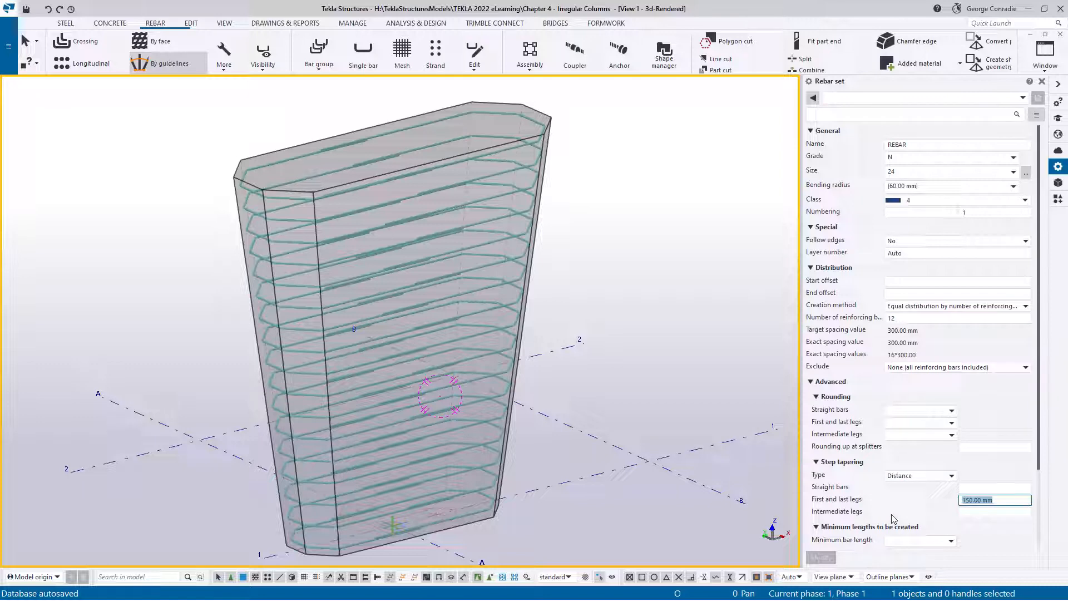
{"action": "left_click", "coordinate": [899, 477]}
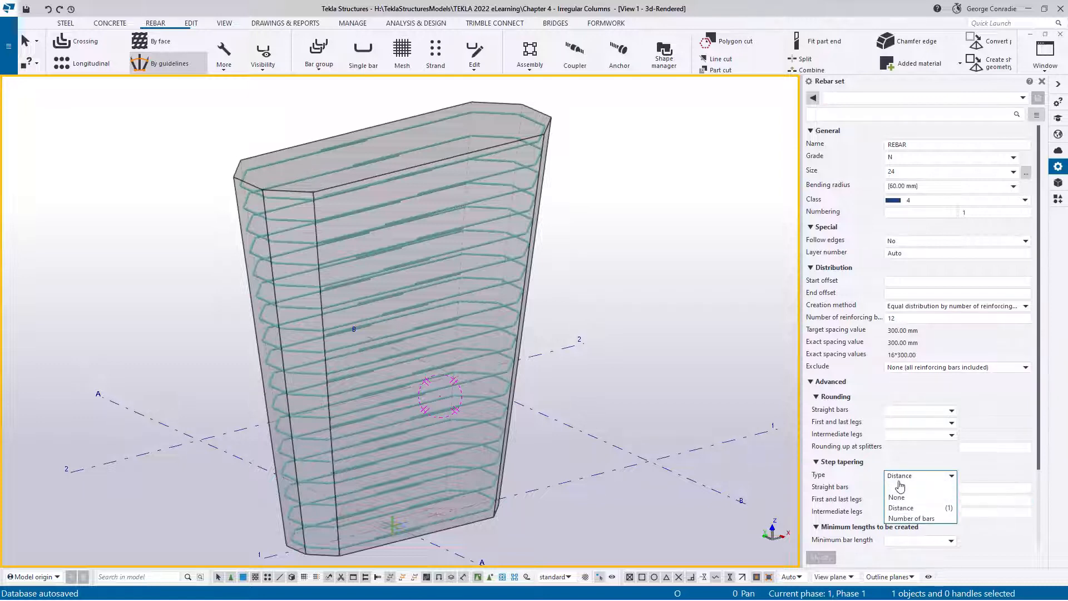
{"action": "left_click", "coordinate": [901, 498]}
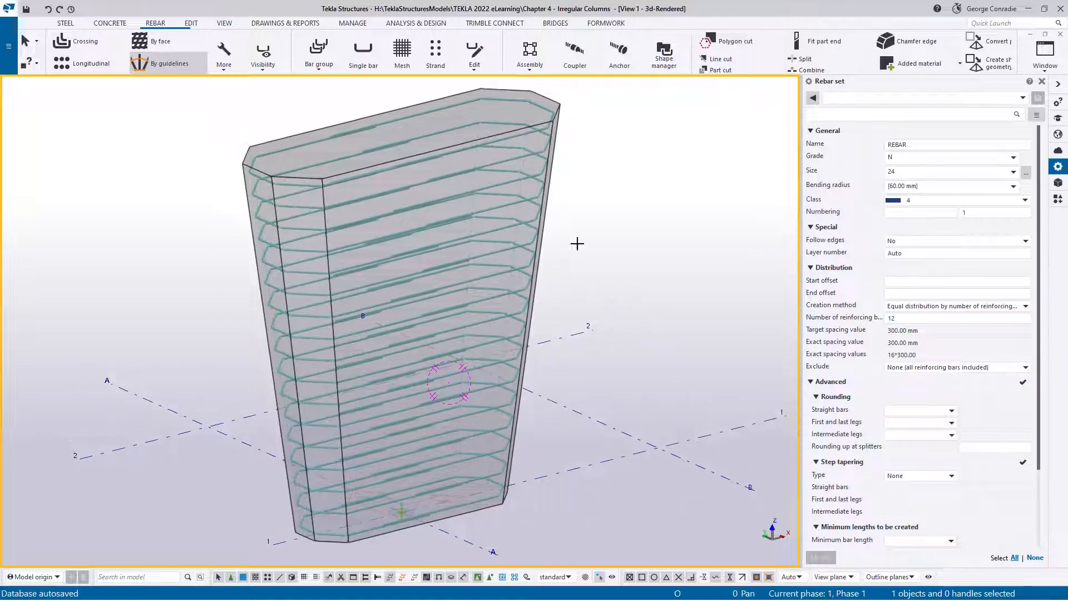
- Select the column's long sloped face for reinforcing and define the first guideline from corner to corner along its top edge
{"action": "scroll", "coordinate": [352, 159], "scroll_direction": "up", "scroll_amount": 5}
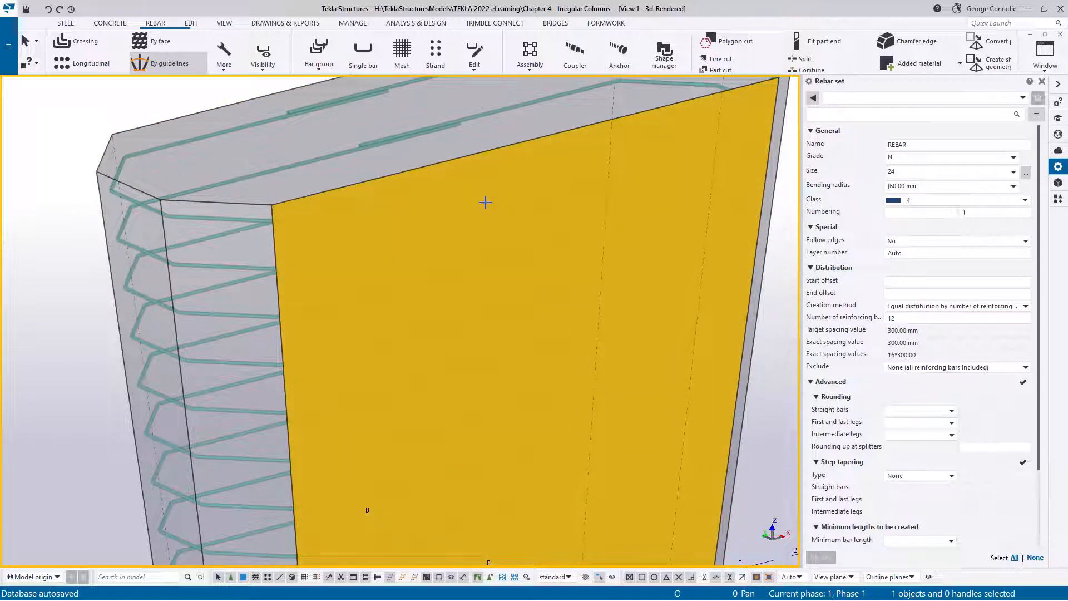
{"action": "left_click", "coordinate": [485, 203]}
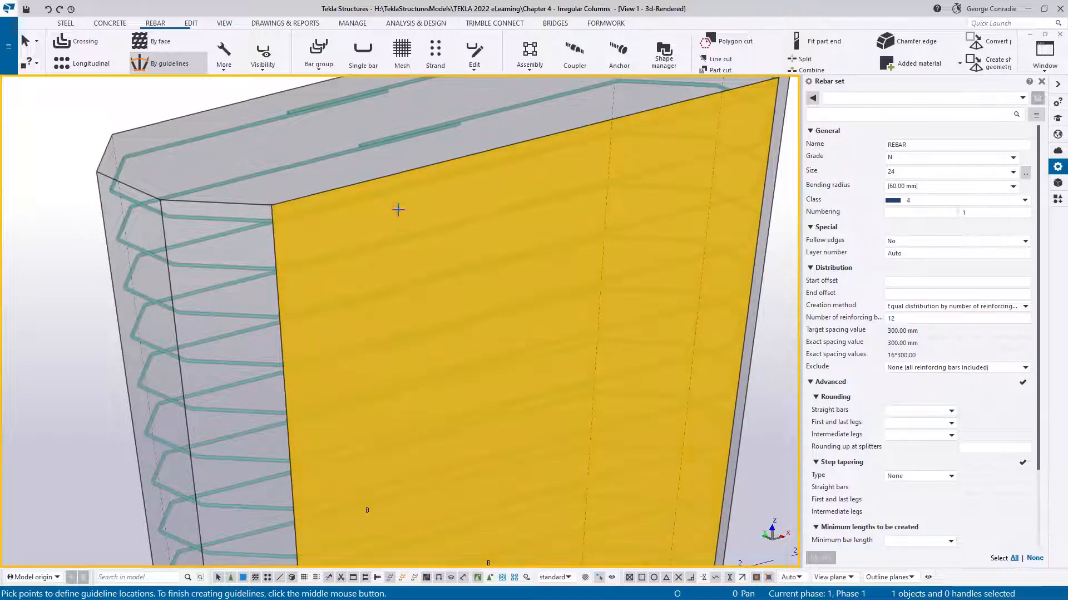
{"action": "left_click", "coordinate": [272, 206]}
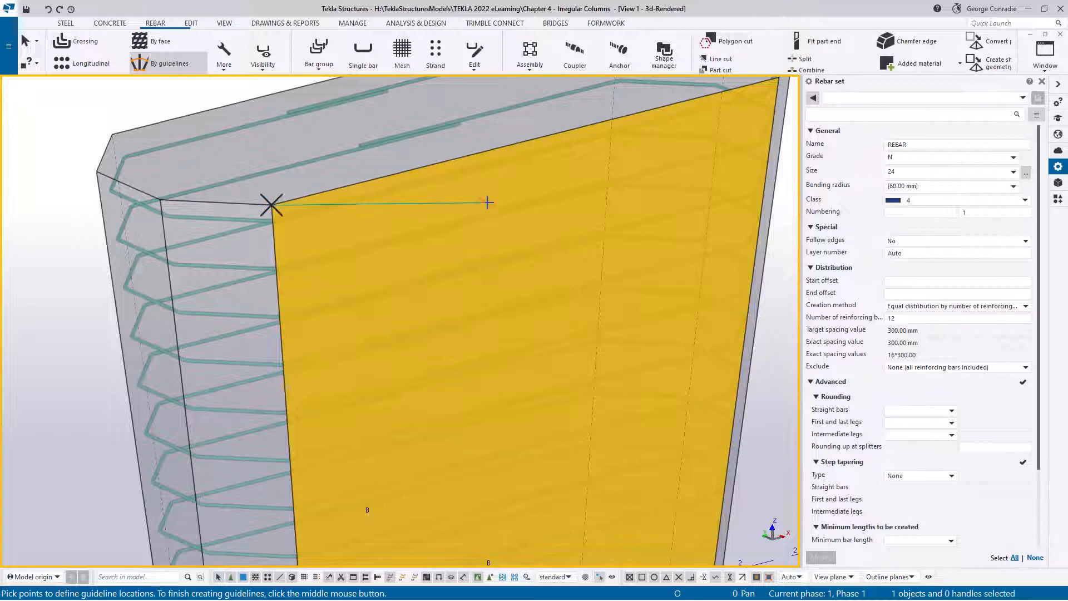
{"action": "middle_click_drag", "start_coordinate": [488, 203], "coordinate": [404, 277]}
{"action": "left_click", "coordinate": [695, 150]}
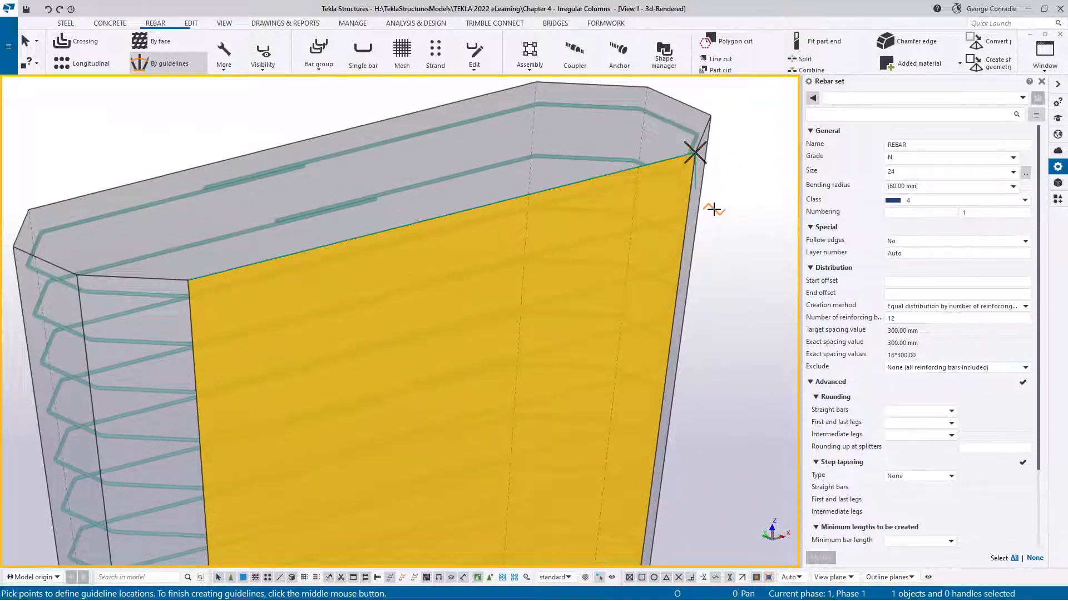
- Define the second guideline from corner to corner along the face's bottom edge, create the vertical bars and end the command
{"action": "scroll", "coordinate": [717, 206], "scroll_direction": "down", "scroll_amount": 3}
{"action": "middle_click_drag", "start_coordinate": [724, 257], "coordinate": [679, 105]}
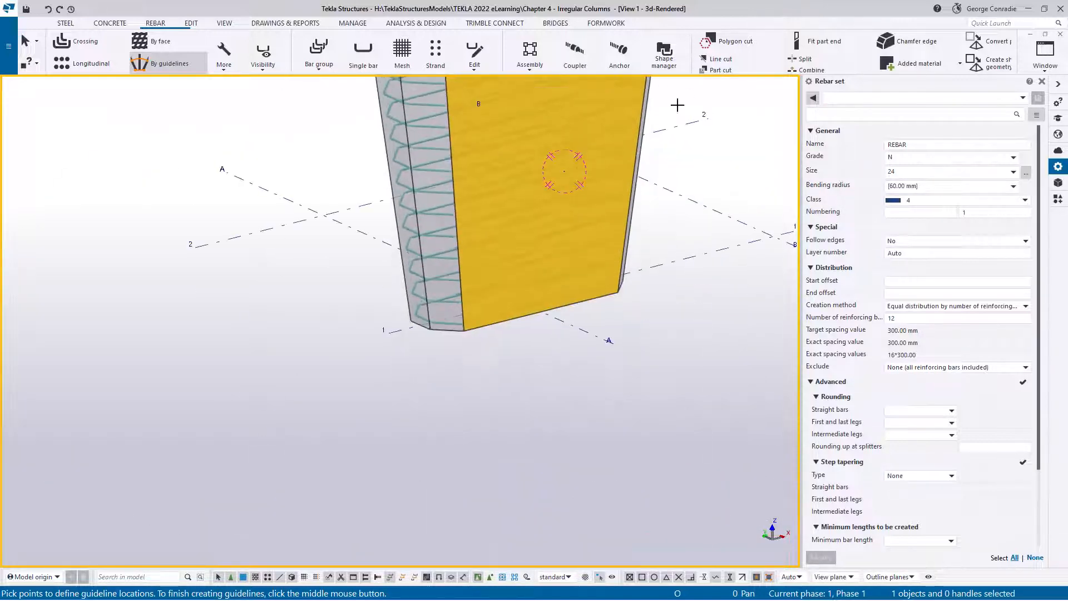
{"action": "scroll", "coordinate": [517, 254], "scroll_direction": "up", "scroll_amount": 5}
{"action": "left_click", "coordinate": [415, 315]}
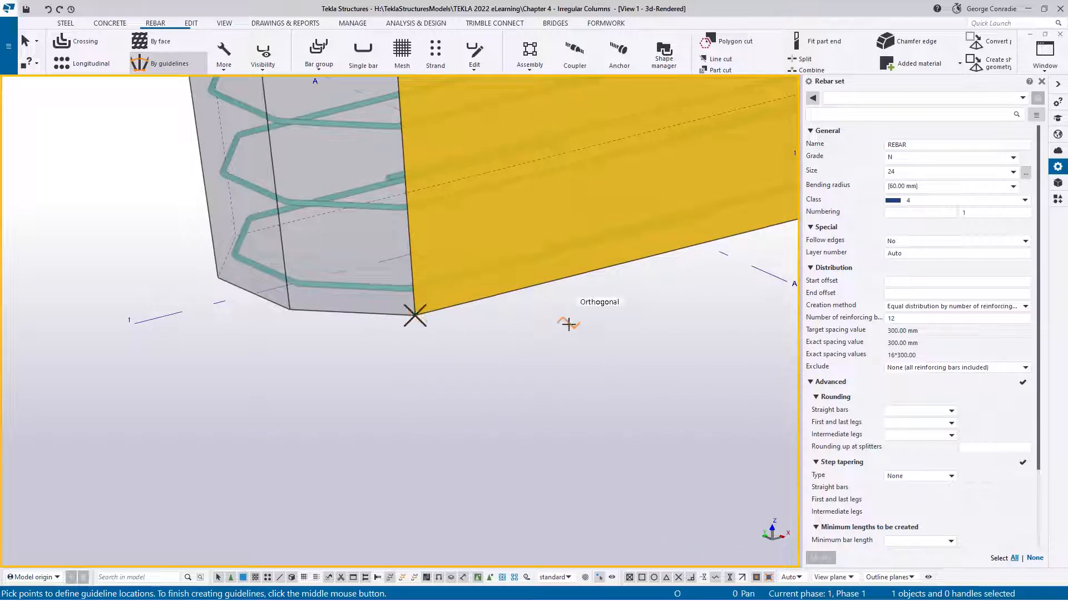
{"action": "middle_click_drag", "start_coordinate": [572, 323], "coordinate": [453, 381]}
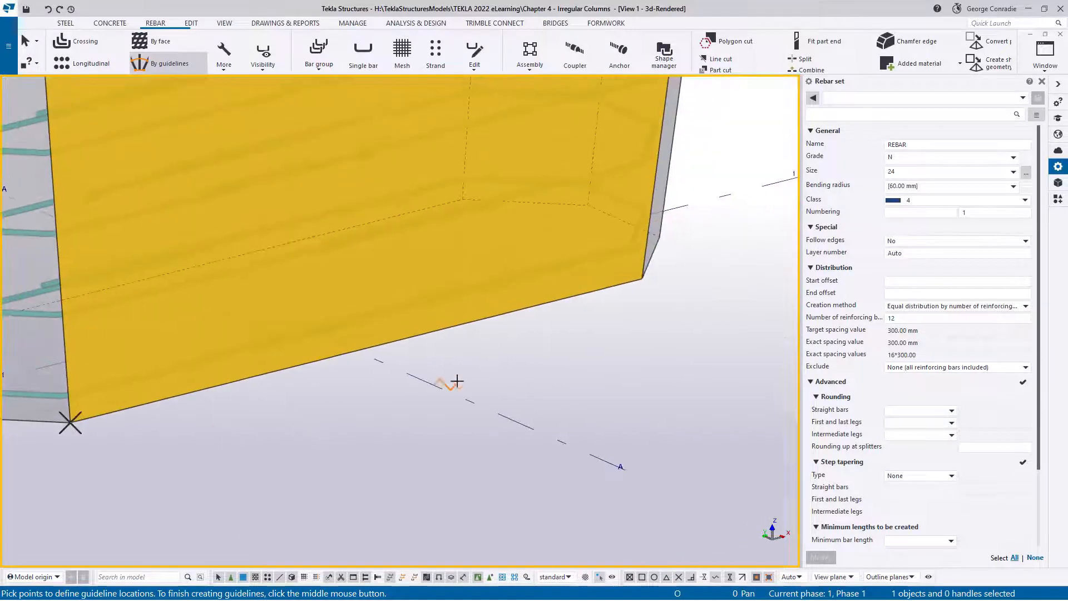
{"action": "left_click", "coordinate": [642, 281]}
{"action": "middle_click", "coordinate": [645, 306]}
{"action": "right_click", "coordinate": [703, 299]}
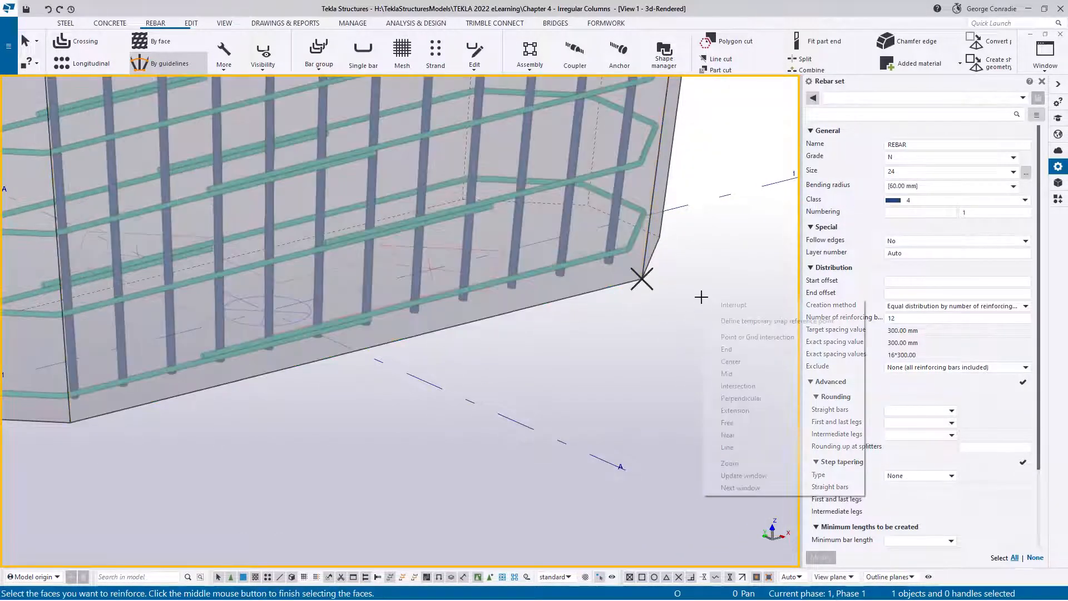
{"action": "left_click", "coordinate": [733, 305]}
- Examine the new vertical bars in the Elevation Grid A, Elevation Grid 1, Plan +0 and Plan +5000 views
{"action": "middle_click_drag", "start_coordinate": [615, 339], "coordinate": [672, 302], "text": "ctrl"}
{"action": "key", "text": "ctrl+Tab"}
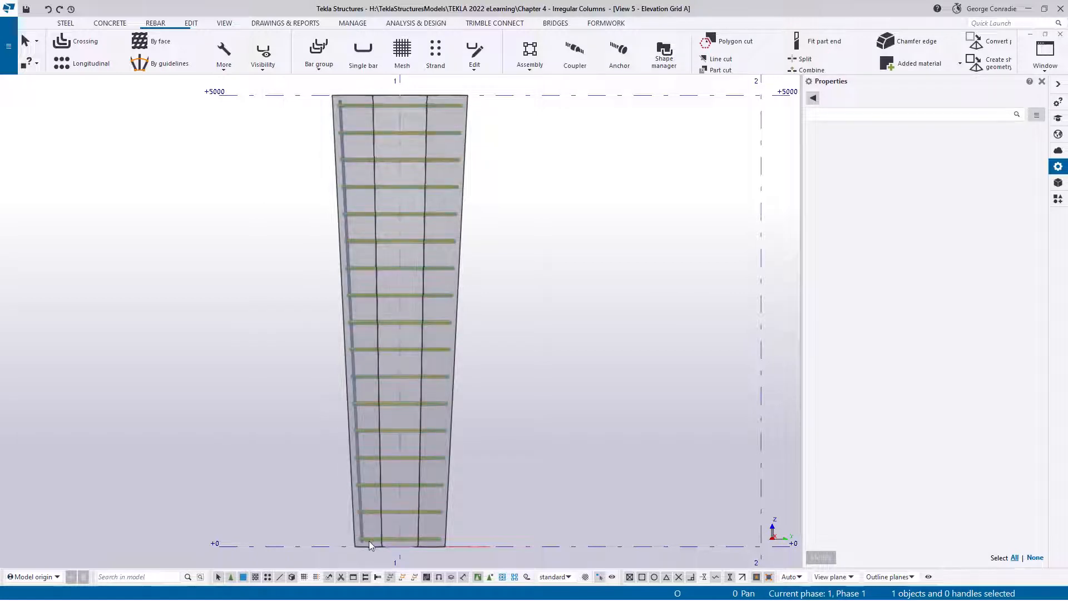
{"action": "key", "text": "ctrl+Tab"}
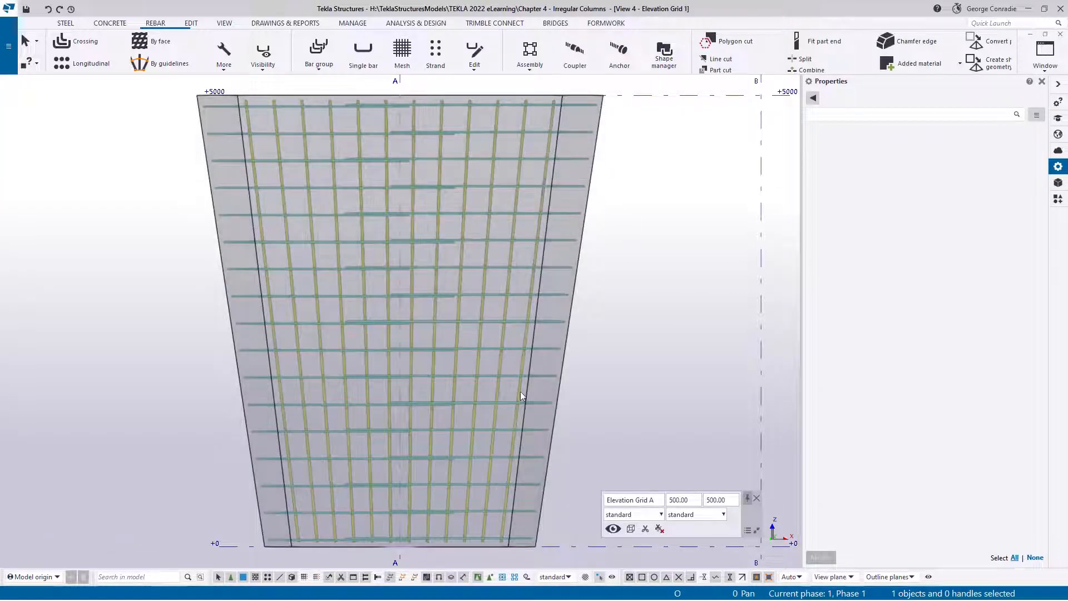
{"action": "key", "text": "ctrl+Tab"}
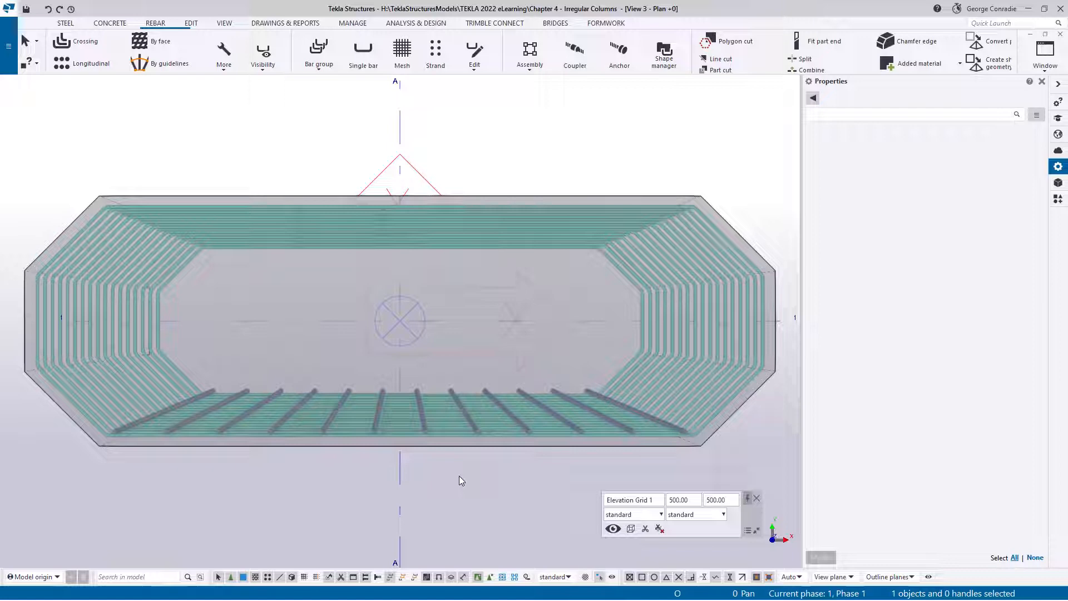
{"action": "key", "text": "ctrl+Tab"}
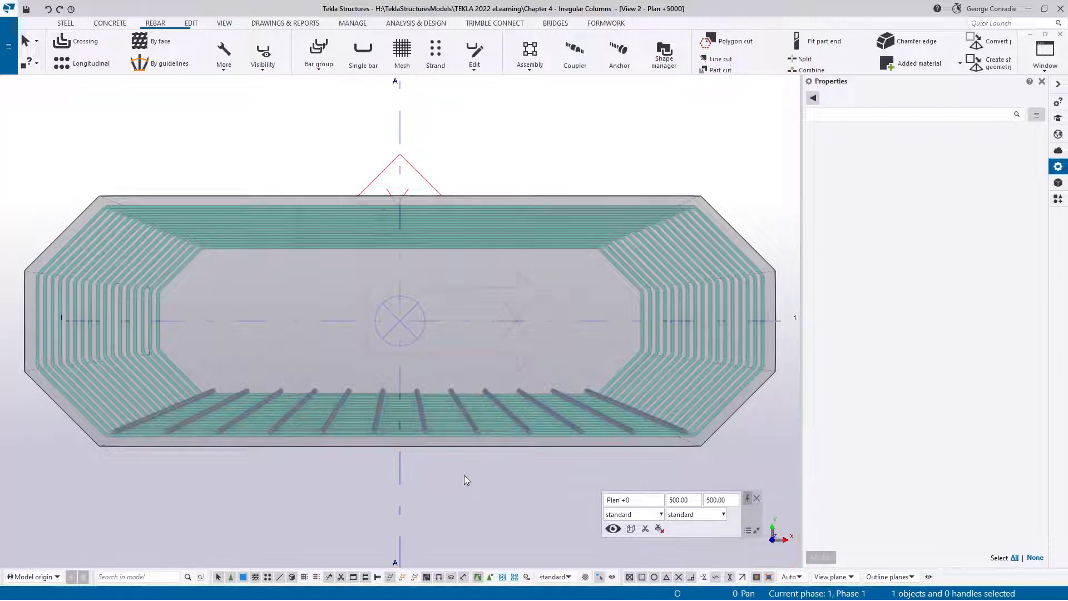
- Examine the vertical bars along the column's sloped face in the 3d-Rendered view, and turn that view to plan orientation
{"action": "key", "text": "ctrl+Tab"}
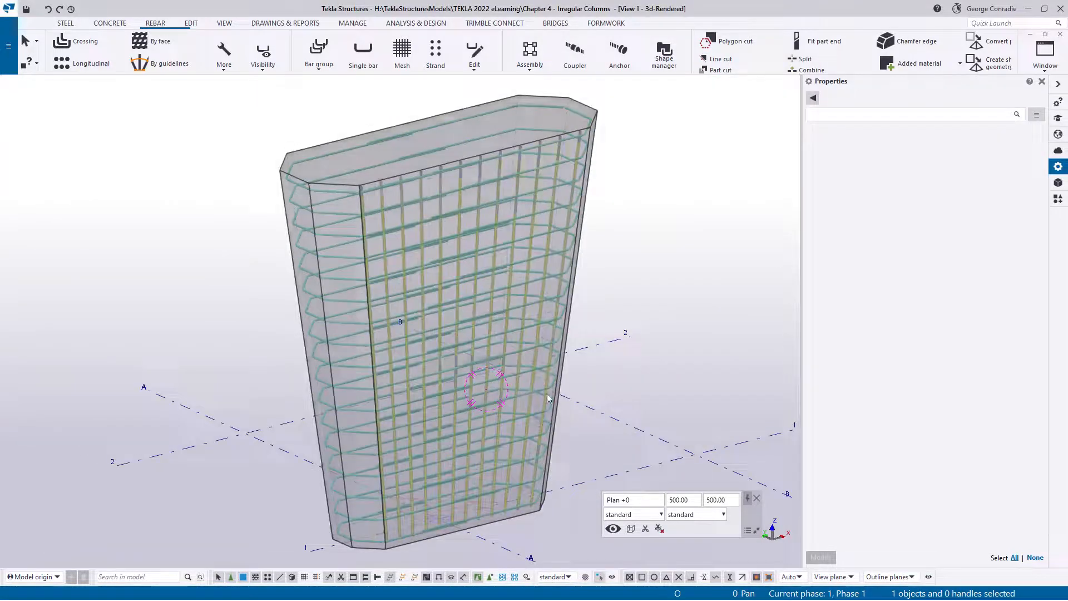
{"action": "scroll", "coordinate": [470, 360], "scroll_direction": "up", "scroll_amount": 3}
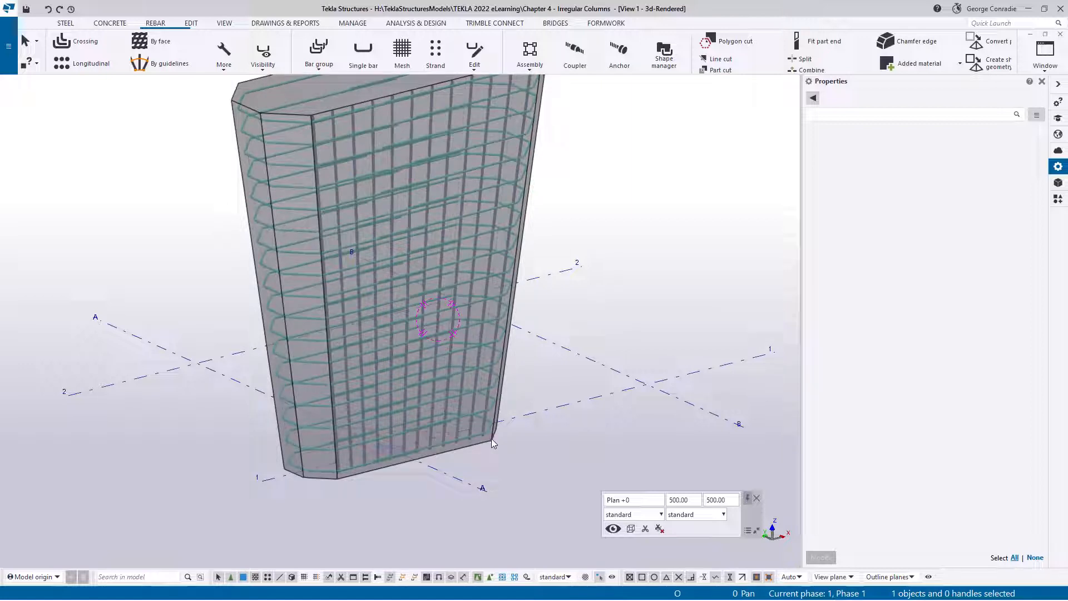
{"action": "scroll", "coordinate": [491, 439], "scroll_direction": "up", "scroll_amount": 4}
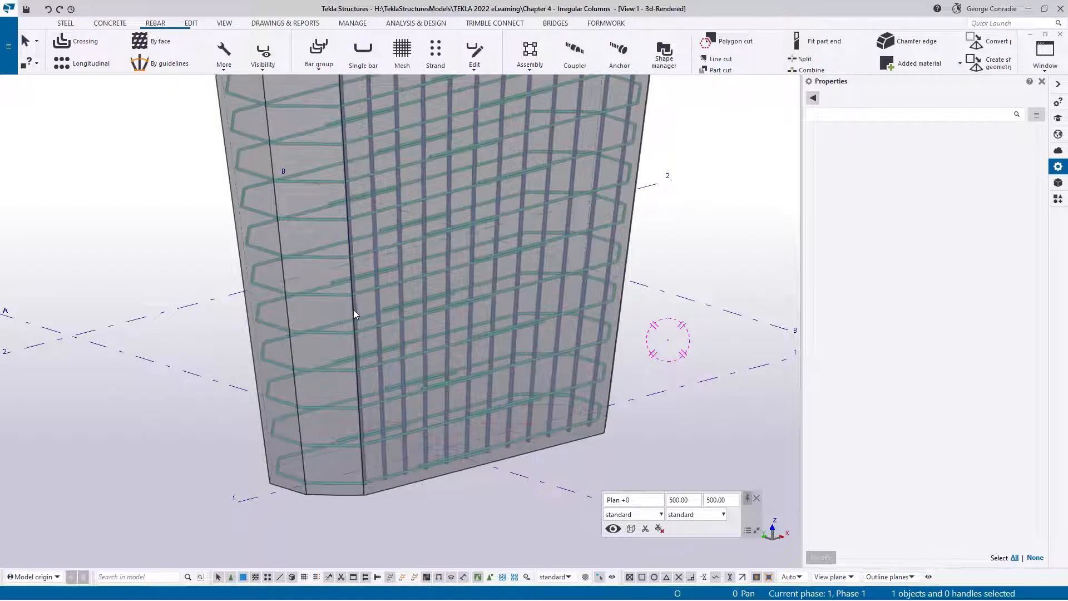
{"action": "mouse_move", "coordinate": [352, 309]}
{"action": "middle_mouse_down", "text": "ctrl"}
{"action": "mouse_move", "coordinate": [369, 317]}
{"action": "mouse_move", "coordinate": [354, 309]}
{"action": "middle_mouse_up", "text": "ctrl"}
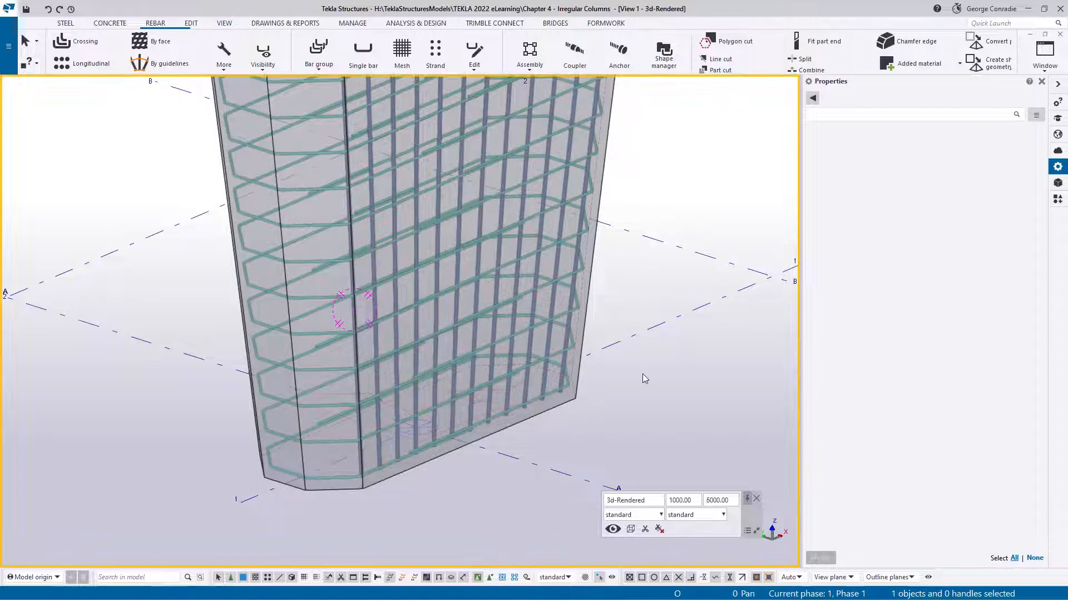
{"action": "key", "text": "ctrl+p"}
{"action": "scroll", "coordinate": [592, 282], "scroll_direction": "down", "scroll_amount": 5}
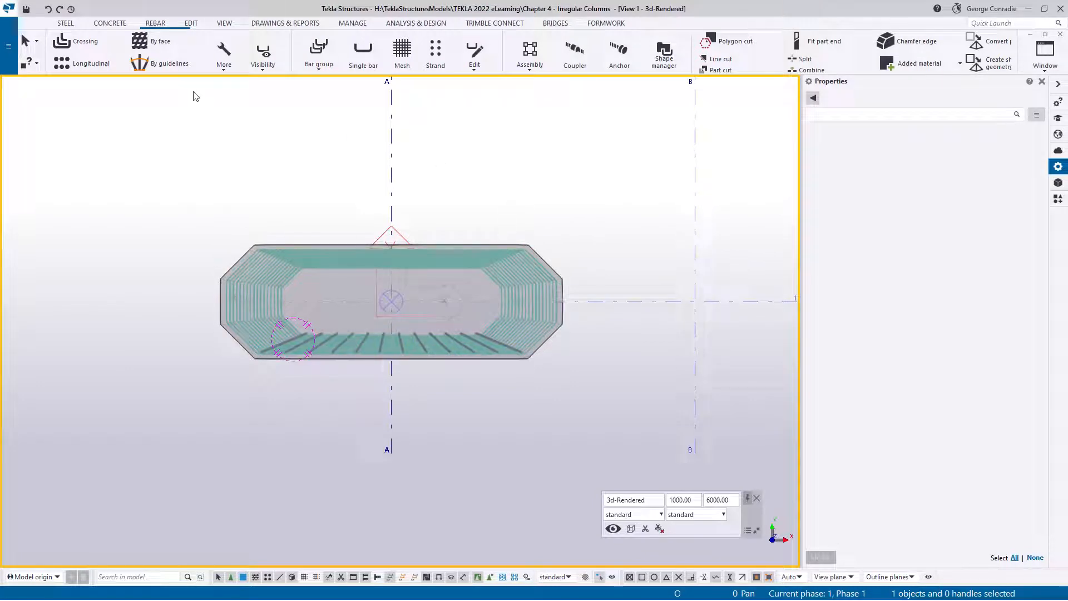
- Draw a rectangular construction plane about 5900 by 2400 mm enclosing the column's outline in plan, and end the command
{"action": "left_click", "coordinate": [191, 23]}
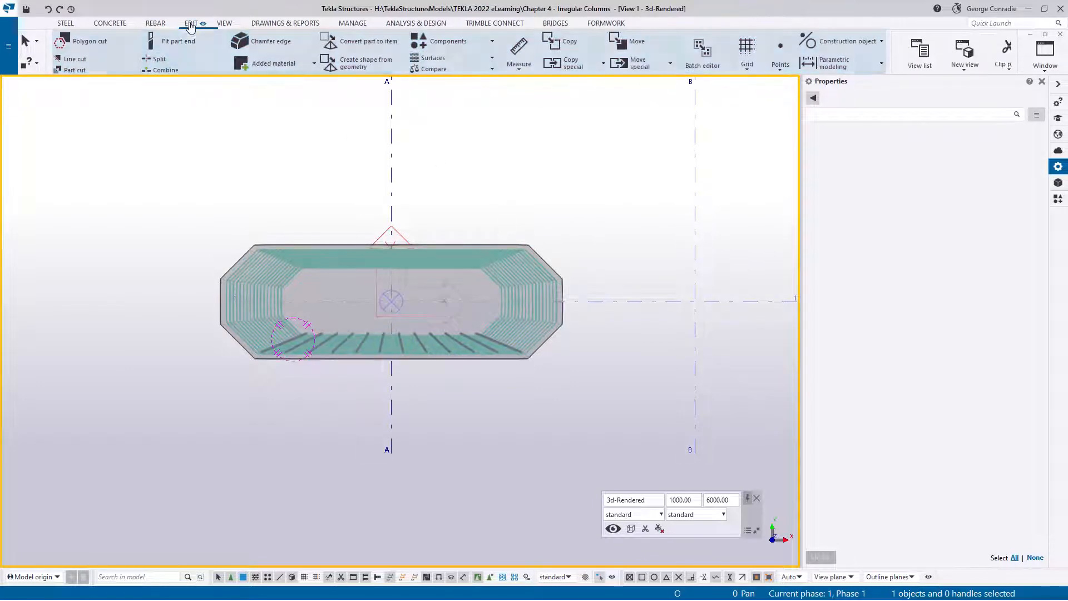
{"action": "left_click", "coordinate": [865, 46]}
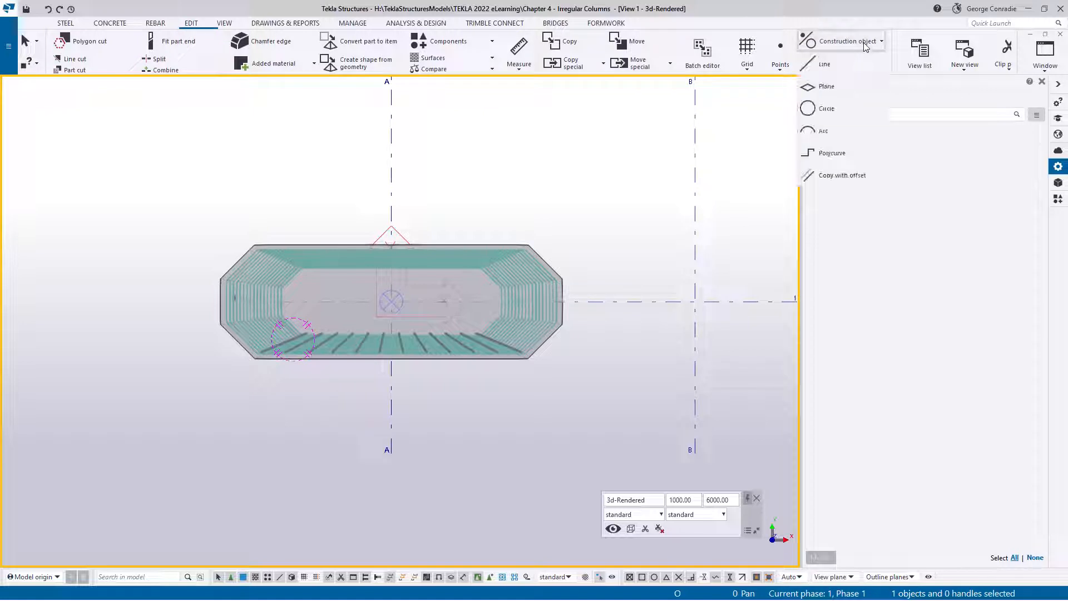
{"action": "left_click", "coordinate": [825, 87]}
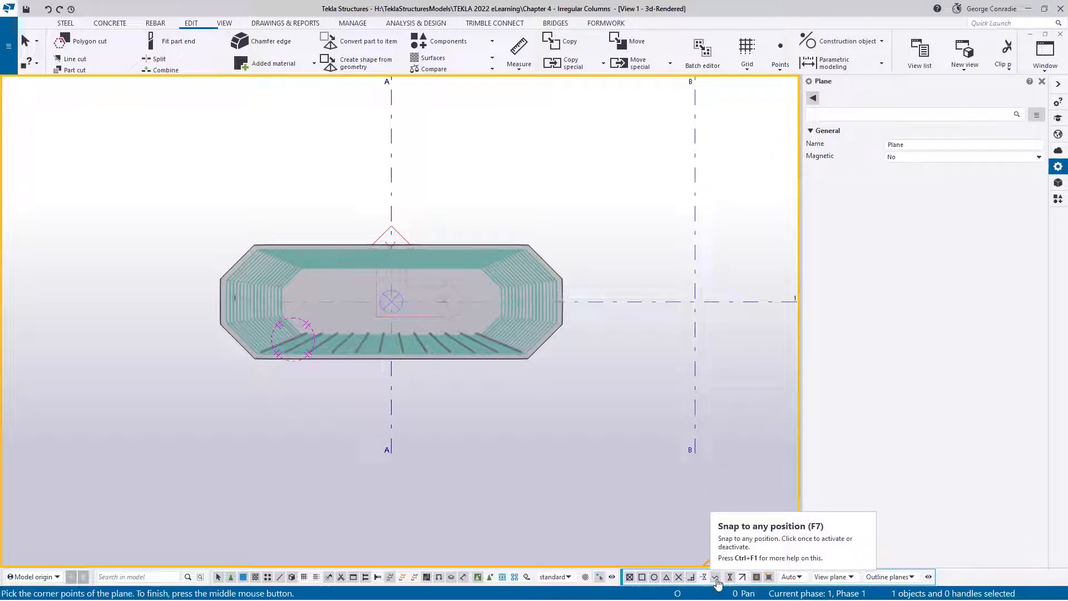
{"action": "left_click", "coordinate": [171, 206]}
{"action": "left_click", "coordinate": [618, 206]}
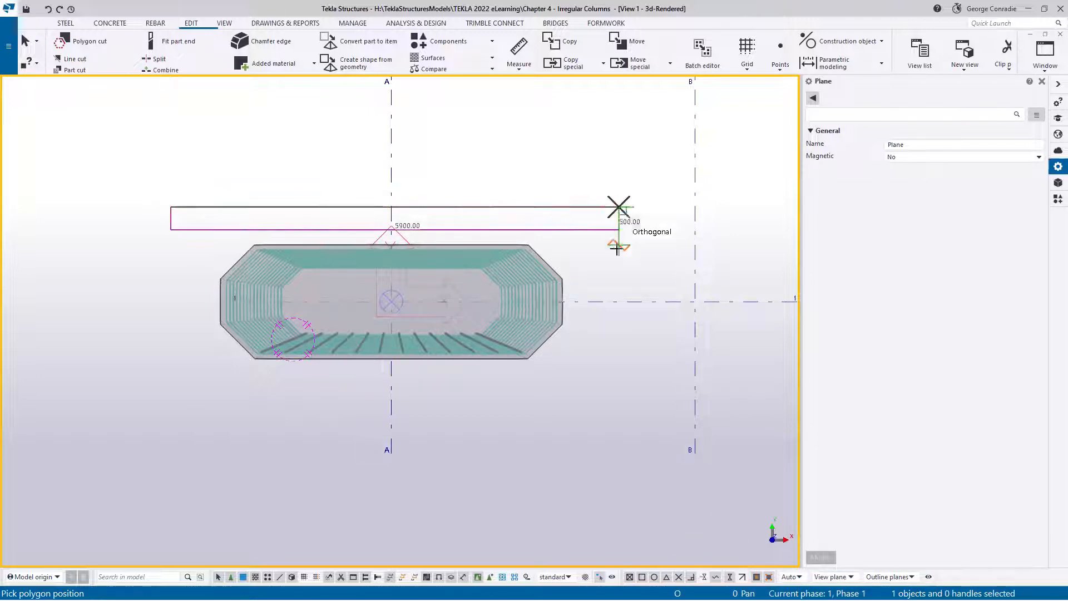
{"action": "left_click", "coordinate": [618, 389]}
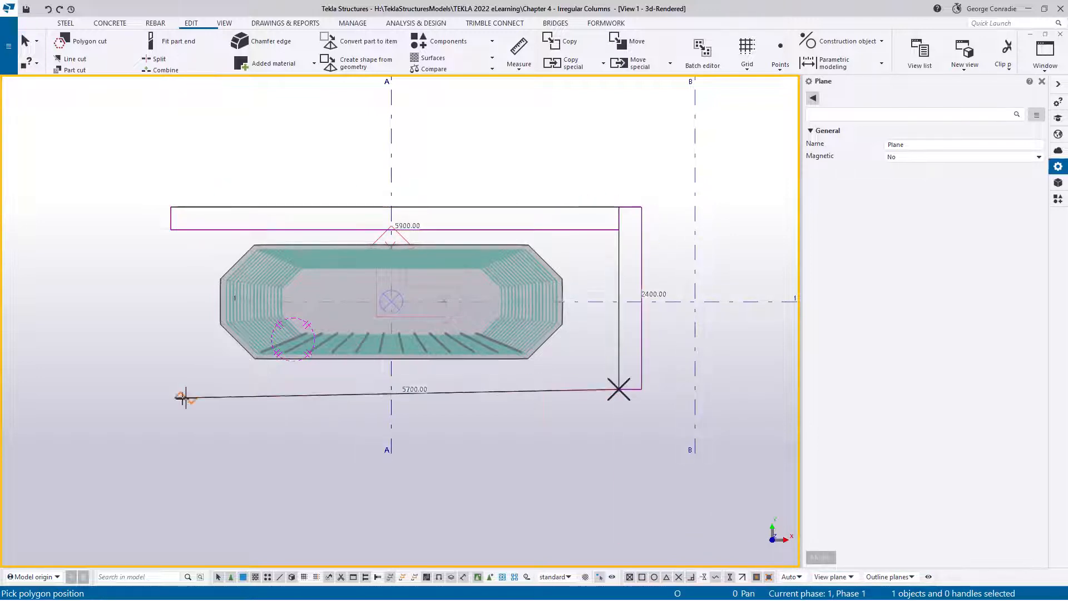
{"action": "left_click", "coordinate": [172, 389]}
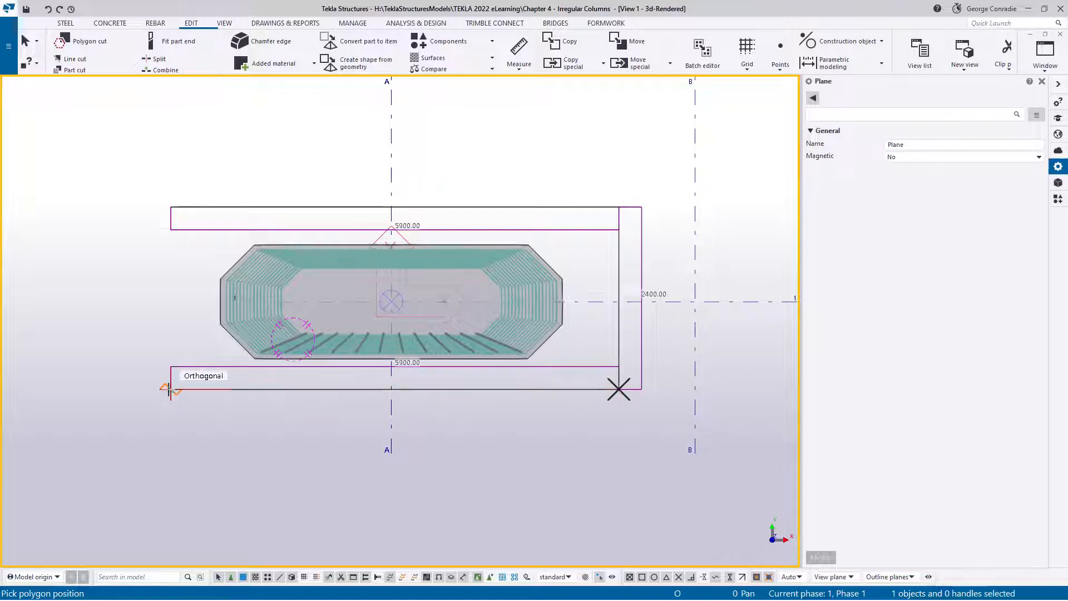
{"action": "middle_click", "coordinate": [179, 312]}
{"action": "right_click", "coordinate": [436, 137]}
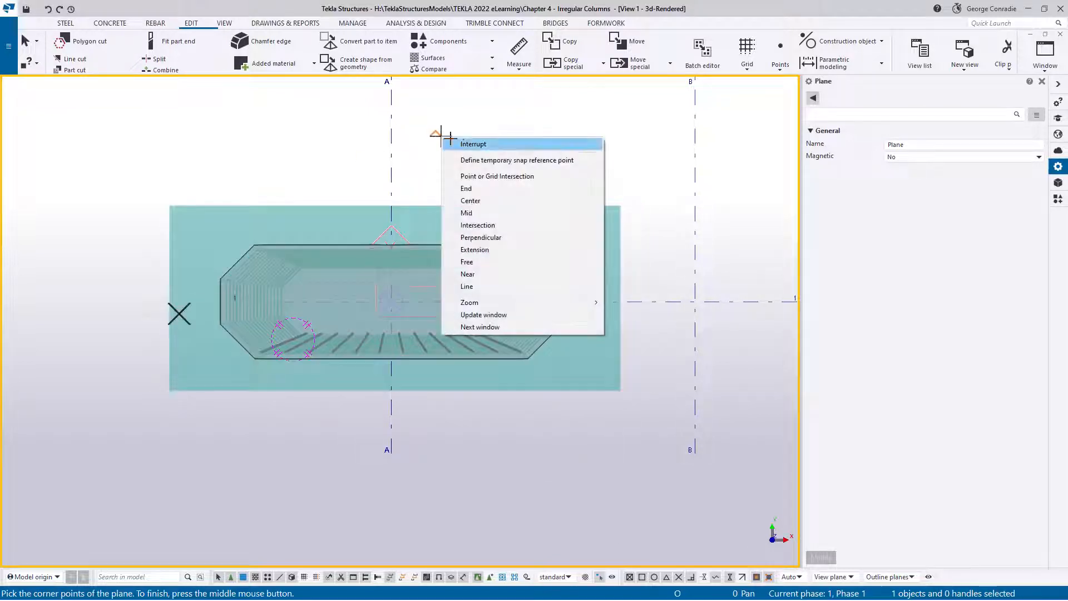
{"action": "left_click", "coordinate": [461, 143]}
- Check the visibility of construction planes in the 3D view's display settings and object visibility list, leaving the settings unchanged
{"action": "scroll", "coordinate": [446, 217], "scroll_direction": "down", "scroll_amount": 3}
{"action": "middle_click_drag", "start_coordinate": [446, 217], "coordinate": [473, 389], "text": "ctrl"}
{"action": "scroll", "coordinate": [474, 389], "scroll_direction": "up", "scroll_amount": 3}
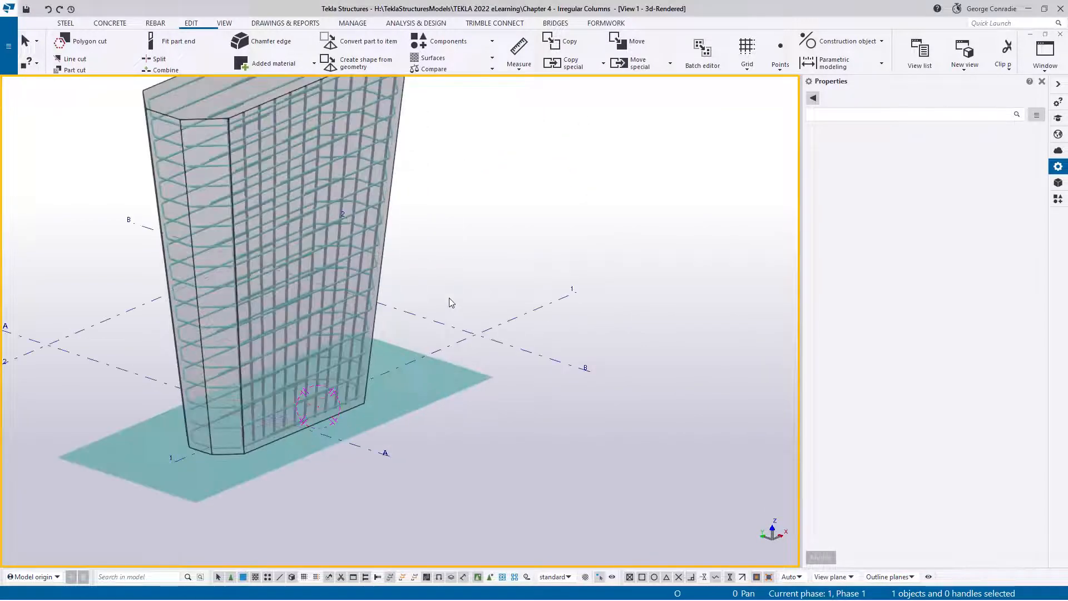
{"action": "left_click", "coordinate": [381, 268]}
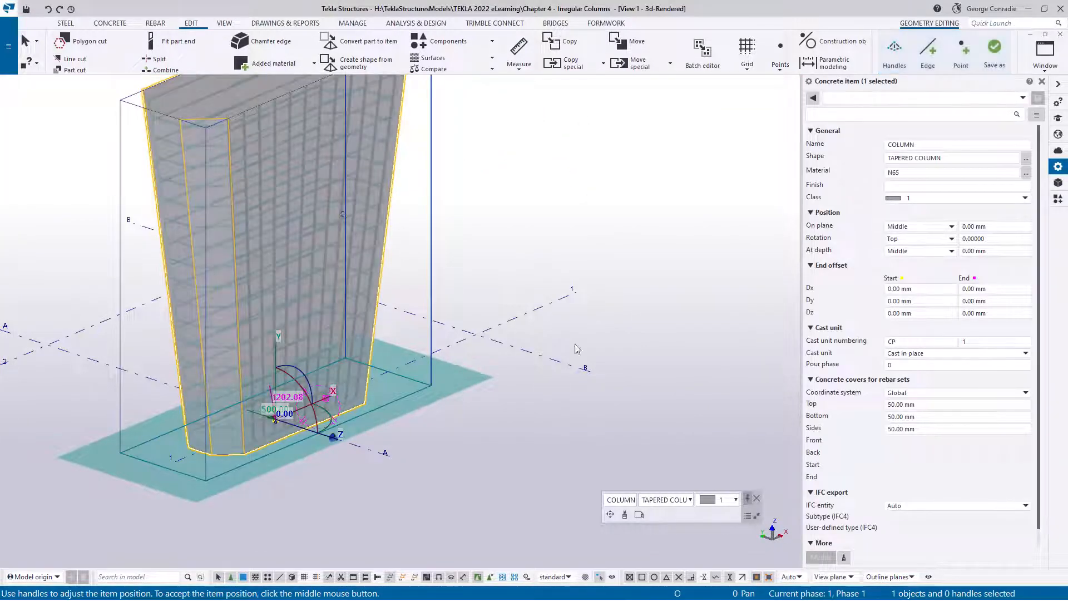
{"action": "left_click", "coordinate": [577, 348]}
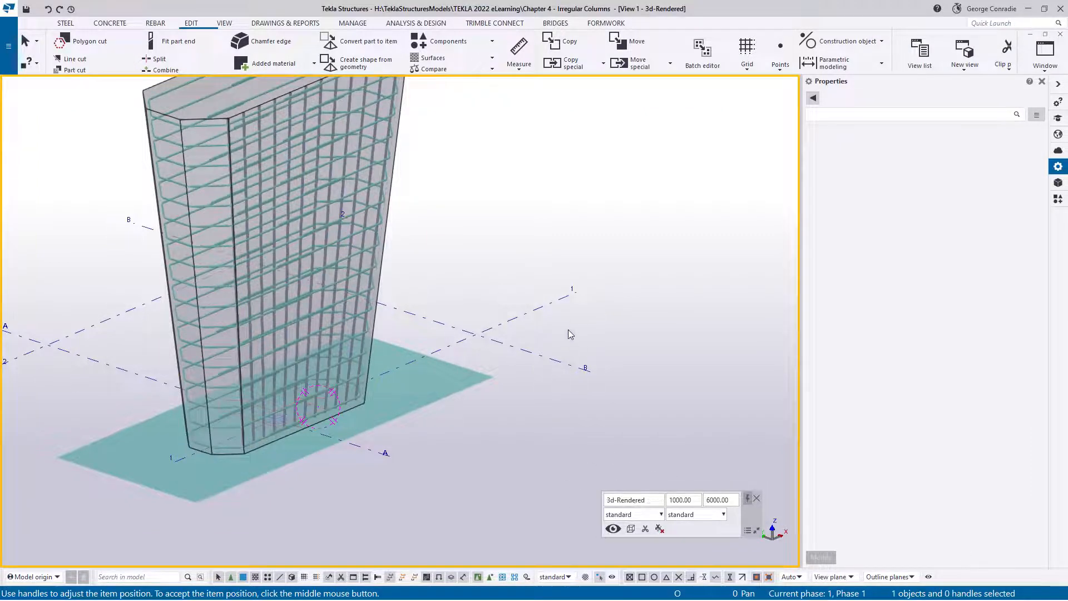
{"action": "double_click", "coordinate": [633, 382]}
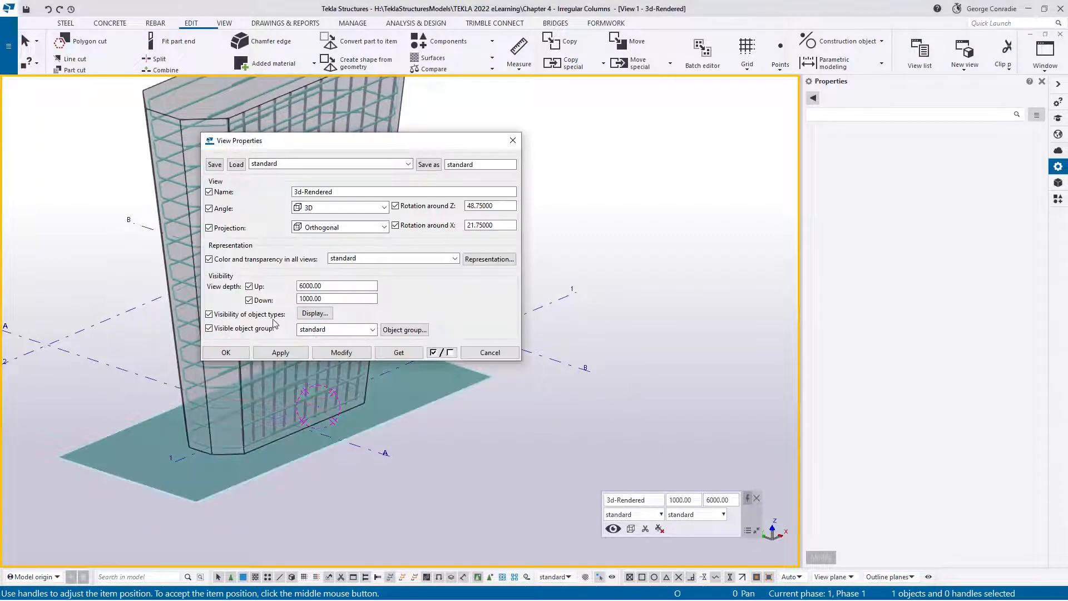
{"action": "left_click", "coordinate": [314, 313]}
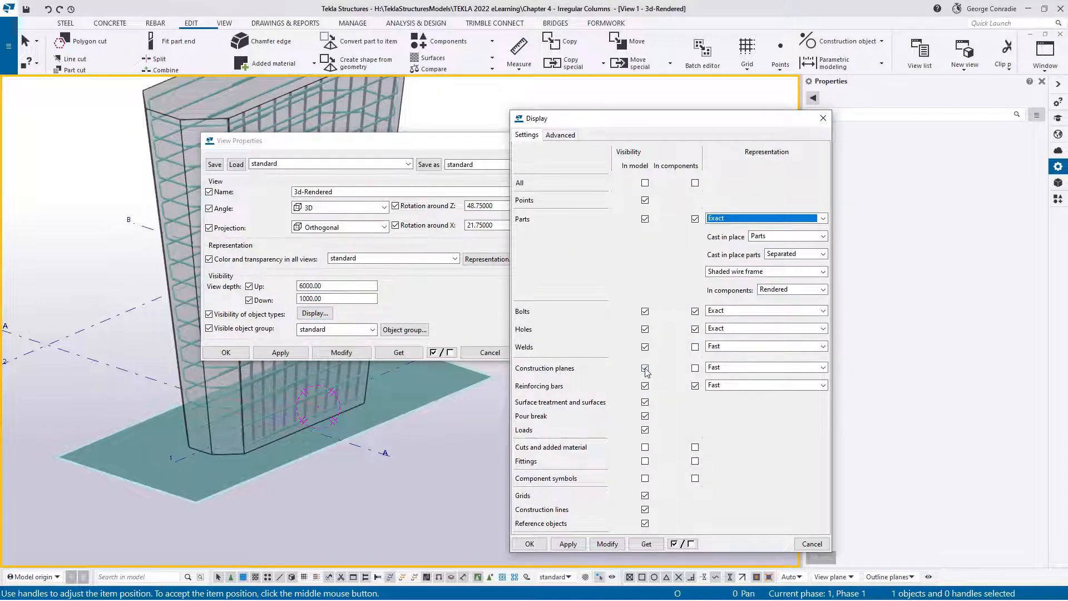
{"action": "left_click", "coordinate": [811, 543]}
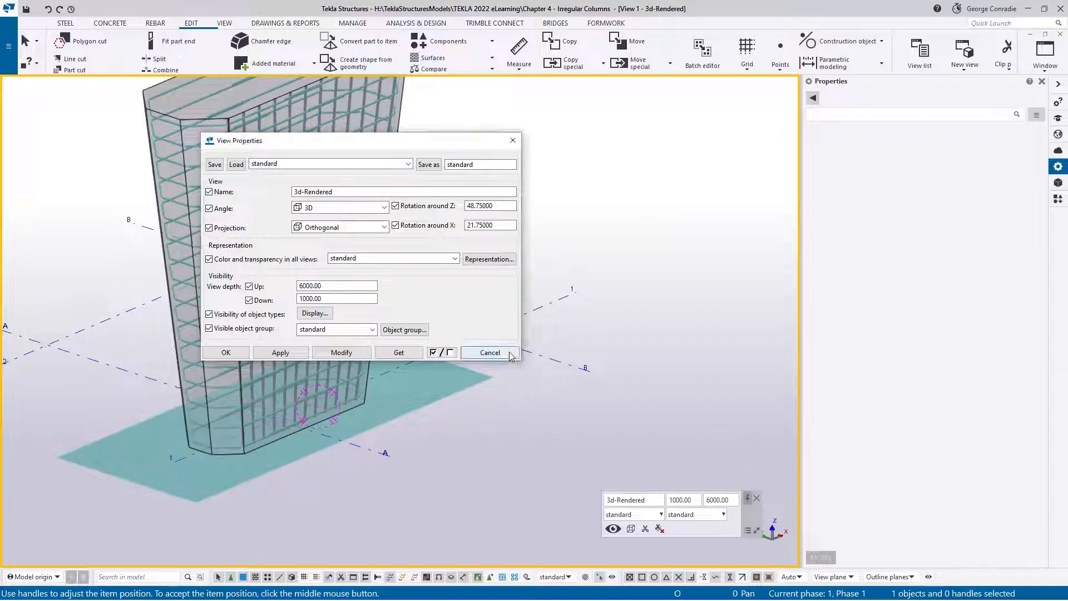
{"action": "left_click", "coordinate": [490, 352]}
{"action": "left_click", "coordinate": [613, 529]}
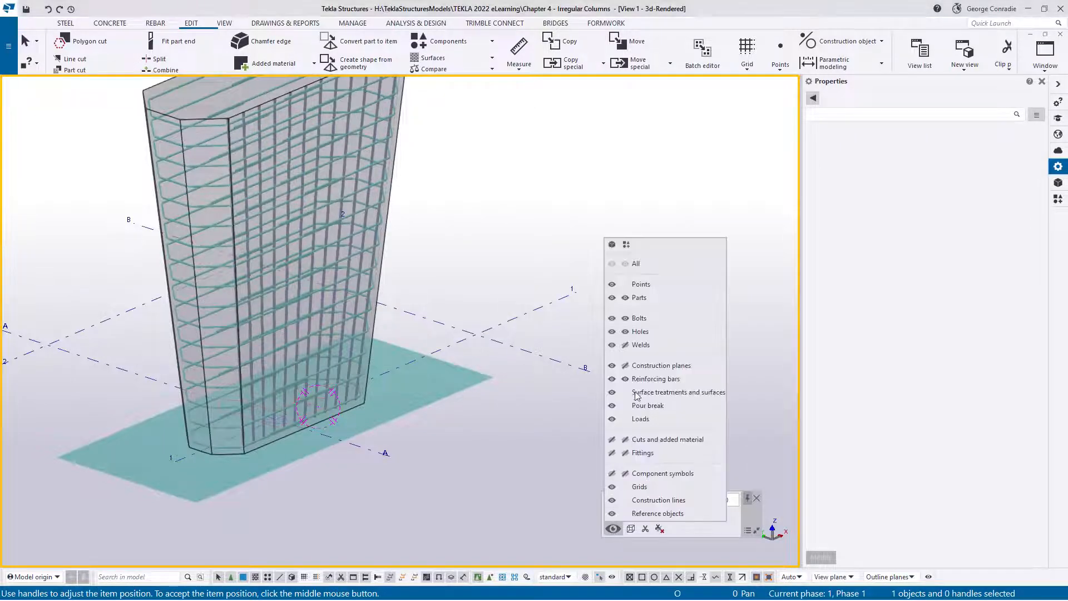
- Select the construction plane at the column's base and move it linearly by 1500 mm in dZ
{"action": "left_click", "coordinate": [463, 385]}
{"action": "mouse_move", "coordinate": [455, 395]}
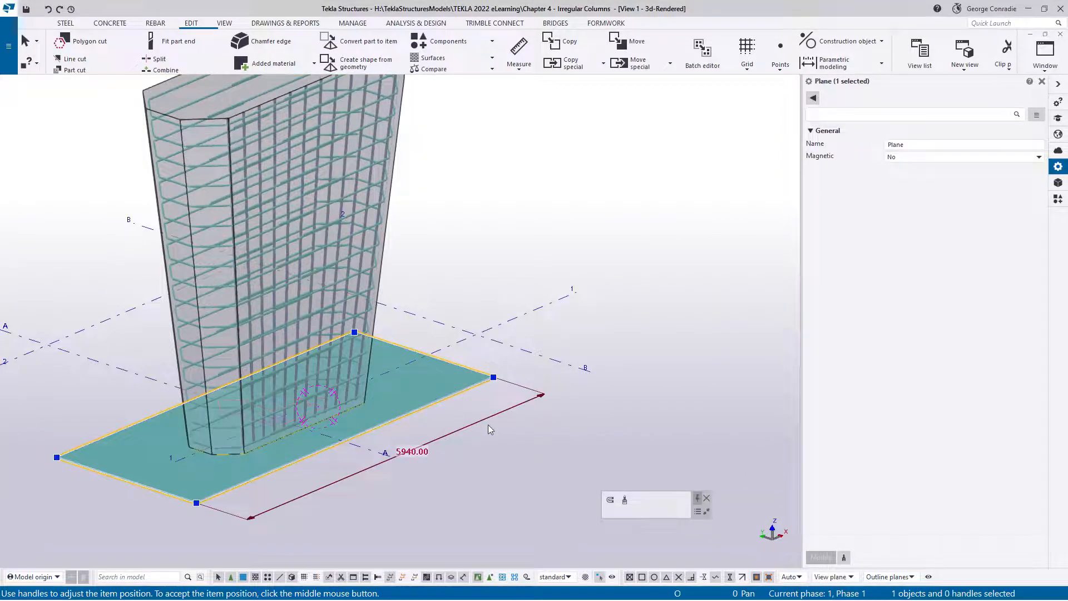
{"action": "left_click", "coordinate": [507, 448]}
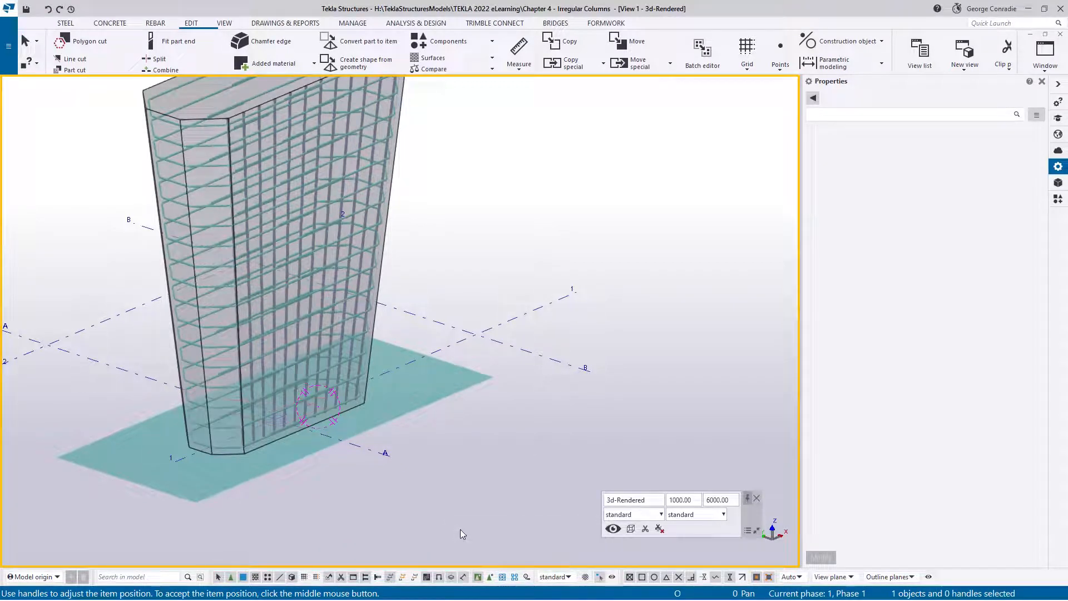
{"action": "left_click", "coordinate": [490, 381]}
{"action": "right_click", "coordinate": [503, 214]}
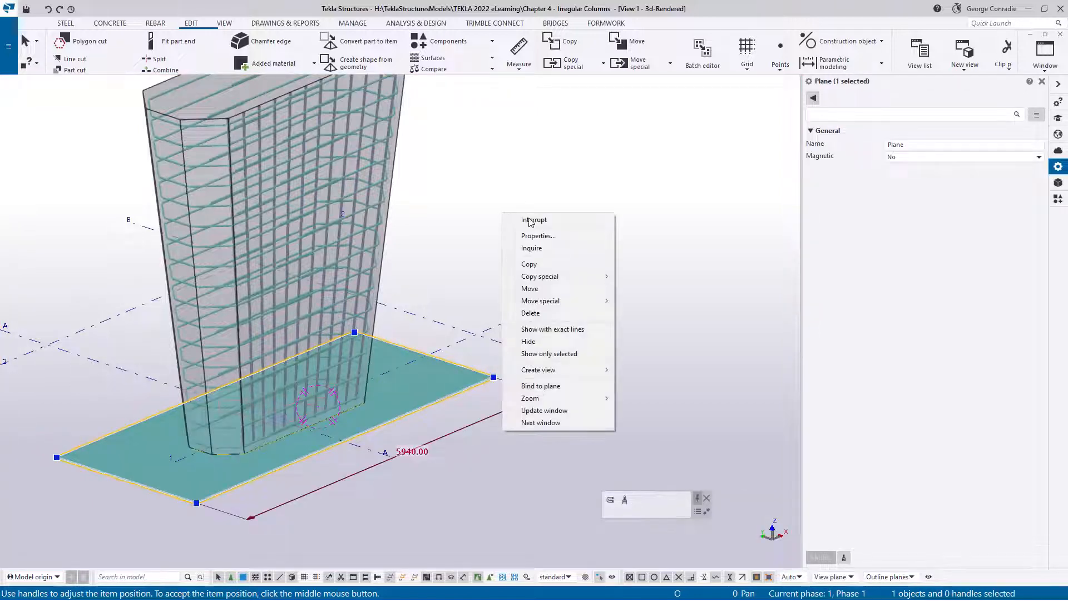
{"action": "mouse_move", "coordinate": [563, 307]}
{"action": "left_click", "coordinate": [645, 301]}
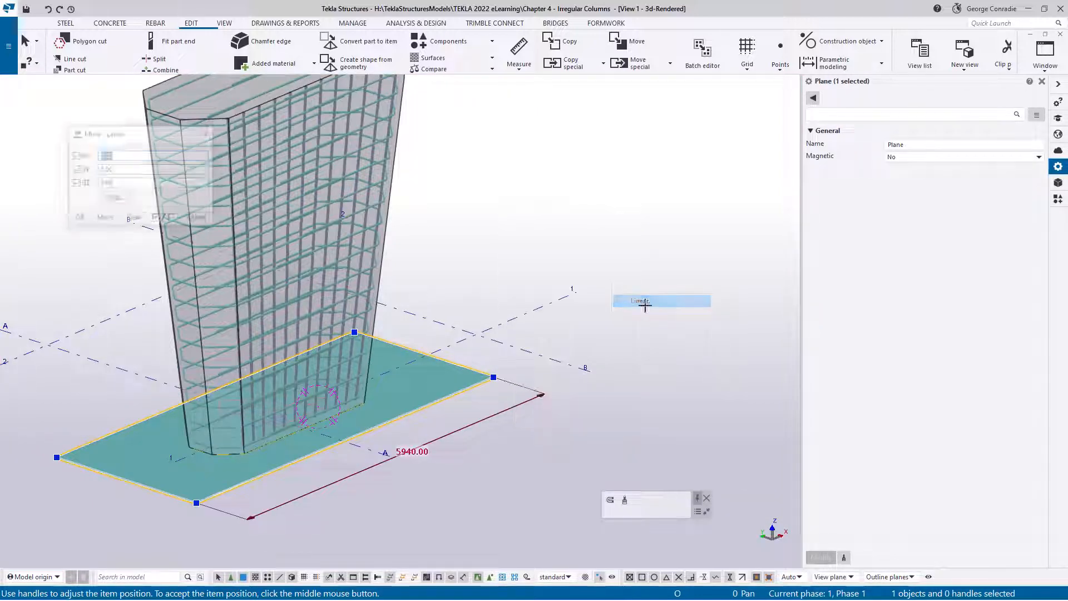
{"action": "double_click", "coordinate": [127, 184]}
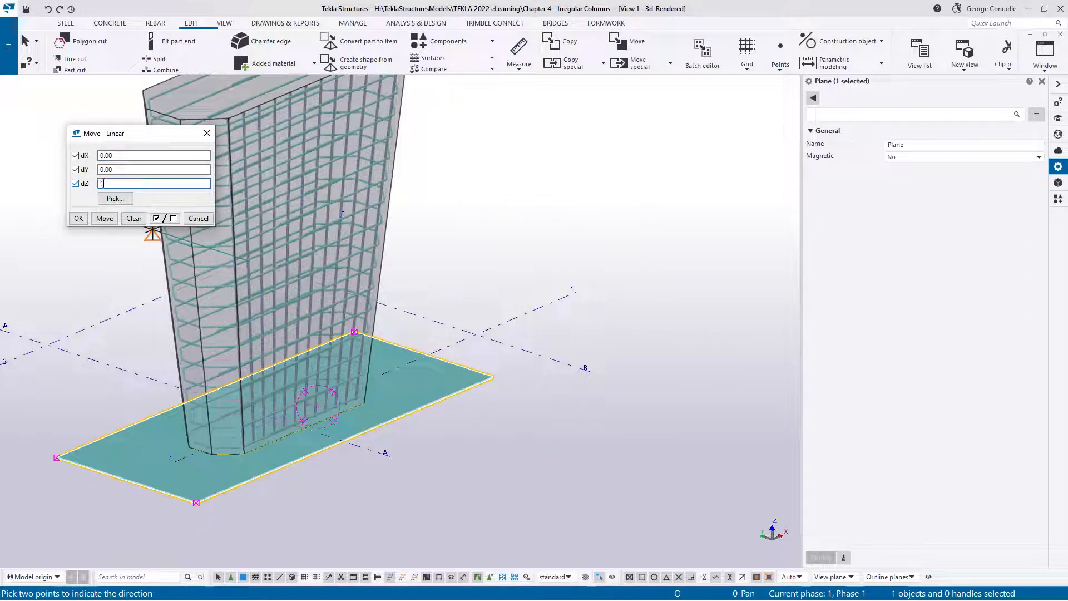
{"action": "left_click", "coordinate": [95, 218]}
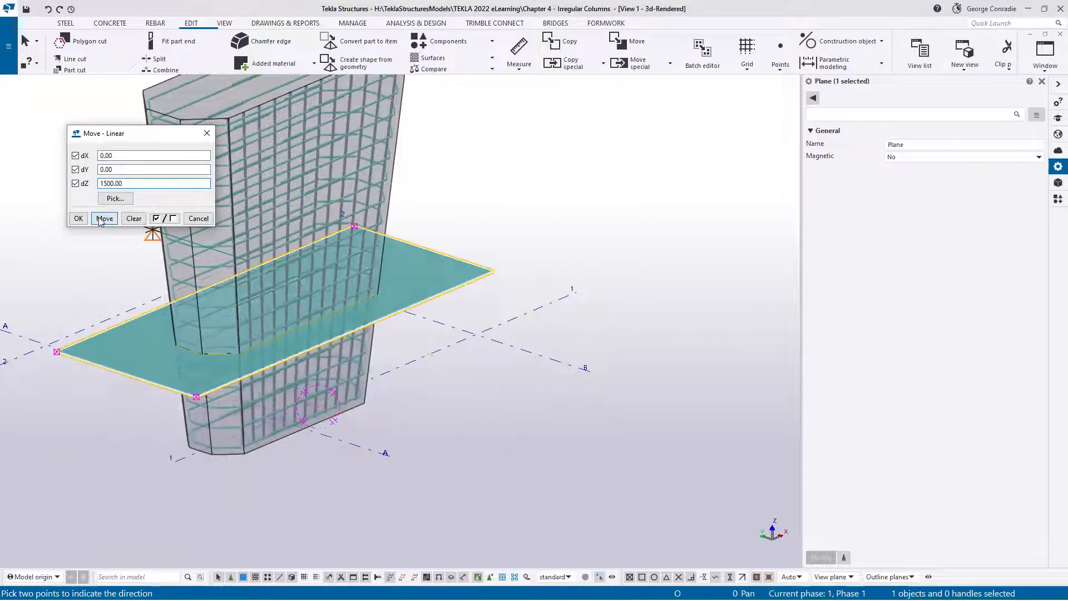
{"action": "left_click", "coordinate": [198, 219]}
{"action": "right_click", "coordinate": [476, 183]}
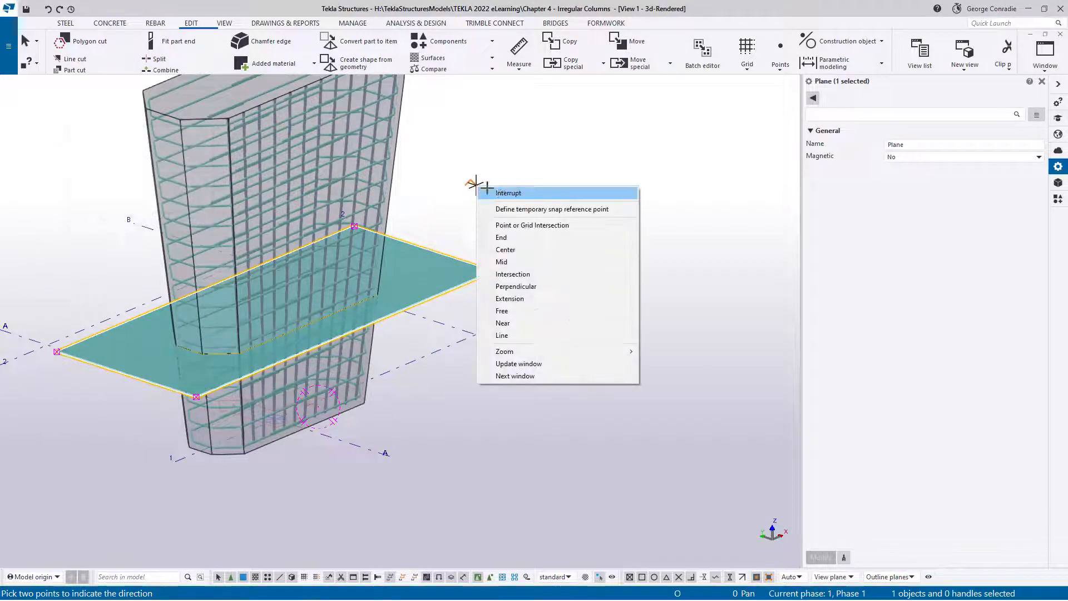
{"action": "left_click", "coordinate": [501, 193]}
{"action": "middle_click_drag", "start_coordinate": [368, 363], "coordinate": [489, 382]}
{"action": "scroll", "coordinate": [489, 382], "scroll_direction": "up", "scroll_amount": 2}
{"action": "scroll", "coordinate": [303, 372], "scroll_direction": "up", "scroll_amount": 5}
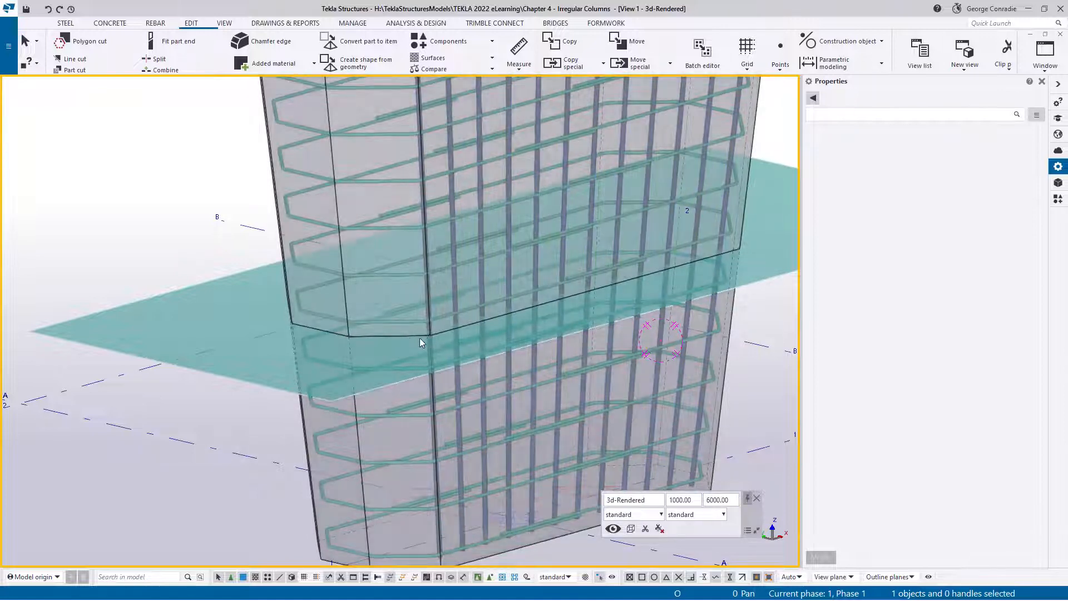
{"action": "middle_click_drag", "start_coordinate": [419, 338], "coordinate": [295, 351]}
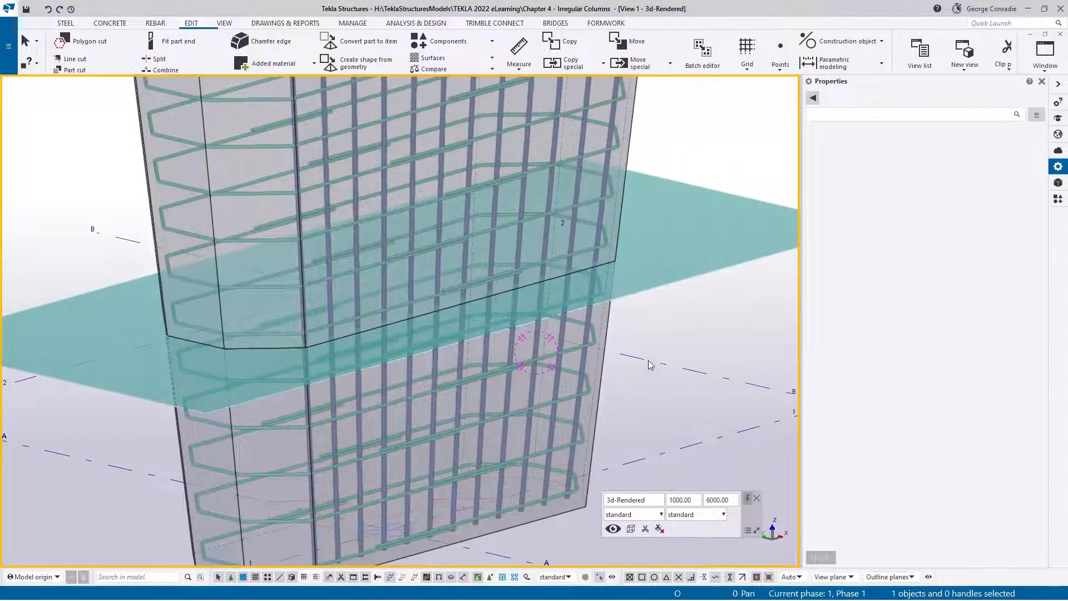
{"action": "left_click", "coordinate": [842, 44]}
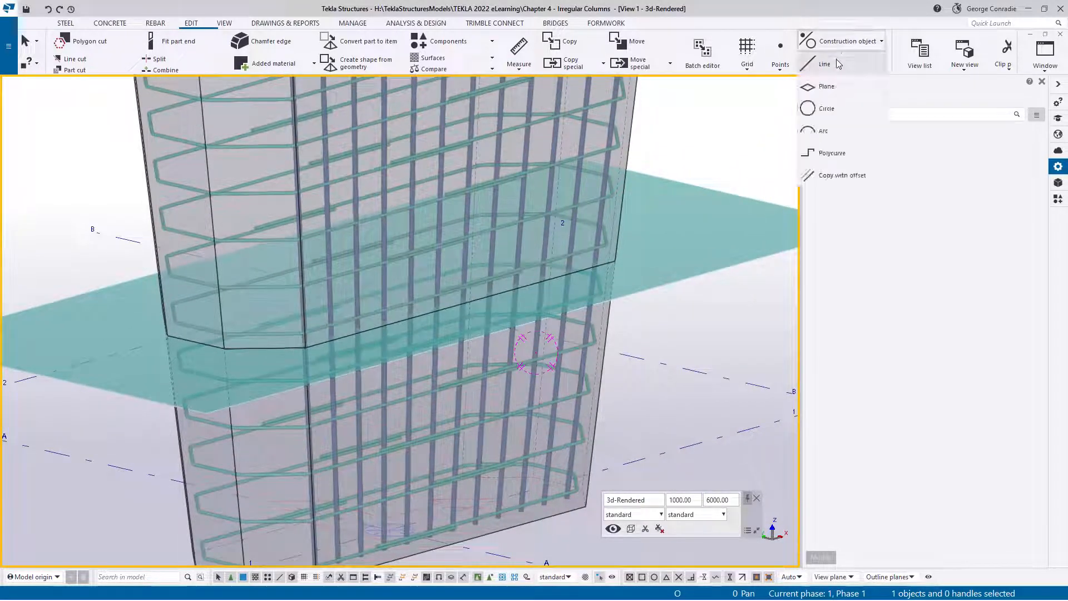
{"action": "left_click", "coordinate": [826, 65]}
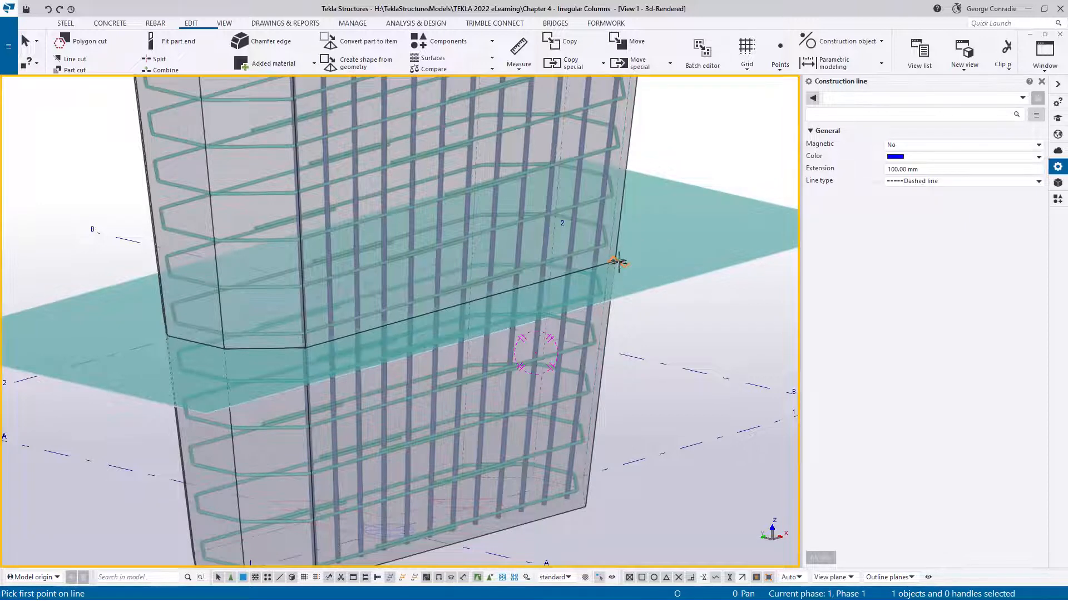
{"action": "right_click", "coordinate": [675, 307]}
{"action": "left_click", "coordinate": [723, 333]}
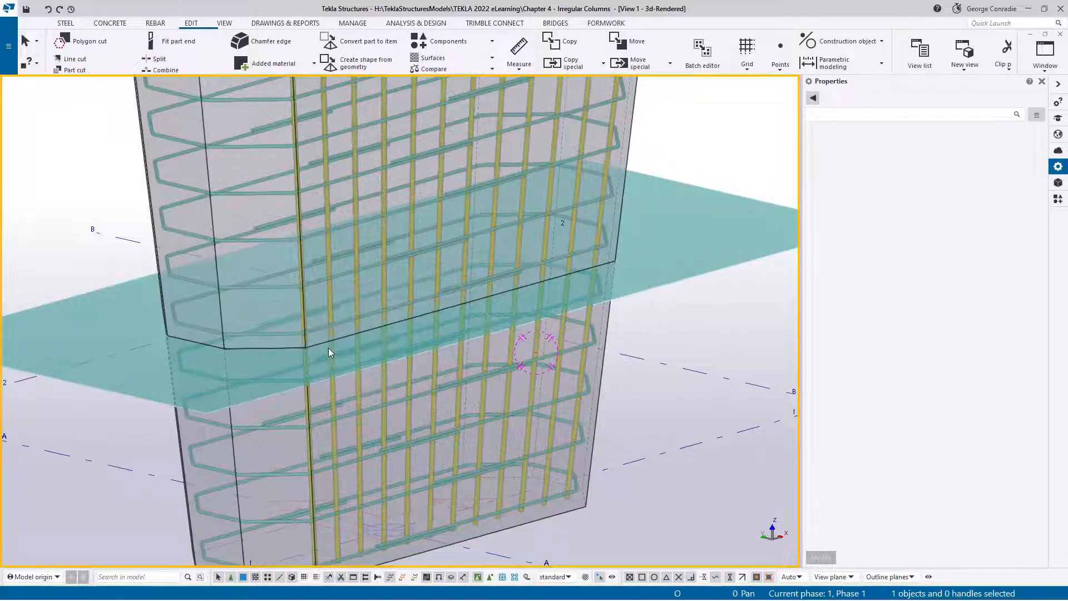
- Find the Line/Plane INTERSECTION (42) component by searching for "line", and start it with the standard settings
{"action": "scroll", "coordinate": [429, 321], "scroll_direction": "down", "scroll_amount": 3}
{"action": "scroll", "coordinate": [428, 321], "scroll_direction": "down", "scroll_amount": 1}
{"action": "middle_click_drag", "start_coordinate": [439, 305], "coordinate": [444, 326], "text": "ctrl"}
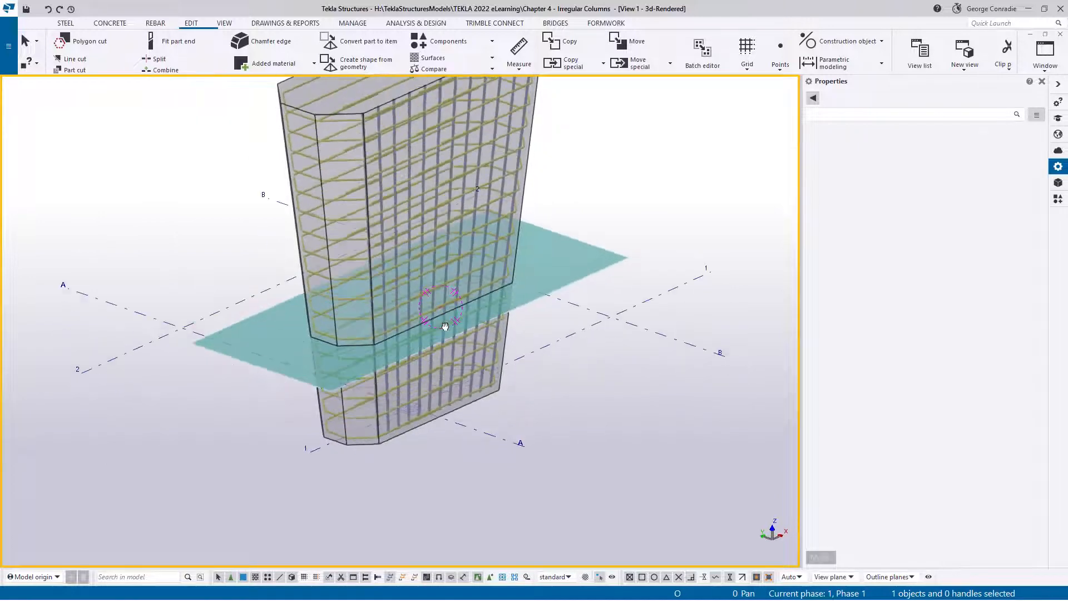
{"action": "left_click", "coordinate": [1057, 200]}
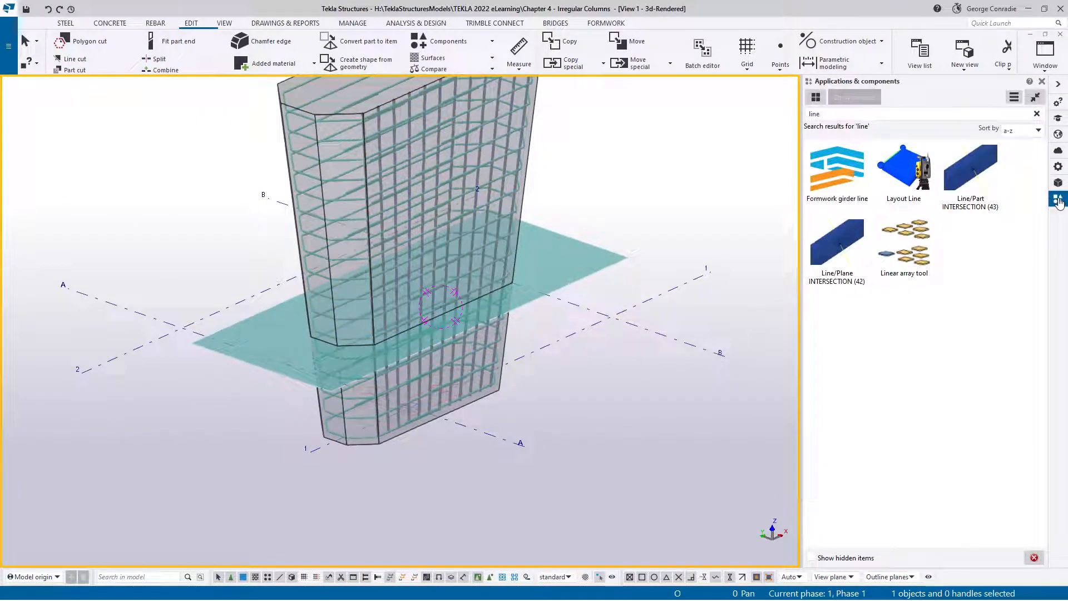
{"action": "left_click", "coordinate": [1036, 114]}
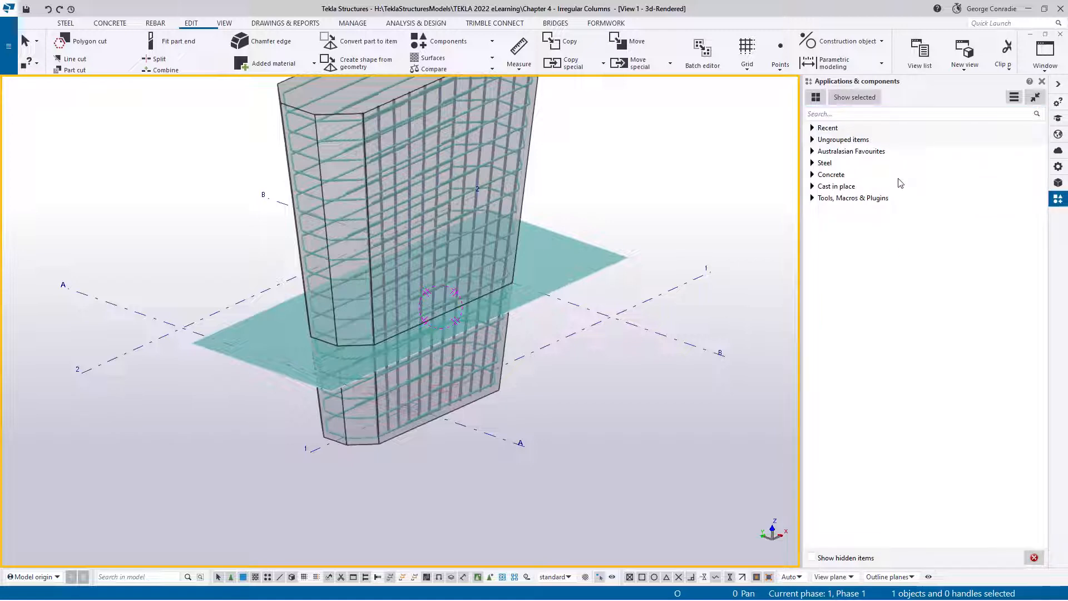
{"action": "left_click", "coordinate": [856, 114]}
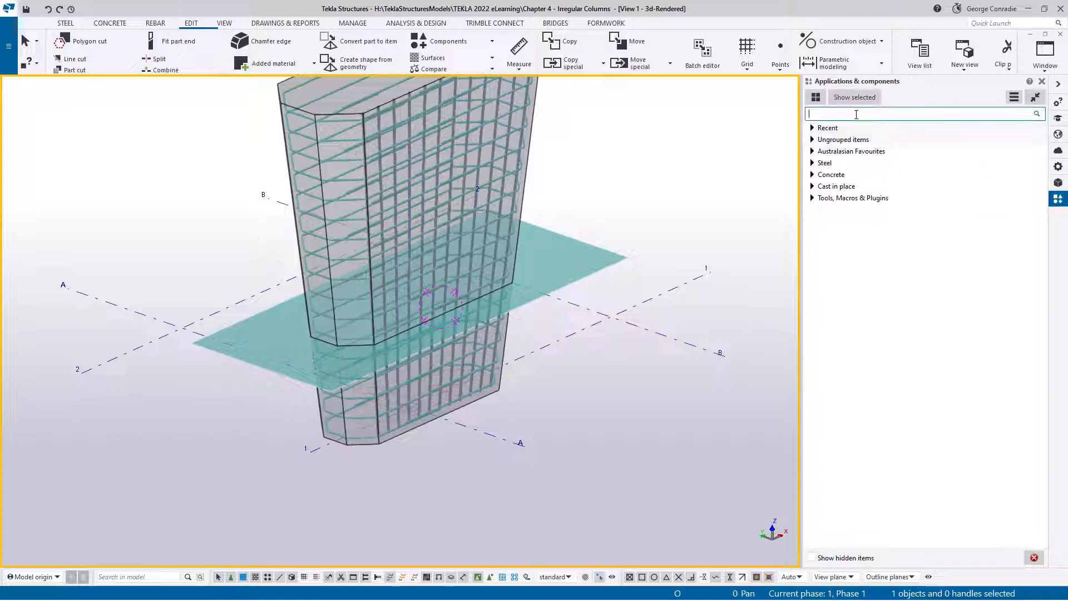
{"action": "type", "text": "line"}
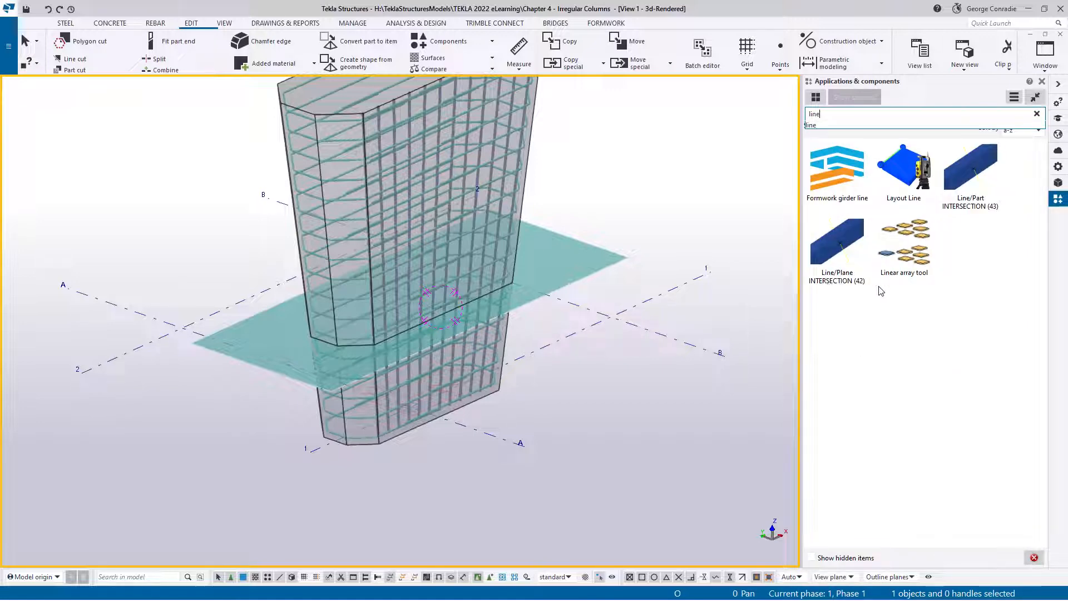
{"action": "double_click", "coordinate": [840, 245]}
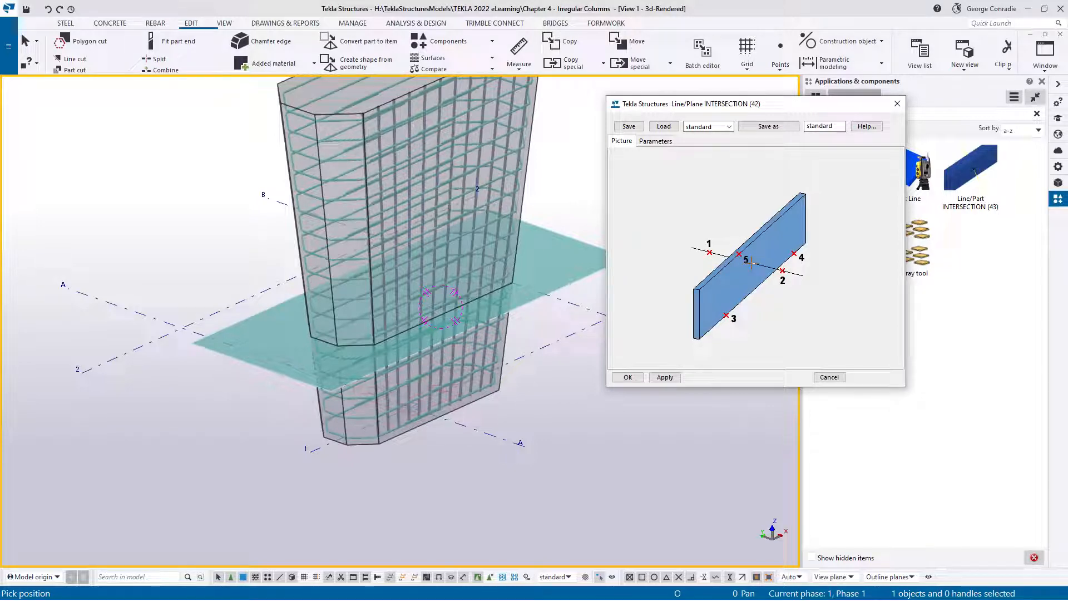
{"action": "left_click", "coordinate": [638, 379]}
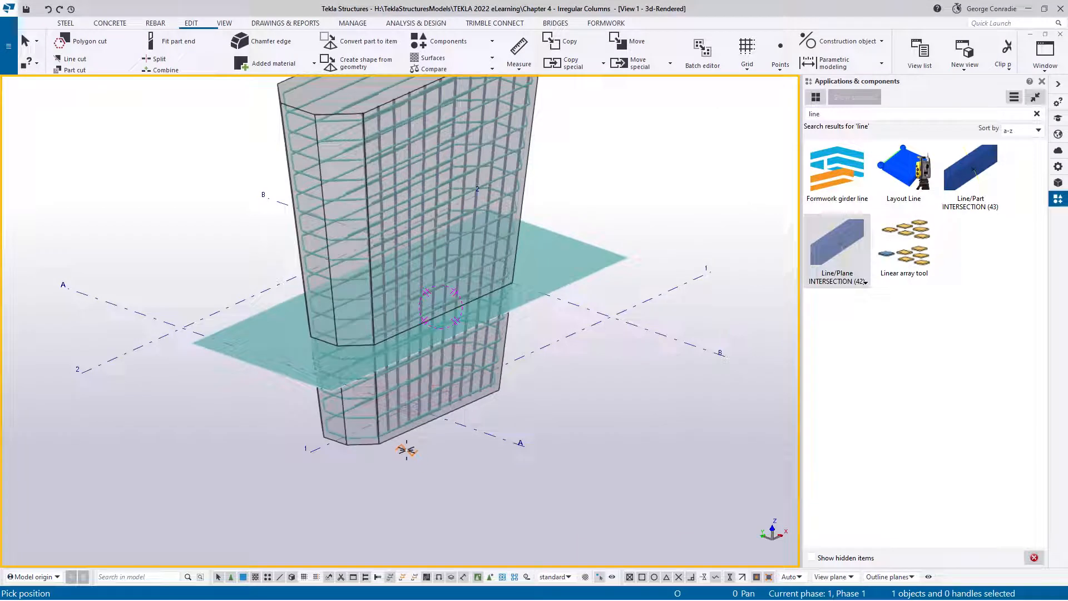
- Create the intersection point of the barred long face's first sloped corner edge with the construction plane, using three plane corners
{"action": "left_click", "coordinate": [378, 443]}
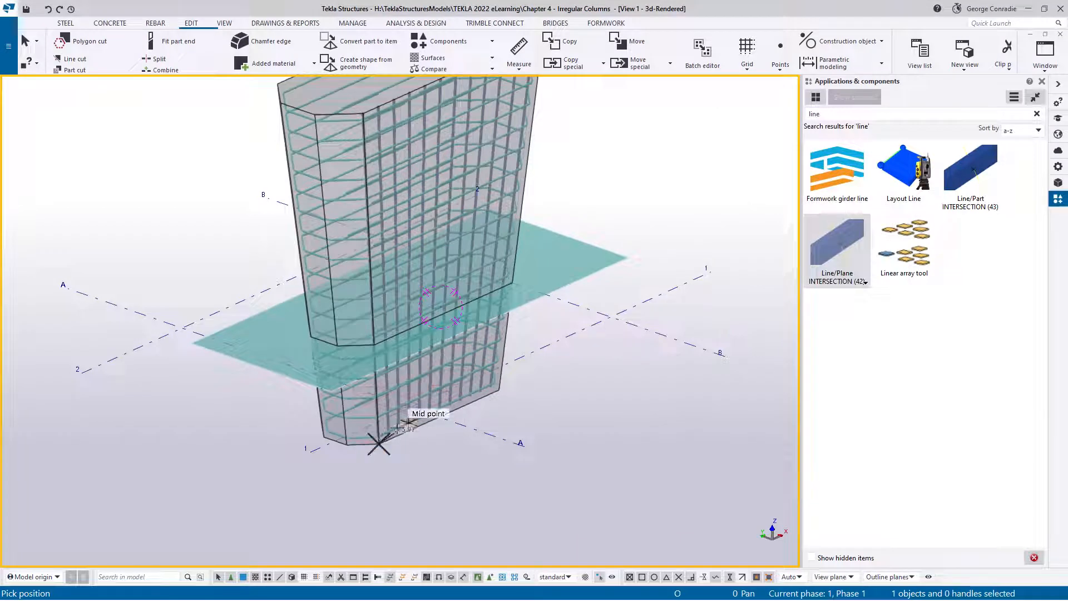
{"action": "left_click", "coordinate": [362, 113]}
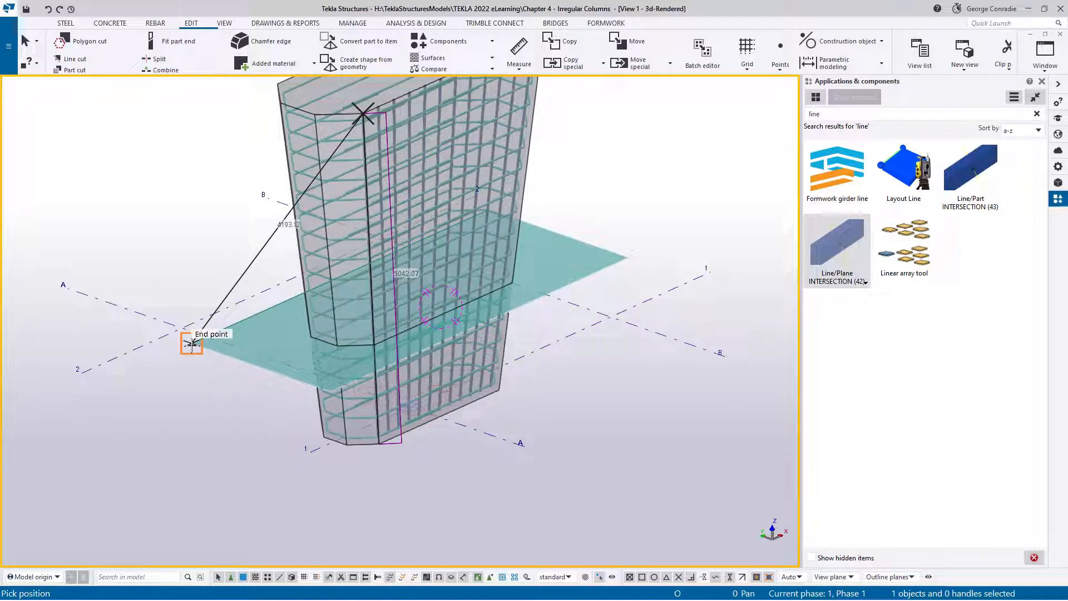
{"action": "left_click", "coordinate": [191, 345]}
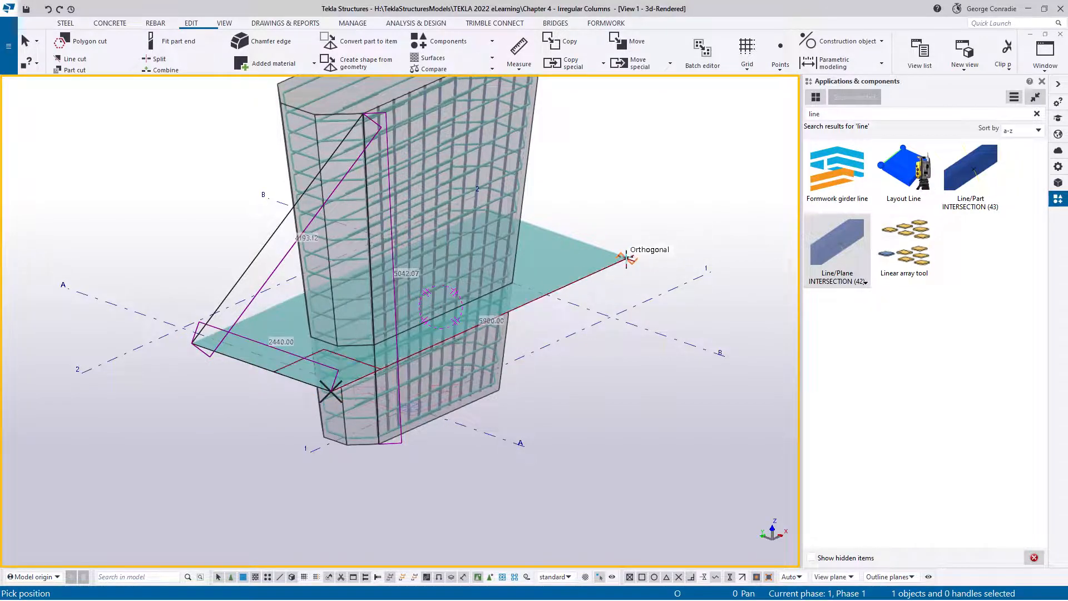
{"action": "middle_click_drag", "start_coordinate": [626, 259], "coordinate": [572, 269], "text": "ctrl"}
{"action": "left_click", "coordinate": [552, 176]}
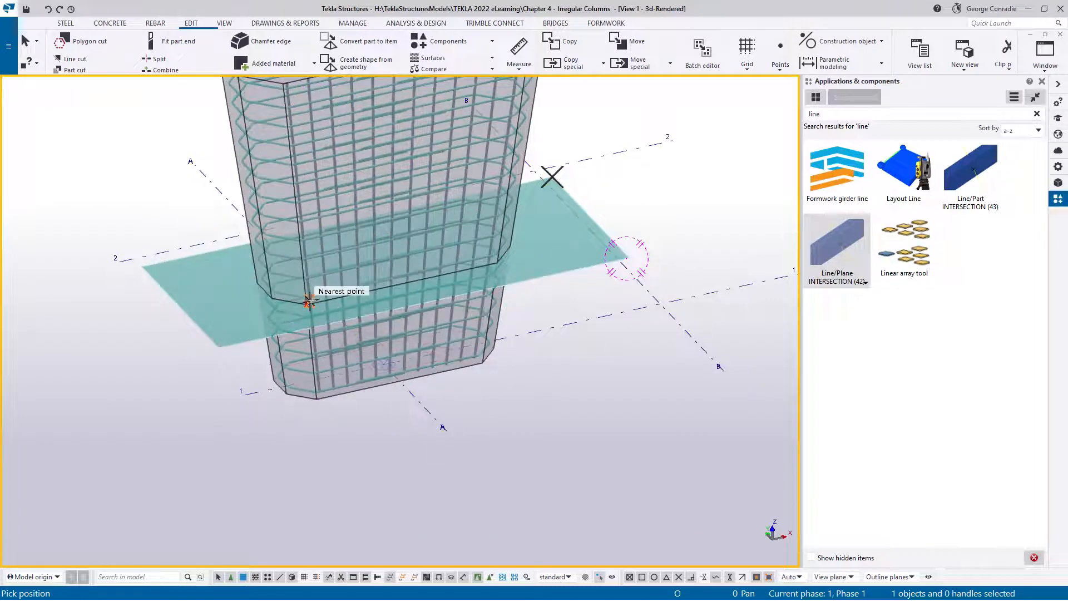
- Create the intersection point of the construction plane with the same barred face's other sloped corner edge, nearer grid line B
{"action": "middle_click_drag", "start_coordinate": [501, 355], "coordinate": [477, 429], "text": "ctrl"}
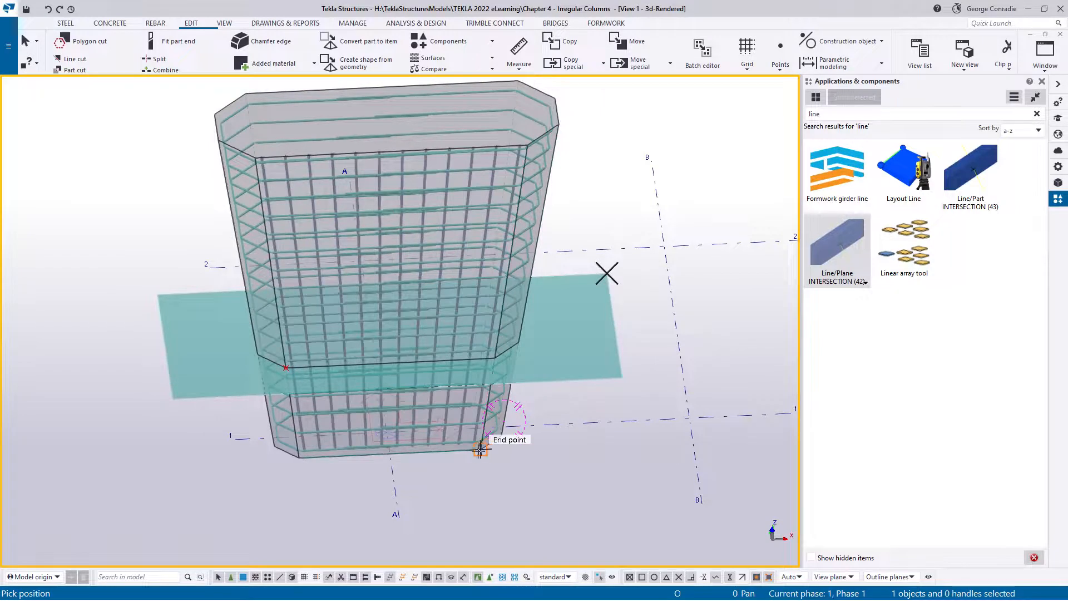
{"action": "left_click", "coordinate": [480, 448]}
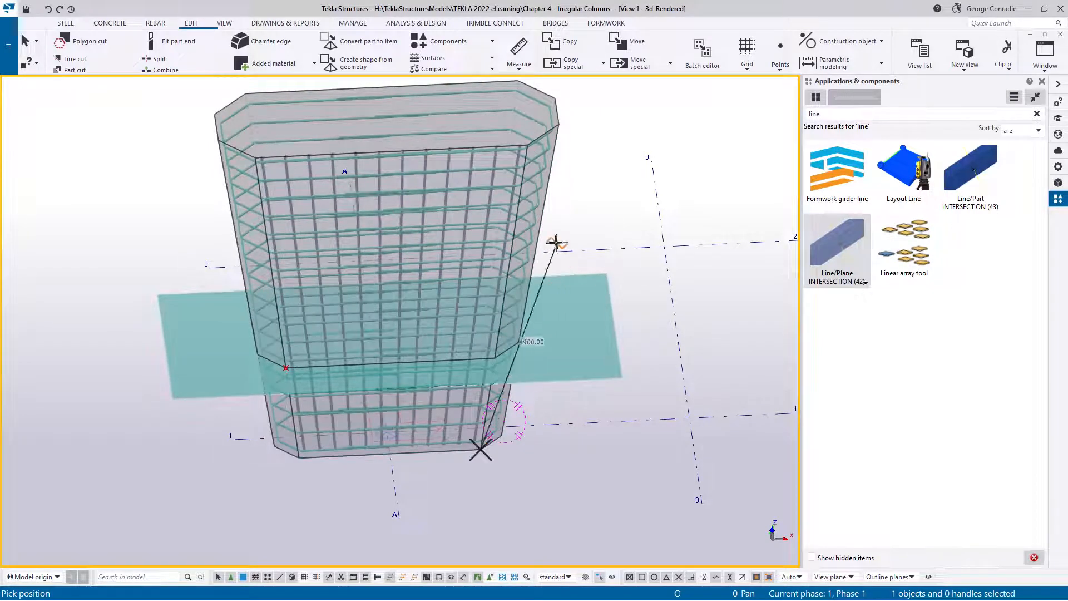
{"action": "left_click", "coordinate": [527, 144]}
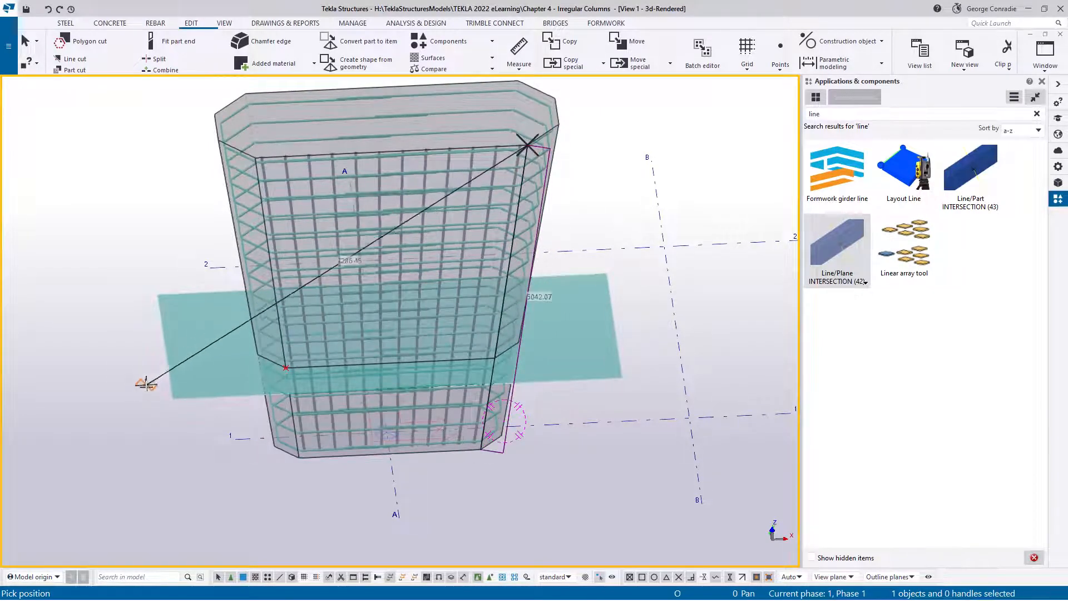
{"action": "left_click", "coordinate": [172, 398]}
{"action": "left_click", "coordinate": [156, 295]}
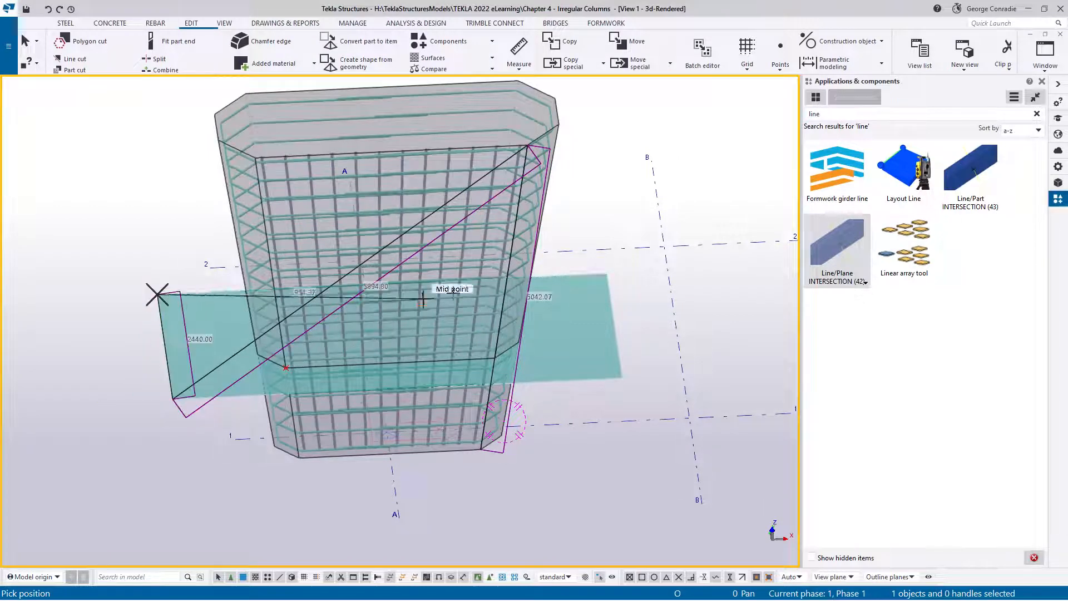
{"action": "left_click", "coordinate": [606, 273]}
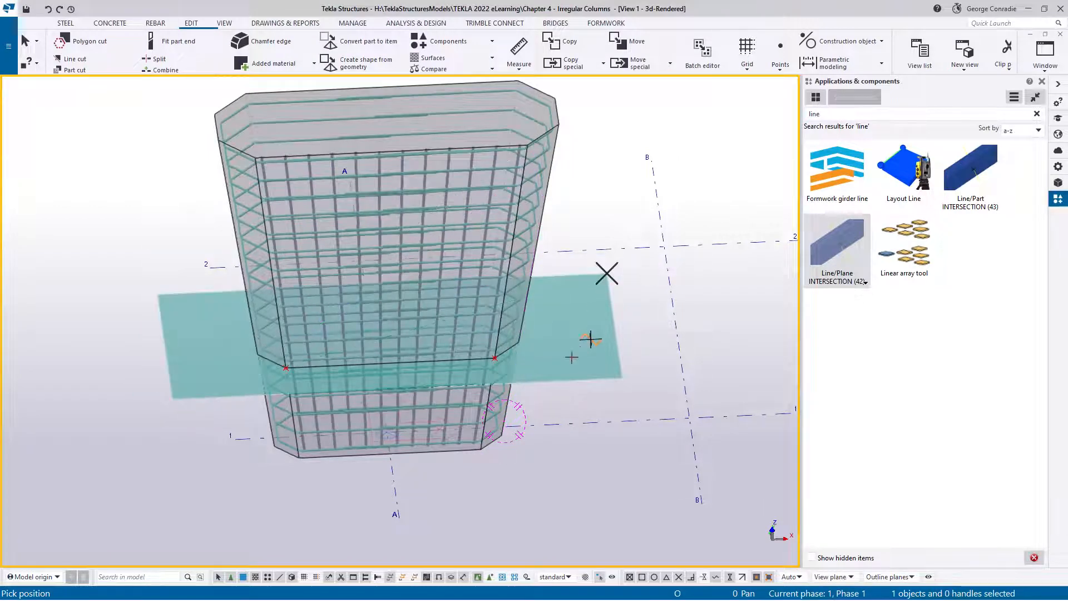
{"action": "left_click", "coordinate": [494, 359]}
- Create the intersection point of the construction plane with the opposite long face's sloped corner edge nearer grid line B
{"action": "middle_click_drag", "start_coordinate": [592, 357], "coordinate": [506, 353], "text": "ctrl"}
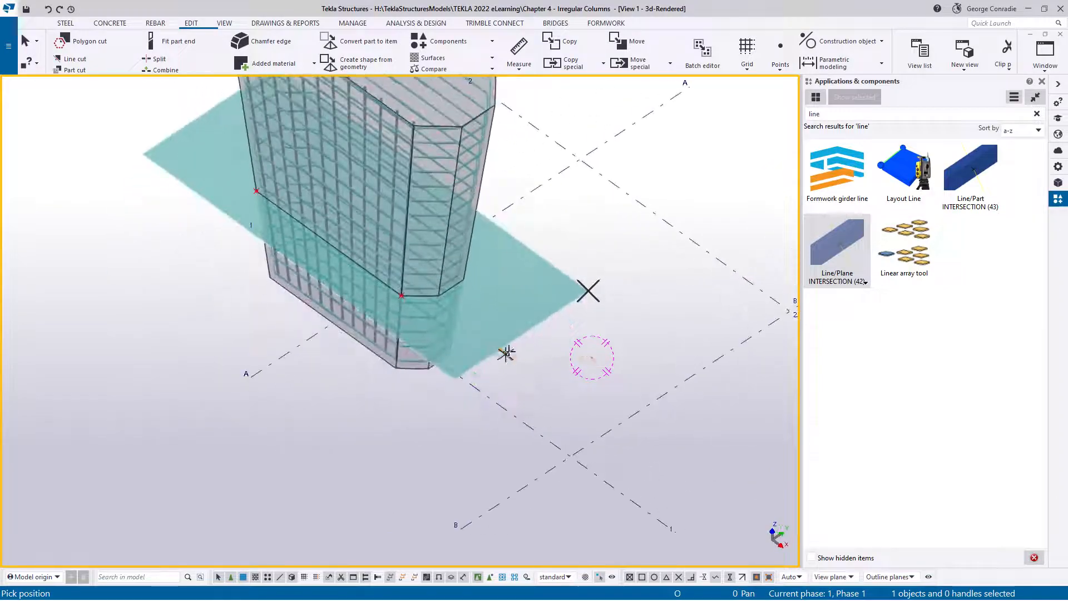
{"action": "middle_click_drag", "start_coordinate": [534, 300], "coordinate": [420, 405]}
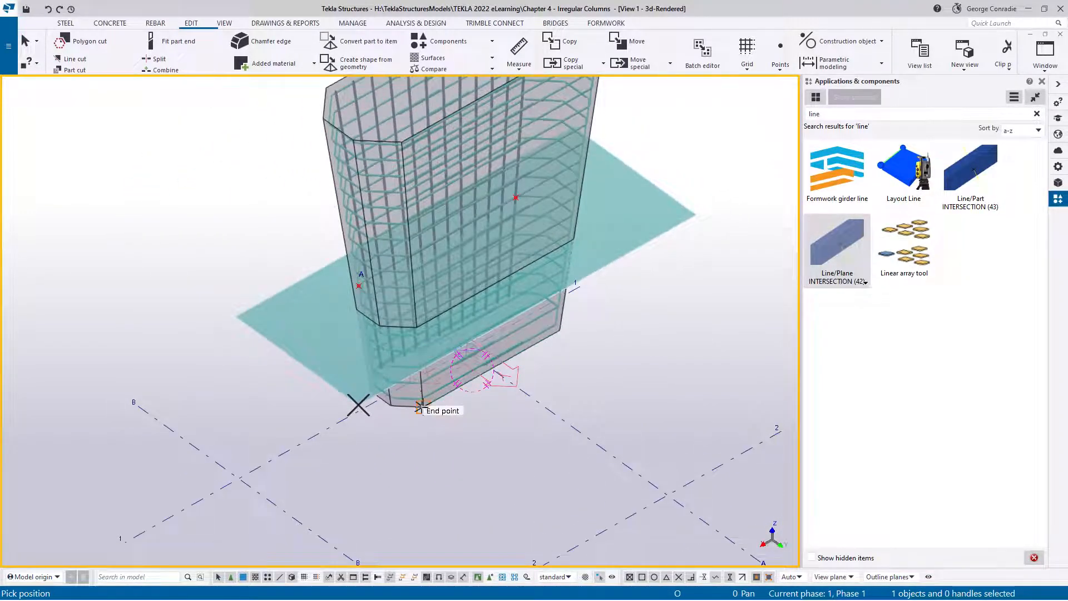
{"action": "left_click", "coordinate": [422, 409]}
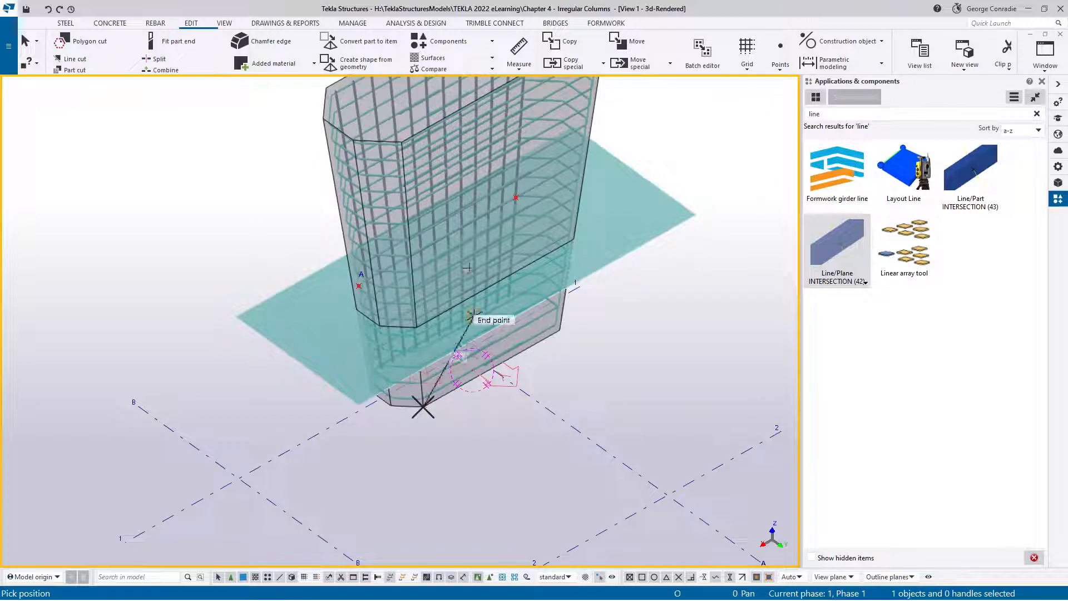
{"action": "left_click", "coordinate": [401, 139]}
{"action": "middle_click_drag", "start_coordinate": [615, 138], "coordinate": [586, 131], "text": "ctrl"}
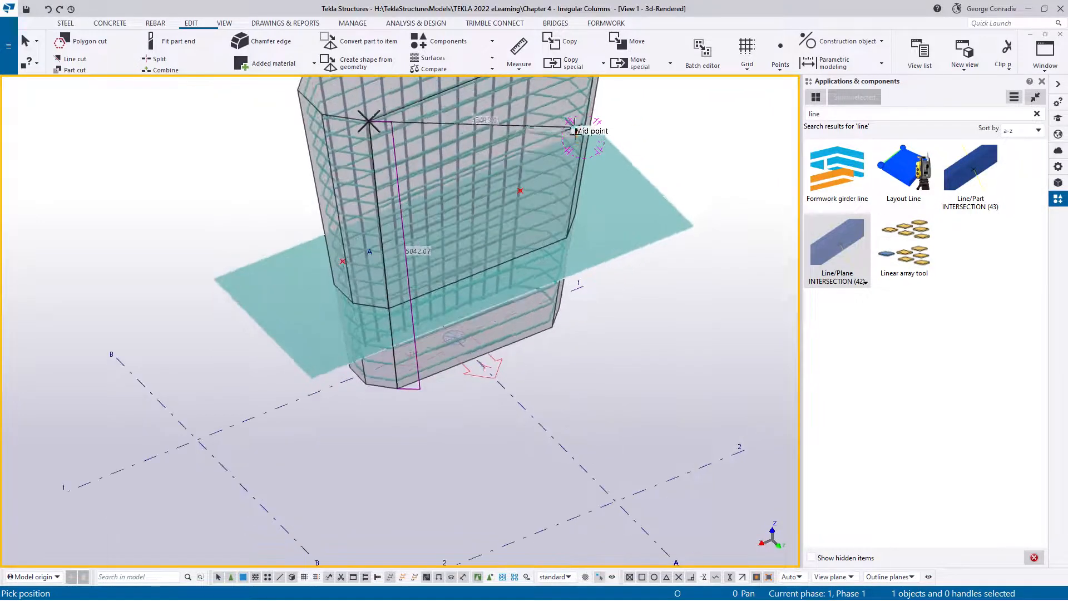
{"action": "left_click", "coordinate": [597, 123]}
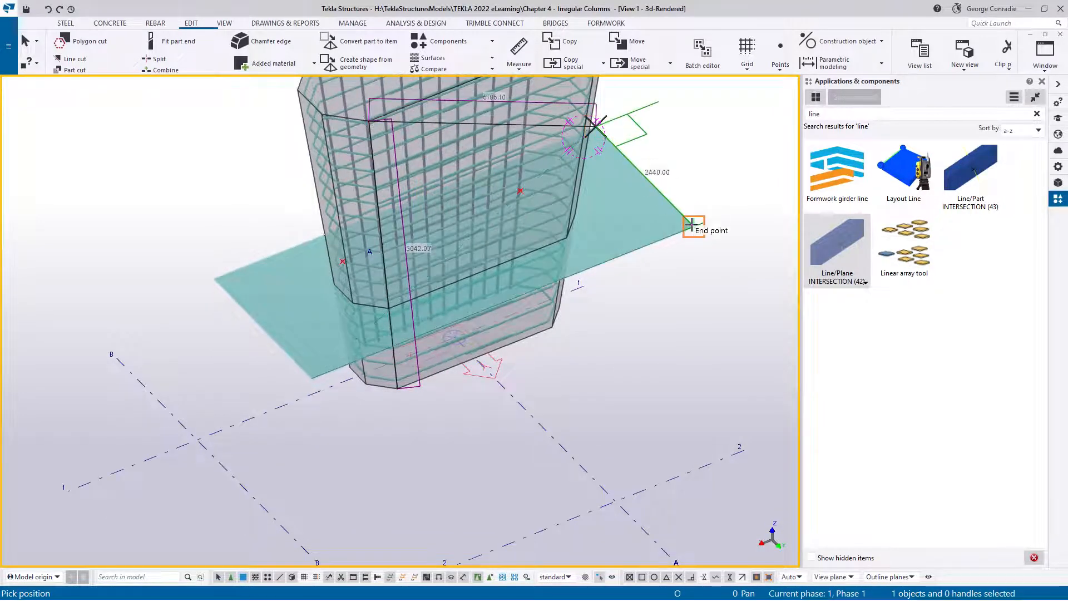
{"action": "left_click", "coordinate": [694, 228]}
{"action": "left_click", "coordinate": [312, 380]}
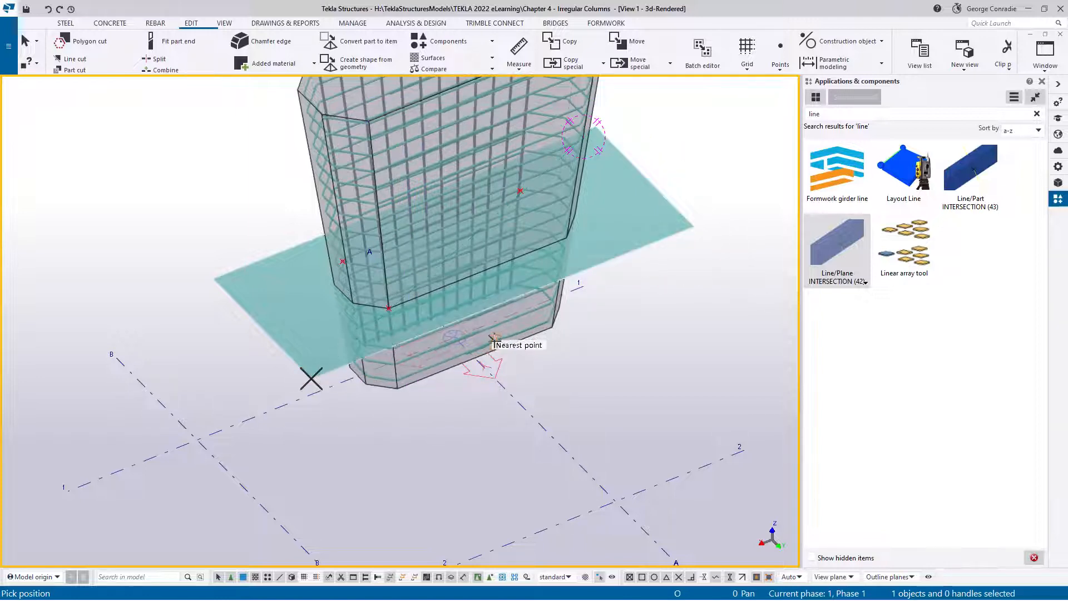
- Create the fourth intersection point on the opposite long face's remaining sloped corner edge, and end the command
{"action": "middle_click_drag", "start_coordinate": [484, 348], "coordinate": [433, 367], "text": "ctrl"}
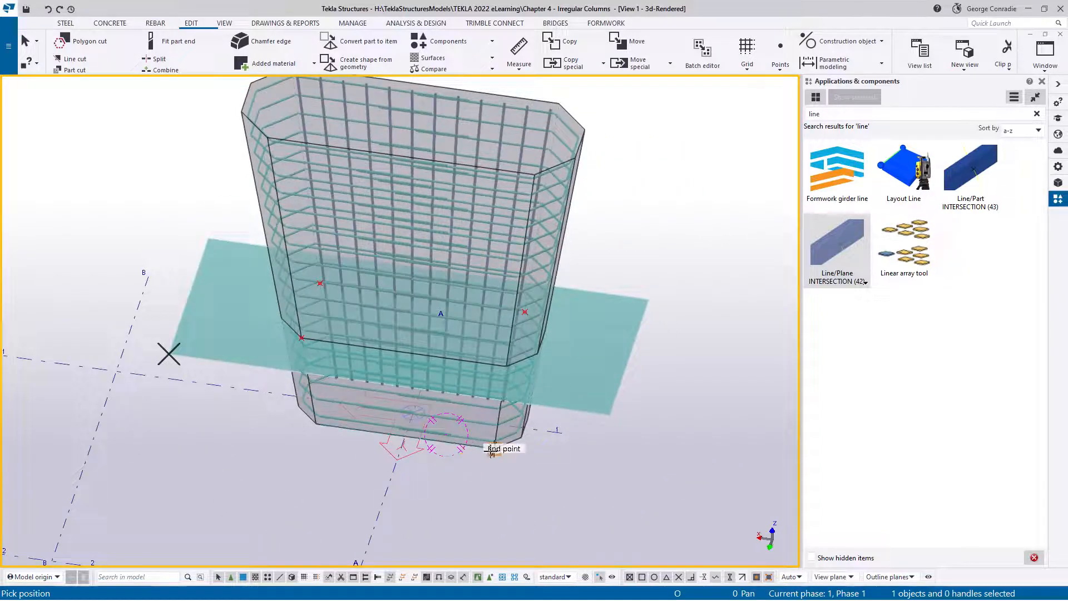
{"action": "left_click", "coordinate": [494, 448]}
{"action": "left_click", "coordinate": [534, 173]}
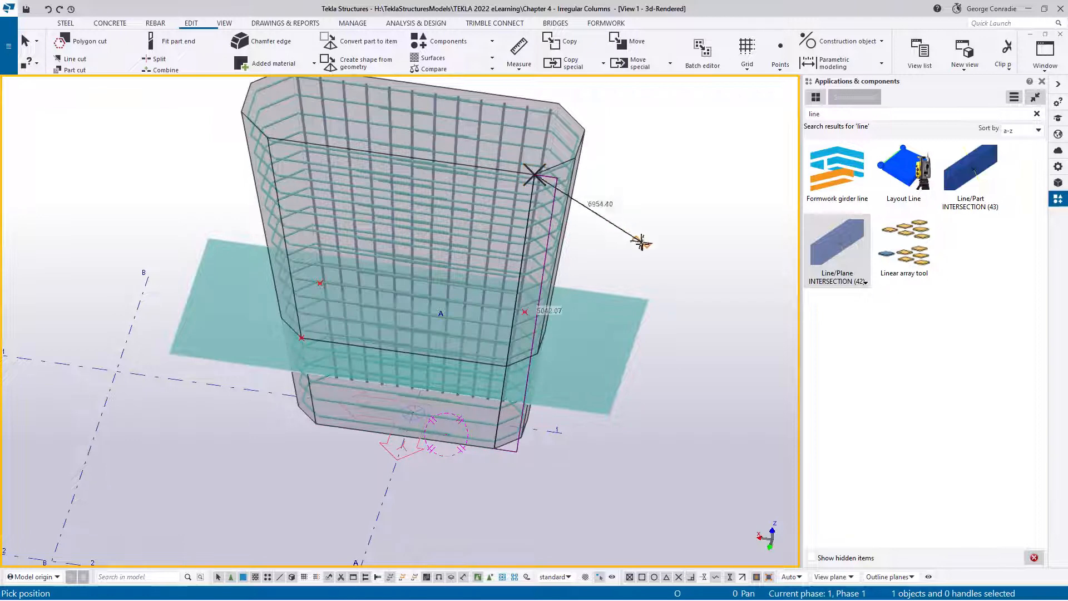
{"action": "left_click", "coordinate": [648, 300]}
{"action": "left_click", "coordinate": [609, 415]}
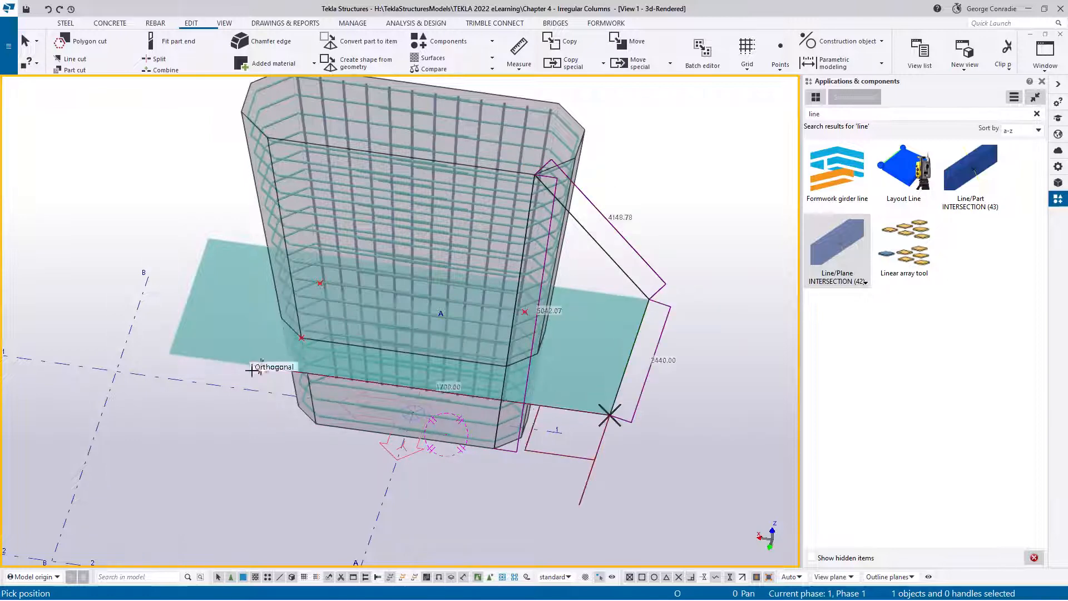
{"action": "left_click", "coordinate": [170, 354]}
{"action": "right_click", "coordinate": [649, 269]}
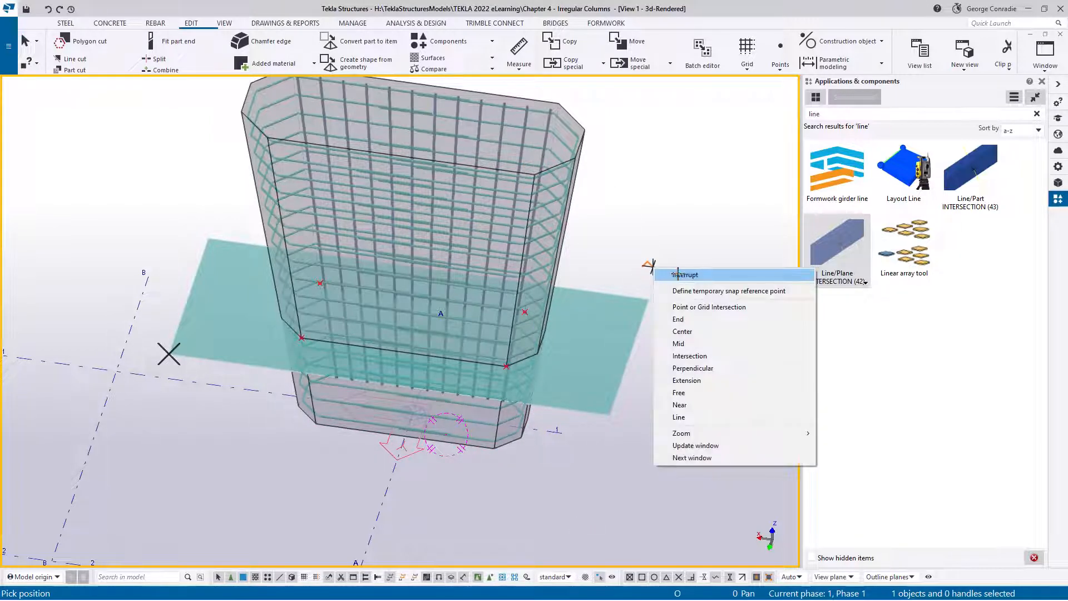
{"action": "left_click", "coordinate": [663, 278]}
- Delete the construction plane cutting through the column, keeping the four intersection points
{"action": "middle_click_drag", "start_coordinate": [488, 367], "coordinate": [422, 368], "text": "ctrl"}
{"action": "left_click", "coordinate": [419, 363]}
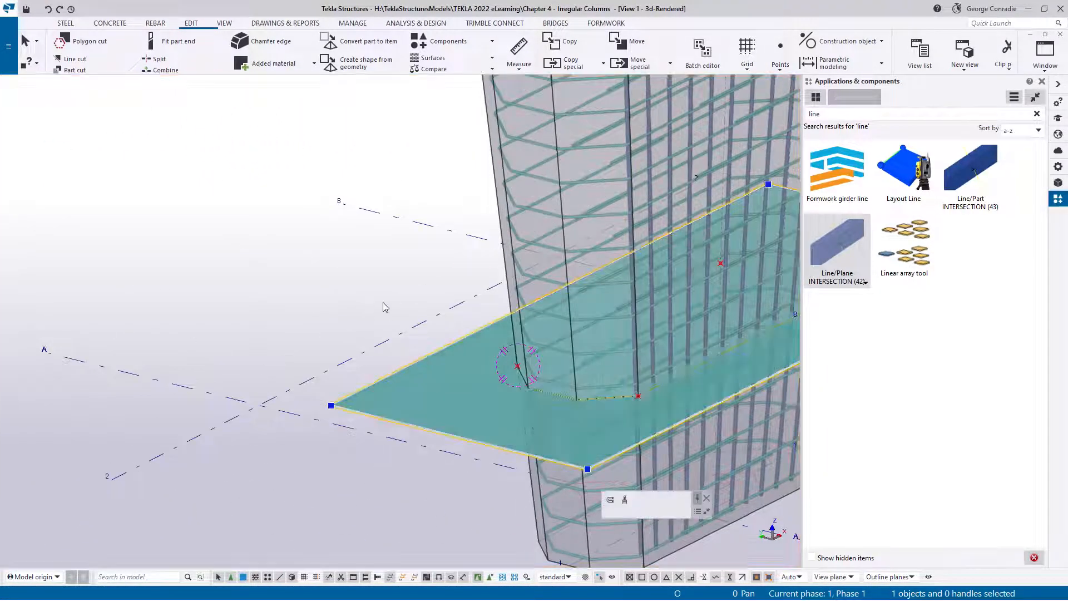
{"action": "key", "text": "Delete"}
- Check the visibility of points in the 3D view's object visibility list and display settings, leaving the settings unchanged
{"action": "scroll", "coordinate": [362, 291], "scroll_direction": "down", "scroll_amount": 3}
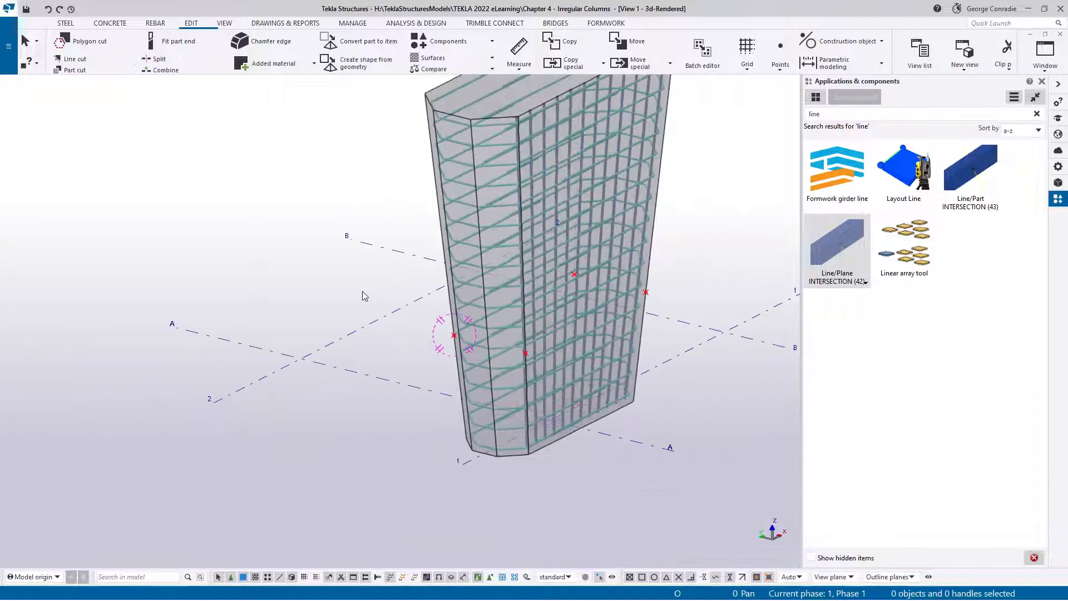
{"action": "middle_click_drag", "start_coordinate": [362, 292], "coordinate": [108, 279]}
{"action": "left_click", "coordinate": [414, 284]}
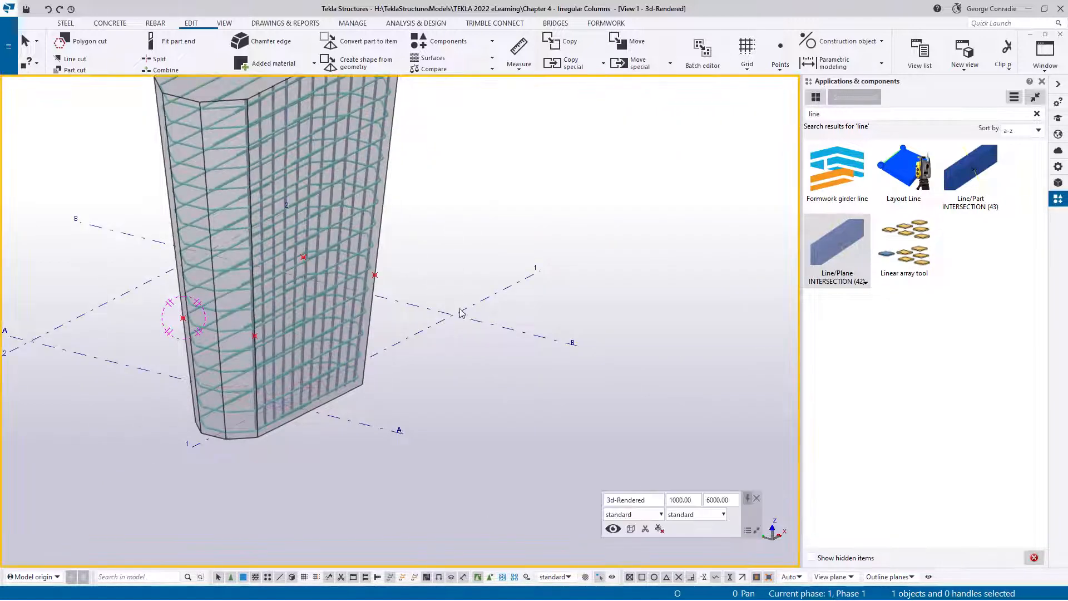
{"action": "left_click", "coordinate": [613, 529]}
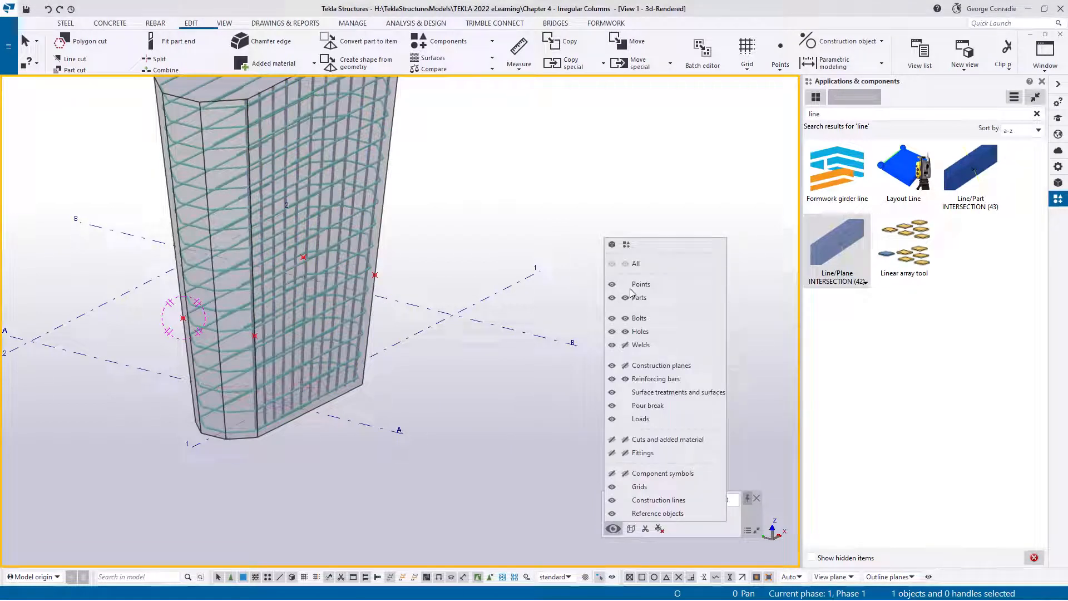
{"action": "double_click", "coordinate": [519, 389]}
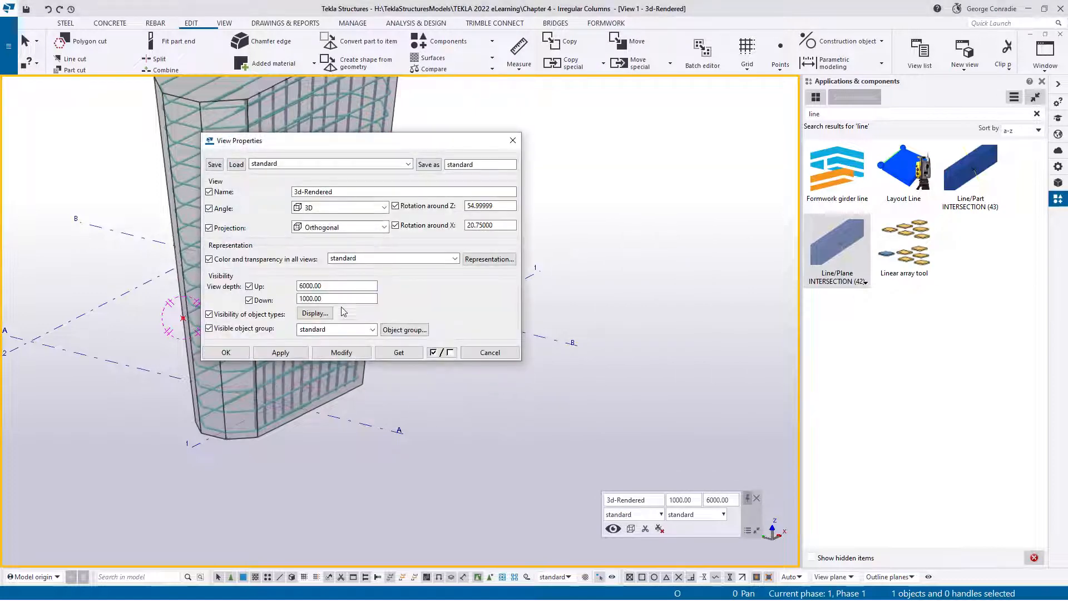
{"action": "left_click", "coordinate": [315, 313]}
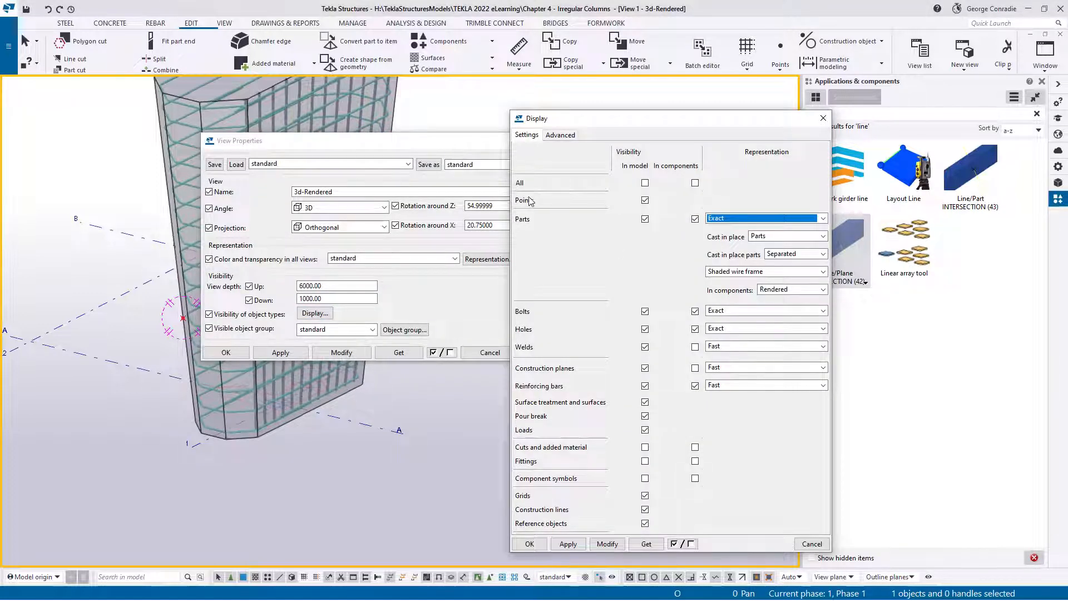
{"action": "left_click", "coordinate": [822, 118]}
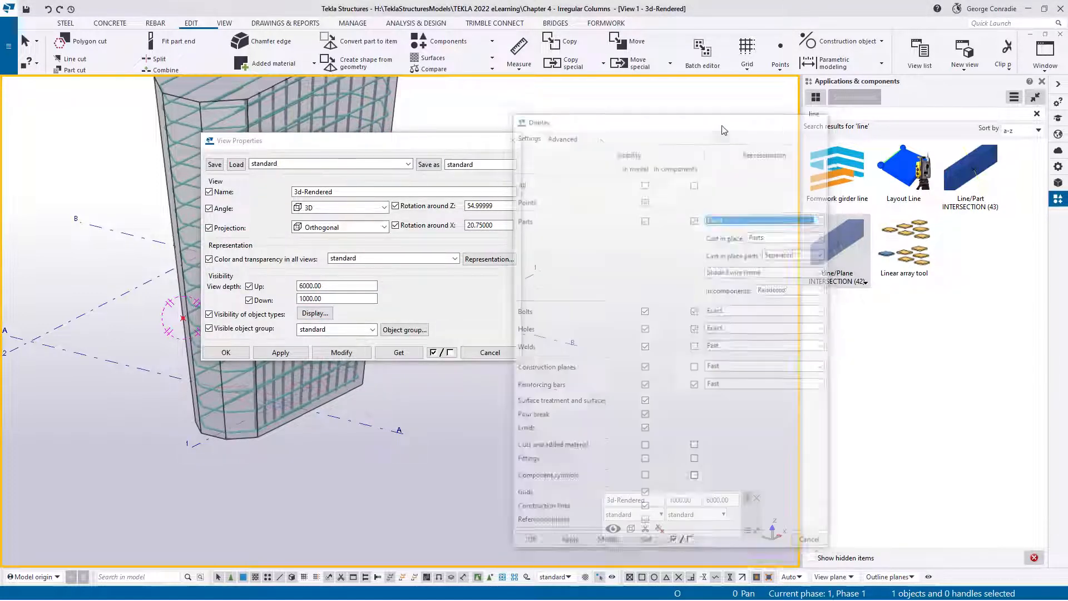
{"action": "key", "text": "Escape"}
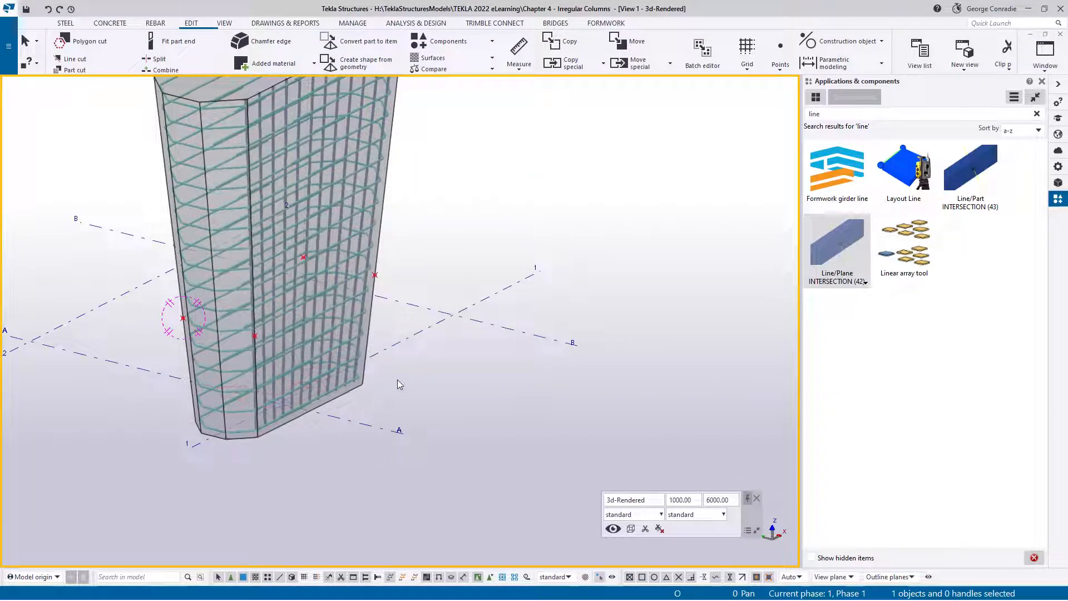
{"action": "middle_click_drag", "start_coordinate": [396, 364], "coordinate": [539, 385]}
{"action": "scroll", "coordinate": [419, 342], "scroll_direction": "up", "scroll_amount": 4}
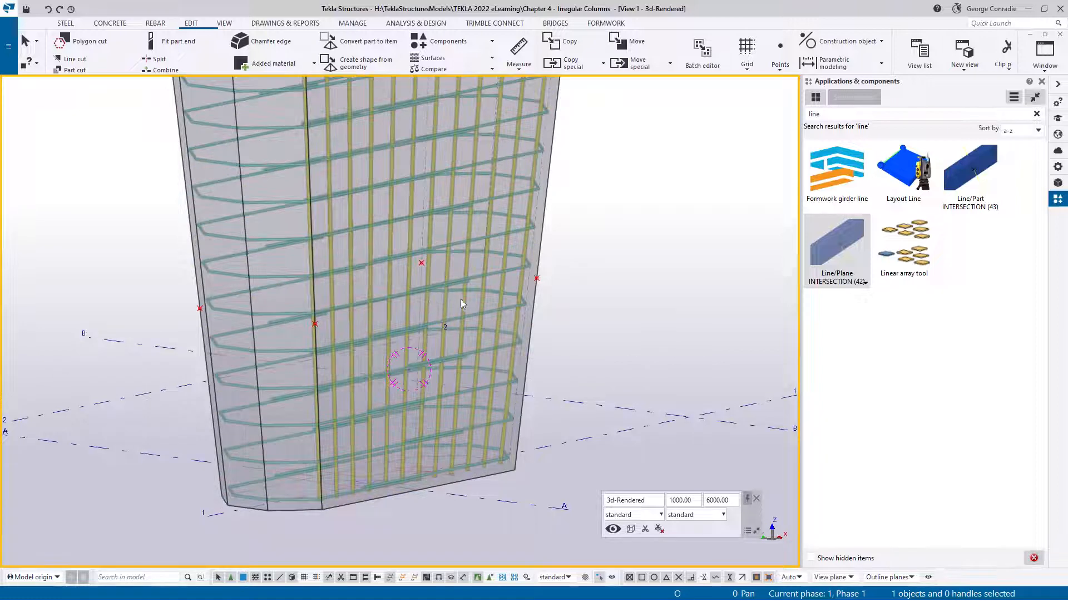
- Start a rebar splitter on the near long face's vertical bars with split type Cranking and zero crank straight length, cranked length and offset
{"action": "left_click", "coordinate": [465, 299]}
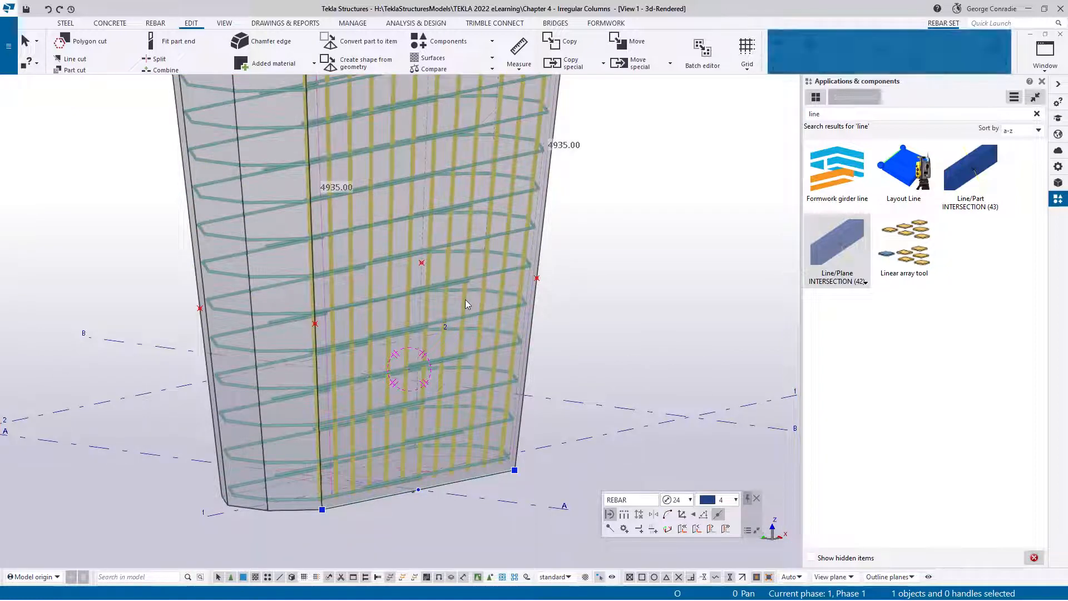
{"action": "left_click", "coordinate": [1058, 166]}
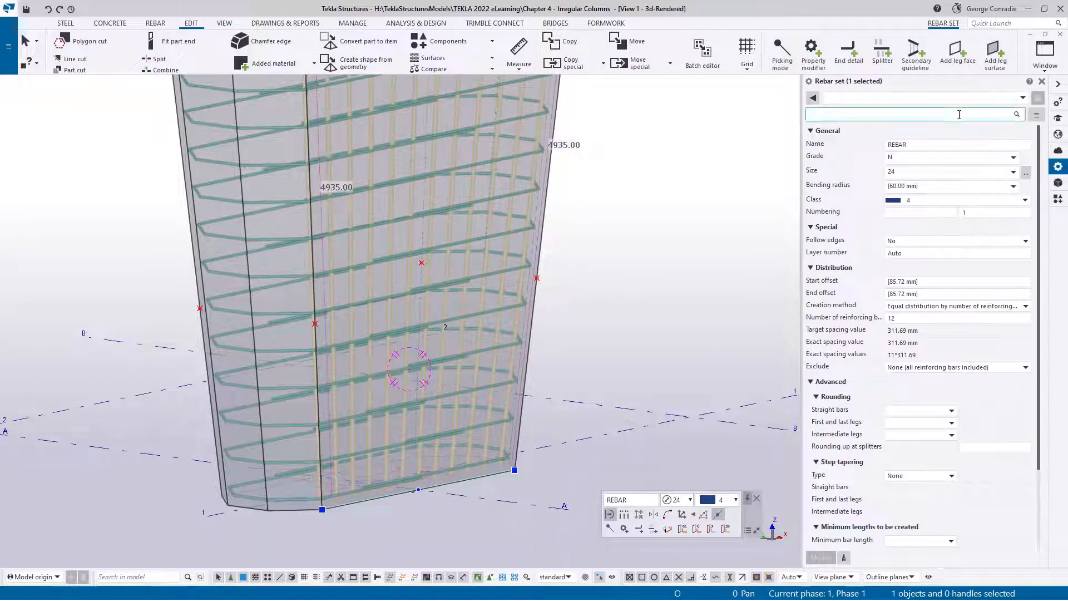
{"action": "left_click", "coordinate": [883, 55]}
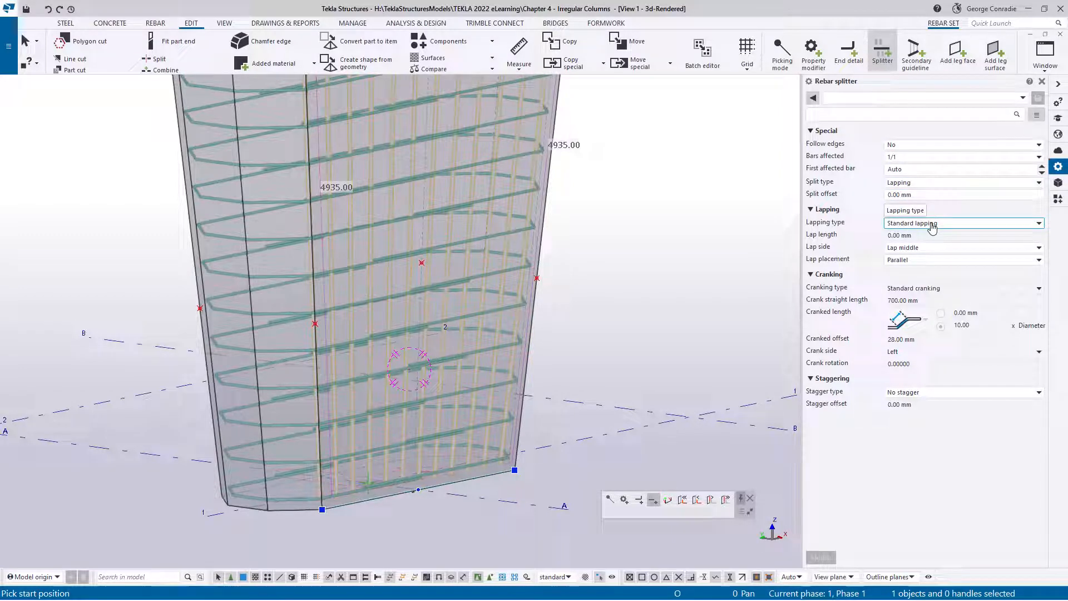
{"action": "left_click", "coordinate": [907, 183]}
{"action": "left_click", "coordinate": [906, 204]}
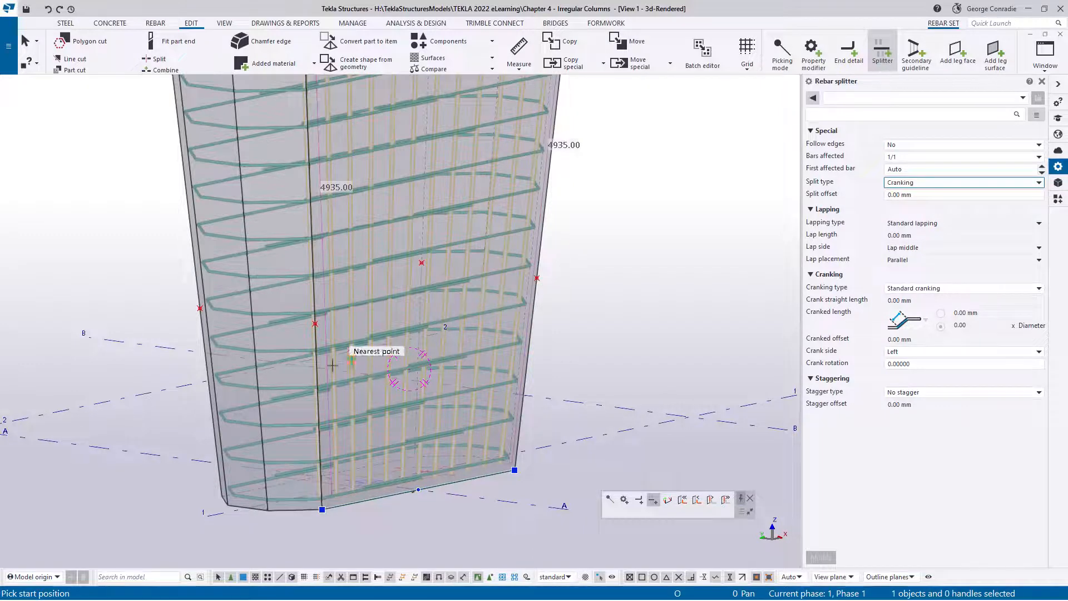
- Switch the splitter to point-picking mode and try to define it between the two intersection points on the near face's corner edges
{"action": "scroll", "coordinate": [420, 322], "scroll_direction": "down", "scroll_amount": 3}
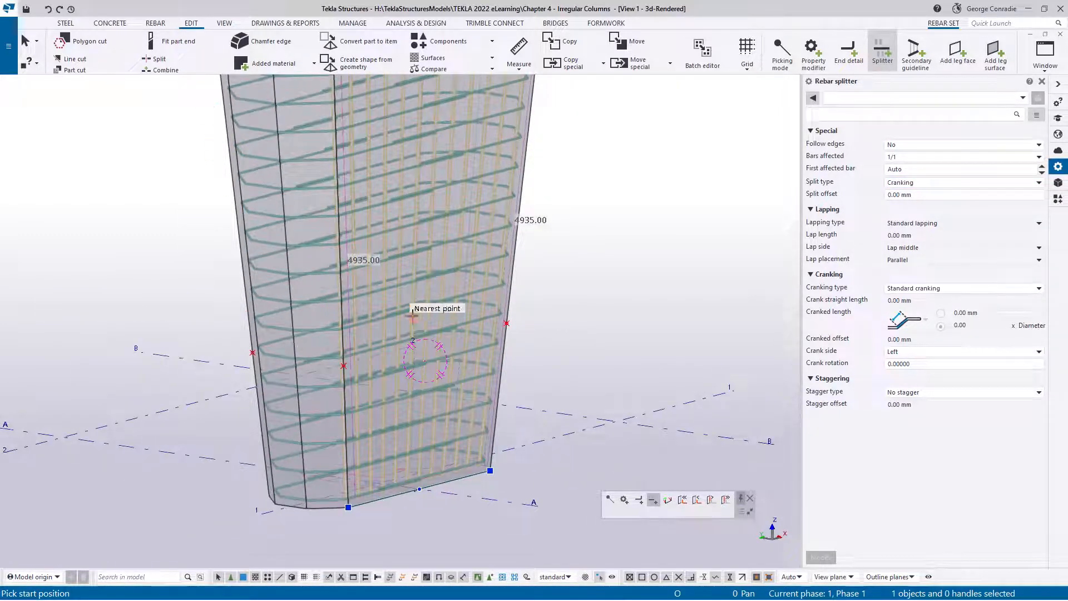
{"action": "scroll", "coordinate": [416, 310], "scroll_direction": "down", "scroll_amount": 2}
{"action": "left_click", "coordinate": [416, 310]}
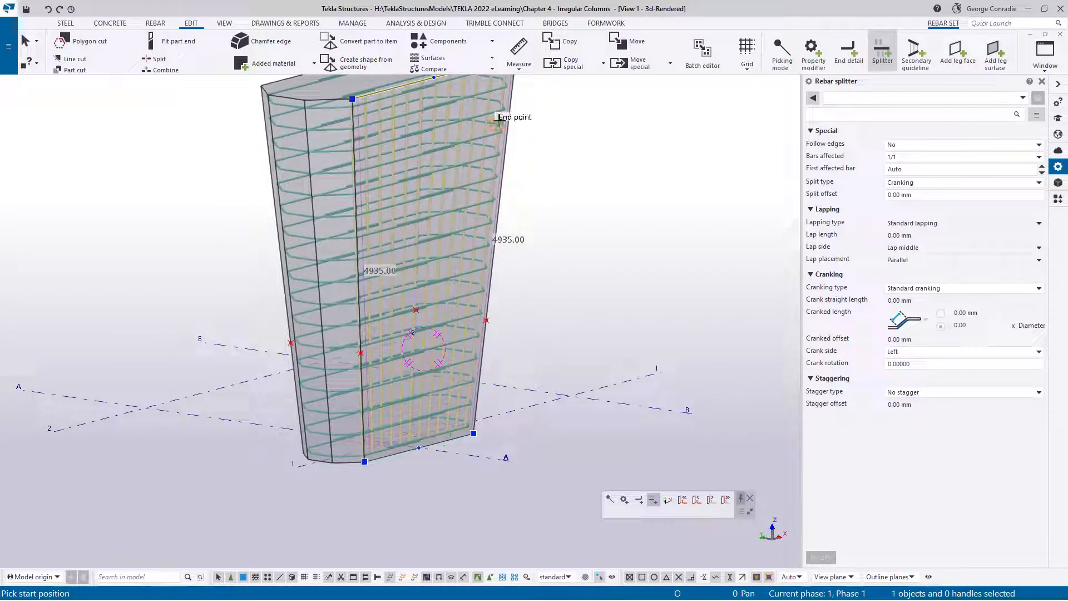
{"action": "scroll", "coordinate": [383, 359], "scroll_direction": "up", "scroll_amount": 3}
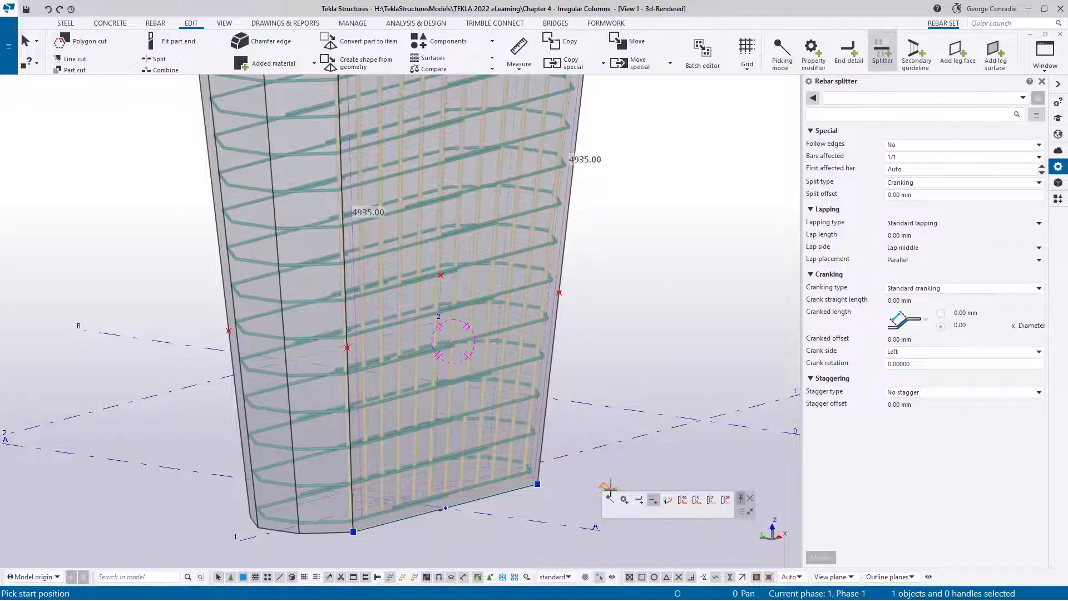
{"action": "left_click", "coordinate": [610, 500]}
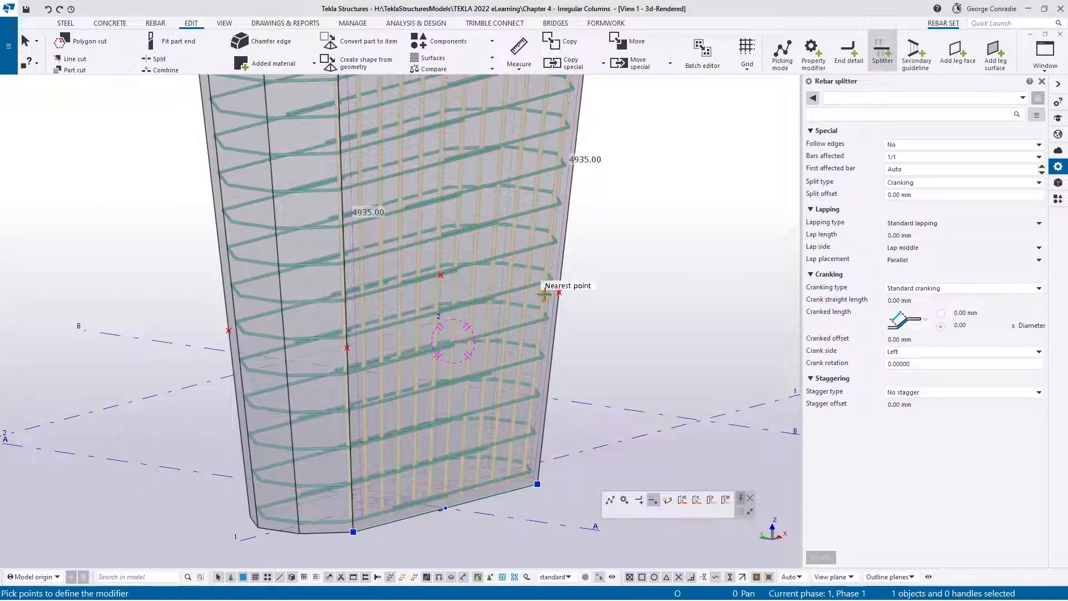
{"action": "left_click", "coordinate": [346, 349]}
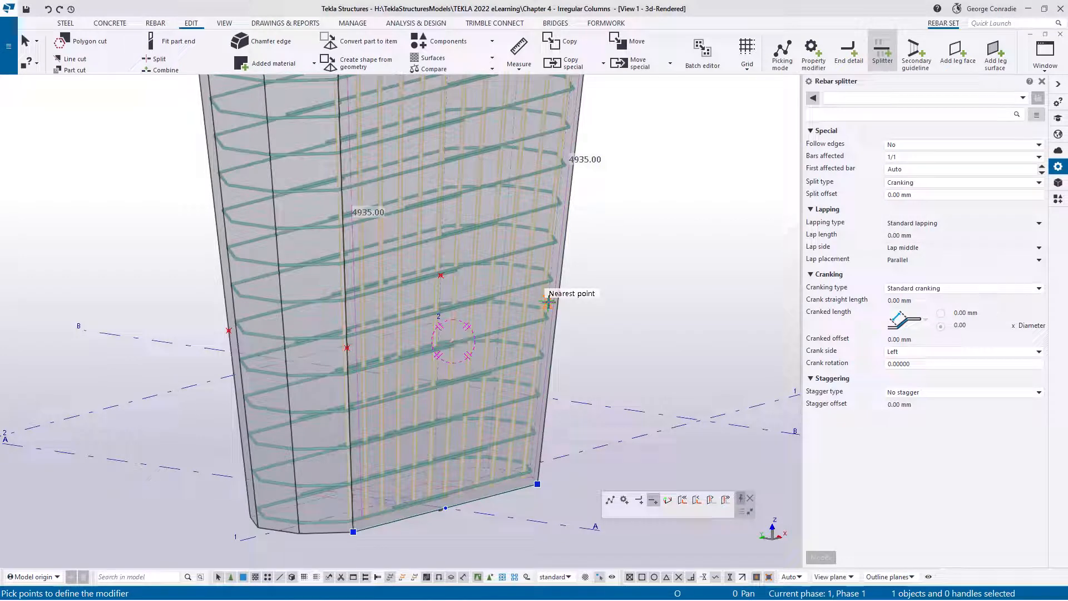
{"action": "left_click", "coordinate": [559, 293]}
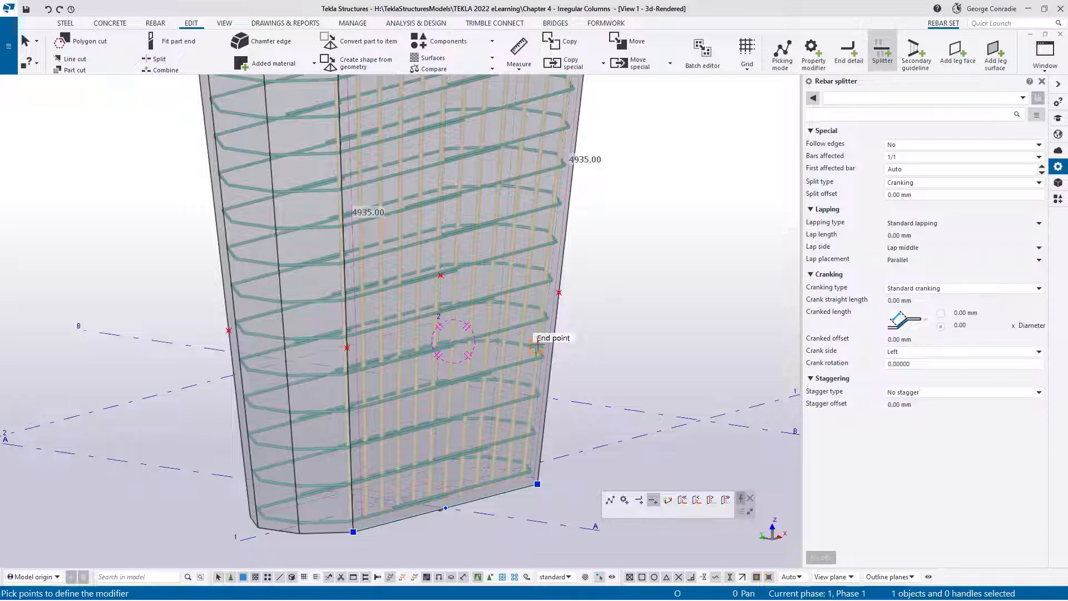
- Set the crank side to Right, place the splitter between the near face's two intersection points, and end the command
{"action": "left_click", "coordinate": [901, 351]}
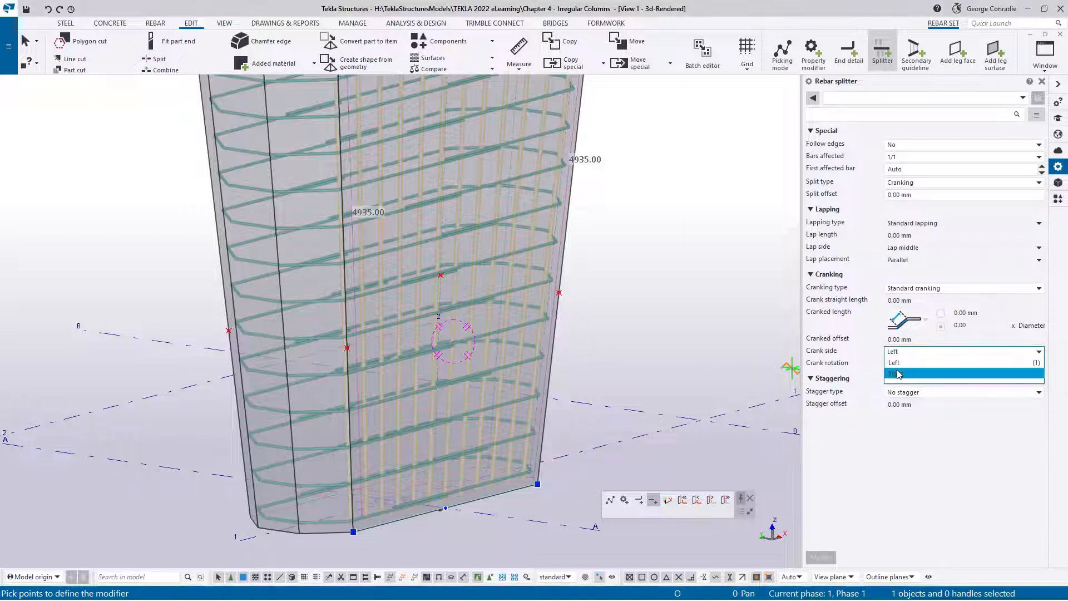
{"action": "left_click", "coordinate": [897, 374]}
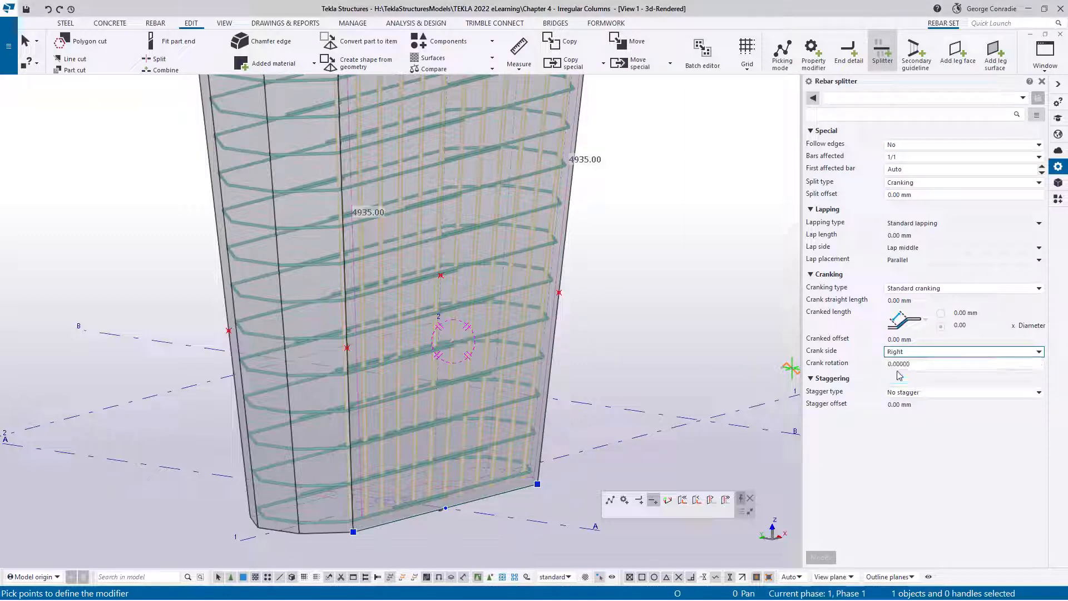
{"action": "left_click", "coordinate": [346, 347]}
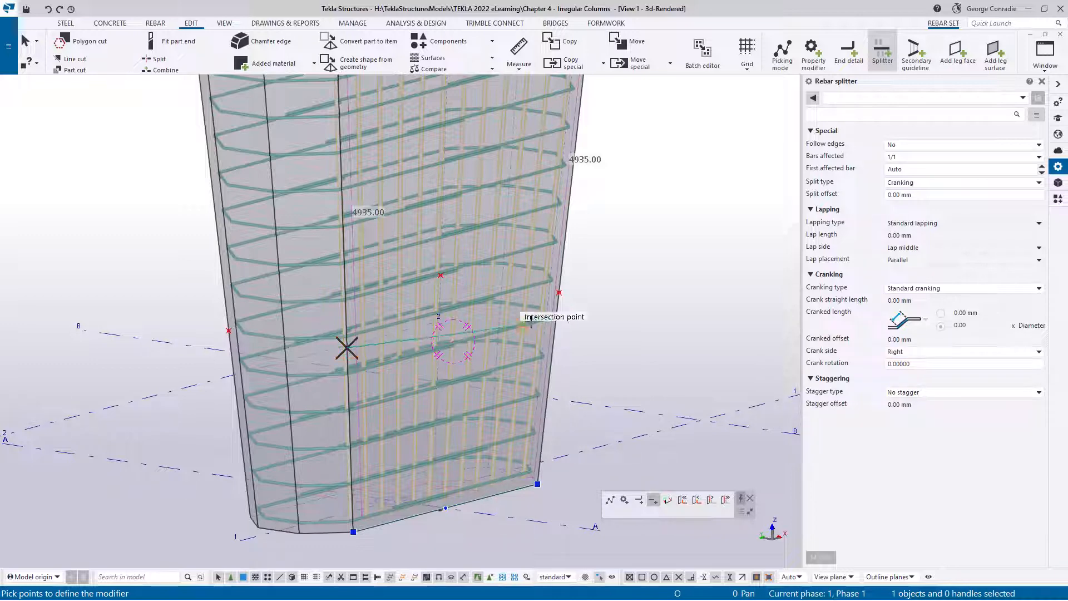
{"action": "left_click", "coordinate": [560, 293]}
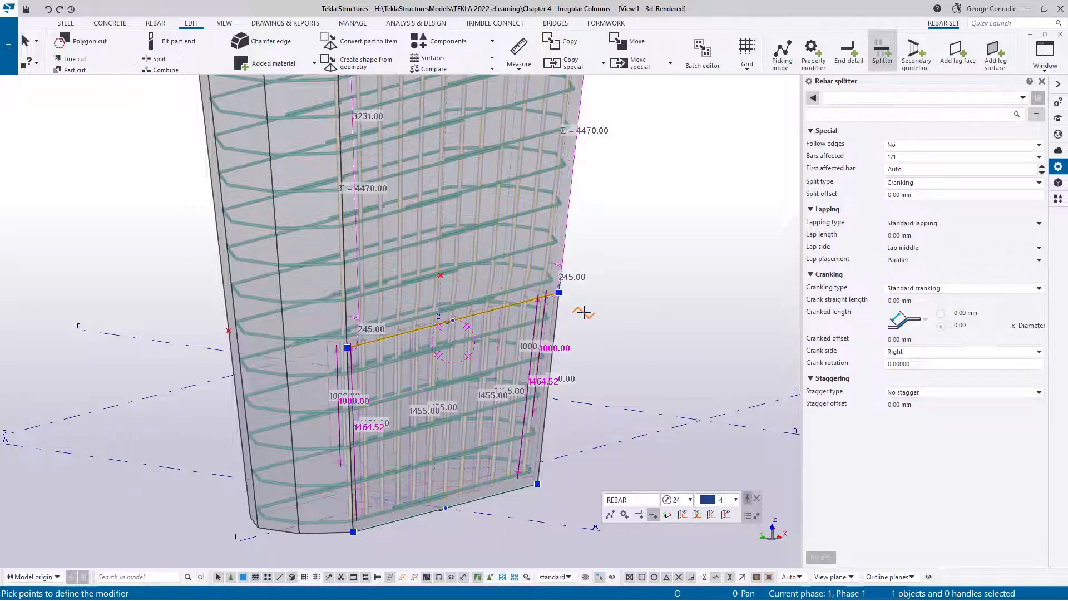
{"action": "right_click", "coordinate": [589, 308]}
{"action": "left_click", "coordinate": [603, 312]}
- Examine the cranked laps along the split line and the vertical bars over the column's full height
{"action": "scroll", "coordinate": [530, 334], "scroll_direction": "up", "scroll_amount": 3}
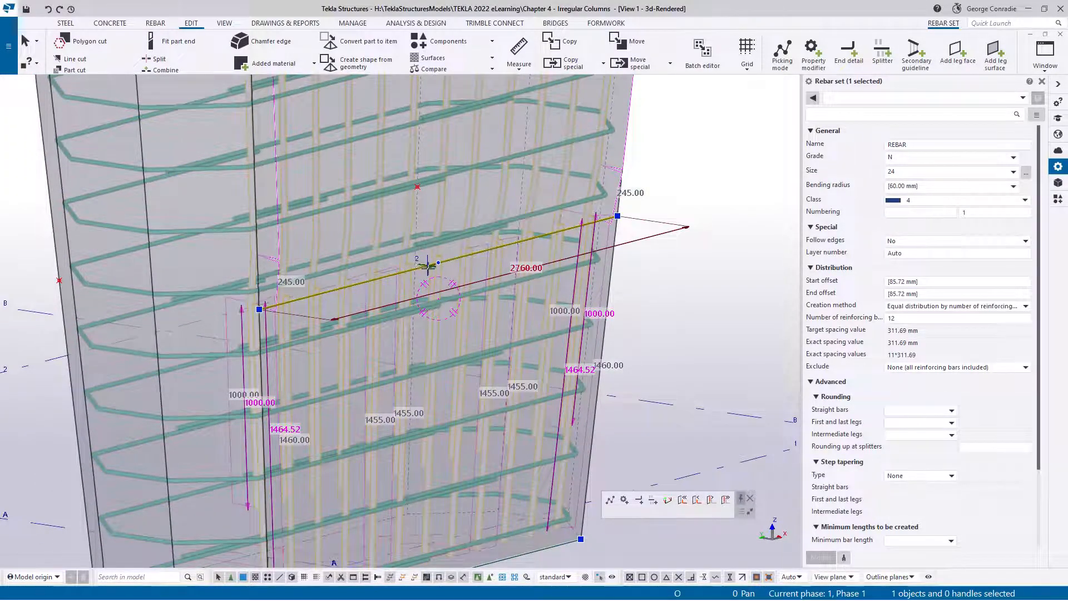
{"action": "middle_click_drag", "start_coordinate": [428, 267], "coordinate": [429, 274], "text": "ctrl"}
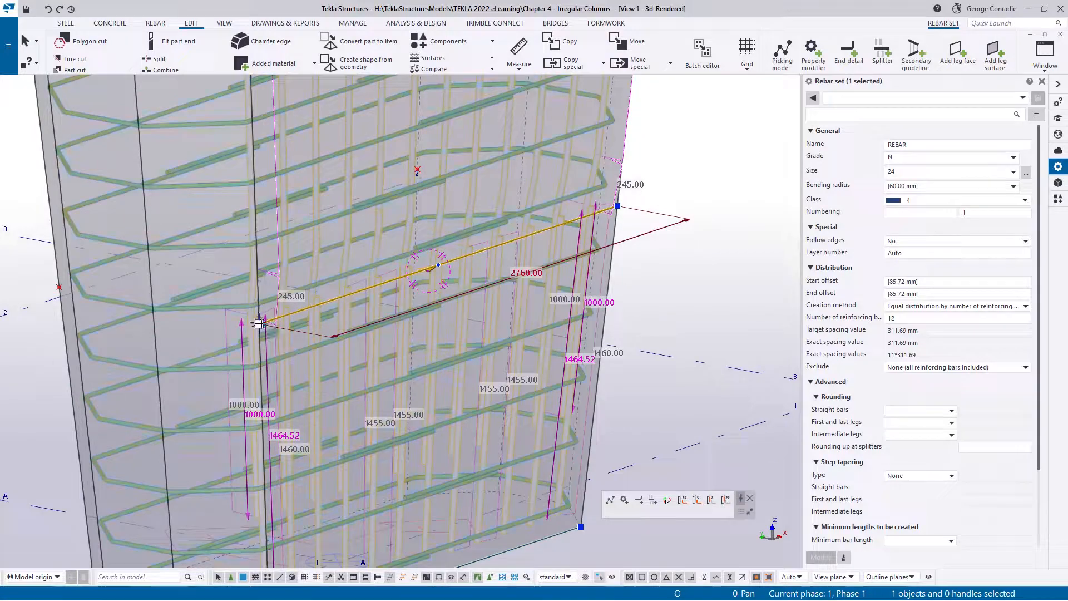
{"action": "scroll", "coordinate": [610, 350], "scroll_direction": "down", "scroll_amount": 2}
{"action": "scroll", "coordinate": [610, 350], "scroll_direction": "up", "scroll_amount": 3}
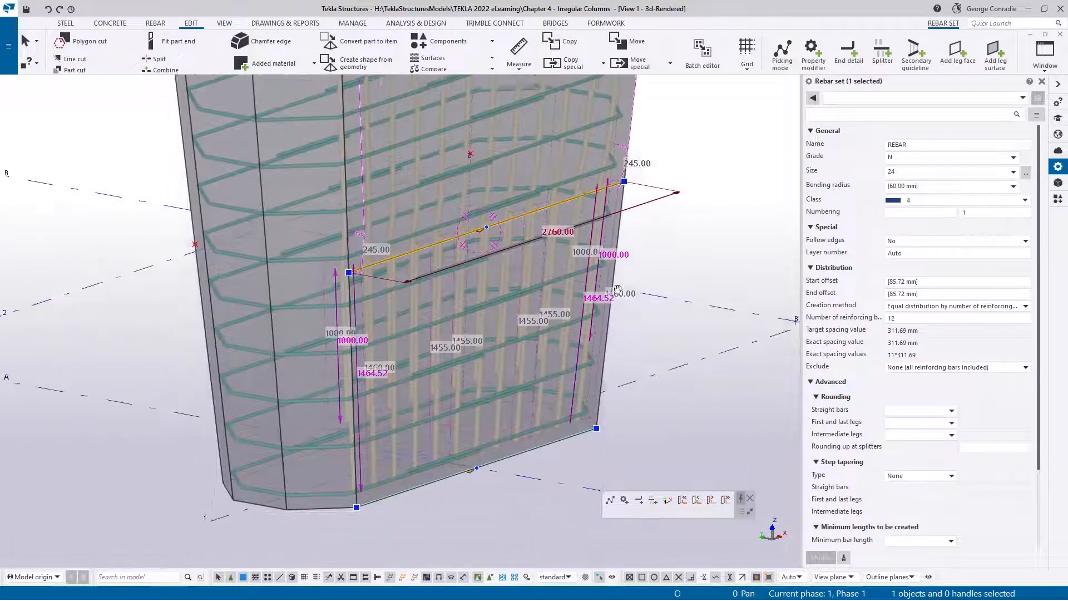
{"action": "key", "text": "Escape"}
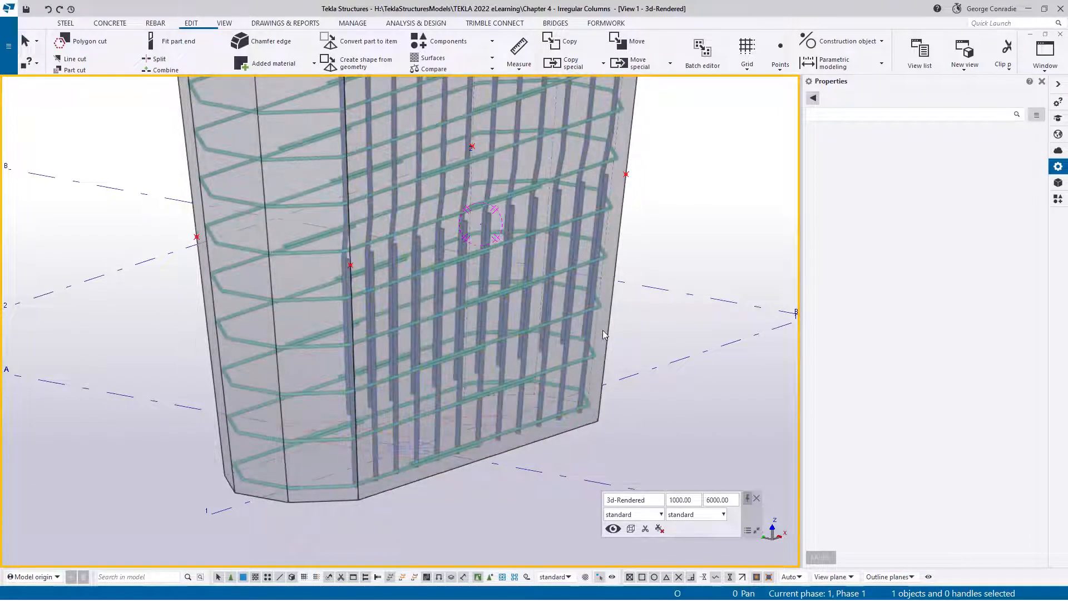
{"action": "middle_click_drag", "start_coordinate": [602, 329], "coordinate": [650, 313], "text": "ctrl"}
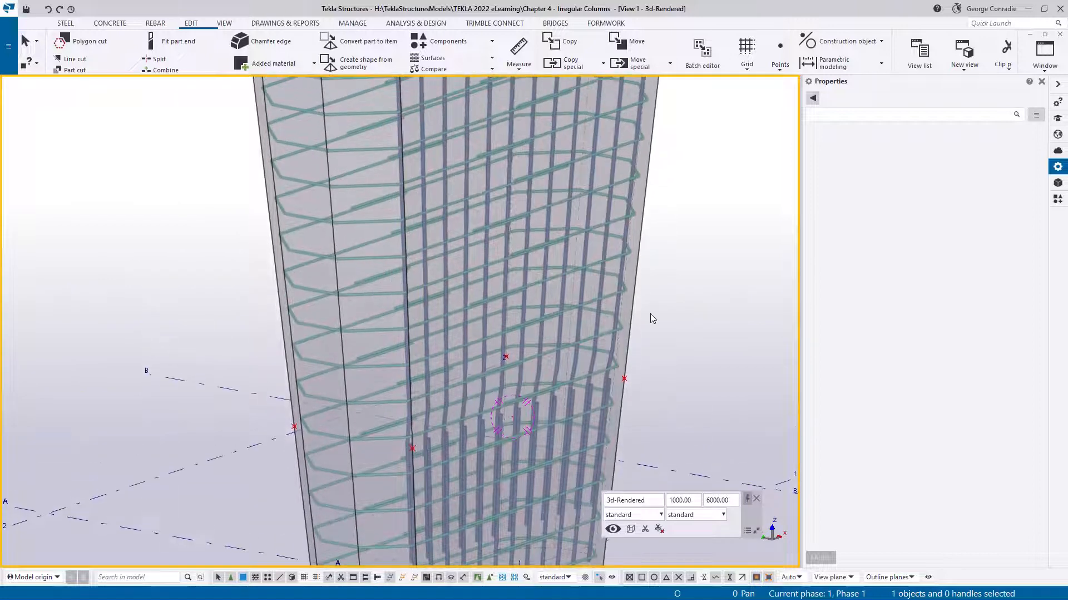
{"action": "scroll", "coordinate": [665, 325], "scroll_direction": "down", "scroll_amount": 5}
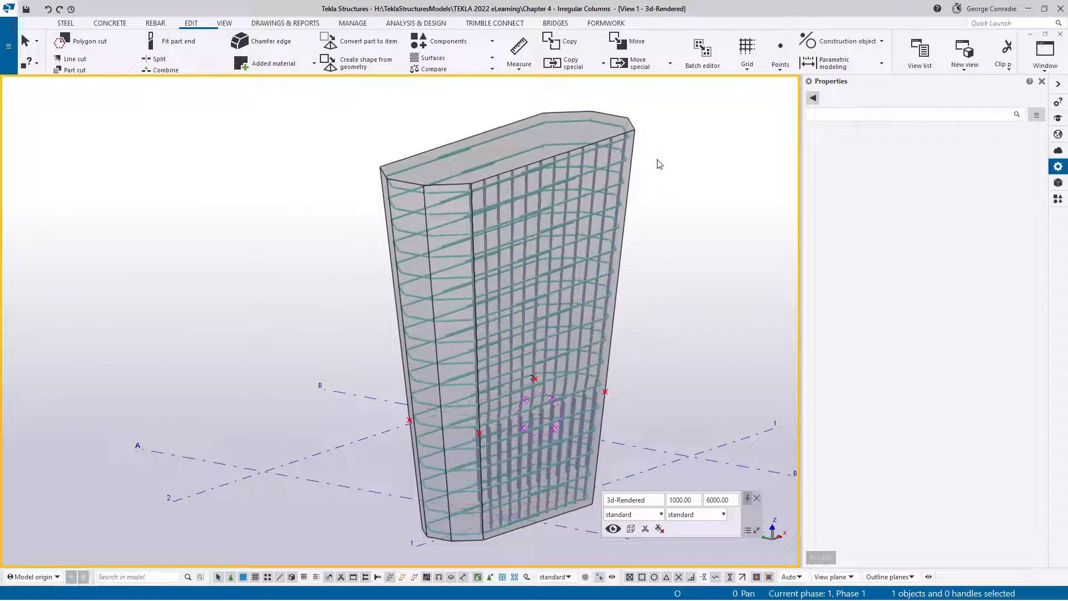
- Set the tapered column's top and bottom concrete covers for rebar sets to 0 mm
{"action": "left_click", "coordinate": [635, 132]}
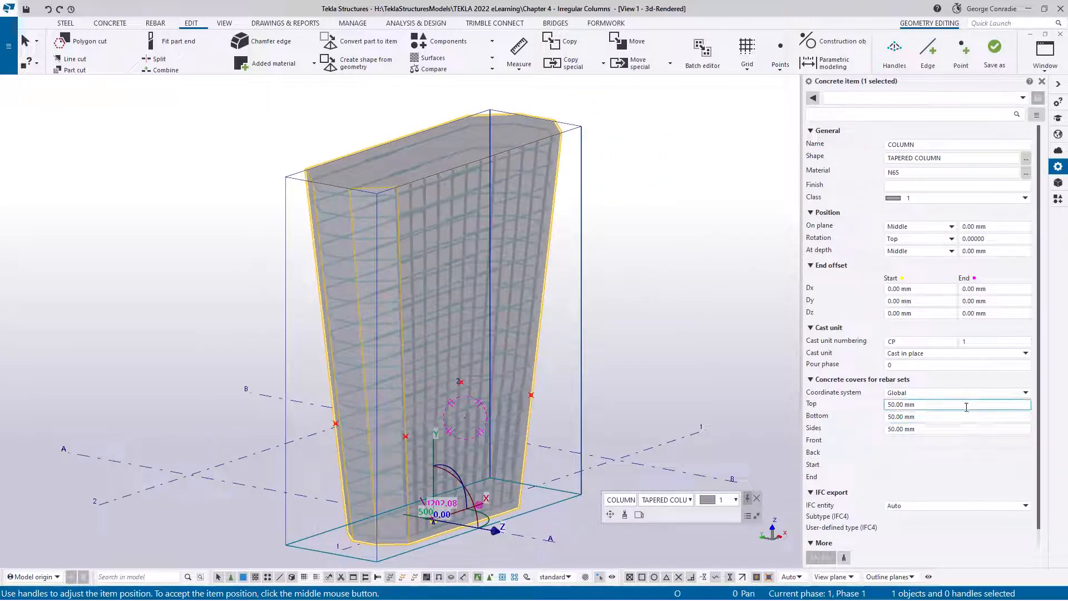
{"action": "left_click", "coordinate": [912, 404]}
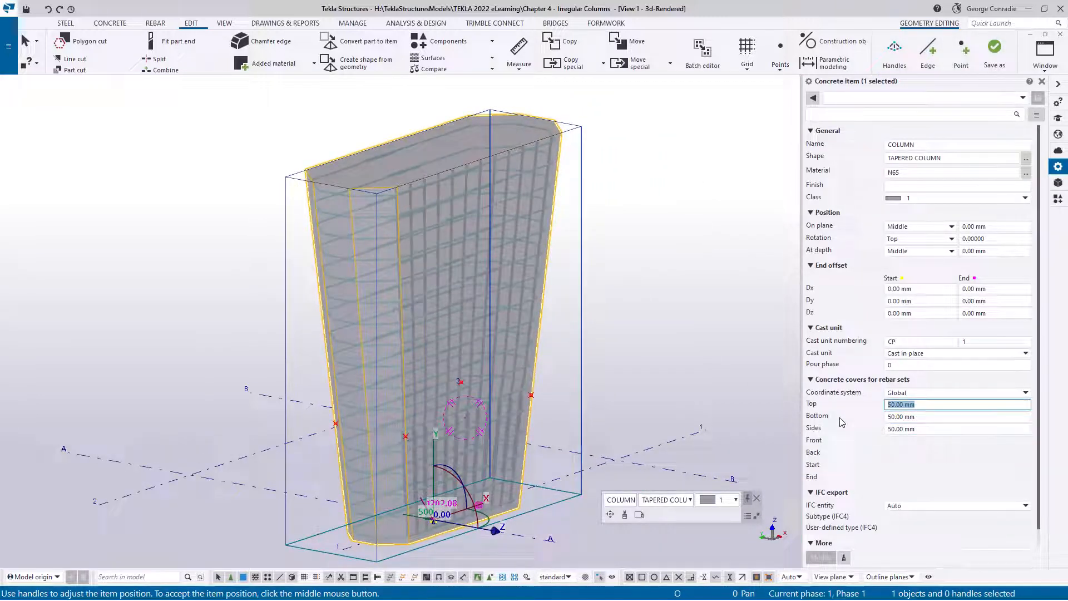
{"action": "type", "text": "0"}
{"action": "left_click", "coordinate": [922, 427]}
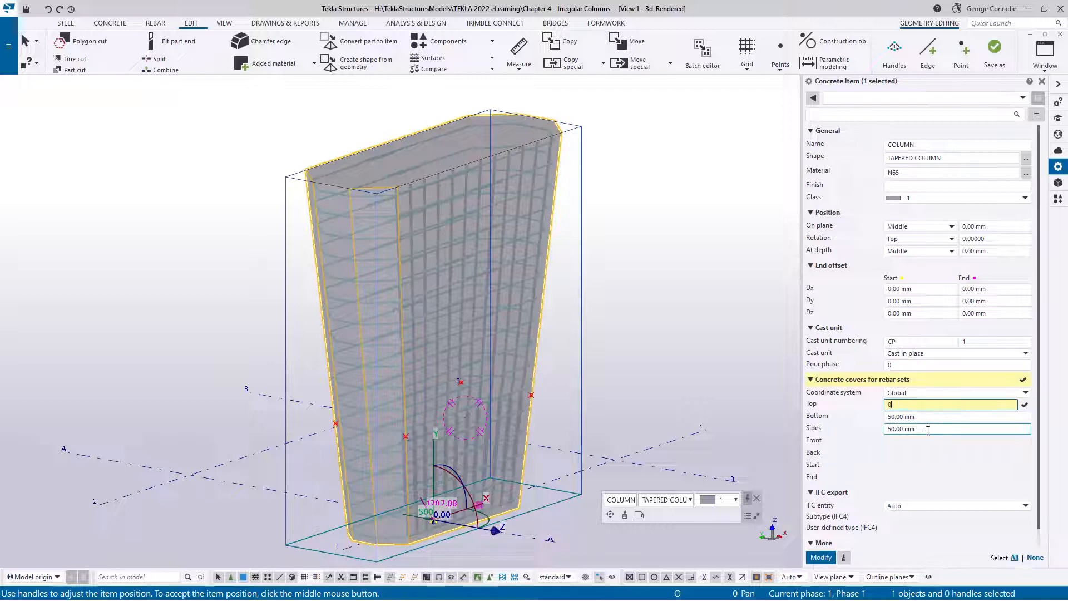
{"action": "left_click", "coordinate": [906, 416]}
{"action": "type", "text": "0"}
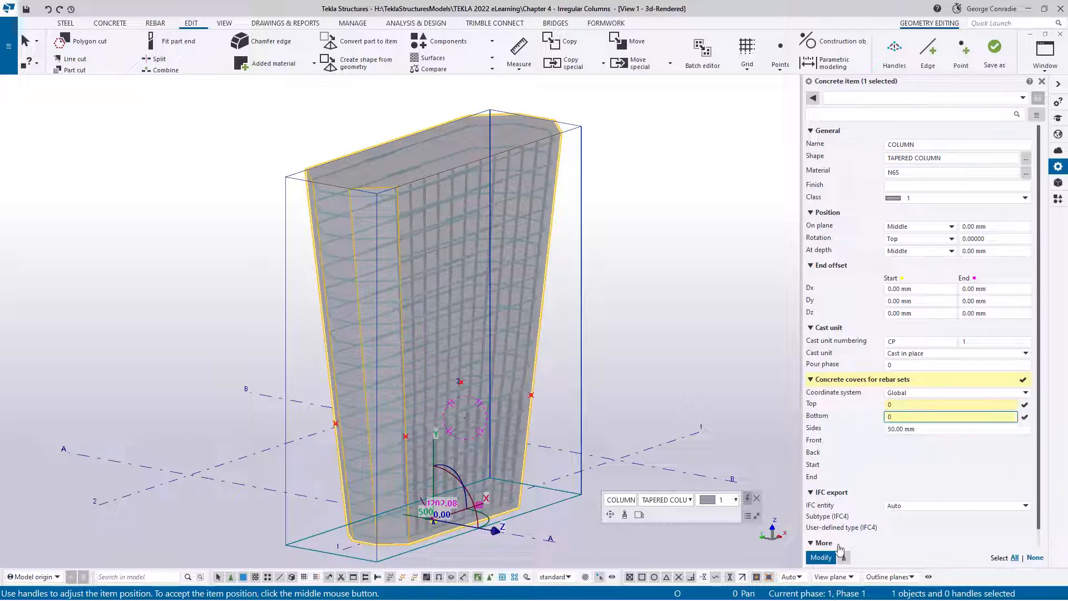
{"action": "left_click", "coordinate": [820, 557]}
{"action": "left_click", "coordinate": [712, 292]}
{"action": "scroll", "coordinate": [436, 144], "scroll_direction": "up", "scroll_amount": 3}
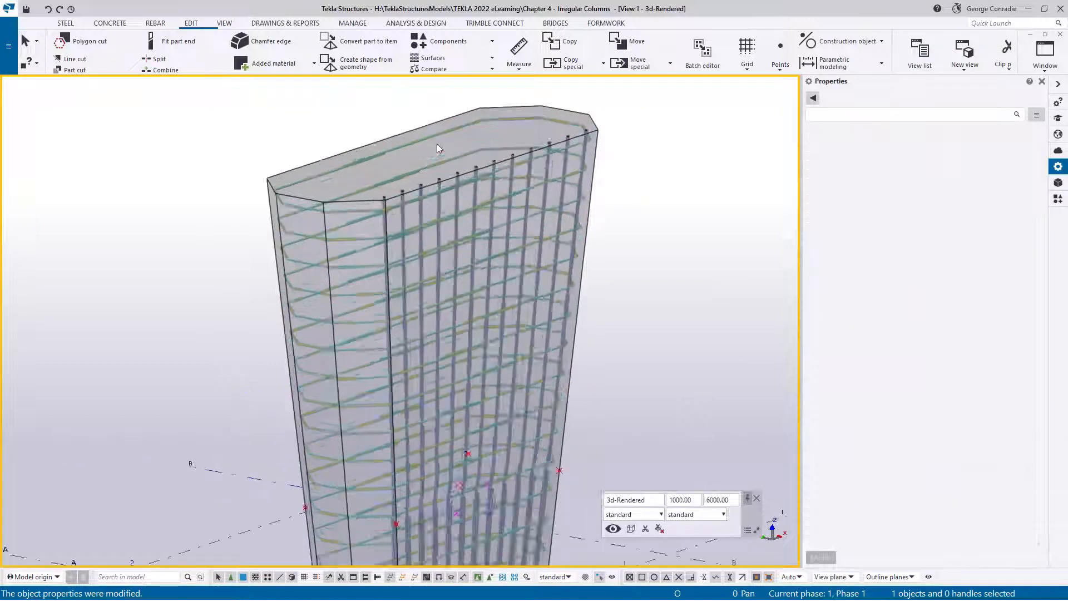
{"action": "scroll", "coordinate": [436, 144], "scroll_direction": "up", "scroll_amount": 3}
{"action": "scroll", "coordinate": [710, 231], "scroll_direction": "down", "scroll_amount": 3}
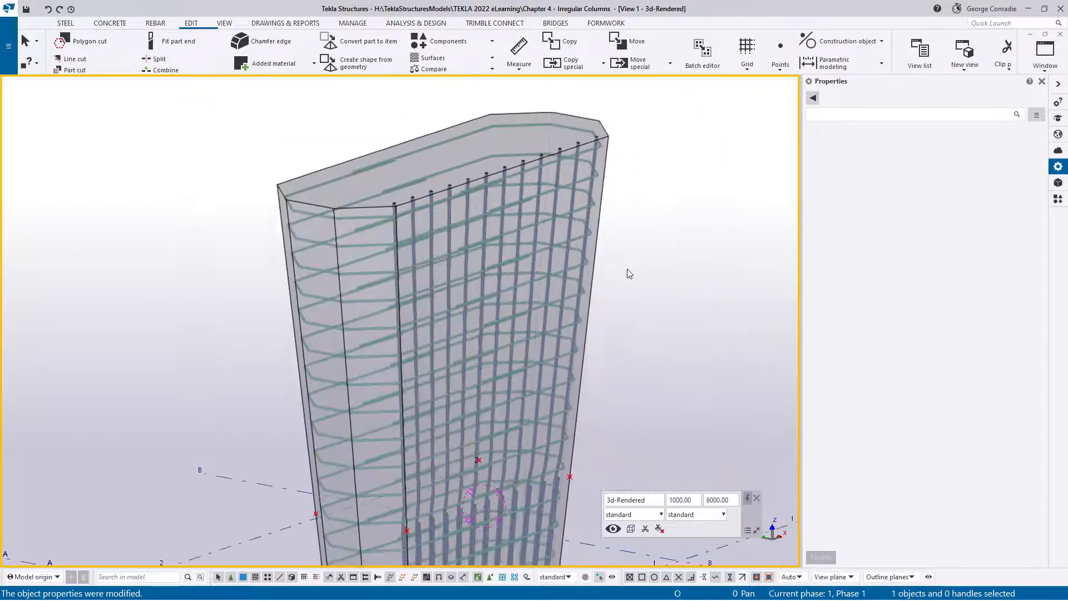
- In plan view, mirror-copy the split vertical rebar set about grid line 1 onto the column's opposite long face
{"action": "key", "text": "ctrl+p"}
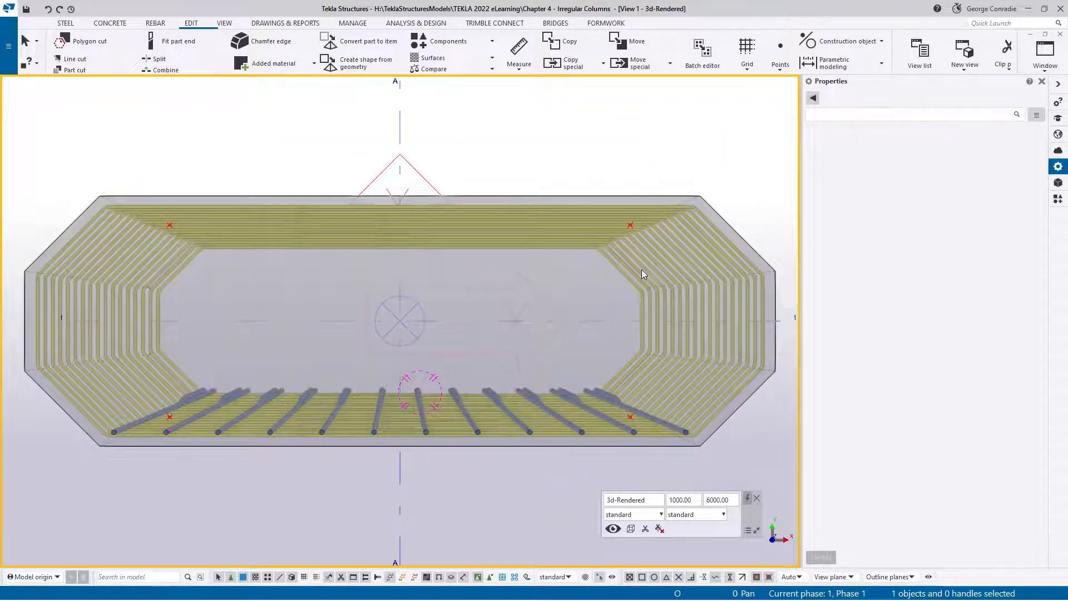
{"action": "left_click", "coordinate": [470, 423]}
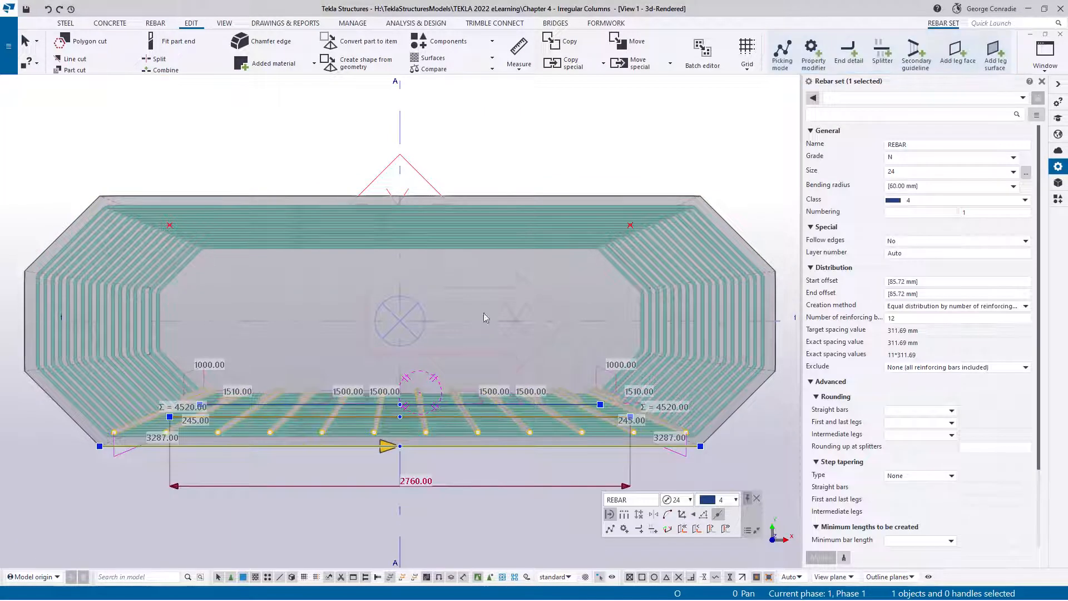
{"action": "right_click", "coordinate": [501, 142]}
{"action": "mouse_move", "coordinate": [537, 215]}
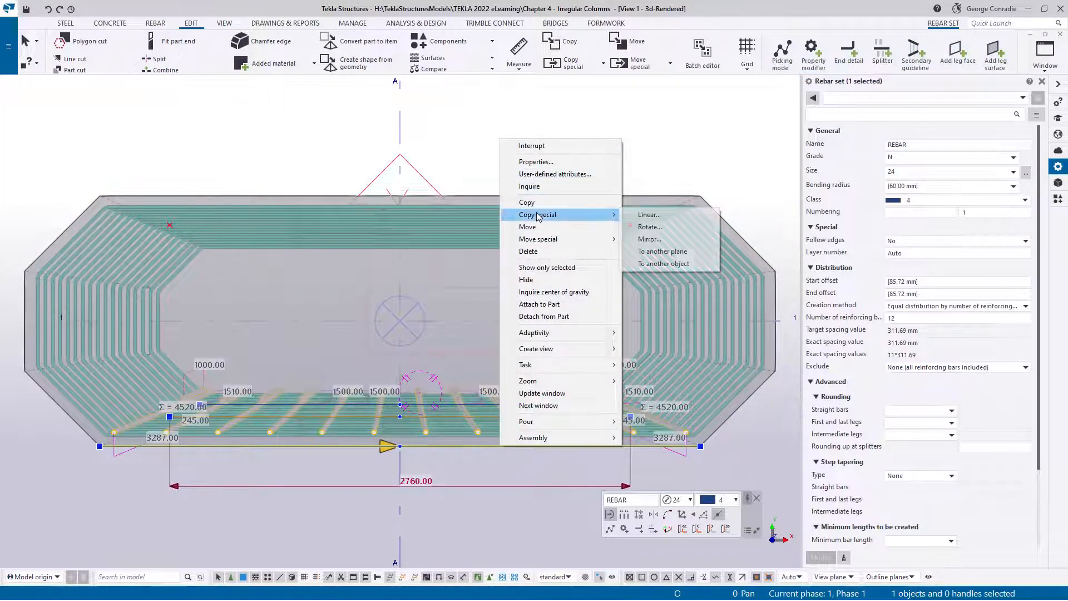
{"action": "left_click", "coordinate": [652, 239]}
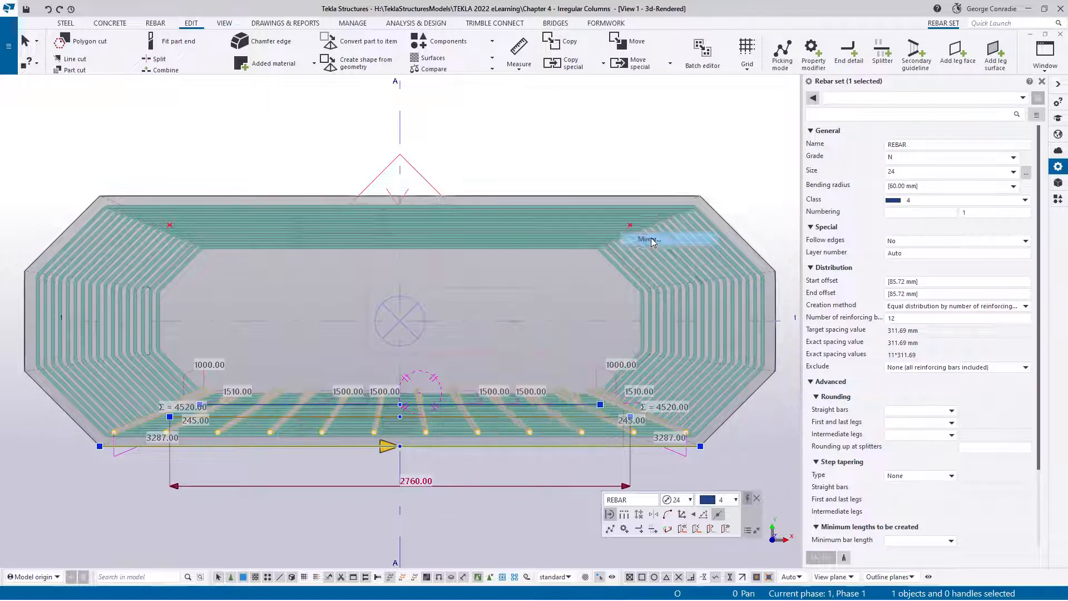
{"action": "left_click", "coordinate": [399, 321]}
{"action": "middle_click_drag", "start_coordinate": [508, 321], "coordinate": [395, 321]}
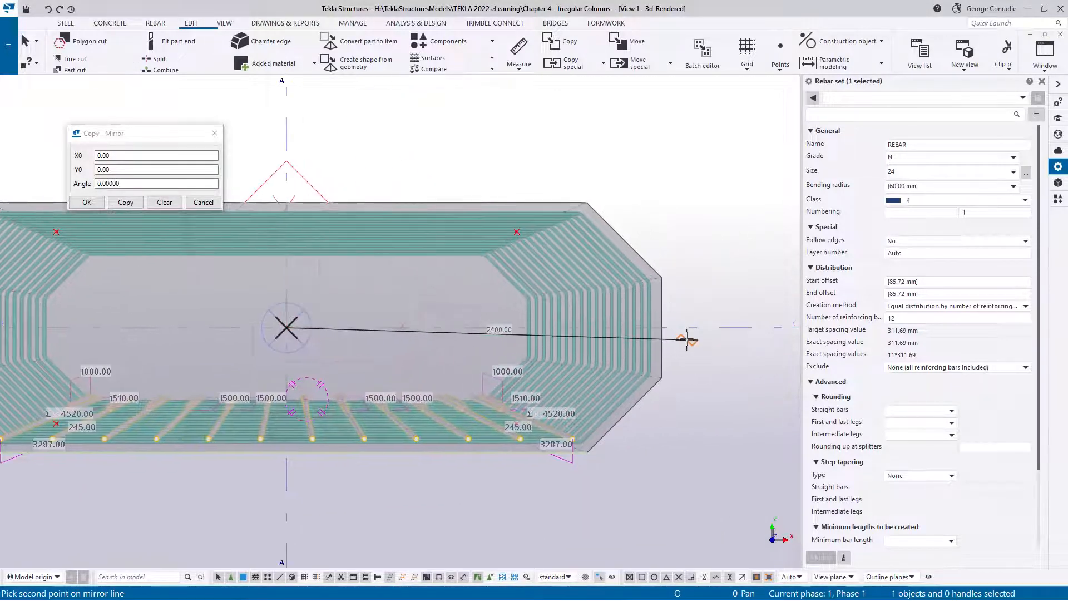
{"action": "left_click", "coordinate": [694, 328]}
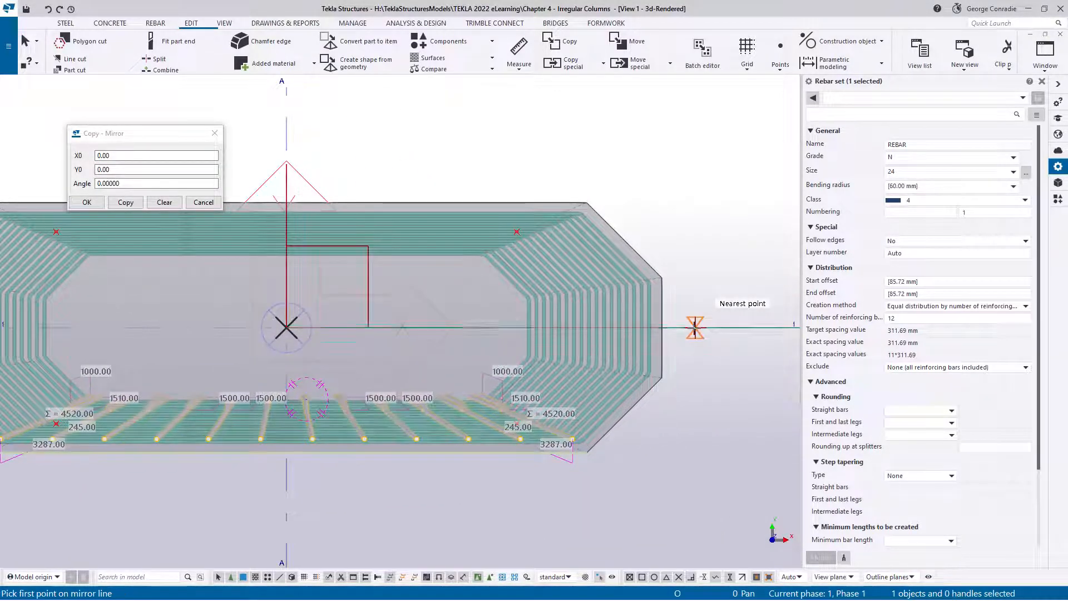
{"action": "left_click", "coordinate": [125, 203]}
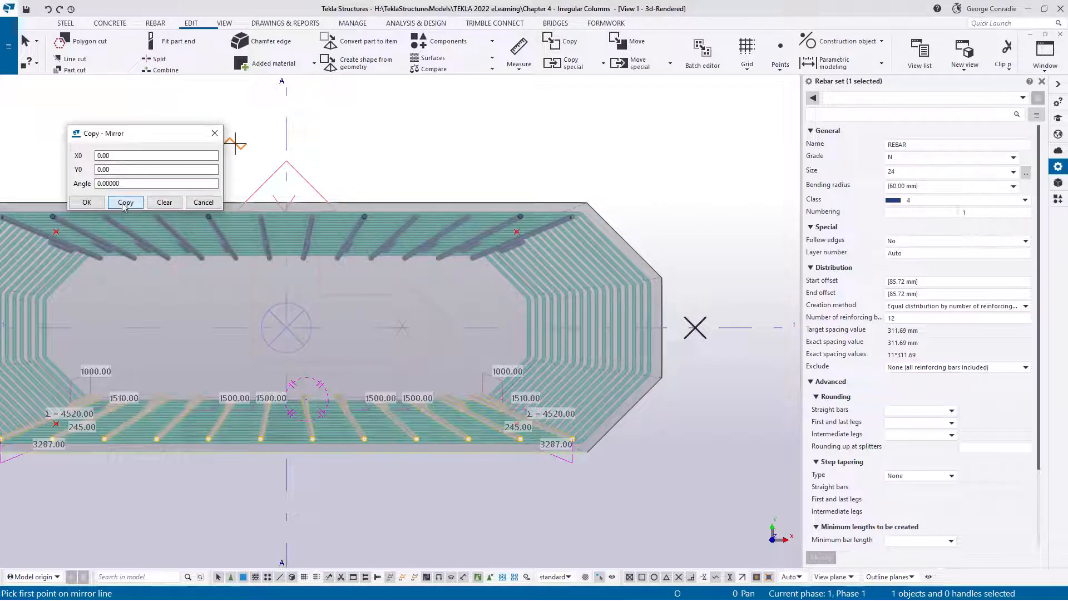
{"action": "left_click", "coordinate": [203, 202]}
{"action": "right_click", "coordinate": [399, 162]}
{"action": "left_click", "coordinate": [431, 170]}
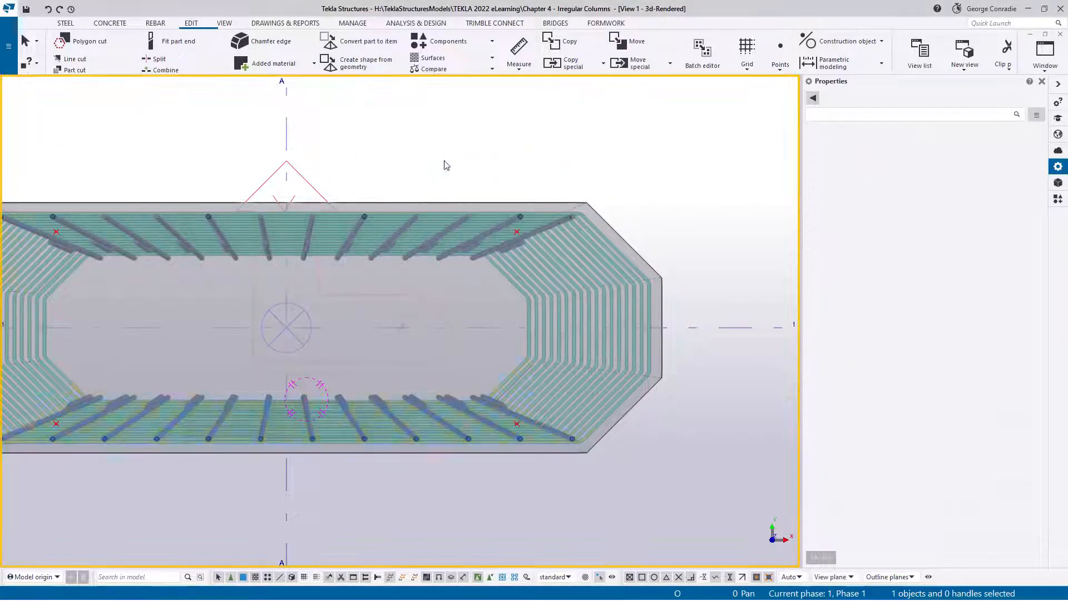
{"action": "scroll", "coordinate": [445, 208], "scroll_direction": "up", "scroll_amount": 3}
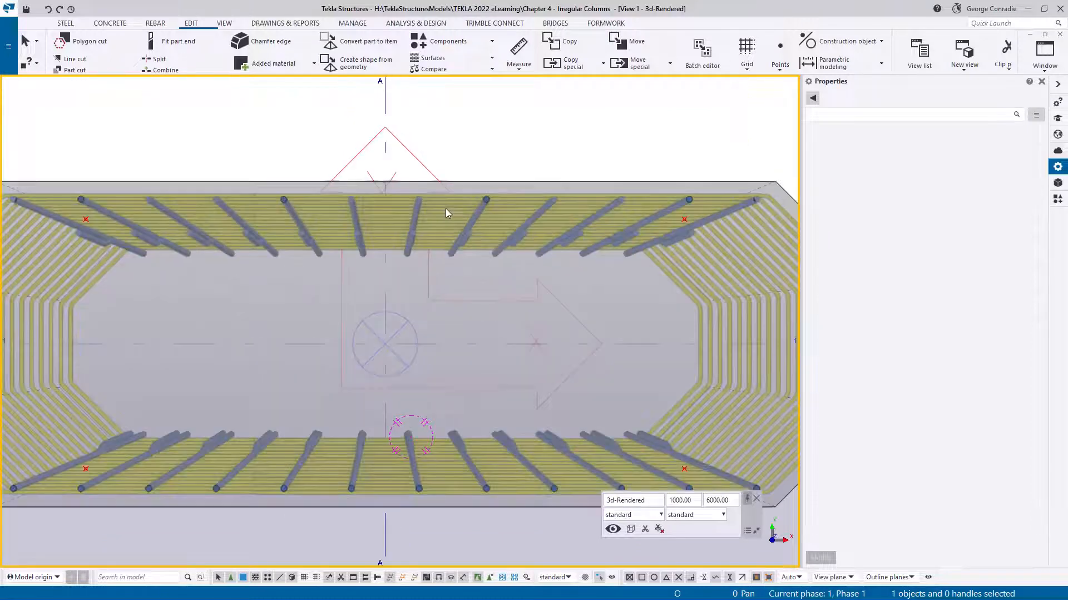
- Examine the vertical bars and their cranked laps on both long faces, in plan and then in 3D
{"action": "scroll", "coordinate": [446, 208], "scroll_direction": "down", "scroll_amount": 1}
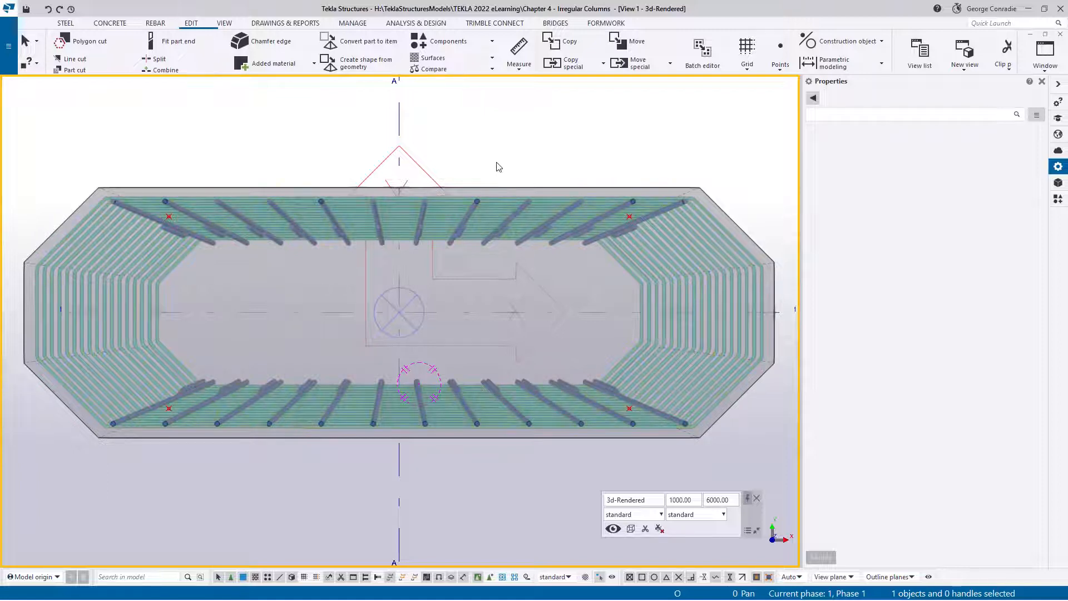
{"action": "scroll", "coordinate": [558, 254], "scroll_direction": "up", "scroll_amount": 1}
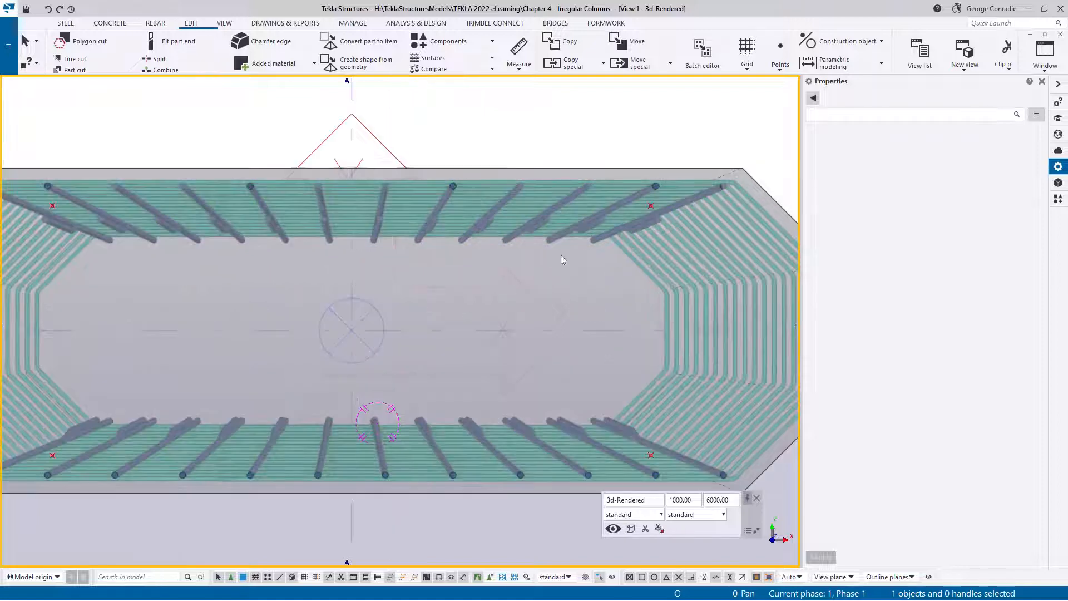
{"action": "middle_click_drag", "start_coordinate": [592, 289], "coordinate": [482, 268]}
{"action": "scroll", "coordinate": [486, 286], "scroll_direction": "up", "scroll_amount": 1}
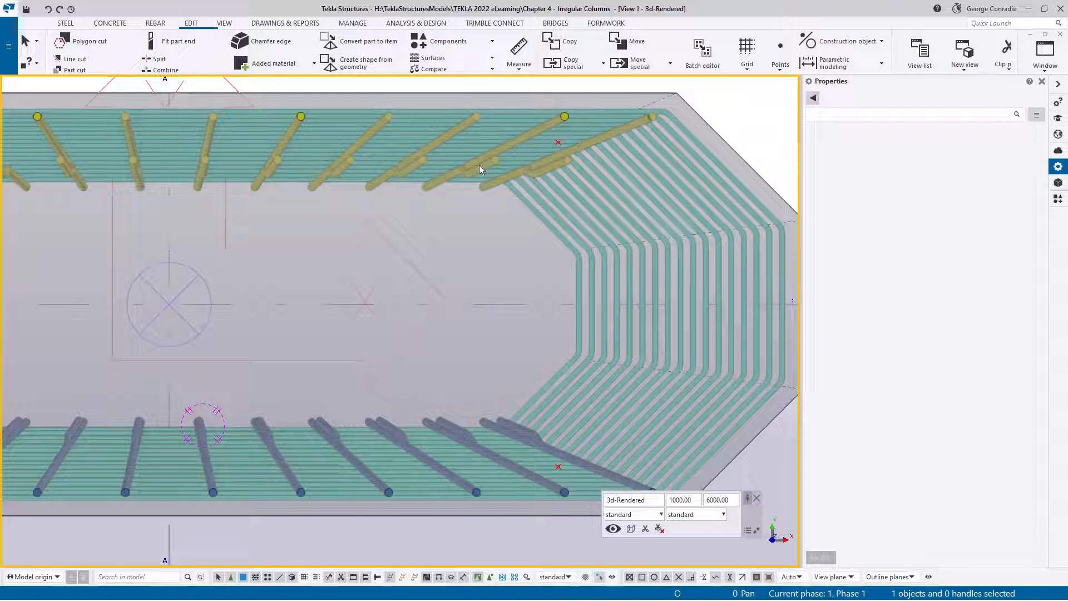
{"action": "scroll", "coordinate": [479, 165], "scroll_direction": "down", "scroll_amount": 5}
{"action": "middle_click_drag", "start_coordinate": [462, 174], "coordinate": [473, 256], "text": "ctrl"}
{"action": "scroll", "coordinate": [462, 275], "scroll_direction": "up", "scroll_amount": 3}
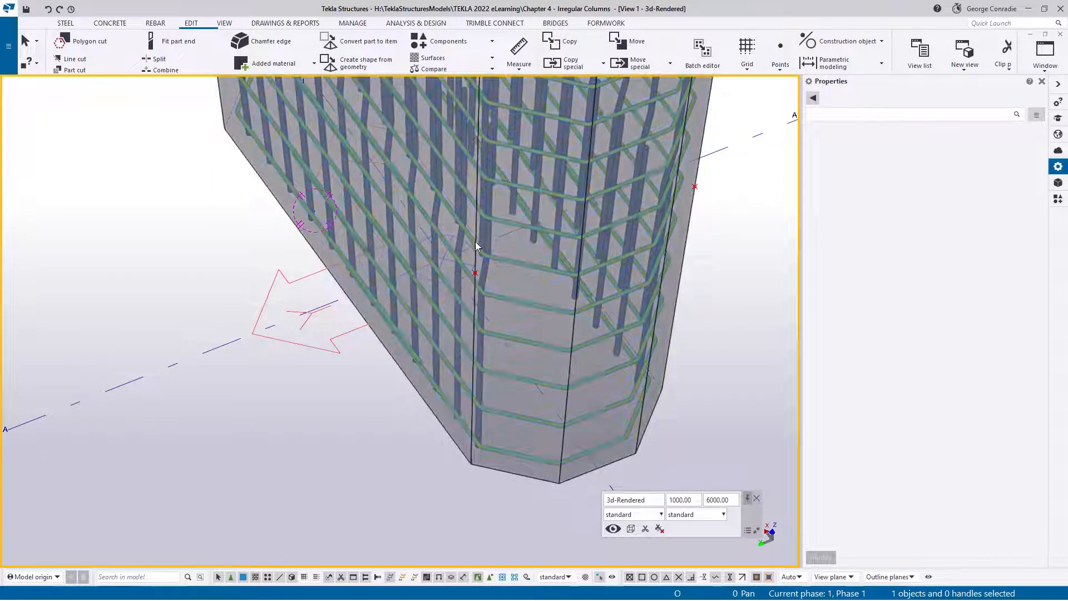
- Review the Crank side option of the splitter on the column's near long face, keeping it set to Right
{"action": "left_click", "coordinate": [483, 234]}
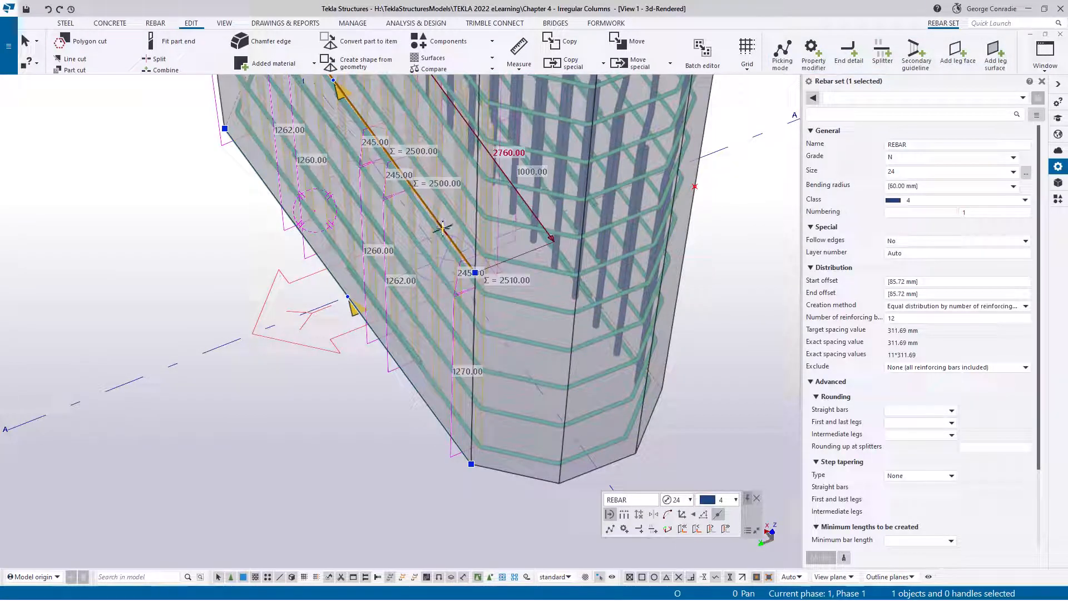
{"action": "left_click", "coordinate": [442, 227]}
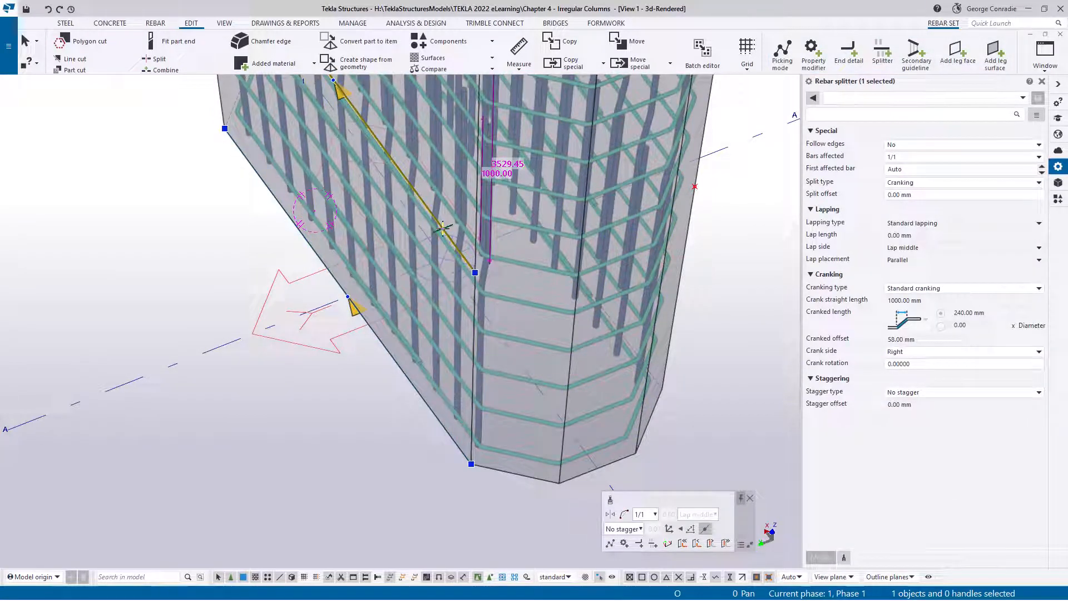
{"action": "middle_click_drag", "start_coordinate": [416, 253], "coordinate": [436, 324]}
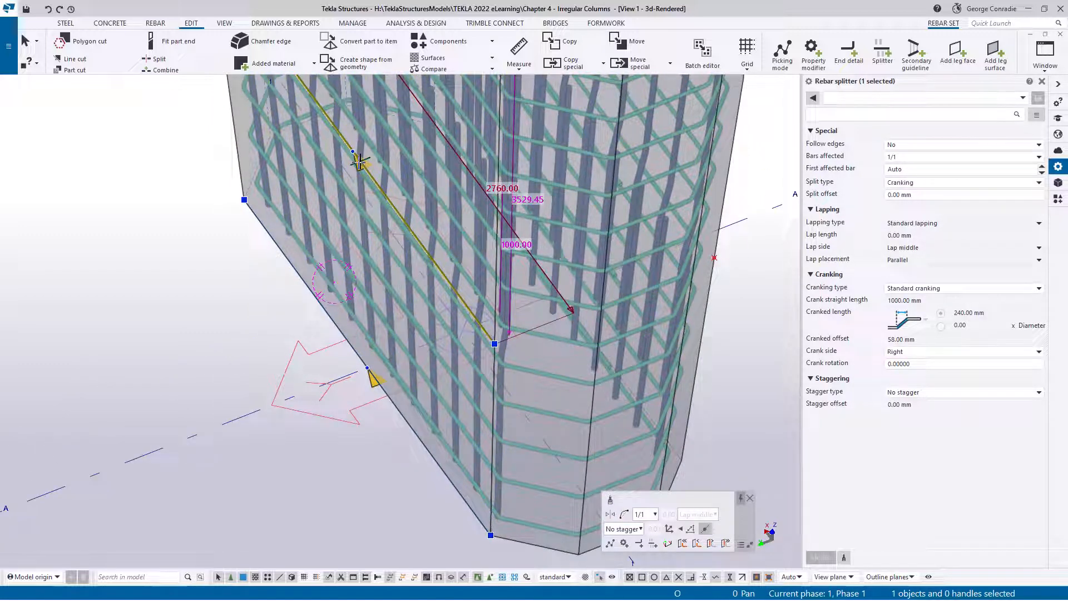
{"action": "middle_click_drag", "start_coordinate": [418, 226], "coordinate": [359, 256]}
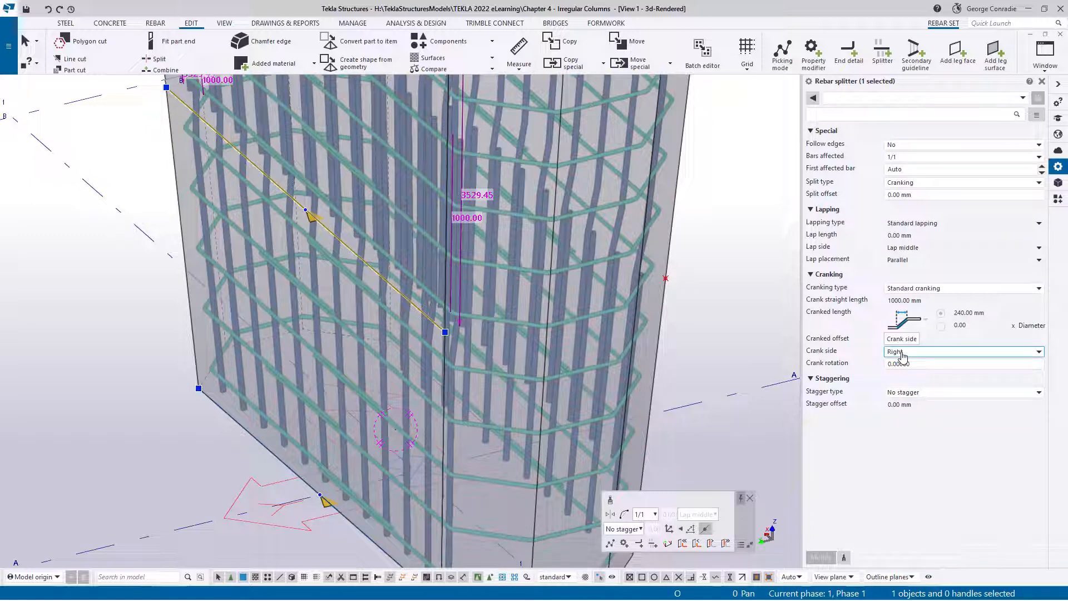
{"action": "left_click", "coordinate": [902, 356]}
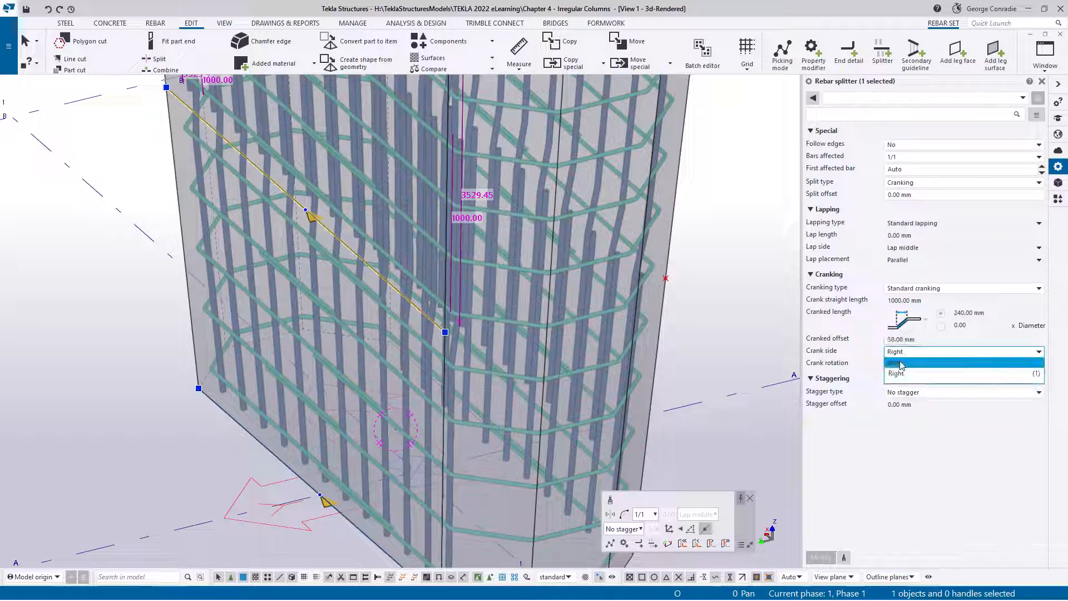
{"action": "left_click", "coordinate": [897, 372]}
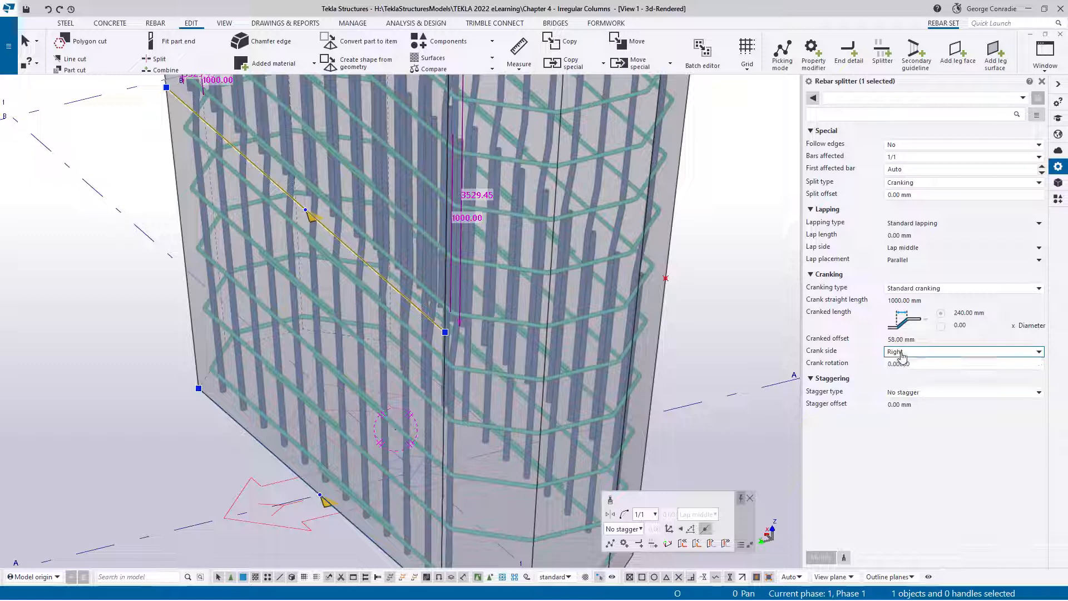
{"action": "left_click", "coordinate": [611, 516]}
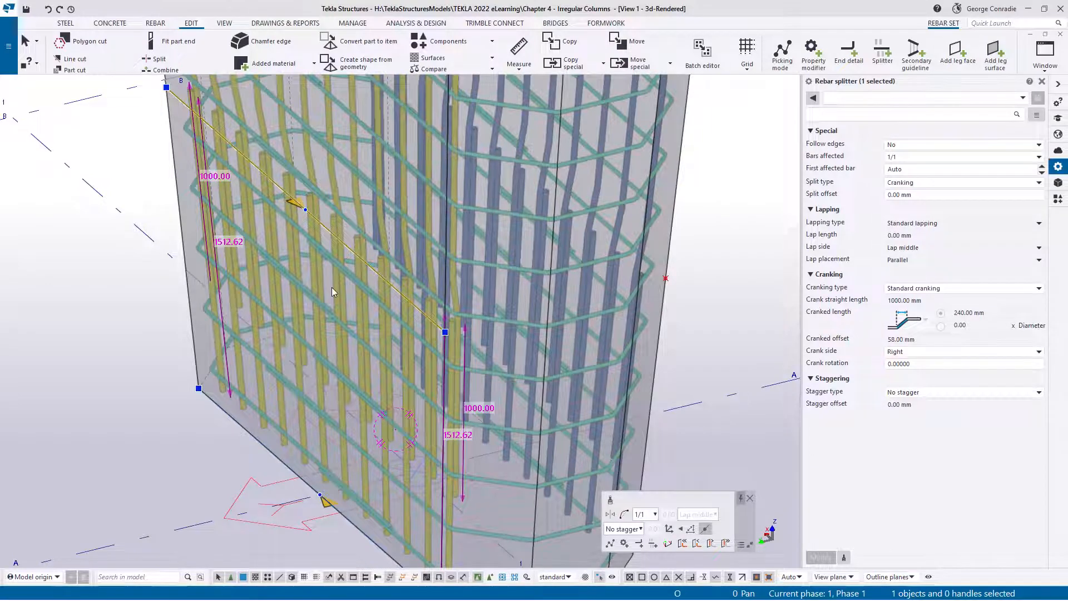
- View the whole reinforced column and consult the Target Rebar Tapered Column.png reference image, closing it when done
{"action": "left_click", "coordinate": [730, 318]}
{"action": "scroll", "coordinate": [624, 319], "scroll_direction": "down", "scroll_amount": 3}
{"action": "middle_click_drag", "start_coordinate": [573, 332], "coordinate": [646, 285], "text": "ctrl"}
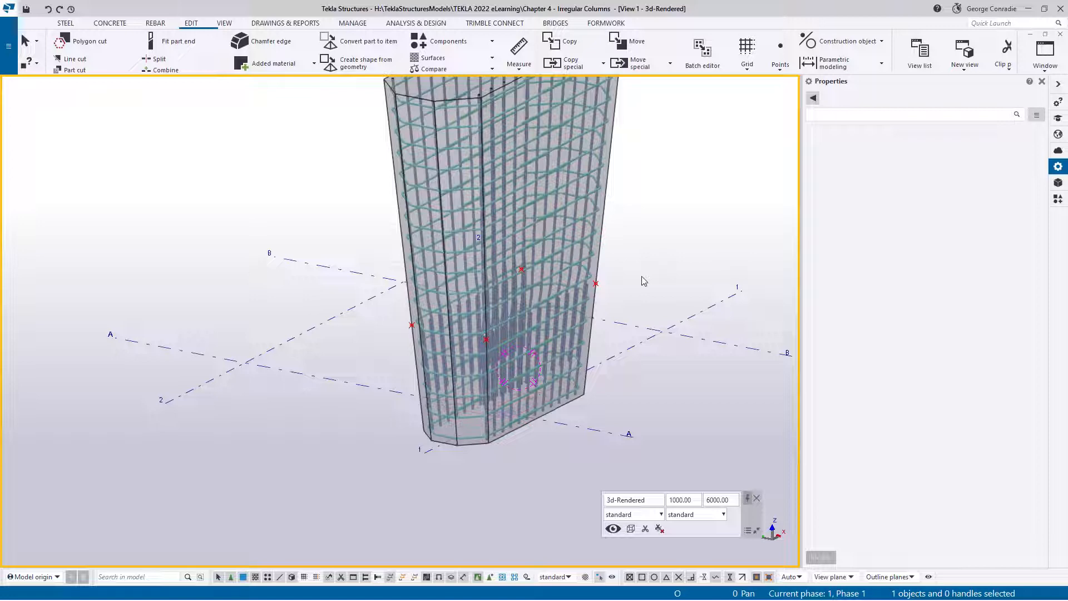
{"action": "scroll", "coordinate": [555, 304], "scroll_direction": "down", "scroll_amount": 2}
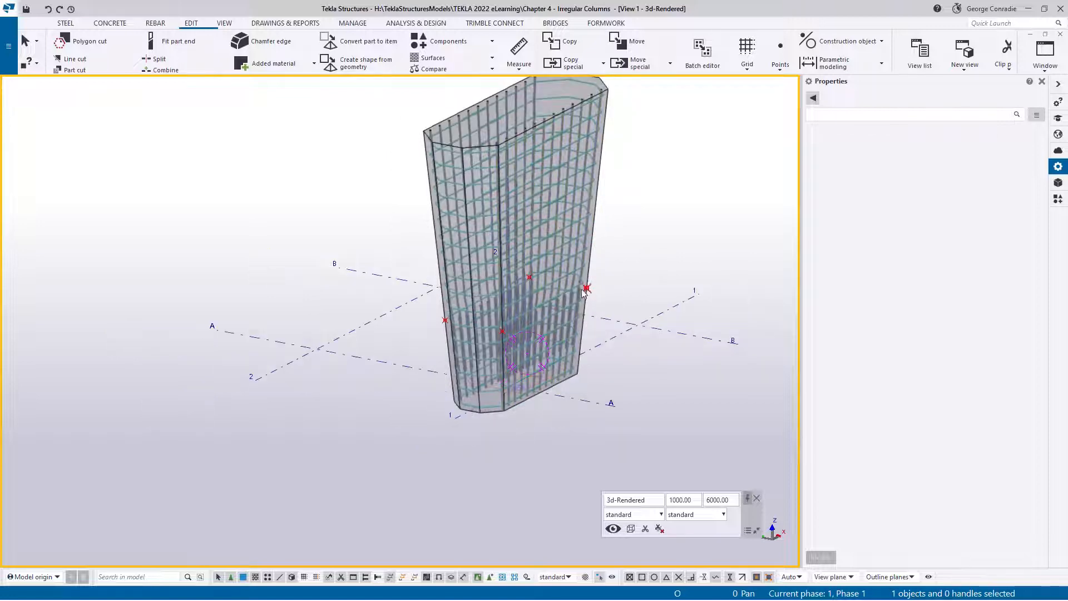
{"action": "left_click_drag", "start_coordinate": [1067, 26], "coordinate": [433, 41]}
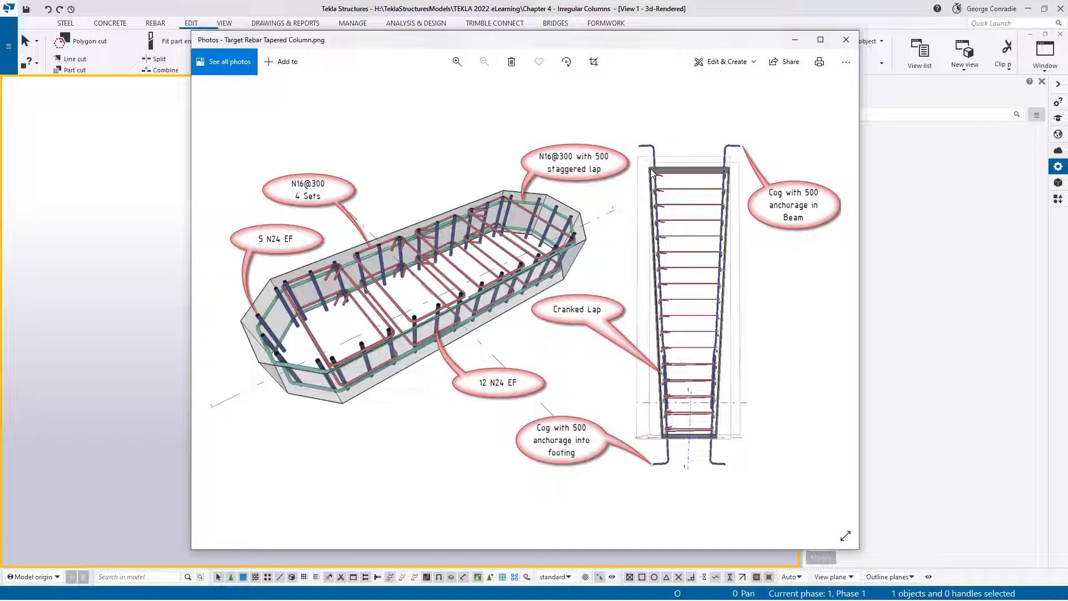
{"action": "left_click", "coordinate": [846, 39]}
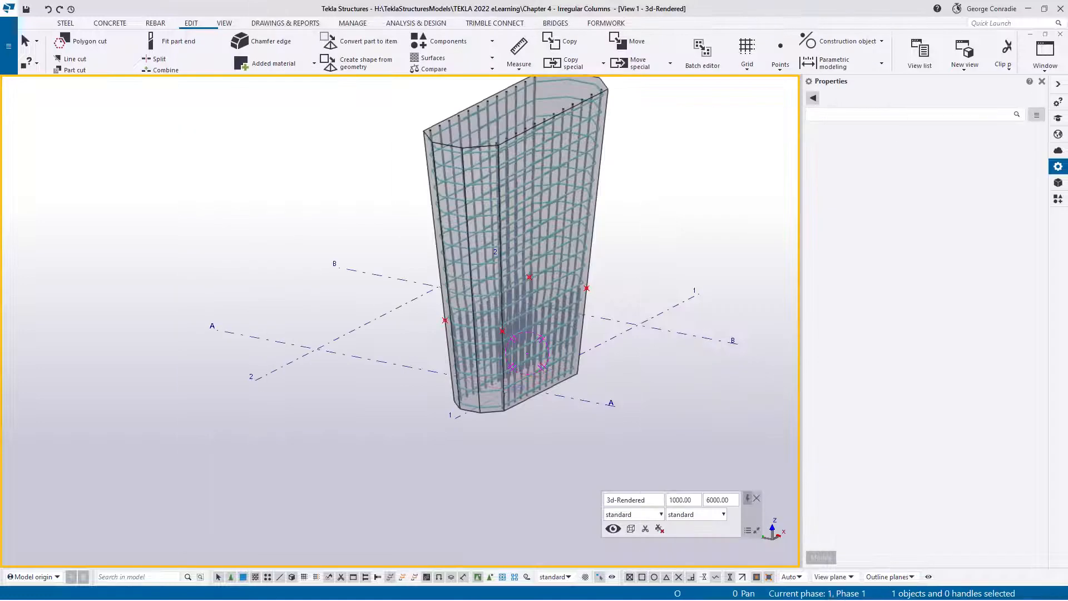
- Bring the 3D view back to plan and switch to the Plan +0 view
{"action": "middle_click_drag", "start_coordinate": [657, 192], "coordinate": [617, 218]}
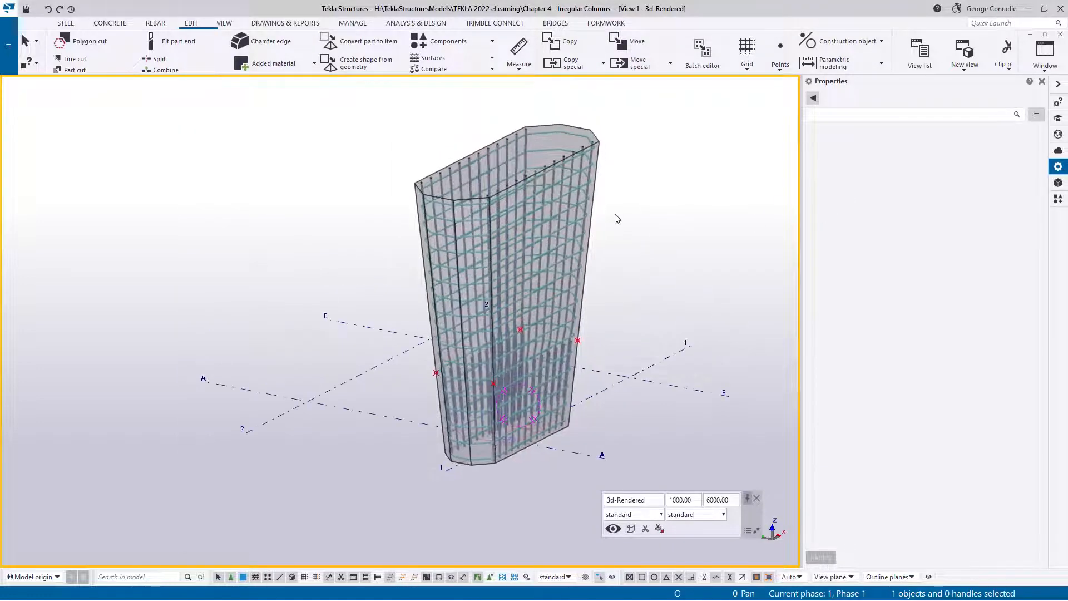
{"action": "key", "text": "ctrl+p"}
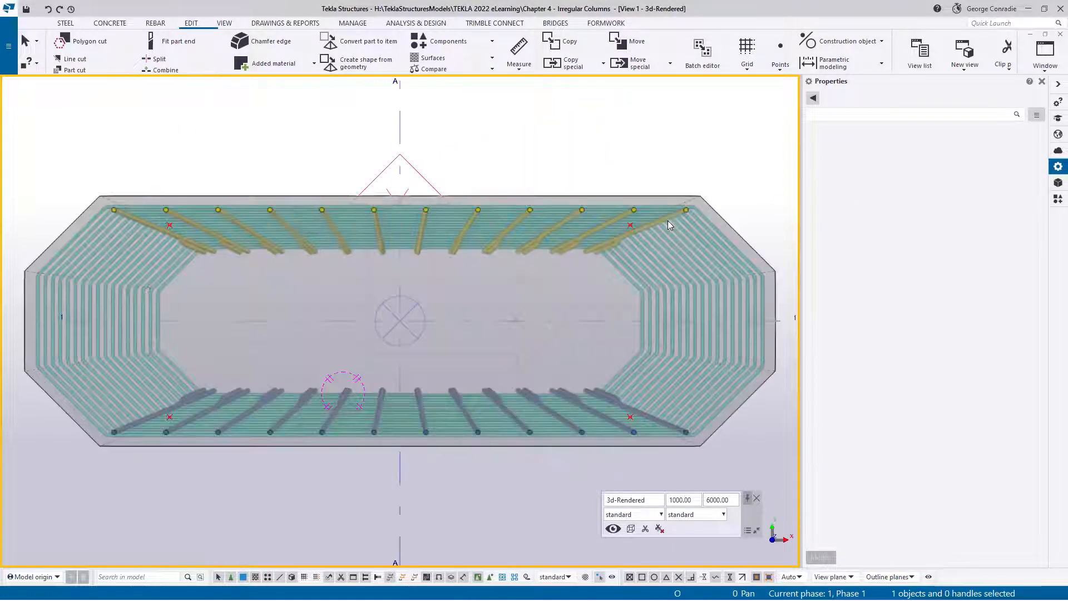
{"action": "key", "text": "ctrl+p"}
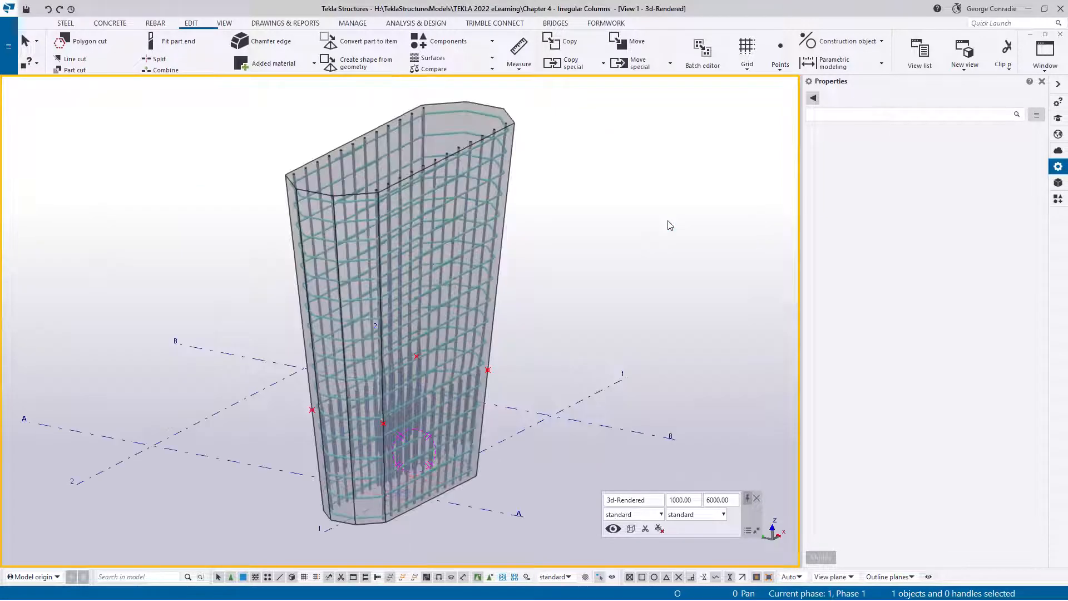
{"action": "key", "text": "ctrl+p"}
{"action": "key", "text": "ctrl+Tab"}
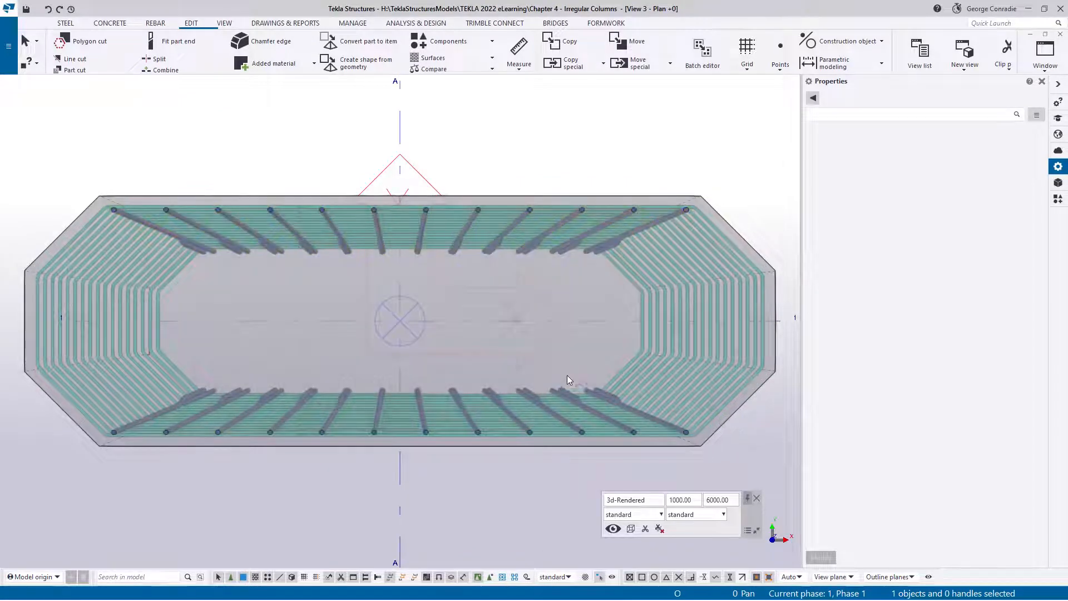
{"action": "left_click", "coordinate": [307, 145]}
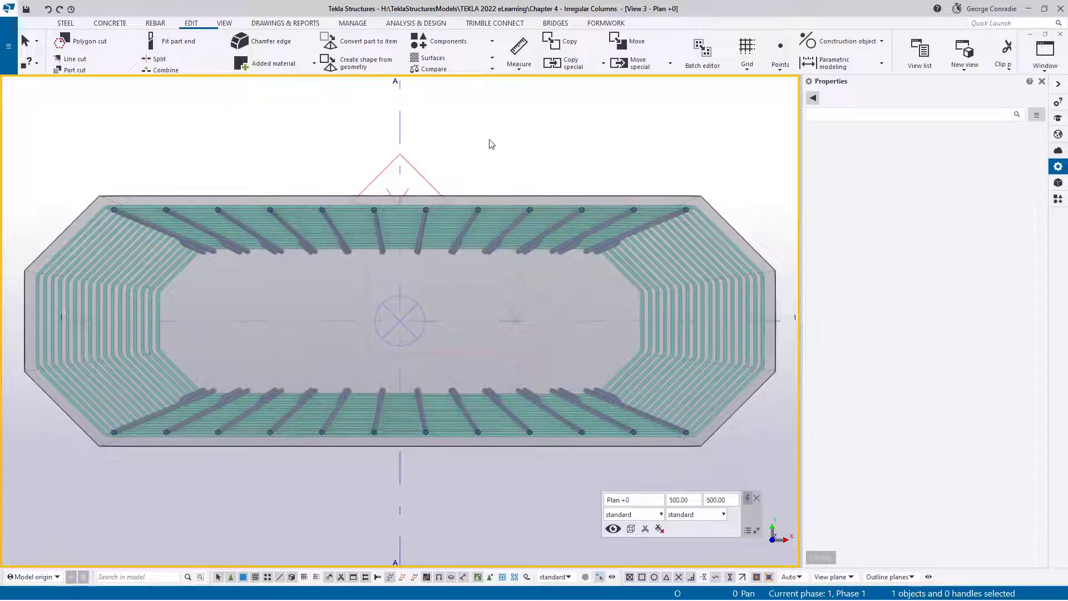
- Draw a construction line across the column between the base end points of the two opposite outermost vertical bars
{"action": "key", "text": "l"}
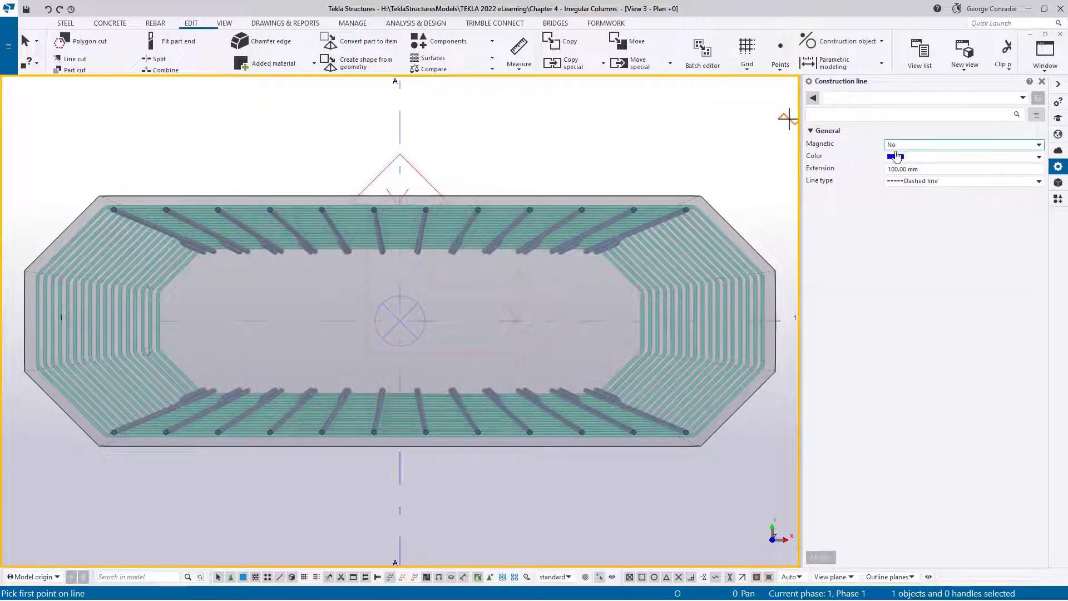
{"action": "left_click", "coordinate": [865, 47]}
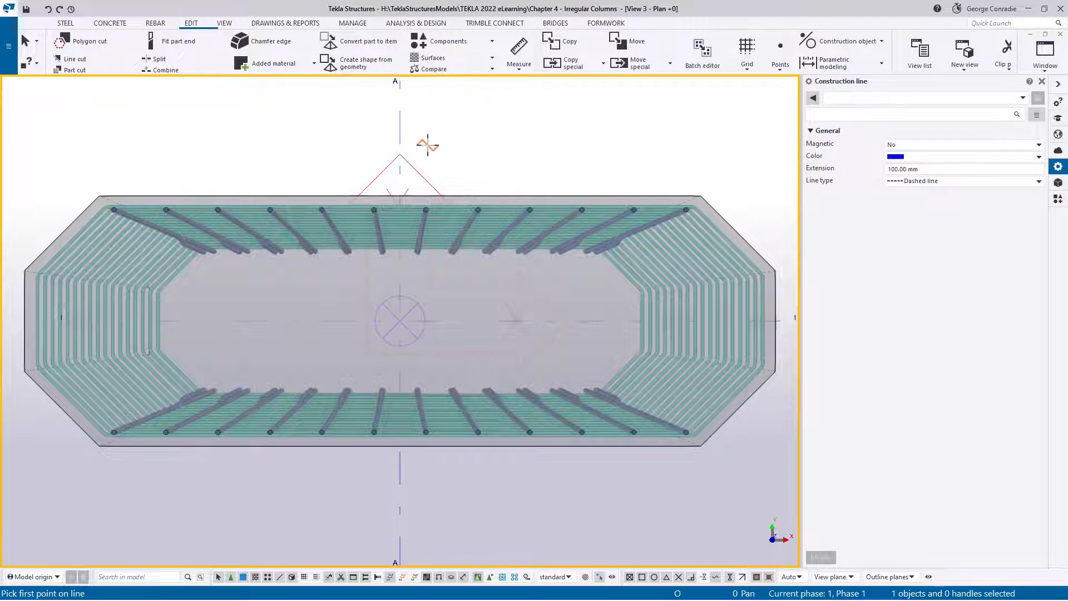
{"action": "scroll", "coordinate": [386, 272], "scroll_direction": "up", "scroll_amount": 8}
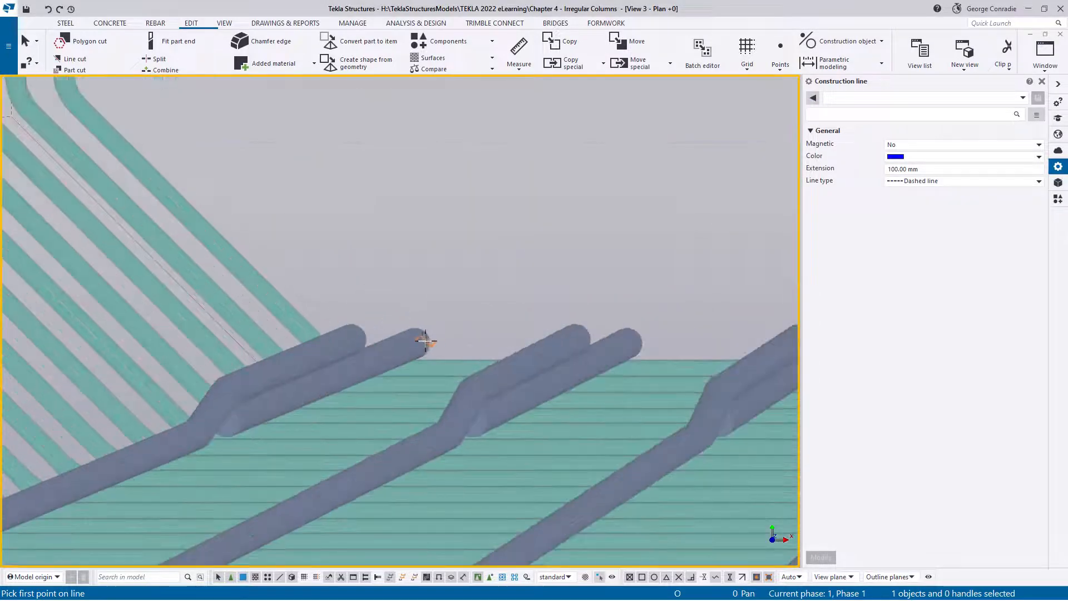
{"action": "scroll", "coordinate": [414, 344], "scroll_direction": "down", "scroll_amount": 5}
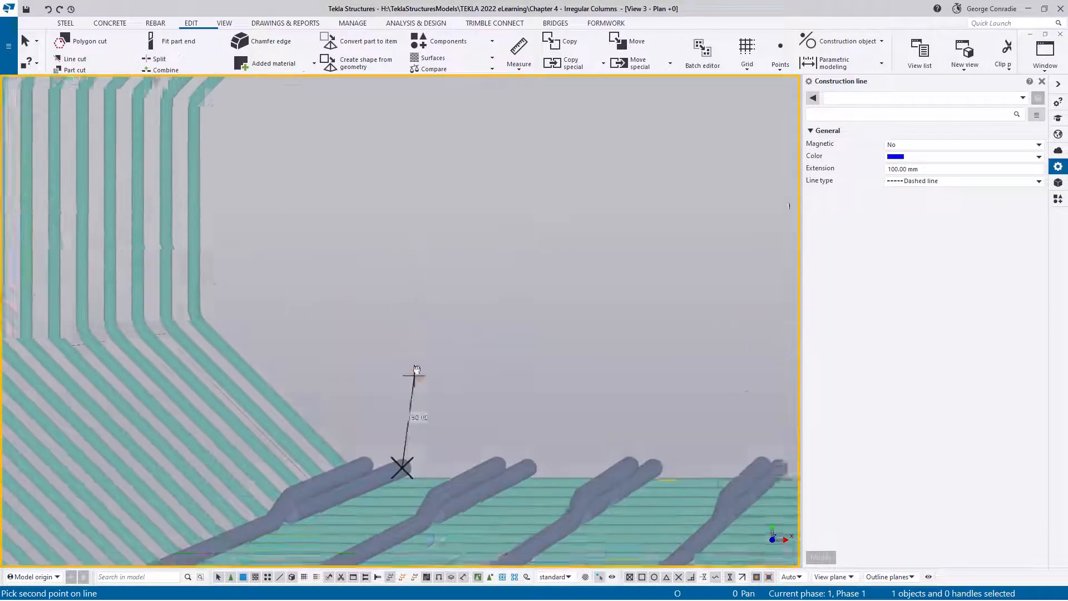
{"action": "middle_click_drag", "start_coordinate": [417, 374], "coordinate": [365, 429]}
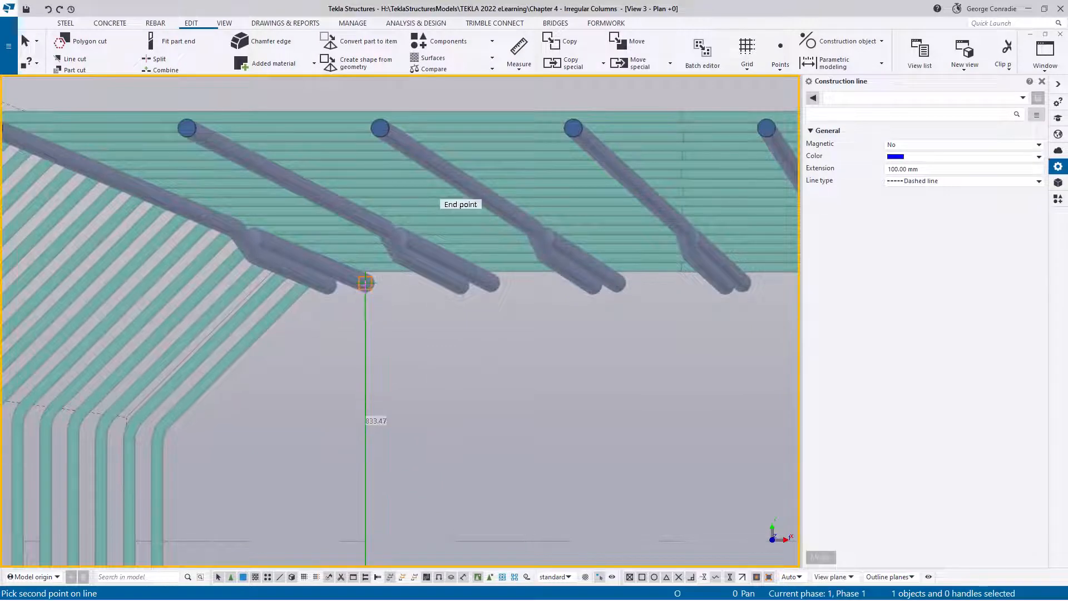
{"action": "left_click", "coordinate": [362, 288]}
- Draw a construction line between the base end points of the third pair of opposite vertical bars
{"action": "middle_click_drag", "start_coordinate": [463, 333], "coordinate": [381, 319]}
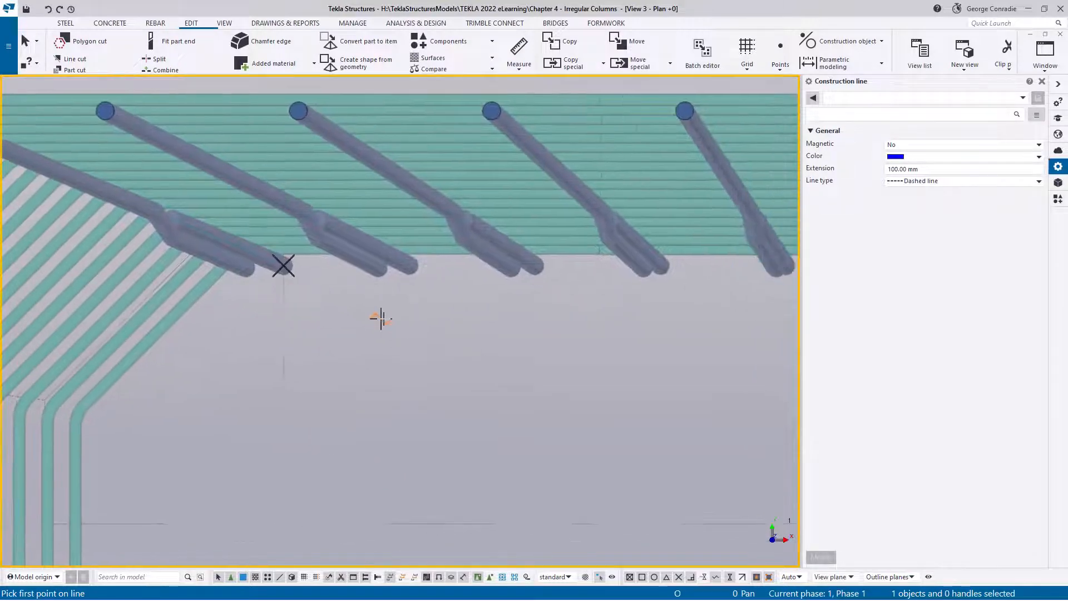
{"action": "left_click", "coordinate": [534, 266]}
{"action": "middle_click_drag", "start_coordinate": [547, 398], "coordinate": [539, 329]}
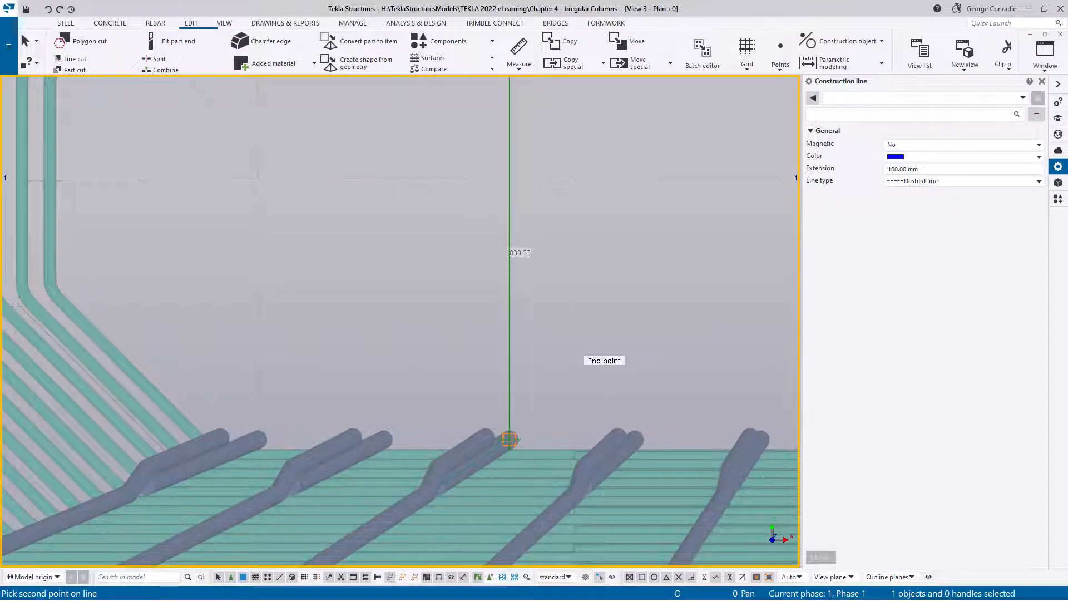
{"action": "left_click", "coordinate": [511, 429]}
- Draw a construction line between the base end points of the fourth pair of opposite vertical bars
{"action": "scroll", "coordinate": [574, 356], "scroll_direction": "down", "scroll_amount": 2}
{"action": "middle_click_drag", "start_coordinate": [614, 339], "coordinate": [460, 445]}
{"action": "scroll", "coordinate": [521, 354], "scroll_direction": "up", "scroll_amount": 3}
{"action": "left_click", "coordinate": [502, 470]}
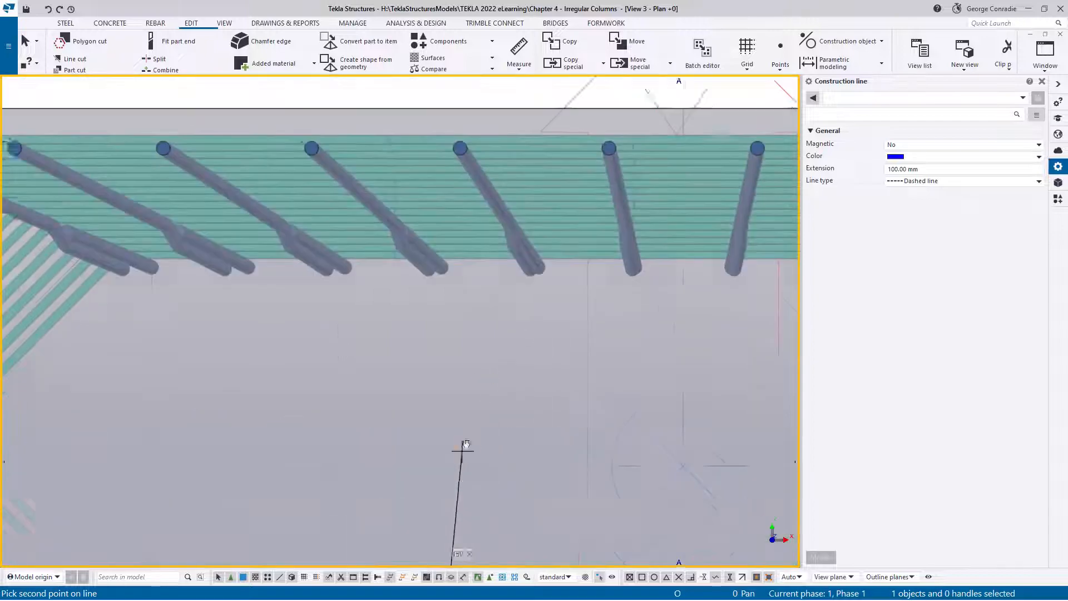
{"action": "scroll", "coordinate": [456, 374], "scroll_direction": "down", "scroll_amount": 2}
{"action": "left_click", "coordinate": [432, 318]}
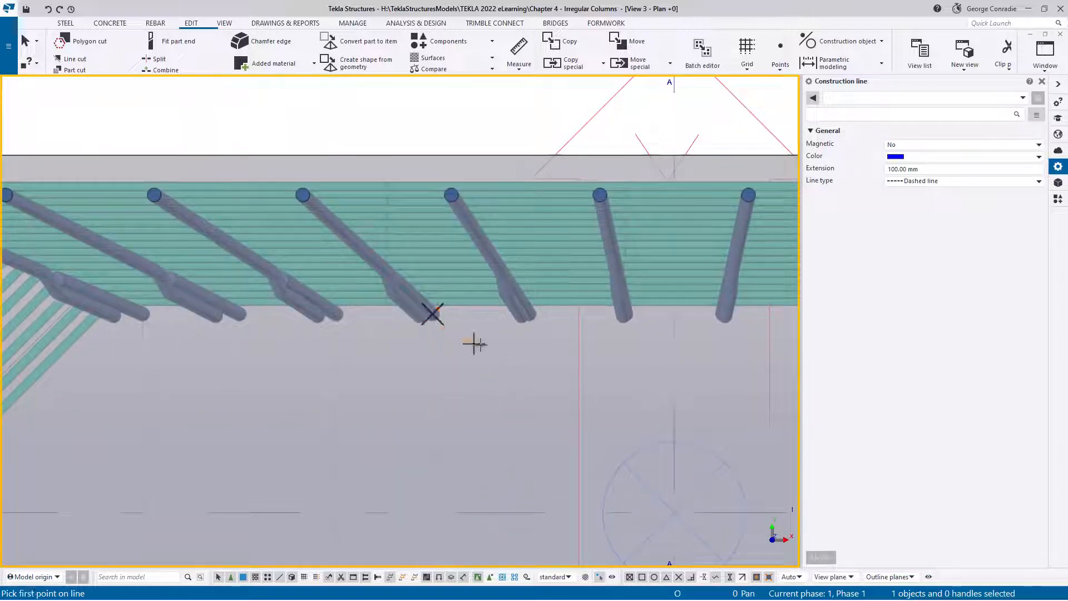
- Draw a construction line between the base end points of the sixth pair of opposite bars, just before grid line A
{"action": "middle_click_drag", "start_coordinate": [579, 345], "coordinate": [453, 336]}
{"action": "scroll", "coordinate": [515, 328], "scroll_direction": "up", "scroll_amount": 3}
{"action": "scroll", "coordinate": [515, 322], "scroll_direction": "up", "scroll_amount": 3}
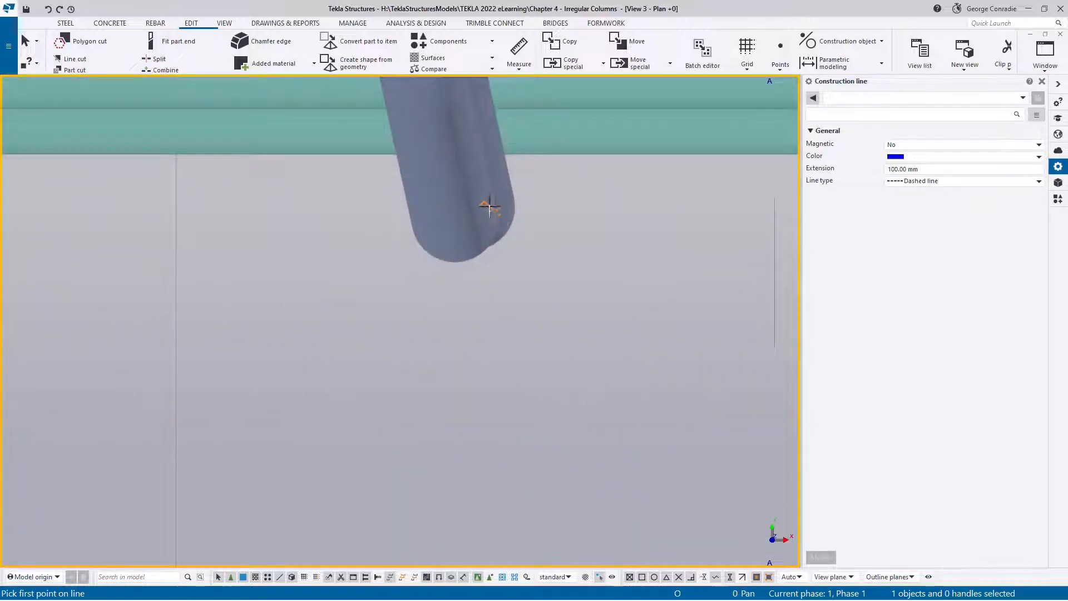
{"action": "scroll", "coordinate": [471, 207], "scroll_direction": "down", "scroll_amount": 3}
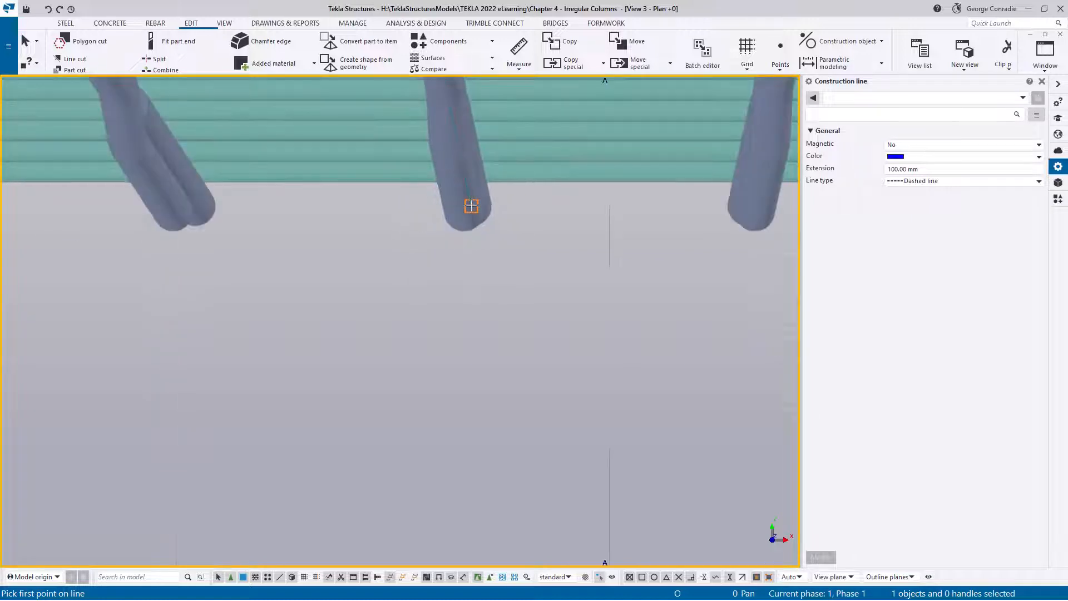
{"action": "middle_click_drag", "start_coordinate": [471, 208], "coordinate": [445, 298]}
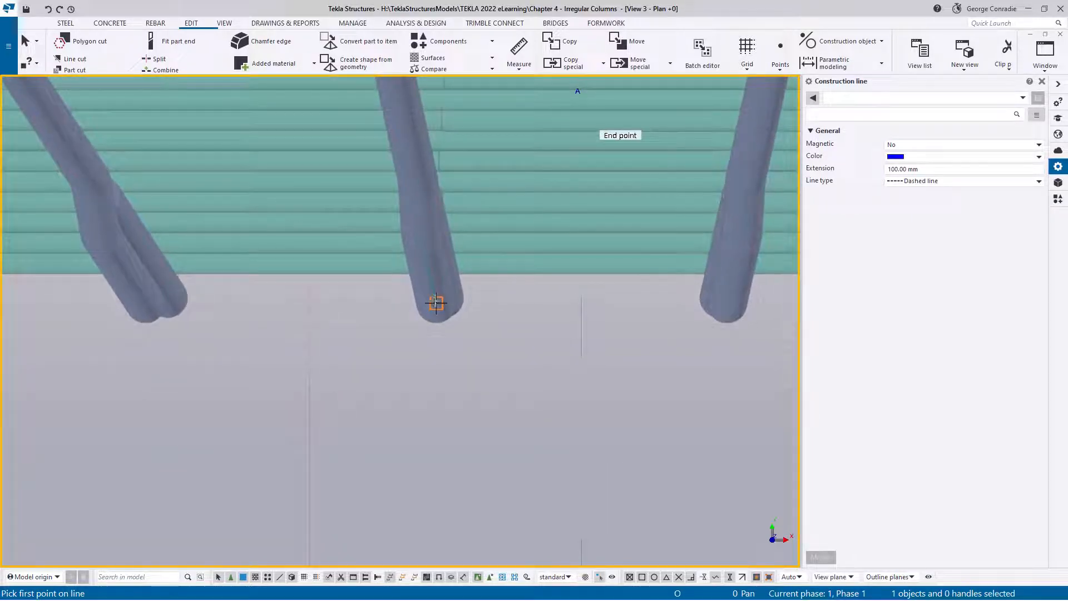
{"action": "left_click", "coordinate": [441, 299]}
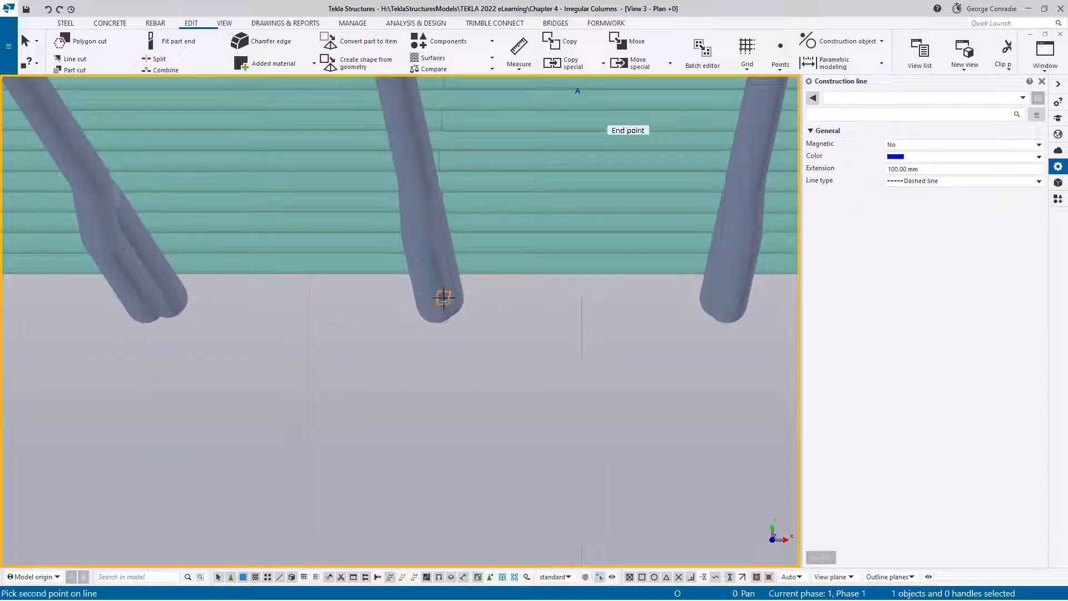
{"action": "scroll", "coordinate": [442, 301], "scroll_direction": "down", "scroll_amount": 2}
{"action": "middle_click_drag", "start_coordinate": [465, 500], "coordinate": [477, 129]}
{"action": "scroll", "coordinate": [479, 239], "scroll_direction": "up", "scroll_amount": 3}
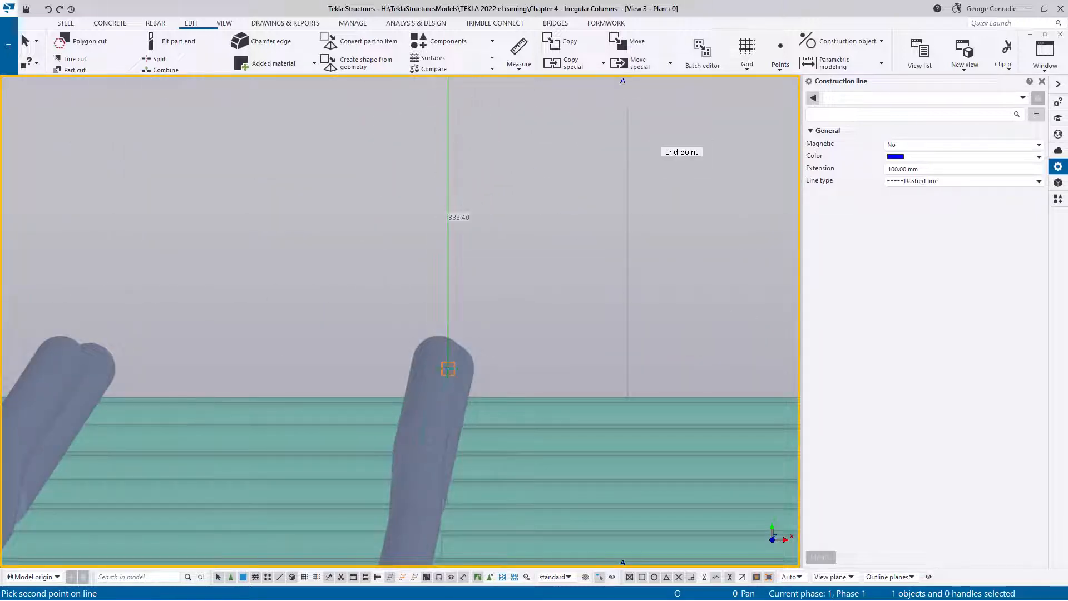
{"action": "left_click", "coordinate": [448, 367]}
{"action": "scroll", "coordinate": [448, 367], "scroll_direction": "down", "scroll_amount": 4}
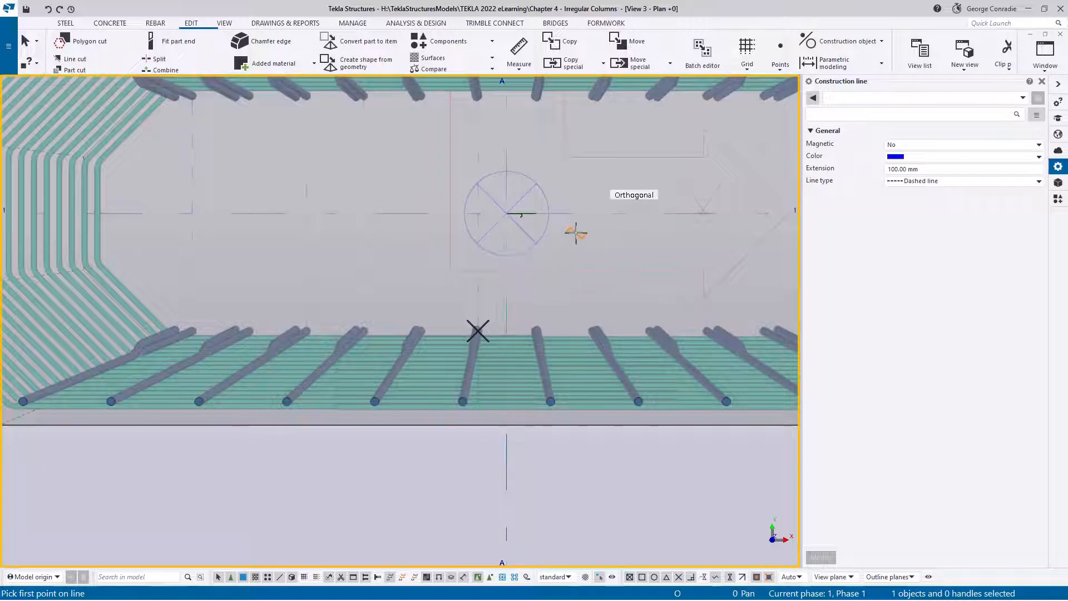
- Finish the construction lines at the column base and switch to the Plan +5000 view
{"action": "right_click", "coordinate": [577, 233]}
{"action": "left_click", "coordinate": [607, 240]}
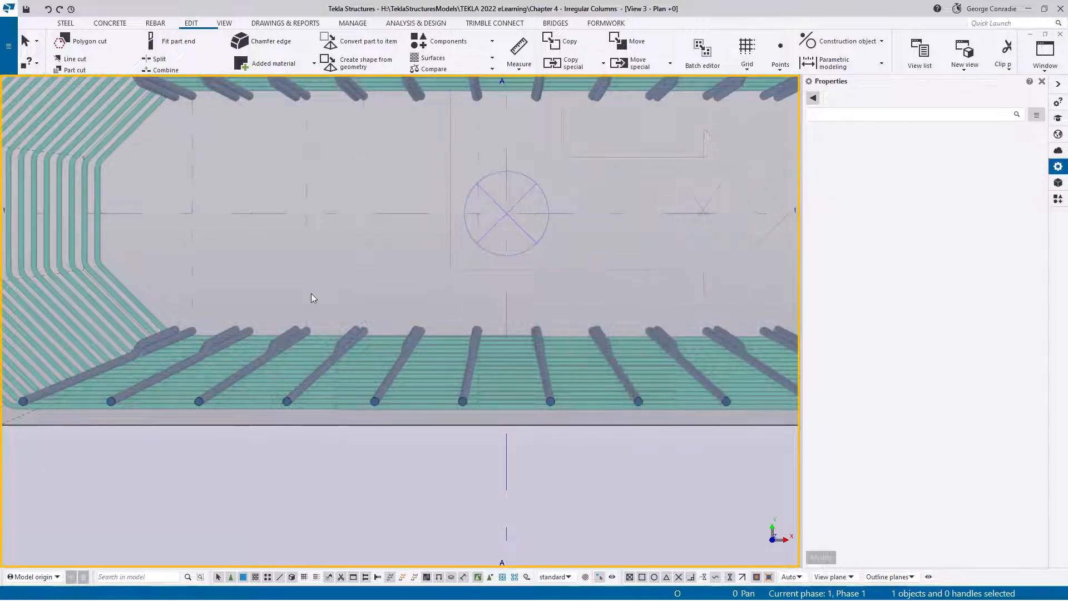
{"action": "scroll", "coordinate": [311, 298], "scroll_direction": "down", "scroll_amount": 2}
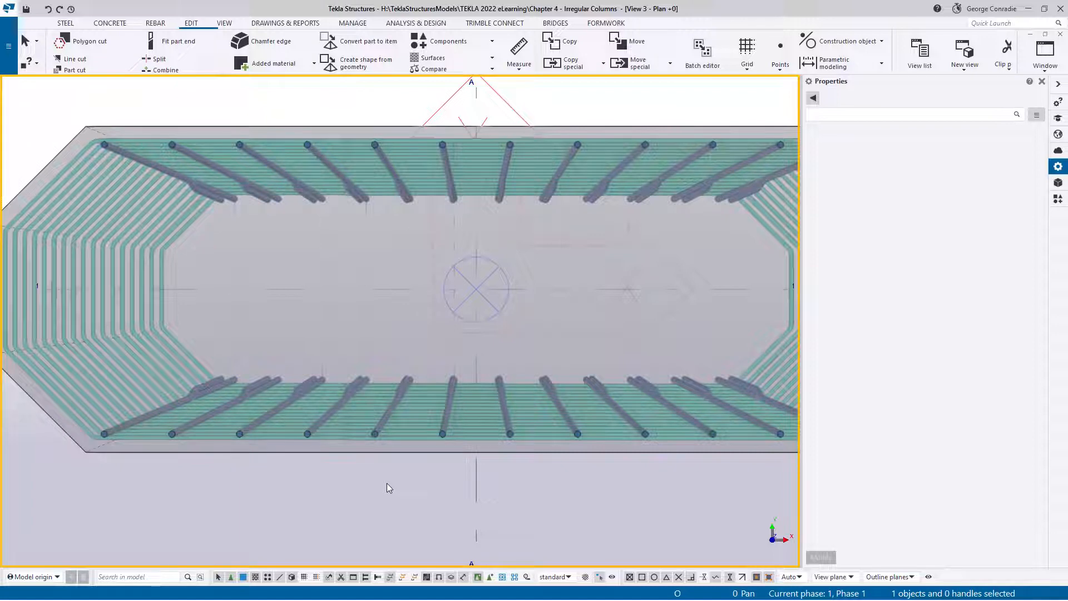
{"action": "key", "text": "ctrl+Tab"}
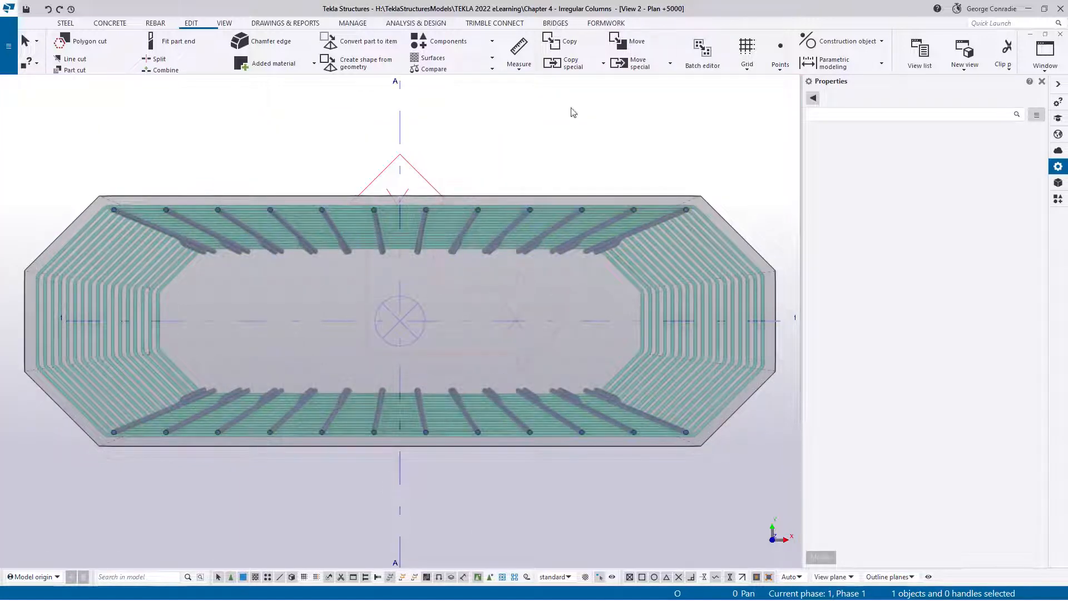
{"action": "middle_click_drag", "start_coordinate": [373, 155], "coordinate": [549, 143]}
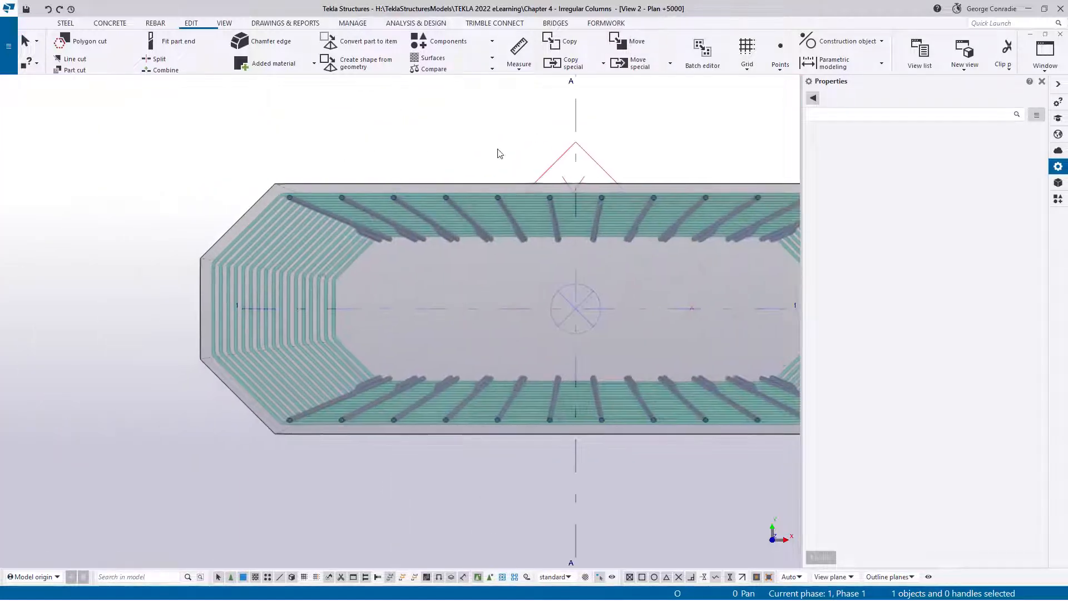
- Draw a construction line across the column top between the end points of the two opposite outermost vertical bars
{"action": "left_click", "coordinate": [849, 49]}
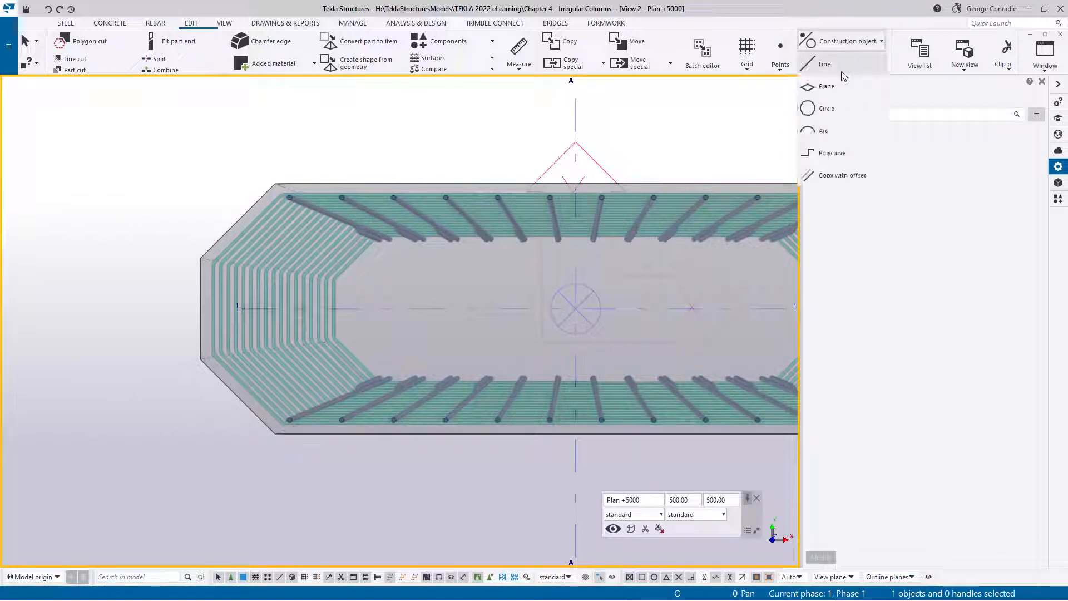
{"action": "left_click", "coordinate": [843, 74]}
{"action": "scroll", "coordinate": [285, 196], "scroll_direction": "up", "scroll_amount": 5}
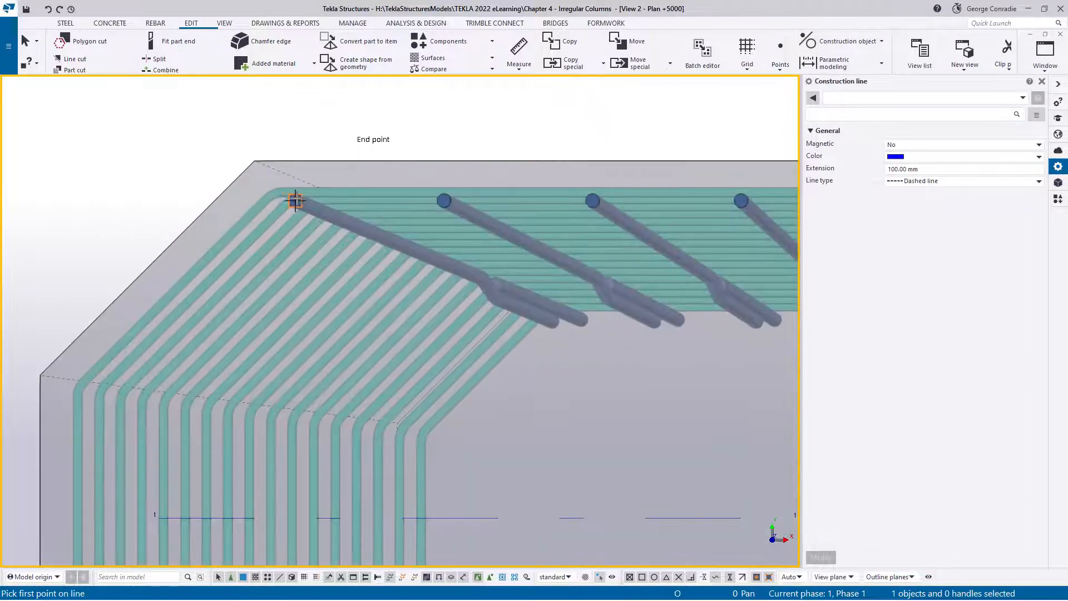
{"action": "left_click", "coordinate": [295, 202]}
{"action": "scroll", "coordinate": [353, 353], "scroll_direction": "up", "scroll_amount": 4}
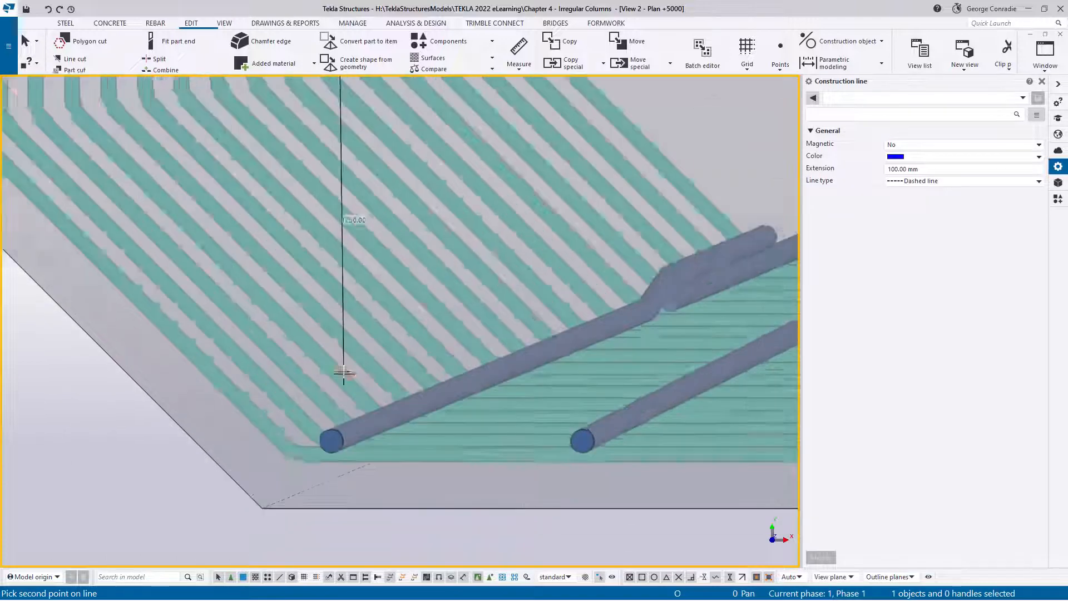
{"action": "left_click", "coordinate": [328, 453]}
{"action": "scroll", "coordinate": [334, 450], "scroll_direction": "down", "scroll_amount": 4}
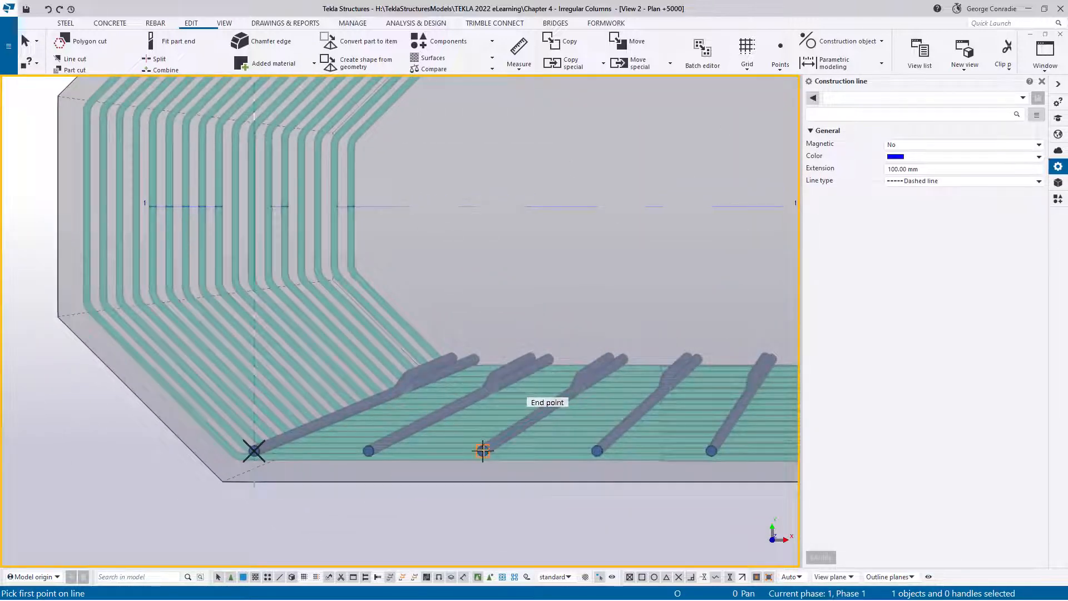
- Draw a construction line between the top end points of the third pair of opposite vertical bars
{"action": "left_click", "coordinate": [483, 450]}
{"action": "middle_click_drag", "start_coordinate": [498, 171], "coordinate": [475, 358]}
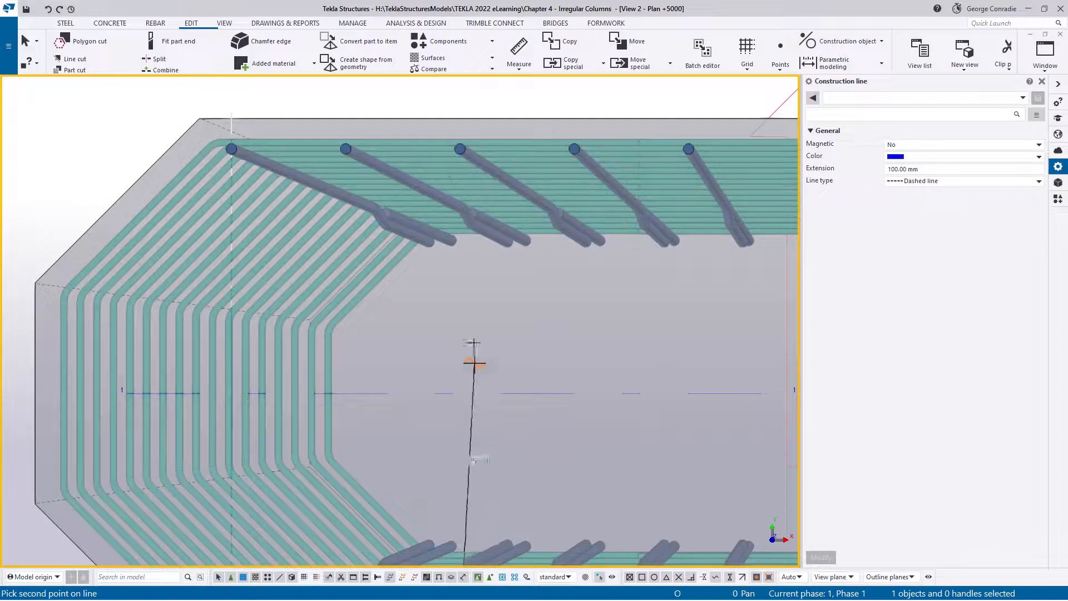
{"action": "left_click", "coordinate": [459, 149]}
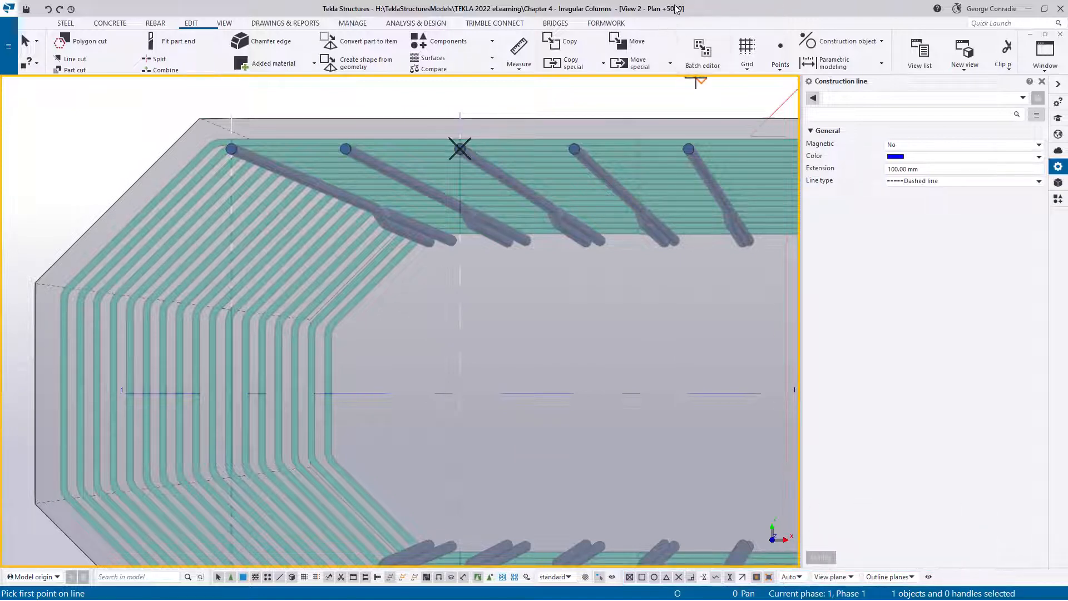
- Draw a construction line between the top end points of the fourth pair of opposite vertical bars
{"action": "left_click", "coordinate": [574, 148]}
{"action": "middle_click_drag", "start_coordinate": [673, 333], "coordinate": [572, 62]}
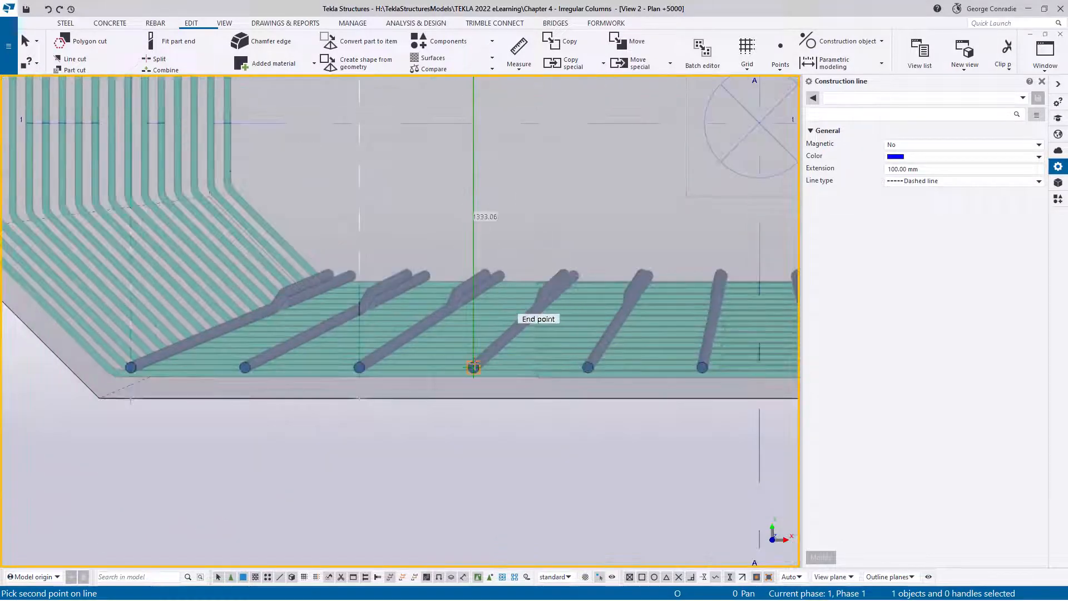
{"action": "left_click", "coordinate": [474, 367]}
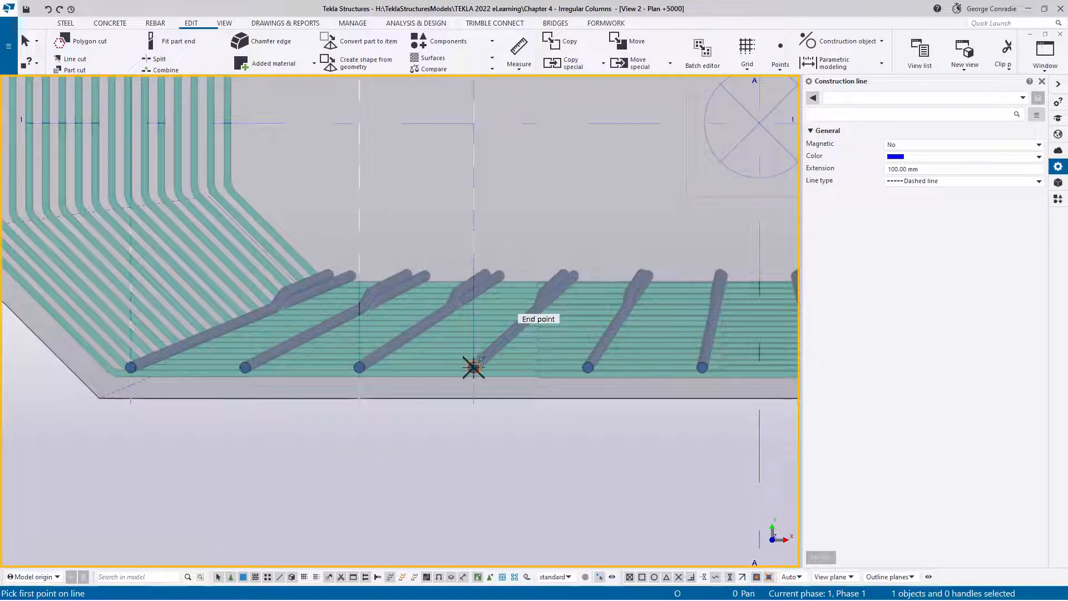
- Draw a construction line between the top end points of the sixth pair of opposite bars, just before grid line A, and end the command
{"action": "left_click", "coordinate": [702, 367]}
{"action": "middle_click_drag", "start_coordinate": [702, 367], "coordinate": [593, 138]}
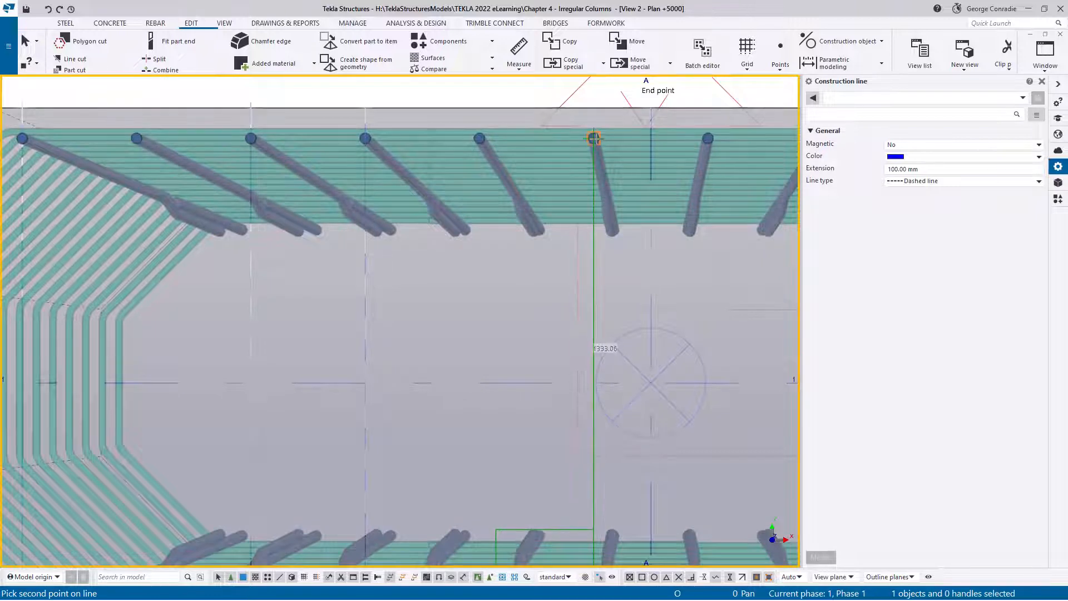
{"action": "right_click", "coordinate": [590, 188]}
{"action": "left_click", "coordinate": [609, 197]}
{"action": "scroll", "coordinate": [609, 197], "scroll_direction": "down", "scroll_amount": 3}
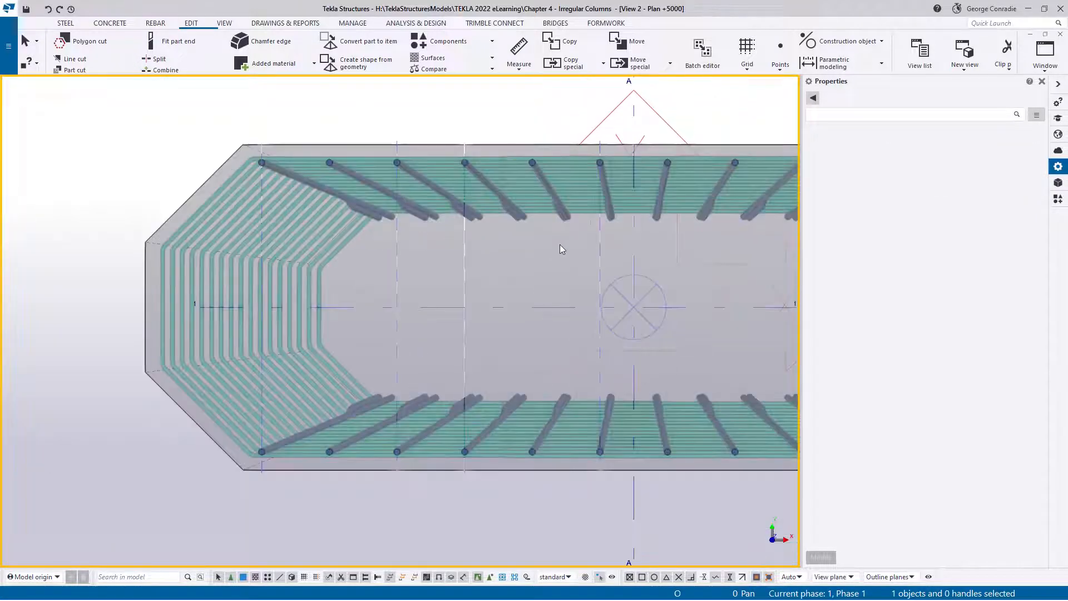
{"action": "scroll", "coordinate": [559, 244], "scroll_direction": "down", "scroll_amount": 1}
{"action": "middle_click_drag", "start_coordinate": [559, 245], "coordinate": [477, 239]}
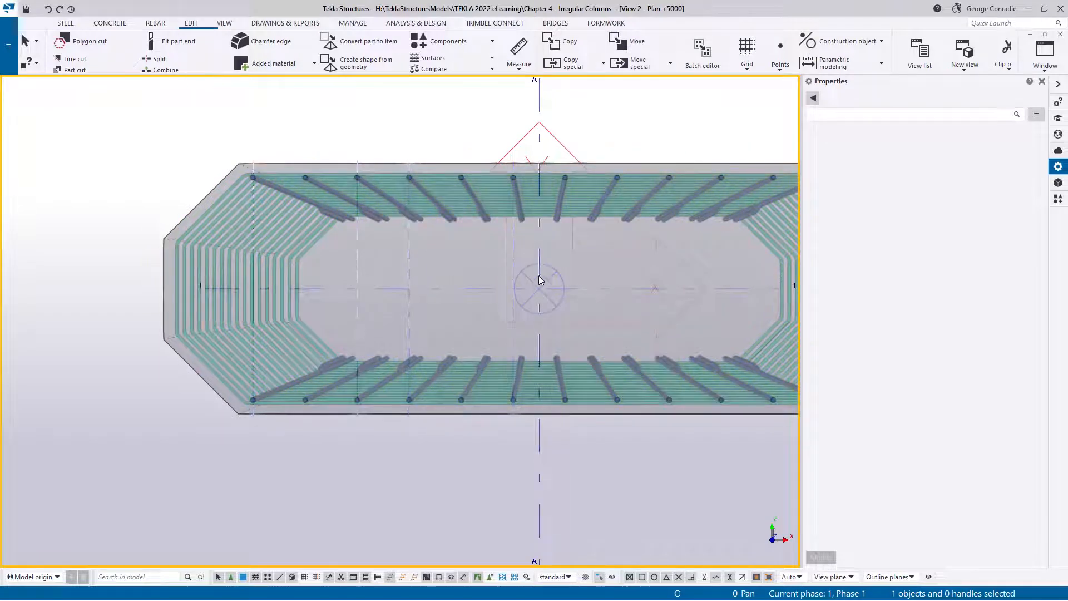
{"action": "scroll", "coordinate": [542, 277], "scroll_direction": "down", "scroll_amount": 1}
{"action": "middle_click_drag", "start_coordinate": [542, 276], "coordinate": [462, 210]}
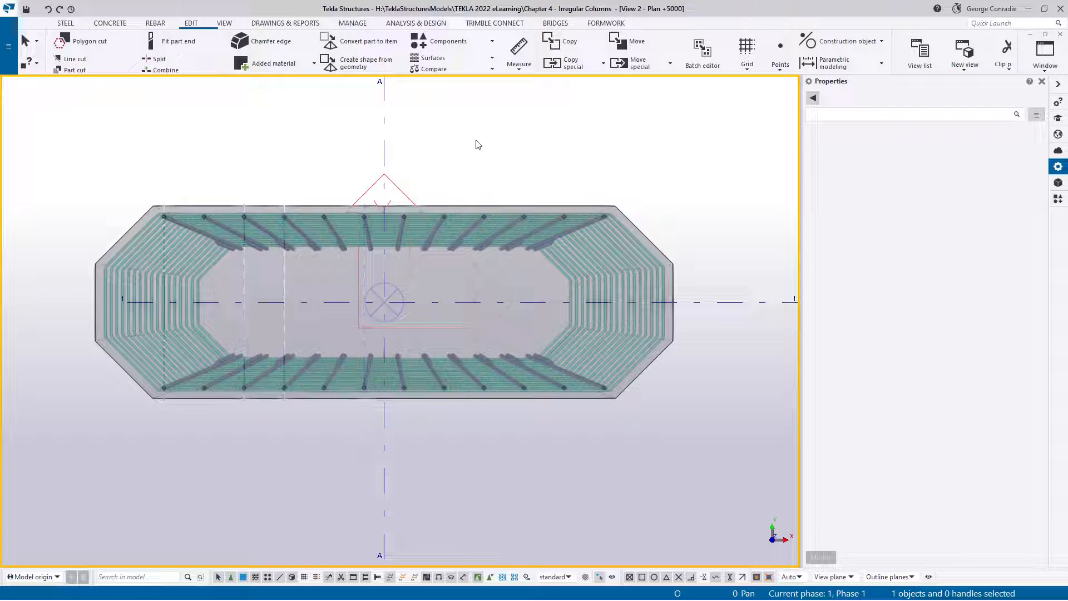
- Switch to the 3d-Rendered view and hide the reinforcing bars in parts so the column's construction lines are accessible
{"action": "key", "text": "ctrl+Tab"}
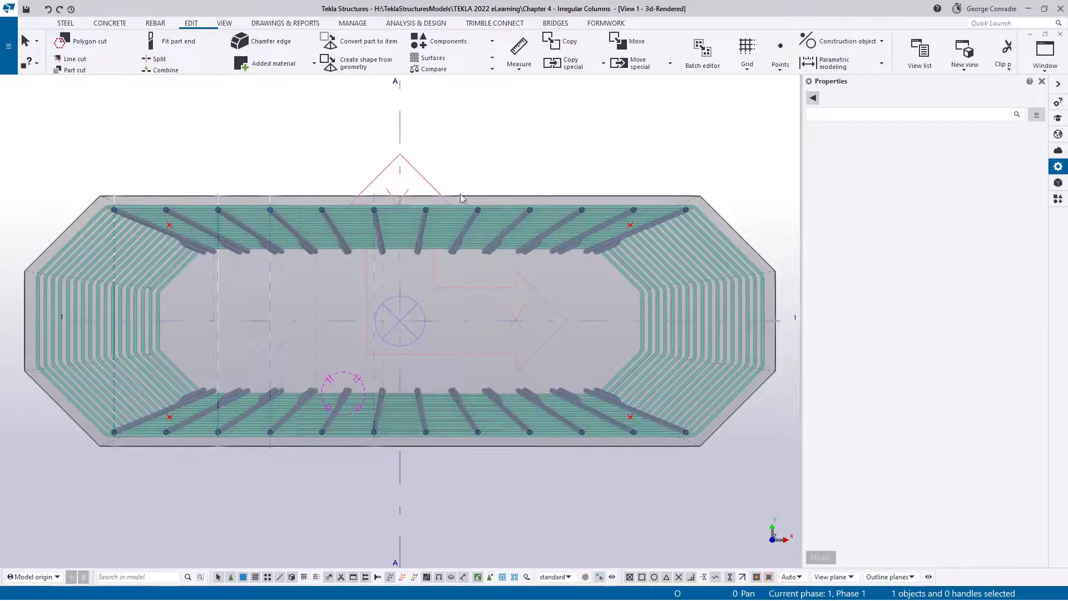
{"action": "mouse_move", "coordinate": [417, 295]}
{"action": "middle_mouse_down", "text": "ctrl"}
{"action": "mouse_move", "coordinate": [449, 275]}
{"action": "mouse_move", "coordinate": [436, 301]}
{"action": "mouse_move", "coordinate": [557, 216]}
{"action": "mouse_move", "coordinate": [456, 498]}
{"action": "mouse_move", "coordinate": [364, 406]}
{"action": "middle_mouse_up", "text": "ctrl"}
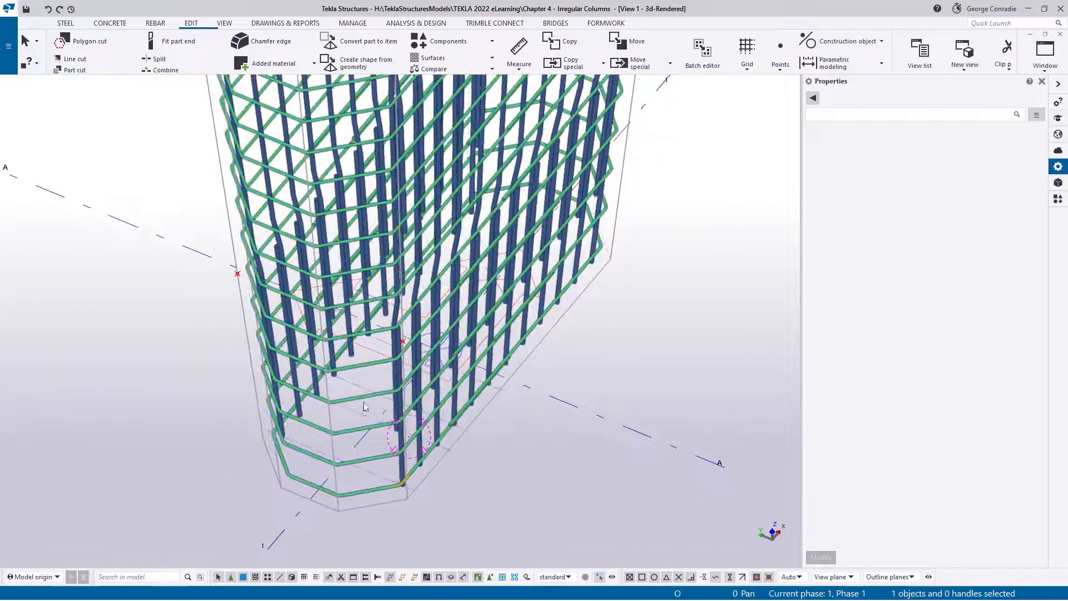
{"action": "middle_click_drag", "start_coordinate": [508, 394], "coordinate": [362, 142], "text": "ctrl"}
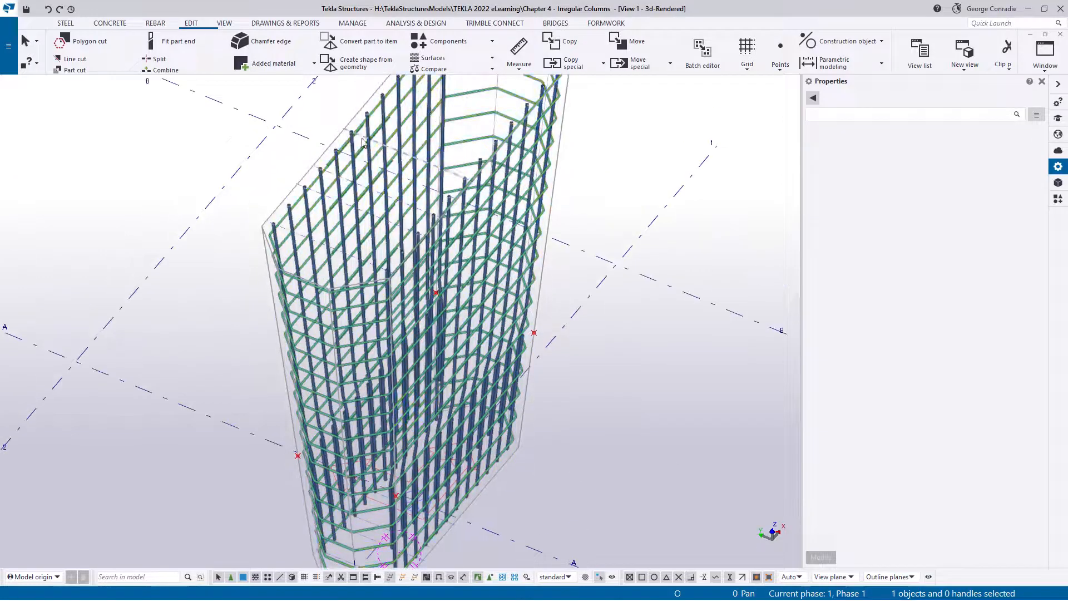
{"action": "left_click", "coordinate": [594, 281]}
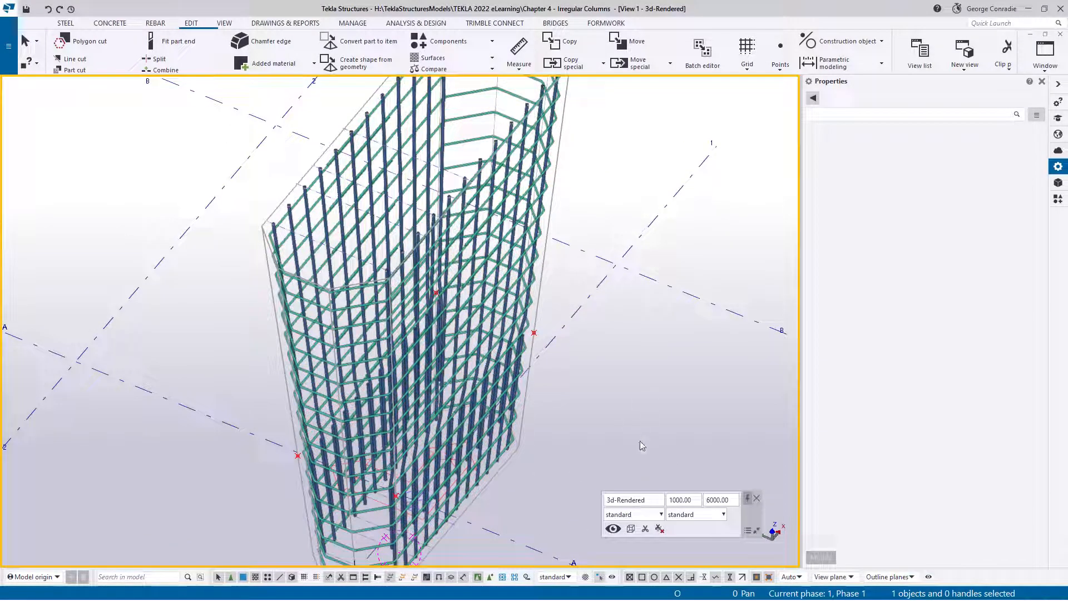
{"action": "left_click", "coordinate": [612, 528]}
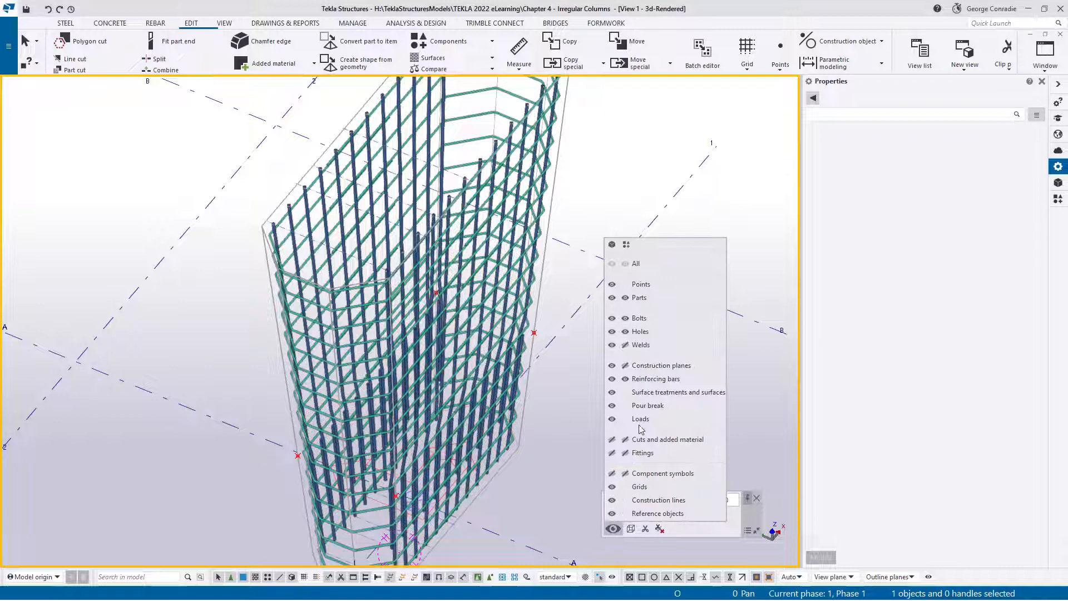
{"action": "left_click", "coordinate": [612, 380]}
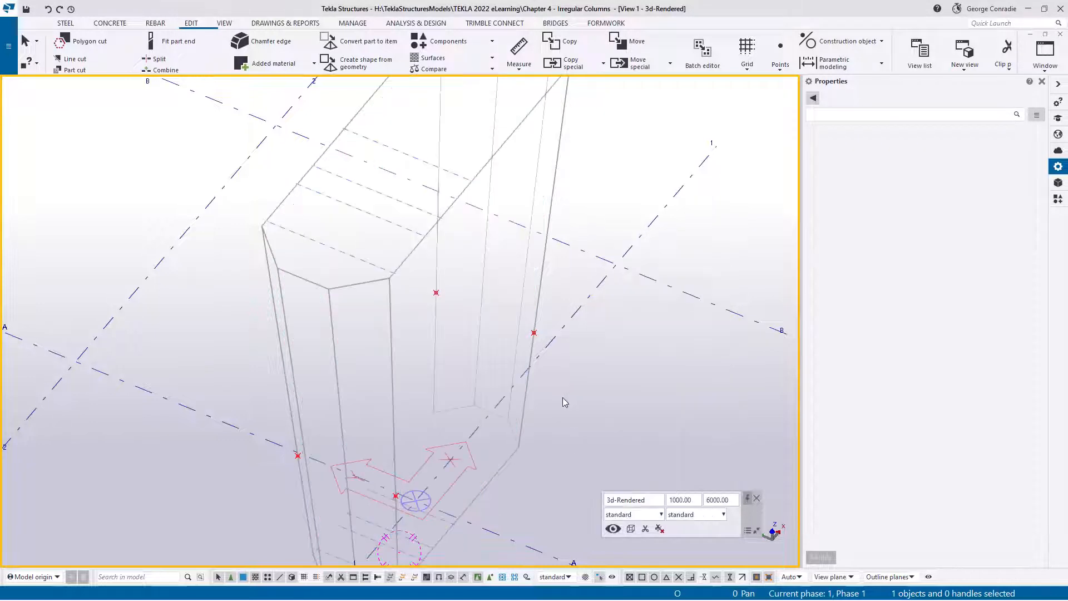
{"action": "middle_click_drag", "start_coordinate": [454, 420], "coordinate": [511, 392], "text": "ctrl"}
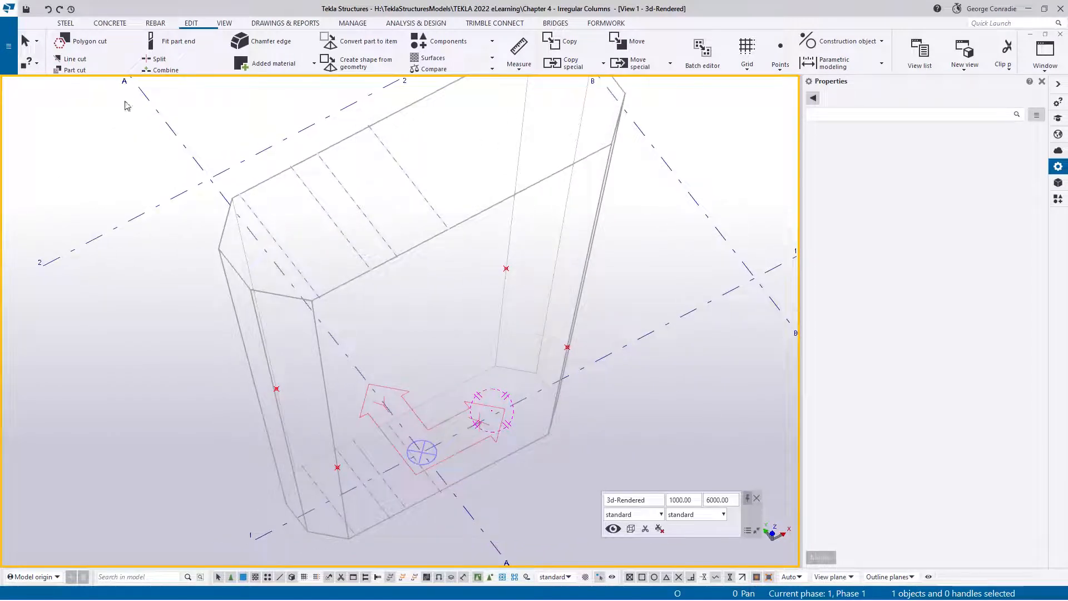
- Start a tapered rebar set using the grade N size 16 main bar and set its class to 2
{"action": "left_click", "coordinate": [157, 25]}
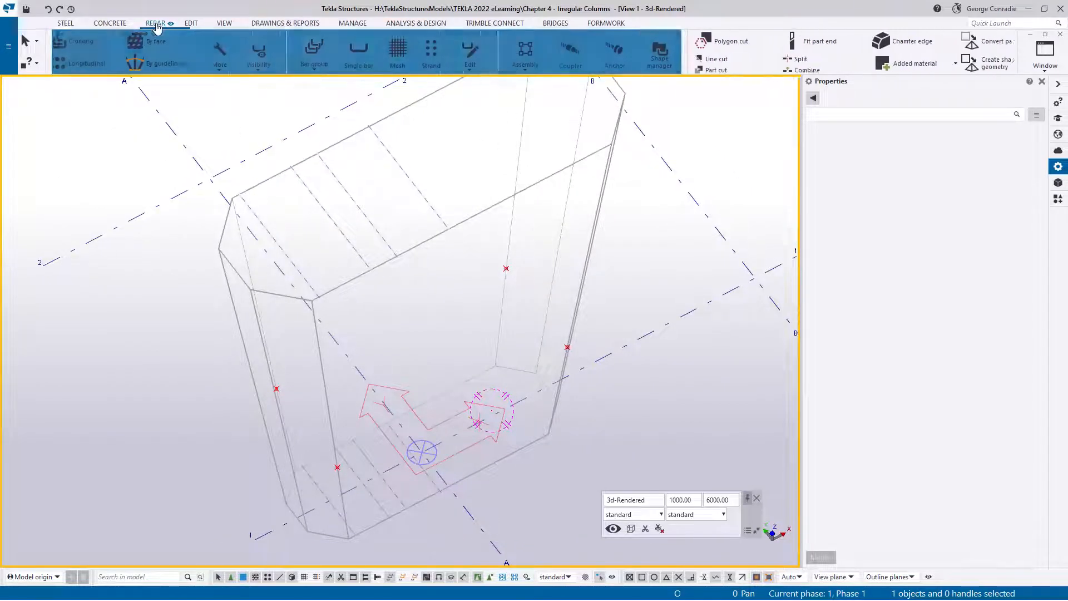
{"action": "left_click", "coordinate": [224, 56]}
{"action": "left_click", "coordinate": [244, 82]}
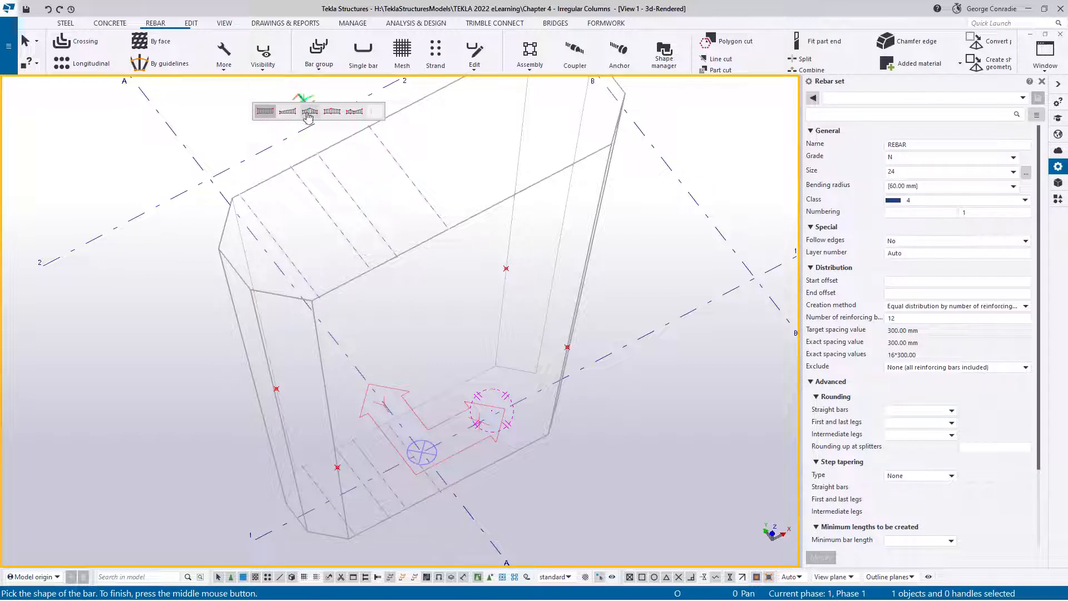
{"action": "left_click", "coordinate": [288, 112]}
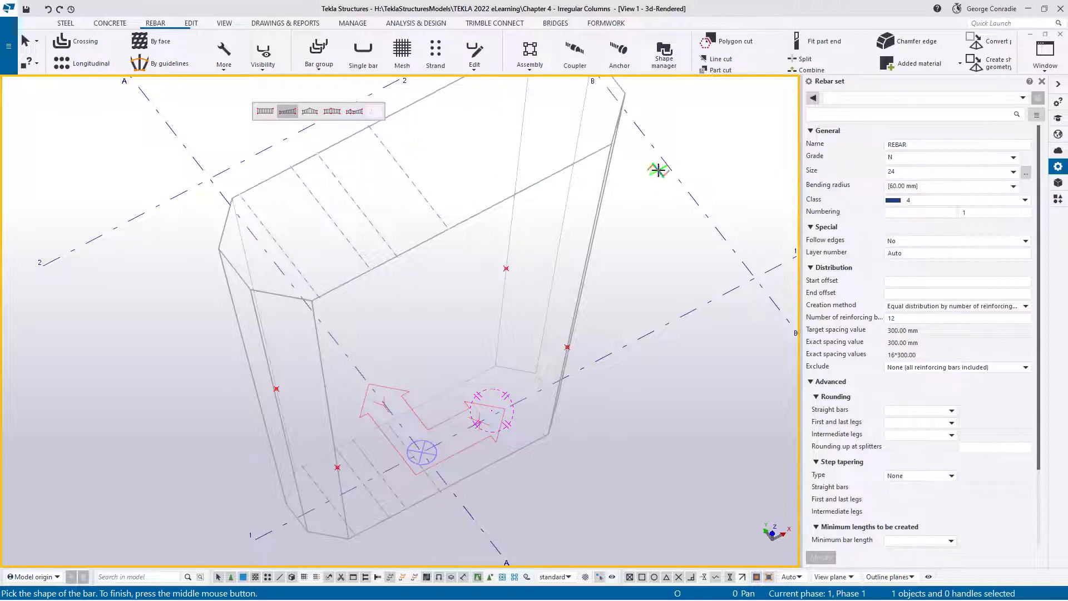
{"action": "left_click", "coordinate": [1026, 174]}
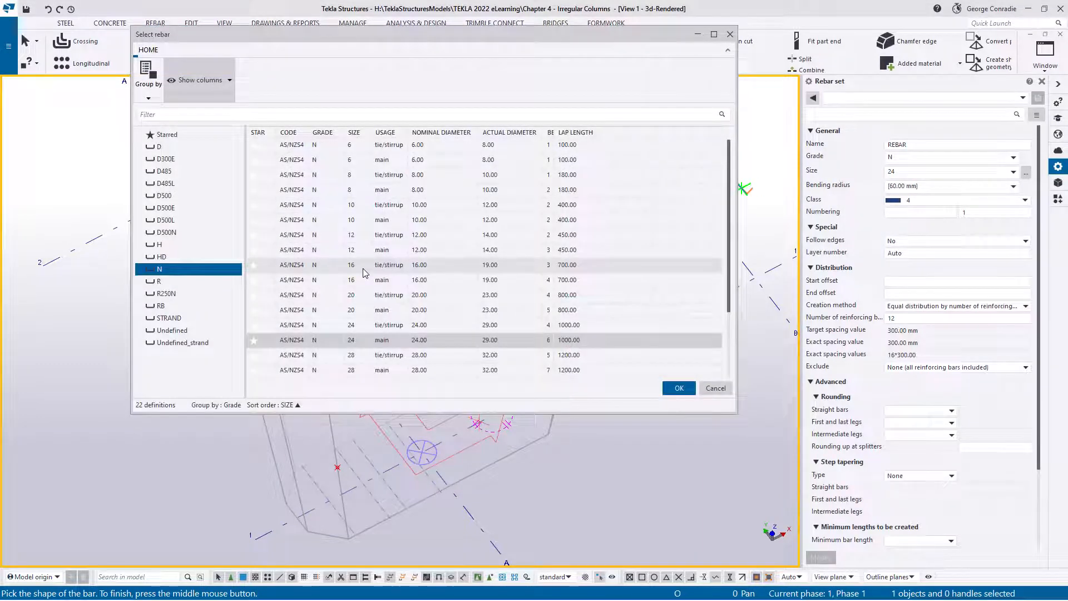
{"action": "left_click", "coordinate": [359, 280]}
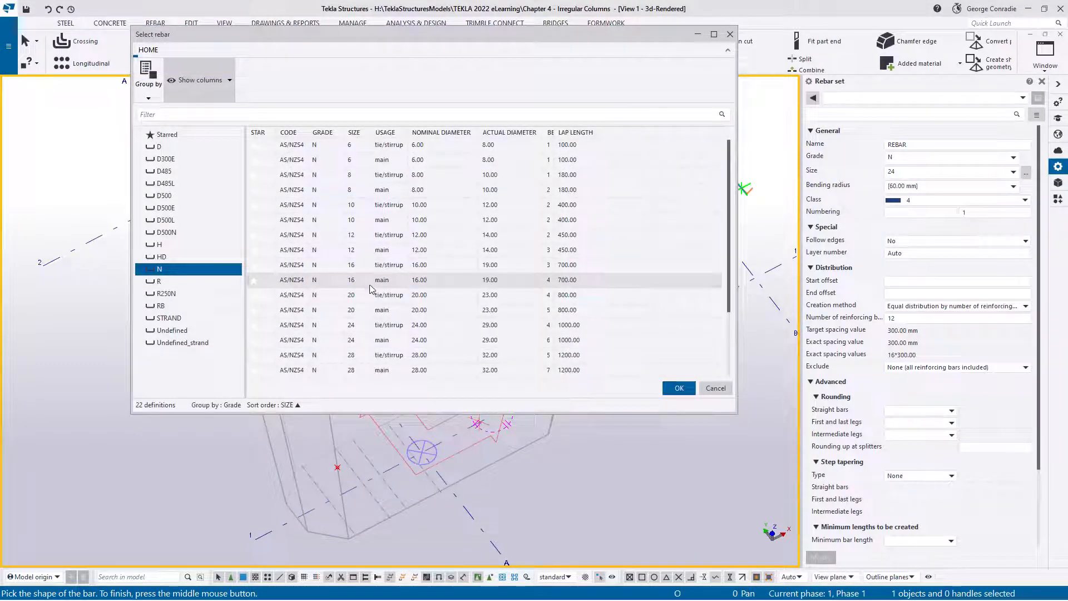
{"action": "left_click", "coordinate": [679, 388]}
{"action": "left_click", "coordinate": [909, 200]}
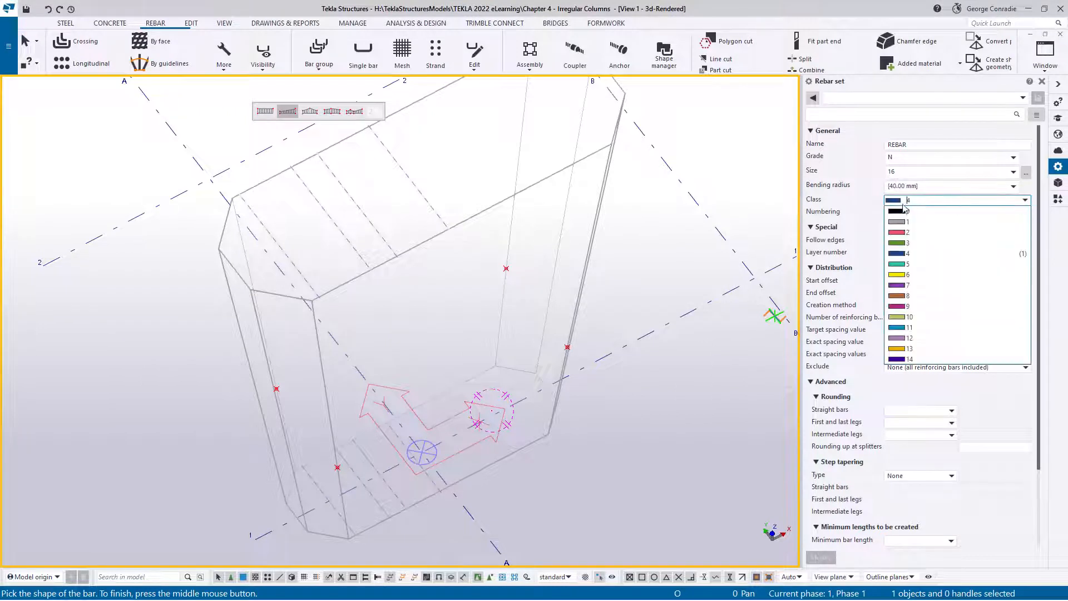
{"action": "left_click", "coordinate": [901, 238]}
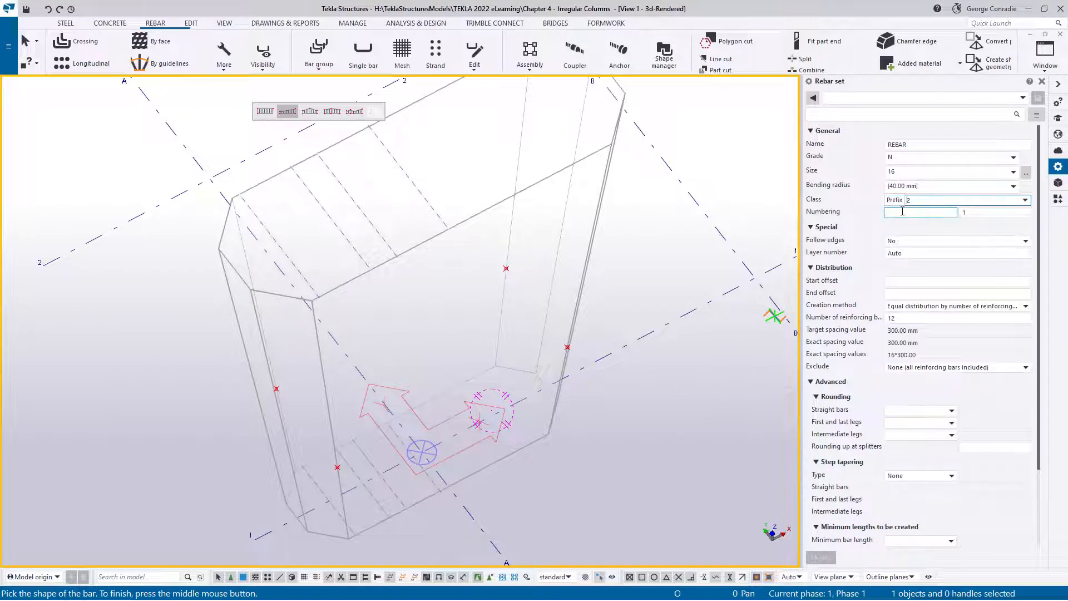
- Set the rebar set's creation method to equal distribution by target spacing value, using the 300 mm spacing
{"action": "left_click", "coordinate": [916, 292]}
{"action": "left_click", "coordinate": [947, 307]}
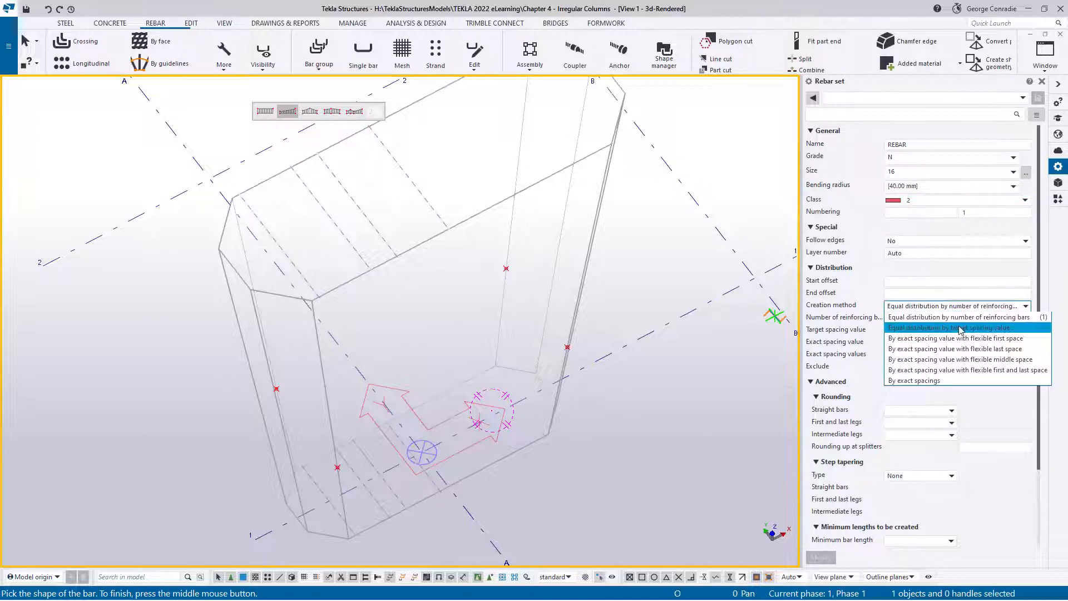
{"action": "left_click", "coordinate": [949, 328]}
{"action": "left_click", "coordinate": [933, 330]}
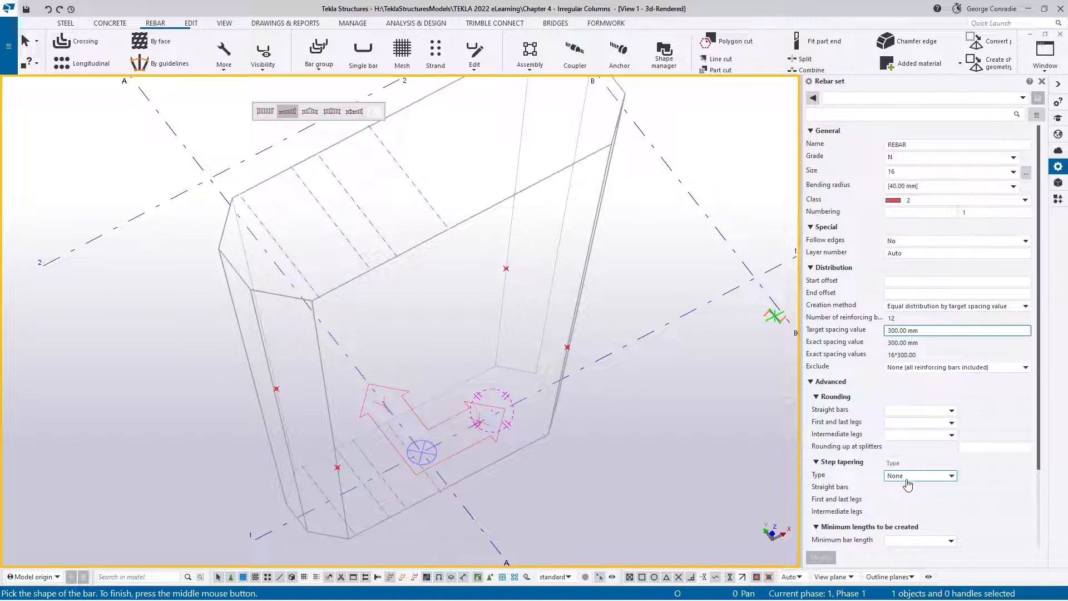
{"action": "scroll", "coordinate": [908, 484], "scroll_direction": "down", "scroll_amount": 5}
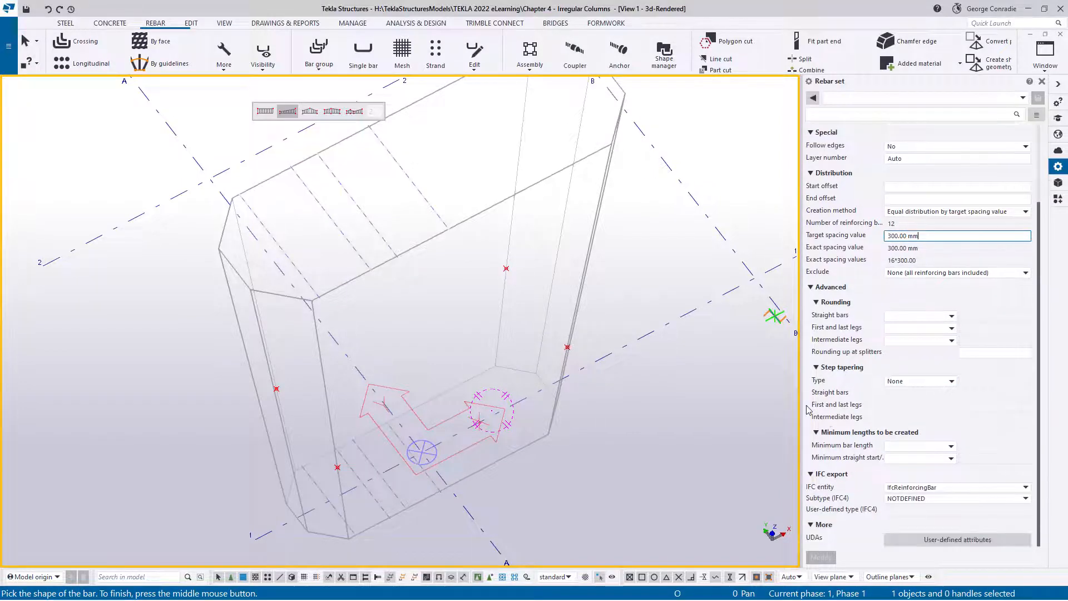
- Outline the first tapered set's top bar shape as a closed rectangle between the first and second construction lines at the column's grid A end
{"action": "scroll", "coordinate": [303, 199], "scroll_direction": "up", "scroll_amount": 5}
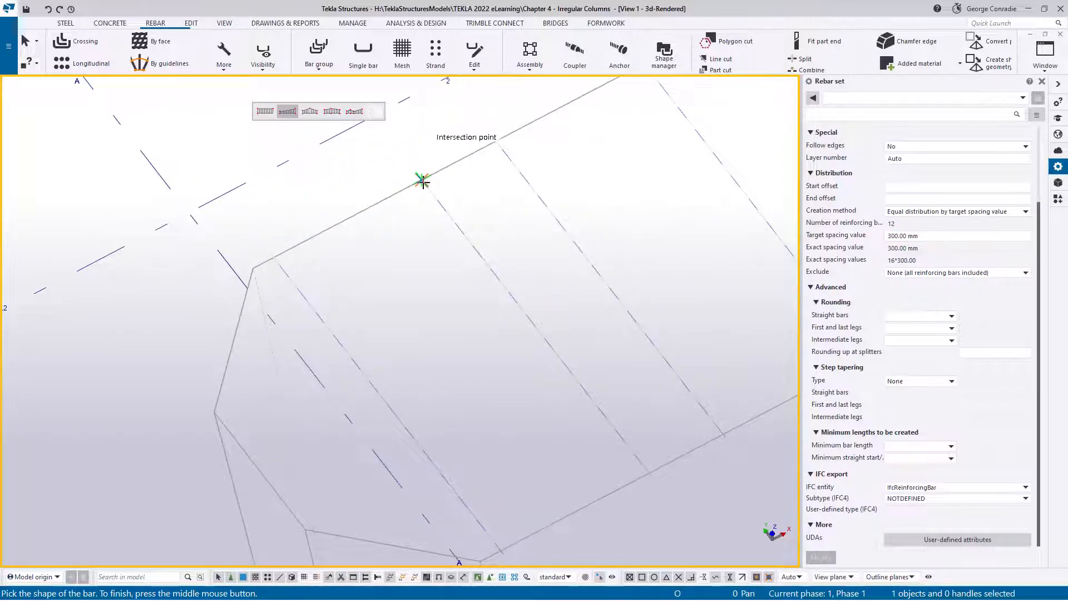
{"action": "left_click", "coordinate": [422, 180]}
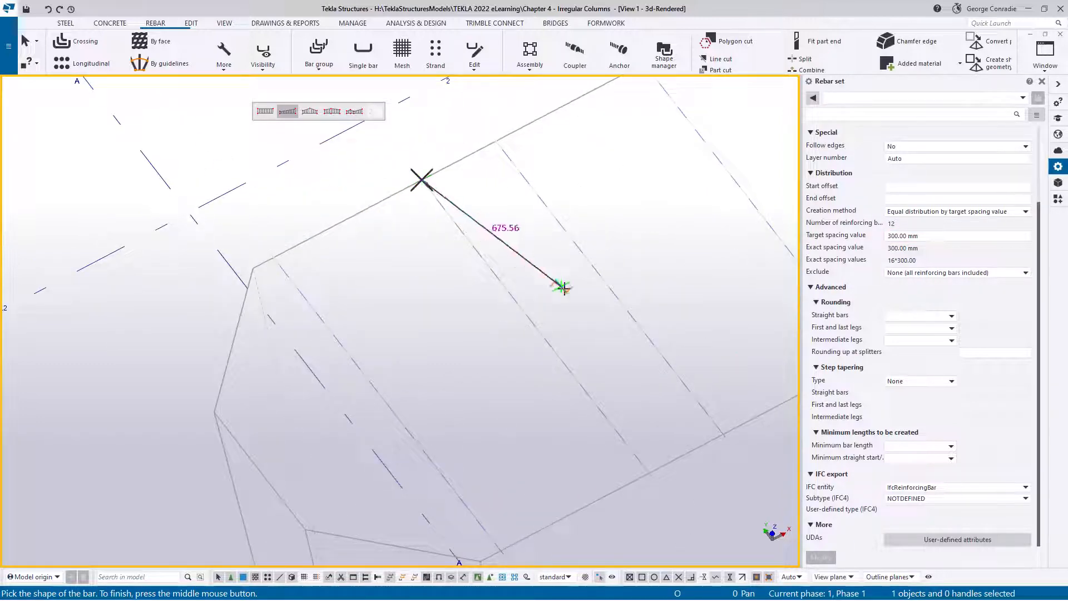
{"action": "left_click", "coordinate": [648, 472]}
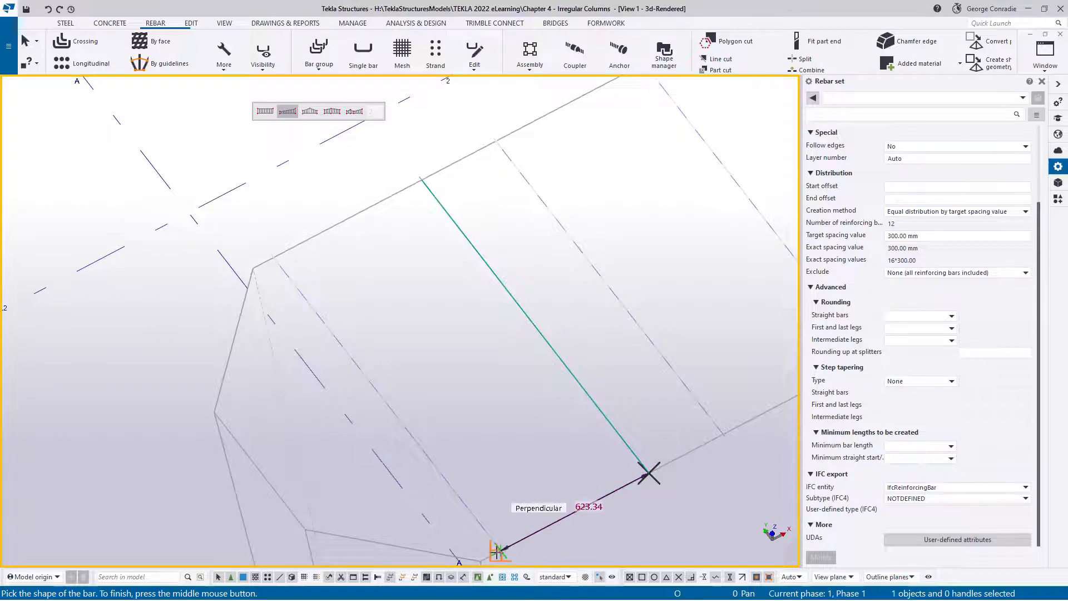
{"action": "left_click", "coordinate": [500, 548]}
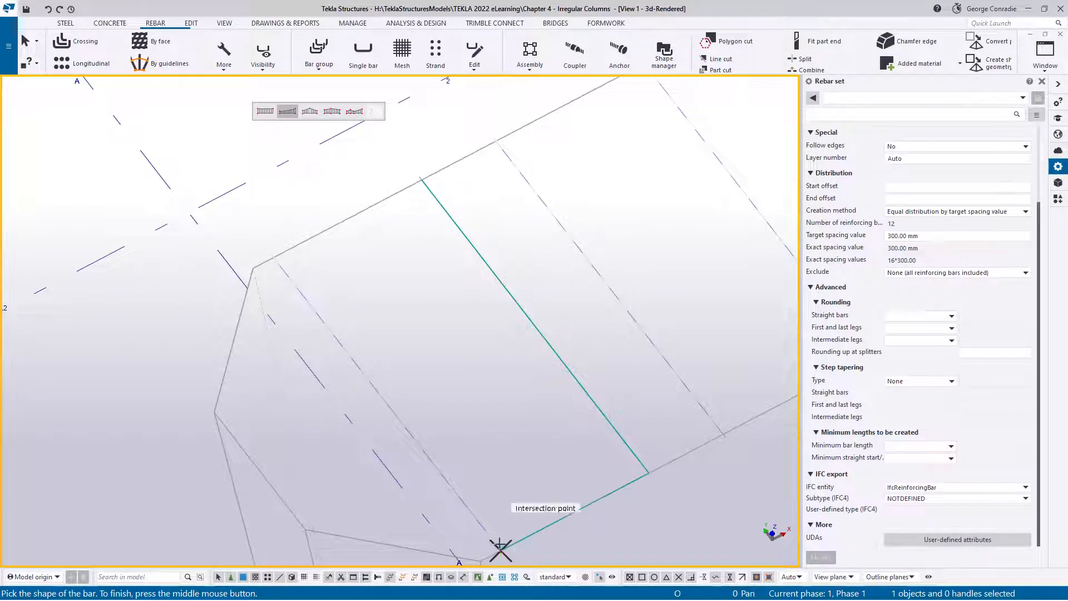
{"action": "left_click", "coordinate": [277, 257]}
{"action": "left_click", "coordinate": [421, 180]}
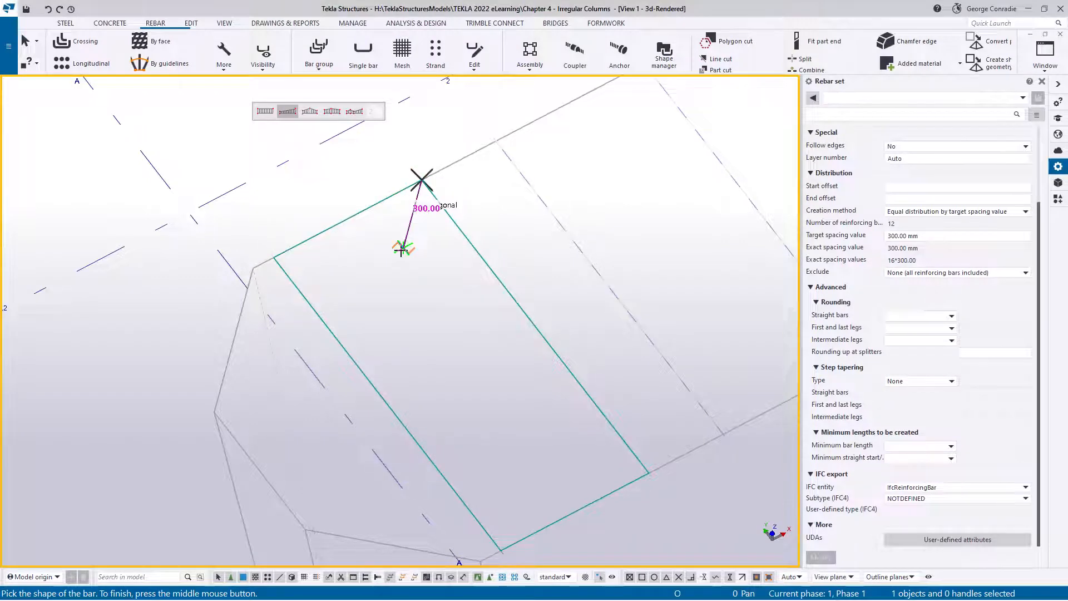
{"action": "middle_click", "coordinate": [402, 251]}
- Outline the first set's end shape as a closed rectangle between the matching first and second construction lines at the column base
{"action": "scroll", "coordinate": [401, 251], "scroll_direction": "down", "scroll_amount": 2}
{"action": "middle_click_drag", "start_coordinate": [474, 406], "coordinate": [407, 158]}
{"action": "middle_click_drag", "start_coordinate": [477, 372], "coordinate": [462, 266]}
{"action": "scroll", "coordinate": [432, 348], "scroll_direction": "up", "scroll_amount": 1}
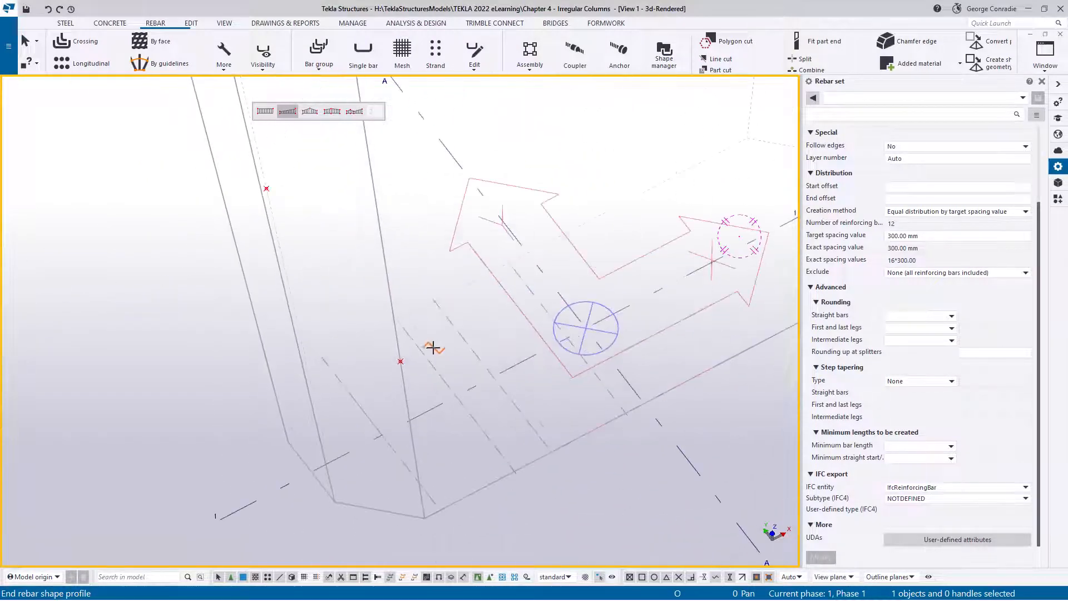
{"action": "scroll", "coordinate": [433, 348], "scroll_direction": "up", "scroll_amount": 1}
{"action": "left_click", "coordinate": [386, 312]}
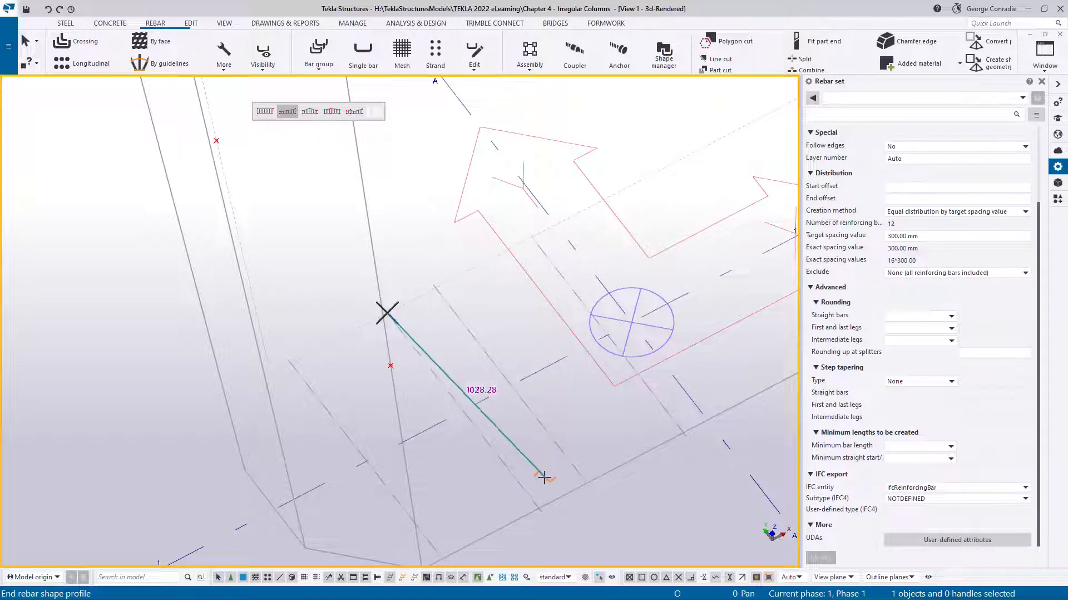
{"action": "left_click", "coordinate": [538, 507]}
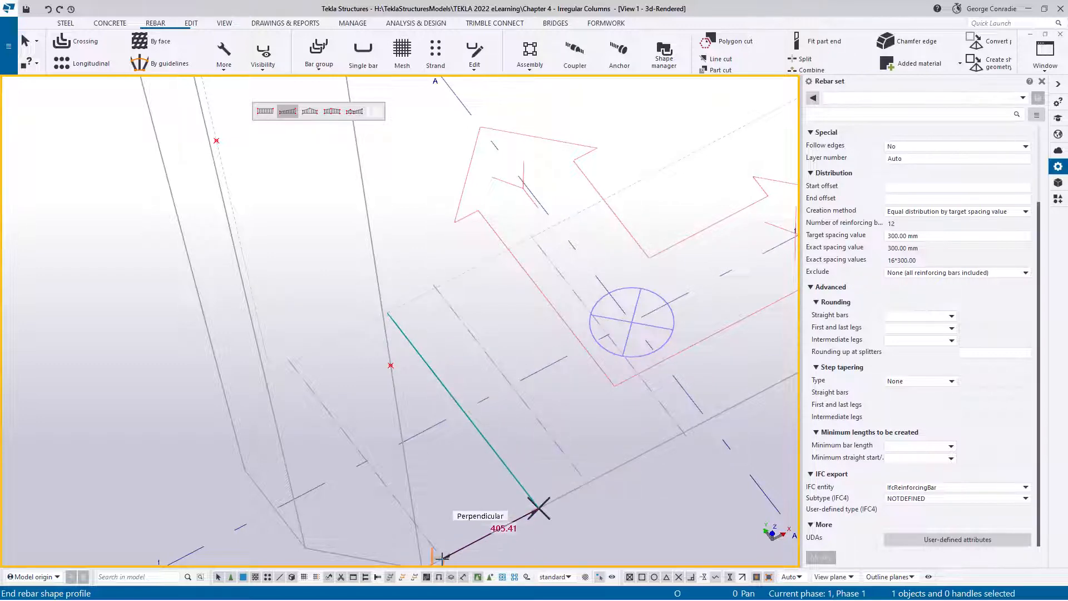
{"action": "left_click", "coordinate": [441, 558]}
{"action": "left_click", "coordinate": [290, 363]}
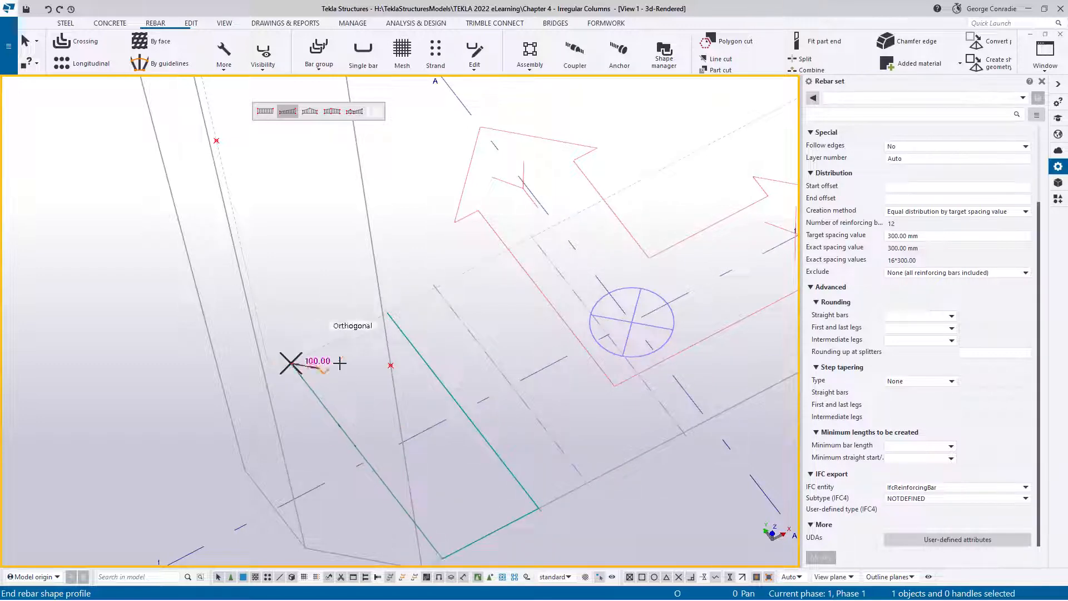
{"action": "left_click", "coordinate": [387, 317]}
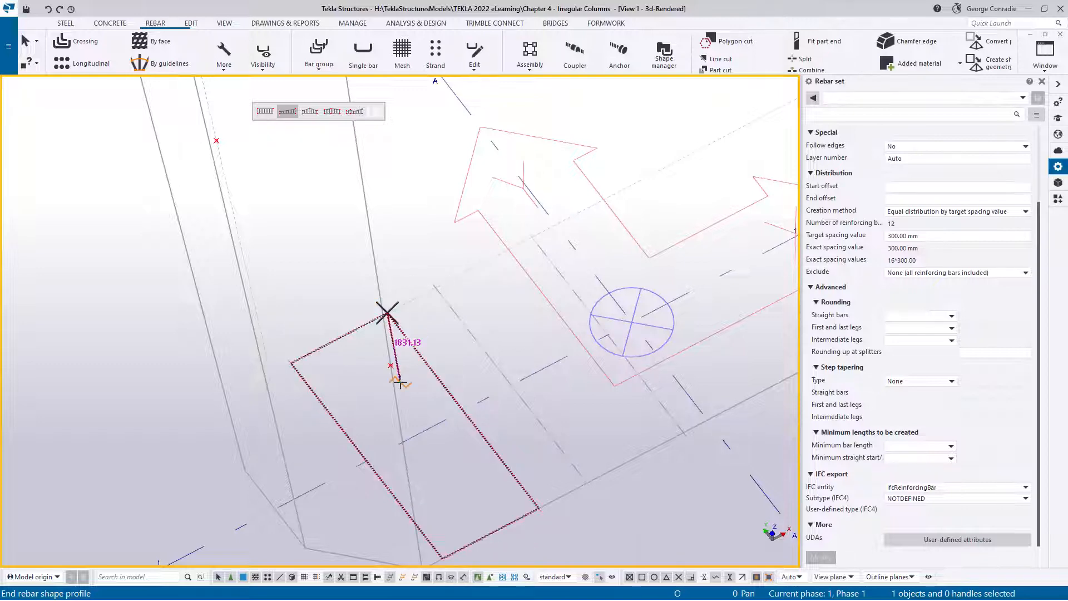
{"action": "middle_click", "coordinate": [406, 380]}
{"action": "scroll", "coordinate": [406, 380], "scroll_direction": "down", "scroll_amount": 2}
{"action": "scroll", "coordinate": [406, 379], "scroll_direction": "down", "scroll_amount": 1}
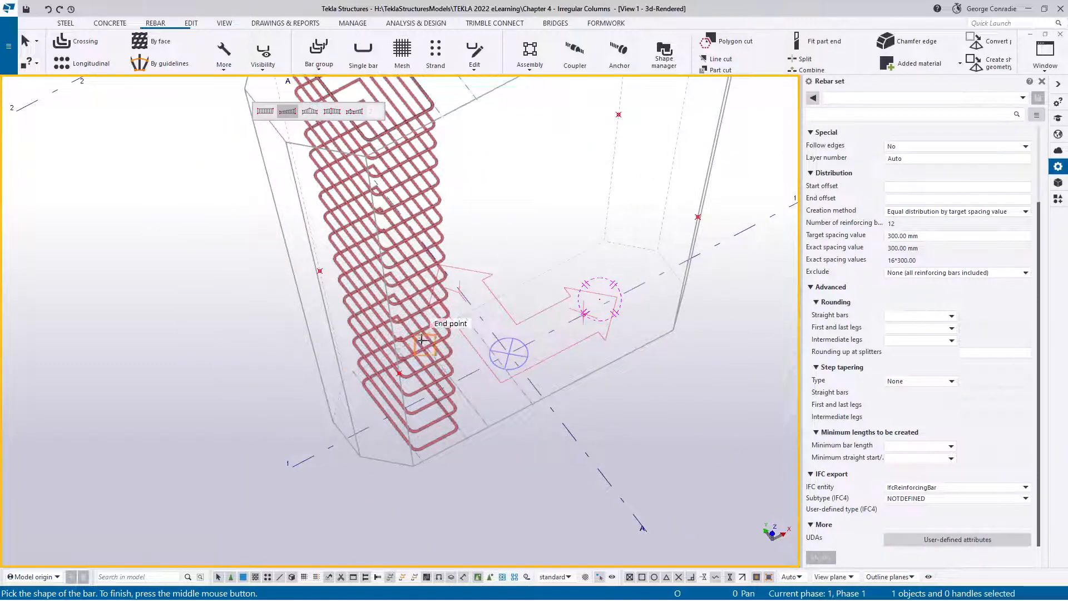
- Outline the second tapered set's top bar shape as a closed rectangle between the third and fourth top construction lines
{"action": "middle_click_drag", "start_coordinate": [424, 337], "coordinate": [418, 463]}
{"action": "middle_click_drag", "start_coordinate": [421, 294], "coordinate": [405, 437]}
{"action": "scroll", "coordinate": [434, 216], "scroll_direction": "up", "scroll_amount": 1}
{"action": "scroll", "coordinate": [434, 216], "scroll_direction": "down", "scroll_amount": 1}
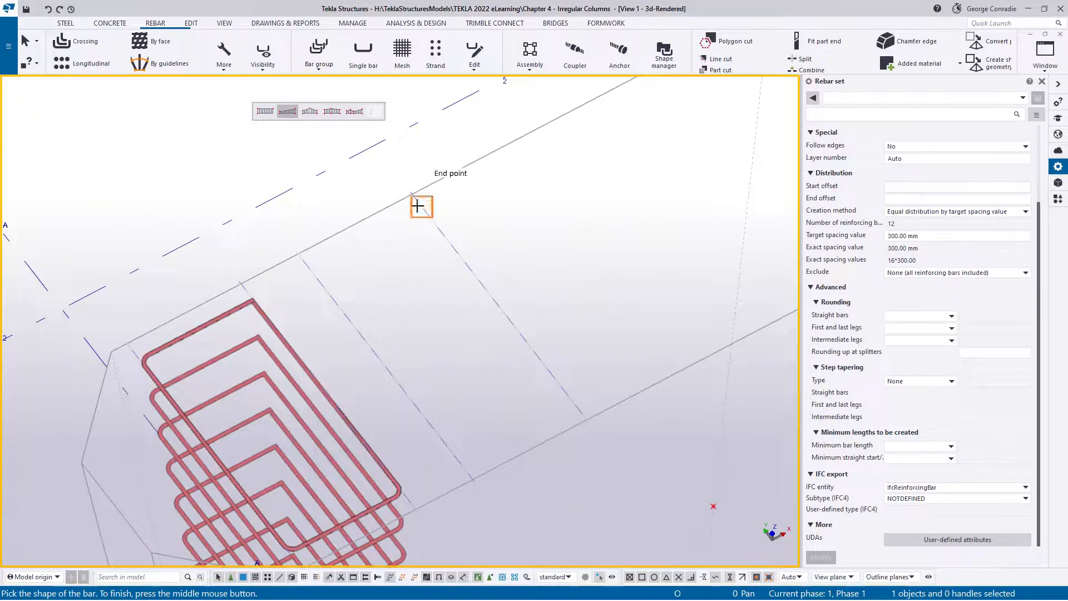
{"action": "left_click", "coordinate": [411, 196]}
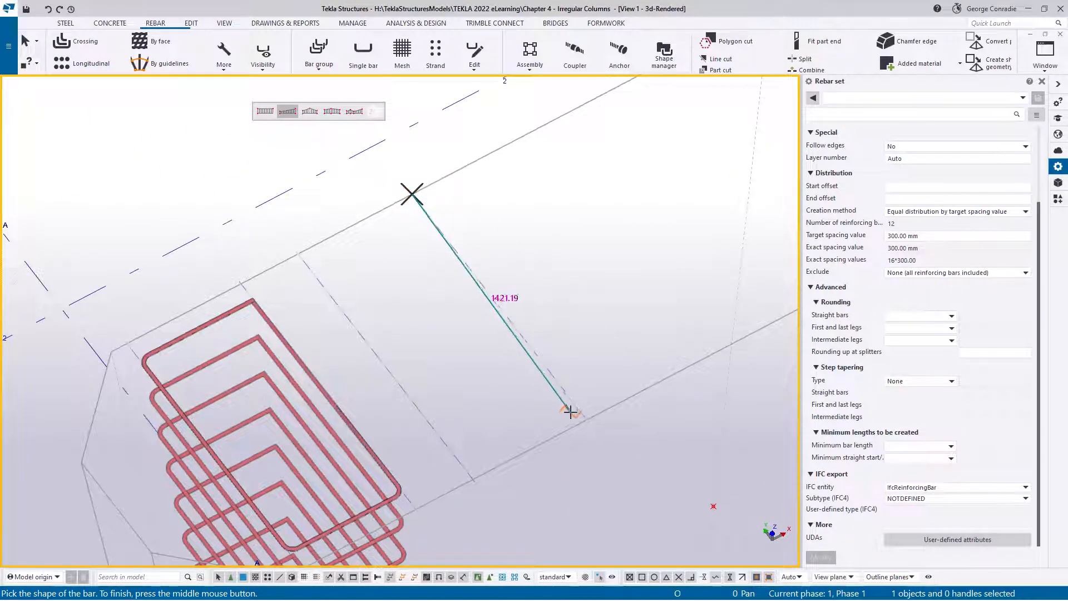
{"action": "left_click", "coordinate": [586, 417]}
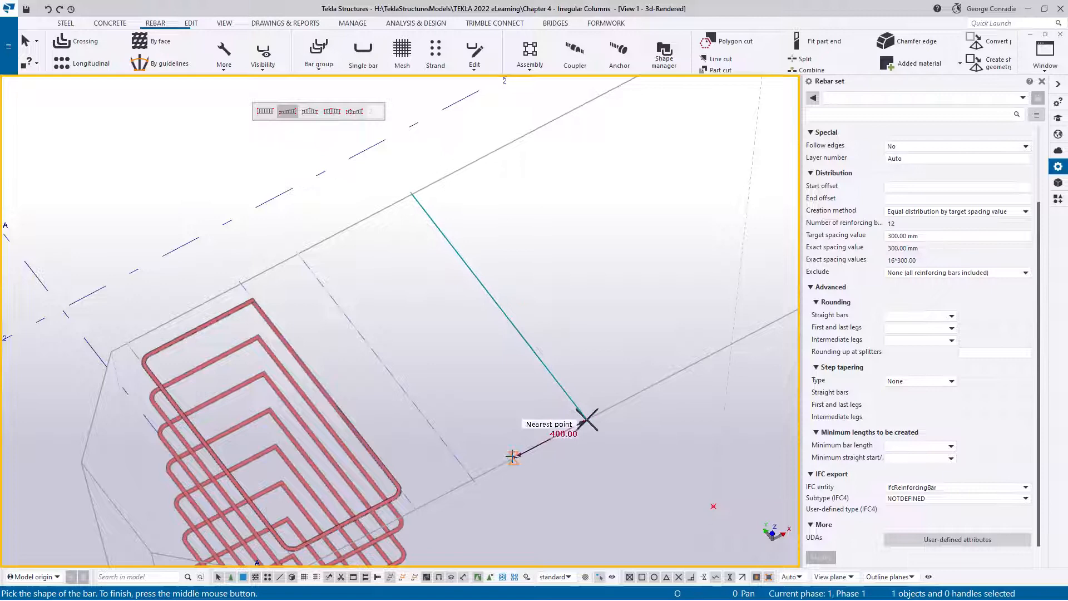
{"action": "left_click", "coordinate": [471, 482]}
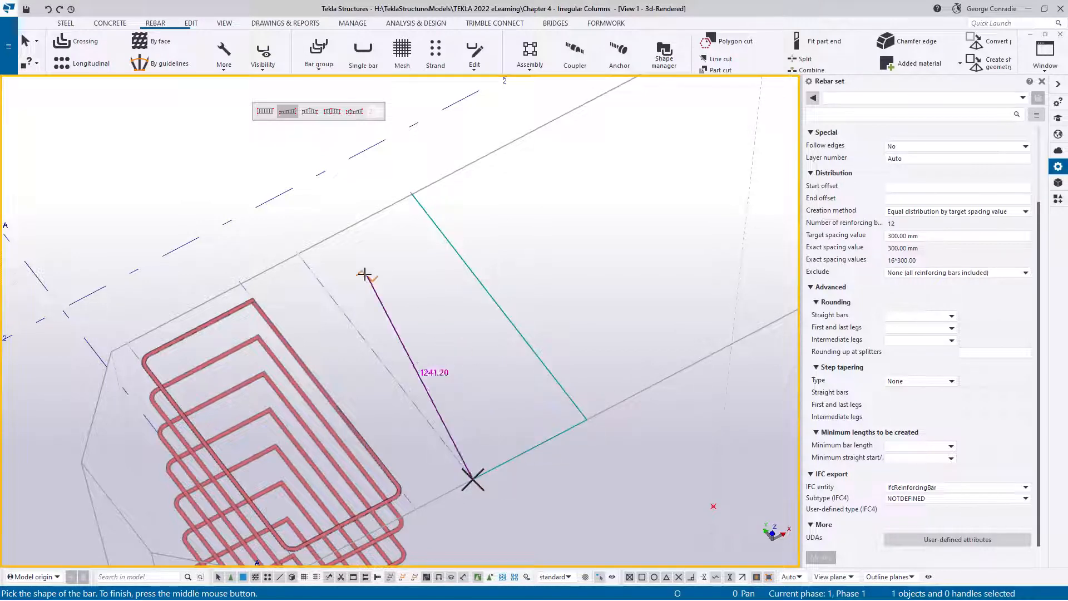
{"action": "left_click", "coordinate": [298, 254]}
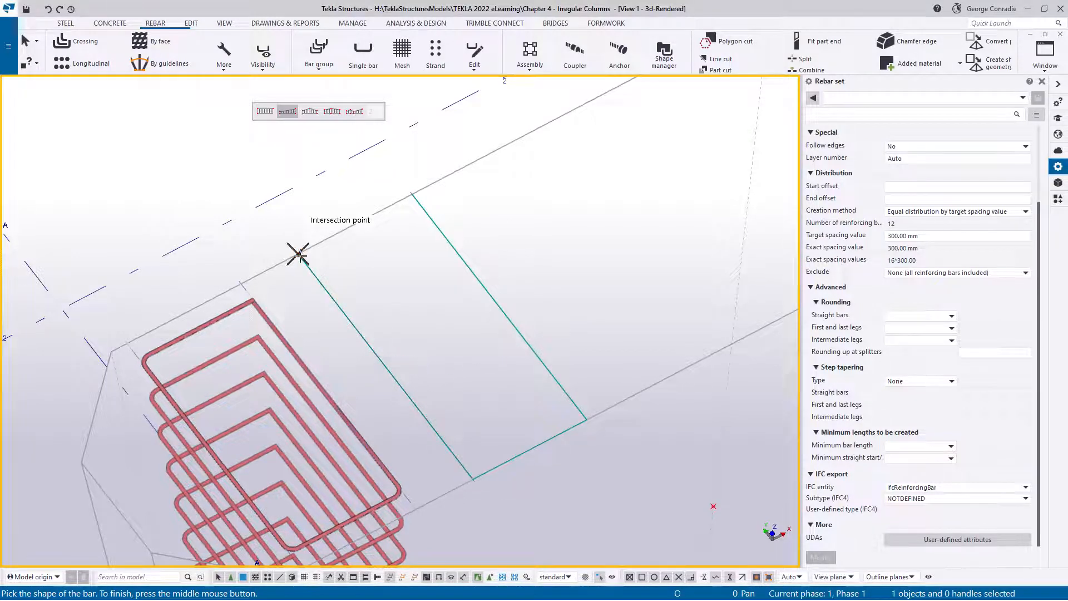
{"action": "left_click", "coordinate": [413, 195]}
{"action": "middle_click", "coordinate": [408, 240]}
- Try to define the second set's end shape between the third and fourth base construction lines
{"action": "scroll", "coordinate": [407, 242], "scroll_direction": "down", "scroll_amount": 3}
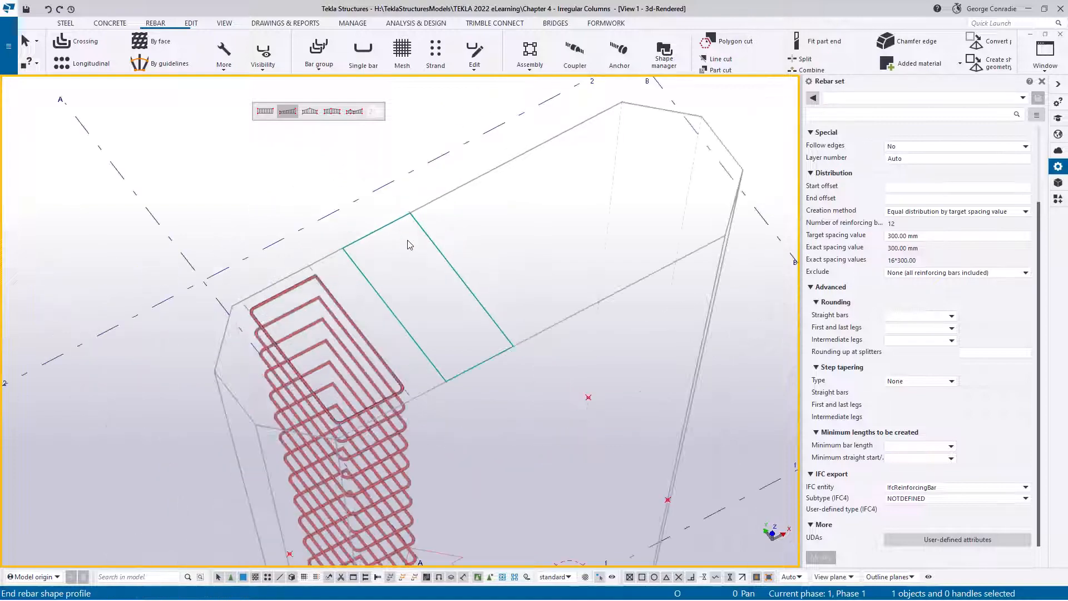
{"action": "middle_click_drag", "start_coordinate": [508, 438], "coordinate": [491, 261]}
{"action": "scroll", "coordinate": [434, 364], "scroll_direction": "up", "scroll_amount": 1}
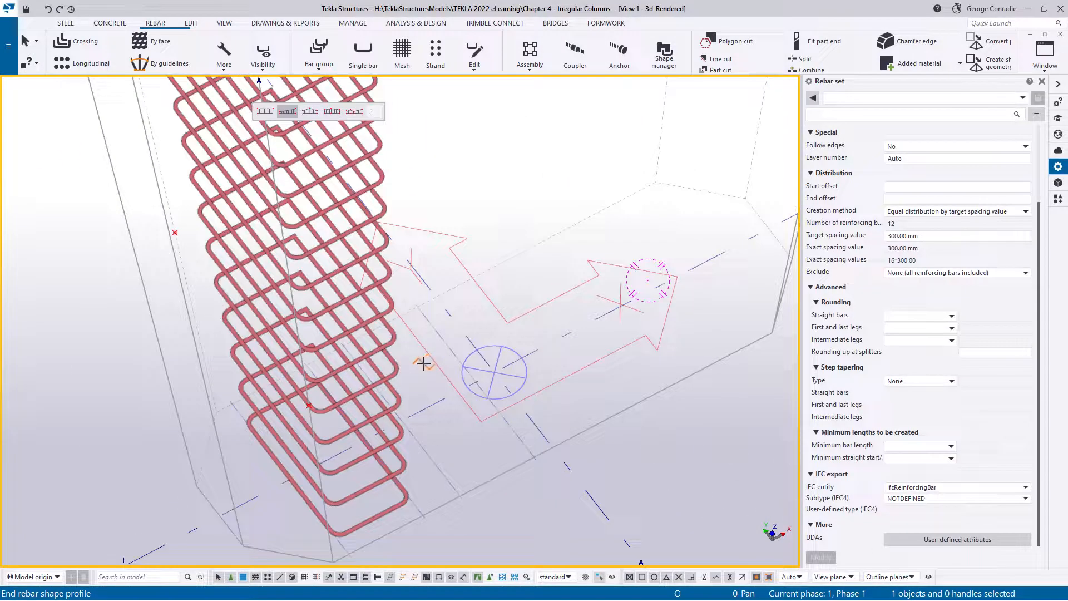
{"action": "middle_click_drag", "start_coordinate": [422, 363], "coordinate": [391, 361], "text": "ctrl"}
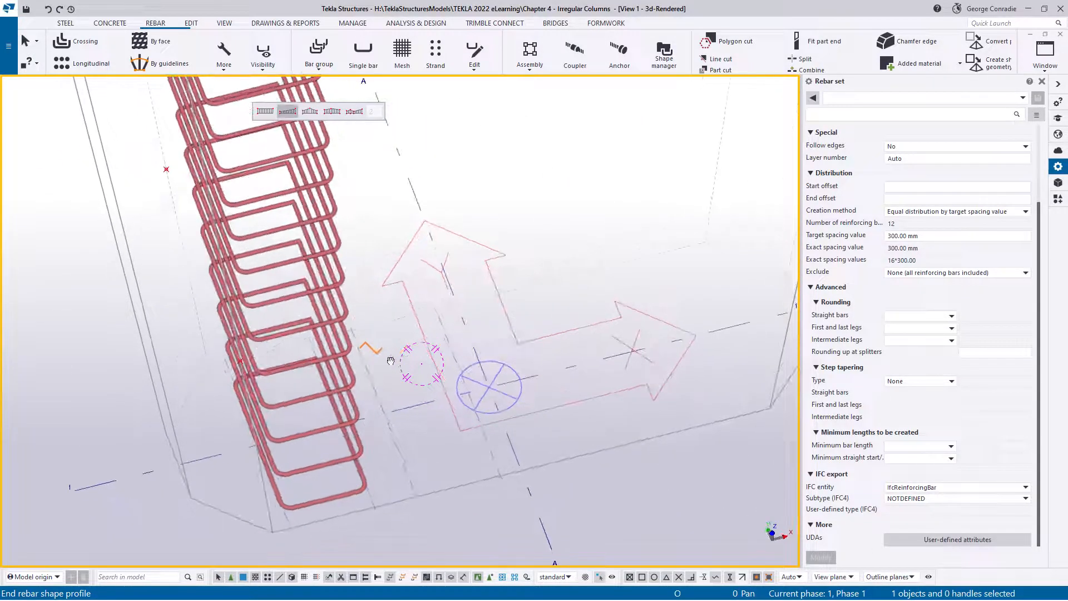
{"action": "left_click", "coordinate": [435, 310]}
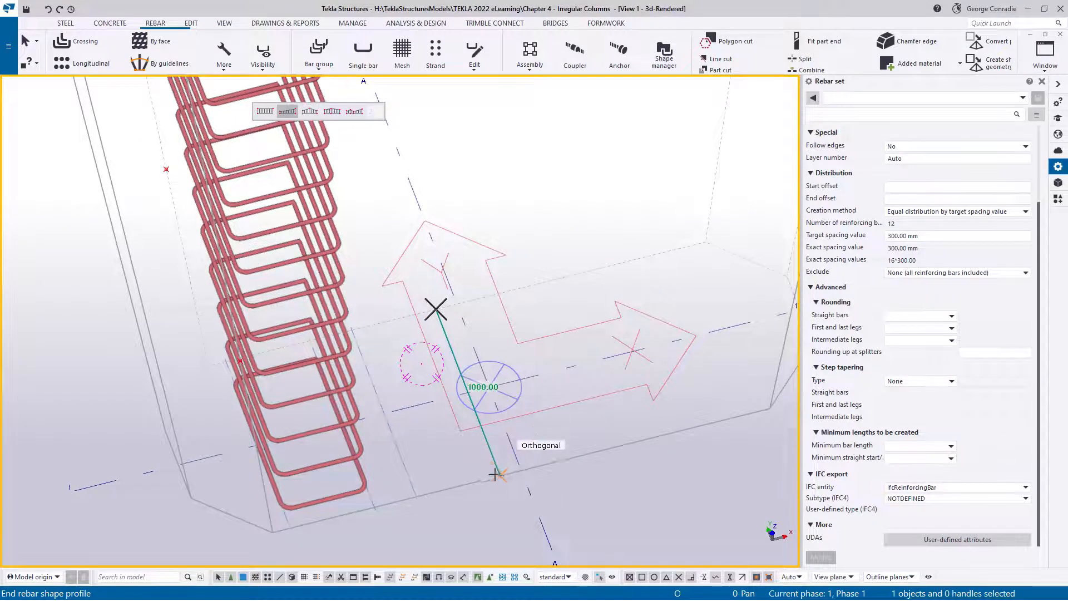
{"action": "left_click", "coordinate": [416, 494]}
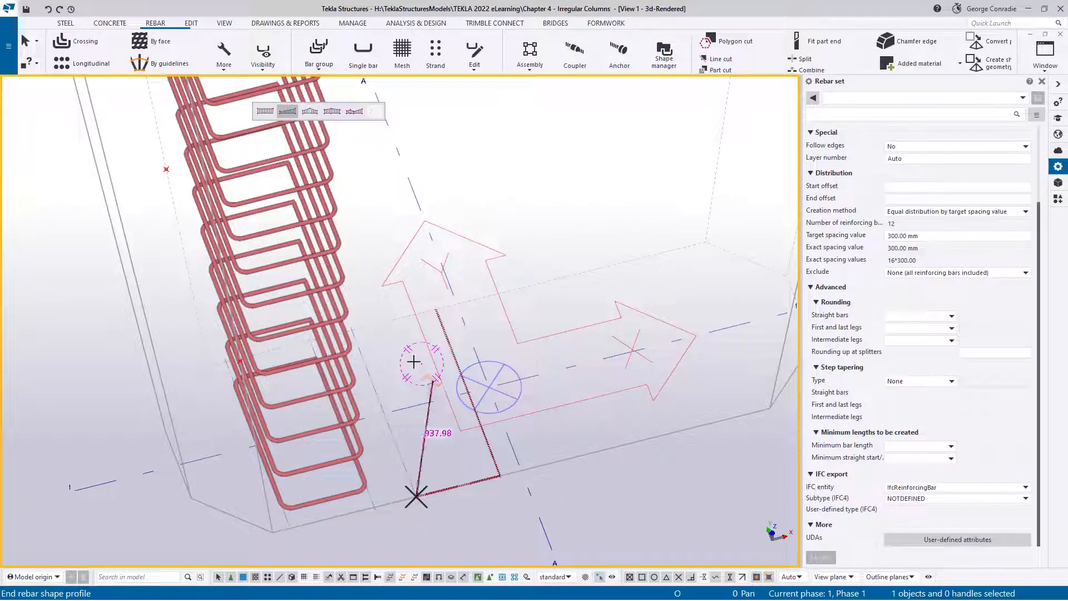
{"action": "left_click", "coordinate": [353, 332]}
{"action": "middle_click", "coordinate": [445, 306]}
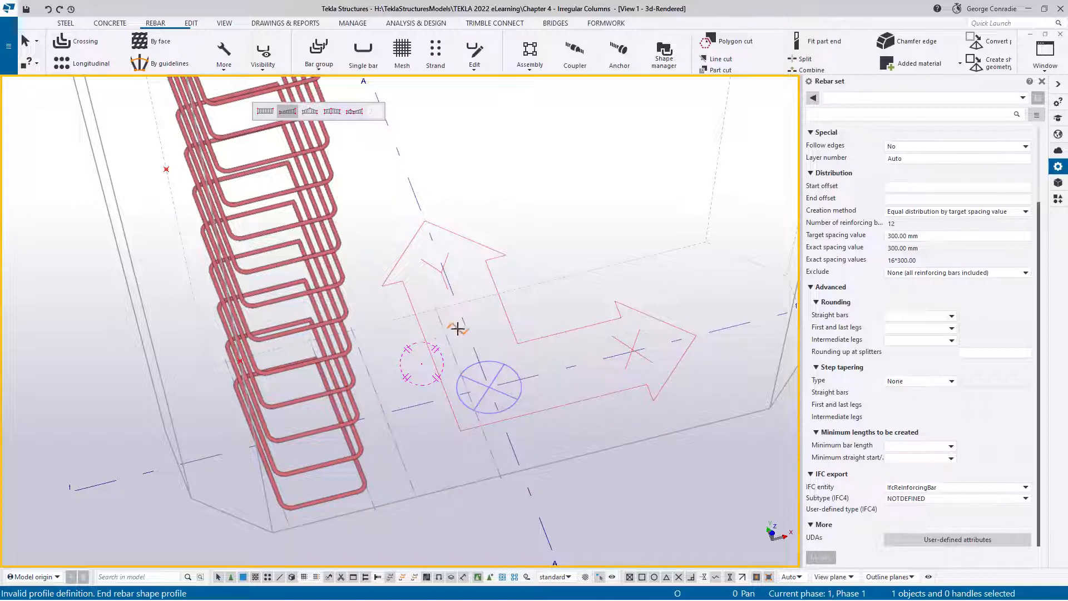
- Trace the first three sides of the second set's end shape along the third and fourth base construction lines
{"action": "middle_click_drag", "start_coordinate": [443, 335], "coordinate": [432, 338]}
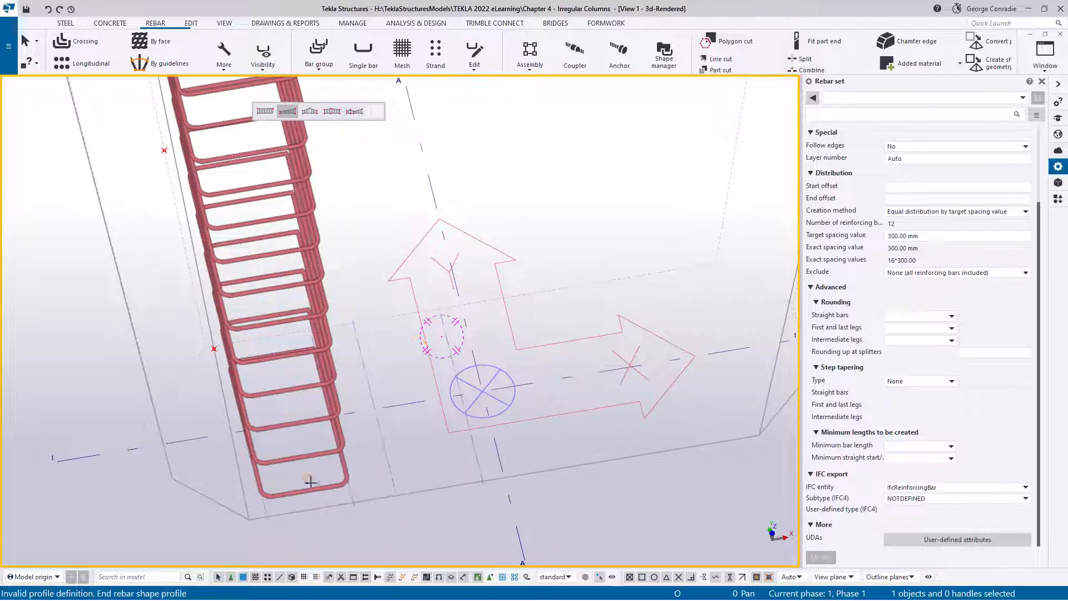
{"action": "middle_click_drag", "start_coordinate": [370, 403], "coordinate": [492, 576]}
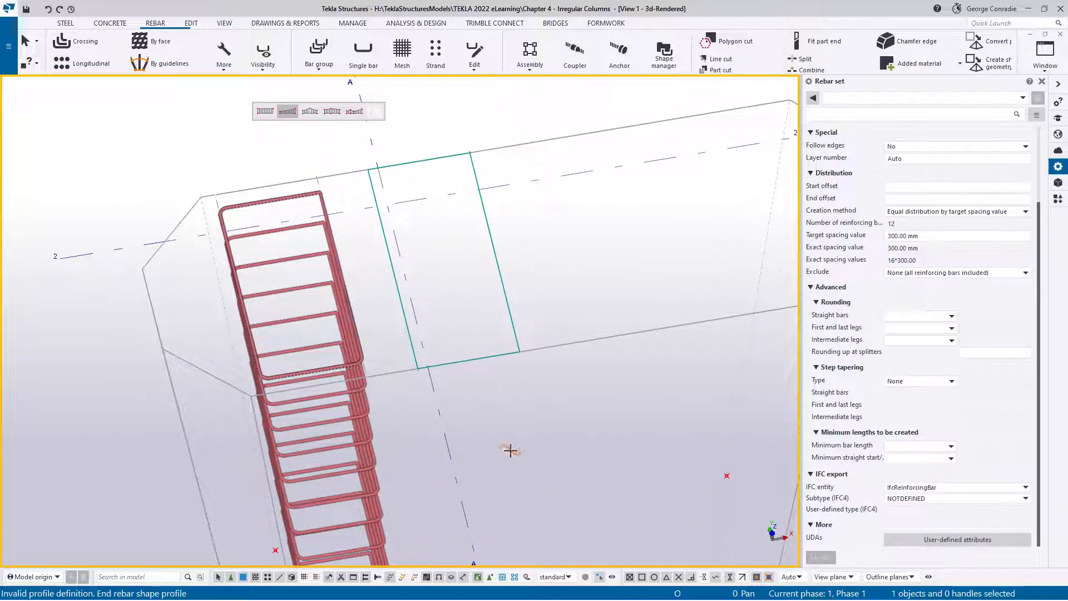
{"action": "middle_click_drag", "start_coordinate": [510, 450], "coordinate": [528, 384]}
{"action": "scroll", "coordinate": [486, 393], "scroll_direction": "up", "scroll_amount": 3}
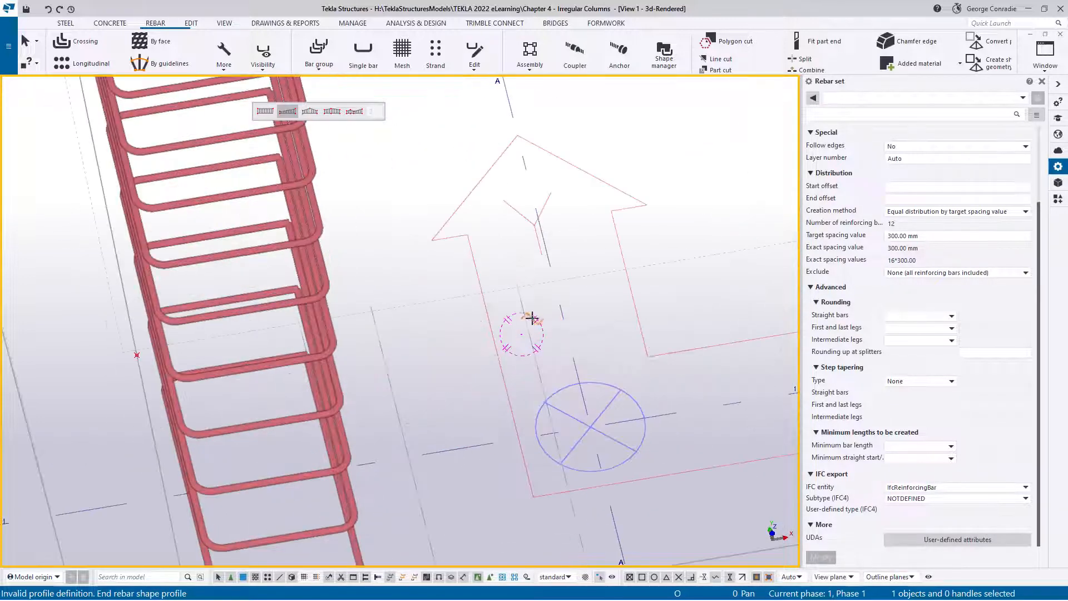
{"action": "left_click", "coordinate": [517, 287]}
{"action": "middle_click_drag", "start_coordinate": [553, 411], "coordinate": [536, 255]}
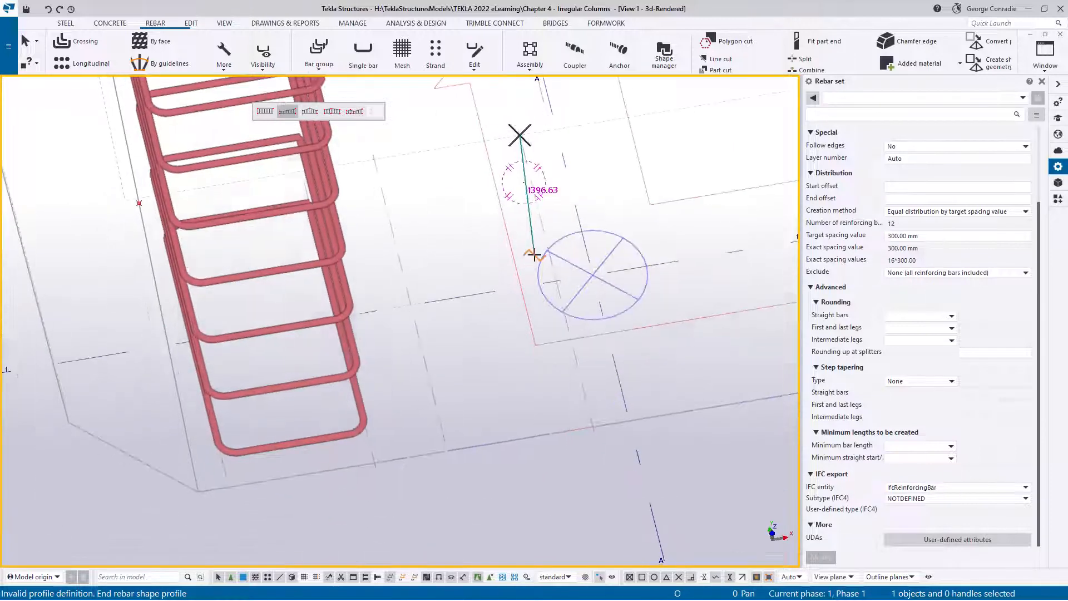
{"action": "left_click", "coordinate": [592, 426]}
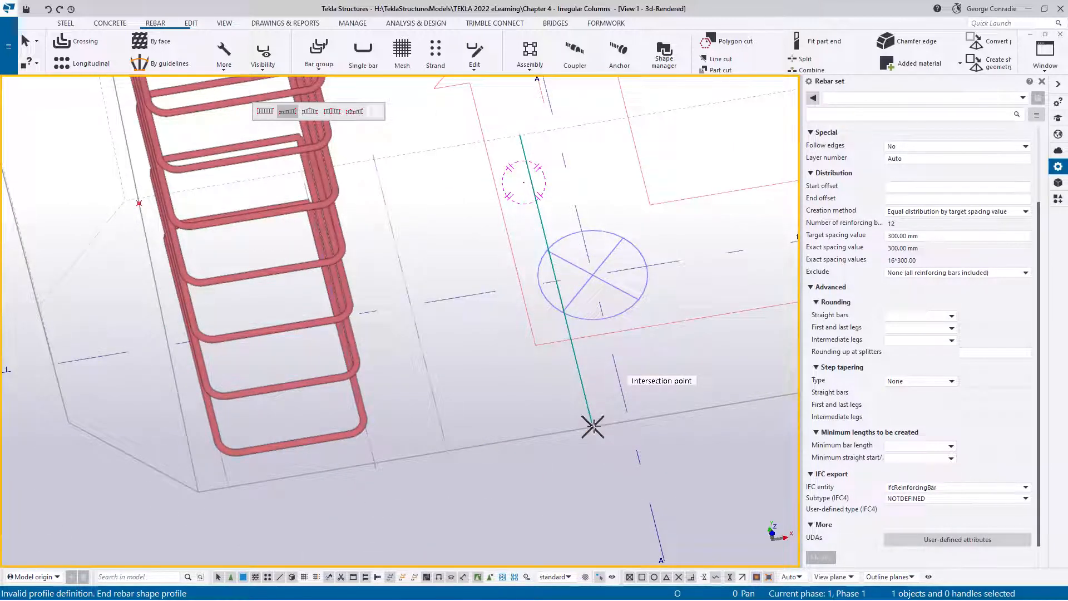
{"action": "left_click", "coordinate": [446, 450]}
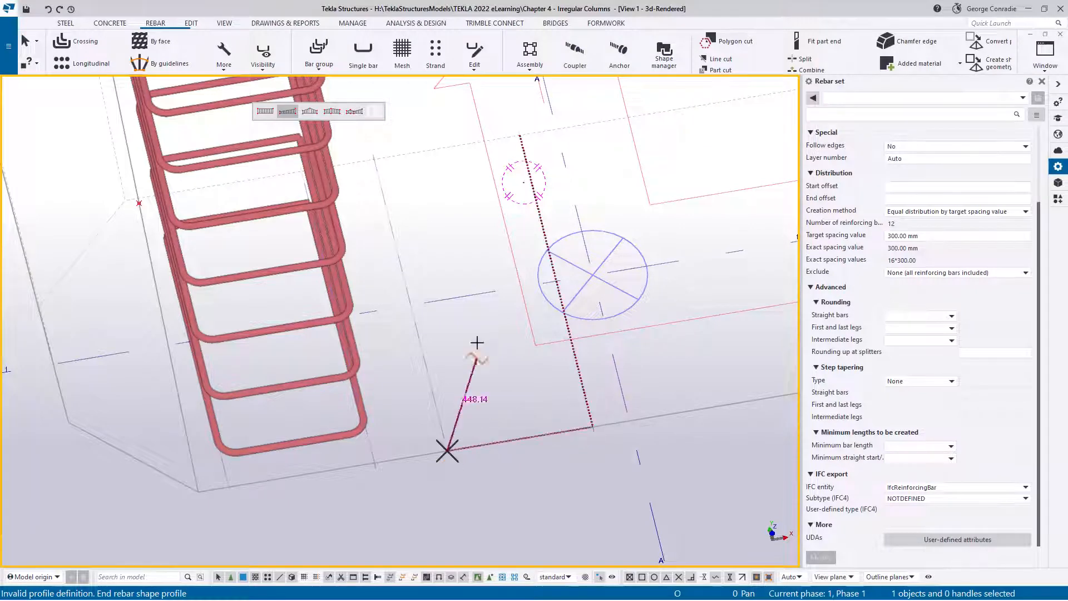
{"action": "middle_click_drag", "start_coordinate": [477, 345], "coordinate": [472, 453]}
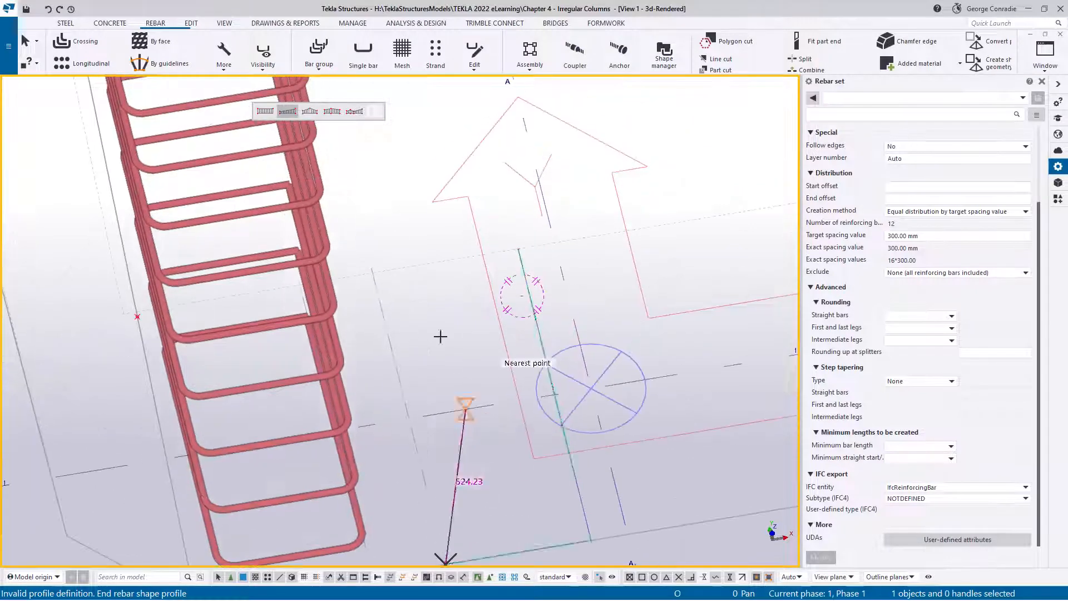
{"action": "left_click", "coordinate": [372, 273]}
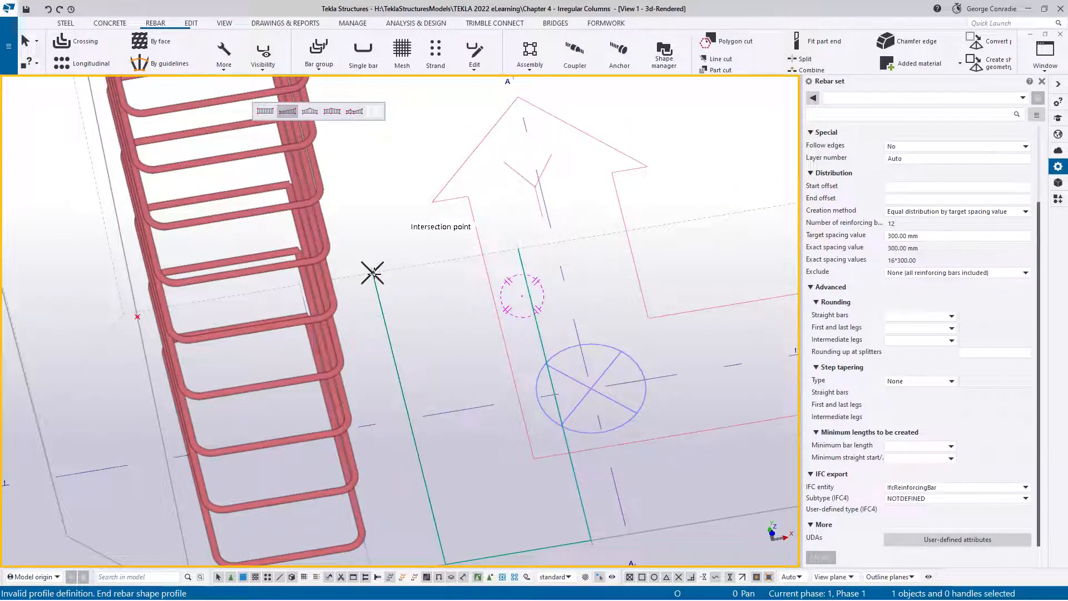
- Close the second set's base outline at its starting corner using an Intersection snap, create the set and end the command
{"action": "right_click", "coordinate": [517, 251]}
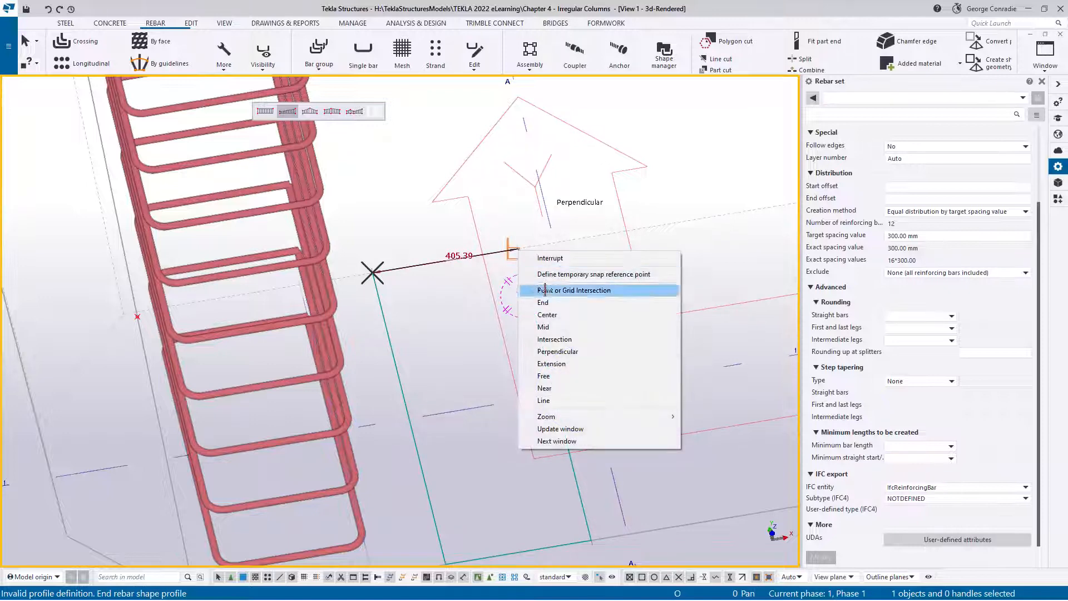
{"action": "left_click", "coordinate": [546, 340]}
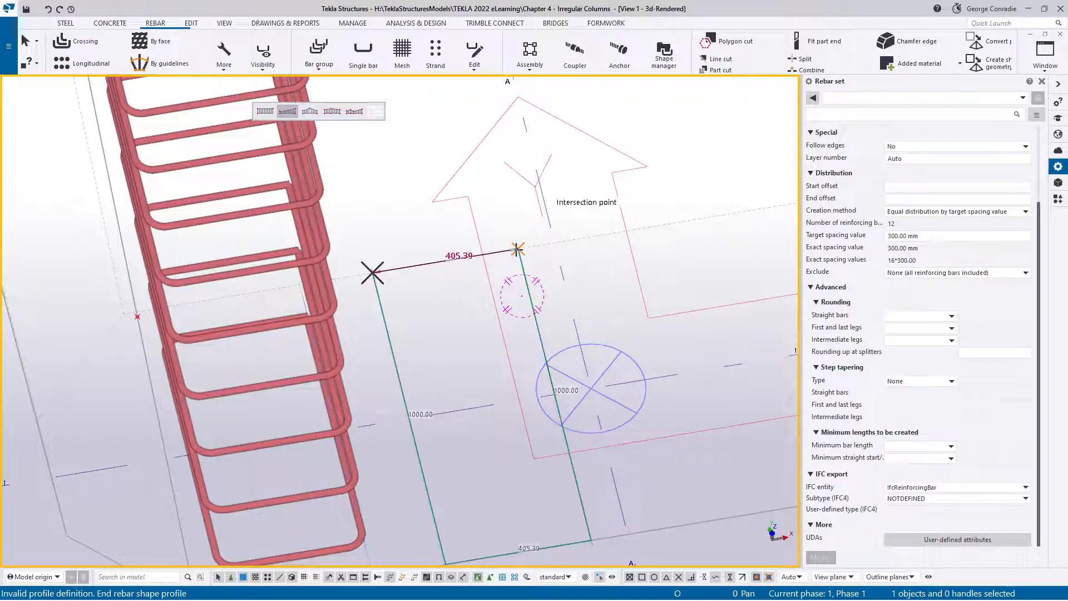
{"action": "left_click", "coordinate": [517, 249]}
{"action": "middle_click", "coordinate": [491, 303]}
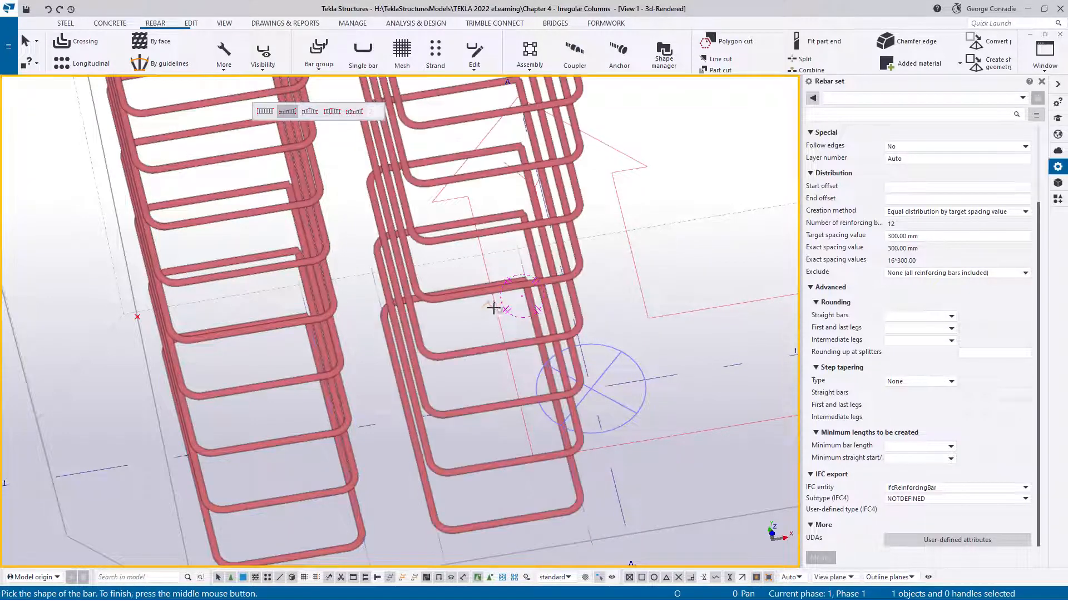
{"action": "right_click", "coordinate": [493, 308]}
{"action": "left_click", "coordinate": [513, 313]}
{"action": "scroll", "coordinate": [515, 316], "scroll_direction": "down", "scroll_amount": 3}
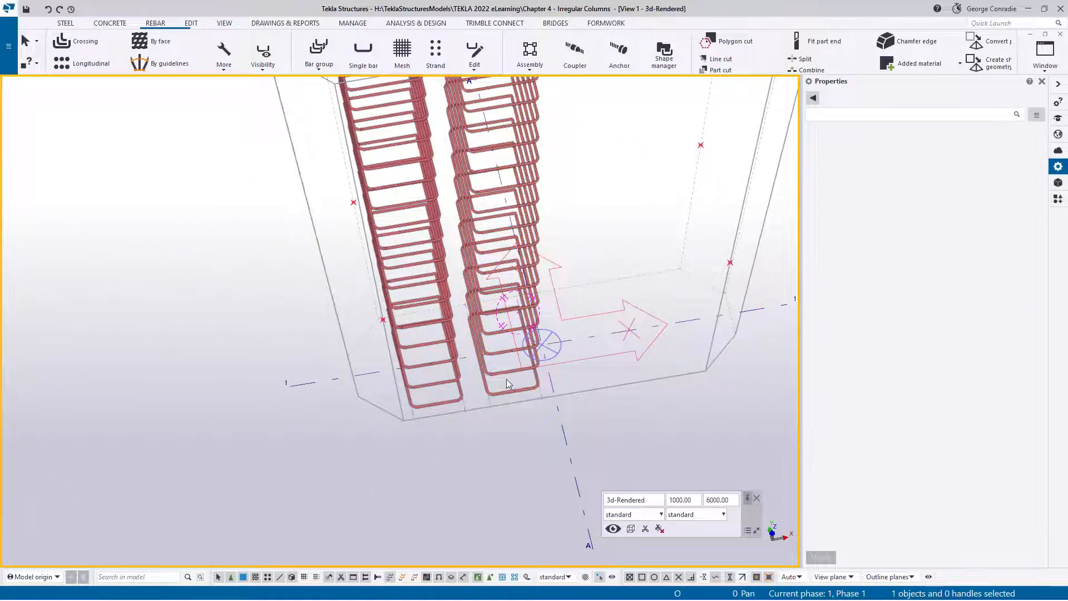
{"action": "middle_click_drag", "start_coordinate": [507, 392], "coordinate": [481, 300], "text": "ctrl"}
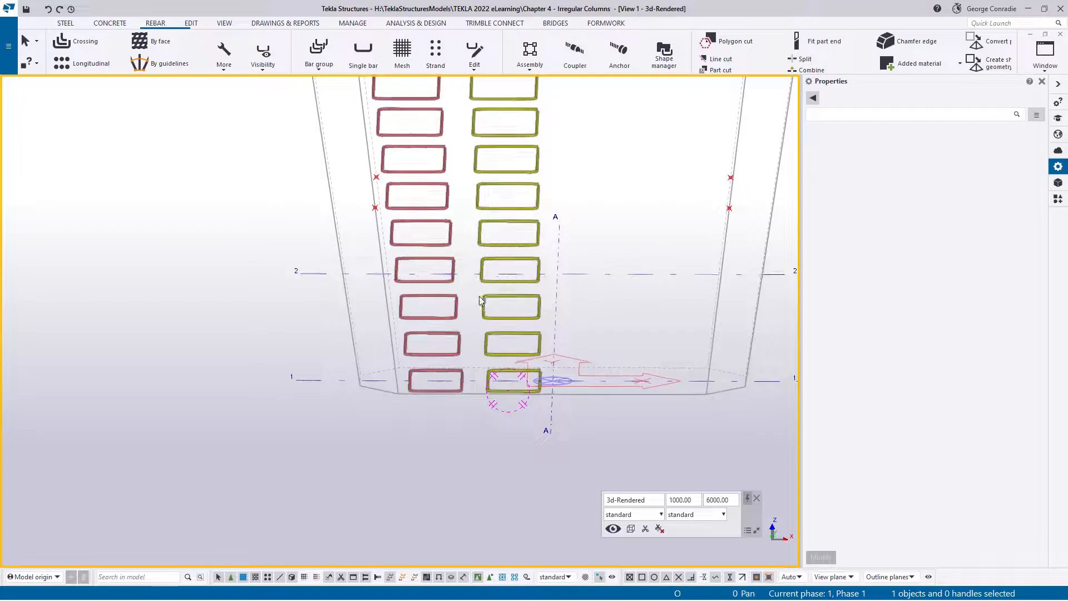
- End the running rebar command and make the reinforcing bars of the column visible again in the 3D view
{"action": "scroll", "coordinate": [481, 301], "scroll_direction": "down", "scroll_amount": 5}
{"action": "right_click", "coordinate": [595, 325]}
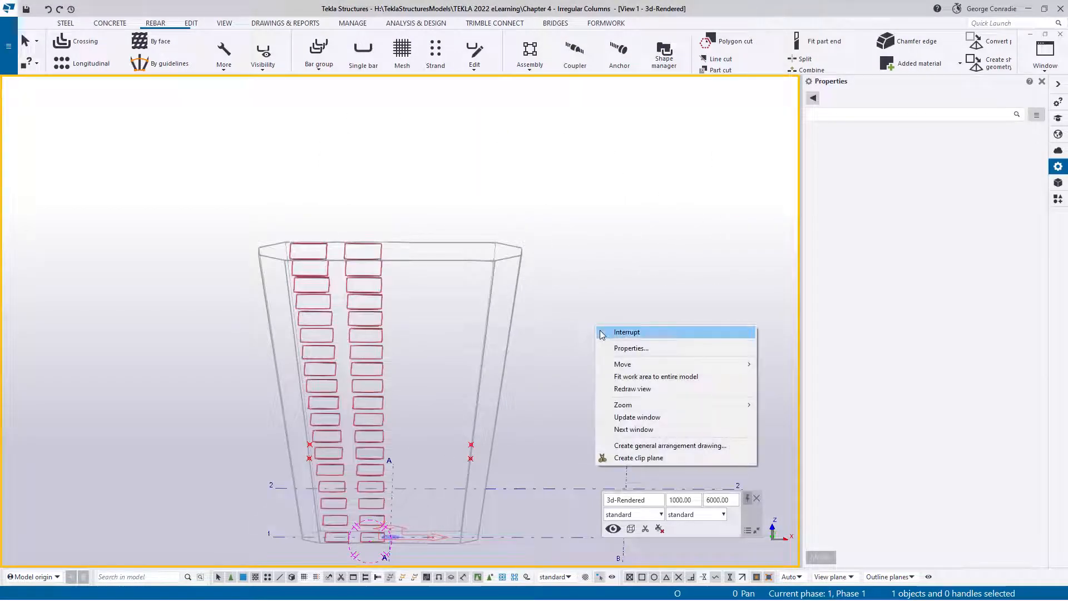
{"action": "left_click", "coordinate": [600, 332]}
{"action": "left_click", "coordinate": [613, 528]}
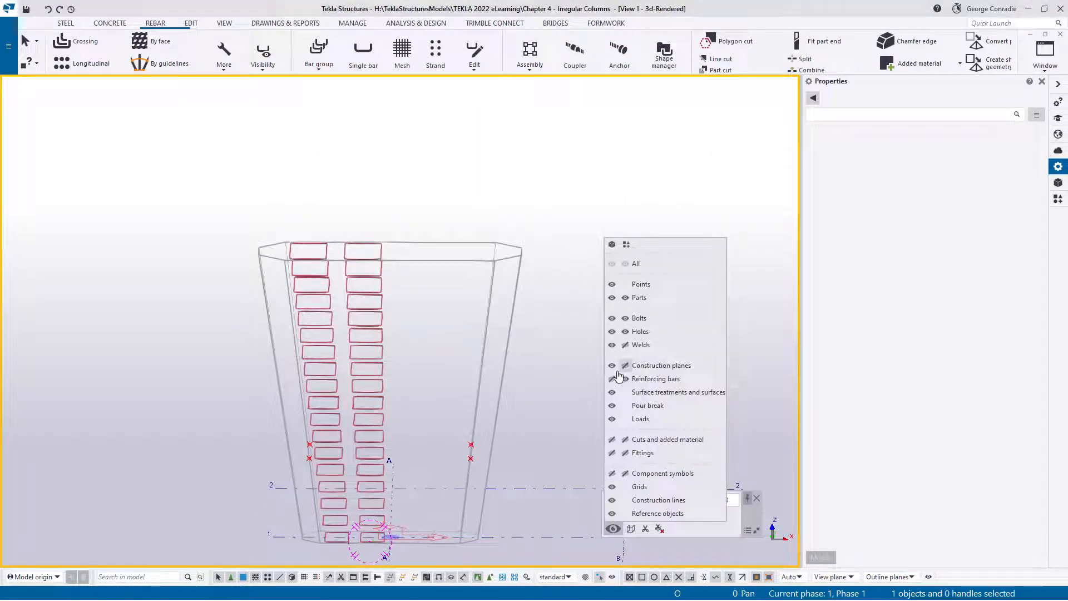
{"action": "left_click", "coordinate": [612, 364]}
{"action": "left_click", "coordinate": [612, 378]}
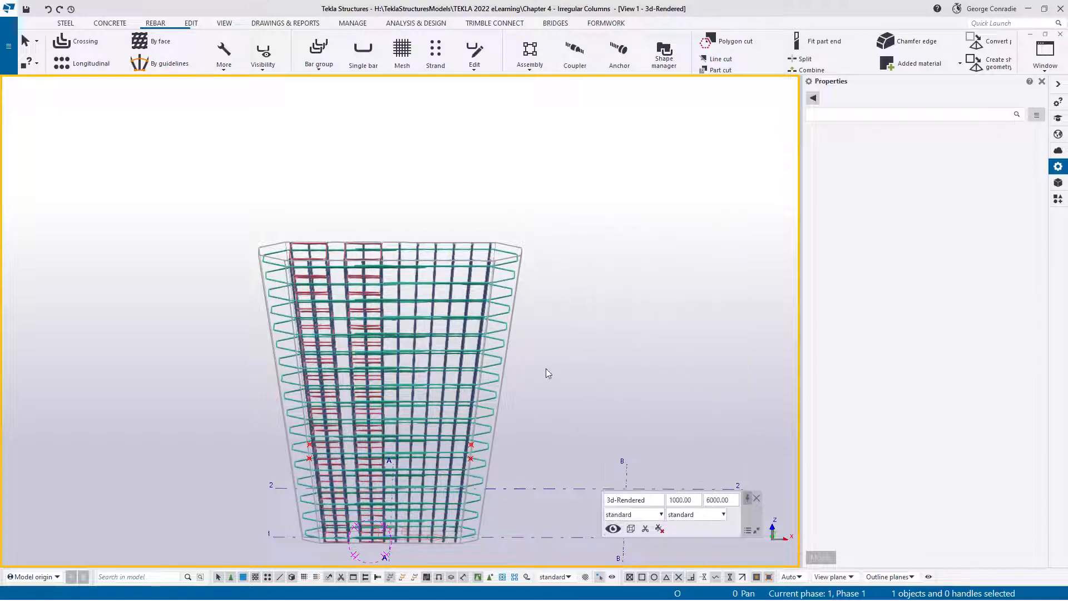
- Set the tapered column's top and bottom concrete covers for rebar sets to 50 mm and apply the change
{"action": "middle_click_drag", "start_coordinate": [461, 322], "coordinate": [537, 378], "text": "ctrl"}
{"action": "scroll", "coordinate": [519, 456], "scroll_direction": "up", "scroll_amount": 10}
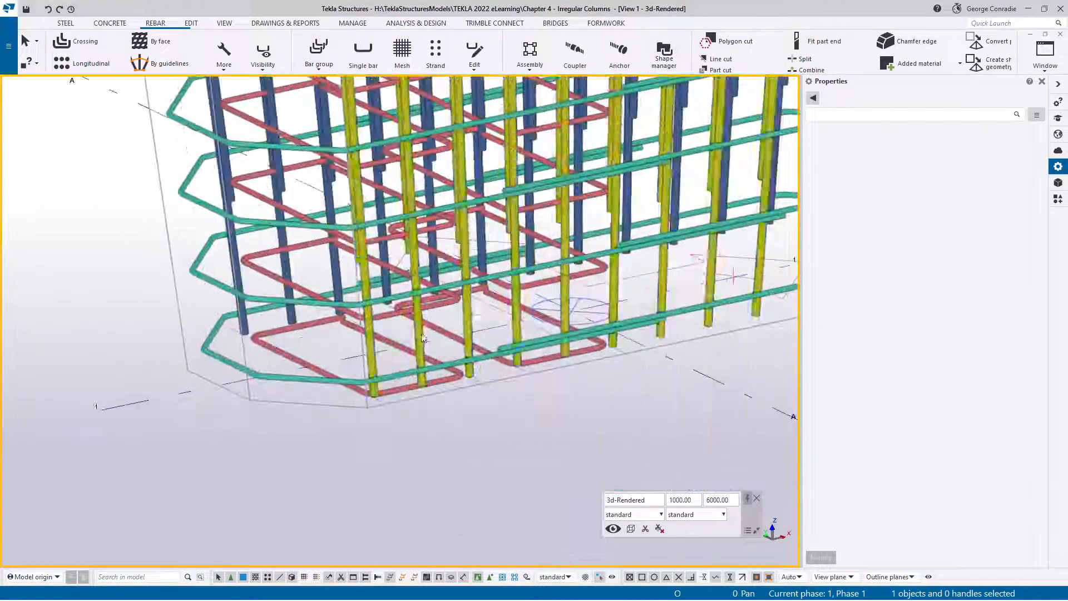
{"action": "middle_click_drag", "start_coordinate": [423, 338], "coordinate": [428, 301], "text": "ctrl"}
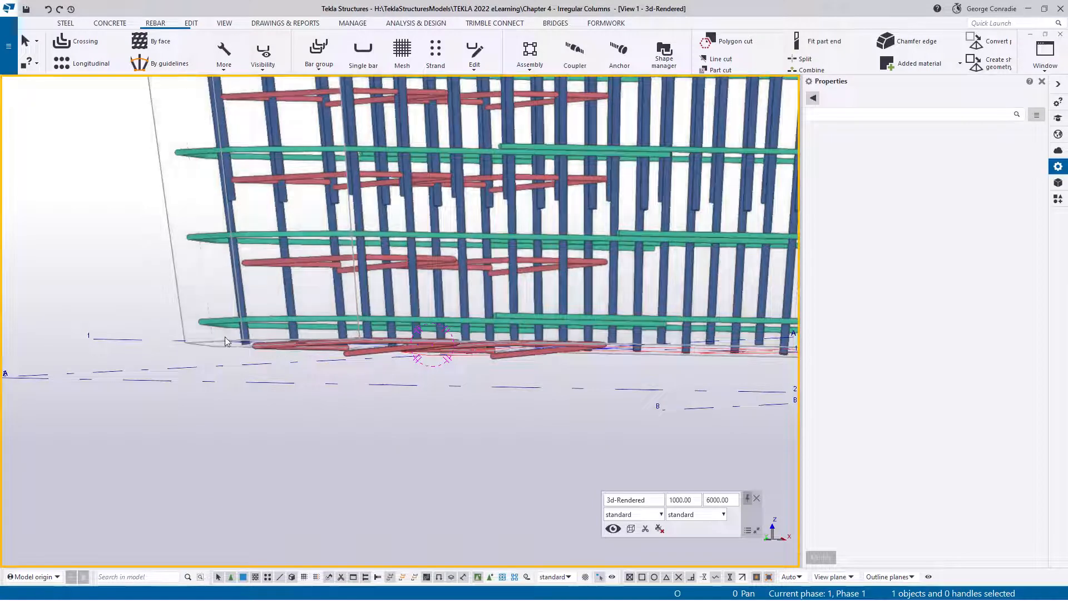
{"action": "left_click", "coordinate": [217, 343]}
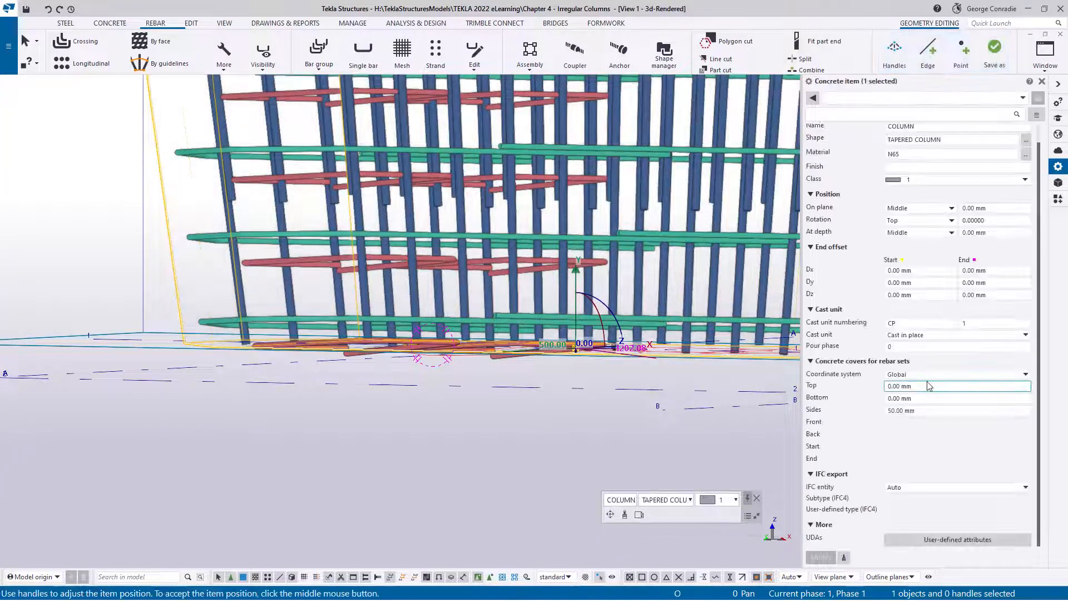
{"action": "left_click", "coordinate": [912, 385]}
{"action": "type", "text": "50"}
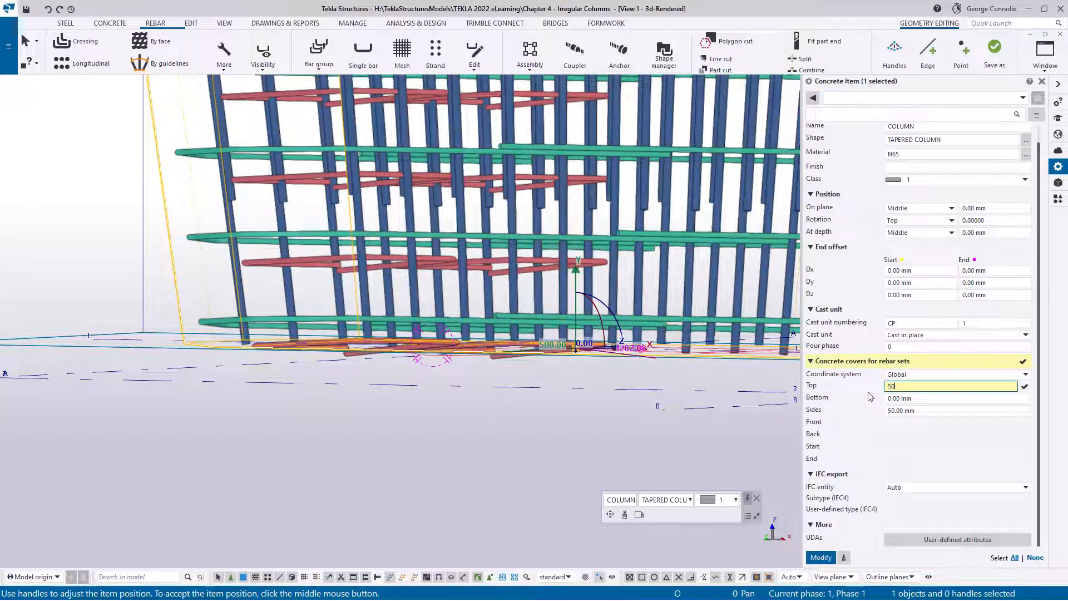
{"action": "key", "text": "Tab"}
{"action": "type", "text": "50"}
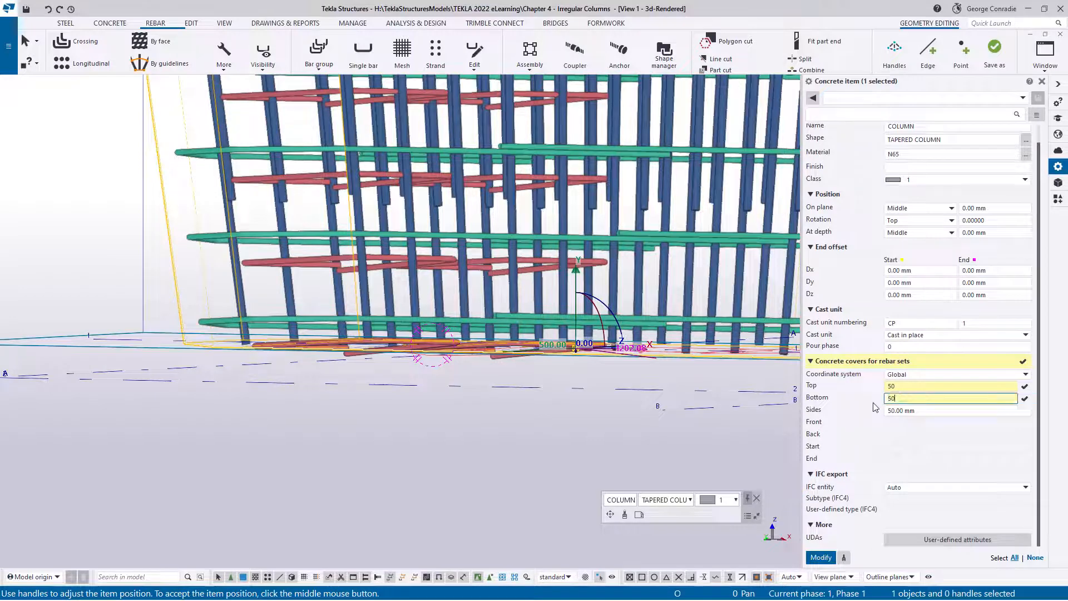
{"action": "left_click", "coordinate": [820, 557]}
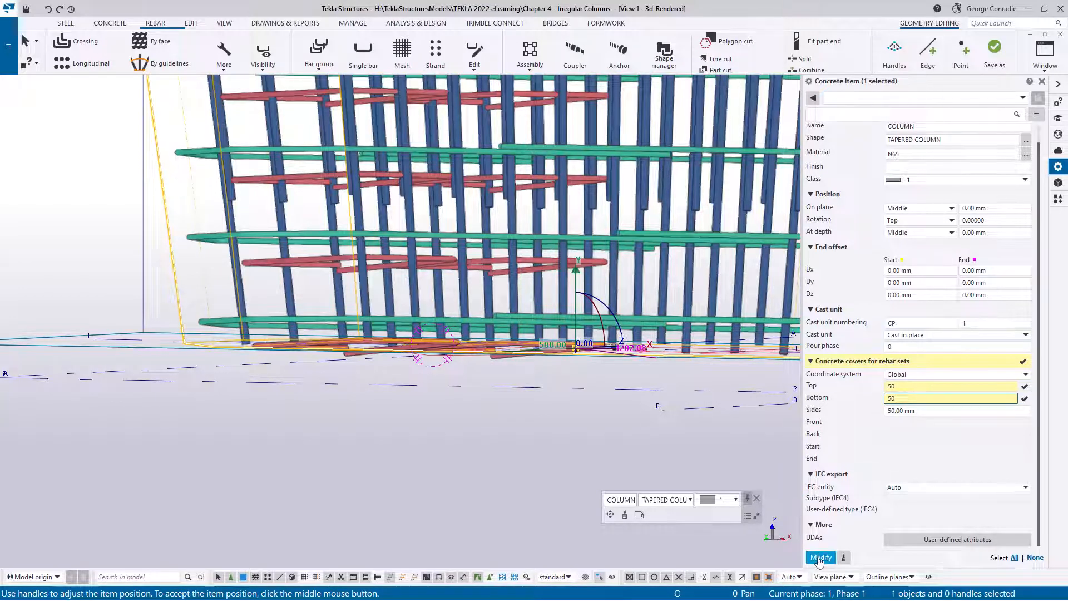
{"action": "left_click", "coordinate": [458, 446]}
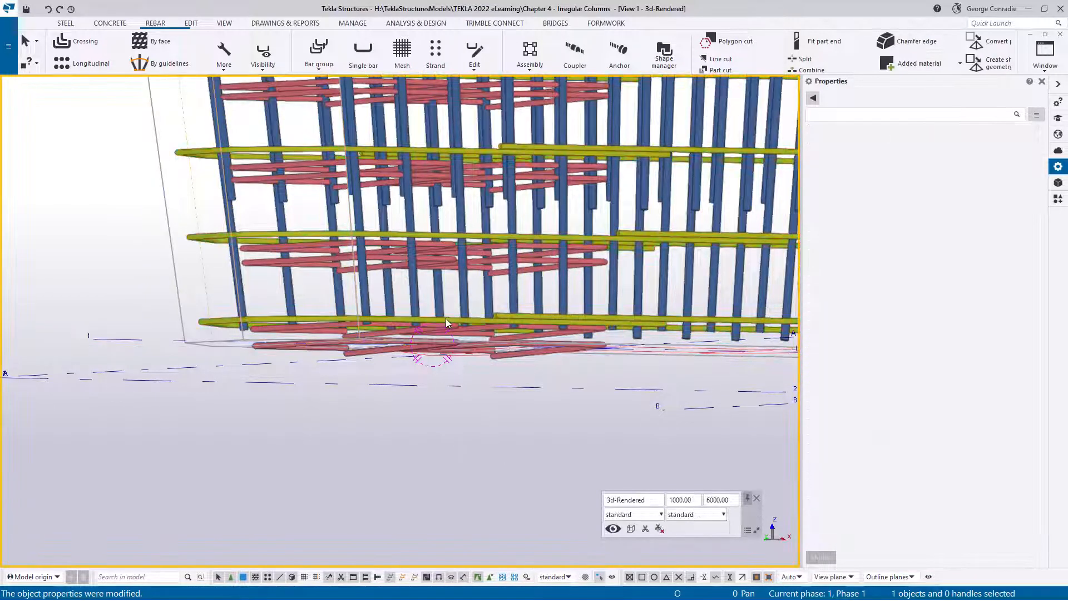
- Switch to the Elevation Grid 1 view and examine how the inner tapered sets line up with the perimeter ties
{"action": "middle_click_drag", "start_coordinate": [446, 318], "coordinate": [456, 371], "text": "ctrl"}
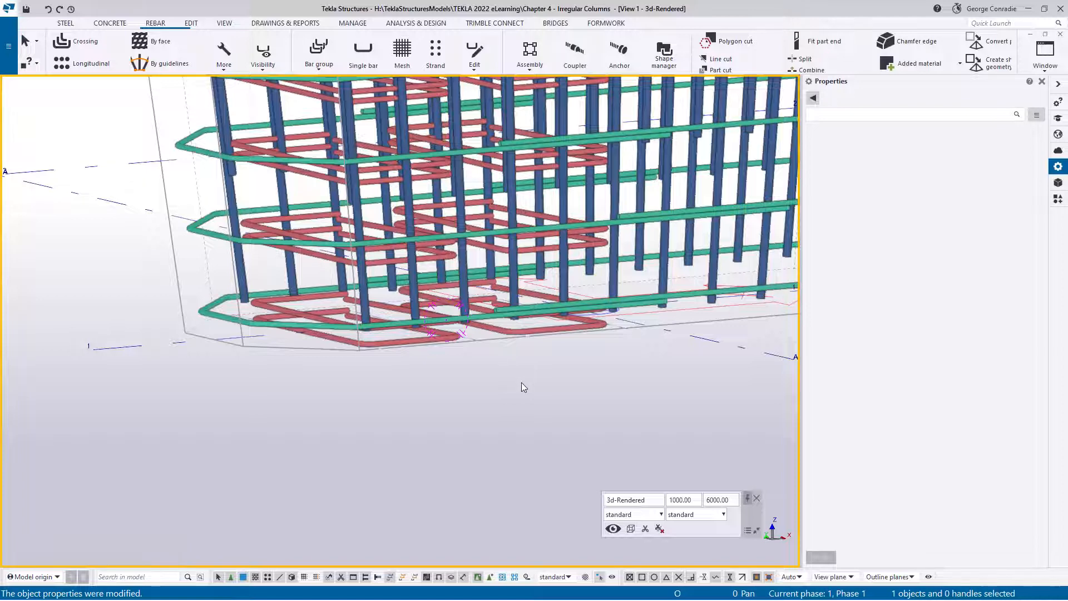
{"action": "key", "text": "ctrl+Tab"}
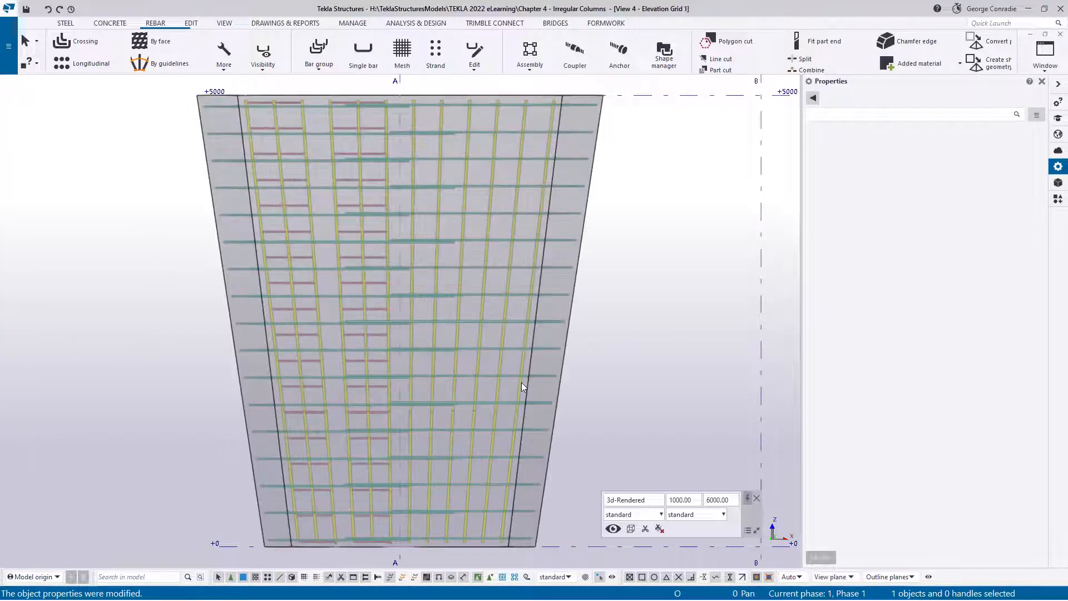
{"action": "scroll", "coordinate": [555, 428], "scroll_direction": "up", "scroll_amount": 6}
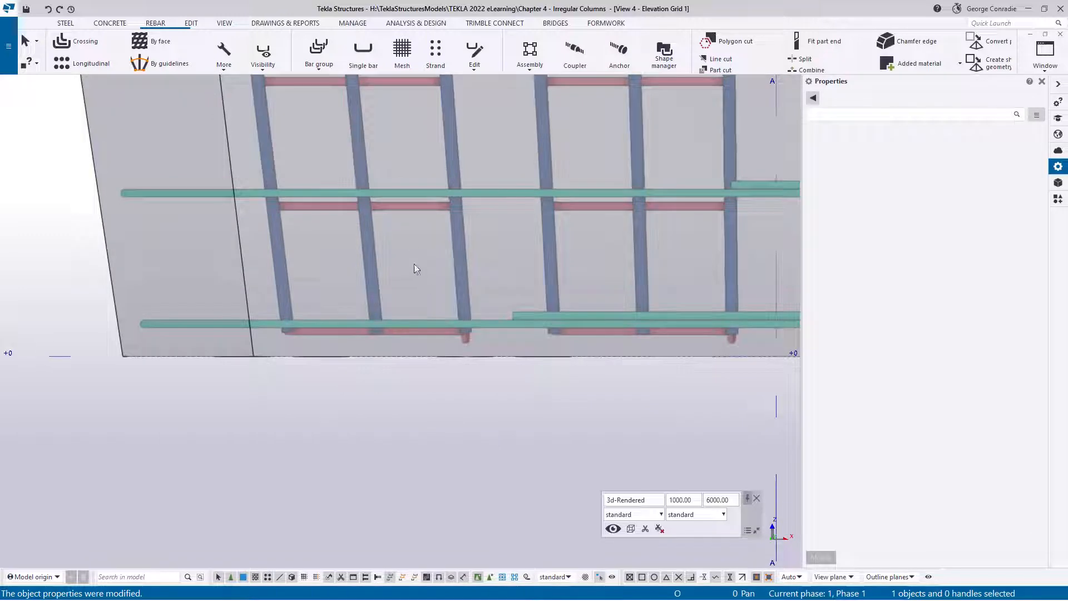
{"action": "left_click", "coordinate": [415, 209]}
{"action": "scroll", "coordinate": [376, 272], "scroll_direction": "down", "scroll_amount": 1}
{"action": "scroll", "coordinate": [376, 273], "scroll_direction": "down", "scroll_amount": 3}
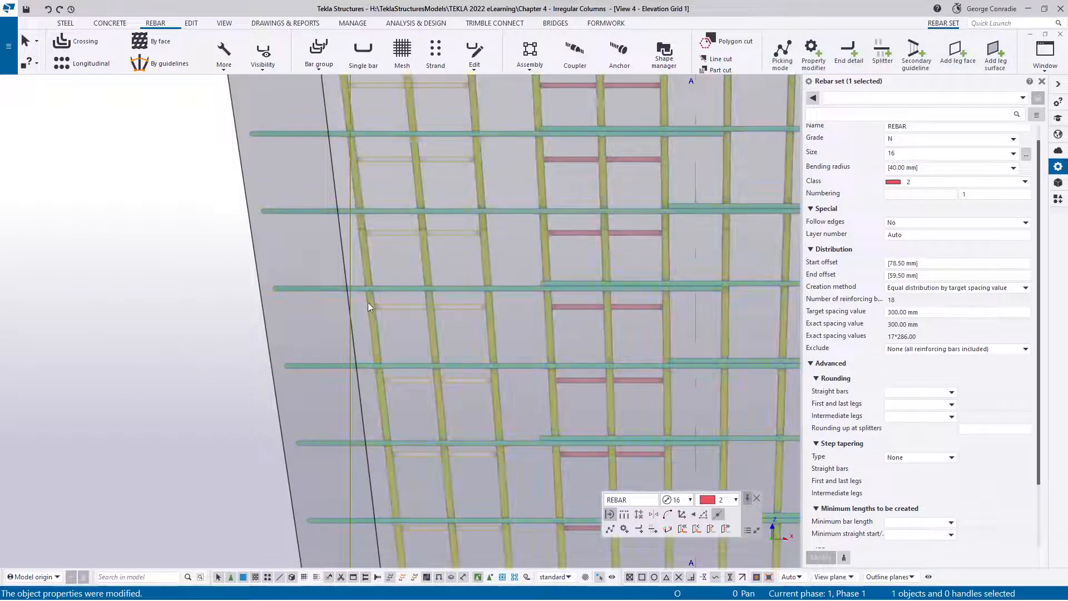
{"action": "middle_click_drag", "start_coordinate": [380, 261], "coordinate": [381, 327]}
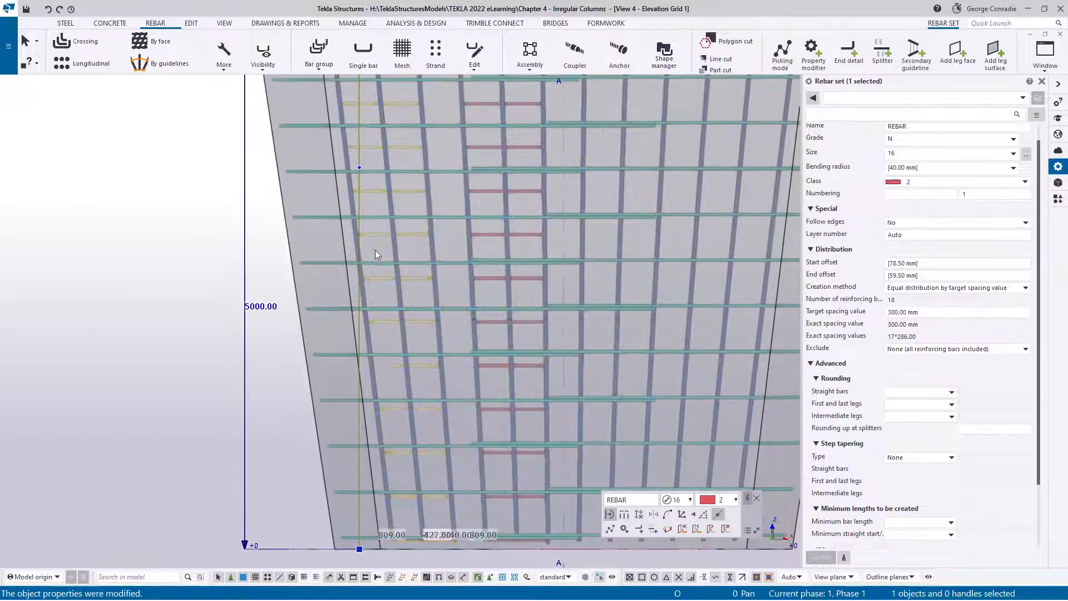
{"action": "mouse_move", "coordinate": [376, 250]}
{"action": "middle_mouse_down", "text": "ctrl"}
{"action": "mouse_move", "coordinate": [439, 268]}
{"action": "mouse_move", "coordinate": [356, 167]}
{"action": "middle_mouse_up", "text": "ctrl"}
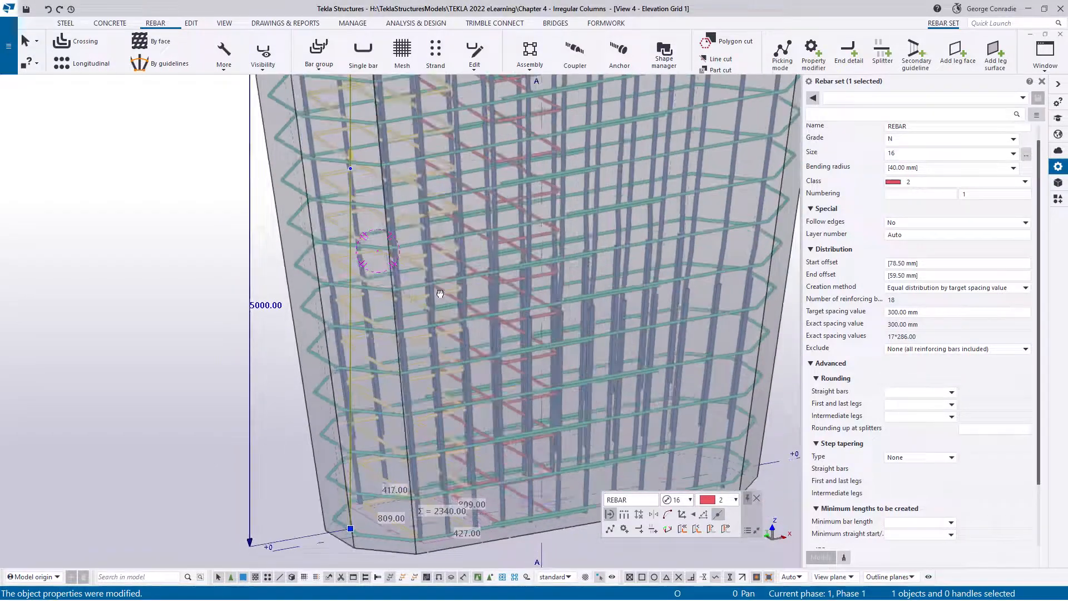
{"action": "scroll", "coordinate": [350, 155], "scroll_direction": "up", "scroll_amount": 5}
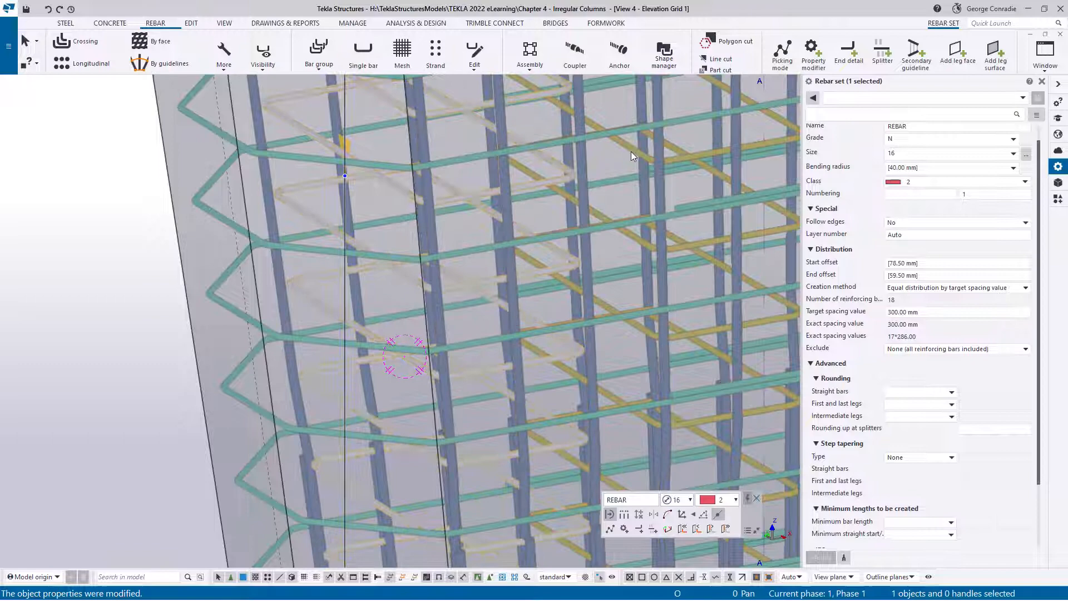
{"action": "middle_click_drag", "start_coordinate": [631, 151], "coordinate": [600, 263]}
{"action": "left_click", "coordinate": [115, 292]}
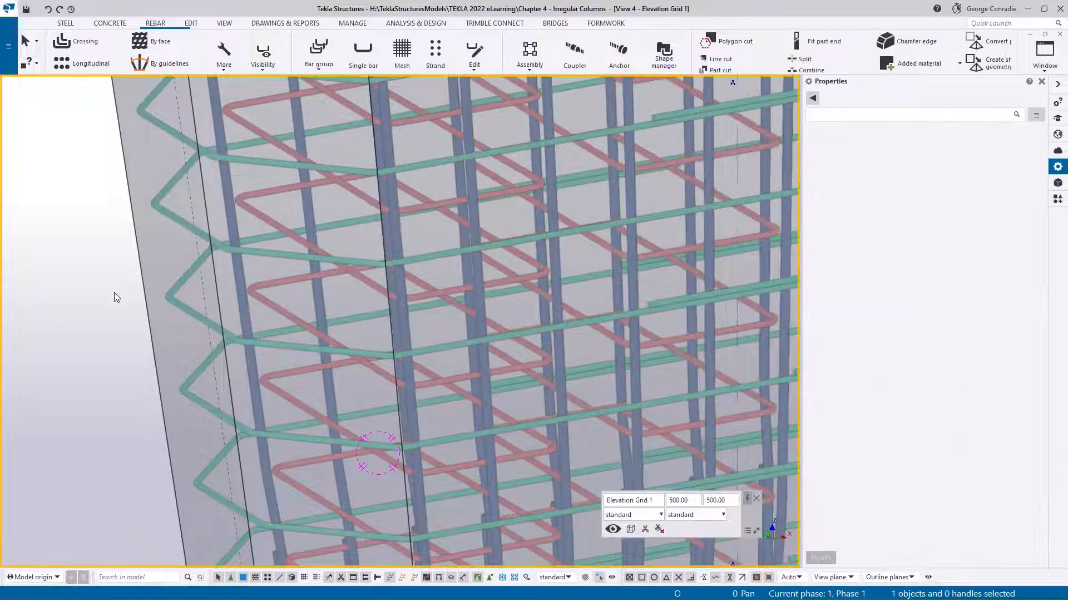
{"action": "key", "text": "Home"}
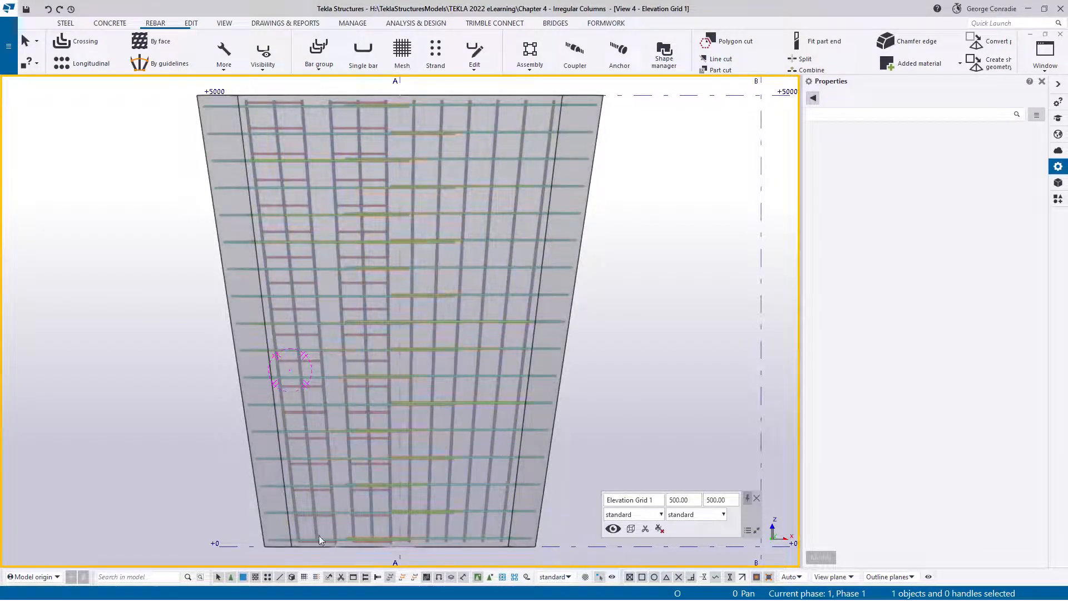
- Select both inner tapered rebar sets, enter a start offset of 50 mm and clear the end offset value
{"action": "middle_click_drag", "start_coordinate": [329, 151], "coordinate": [503, 290]}
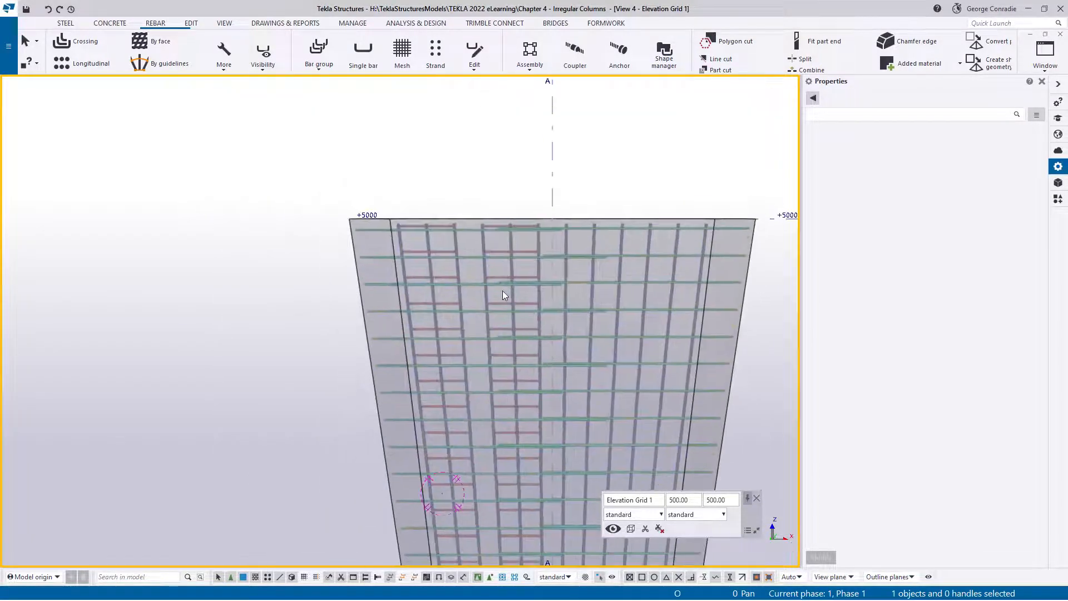
{"action": "scroll", "coordinate": [463, 238], "scroll_direction": "up", "scroll_amount": 3}
{"action": "scroll", "coordinate": [388, 215], "scroll_direction": "up", "scroll_amount": 3}
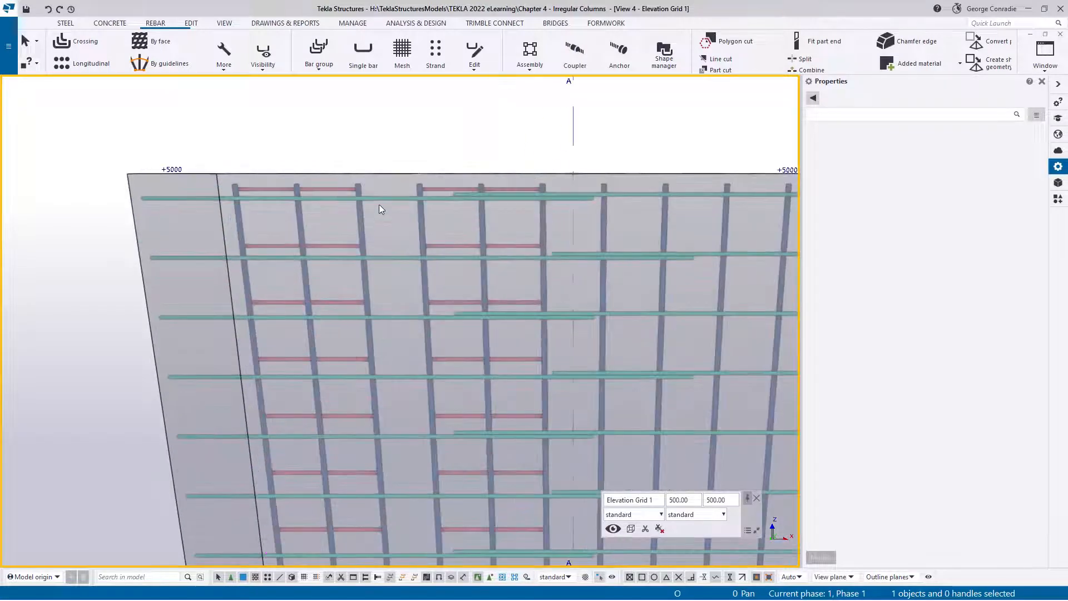
{"action": "left_click", "coordinate": [341, 190]}
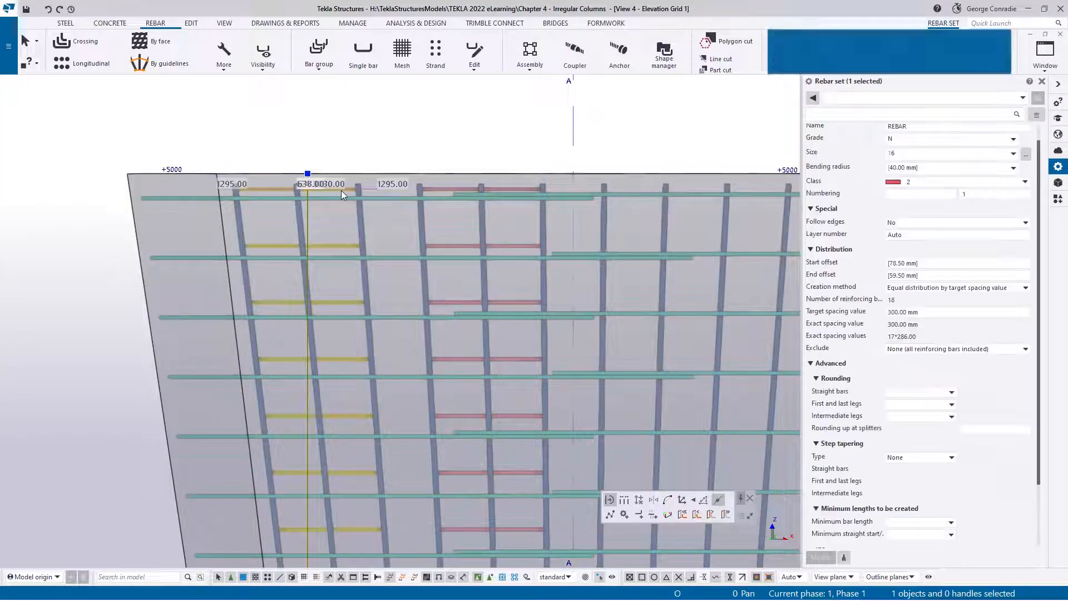
{"action": "left_click", "coordinate": [445, 189], "text": "ctrl"}
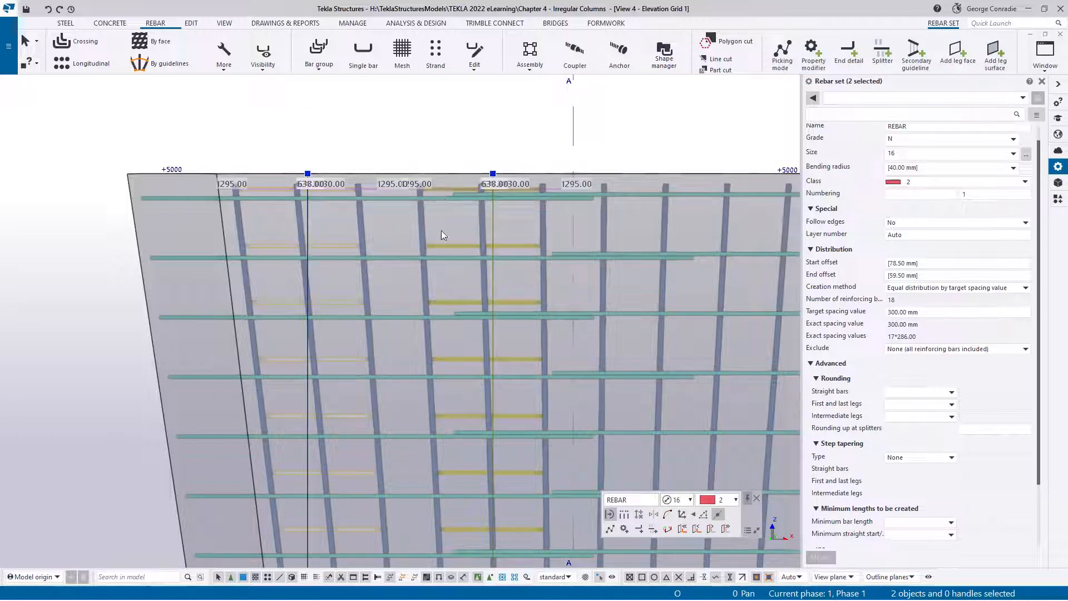
{"action": "middle_click_drag", "start_coordinate": [585, 322], "coordinate": [460, 304]}
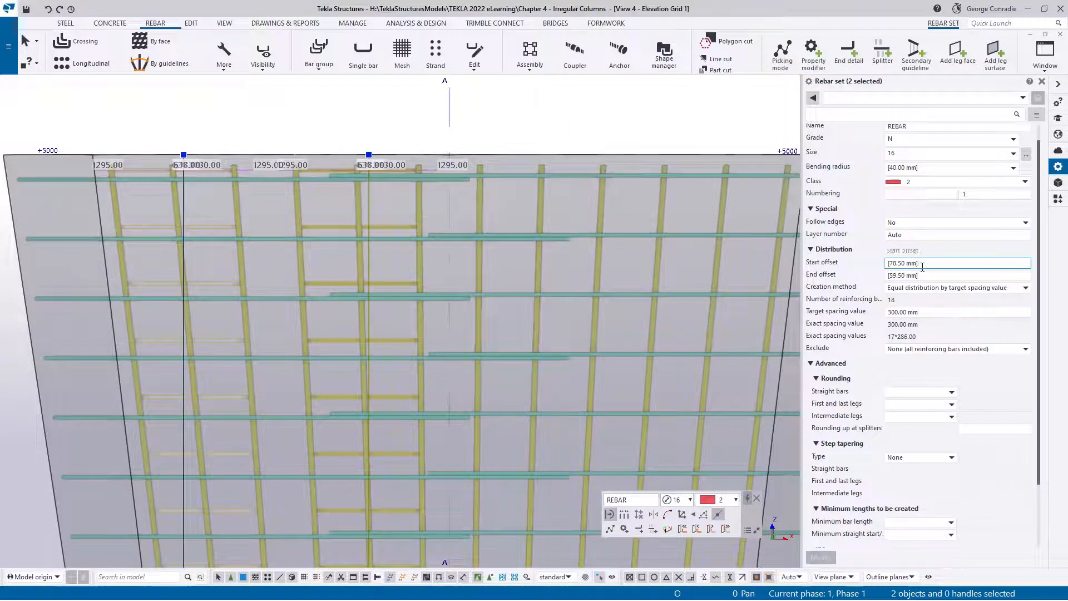
{"action": "left_click_drag", "start_coordinate": [946, 263], "coordinate": [851, 269]}
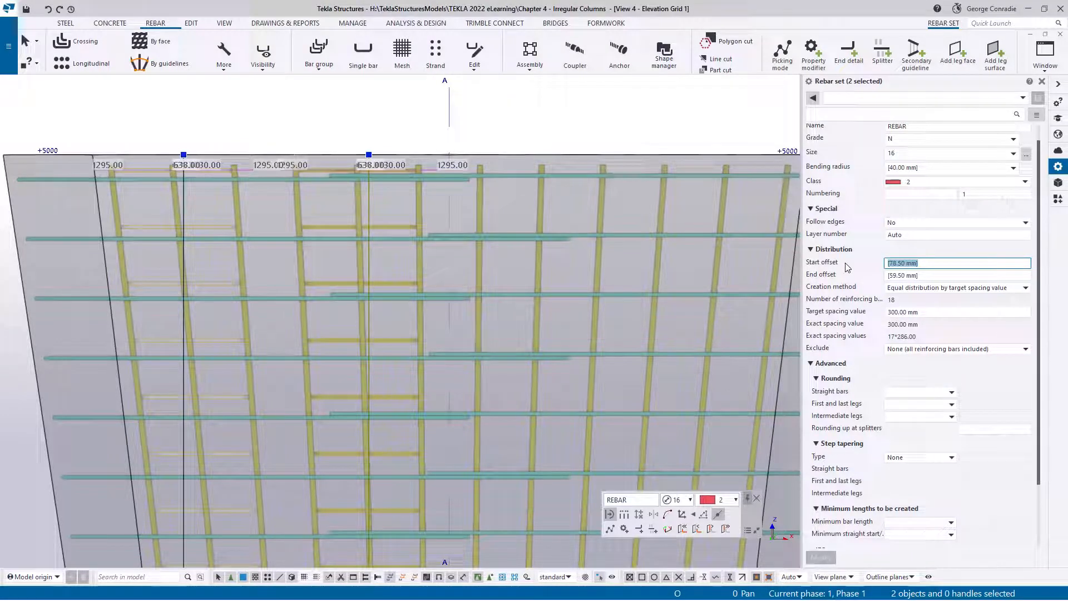
{"action": "type", "text": "50"}
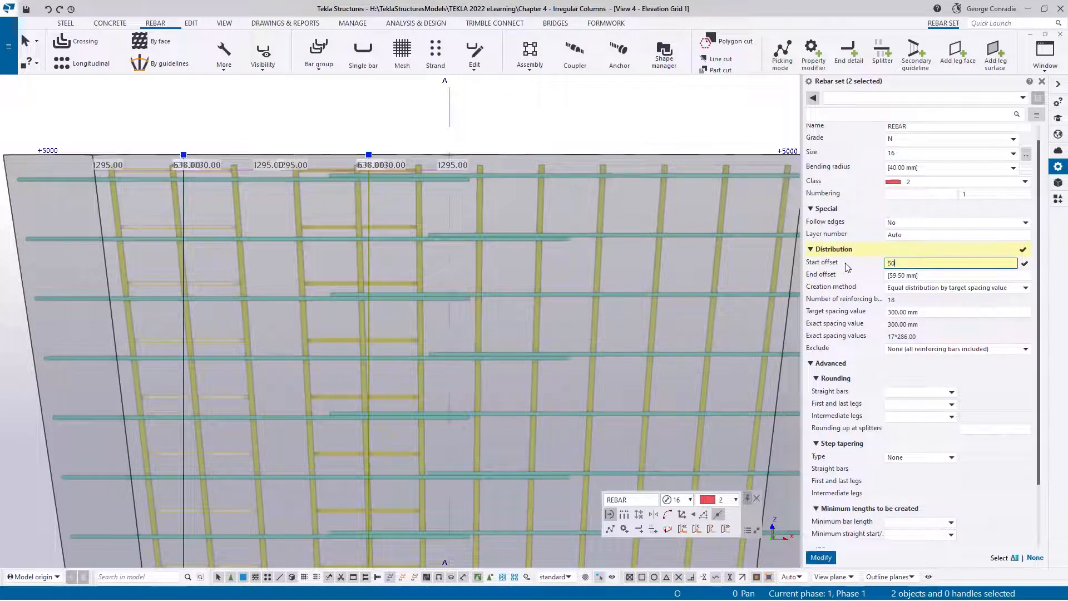
{"action": "left_click", "coordinate": [921, 276]}
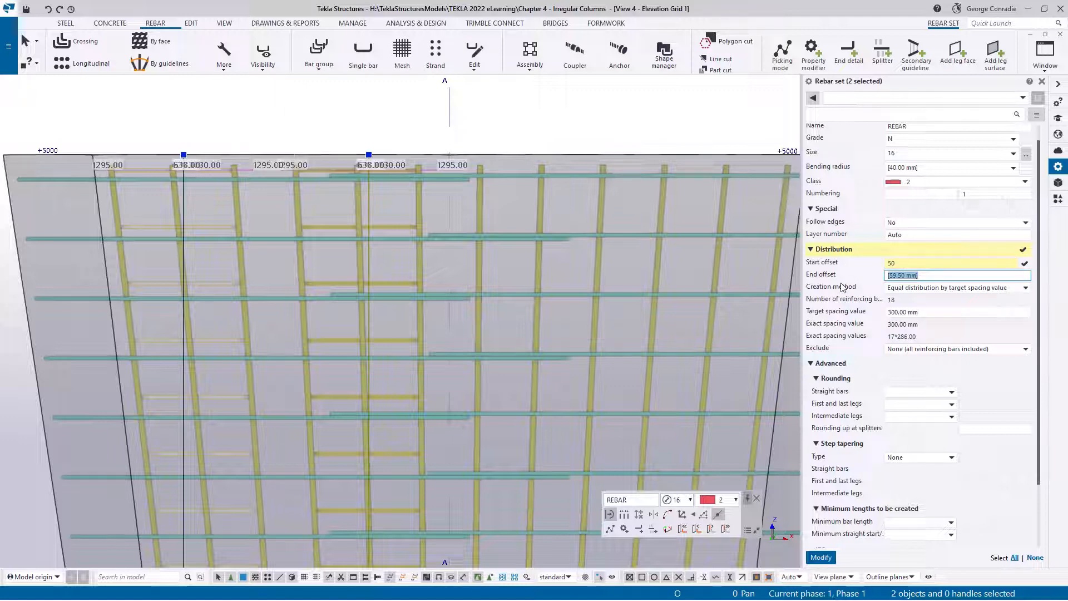
{"action": "key", "text": "BackSpace"}
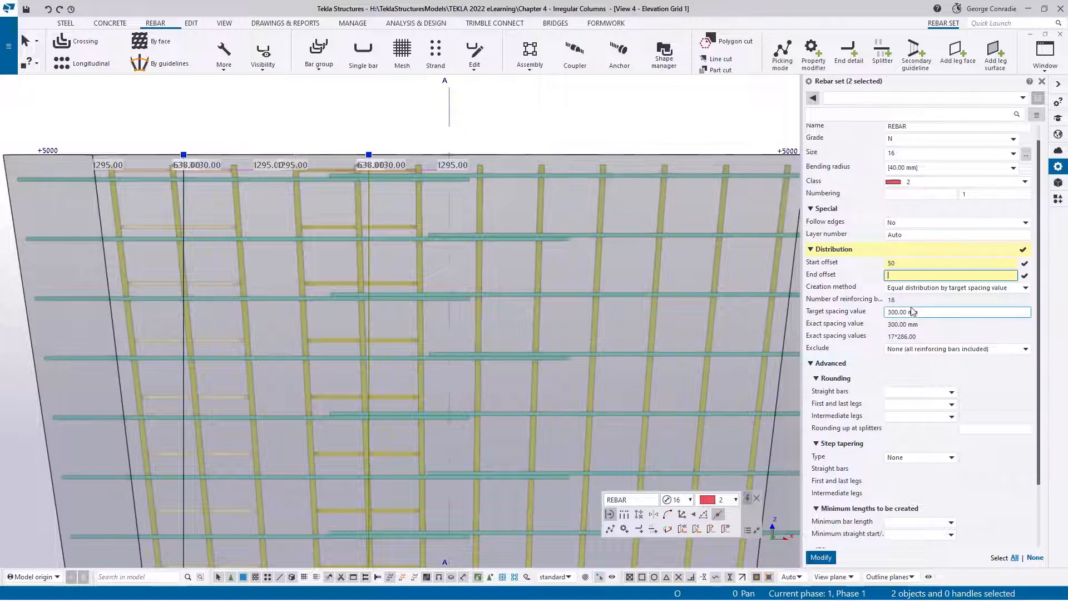
- Distribute both inner sets by exact spacings of 16*300, apply the change and check the bars down to the column base
{"action": "left_click", "coordinate": [994, 287]}
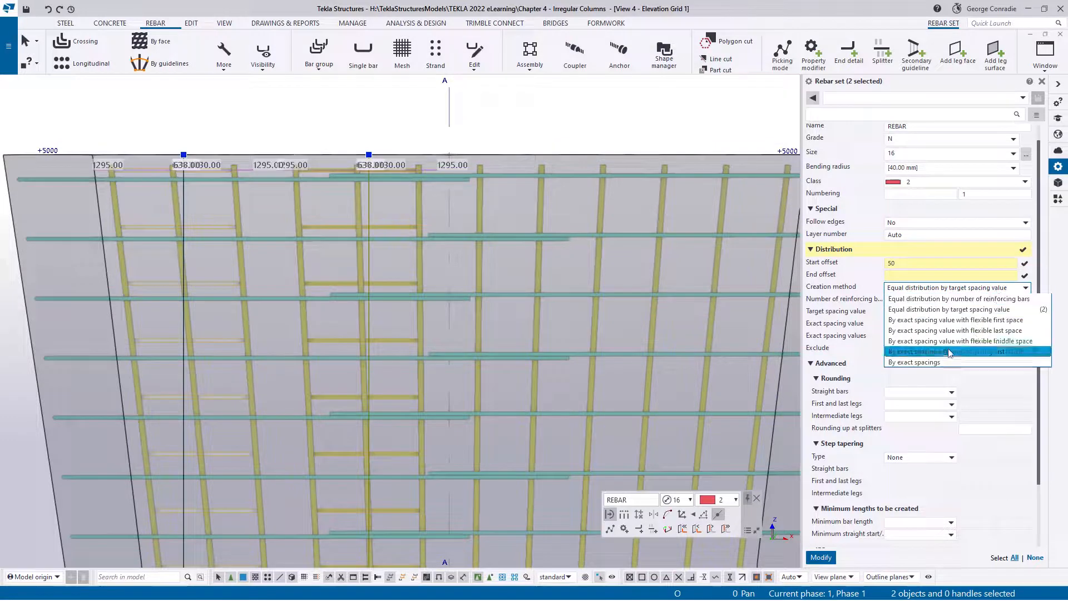
{"action": "left_click", "coordinate": [939, 363]}
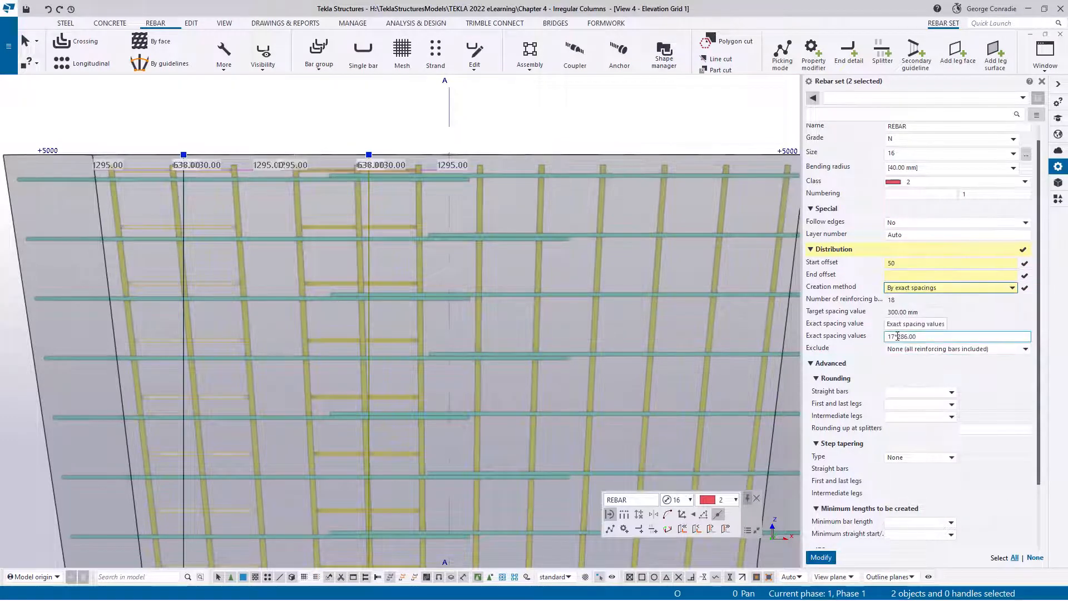
{"action": "left_click_drag", "start_coordinate": [892, 335], "coordinate": [947, 337]}
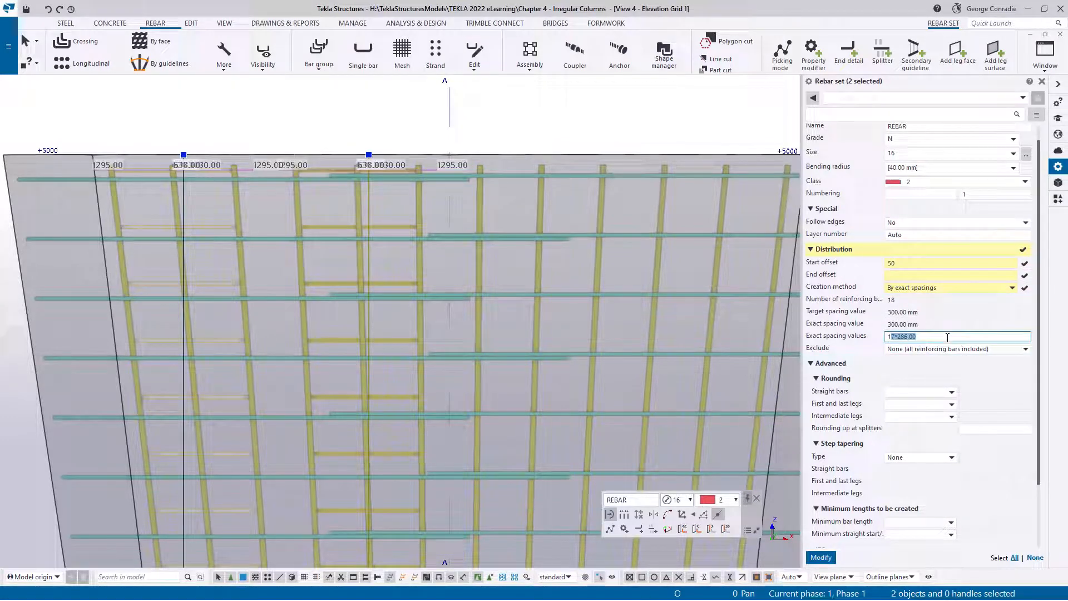
{"action": "type", "text": "6*30"}
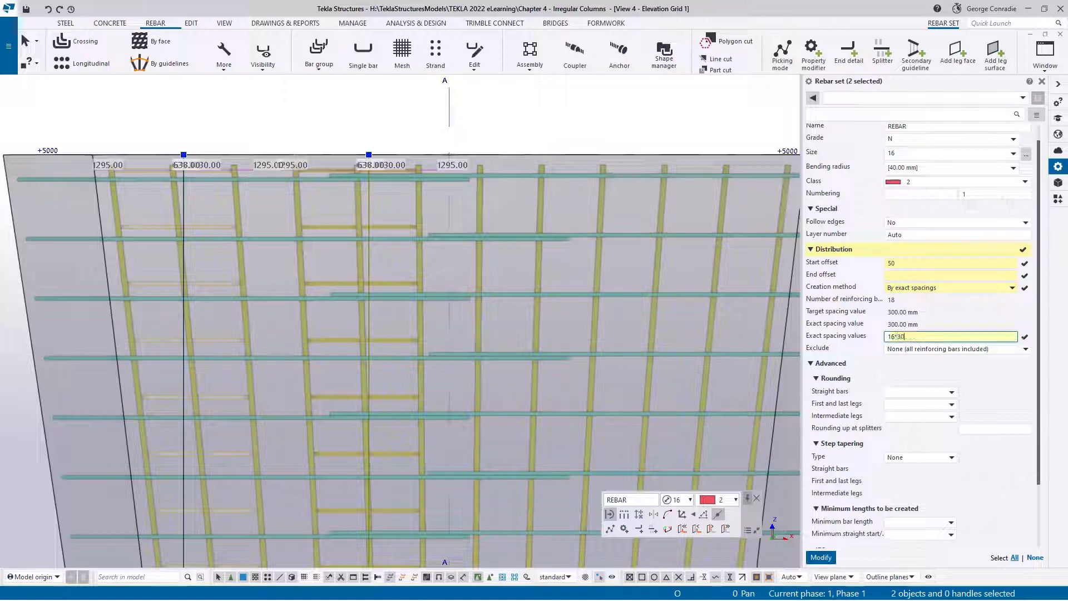
{"action": "type", "text": "0"}
{"action": "key", "text": "Return"}
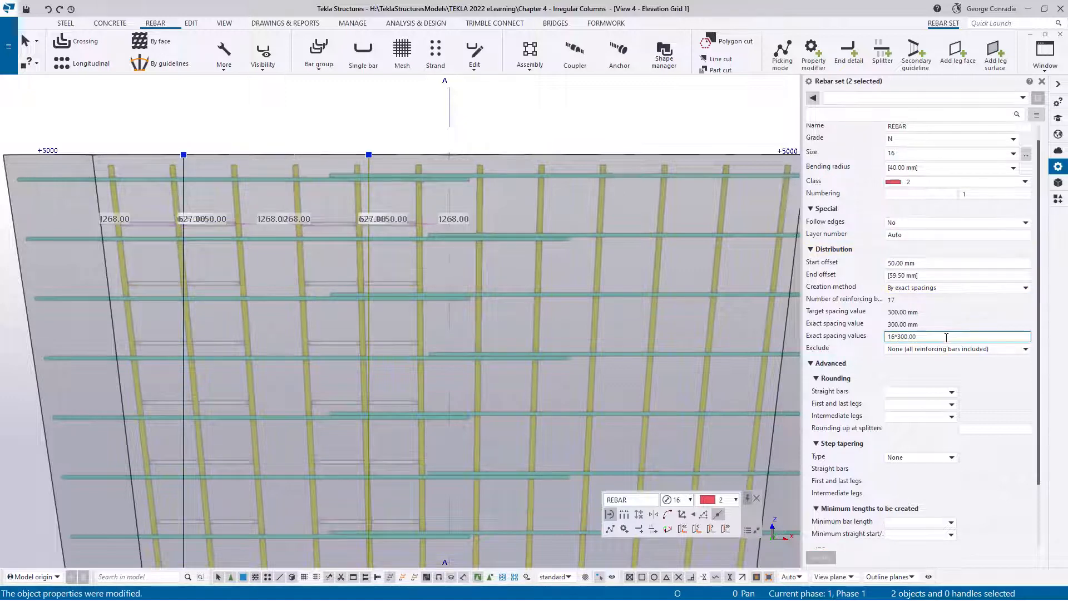
{"action": "scroll", "coordinate": [498, 371], "scroll_direction": "down", "scroll_amount": 2}
{"action": "middle_click_drag", "start_coordinate": [498, 372], "coordinate": [442, 249]}
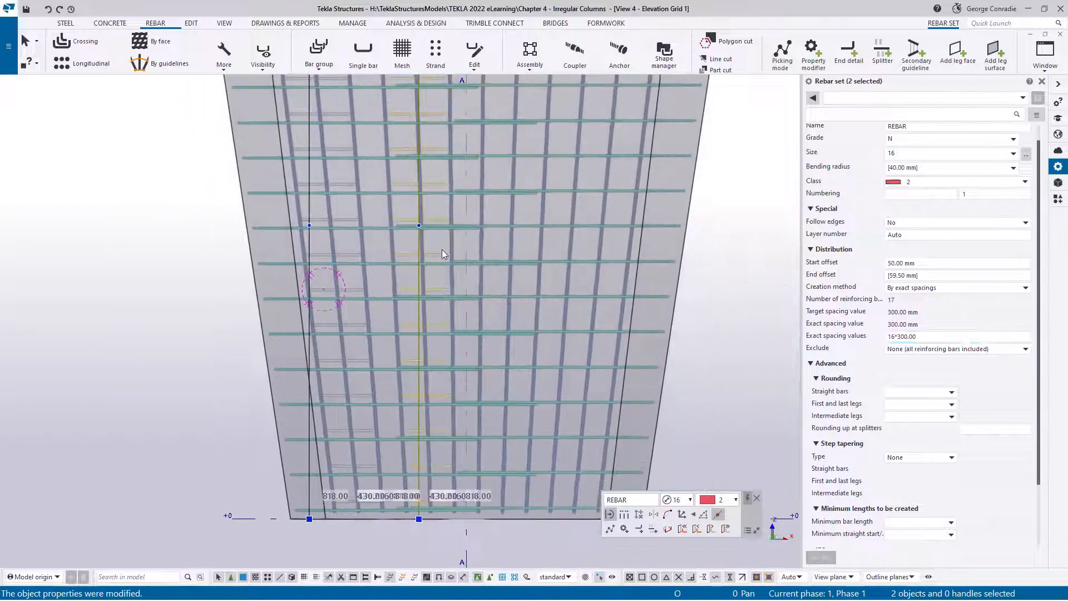
{"action": "scroll", "coordinate": [436, 432], "scroll_direction": "up", "scroll_amount": 3}
{"action": "scroll", "coordinate": [436, 448], "scroll_direction": "down", "scroll_amount": 2}
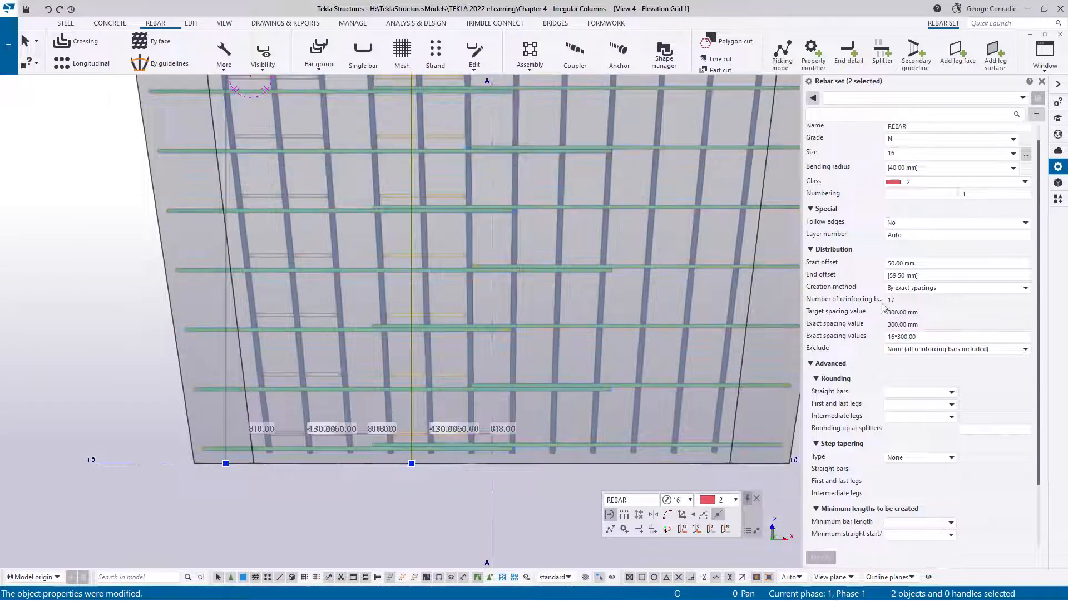
- Set the end offset of both inner rebar sets to 50 mm and their start offset to 75 mm
{"action": "type", "text": "50"}
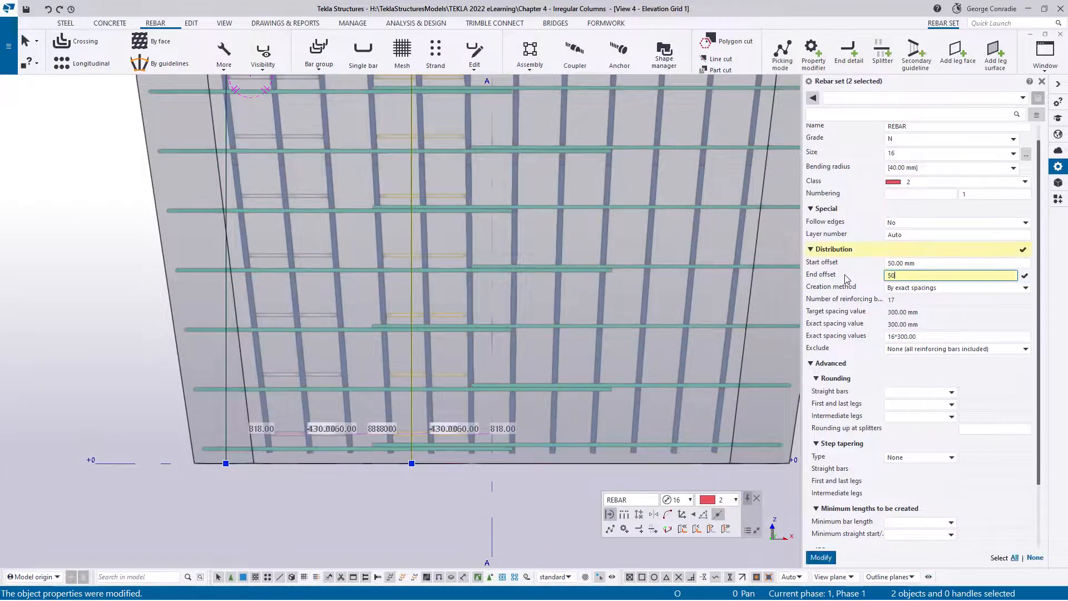
{"action": "key", "text": "Return"}
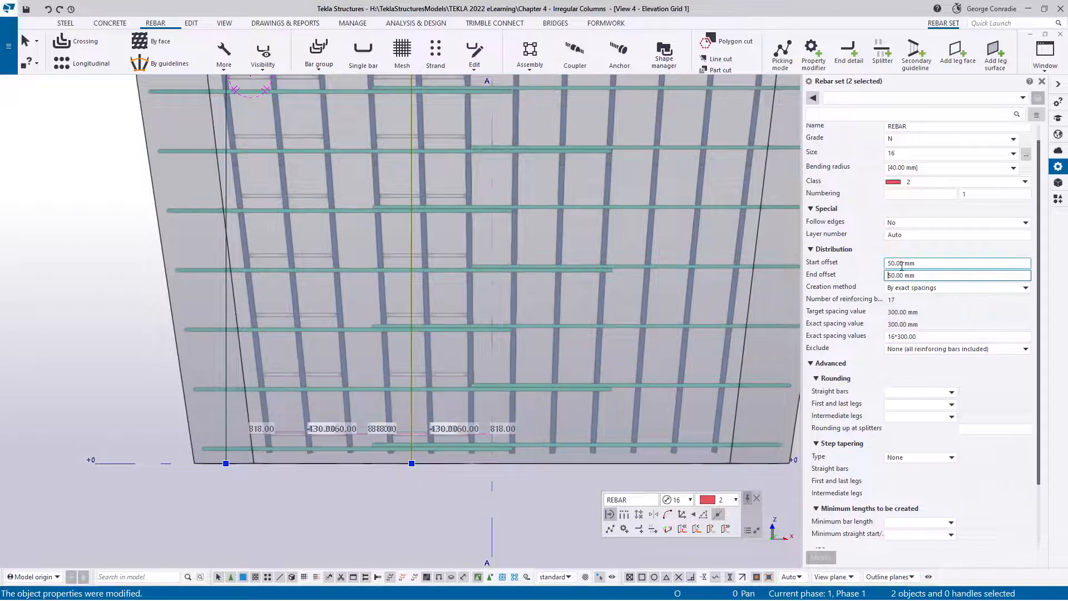
{"action": "left_click", "coordinate": [922, 264]}
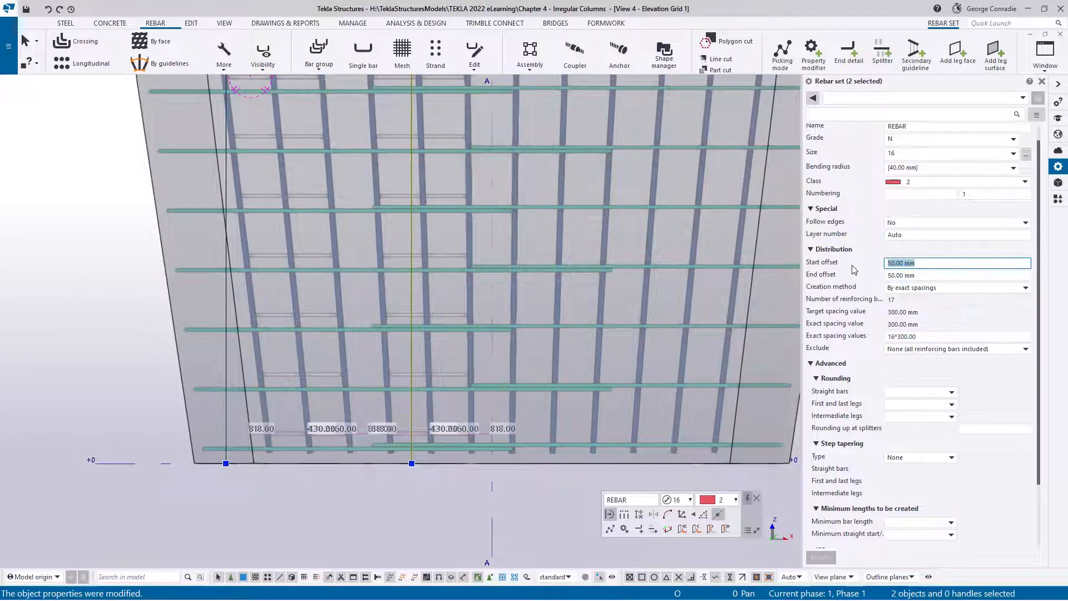
{"action": "type", "text": "75"}
{"action": "key", "text": "Return"}
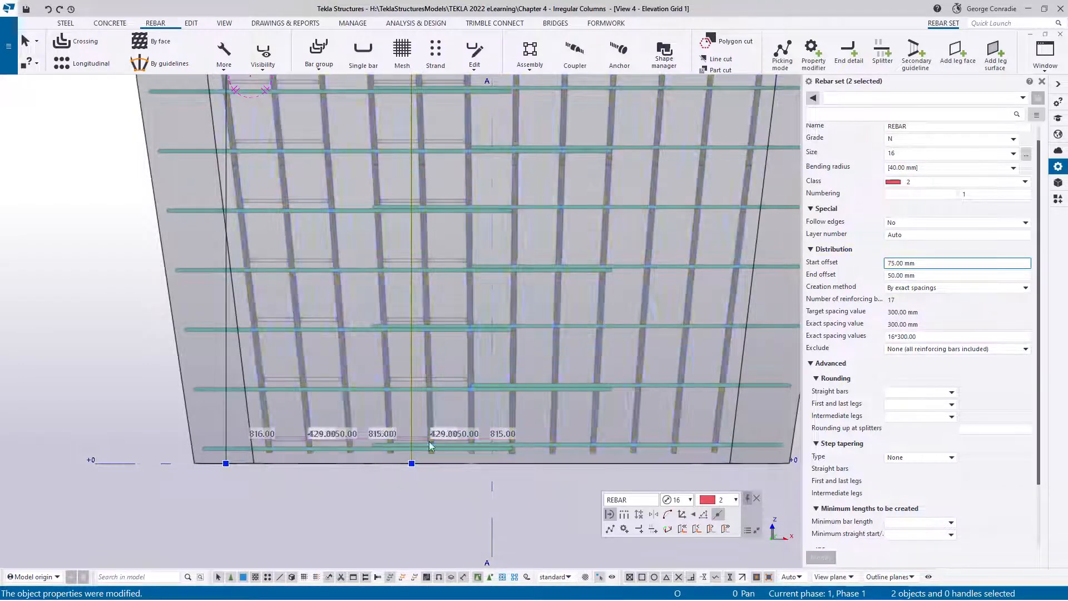
- Examine the inner tapered bars against the perimeter ties and vertical bars from the column base up to the top
{"action": "left_click", "coordinate": [436, 473]}
{"action": "scroll", "coordinate": [438, 466], "scroll_direction": "up", "scroll_amount": 4}
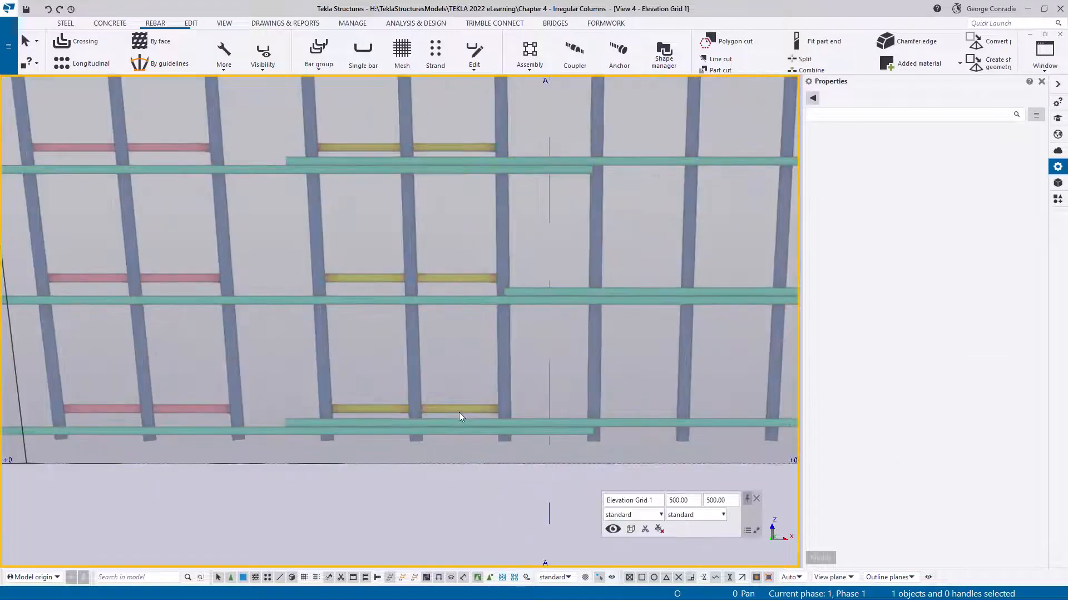
{"action": "middle_click_drag", "start_coordinate": [459, 412], "coordinate": [489, 335], "text": "ctrl"}
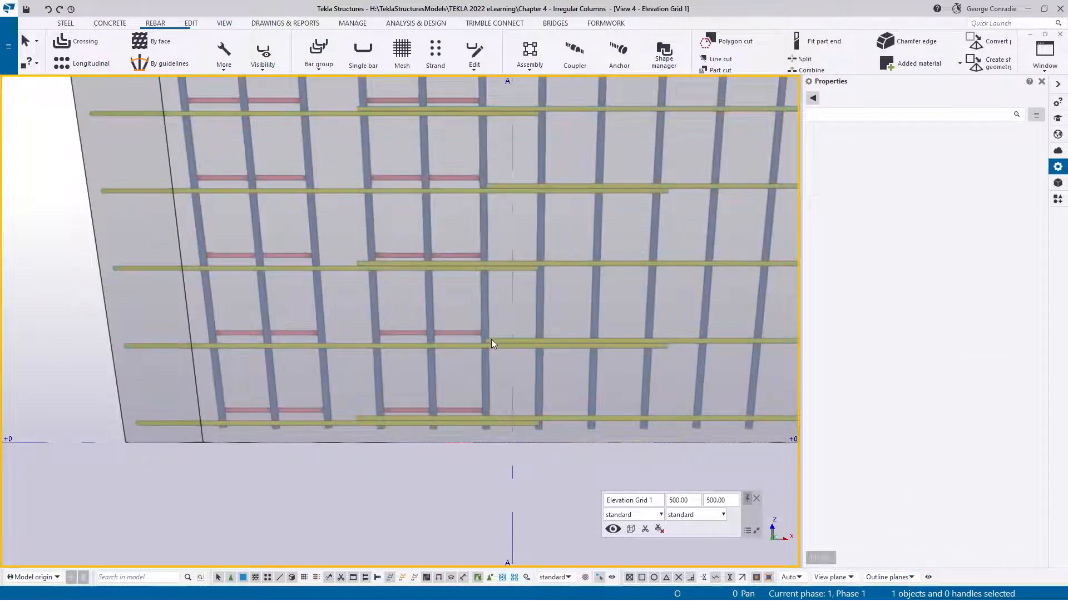
{"action": "scroll", "coordinate": [491, 339], "scroll_direction": "down", "scroll_amount": 1}
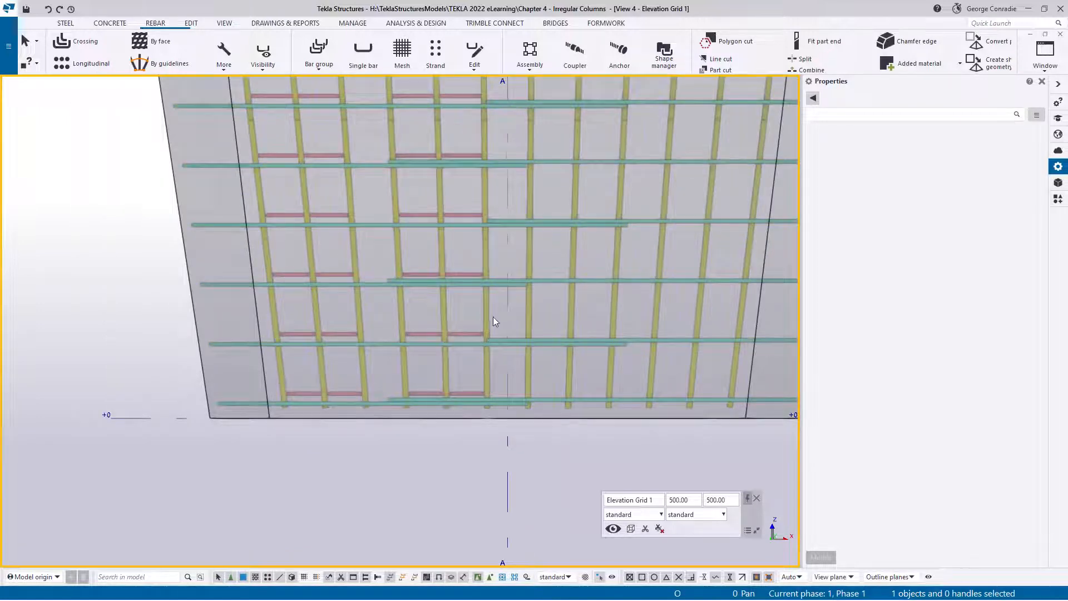
{"action": "mouse_move", "coordinate": [493, 316]}
{"action": "middle_mouse_down", "text": "ctrl"}
{"action": "mouse_move", "coordinate": [476, 232]}
{"action": "mouse_move", "coordinate": [500, 291]}
{"action": "mouse_move", "coordinate": [496, 245]}
{"action": "mouse_move", "coordinate": [508, 297]}
{"action": "mouse_move", "coordinate": [506, 281]}
{"action": "middle_mouse_up", "text": "ctrl"}
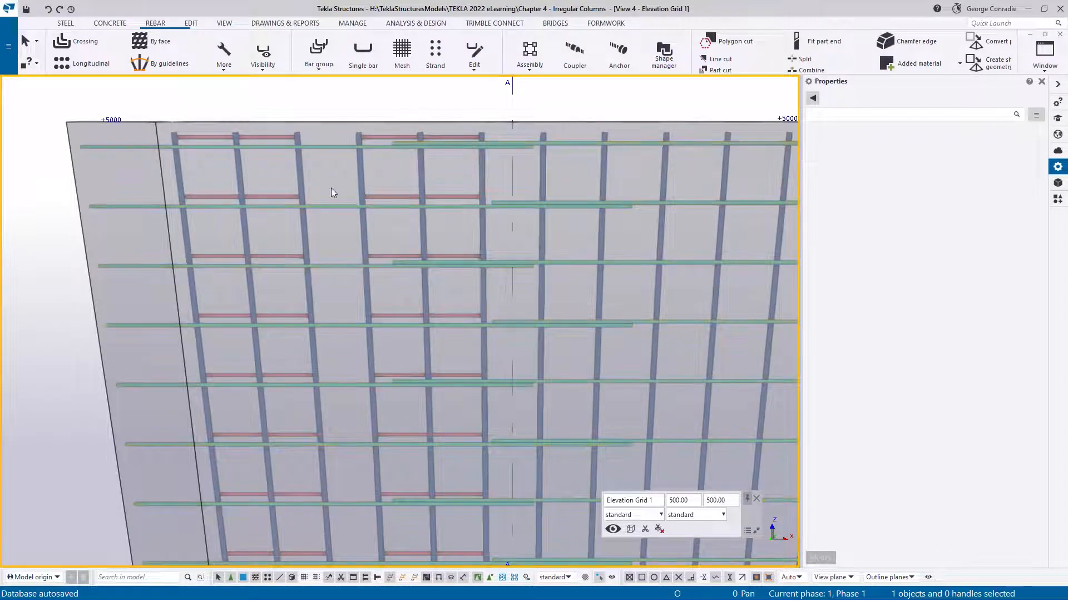
{"action": "mouse_move", "coordinate": [339, 190]}
{"action": "middle_mouse_down", "text": "ctrl"}
{"action": "mouse_move", "coordinate": [427, 269]}
{"action": "mouse_move", "coordinate": [379, 273]}
{"action": "middle_mouse_up", "text": "ctrl"}
{"action": "scroll", "coordinate": [365, 241], "scroll_direction": "up", "scroll_amount": 5}
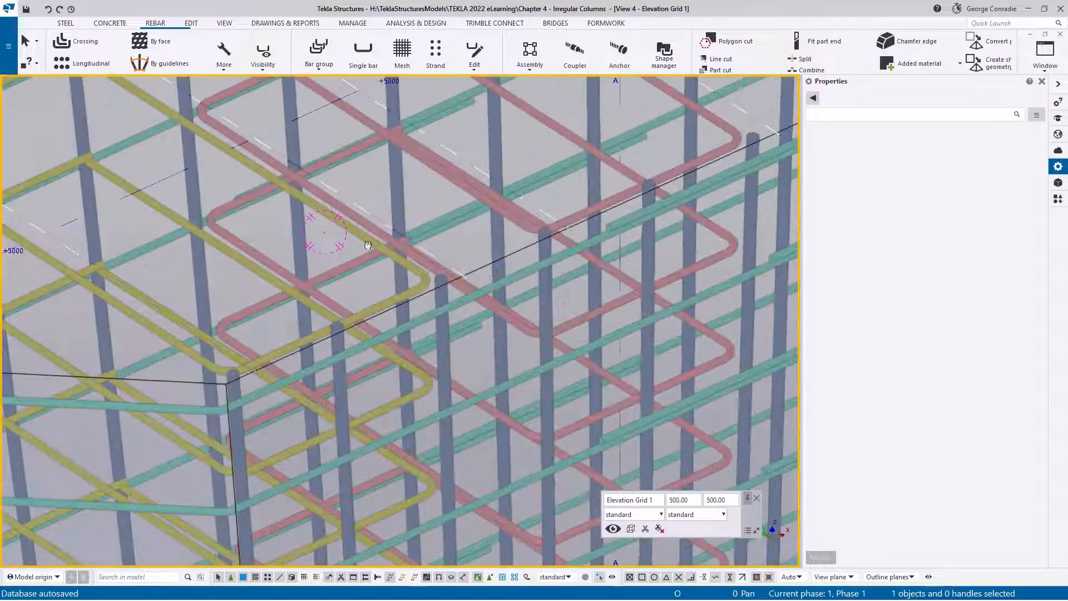
{"action": "scroll", "coordinate": [382, 311], "scroll_direction": "up", "scroll_amount": 4}
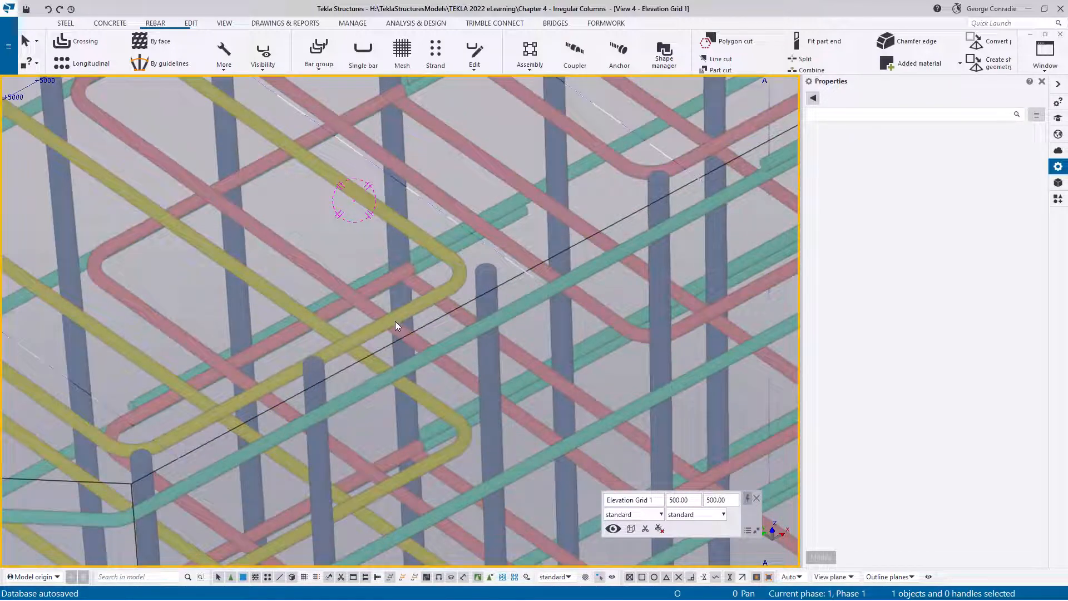
- Select the inner tapered rebar set nearest the column's chamfered end and turn on the display of its leg faces
{"action": "left_click", "coordinate": [395, 322]}
{"action": "left_click", "coordinate": [265, 56]}
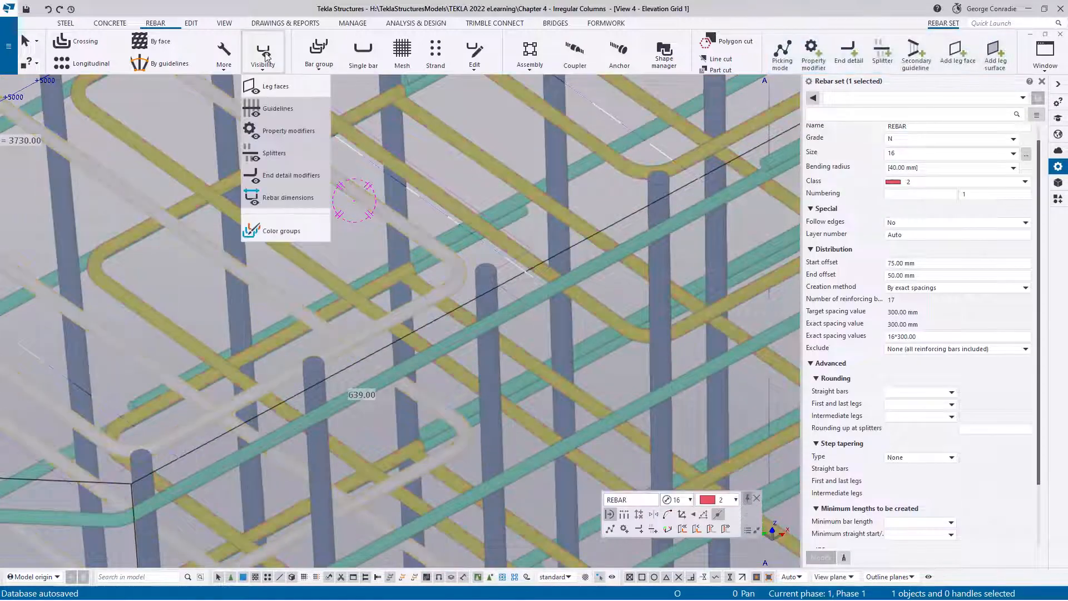
{"action": "left_click", "coordinate": [267, 88]}
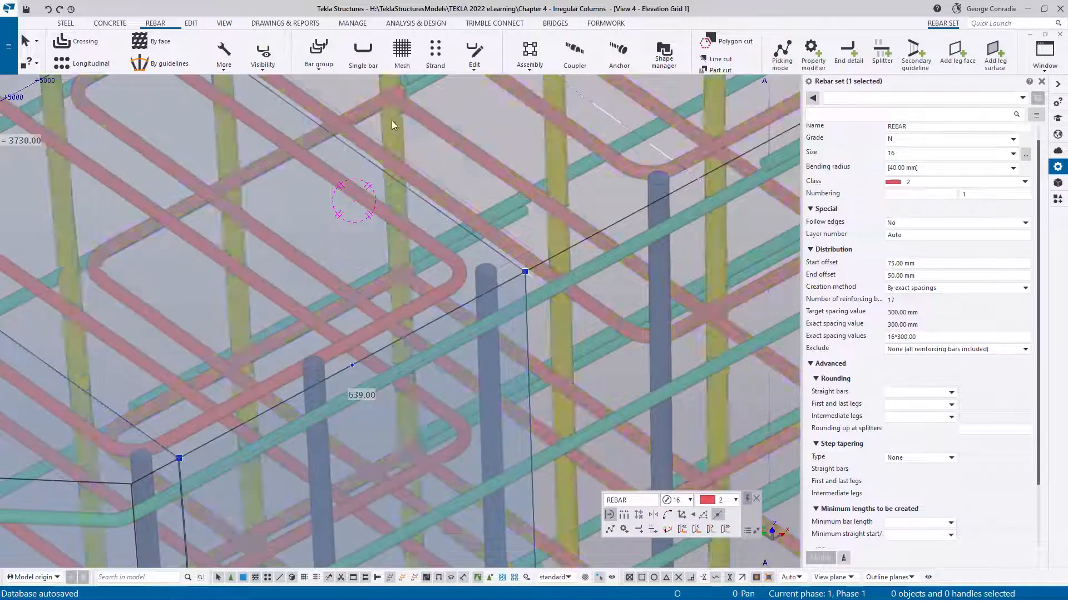
- Inspect the attributes of the inner set's leg faces, ending with the narrow face on the column's long side
{"action": "left_click", "coordinate": [416, 237]}
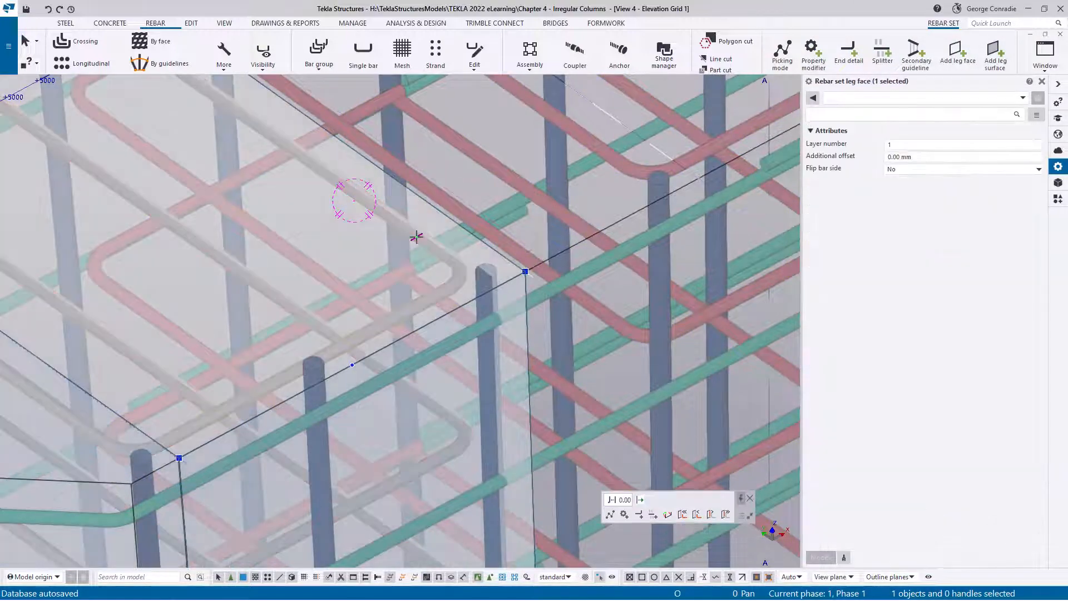
{"action": "scroll", "coordinate": [416, 238], "scroll_direction": "down", "scroll_amount": 1}
{"action": "middle_click_drag", "start_coordinate": [415, 346], "coordinate": [450, 253]}
{"action": "scroll", "coordinate": [448, 262], "scroll_direction": "down", "scroll_amount": 4}
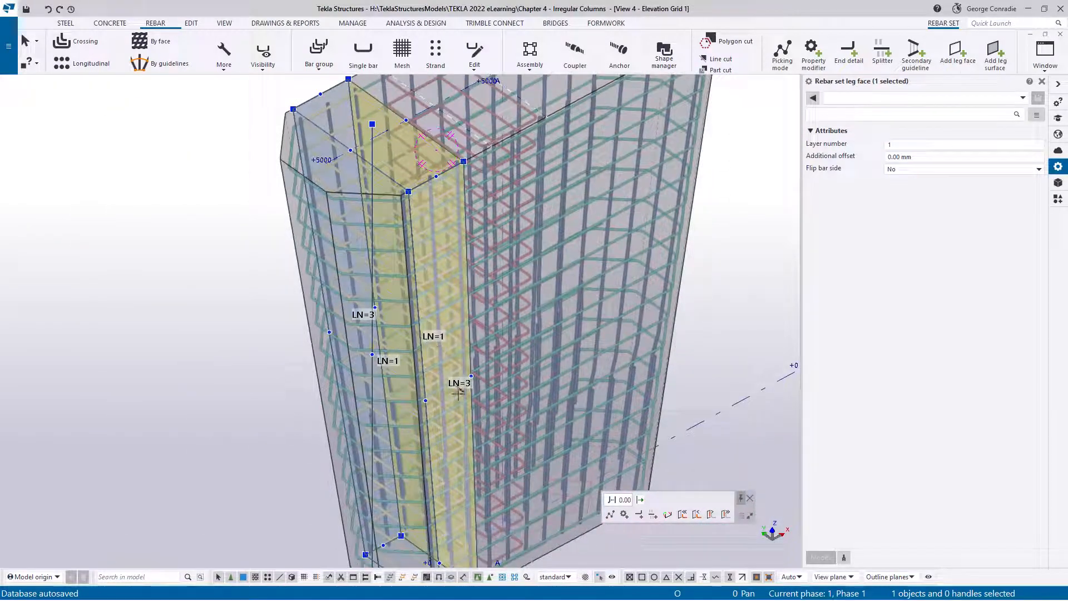
{"action": "scroll", "coordinate": [458, 392], "scroll_direction": "up", "scroll_amount": 4}
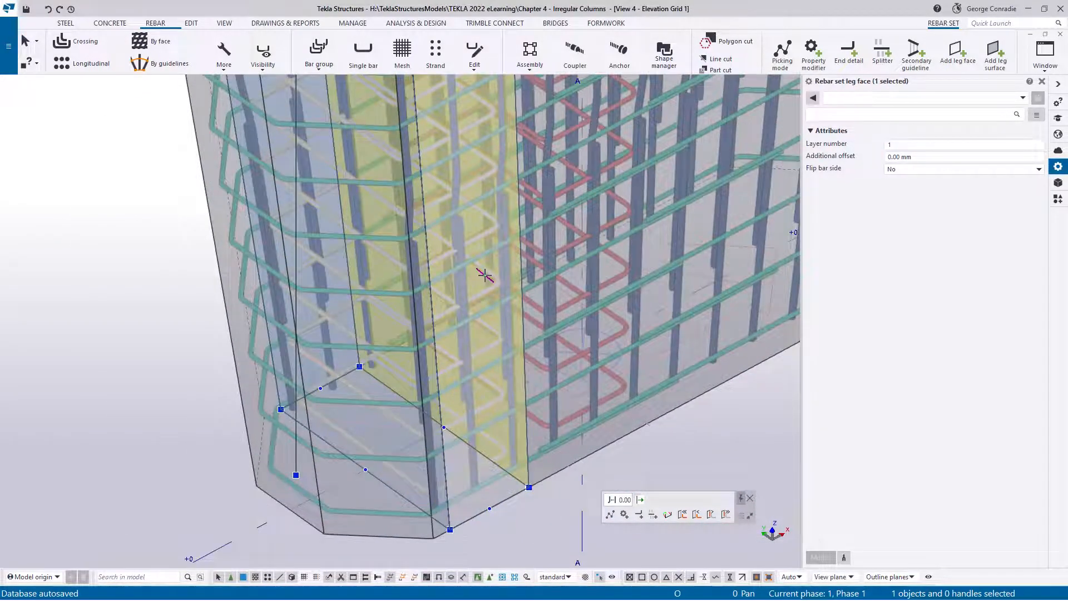
{"action": "left_click", "coordinate": [484, 274]}
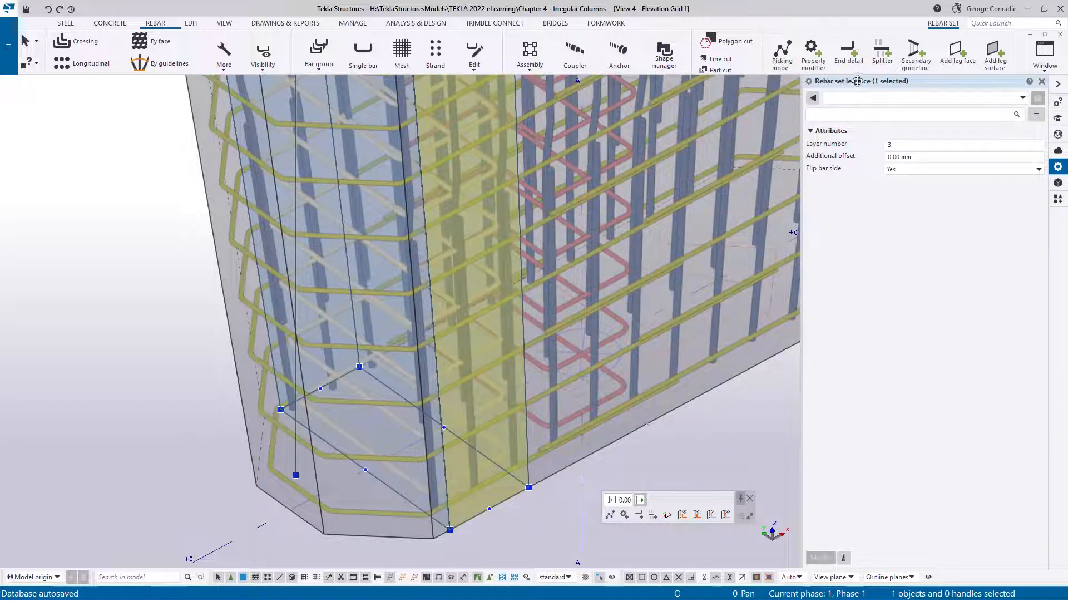
- Set the layer number of the highlighted short leg face along the column's long side to 1
{"action": "left_click", "coordinate": [894, 144]}
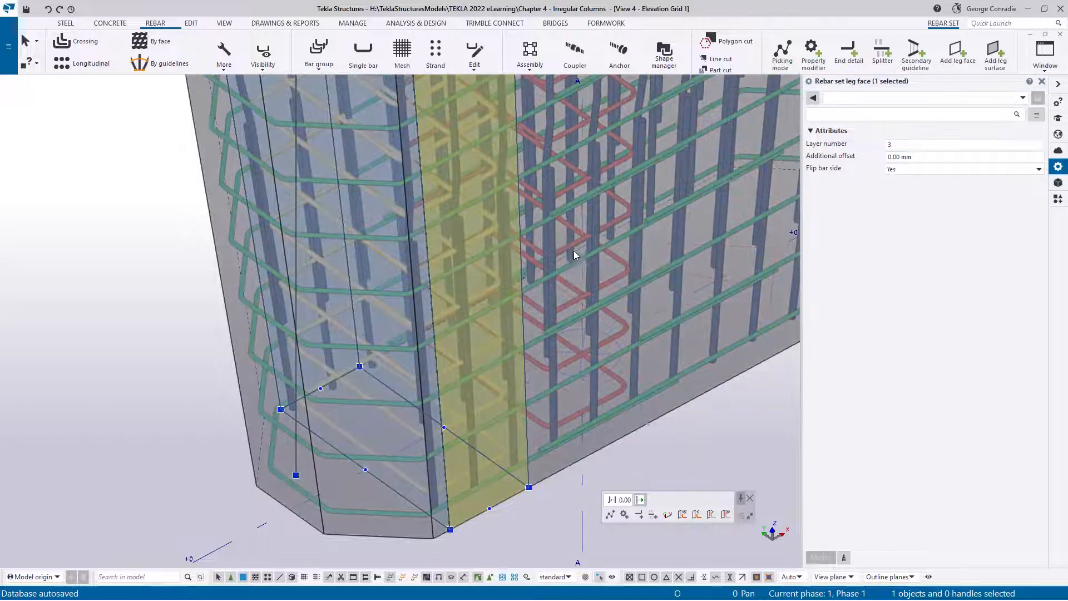
{"action": "middle_click_drag", "start_coordinate": [576, 255], "coordinate": [552, 390]}
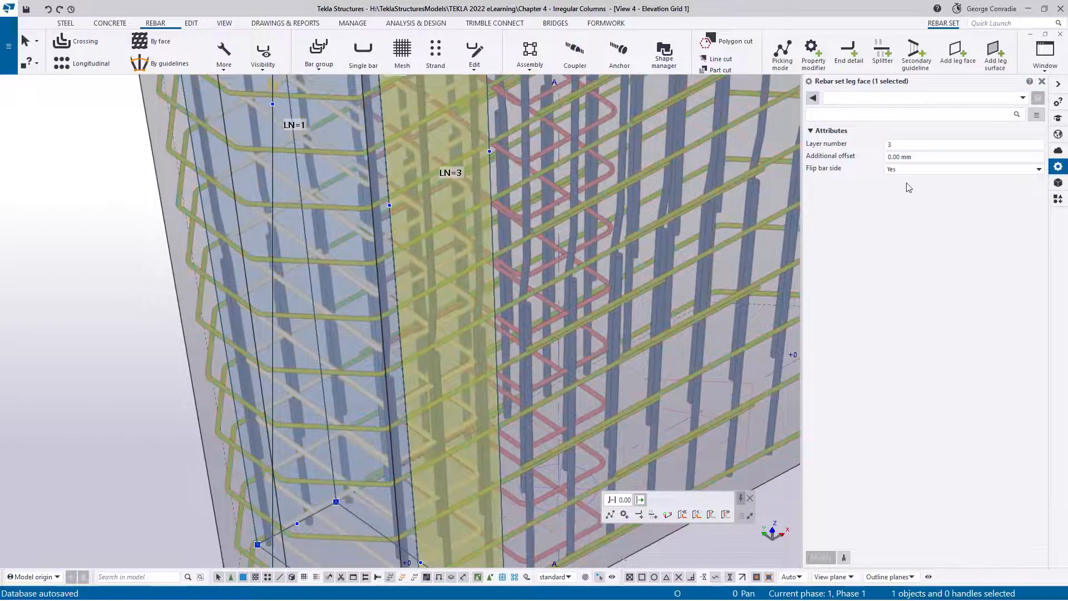
{"action": "left_click", "coordinate": [902, 144]}
{"action": "key", "text": "BackSpace"}
{"action": "type", "text": "1"}
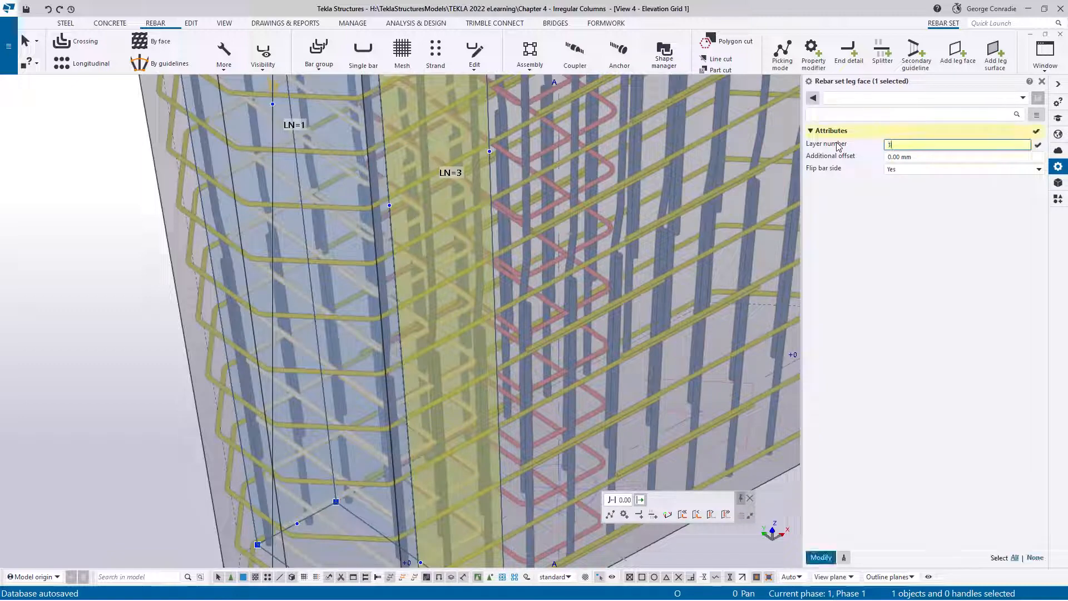
{"action": "key", "text": "Return"}
{"action": "scroll", "coordinate": [513, 385], "scroll_direction": "up", "scroll_amount": 6}
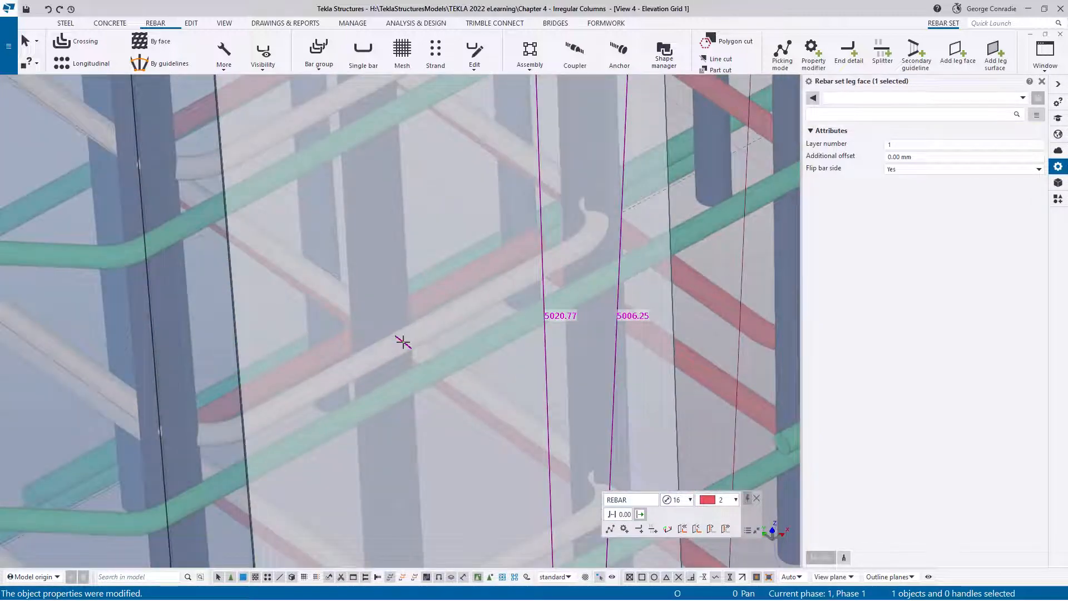
{"action": "scroll", "coordinate": [391, 342], "scroll_direction": "down", "scroll_amount": 6}
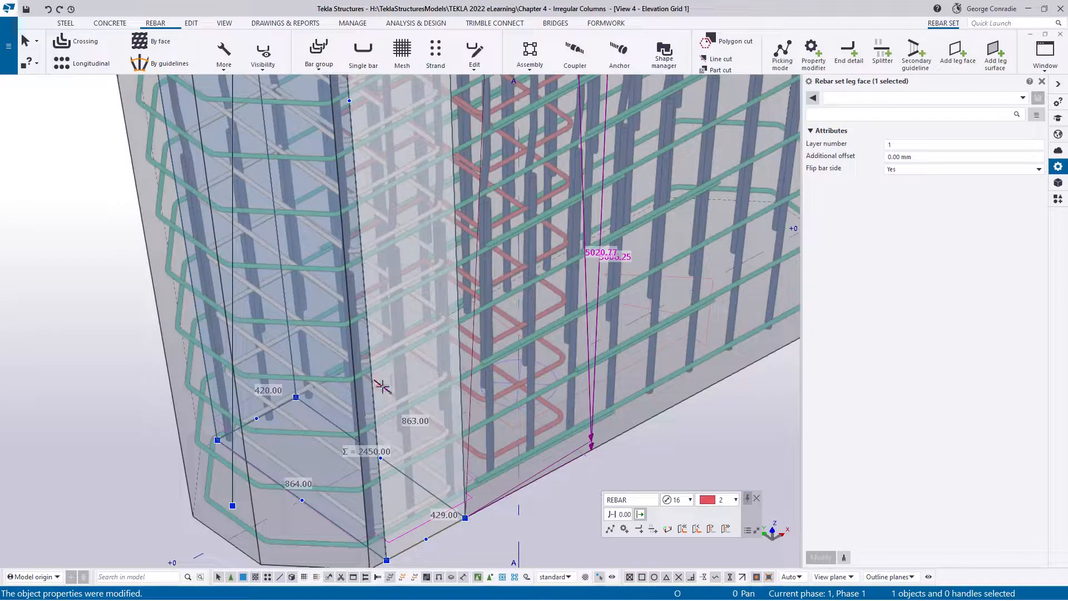
- Set the layer number of the matching short leg face on the column's opposite long side to 1
{"action": "middle_click_drag", "start_coordinate": [380, 391], "coordinate": [446, 437], "text": "ctrl"}
{"action": "left_click", "coordinate": [448, 401]}
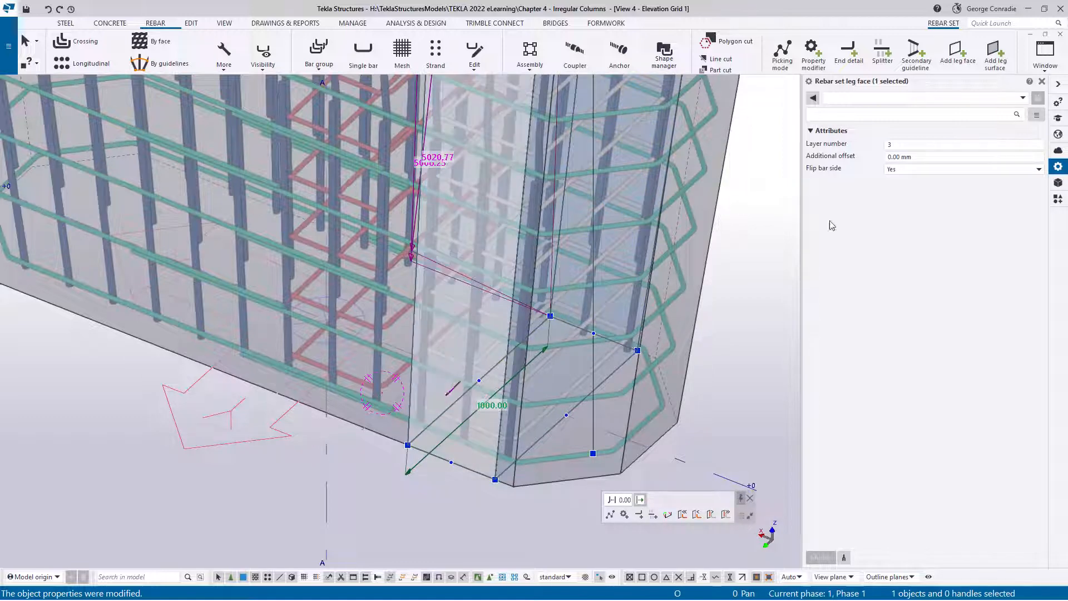
{"action": "left_click", "coordinate": [909, 146]}
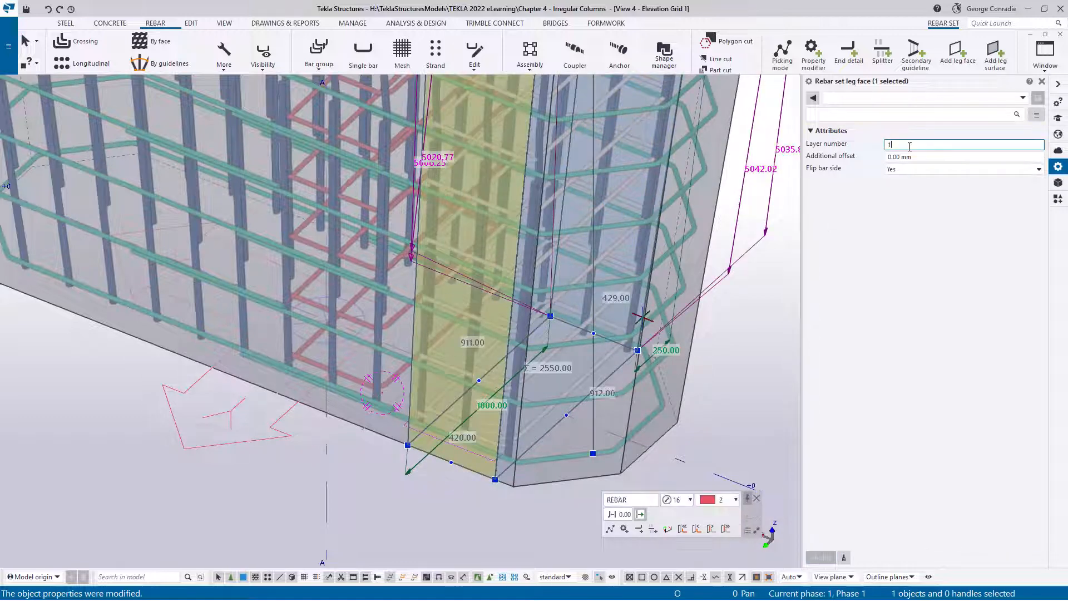
{"action": "type", "text": "1"}
{"action": "key", "text": "Return"}
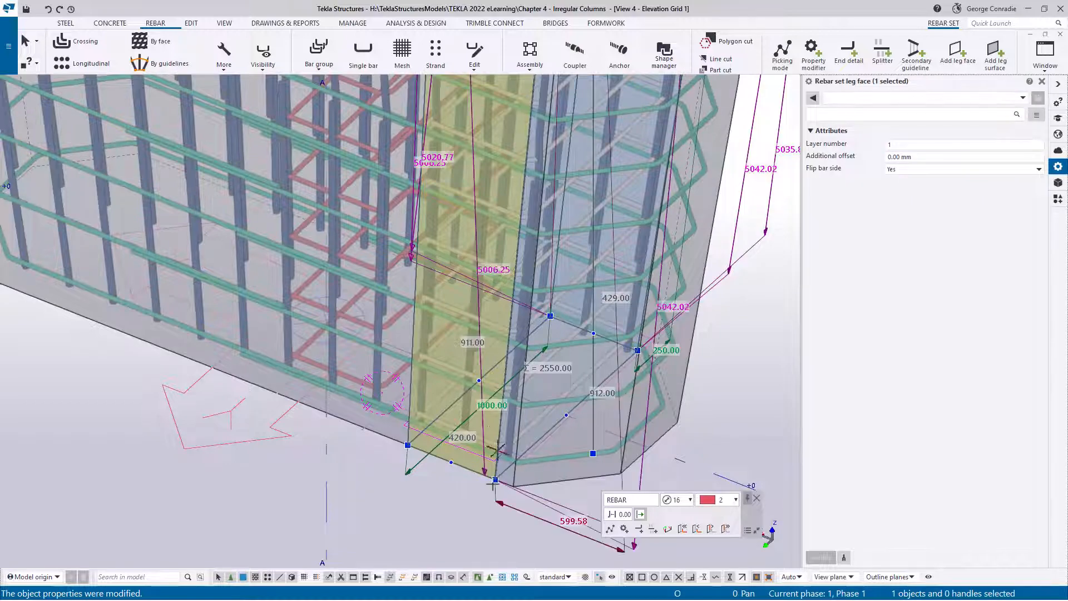
{"action": "left_click", "coordinate": [495, 526]}
- Examine the end stirrups at the column's top against the vertical bars, including the layer number of their outer transverse leg face
{"action": "middle_click_drag", "start_coordinate": [522, 490], "coordinate": [453, 563]}
{"action": "scroll", "coordinate": [455, 545], "scroll_direction": "down", "scroll_amount": 3}
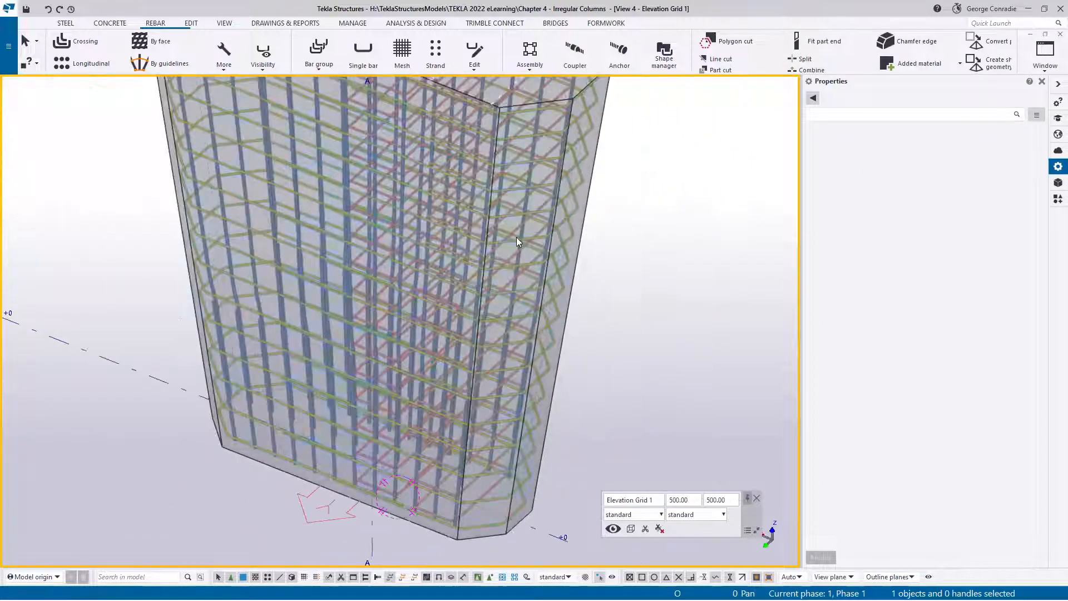
{"action": "middle_click_drag", "start_coordinate": [516, 236], "coordinate": [465, 485]}
{"action": "scroll", "coordinate": [477, 290], "scroll_direction": "up", "scroll_amount": 5}
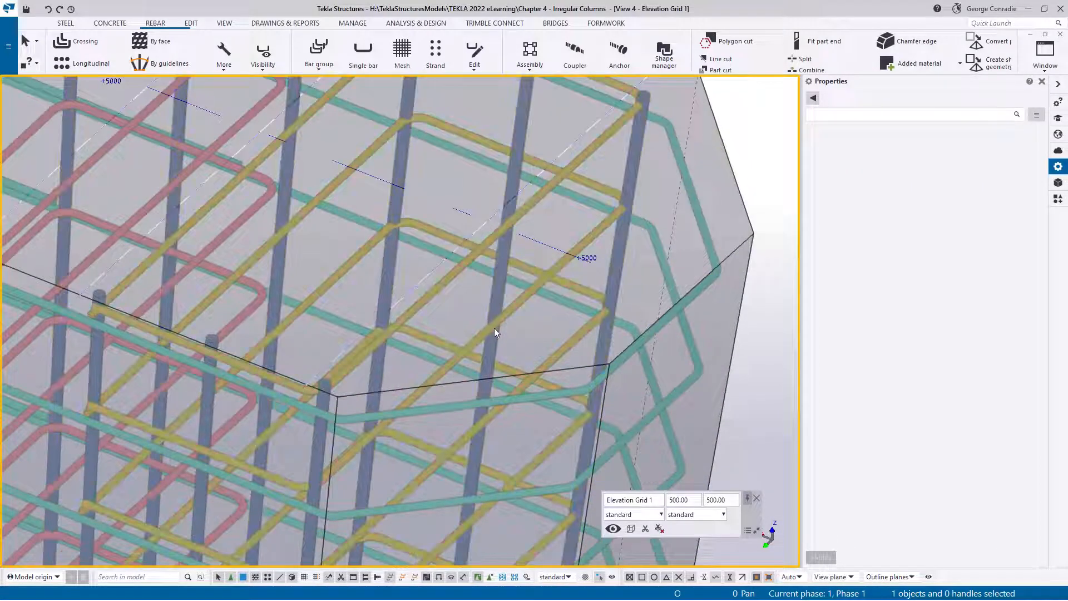
{"action": "left_click", "coordinate": [493, 329]}
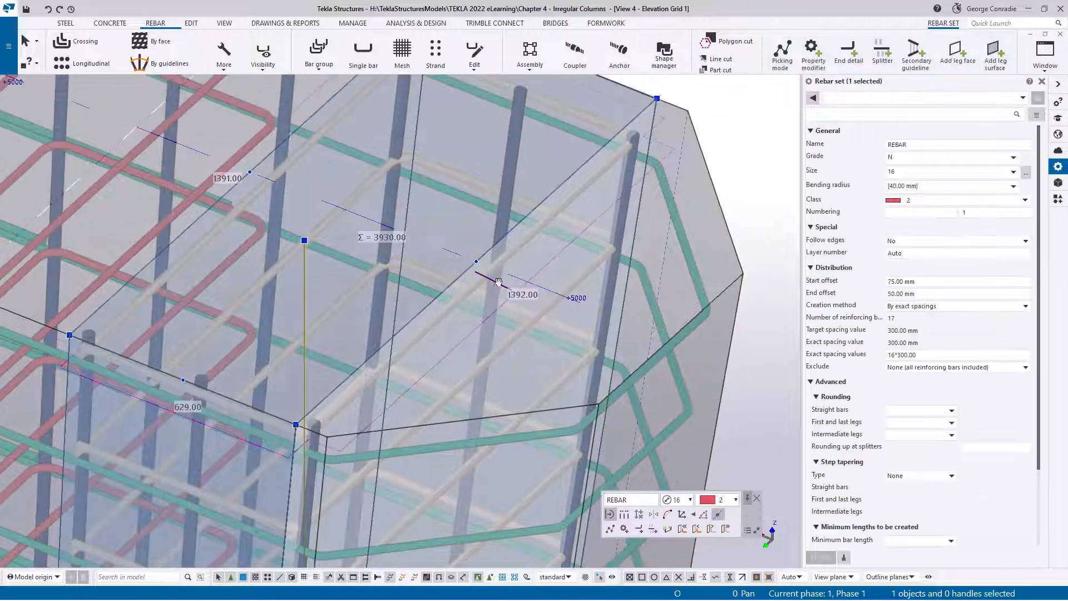
{"action": "mouse_move", "coordinate": [495, 280]}
{"action": "middle_mouse_down", "text": "ctrl"}
{"action": "mouse_move", "coordinate": [519, 280]}
{"action": "mouse_move", "coordinate": [525, 296]}
{"action": "middle_mouse_up", "text": "ctrl"}
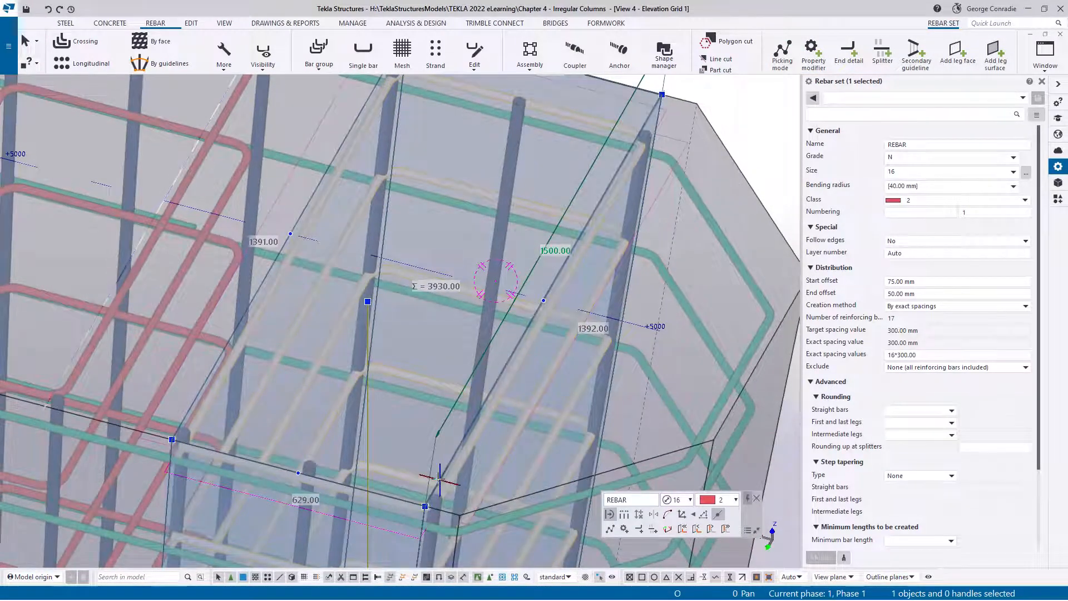
{"action": "middle_click_drag", "start_coordinate": [495, 429], "coordinate": [401, 414]}
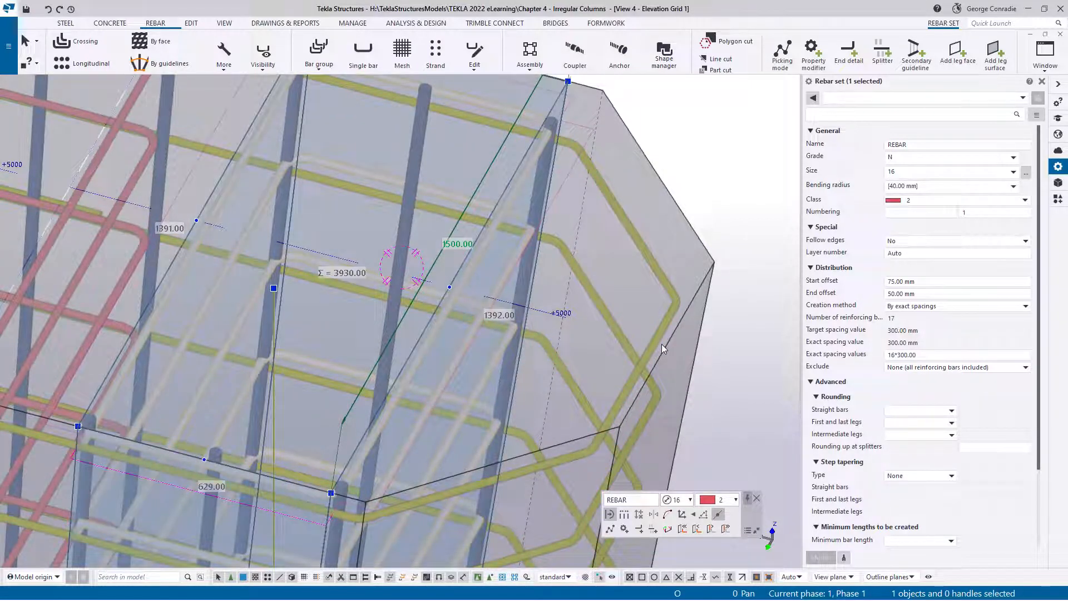
{"action": "left_click", "coordinate": [484, 275]}
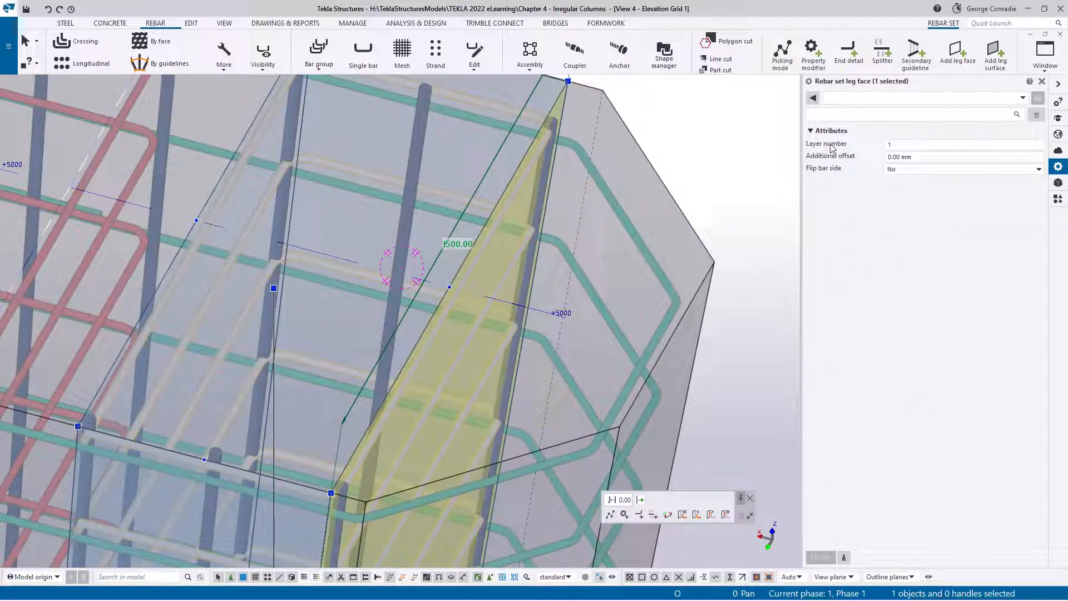
{"action": "left_click", "coordinate": [890, 145]}
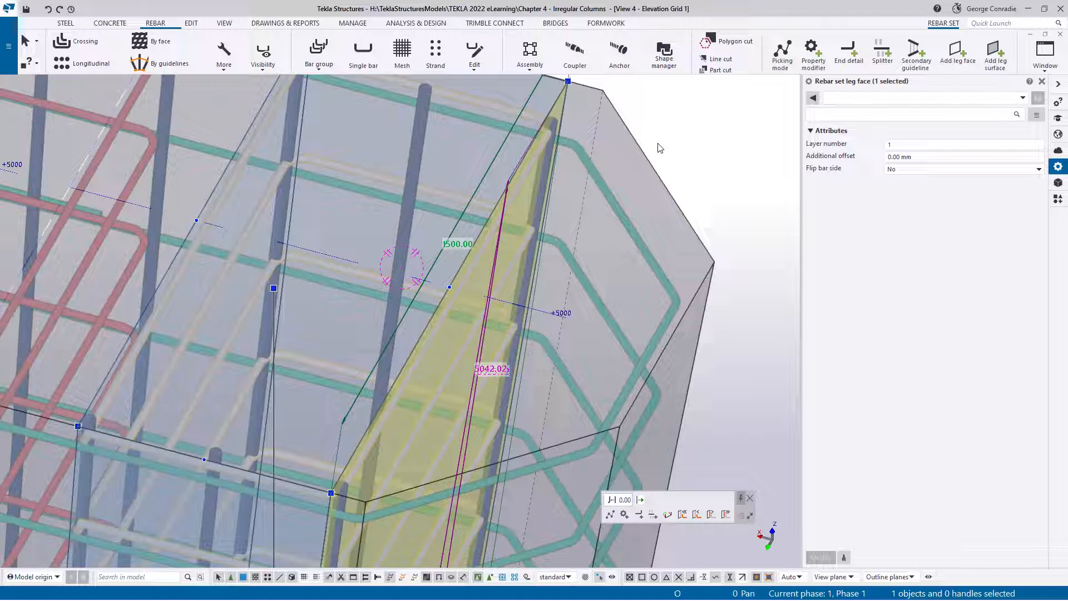
{"action": "left_click", "coordinate": [685, 157]}
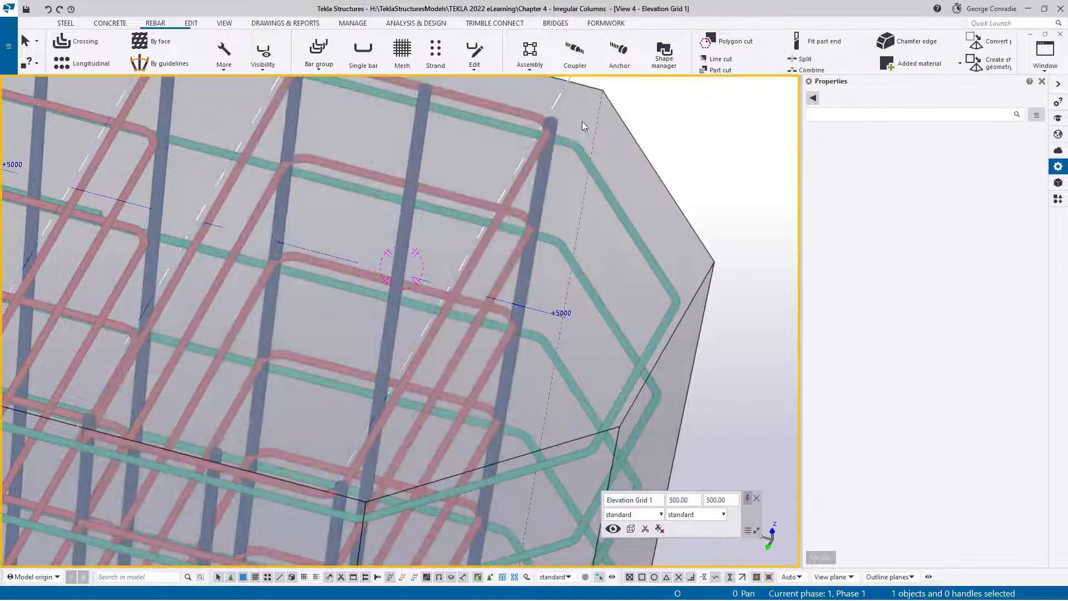
- Look up the actual diameter of the vertical N24 main bars in the rebar catalogue, leaving the size selection as it is
{"action": "left_click", "coordinate": [555, 126]}
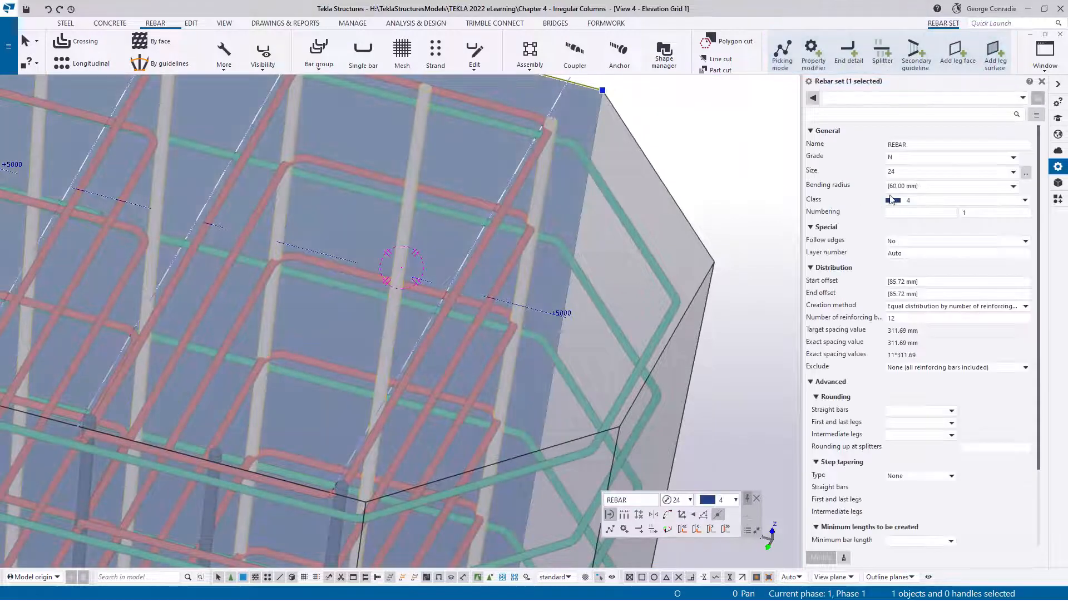
{"action": "left_click", "coordinate": [1026, 174]}
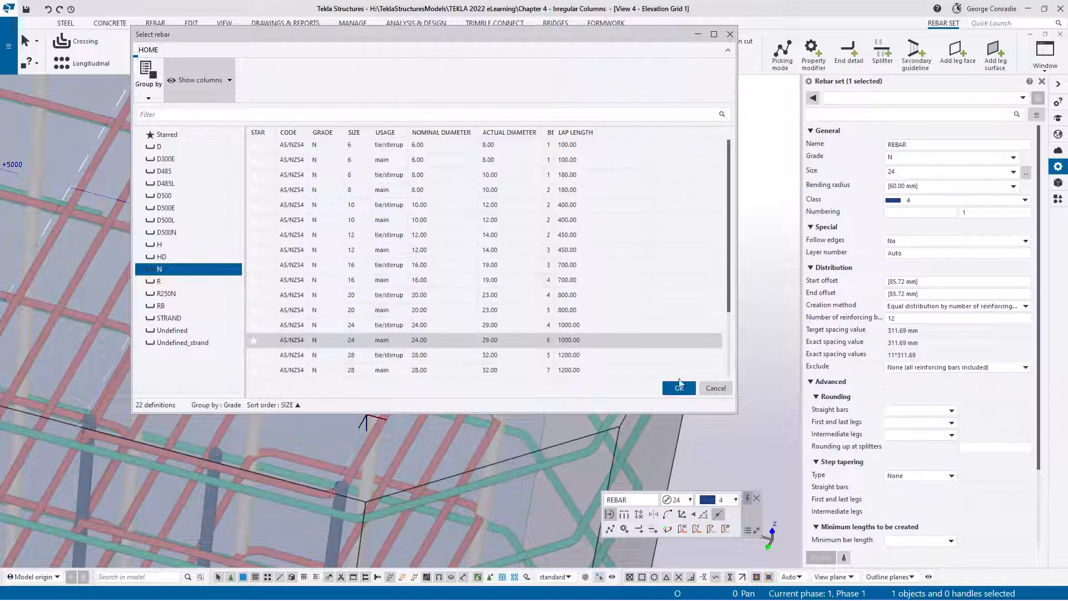
{"action": "left_click", "coordinate": [716, 388]}
{"action": "right_click", "coordinate": [743, 342]}
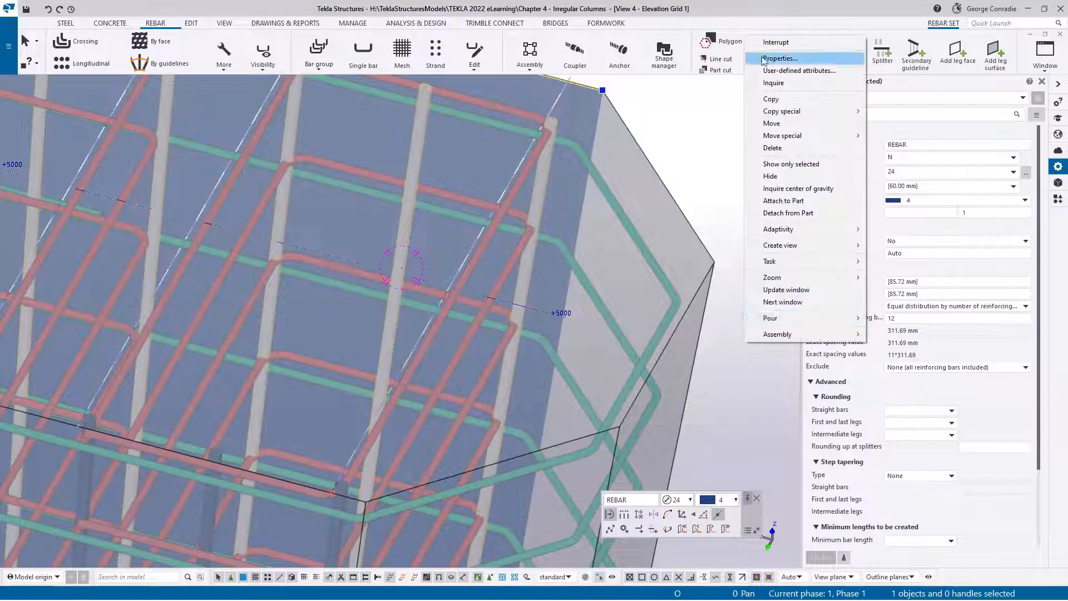
{"action": "left_click", "coordinate": [778, 43]}
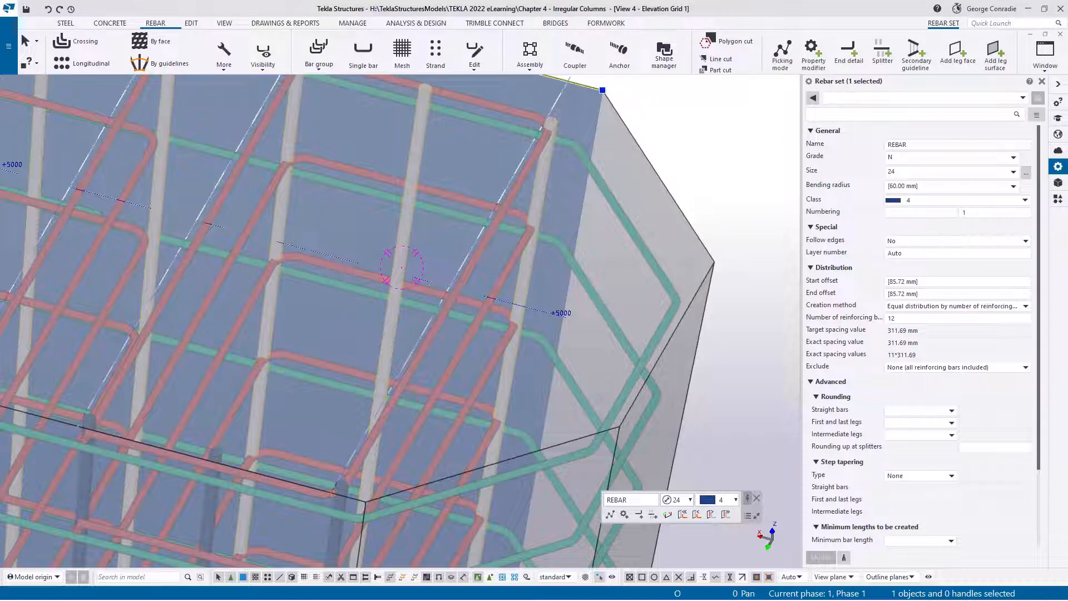
- Switch to Calculator, halve the 29 mm bar diameter, add 19, and minimize the calculator
{"action": "left_click_drag", "start_coordinate": [1067, 46], "coordinate": [772, 83]}
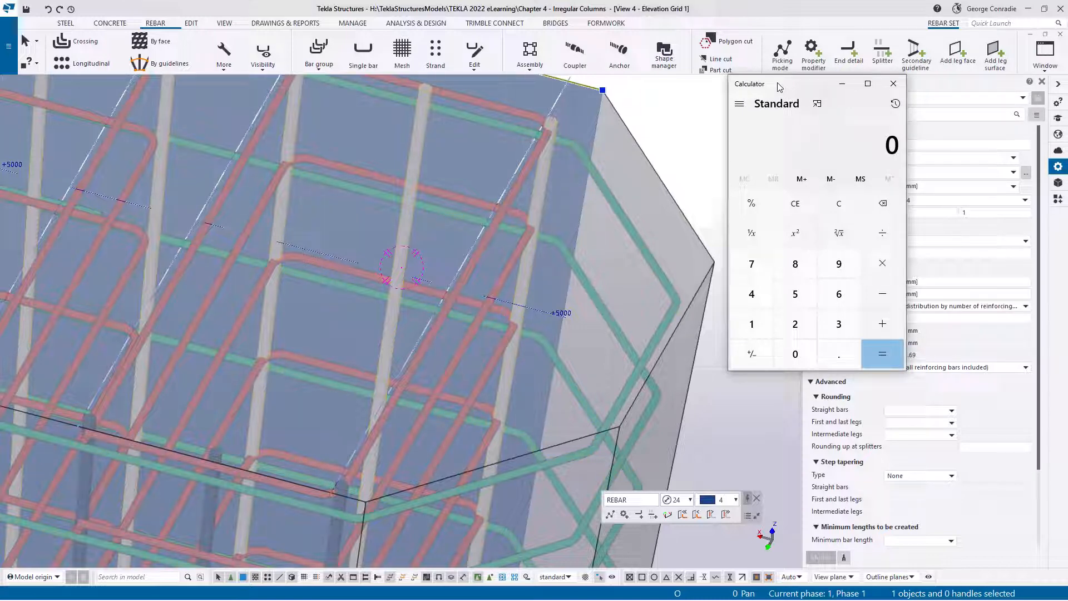
{"action": "type", "text": "29"}
{"action": "key", "text": "slash"}
{"action": "key", "text": "2"}
{"action": "key", "text": "Return"}
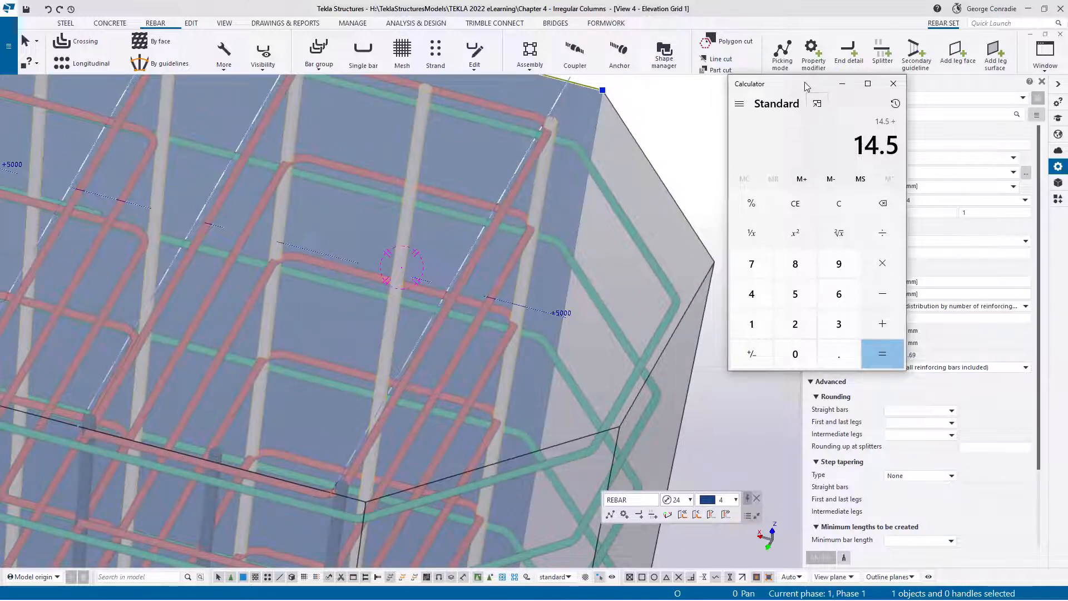
{"action": "type", "text": "19"}
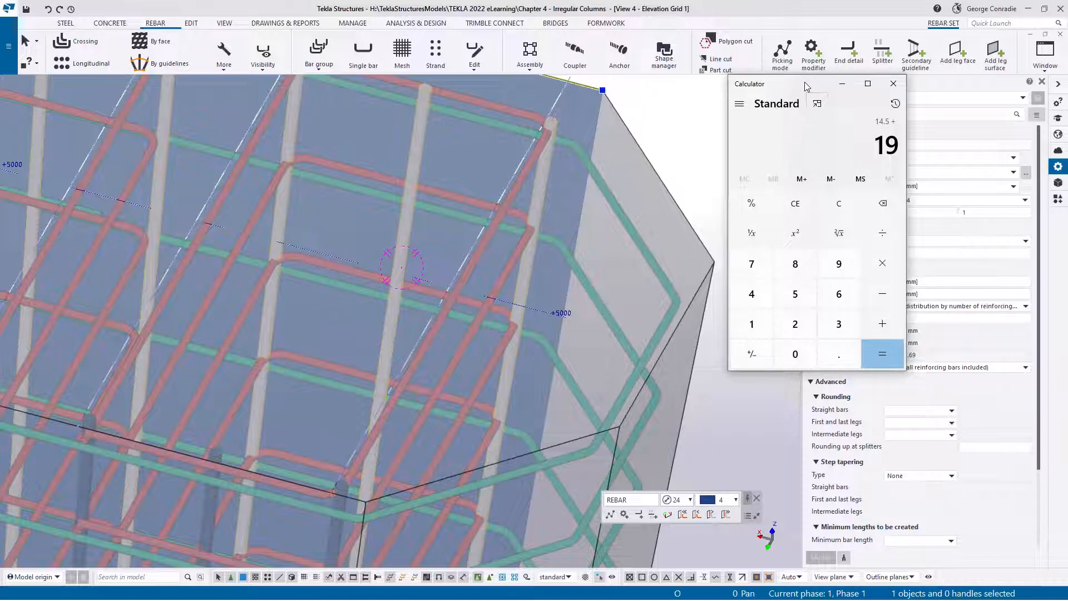
{"action": "key", "text": "Return"}
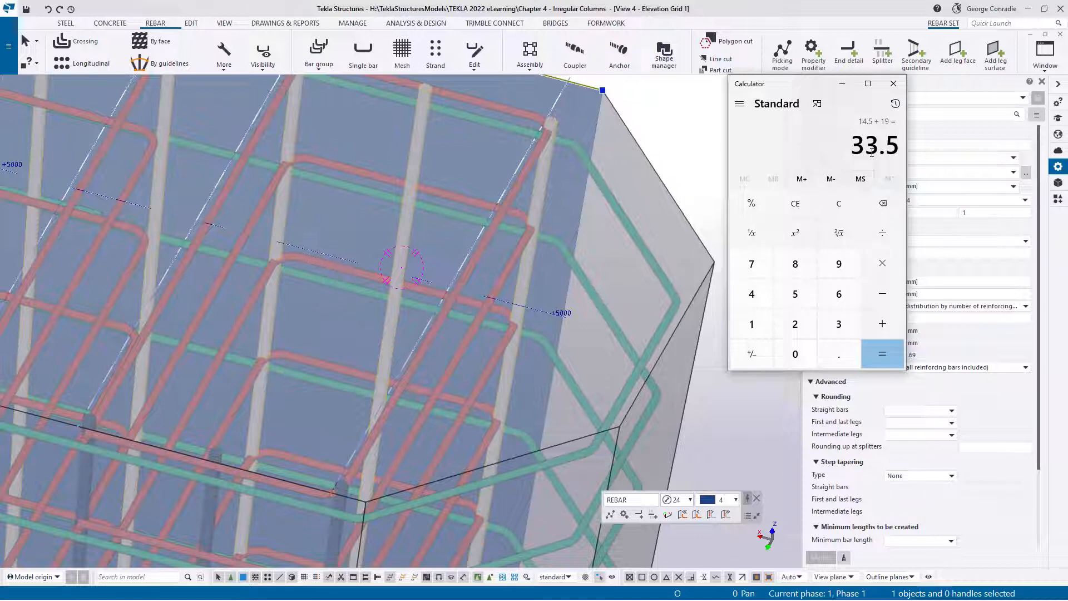
{"action": "left_click", "coordinate": [842, 84]}
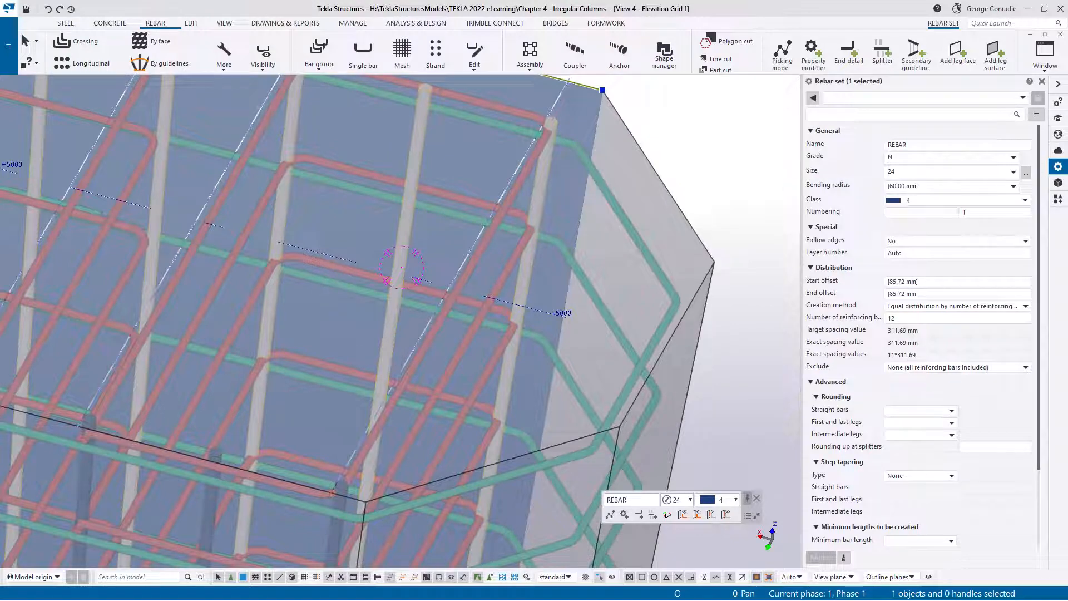
- Set the additional offset of the end stirrups' outer transverse leg face to 35 mm
{"action": "left_click", "coordinate": [515, 175]}
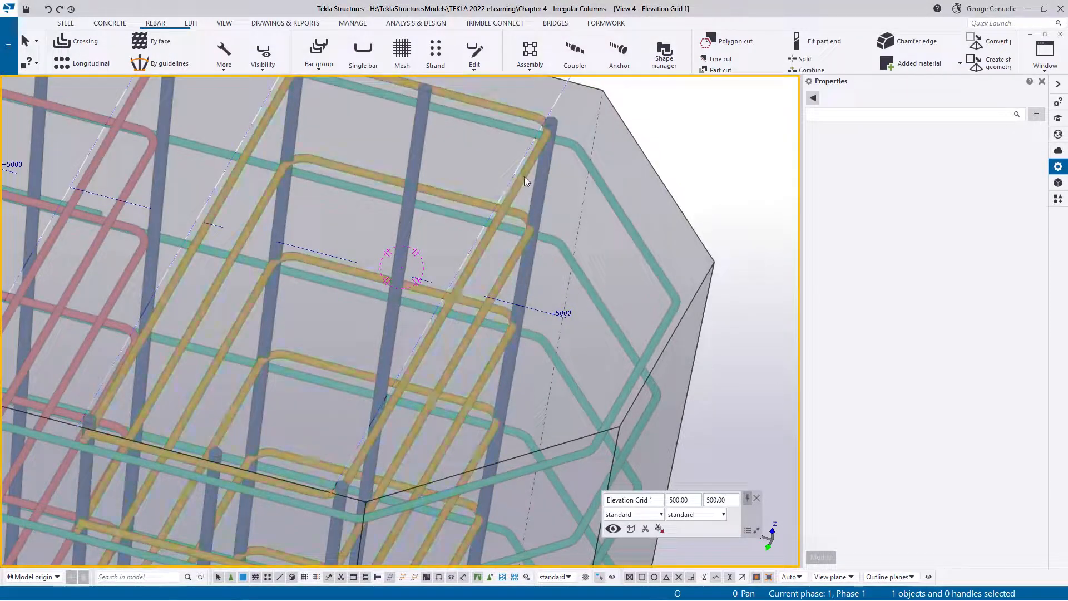
{"action": "left_click", "coordinate": [524, 175]}
{"action": "left_click", "coordinate": [509, 232]}
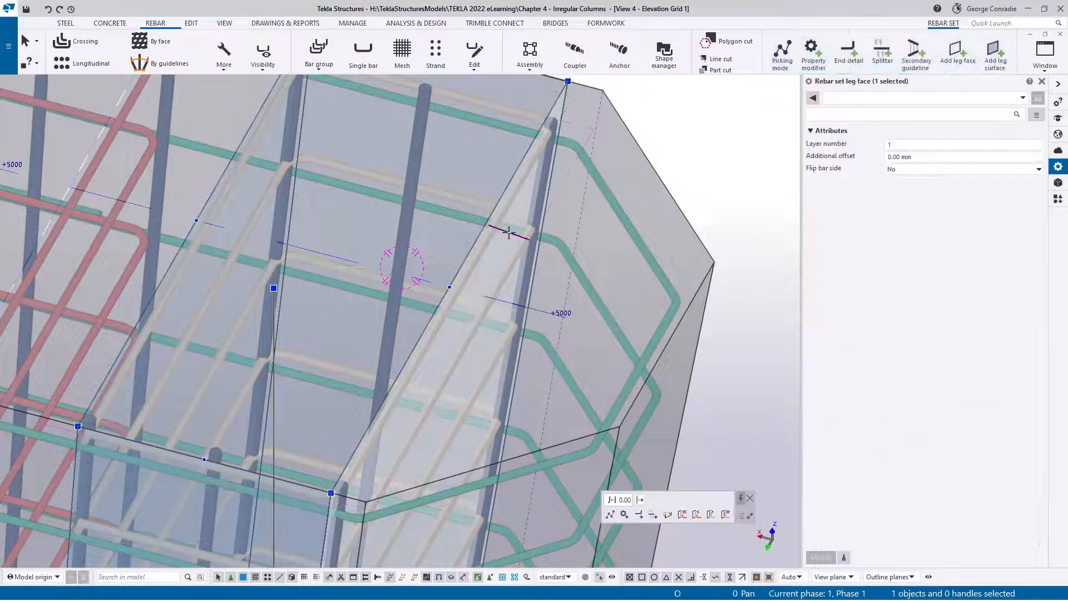
{"action": "left_click", "coordinate": [912, 156]}
{"action": "left_click_drag", "start_coordinate": [918, 157], "coordinate": [862, 159]}
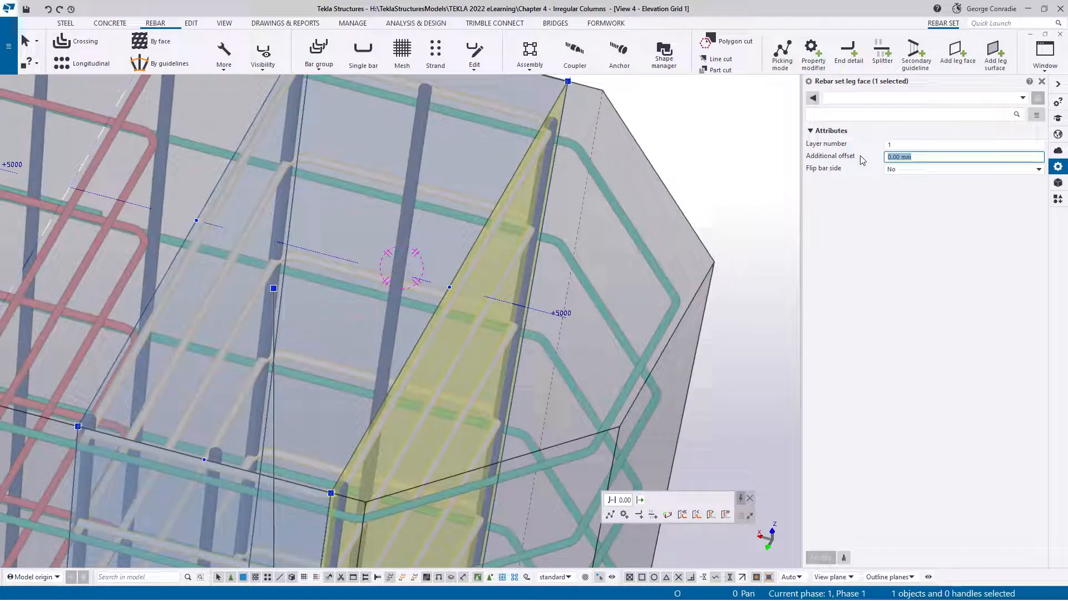
{"action": "type", "text": "35"}
{"action": "key", "text": "Return"}
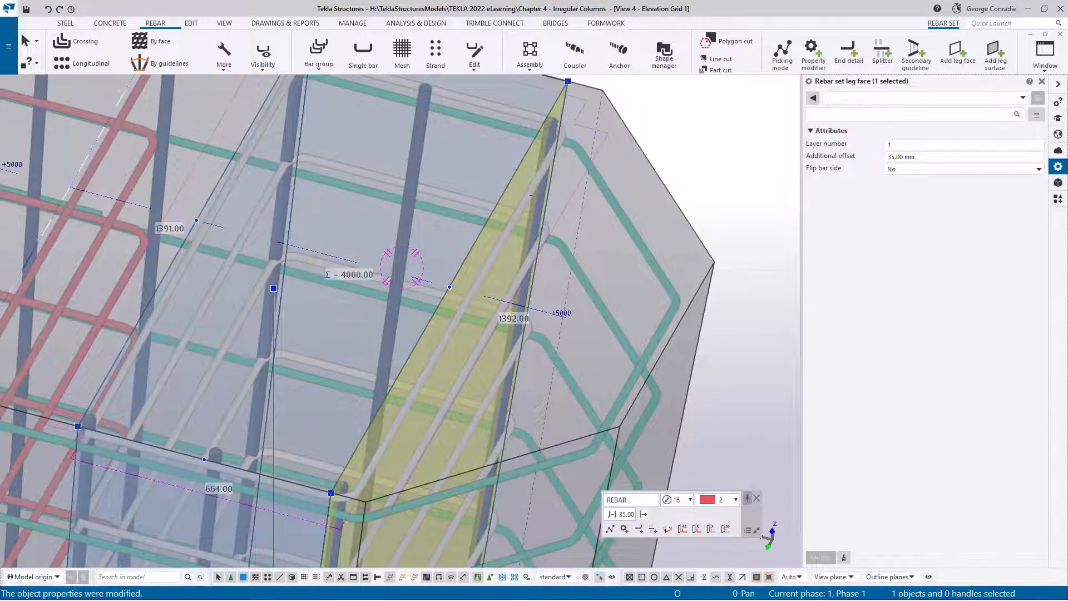
- Set the additional offset of the end stirrups' inner transverse leg face to 35 mm
{"action": "middle_click_drag", "start_coordinate": [633, 191], "coordinate": [448, 217], "text": "ctrl"}
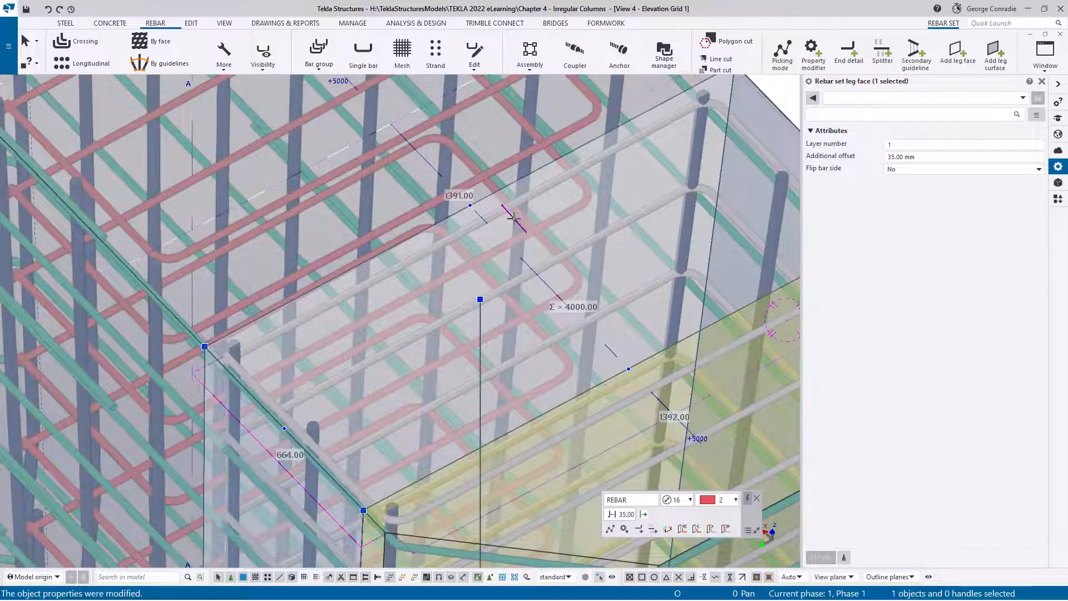
{"action": "left_click", "coordinate": [901, 157]}
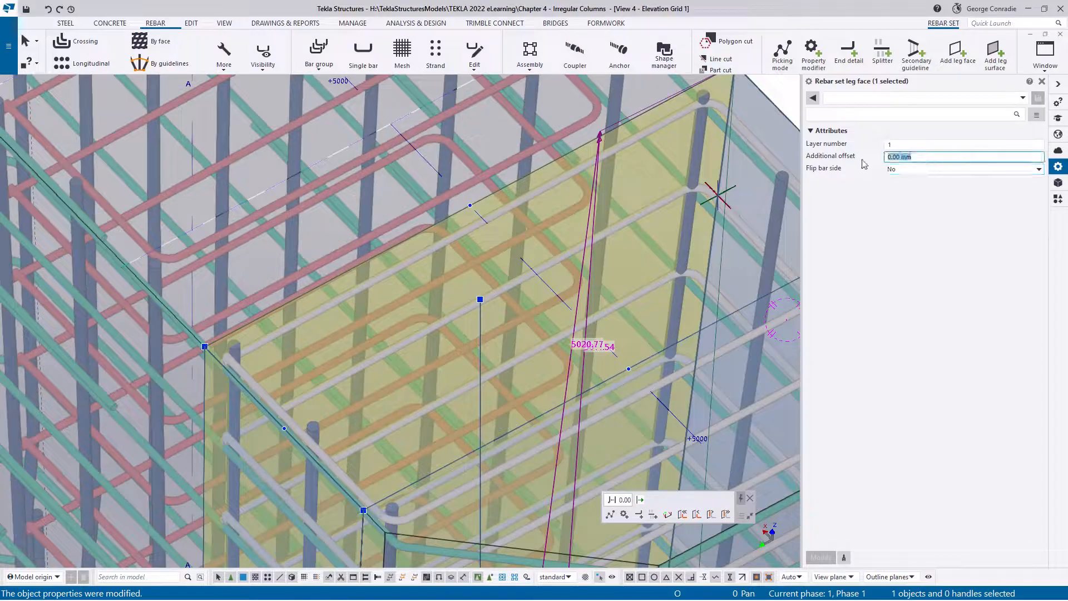
{"action": "type", "text": "35"}
{"action": "key", "text": "Return"}
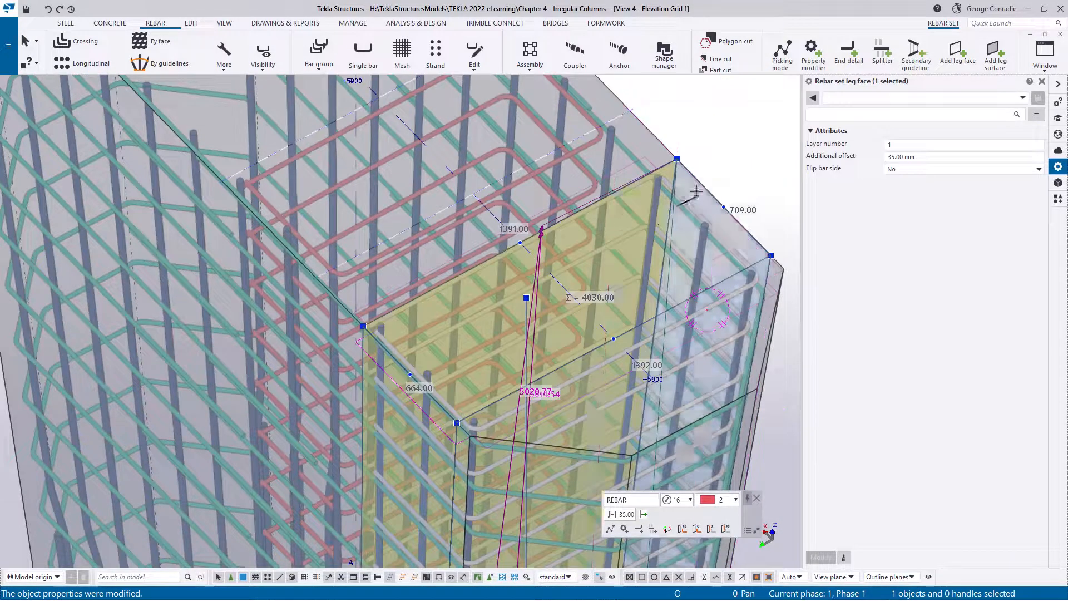
- Switch to the Plan +0 view and inspect how the end stirrups sit around the vertical bars
{"action": "left_click", "coordinate": [723, 167]}
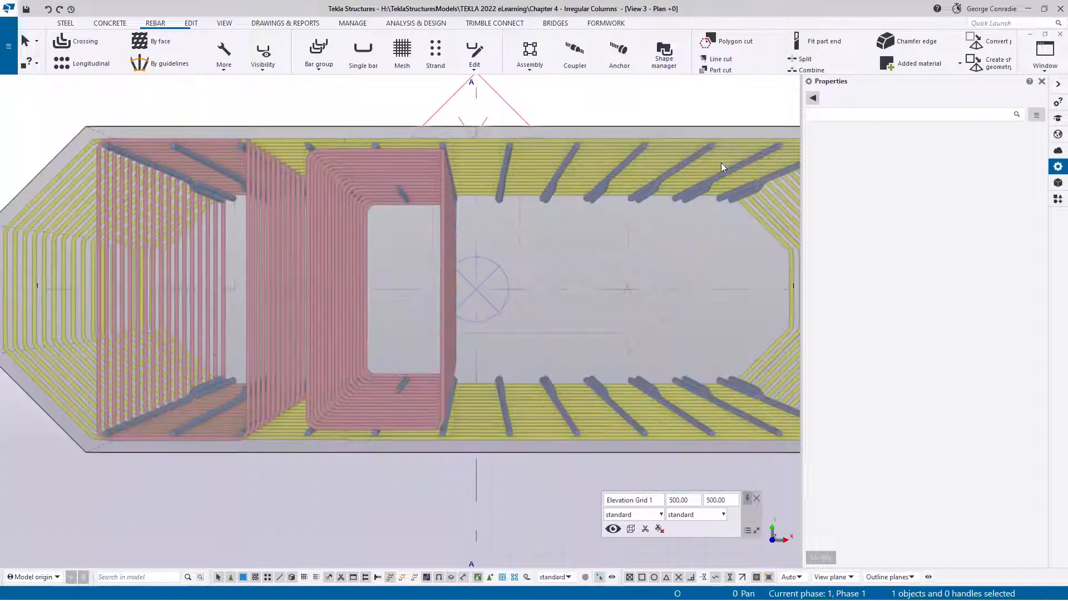
{"action": "middle_click_drag", "start_coordinate": [654, 268], "coordinate": [667, 268]}
{"action": "scroll", "coordinate": [259, 168], "scroll_direction": "up", "scroll_amount": 2}
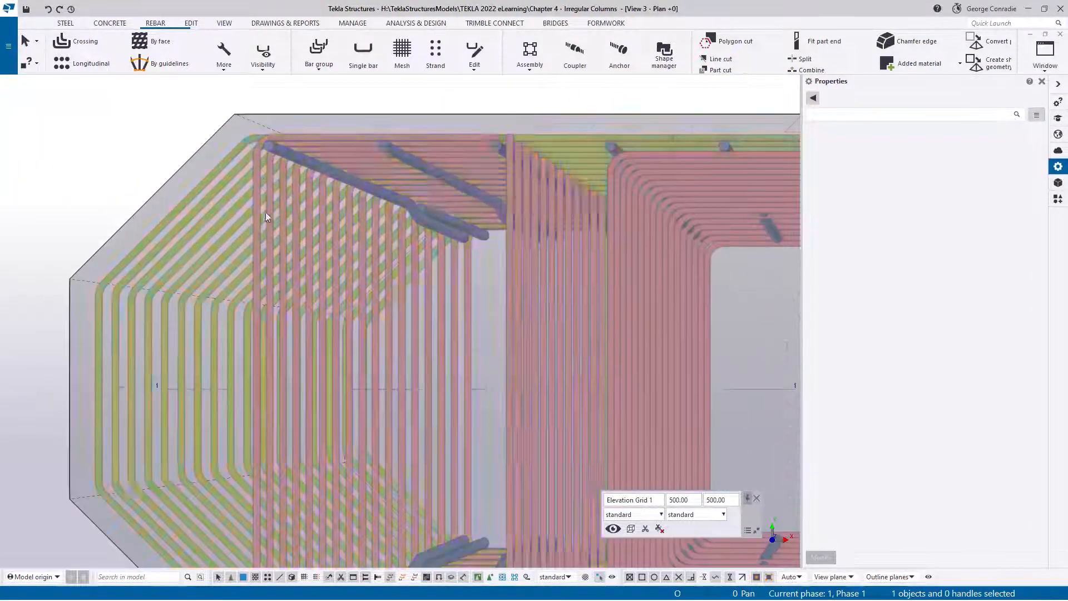
{"action": "middle_click_drag", "start_coordinate": [451, 343], "coordinate": [481, 195]}
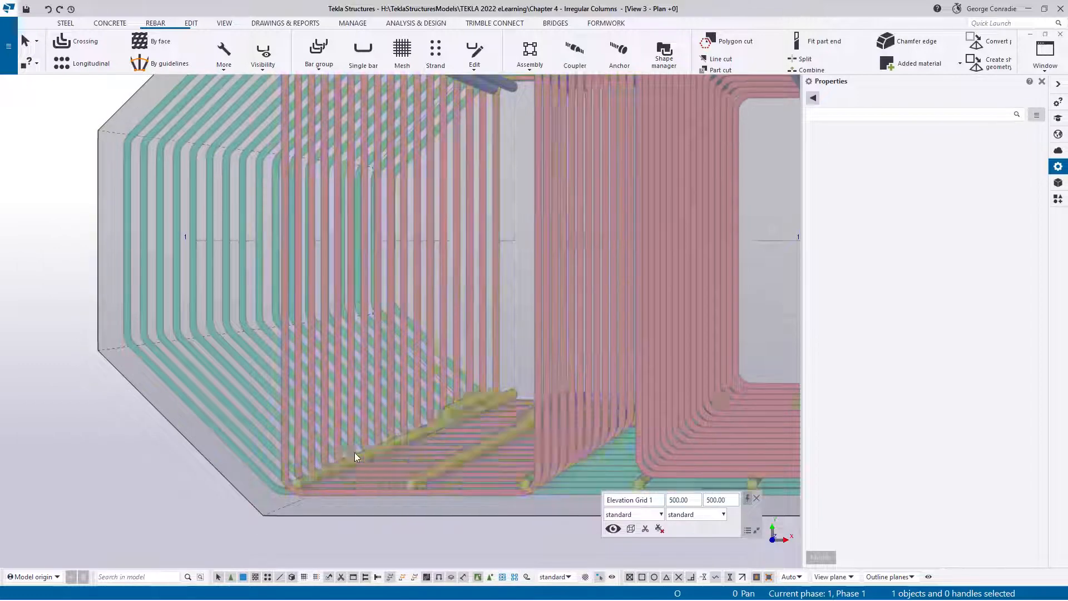
- Examine the stirrups in the Plan +0 view and switch back to the 3d-Rendered view of the column
{"action": "middle_click_drag", "start_coordinate": [391, 329], "coordinate": [345, 443]}
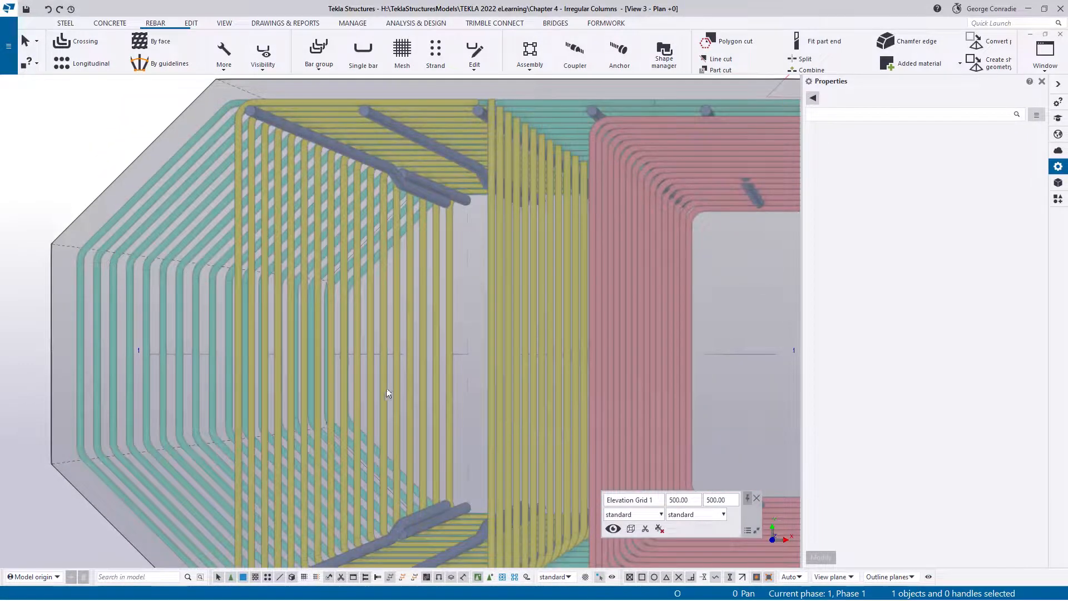
{"action": "scroll", "coordinate": [492, 278], "scroll_direction": "down", "scroll_amount": 1}
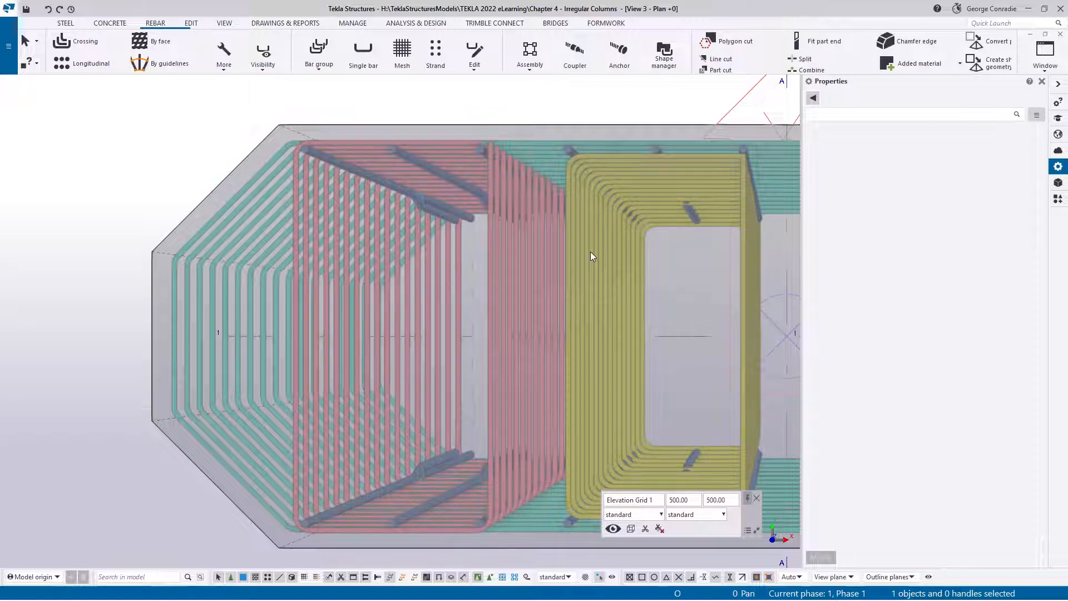
{"action": "key", "text": "ctrl+Tab"}
{"action": "key", "text": "ctrl+Tab"}
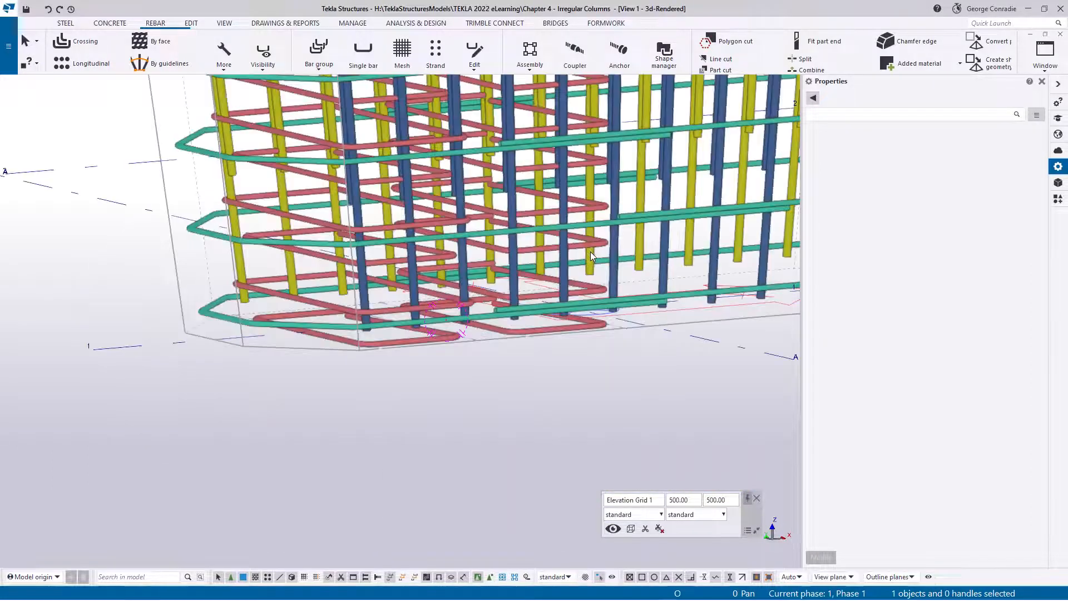
{"action": "key", "text": "ctrl+Tab"}
{"action": "key", "text": "ctrl+Tab"}
{"action": "key", "text": "ctrl+Tab"}
{"action": "key", "text": "ctrl+Tab"}
{"action": "key", "text": "ctrl+Tab"}
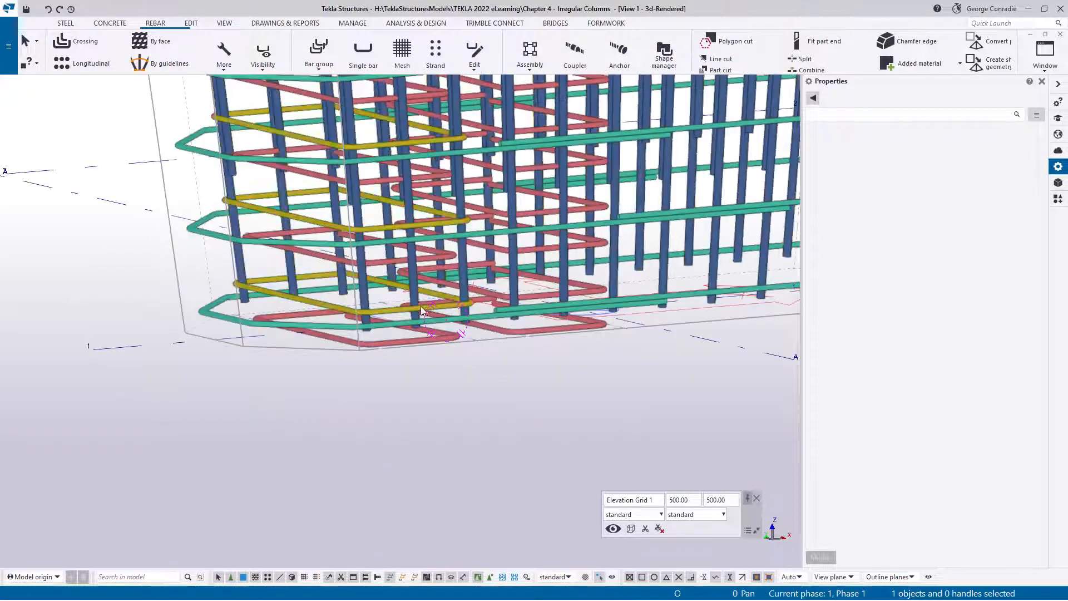
- Set the layer number to 1 for one longitudinal leg face of the inner stirrup set
{"action": "middle_click_drag", "start_coordinate": [420, 299], "coordinate": [366, 378]}
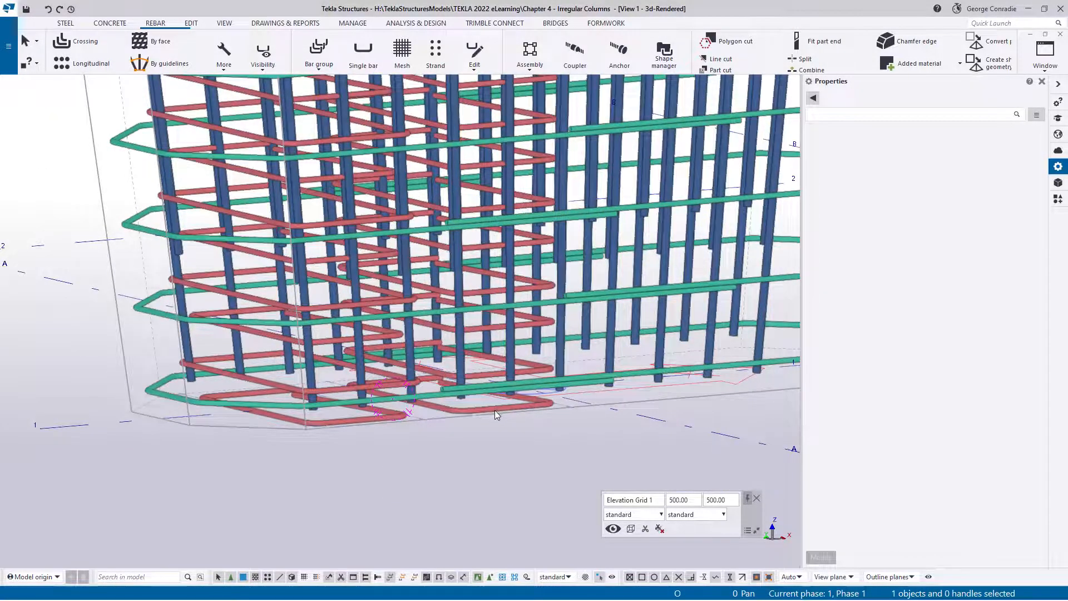
{"action": "middle_click_drag", "start_coordinate": [495, 410], "coordinate": [514, 400], "text": "ctrl"}
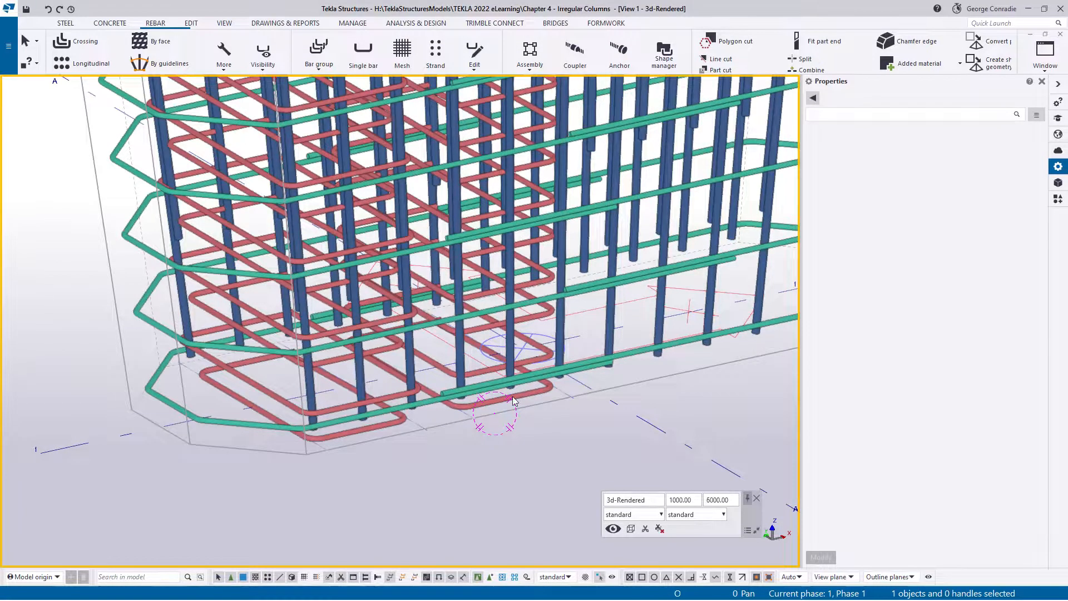
{"action": "right_click", "coordinate": [492, 467]}
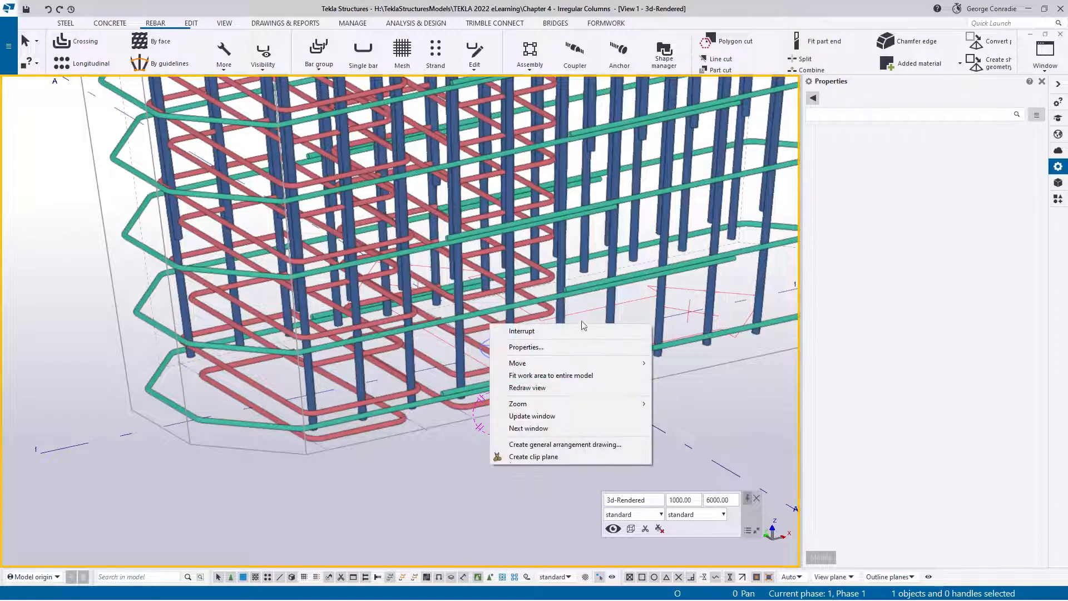
{"action": "left_click", "coordinate": [526, 331]}
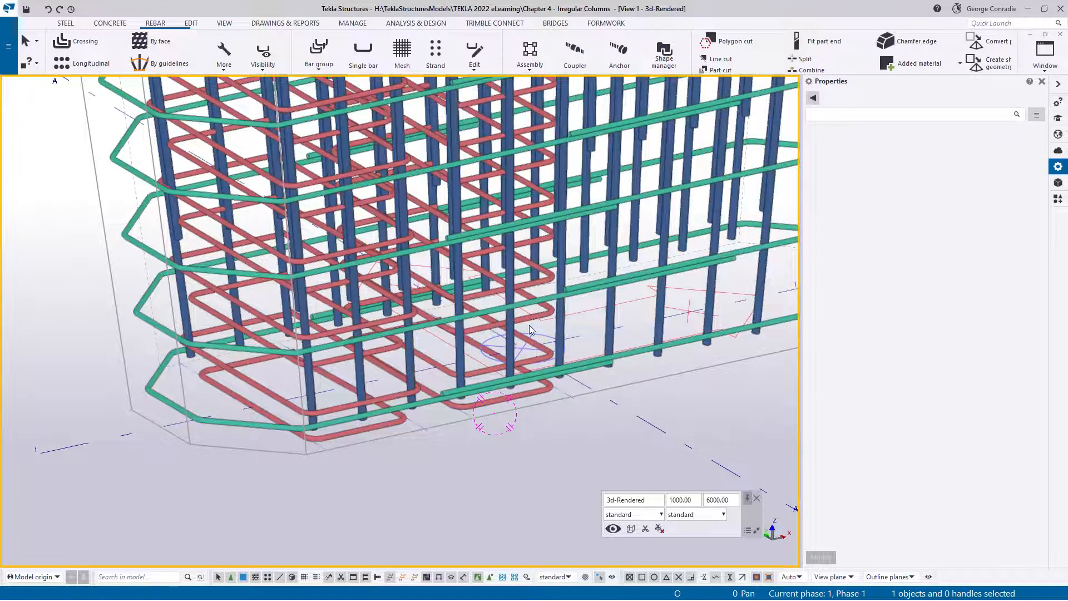
{"action": "scroll", "coordinate": [514, 323], "scroll_direction": "down", "scroll_amount": 5}
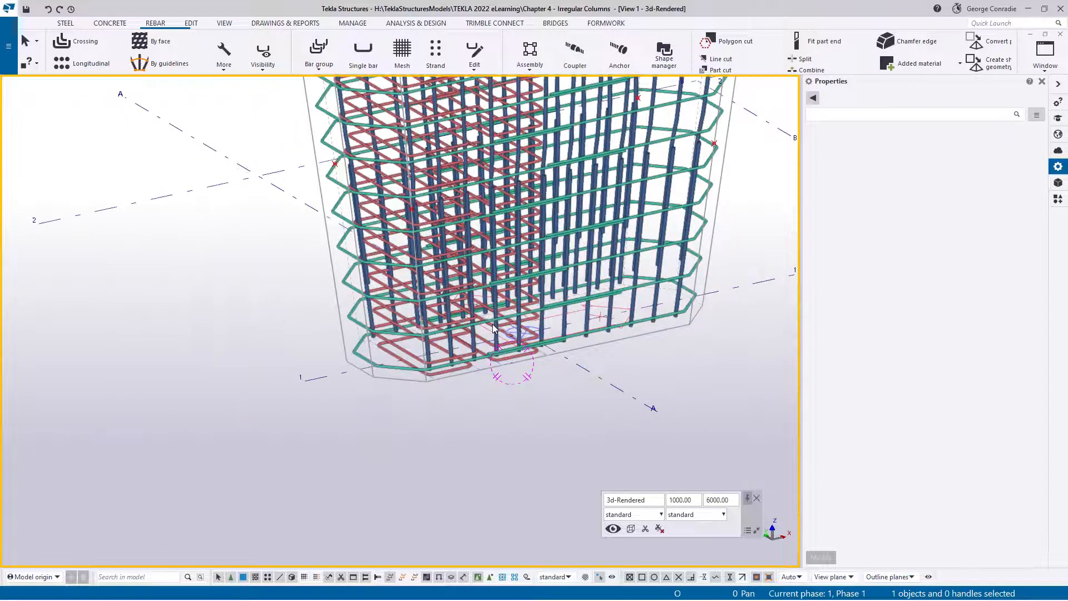
{"action": "middle_click_drag", "start_coordinate": [493, 323], "coordinate": [634, 387], "text": "ctrl"}
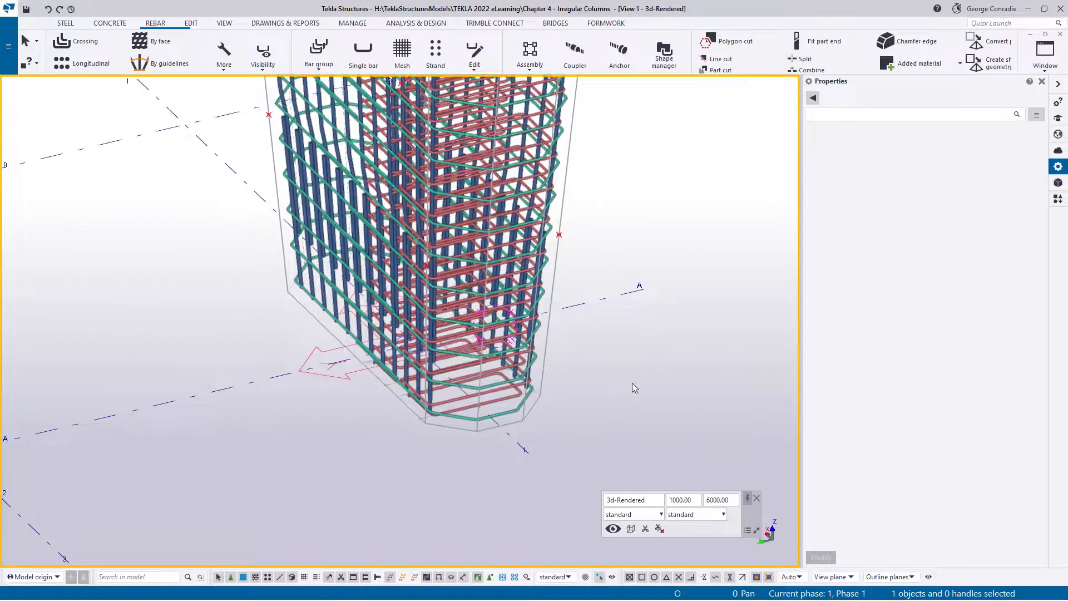
{"action": "scroll", "coordinate": [409, 401], "scroll_direction": "up", "scroll_amount": 6}
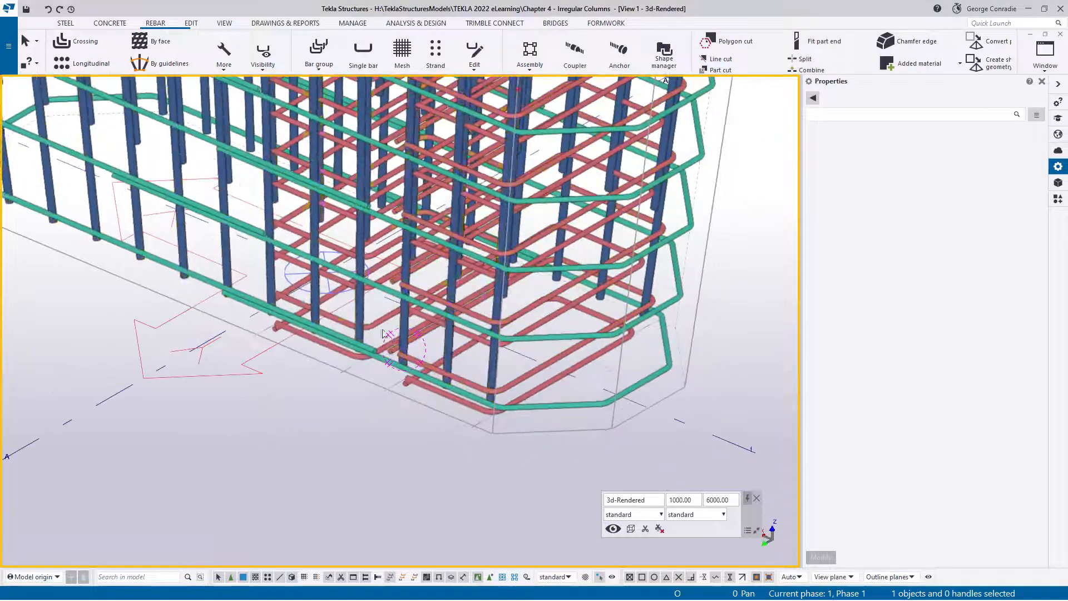
{"action": "left_click", "coordinate": [380, 338]}
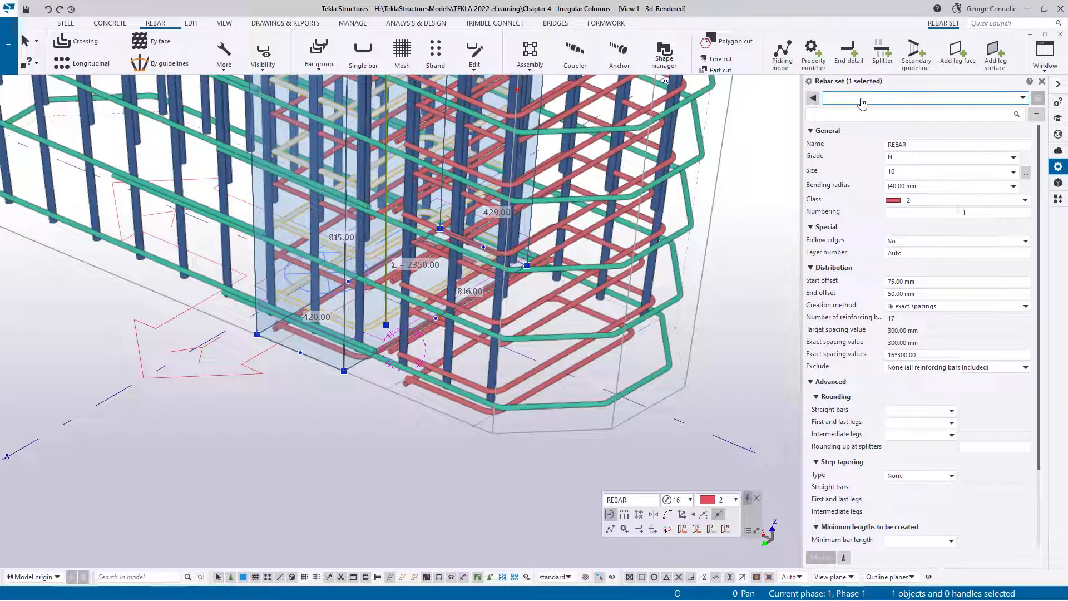
{"action": "left_click", "coordinate": [298, 281]}
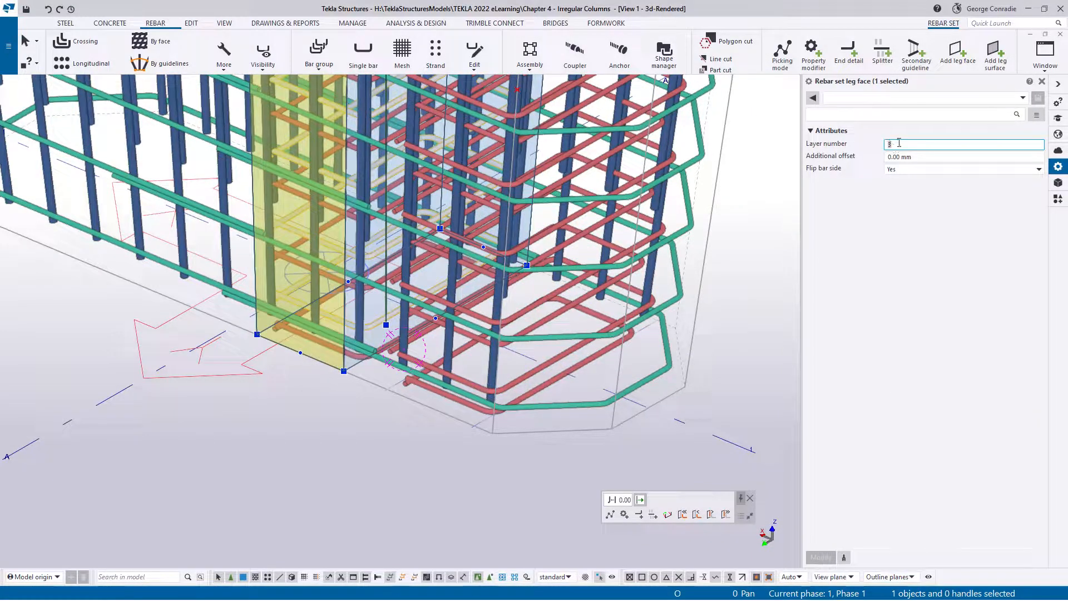
{"action": "type", "text": "1"}
{"action": "key", "text": "Return"}
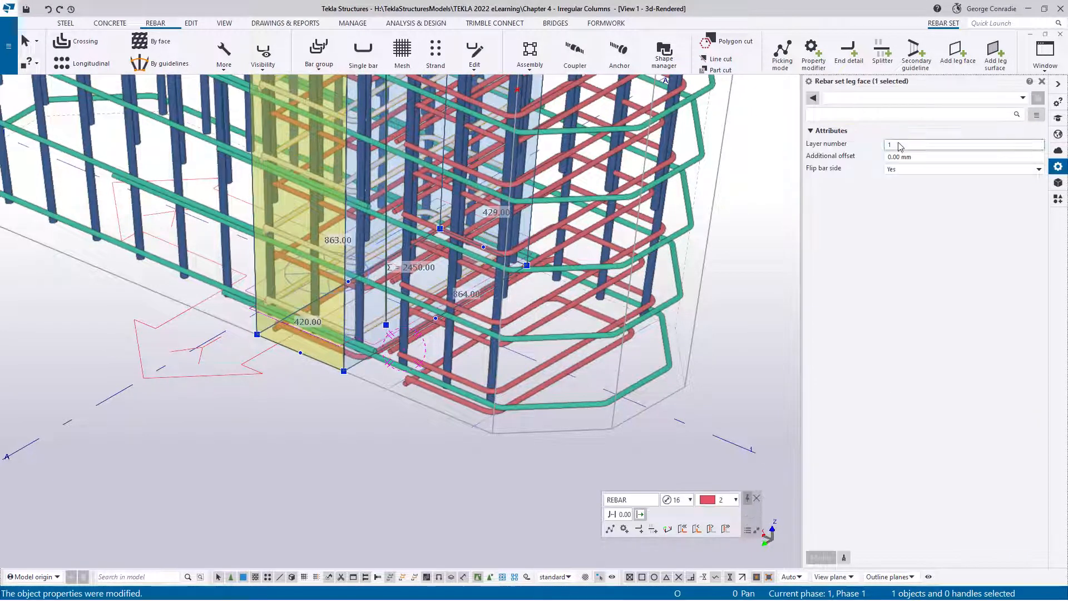
- Set the additional offset of the inner stirrup set's outer transverse leg face to 35 mm
{"action": "left_click", "coordinate": [379, 298]}
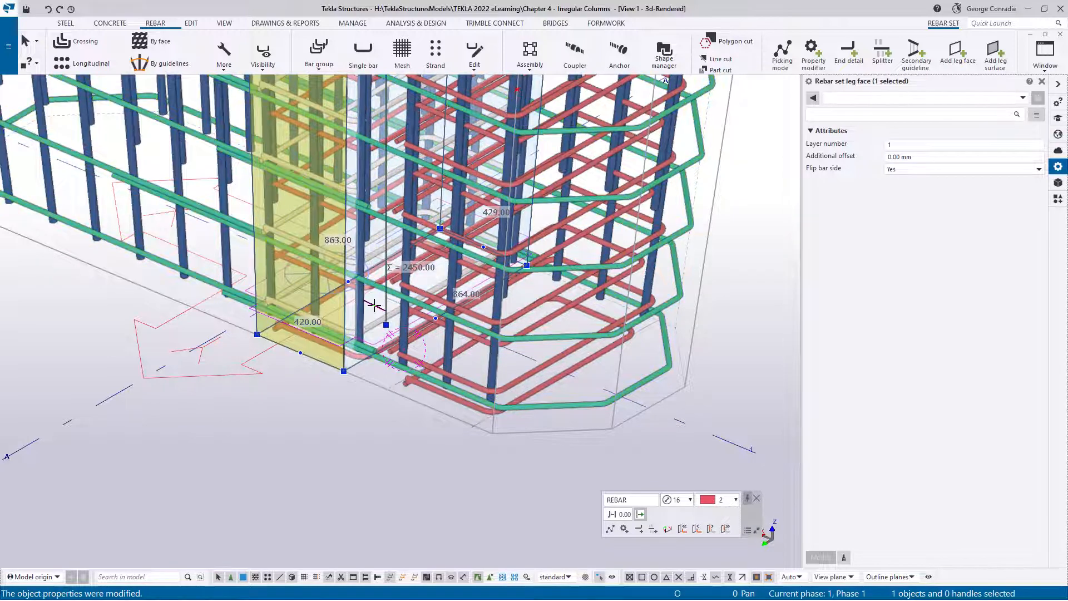
{"action": "left_click", "coordinate": [927, 155]}
{"action": "type", "text": "35"}
{"action": "key", "text": "Return"}
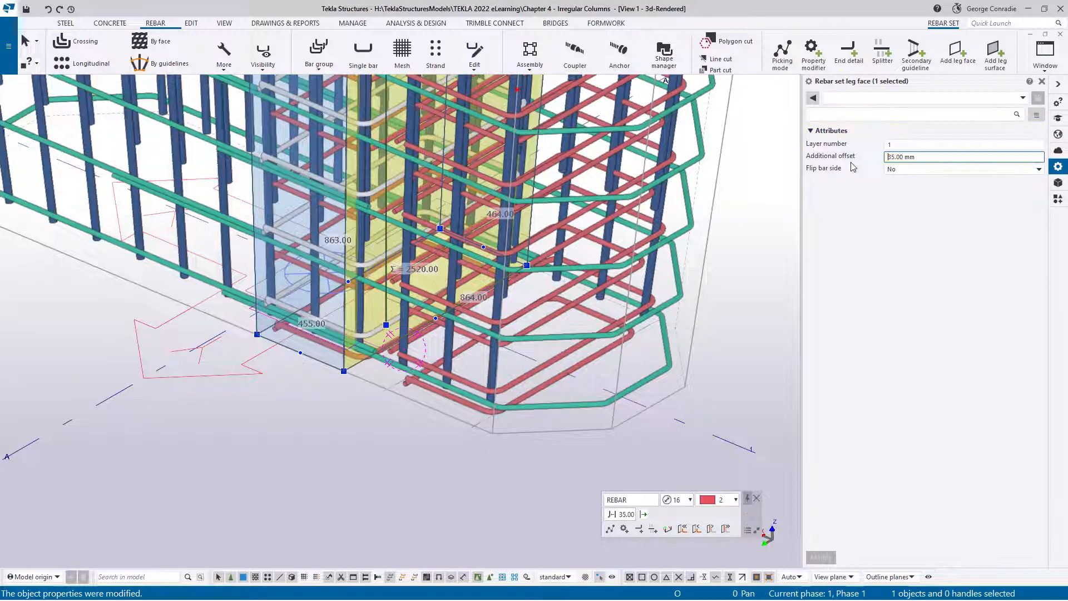
- Set the layer number of the inner stirrup set's opposite longitudinal leg face to 1
{"action": "middle_click_drag", "start_coordinate": [586, 243], "coordinate": [390, 239], "text": "ctrl"}
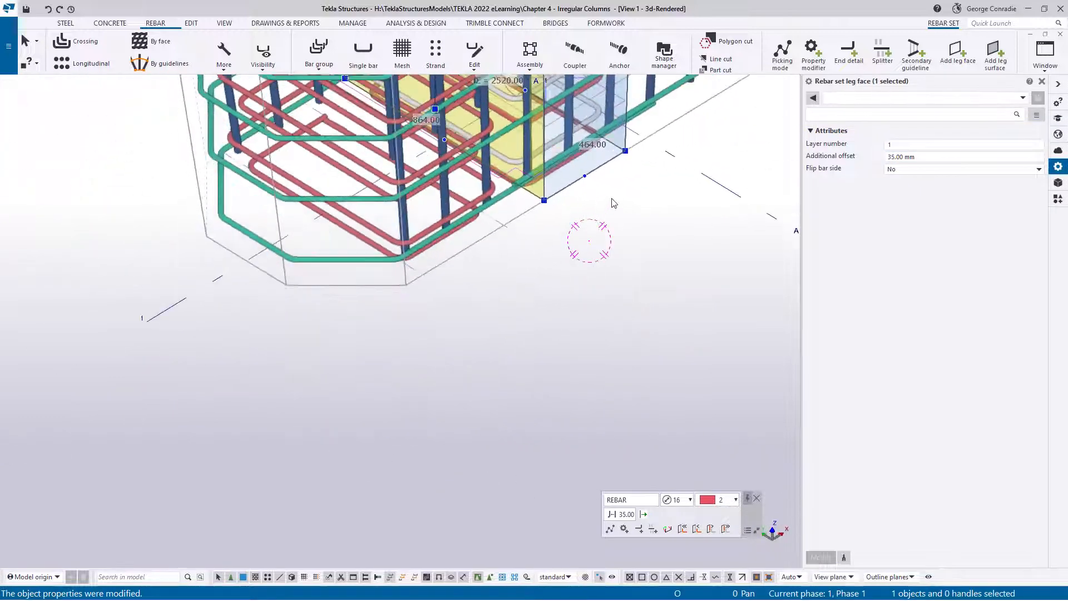
{"action": "left_click", "coordinate": [565, 172]}
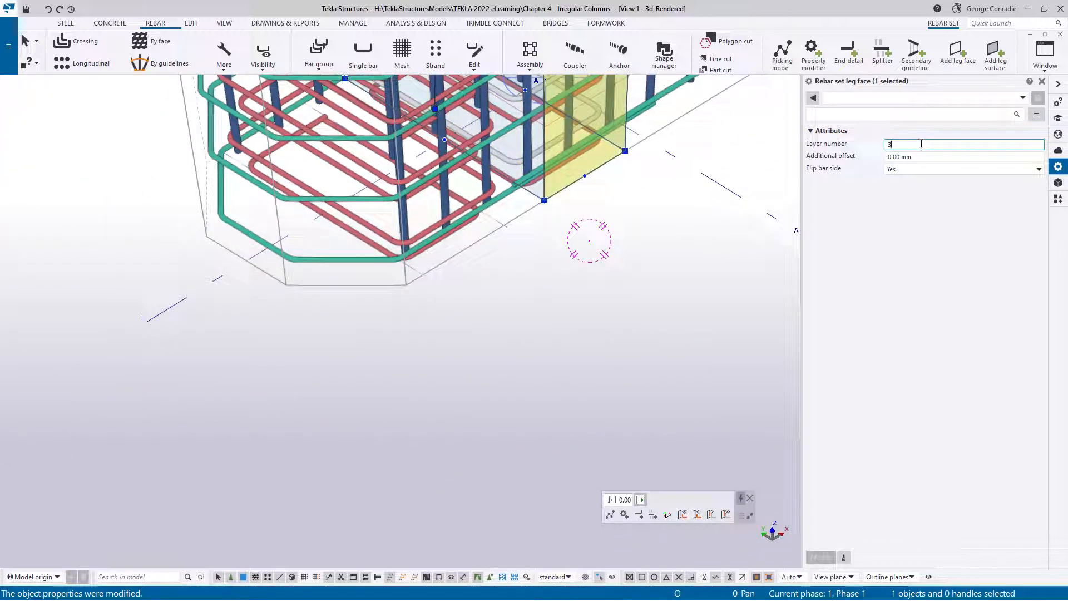
{"action": "type", "text": "1"}
{"action": "key", "text": "Return"}
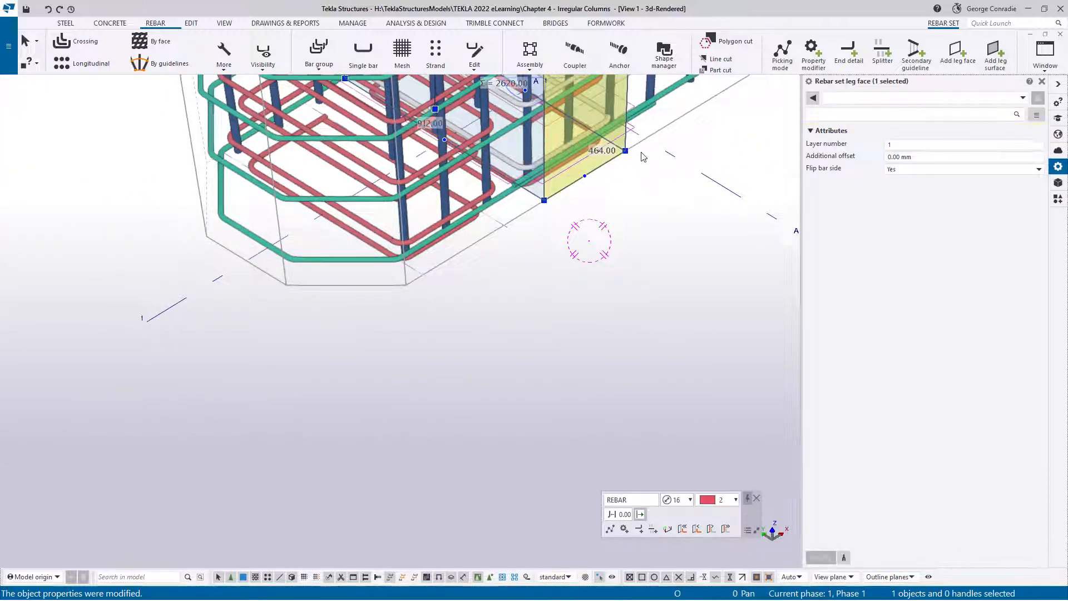
- Set the additional offset of the inner stirrup set's inner transverse leg face to 35 mm and clear the selection
{"action": "middle_click_drag", "start_coordinate": [639, 153], "coordinate": [418, 181]}
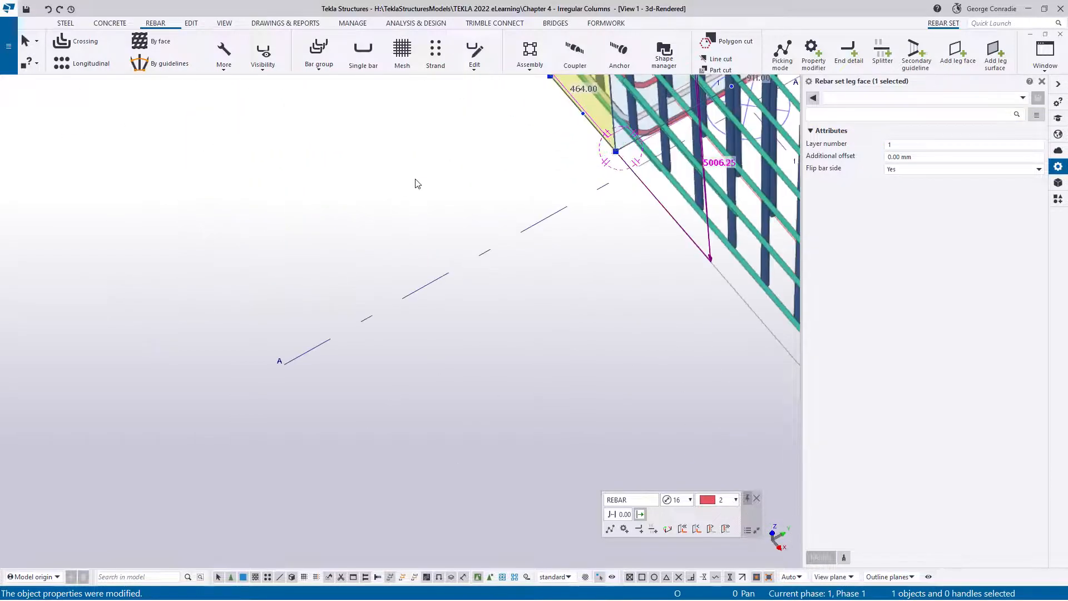
{"action": "left_click", "coordinate": [620, 105]}
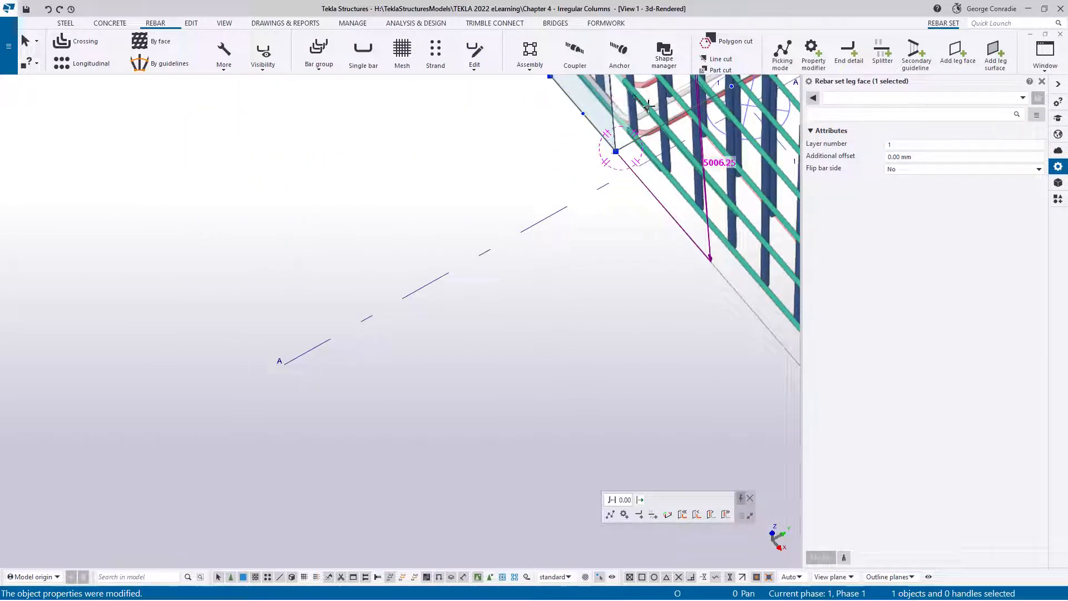
{"action": "left_click", "coordinate": [920, 157]}
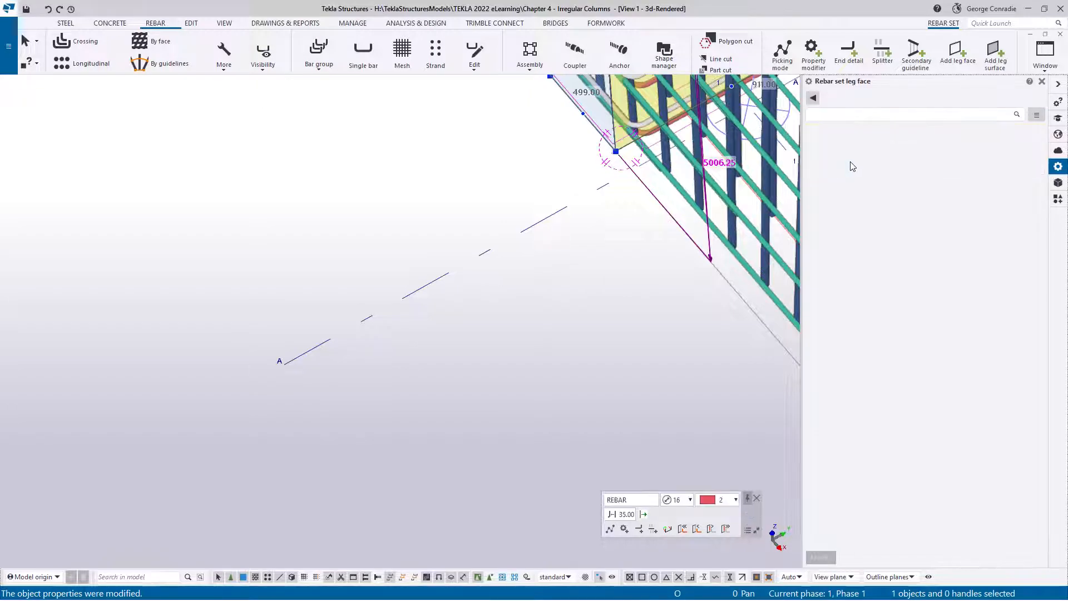
{"action": "left_click", "coordinate": [591, 218]}
- Select the end stirrup set and examine how its bars fit the vertical bars from the column's base to its top
{"action": "scroll", "coordinate": [591, 218], "scroll_direction": "down", "scroll_amount": 5}
{"action": "middle_click_drag", "start_coordinate": [591, 218], "coordinate": [474, 339], "text": "ctrl"}
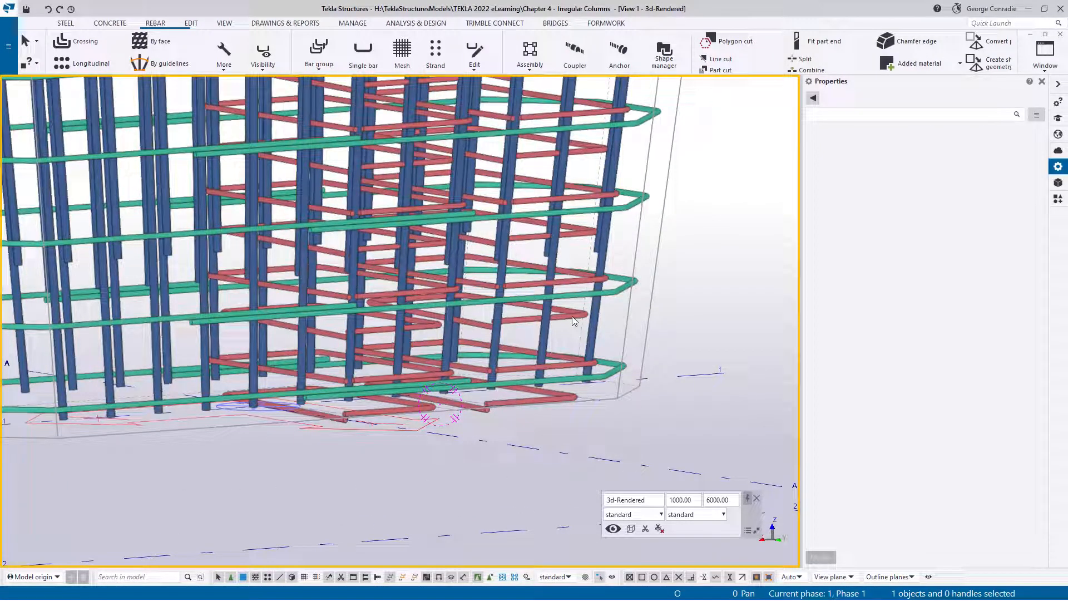
{"action": "left_click", "coordinate": [571, 365]}
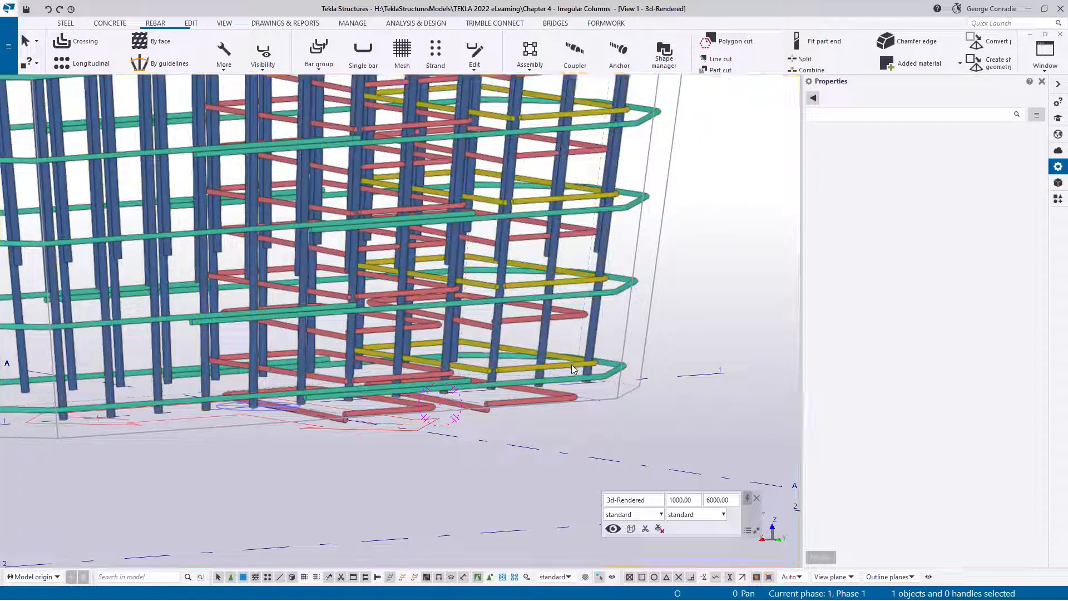
{"action": "middle_click_drag", "start_coordinate": [572, 365], "coordinate": [541, 356], "text": "ctrl"}
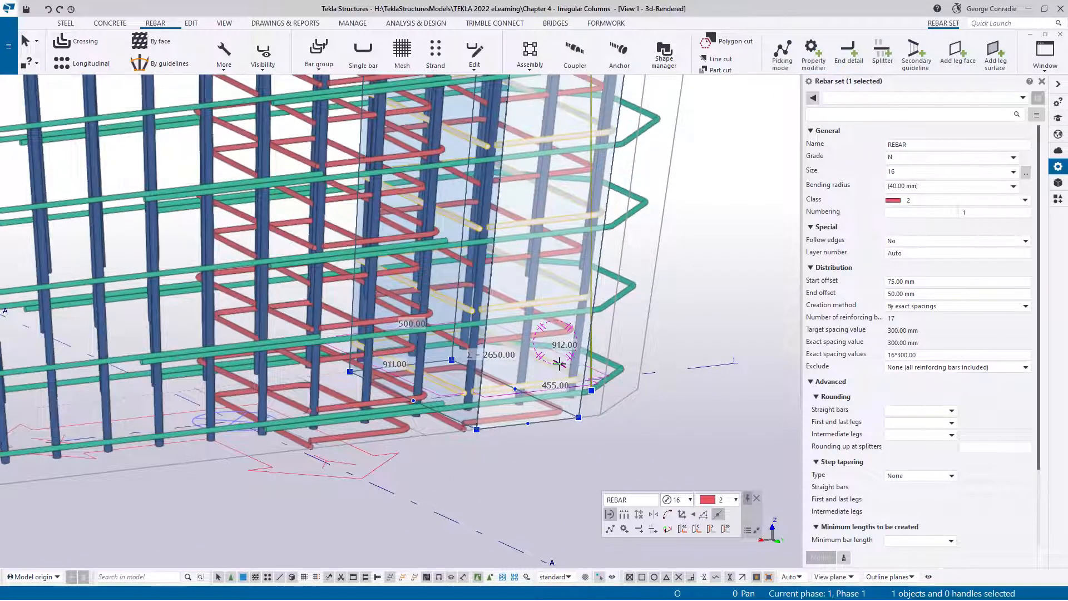
{"action": "scroll", "coordinate": [559, 362], "scroll_direction": "down", "scroll_amount": 5}
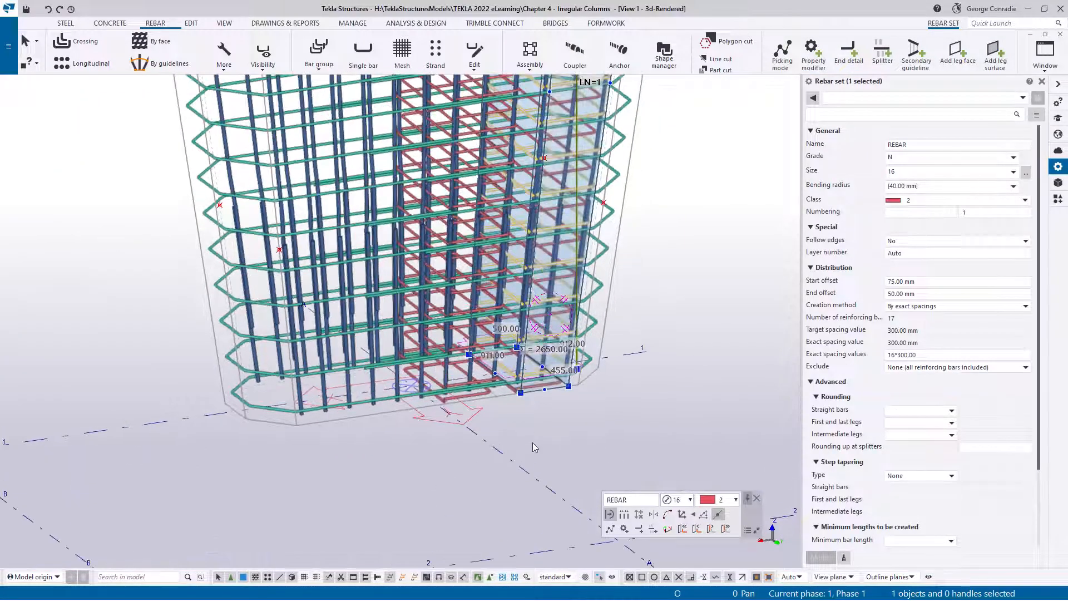
{"action": "middle_click_drag", "start_coordinate": [591, 385], "coordinate": [534, 509]}
{"action": "middle_click_drag", "start_coordinate": [623, 250], "coordinate": [555, 476]}
{"action": "scroll", "coordinate": [503, 146], "scroll_direction": "up", "scroll_amount": 5}
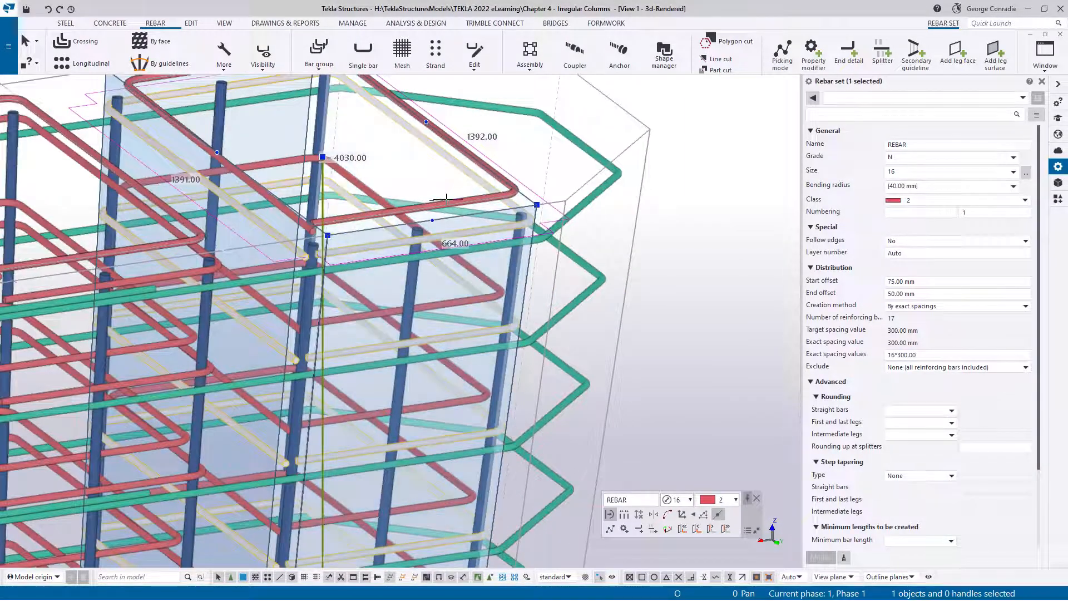
{"action": "middle_click_drag", "start_coordinate": [446, 208], "coordinate": [447, 222], "text": "ctrl"}
- Delete the duplicate stirrups that overlap the adjusted end and inner stirrup sets
{"action": "left_click", "coordinate": [659, 312]}
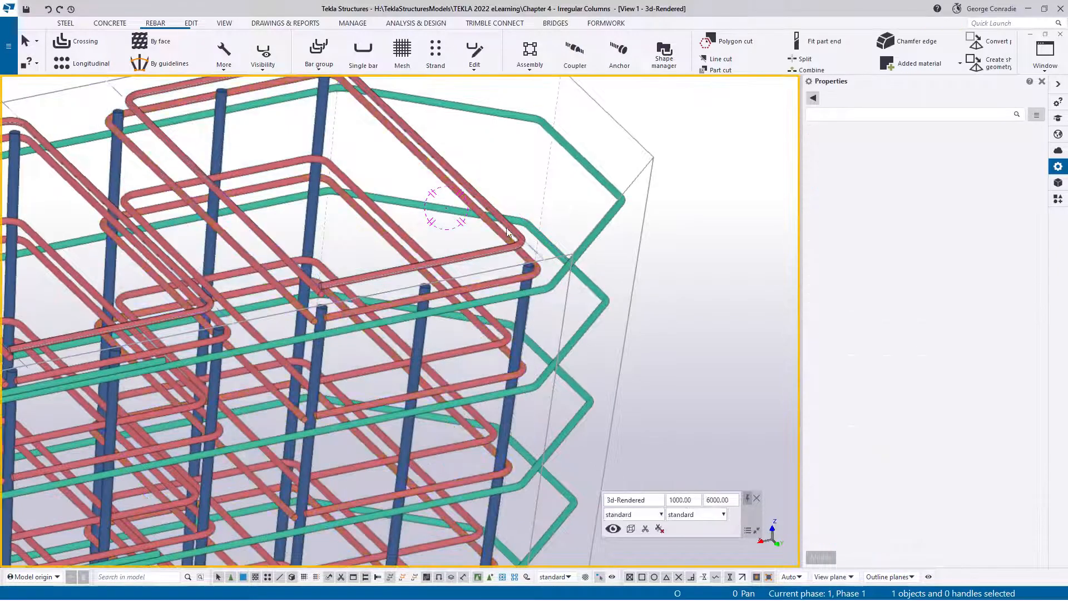
{"action": "left_click", "coordinate": [512, 226]}
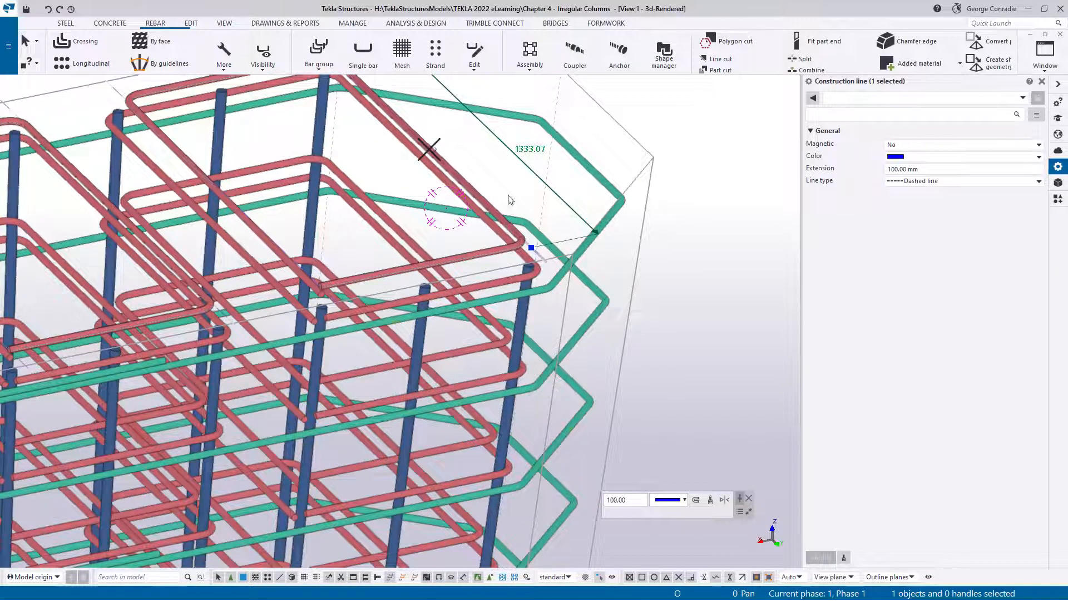
{"action": "key", "text": "Delete"}
{"action": "key", "text": "ctrl+z"}
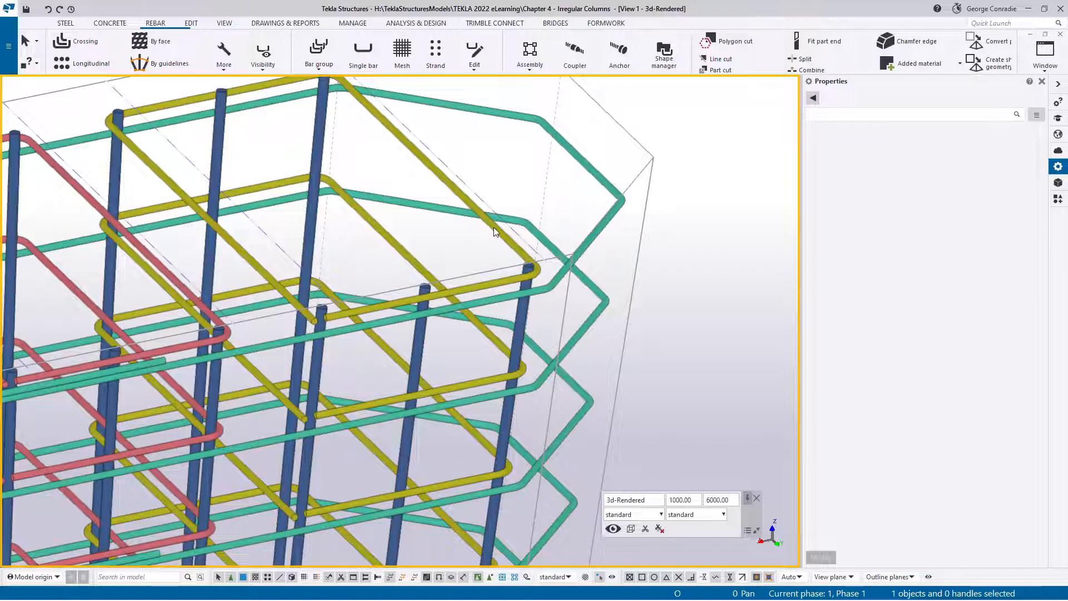
- Select the remaining end and inner stirrup sets in turn and check their bars over the column's height
{"action": "left_click", "coordinate": [493, 227]}
{"action": "scroll", "coordinate": [580, 288], "scroll_direction": "down", "scroll_amount": 2}
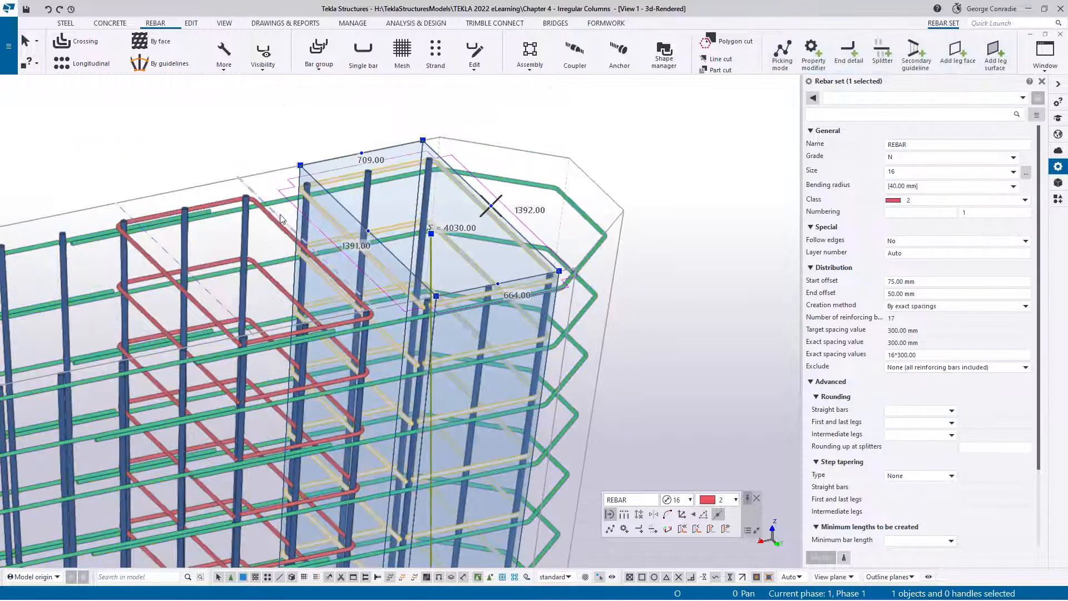
{"action": "left_click", "coordinate": [263, 270]}
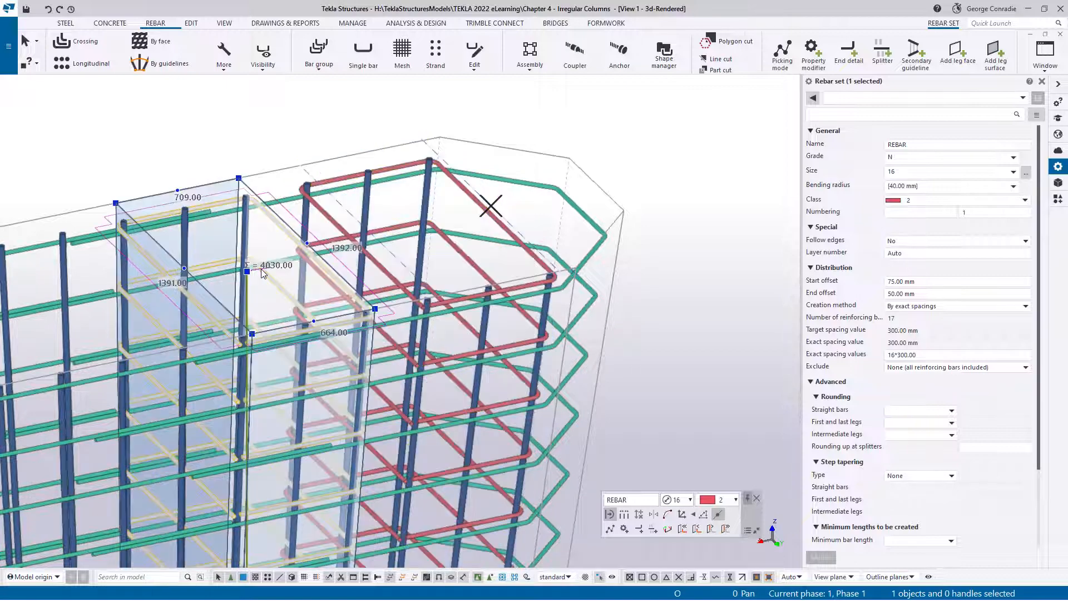
{"action": "left_click", "coordinate": [382, 170]}
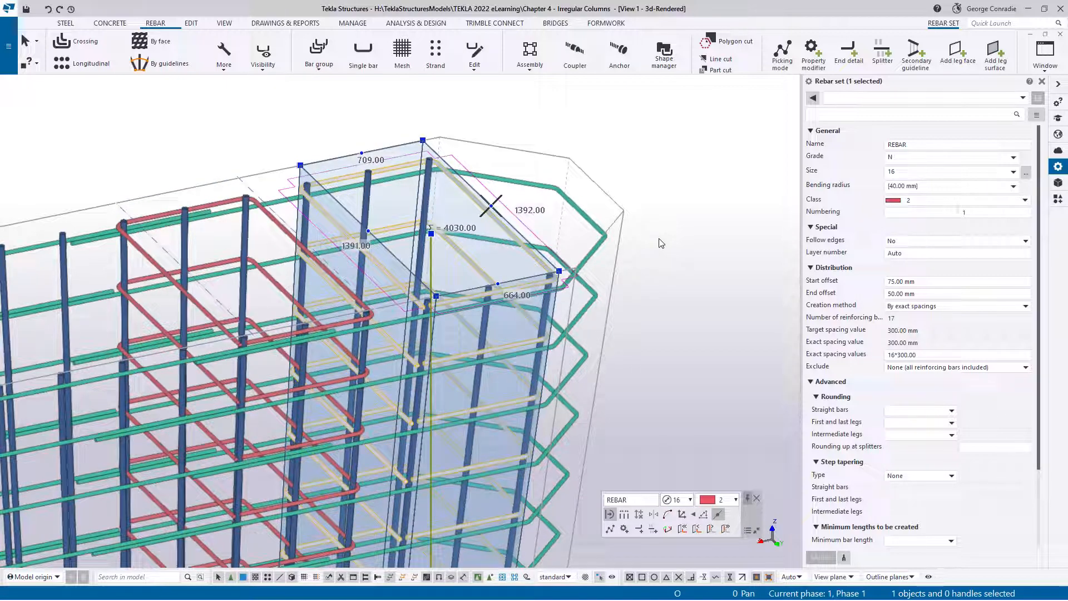
{"action": "middle_click_drag", "start_coordinate": [646, 304], "coordinate": [652, 243]}
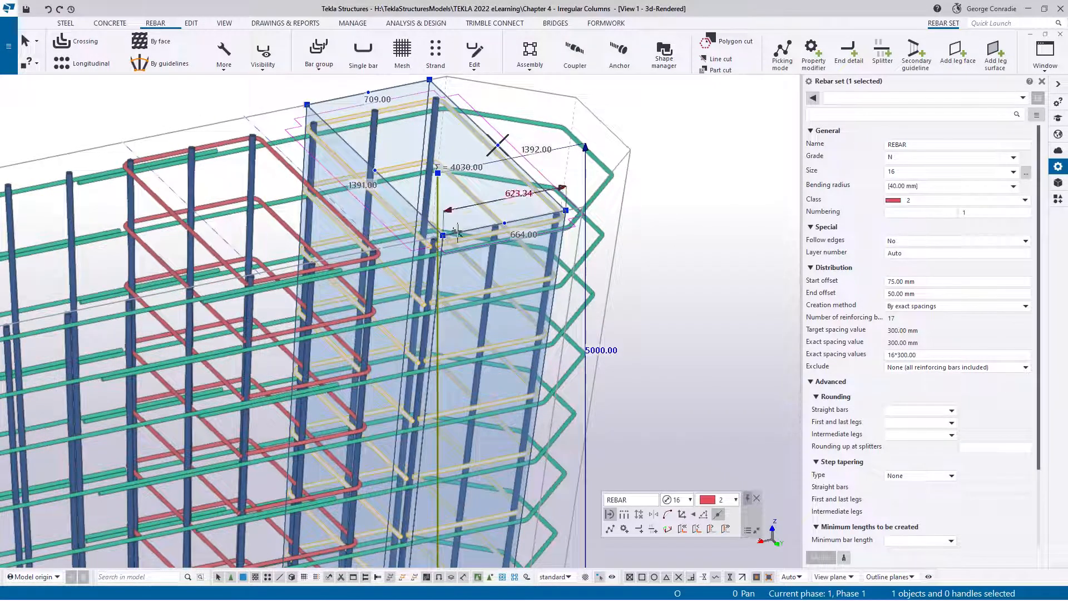
{"action": "scroll", "coordinate": [470, 304], "scroll_direction": "down", "scroll_amount": 3}
{"action": "middle_click_drag", "start_coordinate": [472, 372], "coordinate": [531, 193]}
{"action": "scroll", "coordinate": [530, 193], "scroll_direction": "down", "scroll_amount": 5}
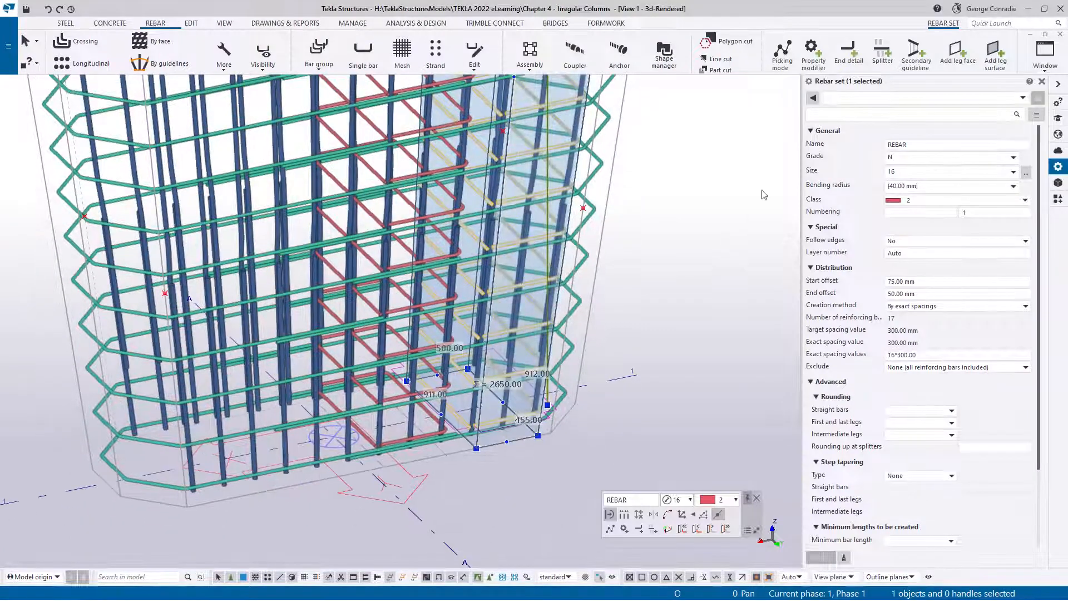
- Start an end detail modifier on the end stirrup set with a Standard 135-degrees hook
{"action": "left_click", "coordinate": [853, 55]}
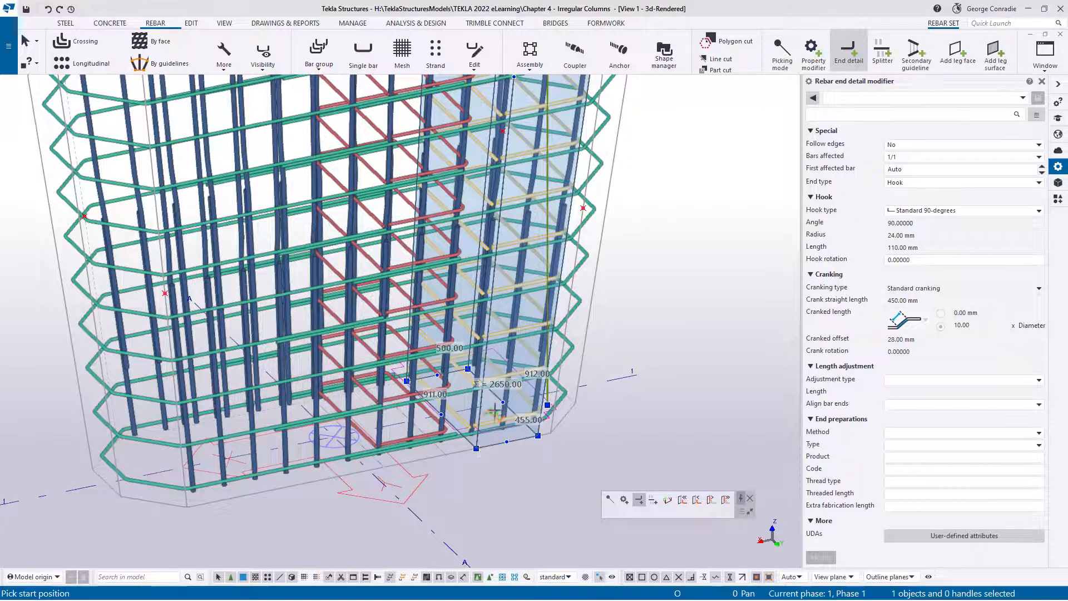
{"action": "left_click", "coordinate": [610, 501]}
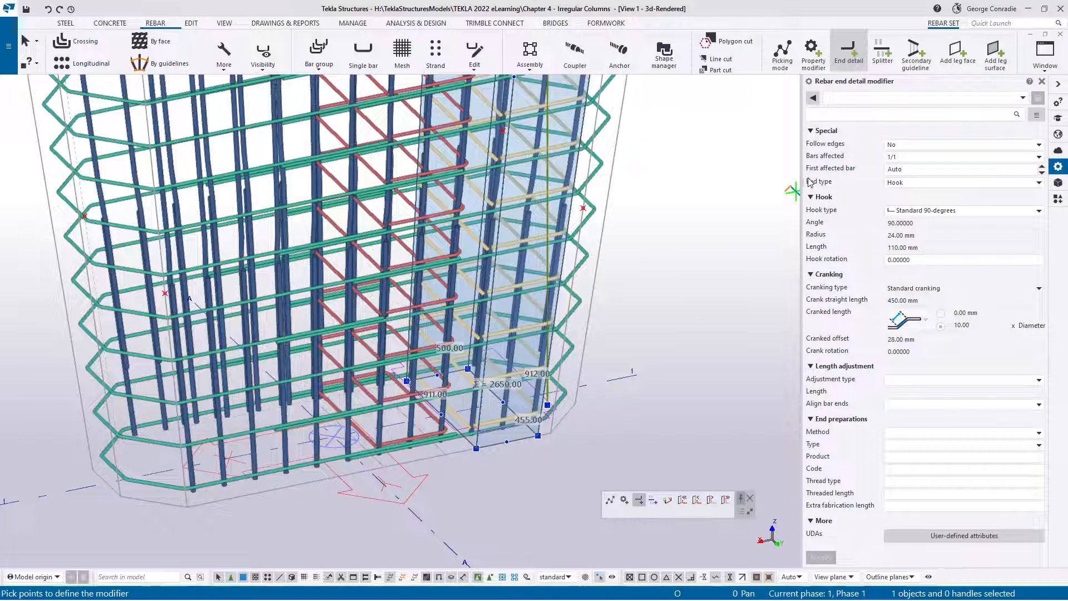
{"action": "left_click", "coordinate": [912, 213]}
{"action": "left_click", "coordinate": [915, 256]}
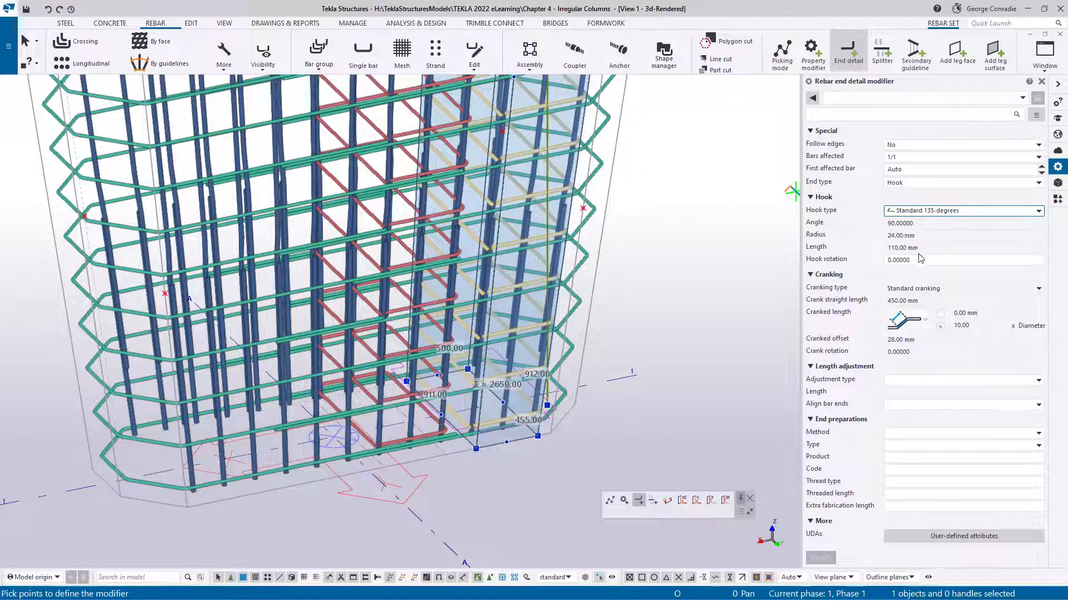
{"action": "left_click", "coordinate": [895, 258]}
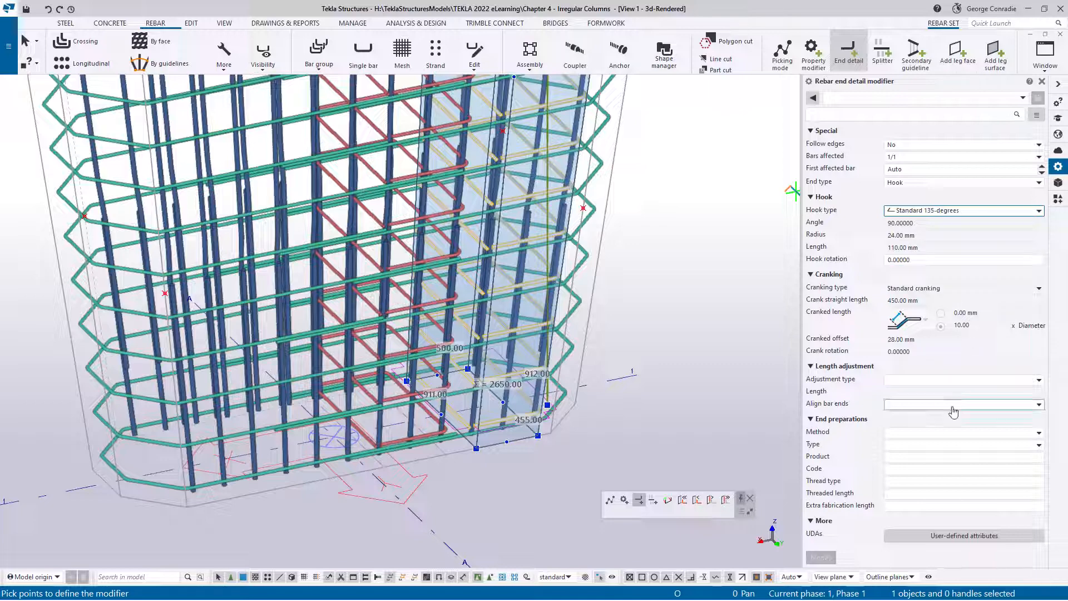
- Place the hook modifier on the end stirrup set's short leg face, near its open corner, from the column's base to its top
{"action": "scroll", "coordinate": [520, 483], "scroll_direction": "up", "scroll_amount": 5}
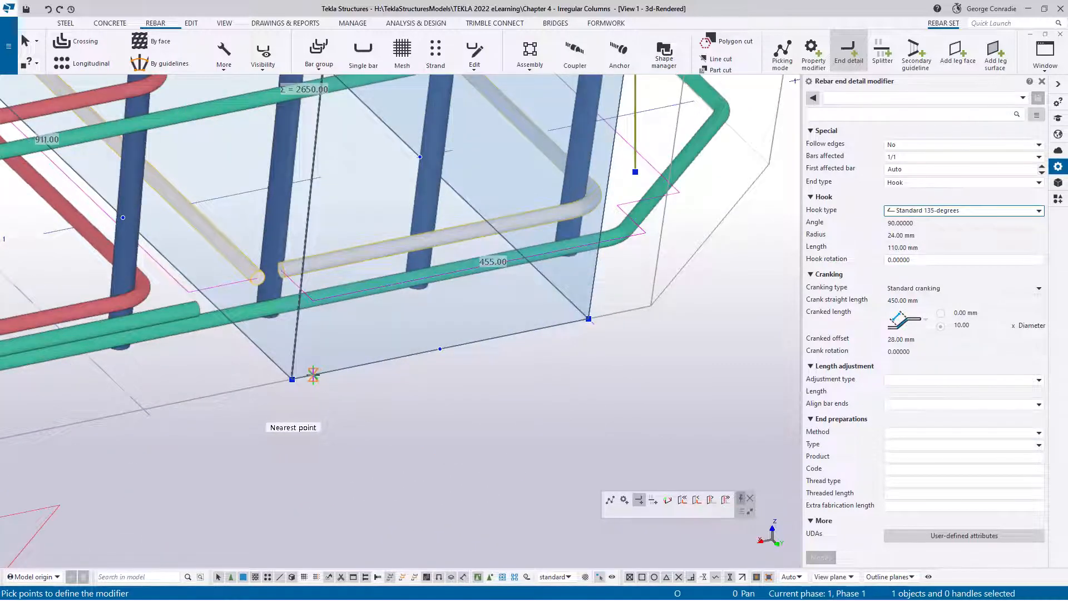
{"action": "scroll", "coordinate": [313, 375], "scroll_direction": "down", "scroll_amount": 5}
{"action": "scroll", "coordinate": [333, 384], "scroll_direction": "up", "scroll_amount": 5}
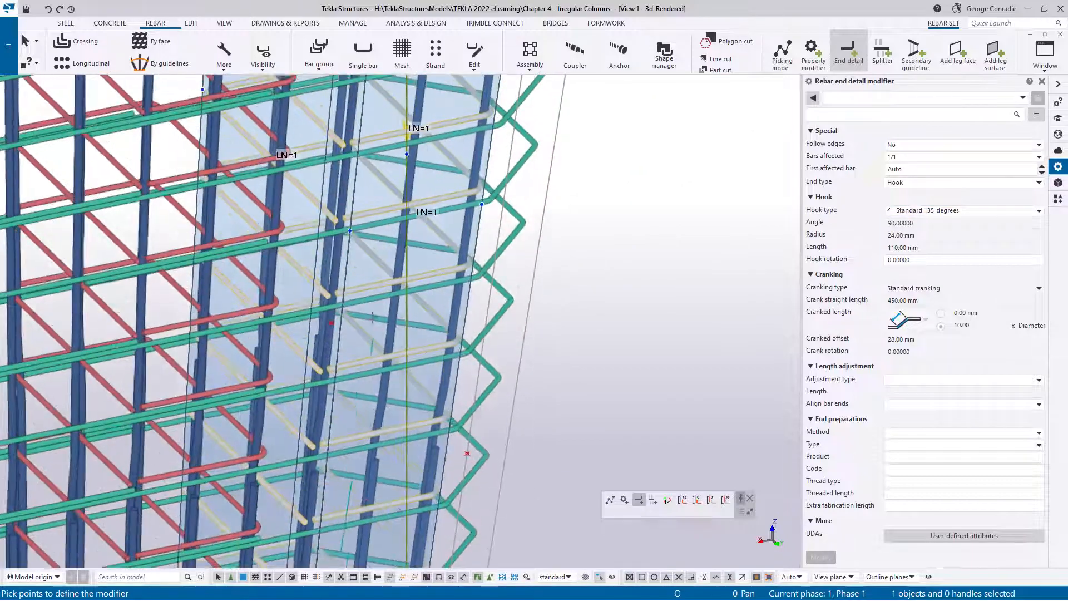
{"action": "scroll", "coordinate": [371, 315], "scroll_direction": "down", "scroll_amount": 3}
{"action": "scroll", "coordinate": [384, 400], "scroll_direction": "up", "scroll_amount": 3}
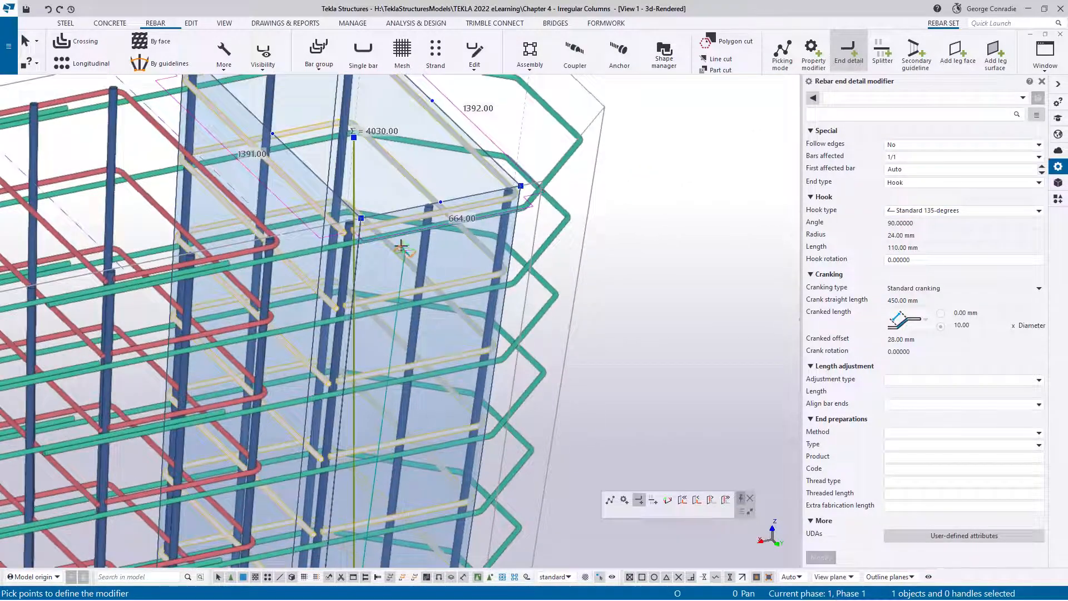
{"action": "scroll", "coordinate": [400, 245], "scroll_direction": "up", "scroll_amount": 3}
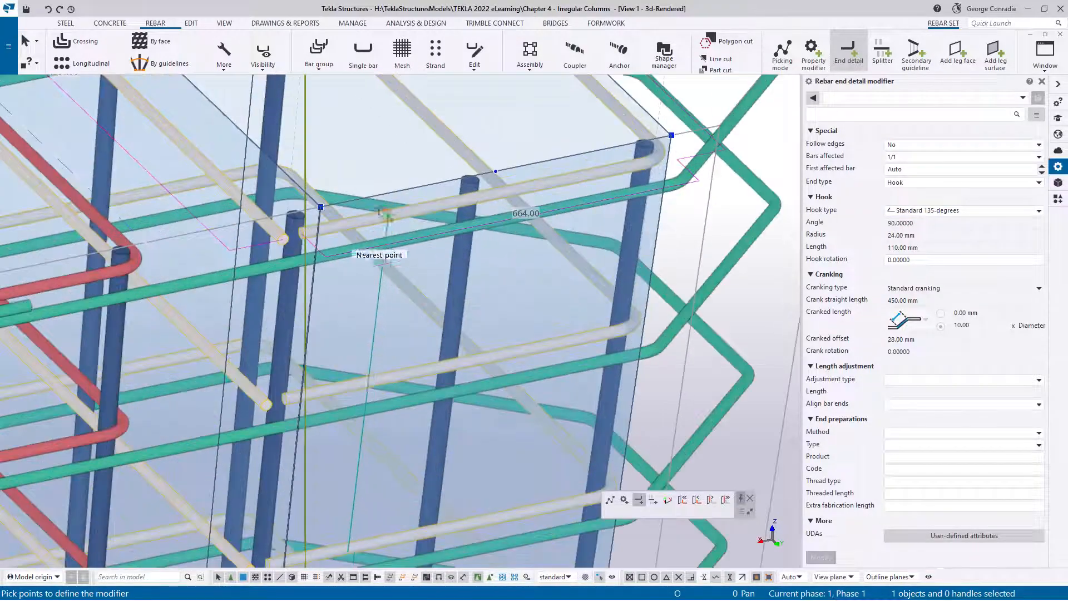
{"action": "left_click", "coordinate": [345, 201]}
{"action": "left_click", "coordinate": [374, 256]}
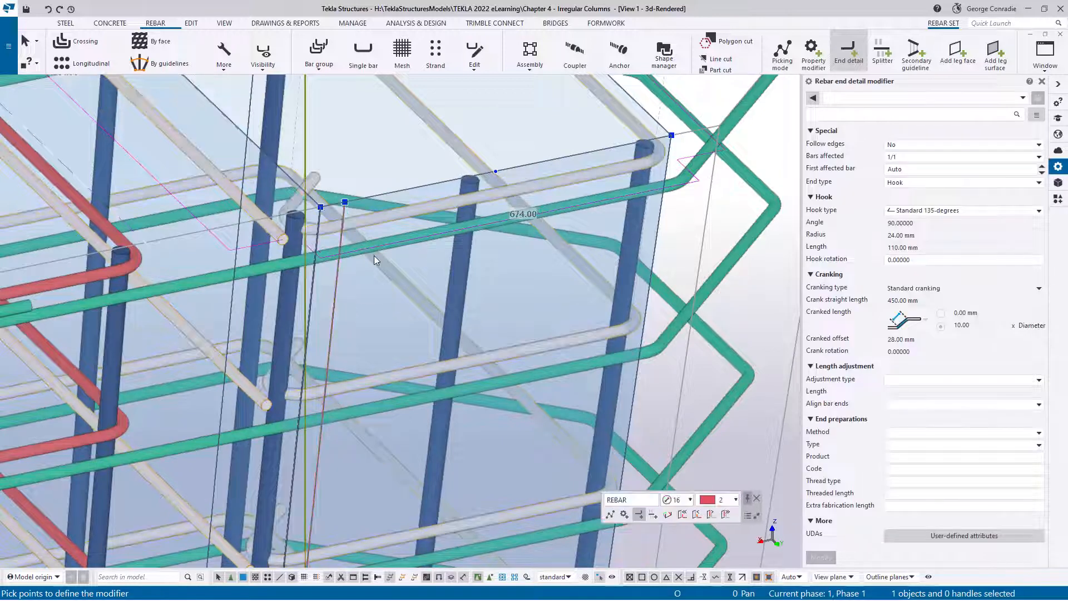
{"action": "right_click", "coordinate": [499, 262]}
{"action": "left_click", "coordinate": [514, 269]}
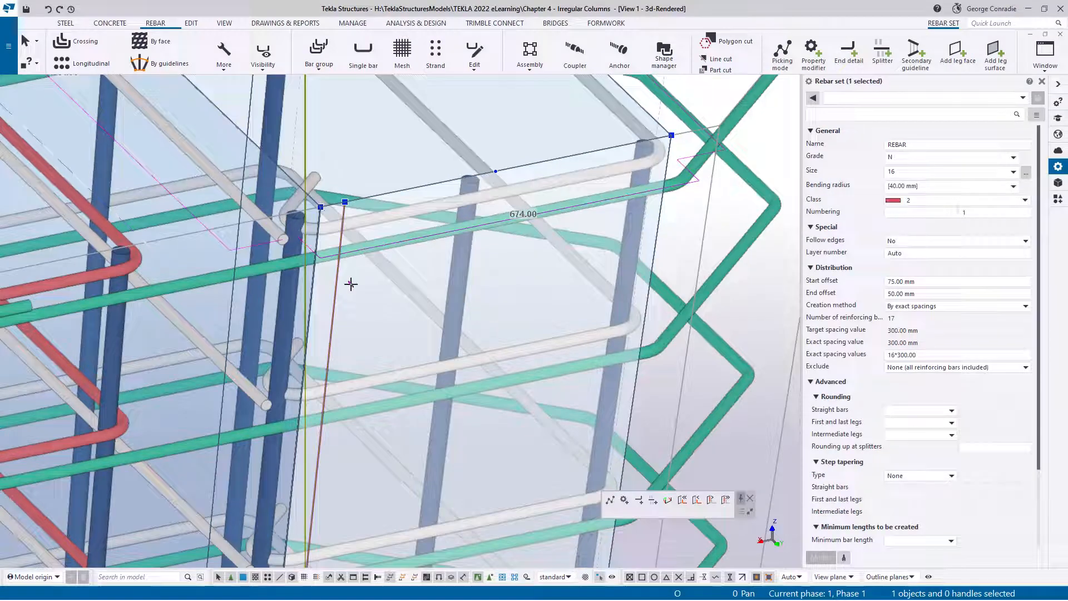
- Set the end stirrup hook modifier's length adjustment to End offset with a length of 35 mm and clear the selection
{"action": "left_click", "coordinate": [336, 285]}
{"action": "middle_click_drag", "start_coordinate": [336, 285], "coordinate": [305, 223], "text": "ctrl"}
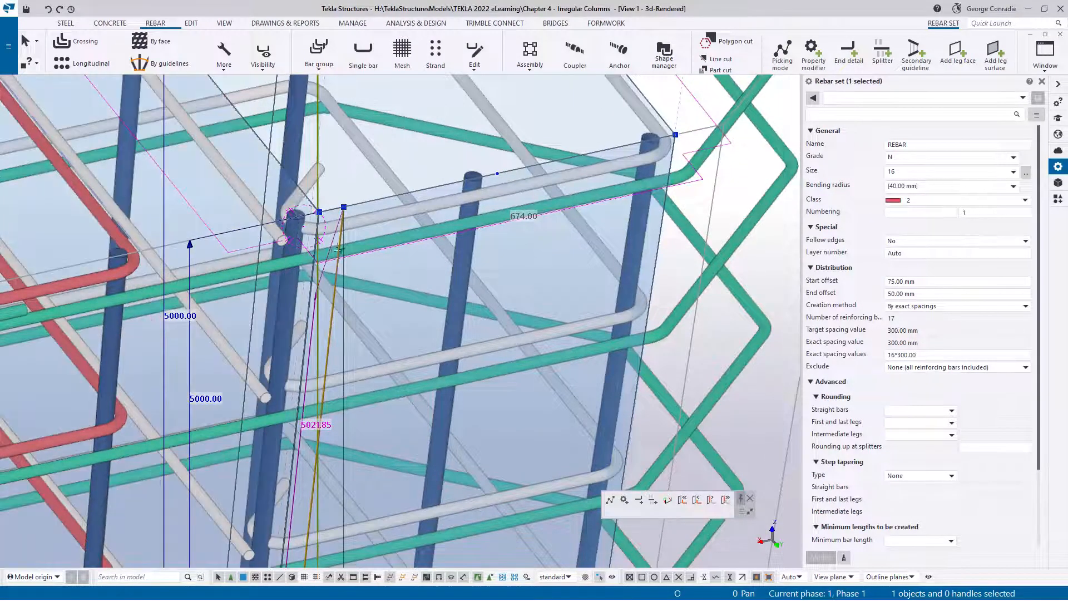
{"action": "left_click", "coordinate": [334, 291]}
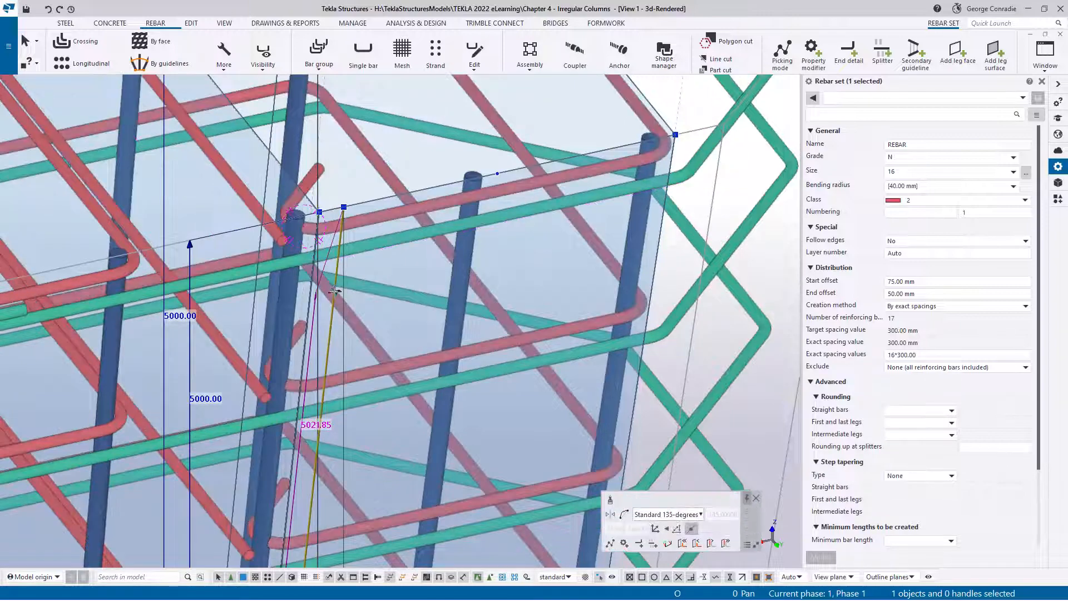
{"action": "left_click", "coordinate": [895, 385]}
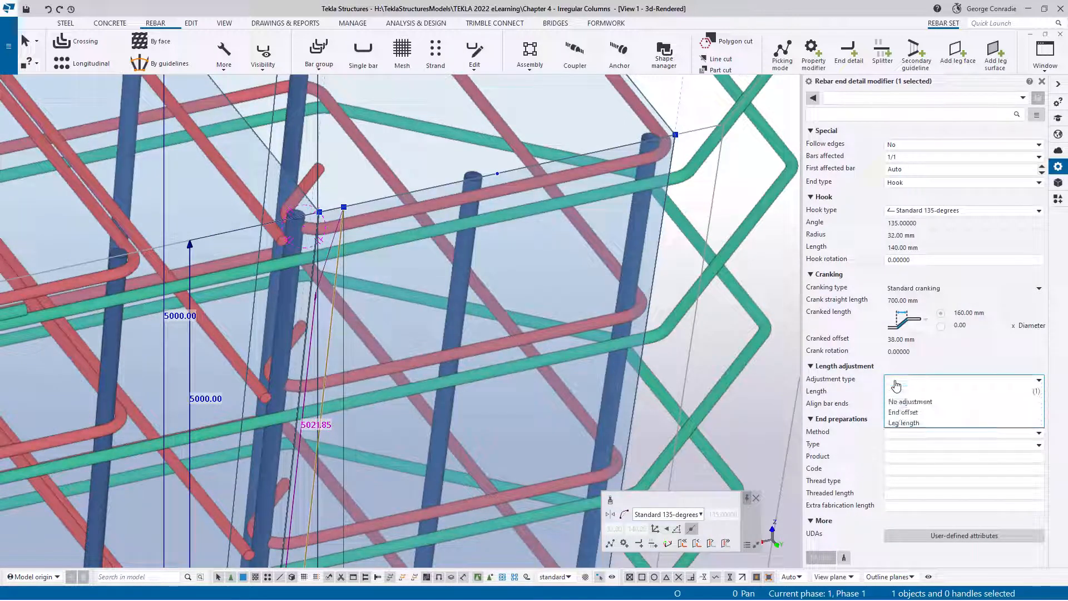
{"action": "left_click", "coordinate": [899, 416]}
{"action": "left_click_drag", "start_coordinate": [915, 395], "coordinate": [887, 393]}
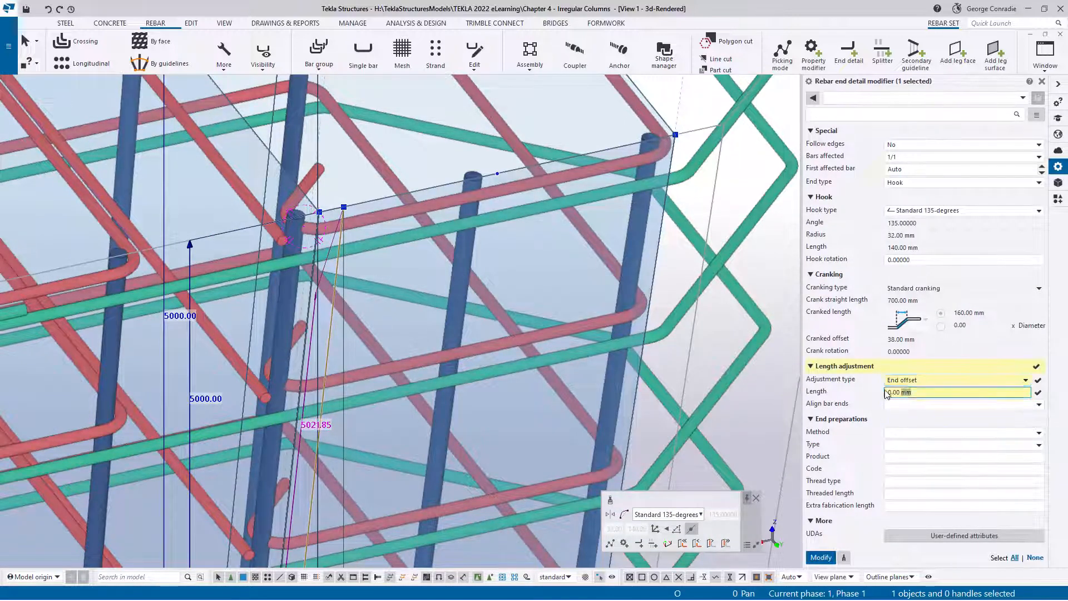
{"action": "type", "text": "35"}
{"action": "key", "text": "Return"}
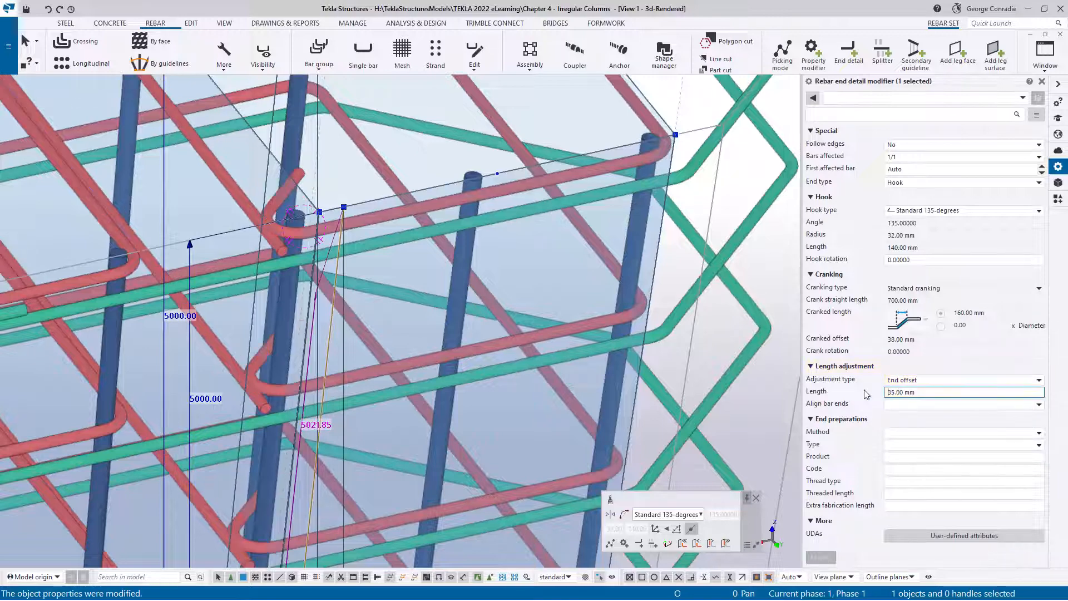
{"action": "left_click", "coordinate": [780, 270]}
- Add a Standard 135-degrees hook modifier with a 35 mm end offset to the inner stirrup set's short leg face, from base to top
{"action": "scroll", "coordinate": [325, 269], "scroll_direction": "down", "scroll_amount": 4}
{"action": "middle_click_drag", "start_coordinate": [339, 364], "coordinate": [589, 142]}
{"action": "scroll", "coordinate": [590, 142], "scroll_direction": "down", "scroll_amount": 3}
{"action": "middle_click_drag", "start_coordinate": [534, 344], "coordinate": [561, 178]}
{"action": "scroll", "coordinate": [432, 329], "scroll_direction": "up", "scroll_amount": 4}
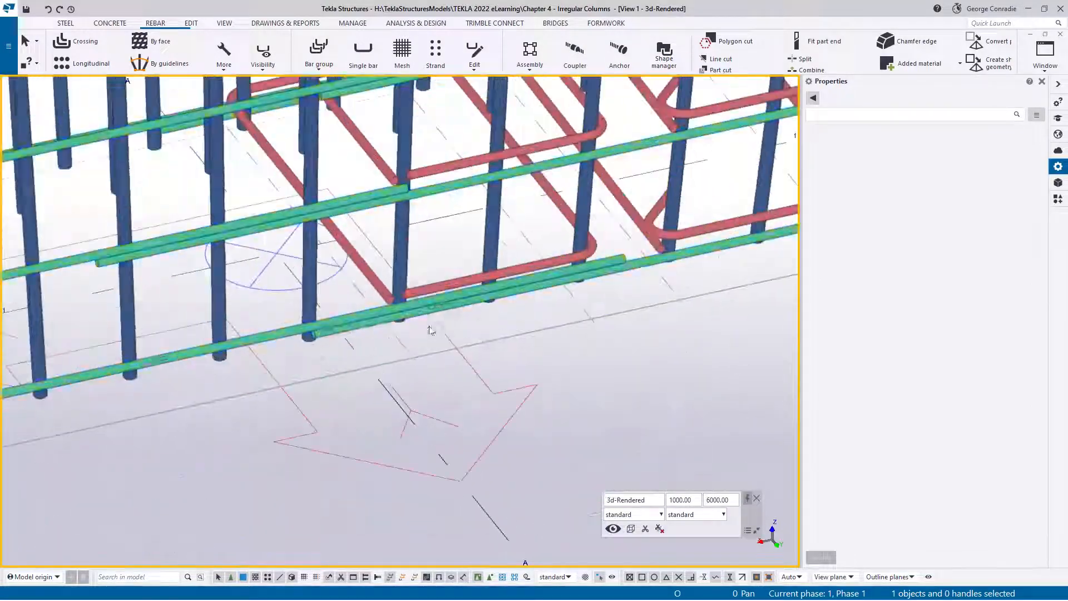
{"action": "left_click", "coordinate": [429, 286]}
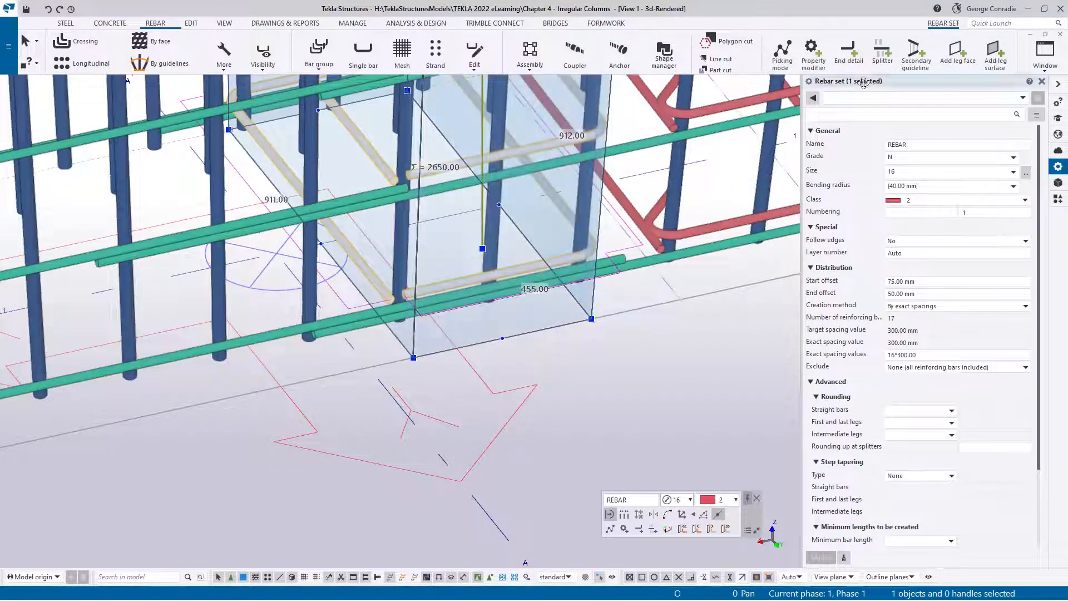
{"action": "left_click", "coordinate": [848, 53]}
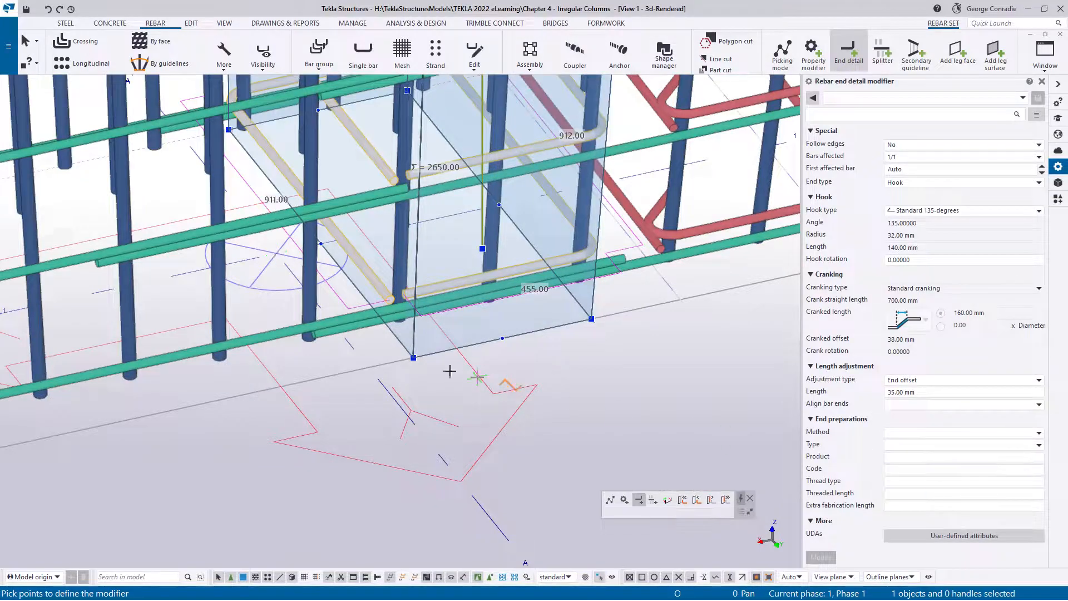
{"action": "left_click", "coordinate": [432, 353]}
{"action": "scroll", "coordinate": [439, 385], "scroll_direction": "down", "scroll_amount": 3}
{"action": "middle_click_drag", "start_coordinate": [447, 328], "coordinate": [433, 531]}
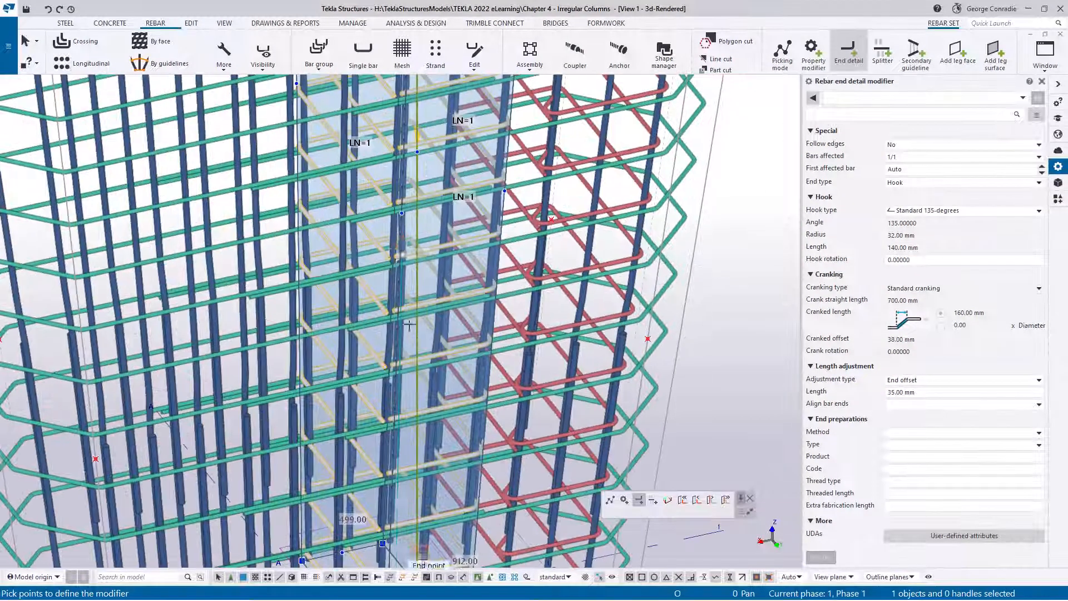
{"action": "middle_click_drag", "start_coordinate": [426, 211], "coordinate": [412, 478]}
{"action": "scroll", "coordinate": [446, 220], "scroll_direction": "up", "scroll_amount": 4}
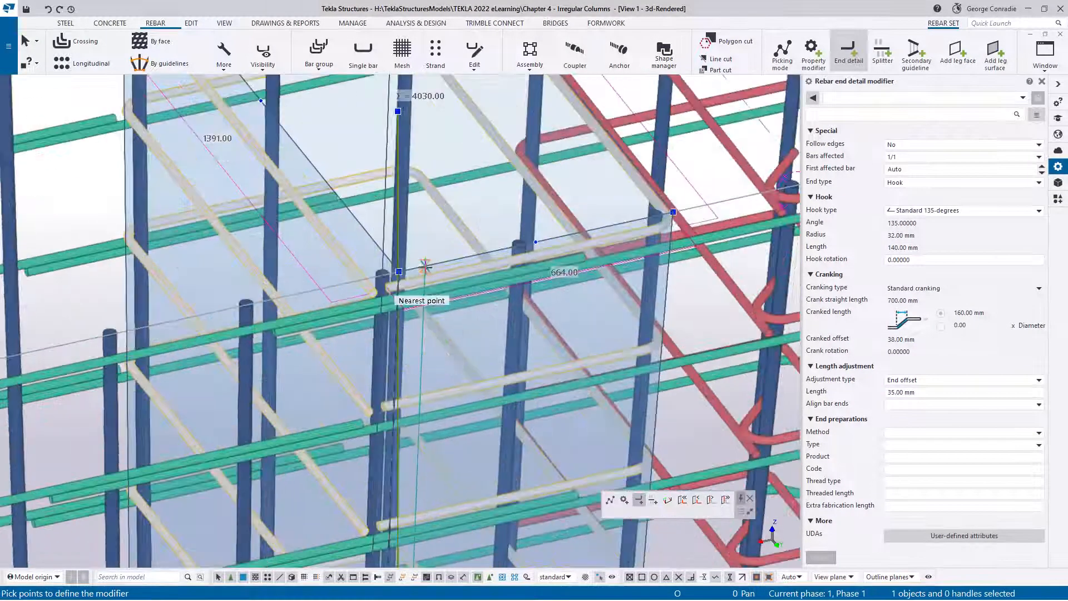
{"action": "left_click", "coordinate": [424, 266]}
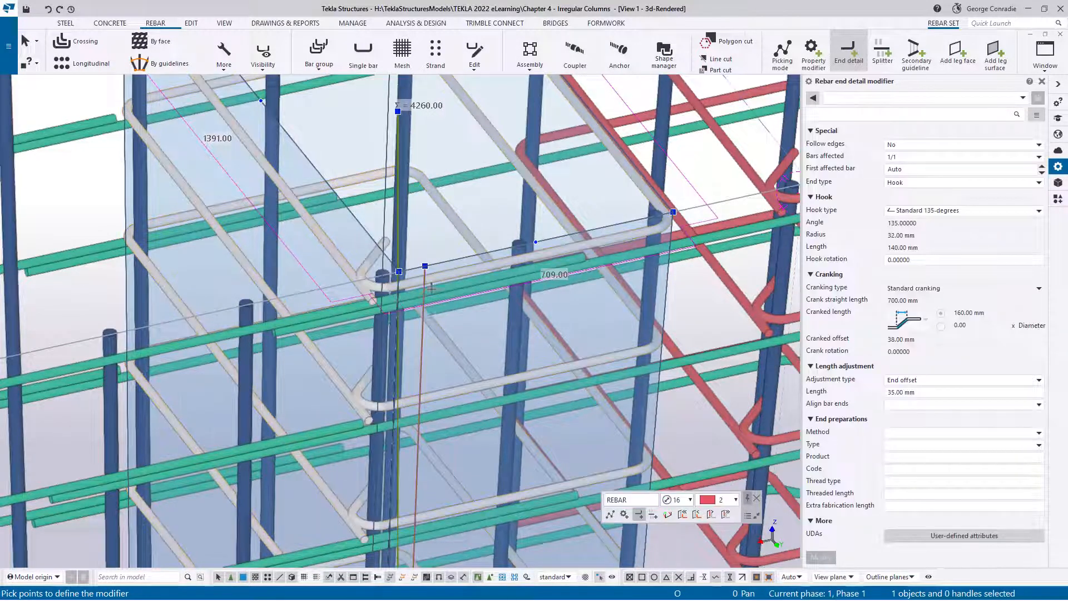
{"action": "right_click", "coordinate": [440, 277]}
{"action": "left_click", "coordinate": [465, 280]}
- Start a second hook modifier on the inner stirrup set with the length adjustment type left blank and a hook rotation of 180 degrees
{"action": "scroll", "coordinate": [465, 281], "scroll_direction": "down", "scroll_amount": 3}
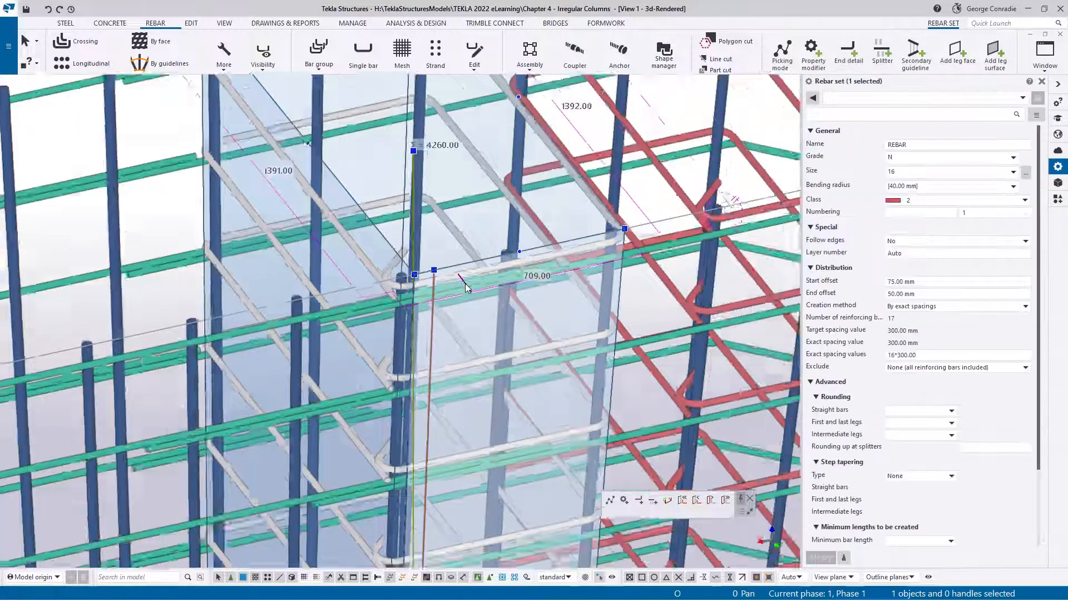
{"action": "middle_click_drag", "start_coordinate": [444, 368], "coordinate": [448, 274]}
{"action": "middle_click_drag", "start_coordinate": [451, 445], "coordinate": [469, 208]}
{"action": "middle_click_drag", "start_coordinate": [470, 462], "coordinate": [503, 214]}
{"action": "mouse_move", "coordinate": [498, 446]}
{"action": "middle_mouse_down"}
{"action": "mouse_move", "coordinate": [505, 220]}
{"action": "mouse_move", "coordinate": [498, 350]}
{"action": "middle_mouse_up"}
{"action": "right_click", "coordinate": [499, 424]}
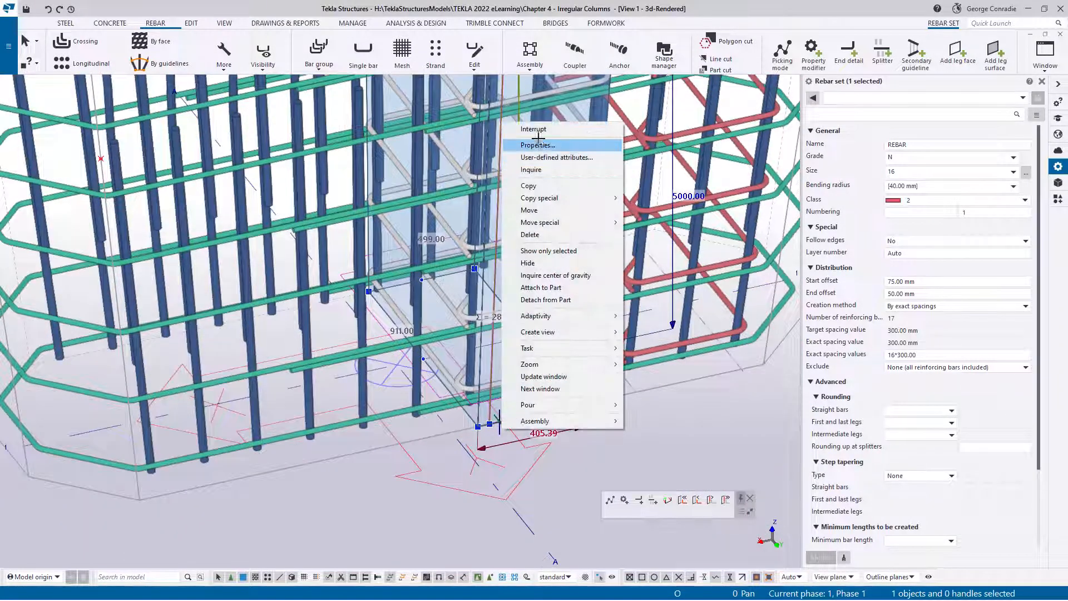
{"action": "left_click", "coordinate": [520, 123]}
{"action": "scroll", "coordinate": [453, 399], "scroll_direction": "up", "scroll_amount": 5}
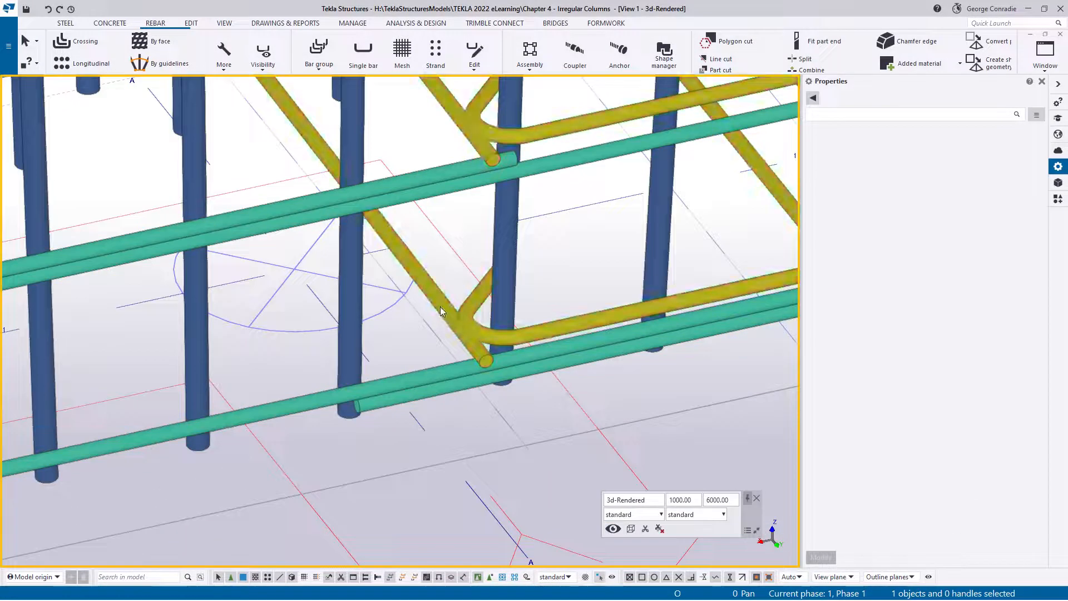
{"action": "left_click", "coordinate": [439, 306]}
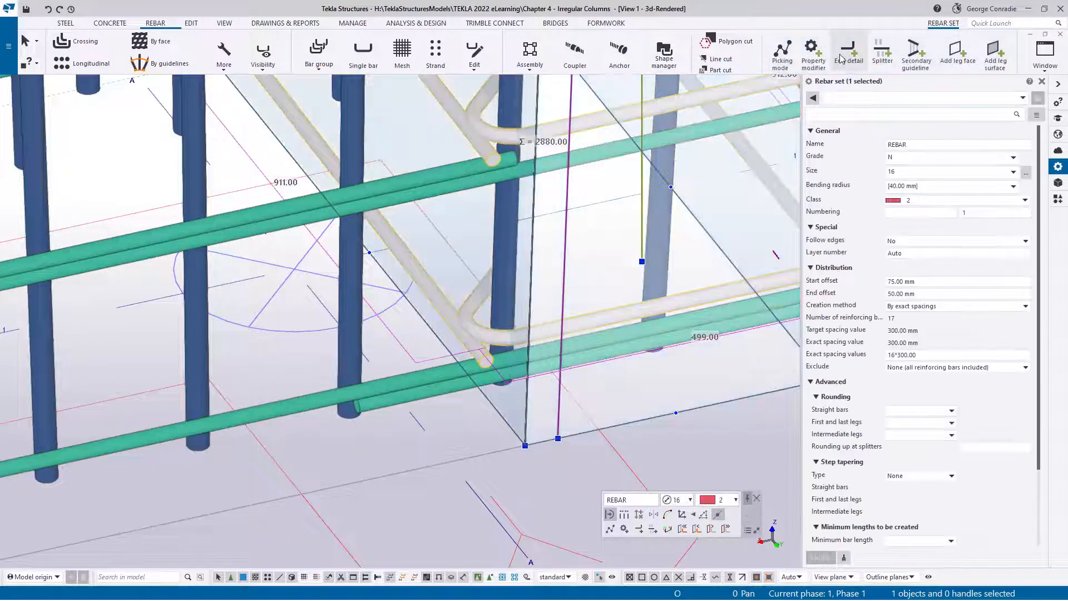
{"action": "left_click", "coordinate": [842, 55]}
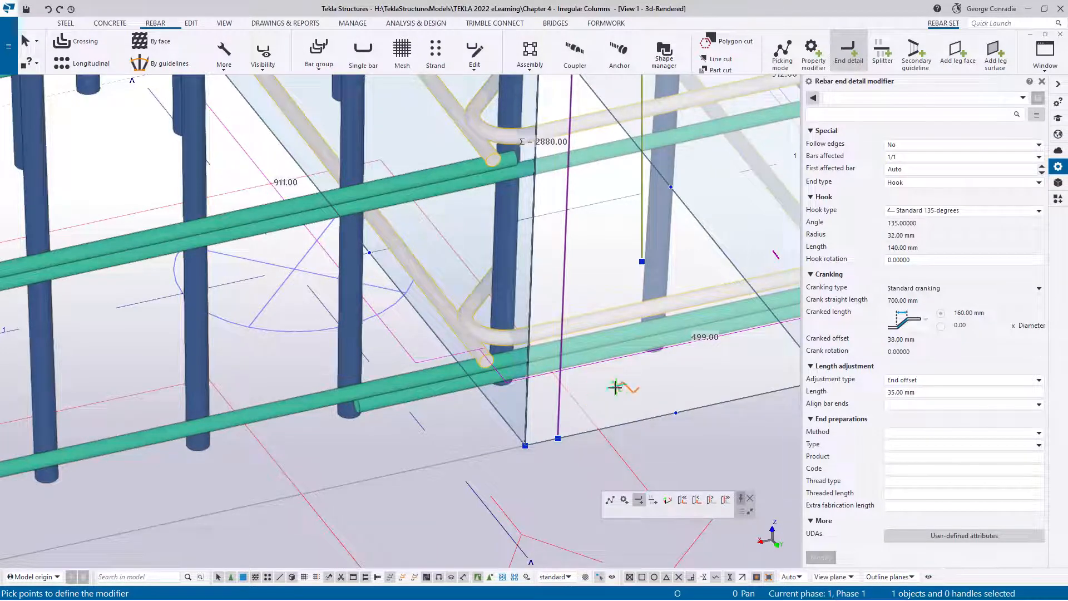
{"action": "left_click", "coordinate": [924, 383]}
{"action": "left_click", "coordinate": [915, 391]}
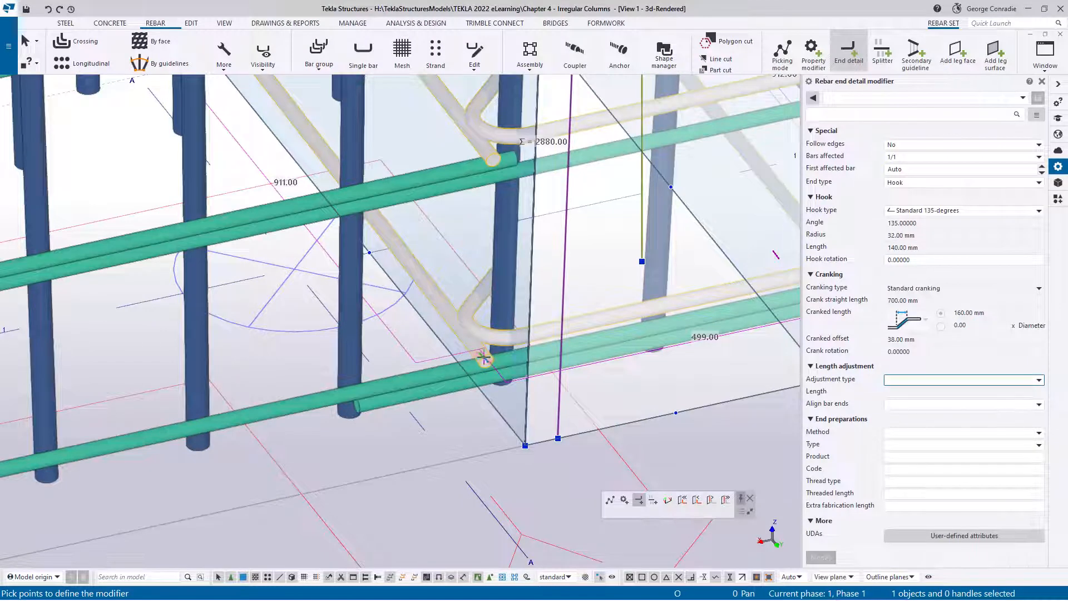
{"action": "left_click", "coordinate": [912, 259]}
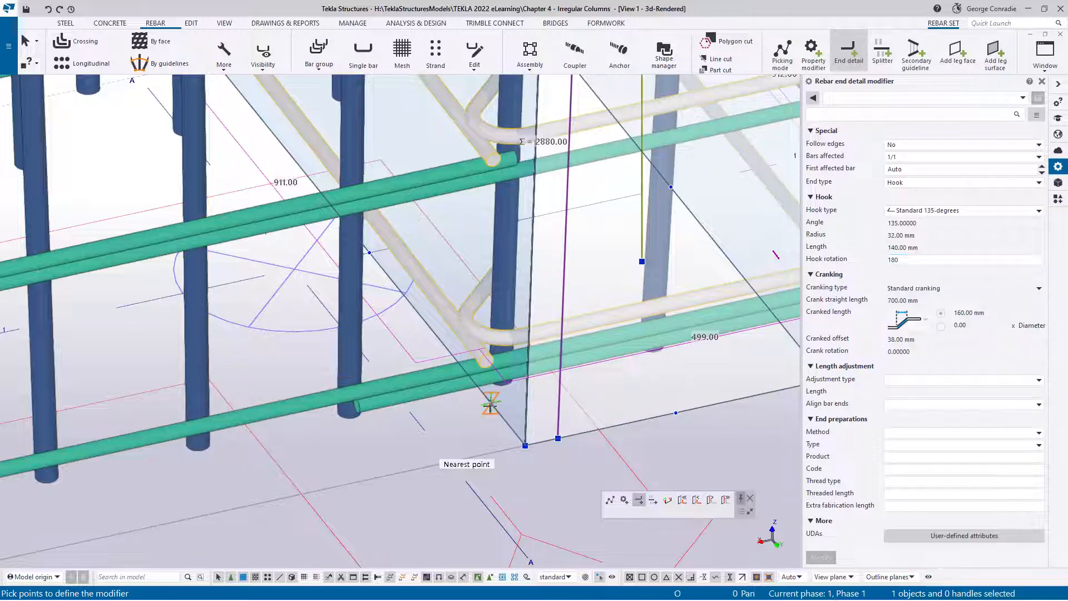
- Place the rotated hook modifier on the inner stirrup set's long leg face, near the open corner, from the column's base to its top
{"action": "scroll", "coordinate": [490, 414], "scroll_direction": "down", "scroll_amount": 2}
{"action": "scroll", "coordinate": [490, 414], "scroll_direction": "up", "scroll_amount": 6}
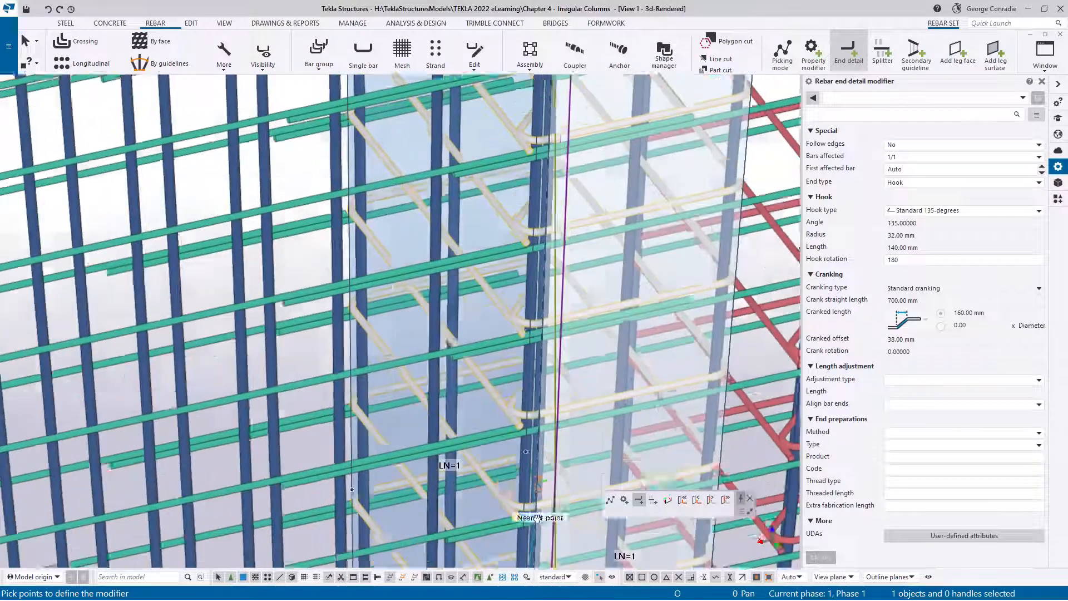
{"action": "scroll", "coordinate": [511, 333], "scroll_direction": "up", "scroll_amount": 4}
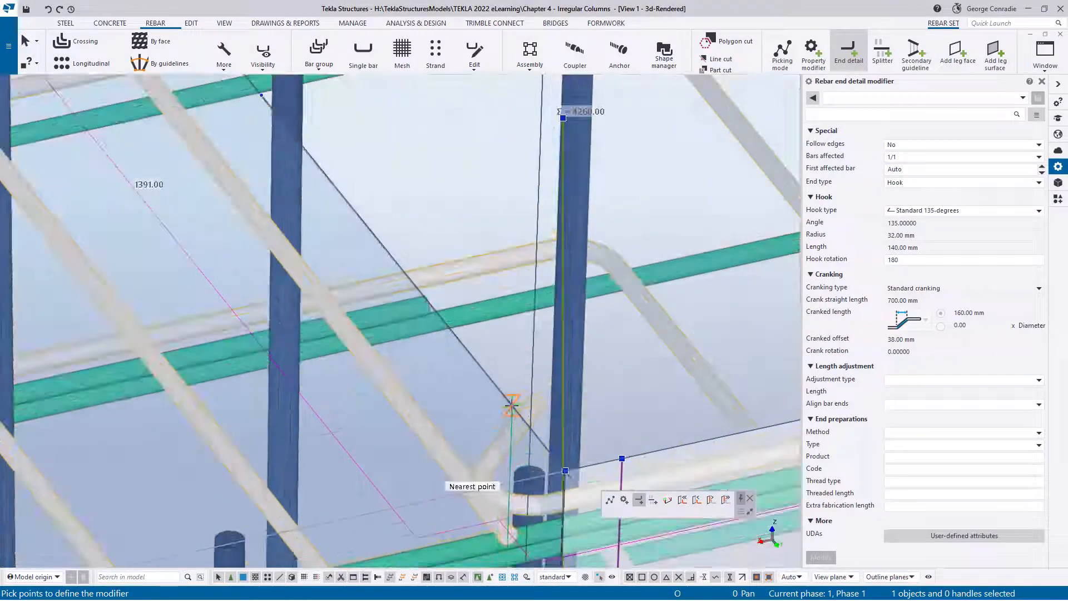
{"action": "left_click", "coordinate": [512, 405]}
{"action": "middle_click", "coordinate": [526, 369]}
{"action": "scroll", "coordinate": [526, 370], "scroll_direction": "down", "scroll_amount": 3}
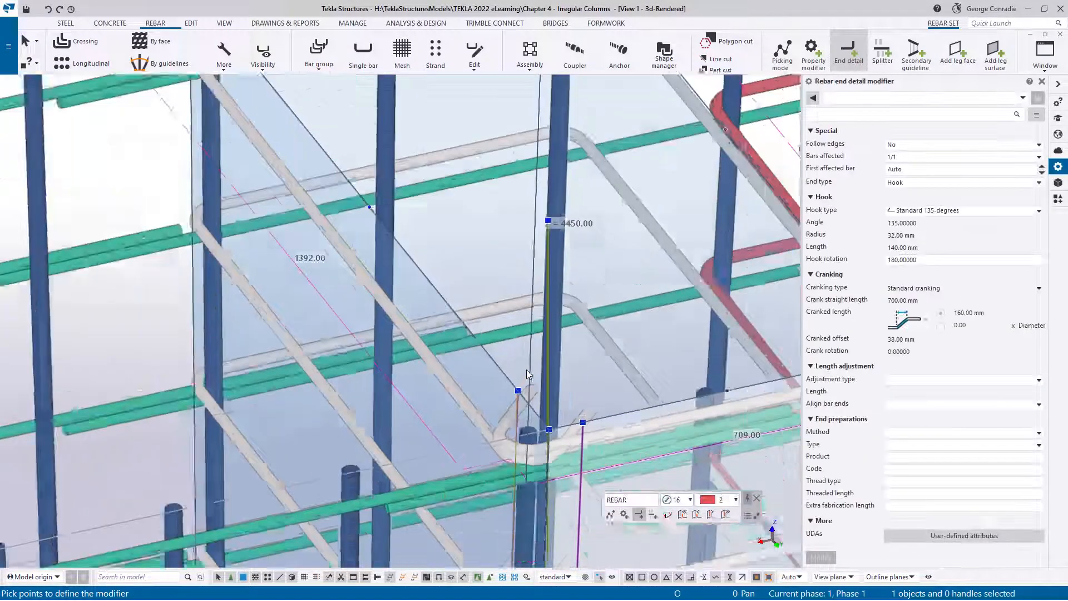
{"action": "middle_click_drag", "start_coordinate": [491, 421], "coordinate": [419, 285]}
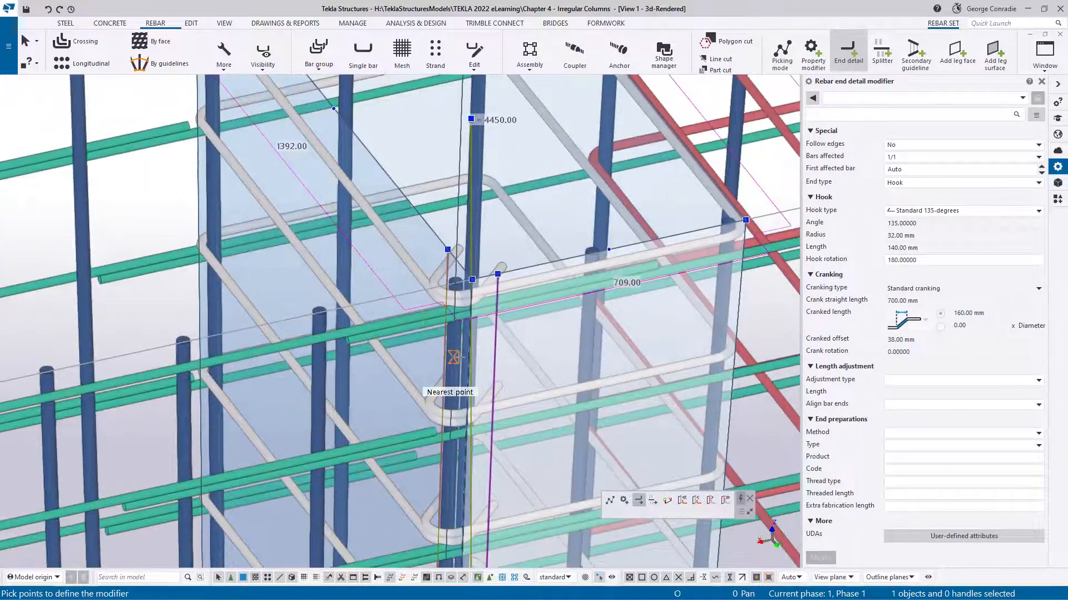
{"action": "middle_click_drag", "start_coordinate": [640, 383], "coordinate": [496, 261]}
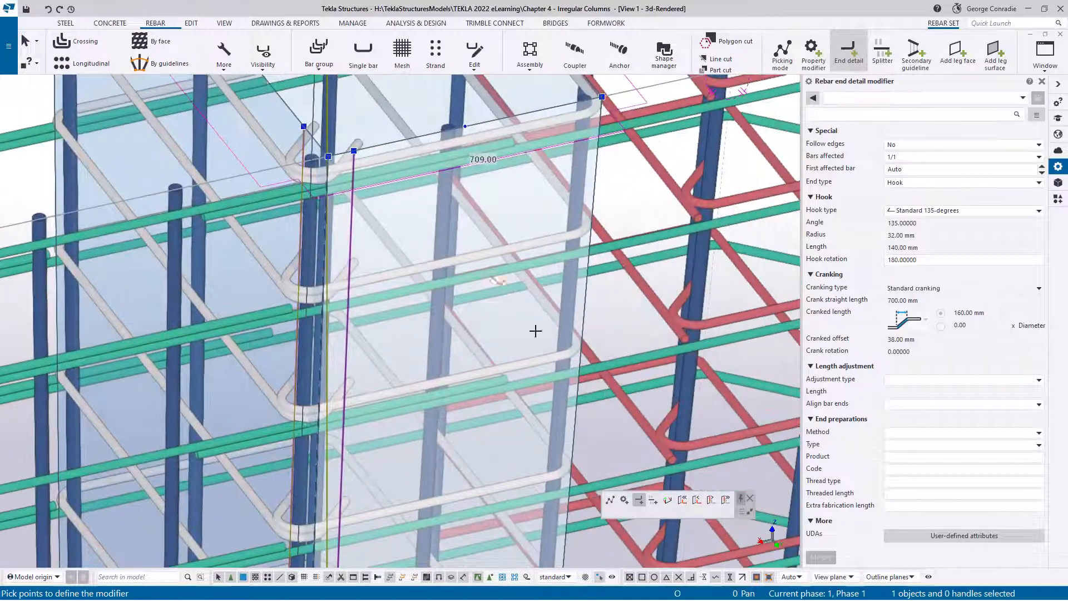
{"action": "right_click", "coordinate": [627, 281]}
{"action": "left_click", "coordinate": [627, 281]}
{"action": "scroll", "coordinate": [628, 281], "scroll_direction": "down", "scroll_amount": 3}
{"action": "middle_click_drag", "start_coordinate": [628, 281], "coordinate": [646, 244]}
{"action": "key", "text": "Escape"}
- Place a Standard 135-degrees hook modifier with 180-degree rotation on the end stirrup set's long leg face, from the column's base to its top
{"action": "scroll", "coordinate": [493, 464], "scroll_direction": "up", "scroll_amount": 5}
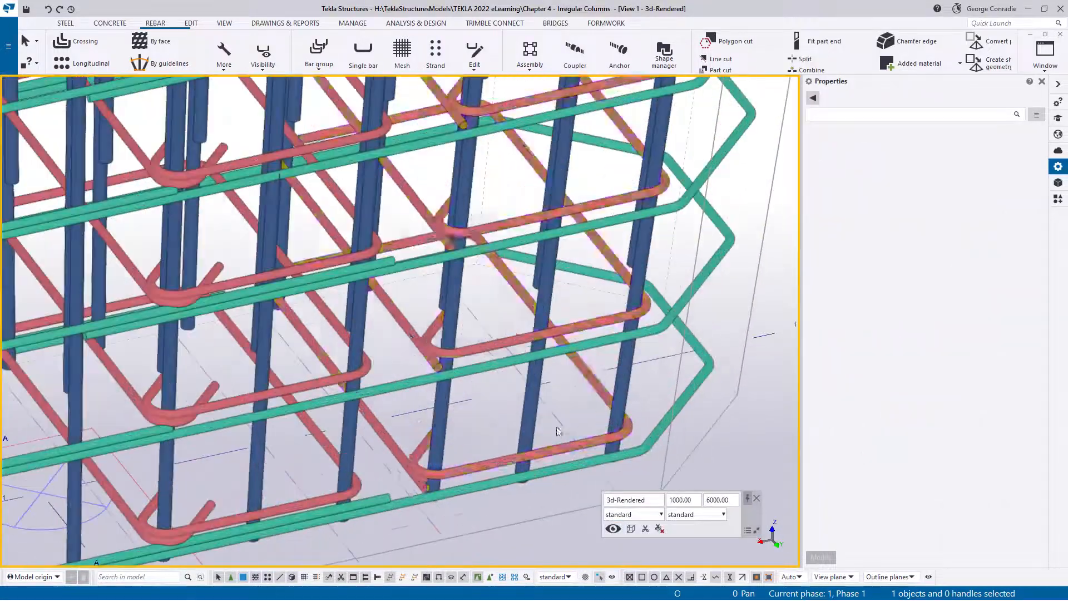
{"action": "left_click", "coordinate": [492, 461]}
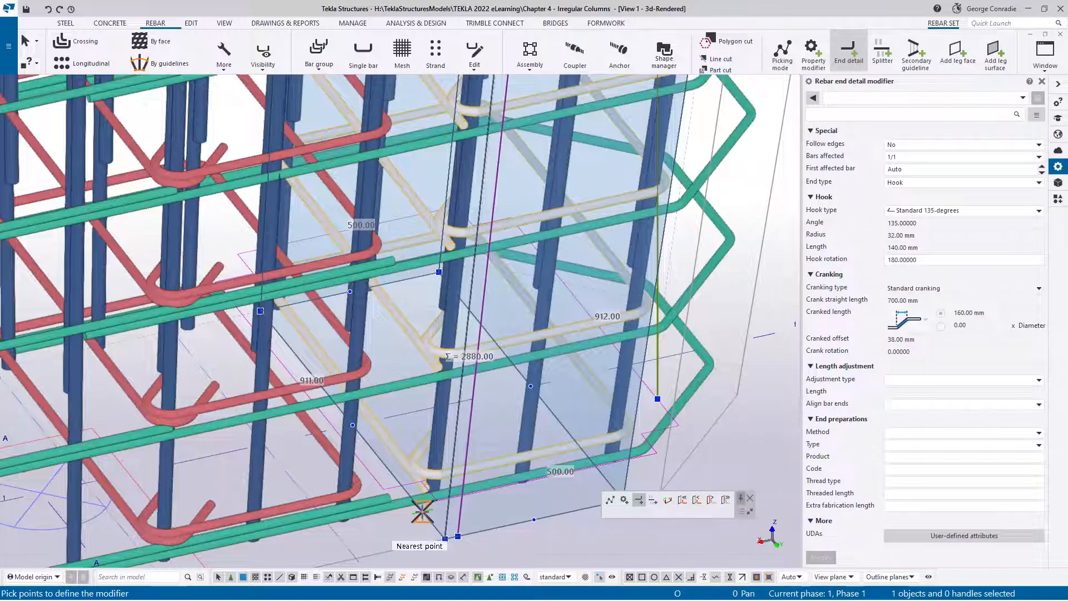
{"action": "scroll", "coordinate": [421, 511], "scroll_direction": "down", "scroll_amount": 5}
{"action": "scroll", "coordinate": [468, 442], "scroll_direction": "up", "scroll_amount": 8}
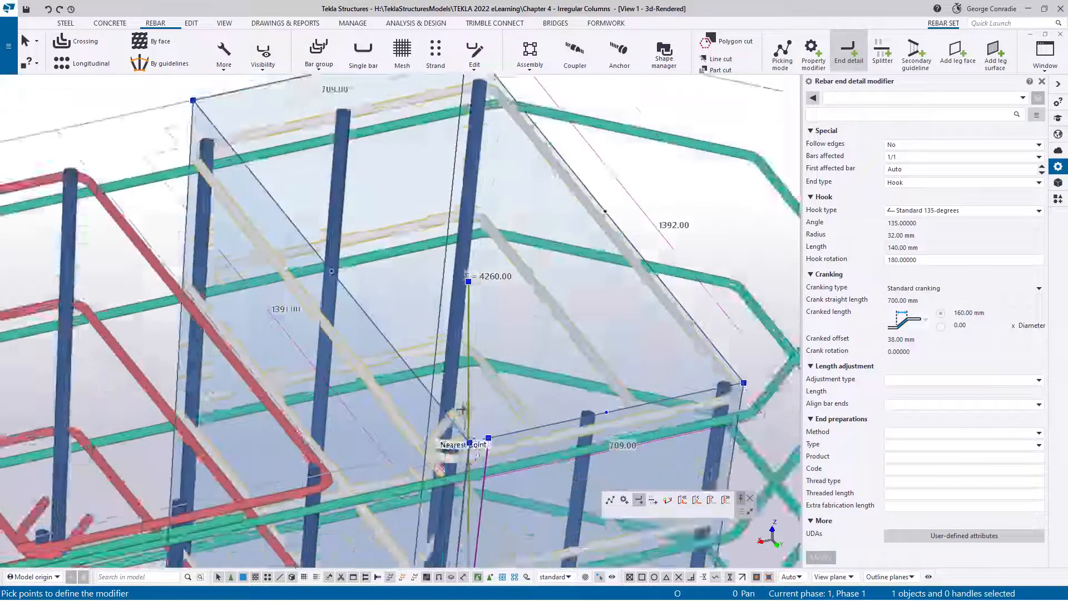
{"action": "scroll", "coordinate": [462, 411], "scroll_direction": "up", "scroll_amount": 3}
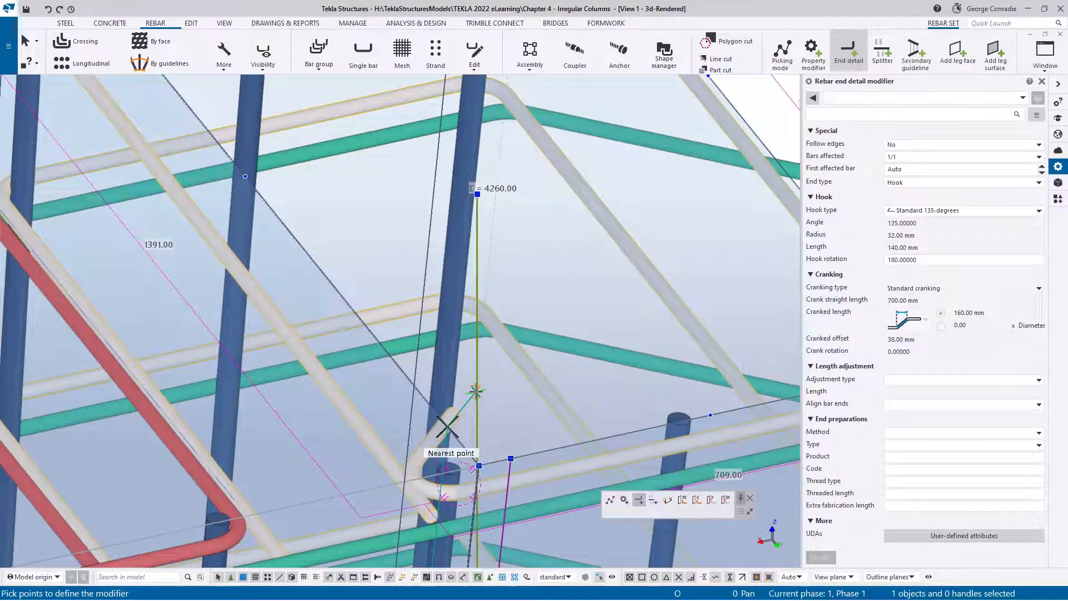
{"action": "right_click", "coordinate": [534, 373]}
{"action": "left_click", "coordinate": [538, 379]}
{"action": "scroll", "coordinate": [541, 374], "scroll_direction": "down", "scroll_amount": 10}
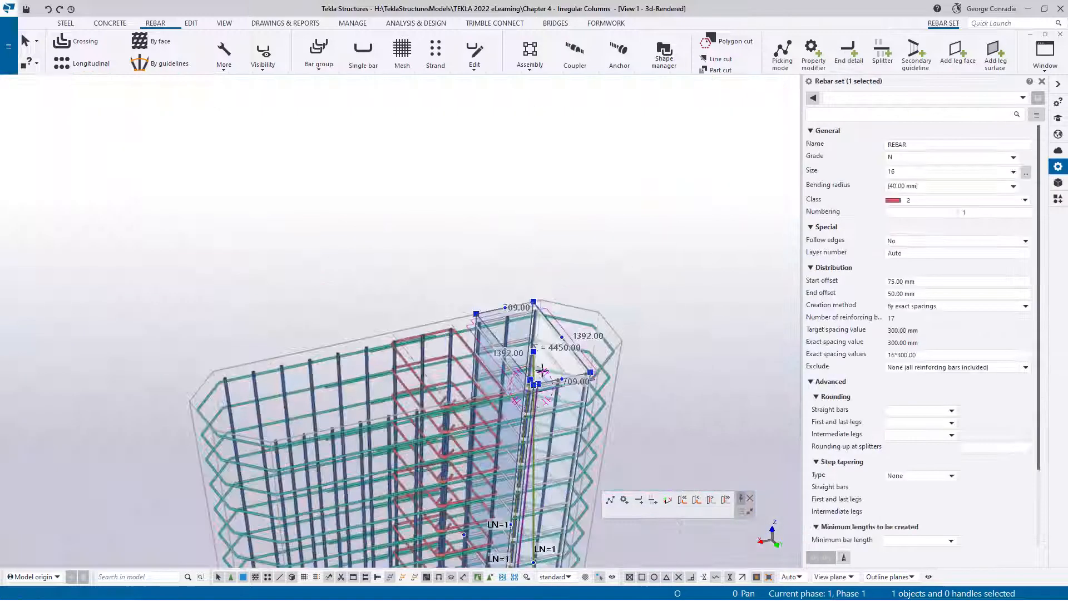
{"action": "left_click", "coordinate": [648, 262]}
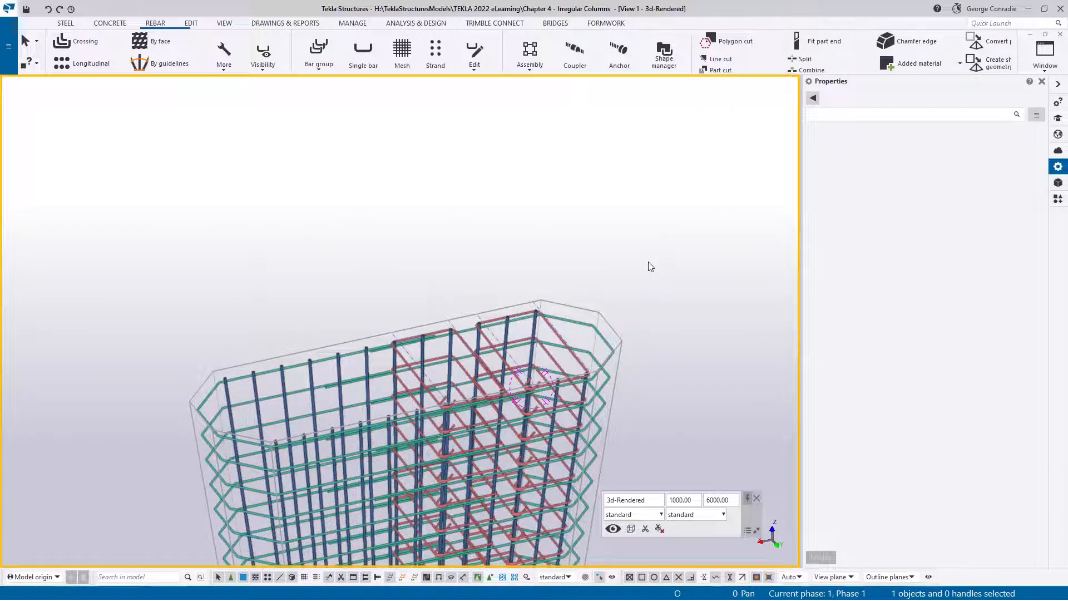
- Switch to the Elevation Grid 1 view in plane projection and examine the lowest stirrups against the horizontal bars at the column's base
{"action": "key", "text": "ctrl+Tab"}
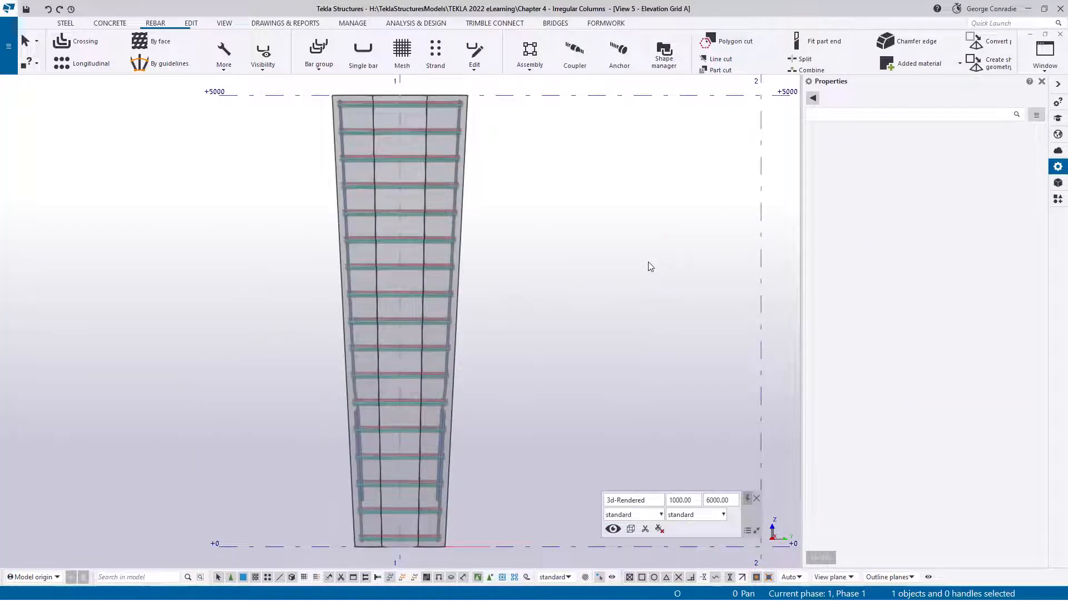
{"action": "key", "text": "ctrl+Tab"}
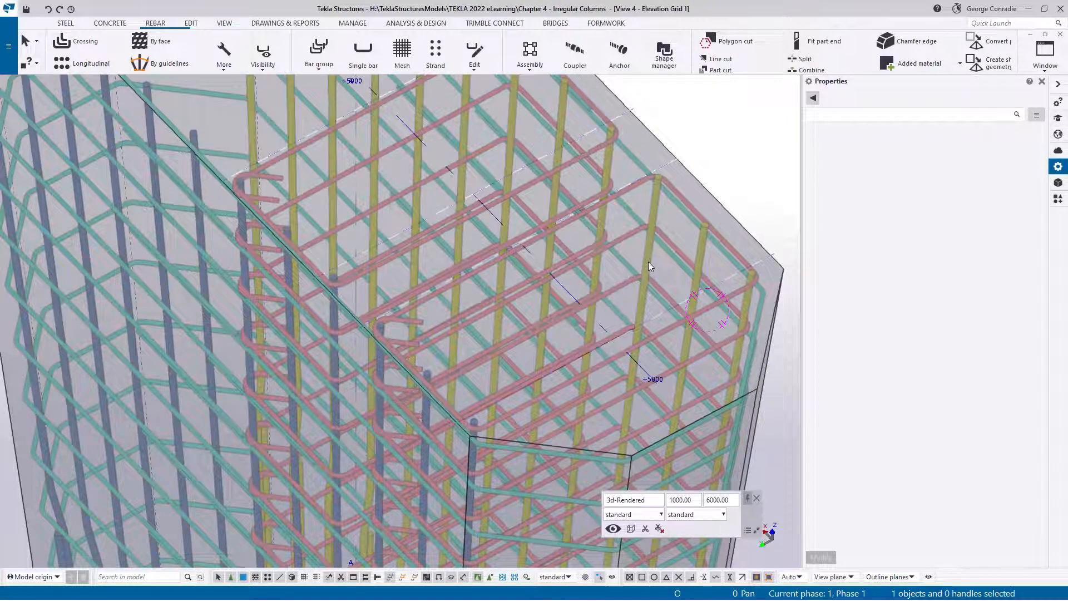
{"action": "key", "text": "ctrl+p"}
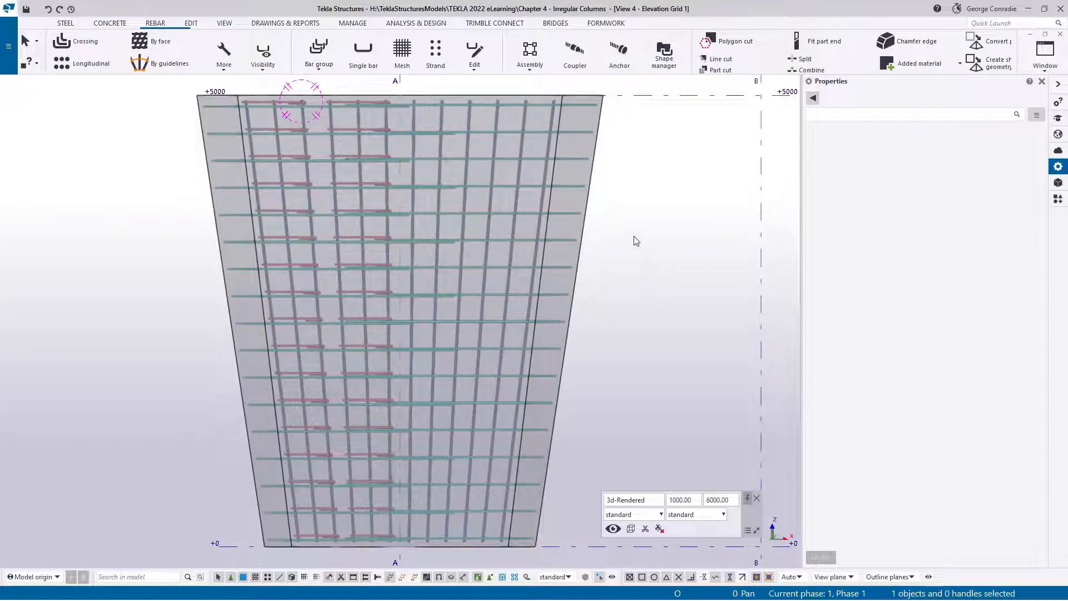
{"action": "scroll", "coordinate": [412, 529], "scroll_direction": "up", "scroll_amount": 2}
{"action": "scroll", "coordinate": [393, 462], "scroll_direction": "down", "scroll_amount": 2}
{"action": "scroll", "coordinate": [290, 390], "scroll_direction": "up", "scroll_amount": 5}
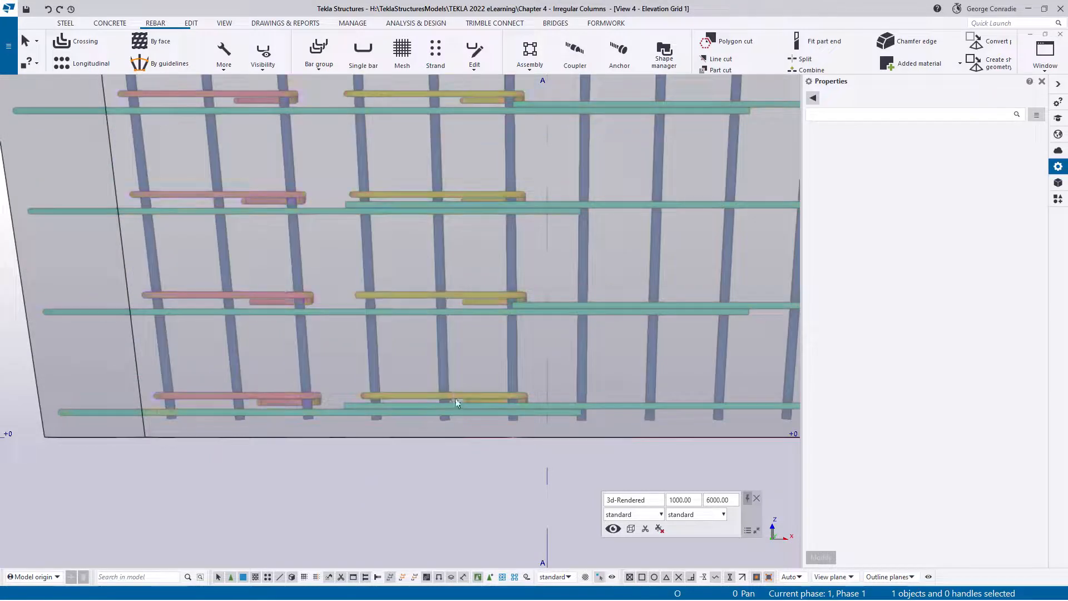
{"action": "scroll", "coordinate": [523, 412], "scroll_direction": "up", "scroll_amount": 4}
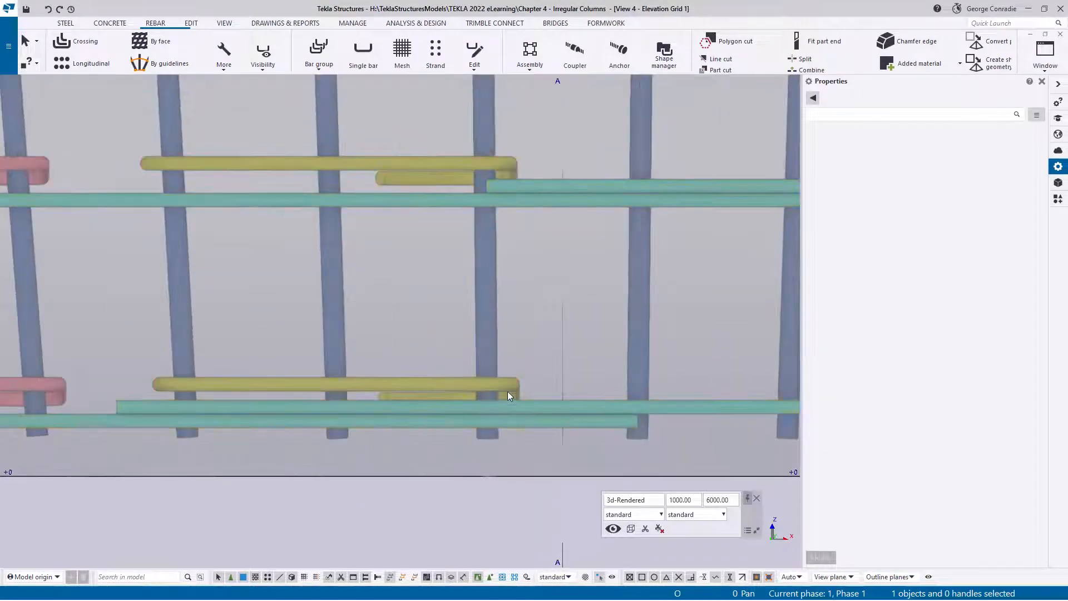
{"action": "scroll", "coordinate": [509, 388], "scroll_direction": "down", "scroll_amount": 1}
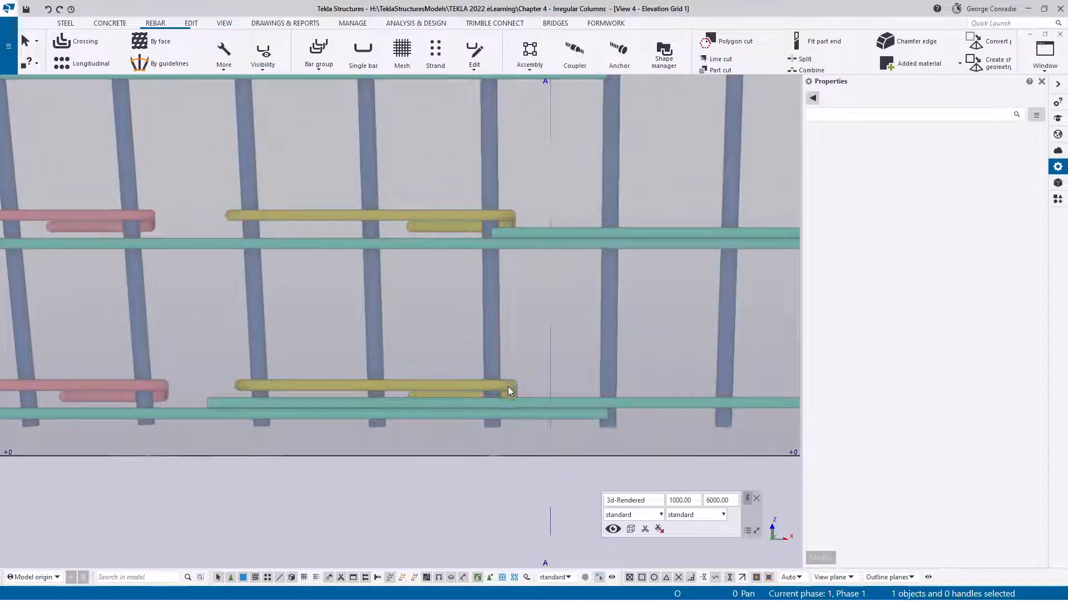
{"action": "middle_click_drag", "start_coordinate": [508, 386], "coordinate": [494, 396], "text": "ctrl"}
{"action": "middle_click_drag", "start_coordinate": [534, 369], "coordinate": [469, 377], "text": "ctrl"}
- Select the inner and end stirrup sets together and hide the rebar set leg faces
{"action": "left_click", "coordinate": [466, 380]}
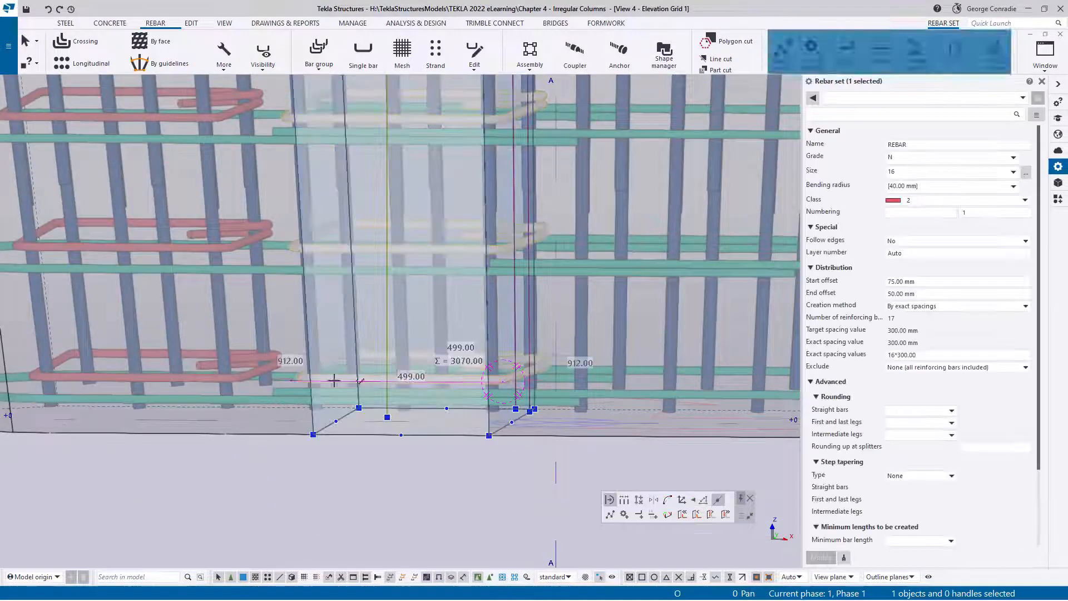
{"action": "left_click", "coordinate": [236, 380], "text": "ctrl"}
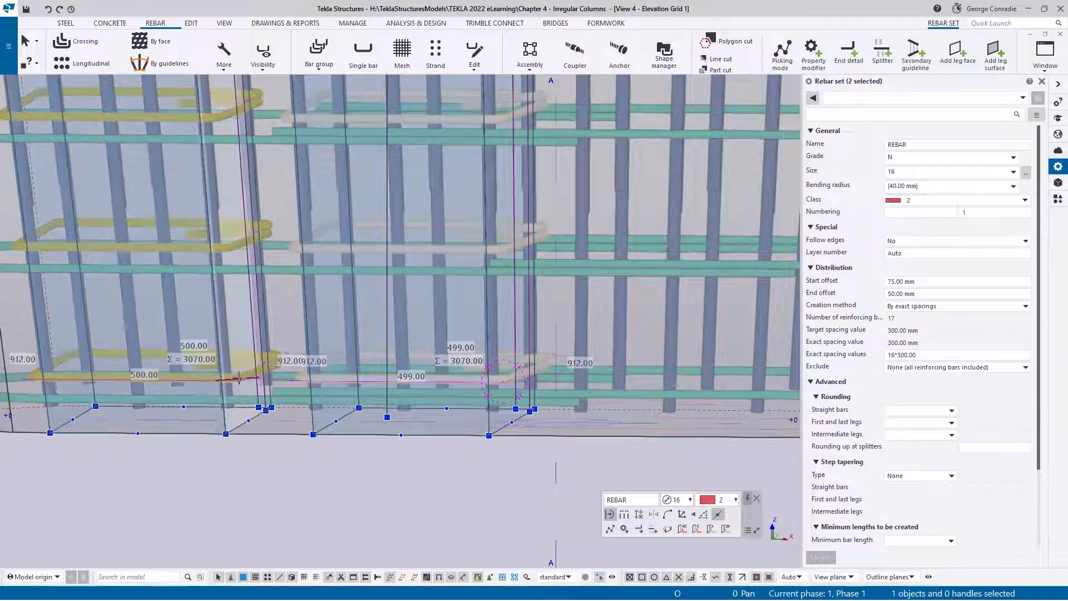
{"action": "left_click", "coordinate": [271, 68]}
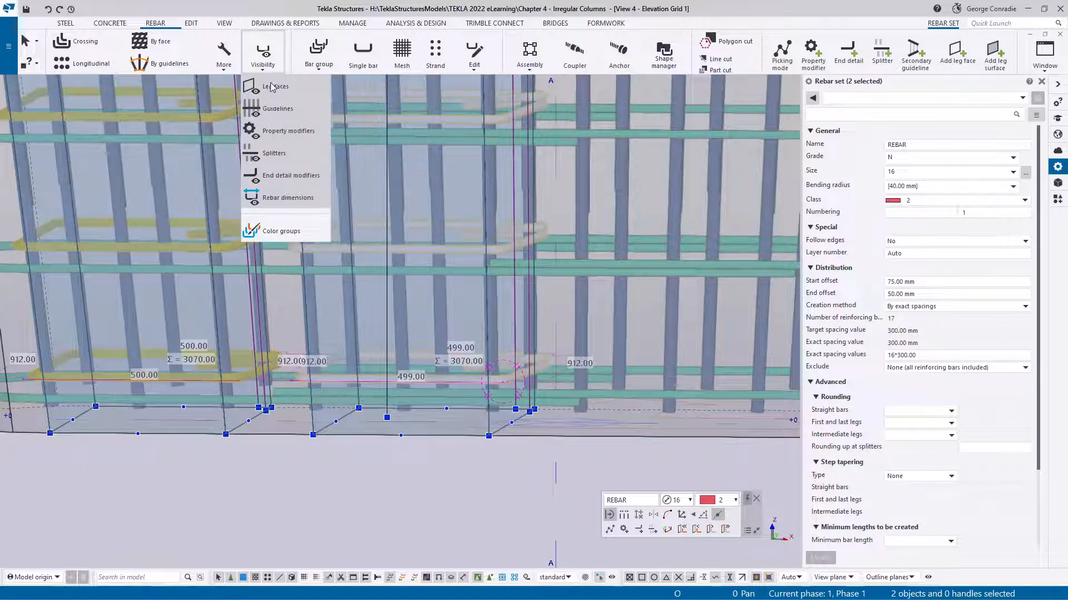
{"action": "left_click", "coordinate": [272, 88]}
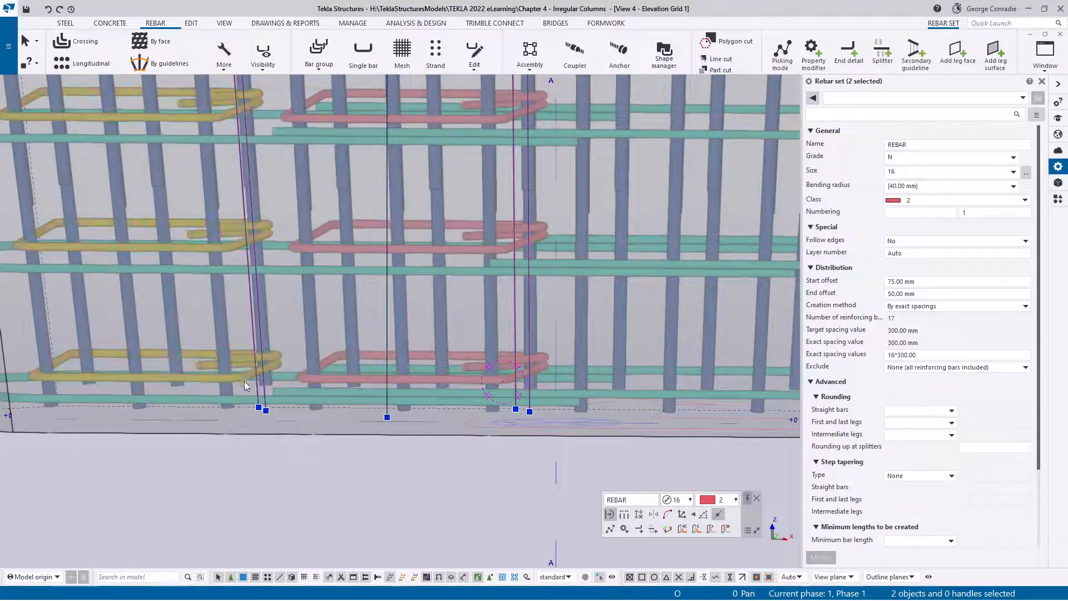
- Reselect both stirrup sets and swap the ends of the inner set's guideline
{"action": "left_click", "coordinate": [202, 377]}
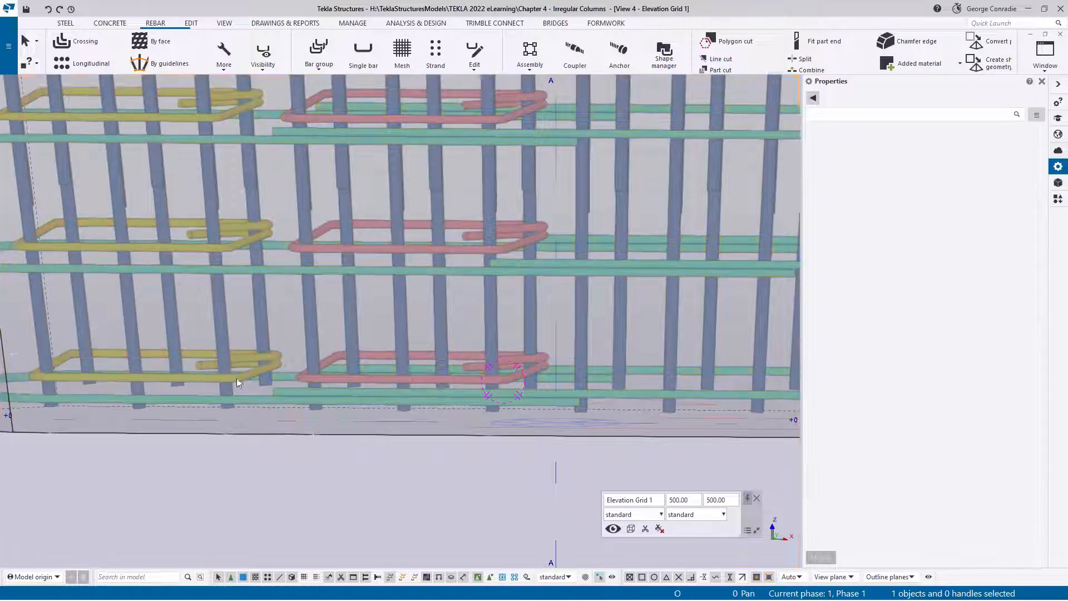
{"action": "left_click", "coordinate": [336, 379], "text": "ctrl"}
{"action": "scroll", "coordinate": [377, 428], "scroll_direction": "down", "scroll_amount": 3}
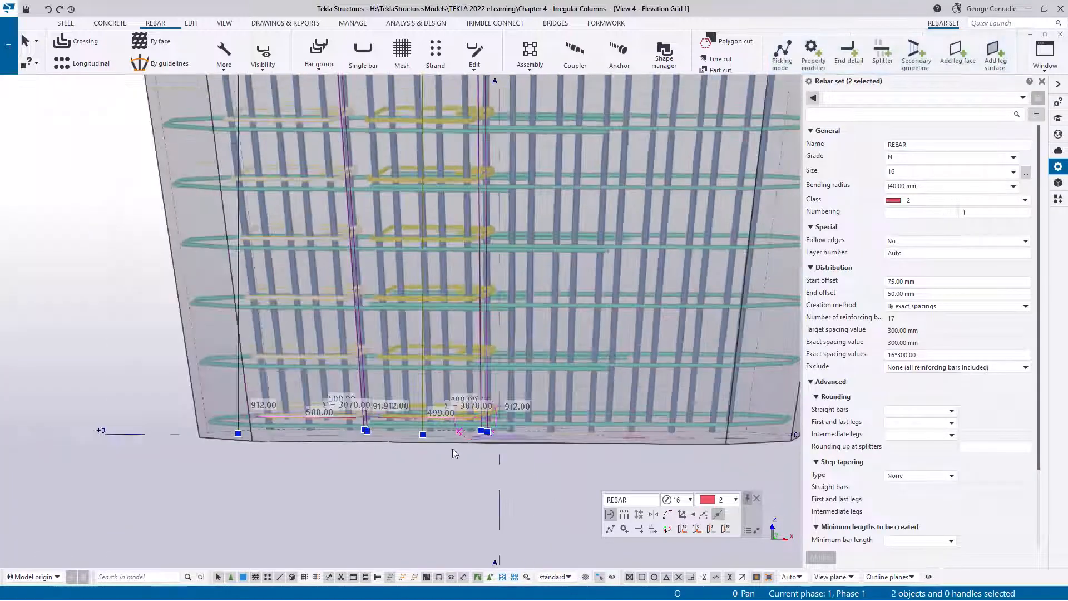
{"action": "middle_click_drag", "start_coordinate": [454, 421], "coordinate": [512, 284], "text": "ctrl"}
{"action": "scroll", "coordinate": [395, 312], "scroll_direction": "down", "scroll_amount": 5}
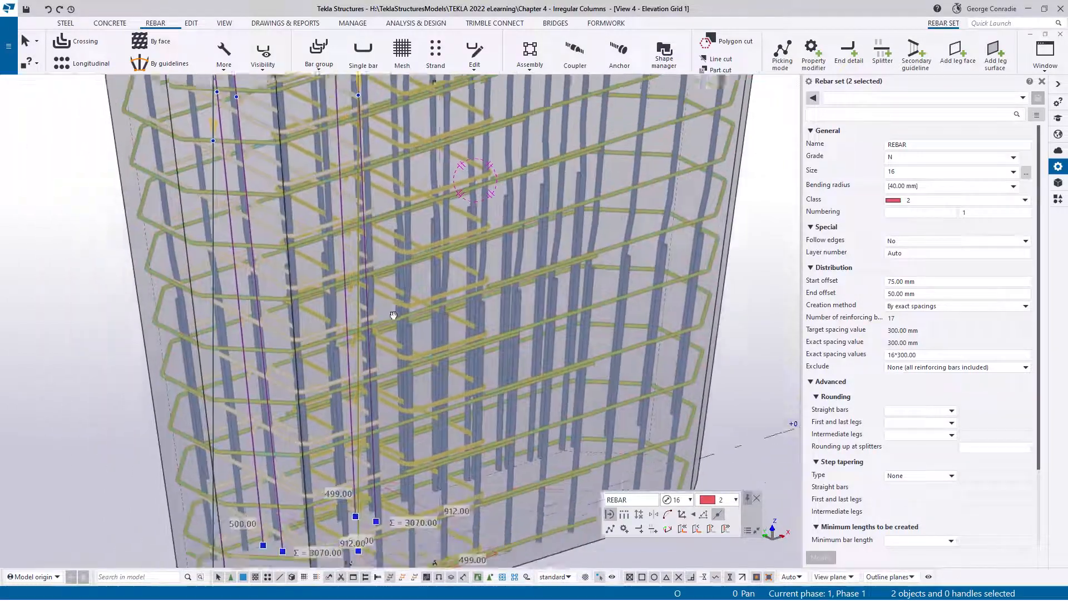
{"action": "middle_click_drag", "start_coordinate": [407, 302], "coordinate": [407, 344]}
{"action": "scroll", "coordinate": [370, 222], "scroll_direction": "up", "scroll_amount": 5}
{"action": "scroll", "coordinate": [401, 245], "scroll_direction": "up", "scroll_amount": 3}
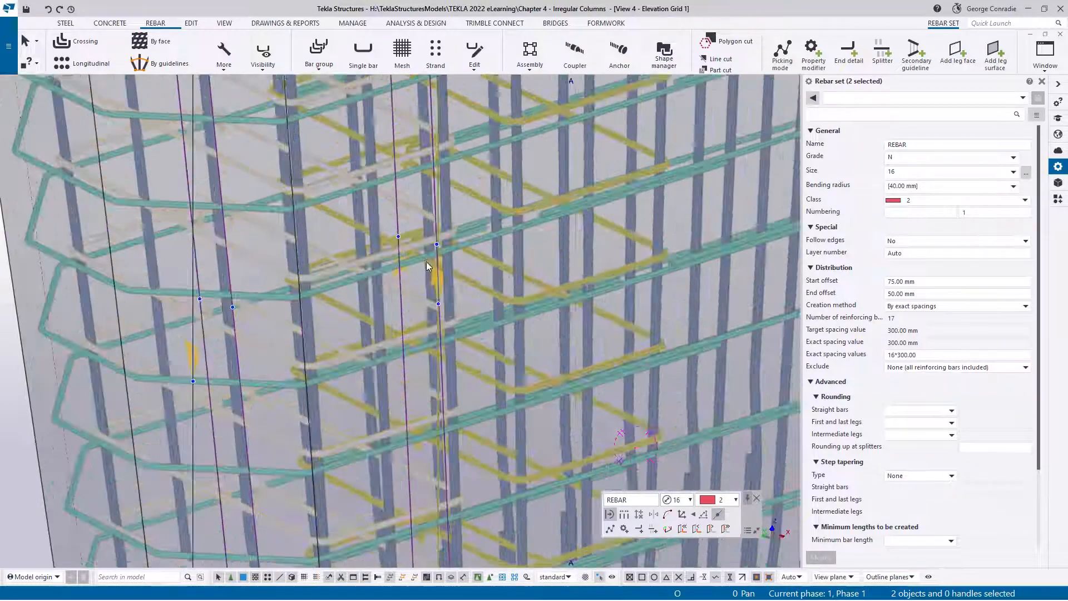
{"action": "middle_click_drag", "start_coordinate": [432, 267], "coordinate": [446, 286], "text": "ctrl"}
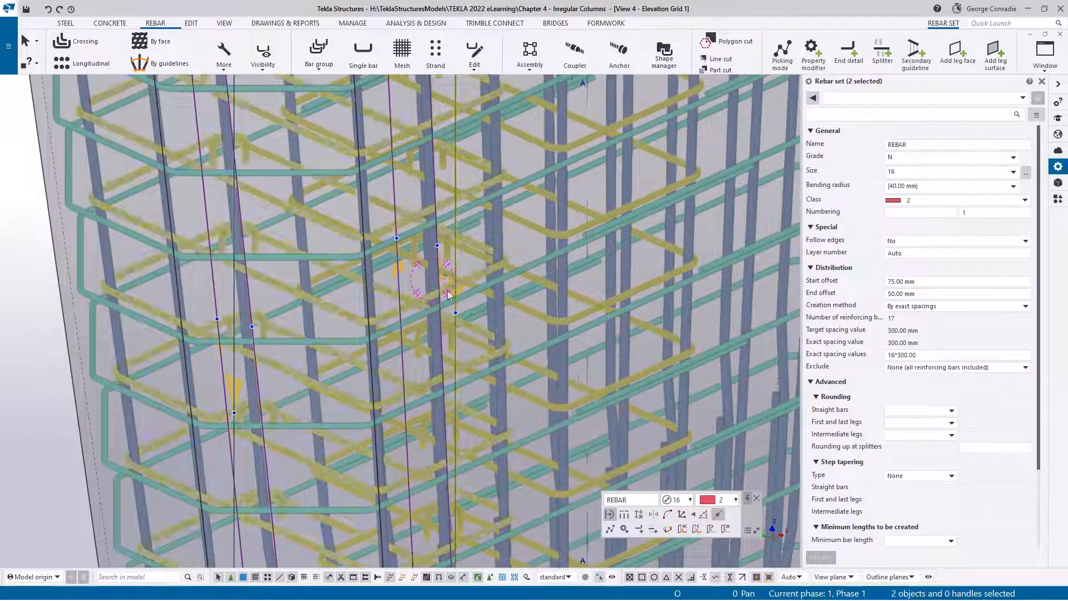
{"action": "middle_click_drag", "start_coordinate": [241, 449], "coordinate": [460, 280]}
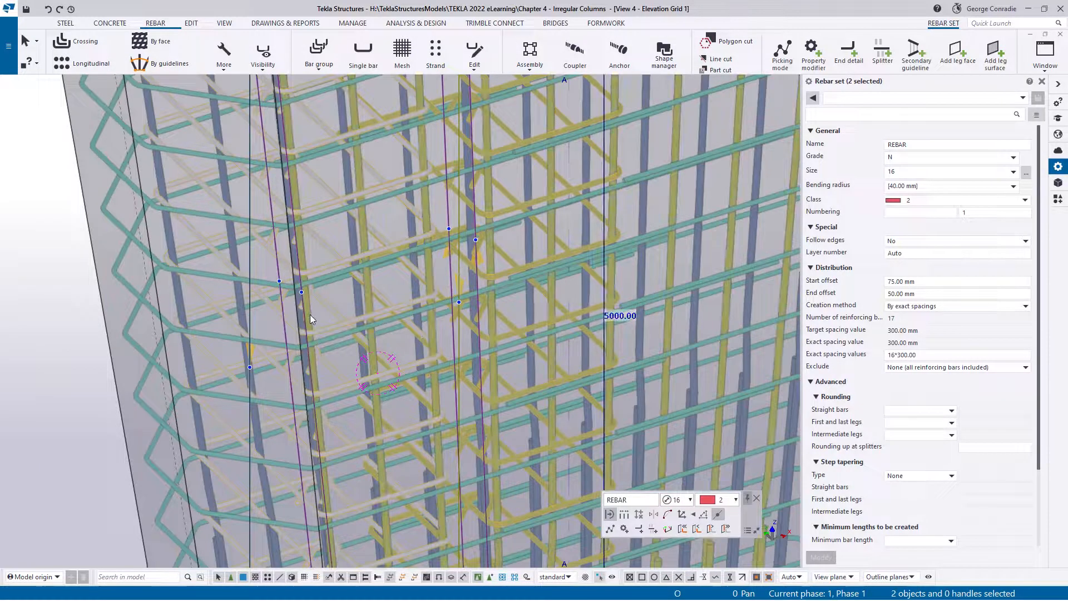
{"action": "scroll", "coordinate": [309, 313], "scroll_direction": "down", "scroll_amount": 3}
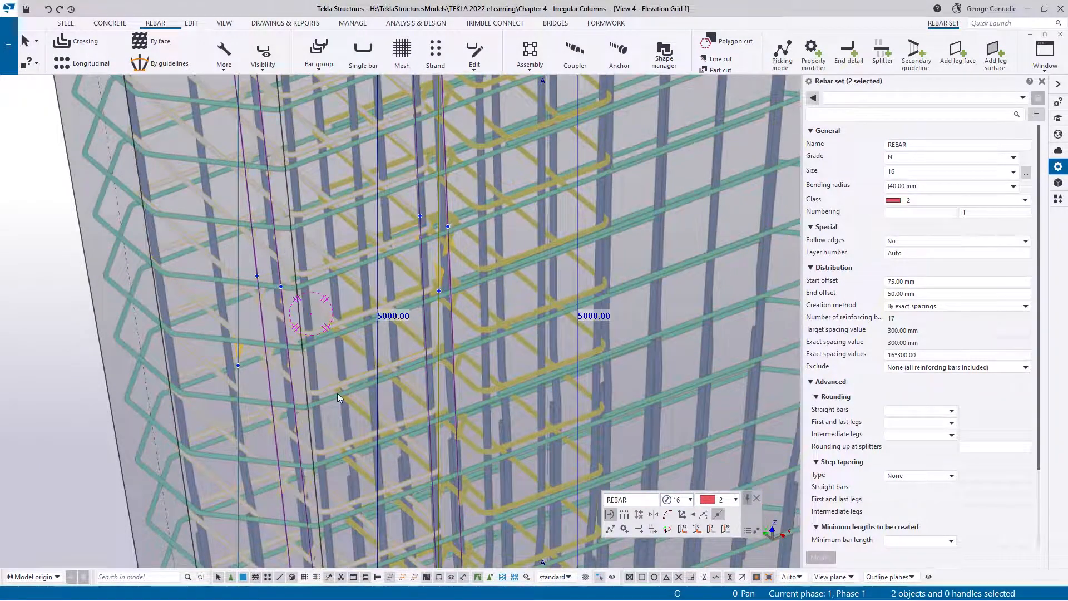
{"action": "scroll", "coordinate": [362, 383], "scroll_direction": "down", "scroll_amount": 2}
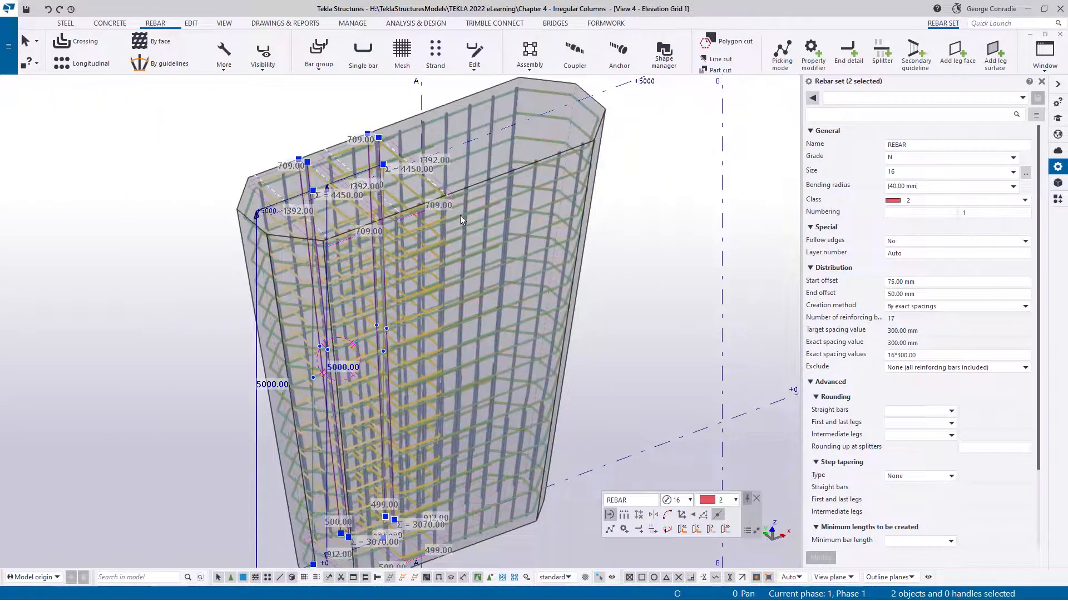
{"action": "left_click", "coordinate": [654, 515]}
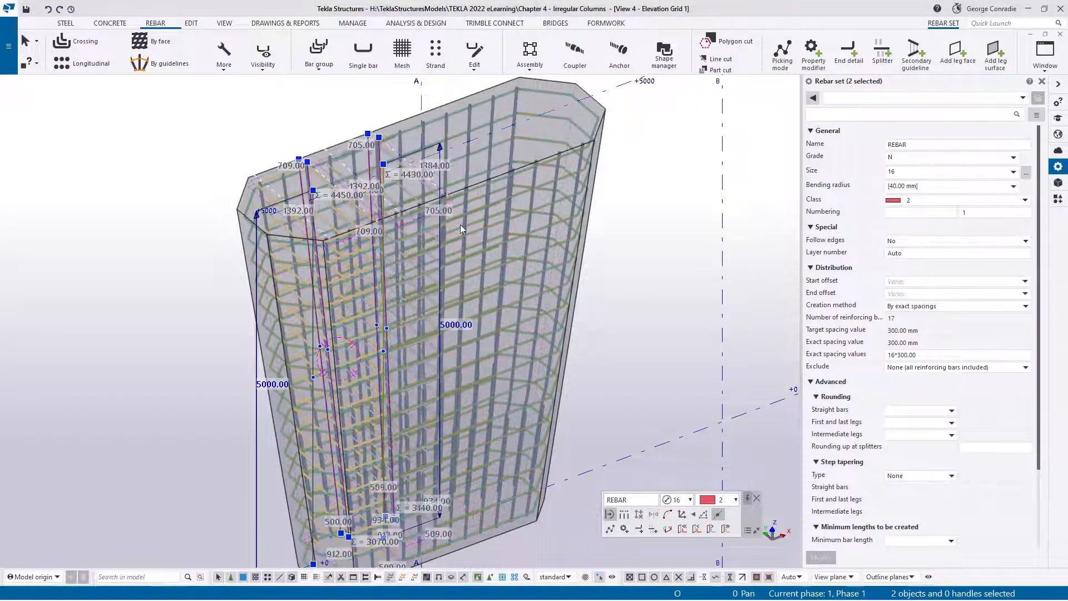
- Set the start offset to 75 mm and the end offset to 50 mm for both selected stirrup sets
{"action": "scroll", "coordinate": [512, 302], "scroll_direction": "up", "scroll_amount": 6}
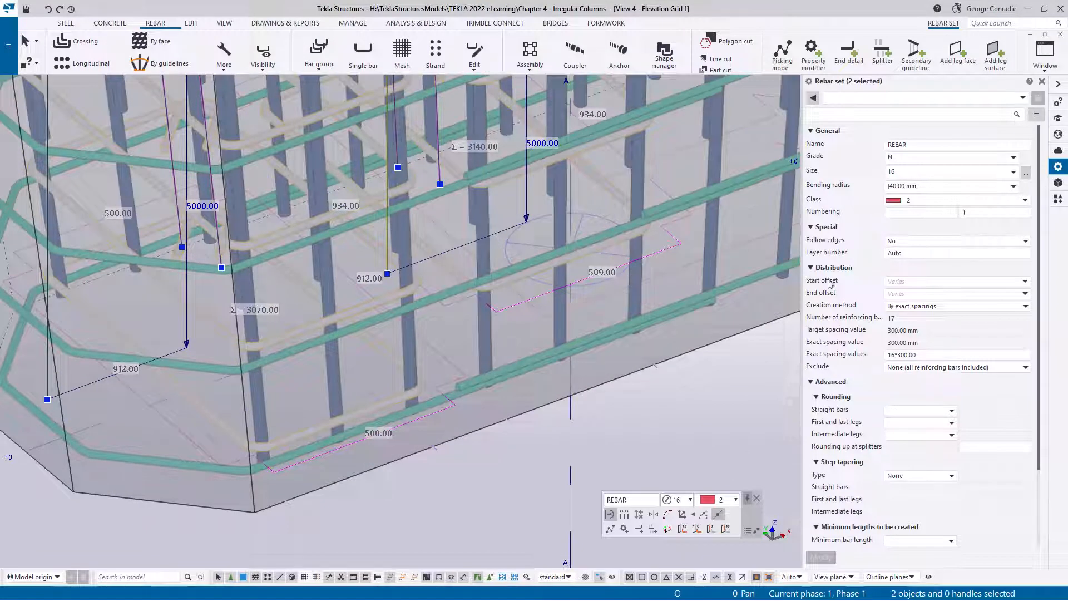
{"action": "left_click", "coordinate": [901, 281]}
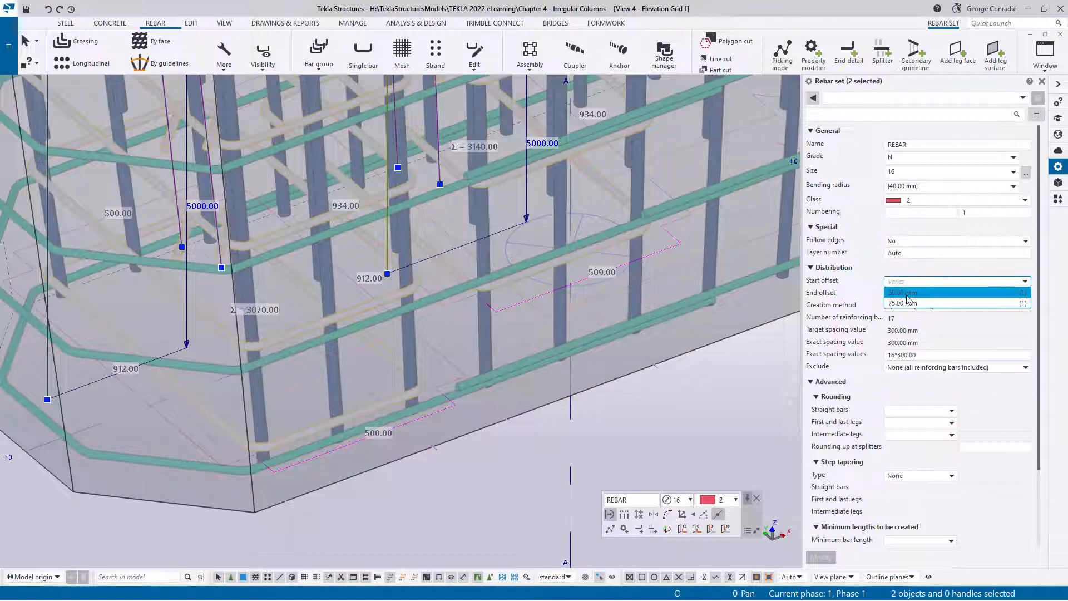
{"action": "left_click", "coordinate": [902, 303]}
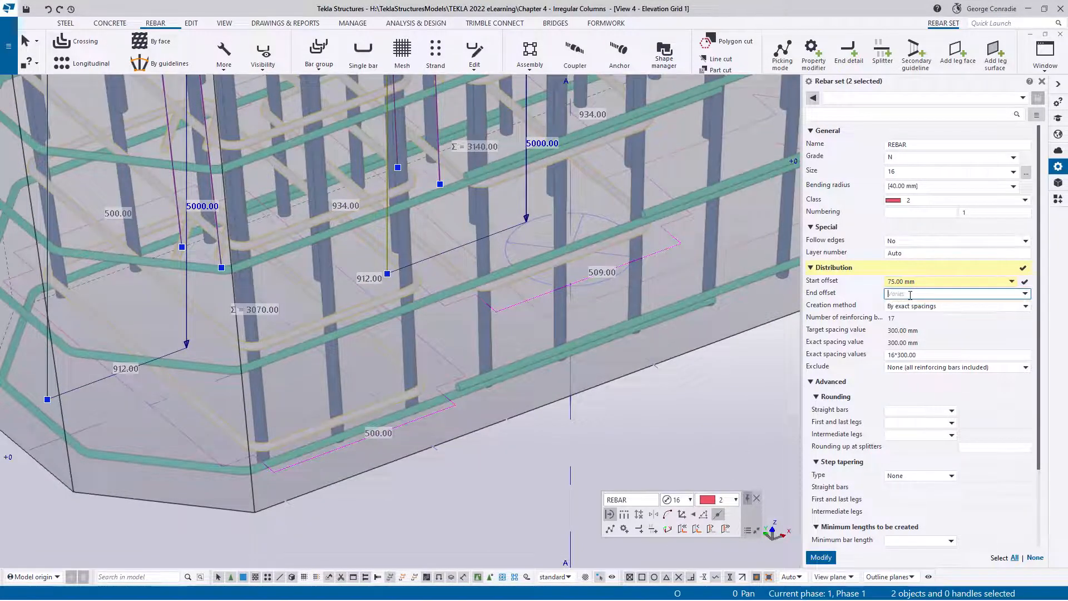
{"action": "left_click", "coordinate": [909, 296]}
{"action": "left_click", "coordinate": [901, 316]}
{"action": "left_click", "coordinate": [820, 558]}
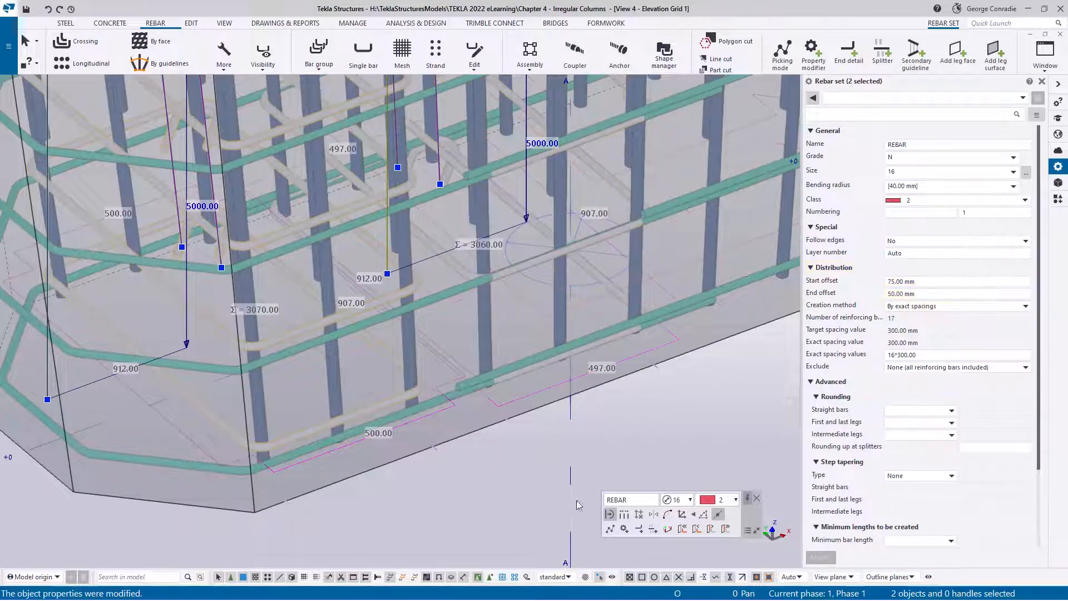
- Select only the end stirrup set and swap the ends of its guideline
{"action": "middle_click_drag", "start_coordinate": [569, 494], "coordinate": [508, 327], "text": "ctrl"}
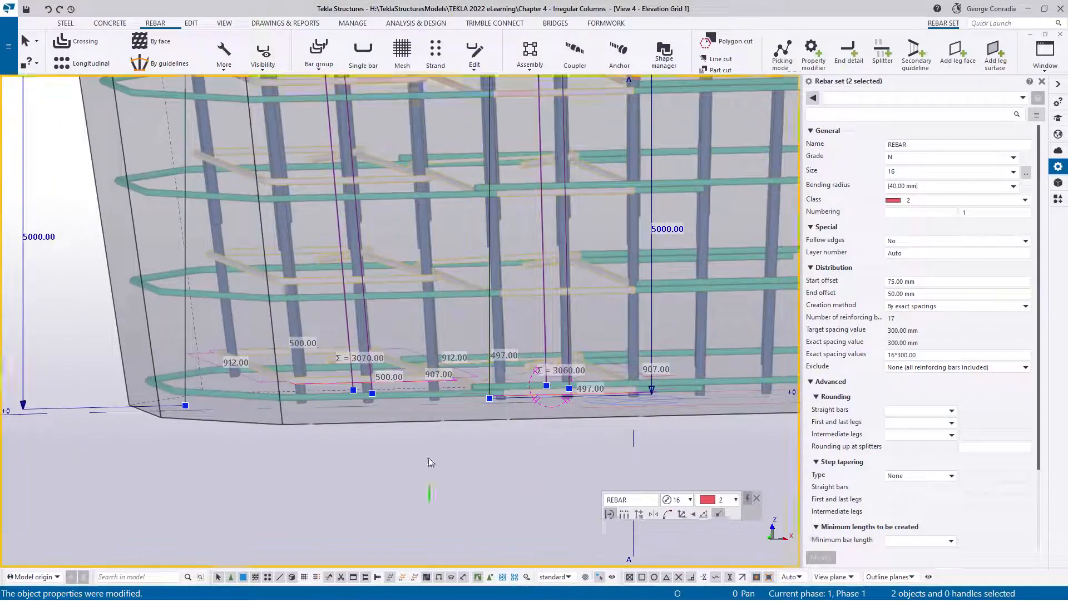
{"action": "left_click", "coordinate": [428, 457]}
{"action": "left_click", "coordinate": [405, 281]}
{"action": "mouse_move", "coordinate": [390, 282]}
{"action": "middle_mouse_down"}
{"action": "mouse_move", "coordinate": [491, 517]}
{"action": "mouse_move", "coordinate": [424, 372]}
{"action": "mouse_move", "coordinate": [436, 478]}
{"action": "mouse_move", "coordinate": [382, 343]}
{"action": "middle_mouse_up"}
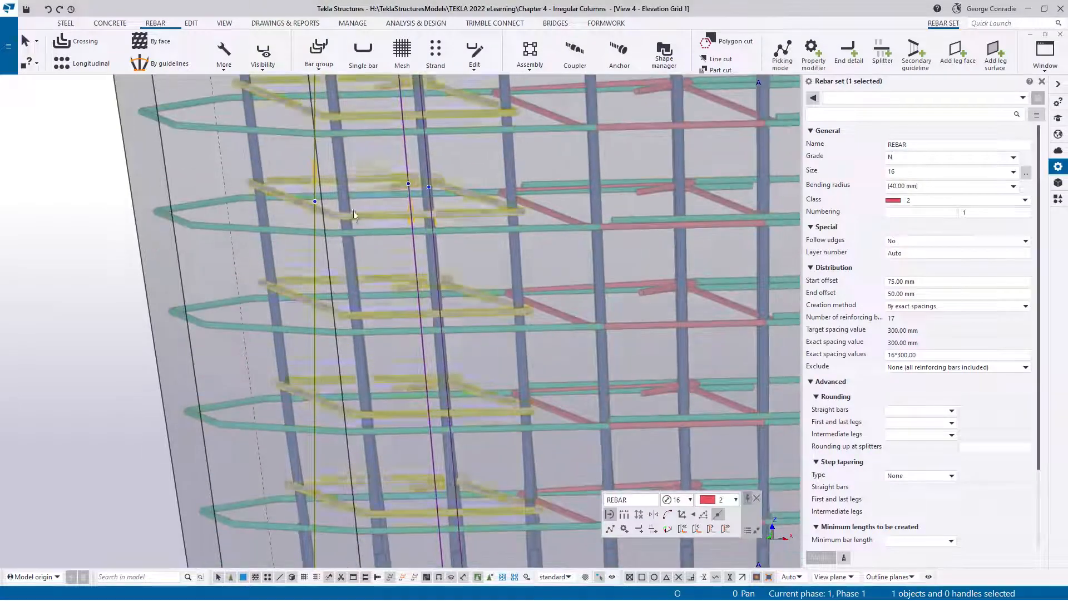
{"action": "left_click", "coordinate": [654, 514]}
{"action": "scroll", "coordinate": [543, 336], "scroll_direction": "down", "scroll_amount": 4}
{"action": "middle_click_drag", "start_coordinate": [543, 335], "coordinate": [489, 4]}
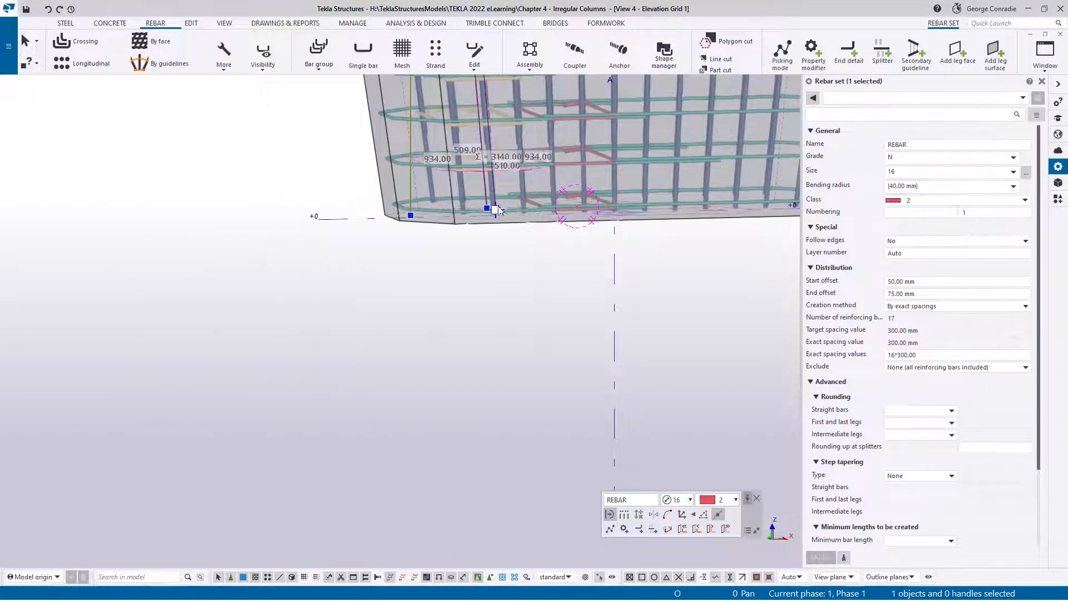
- Select only the end stirrup set and set its start offset to 75 mm and its end offset to 50 mm
{"action": "left_click", "coordinate": [533, 185]}
{"action": "scroll", "coordinate": [531, 184], "scroll_direction": "up", "scroll_amount": 3}
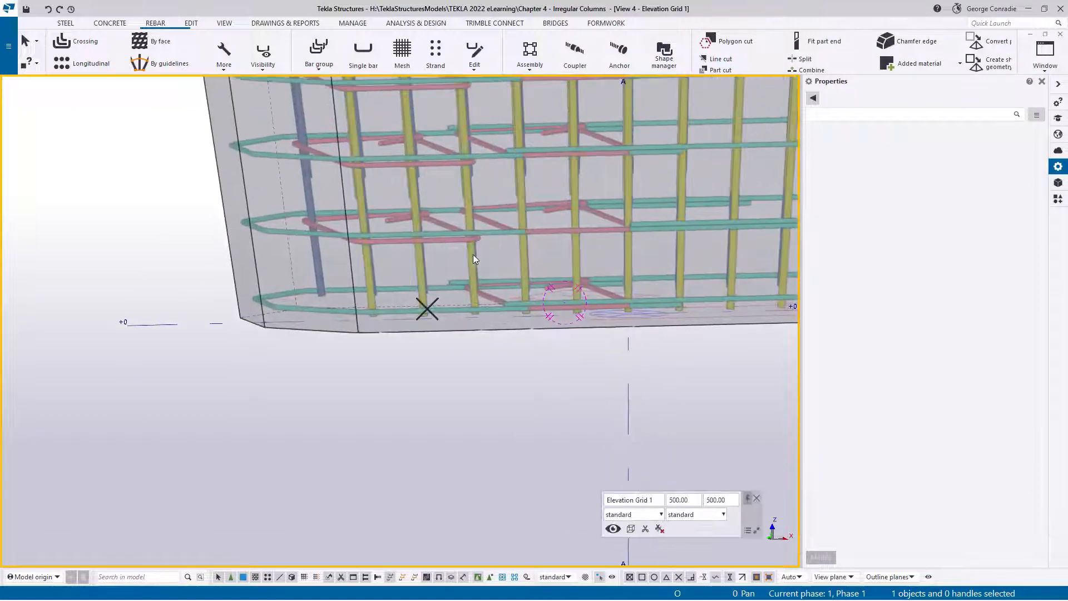
{"action": "left_click", "coordinate": [471, 237]}
{"action": "scroll", "coordinate": [484, 248], "scroll_direction": "up", "scroll_amount": 3}
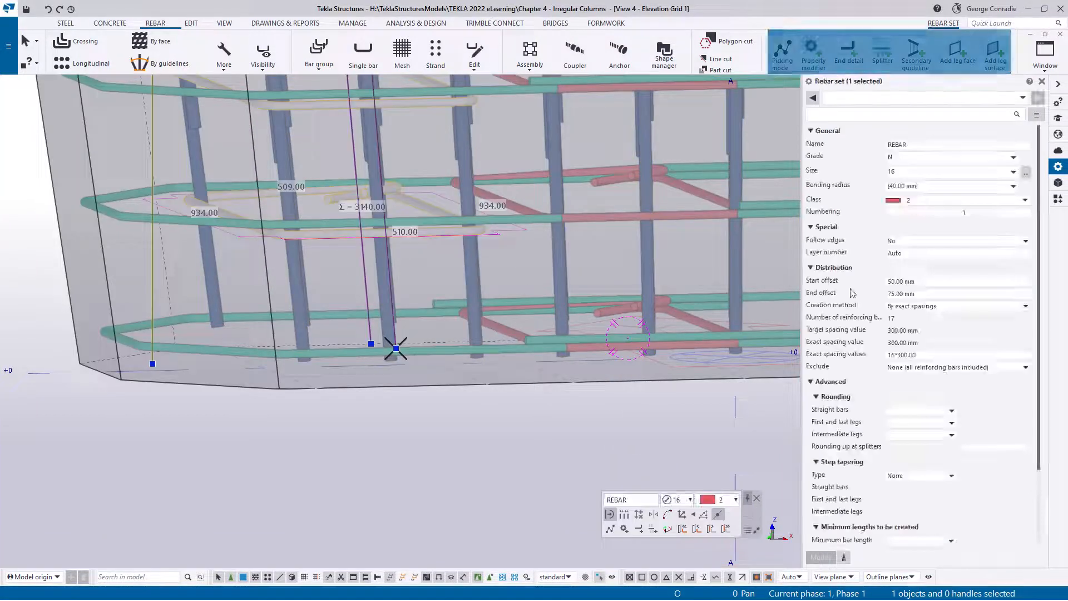
{"action": "left_click", "coordinate": [855, 284]}
{"action": "type", "text": "75"}
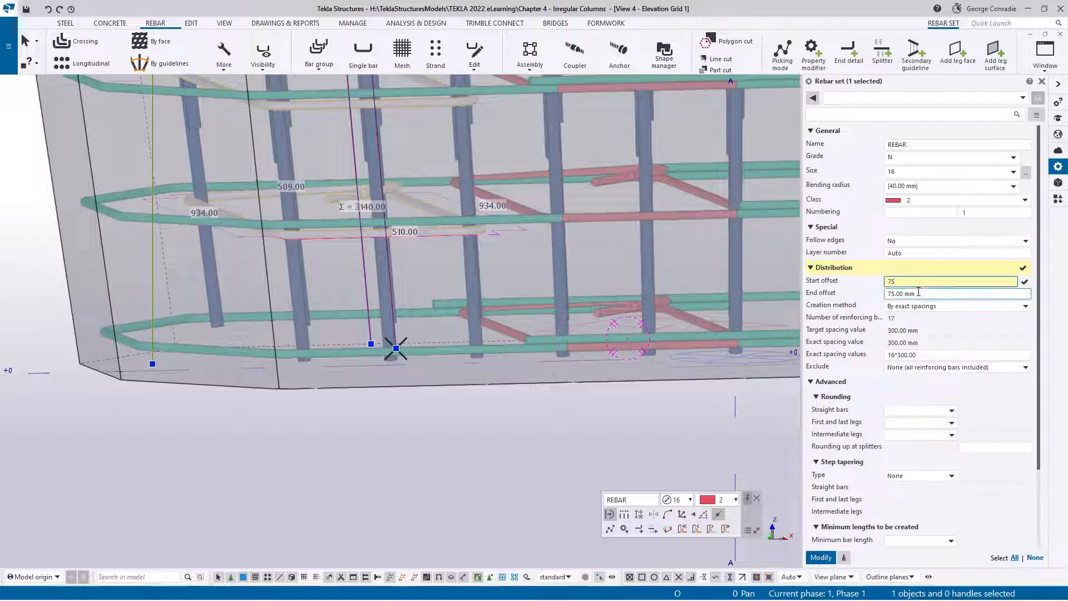
{"action": "left_click", "coordinate": [918, 292]}
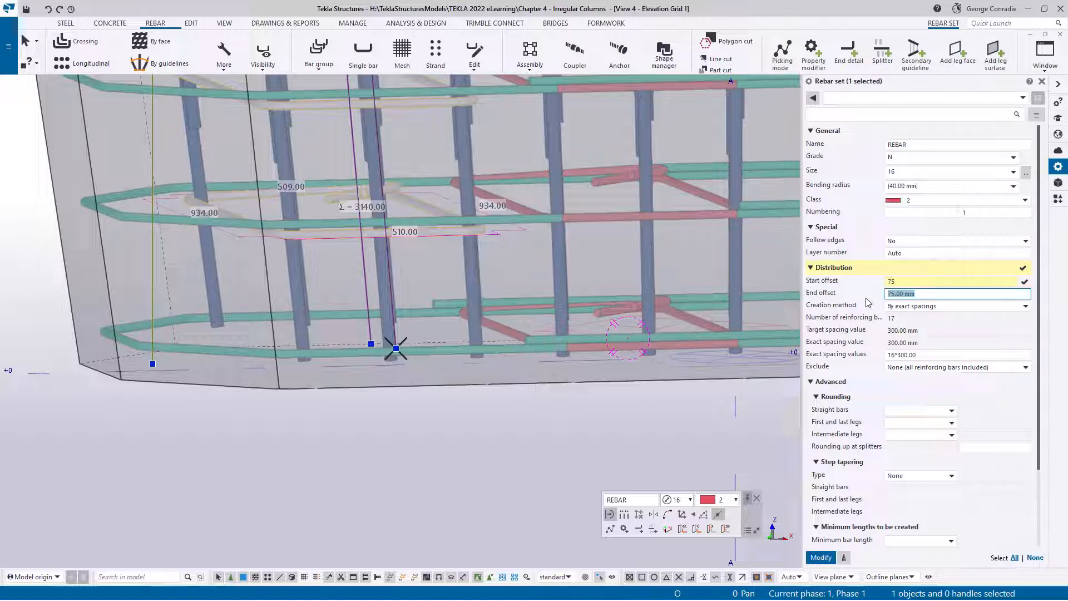
{"action": "type", "text": "50"}
{"action": "key", "text": "Return"}
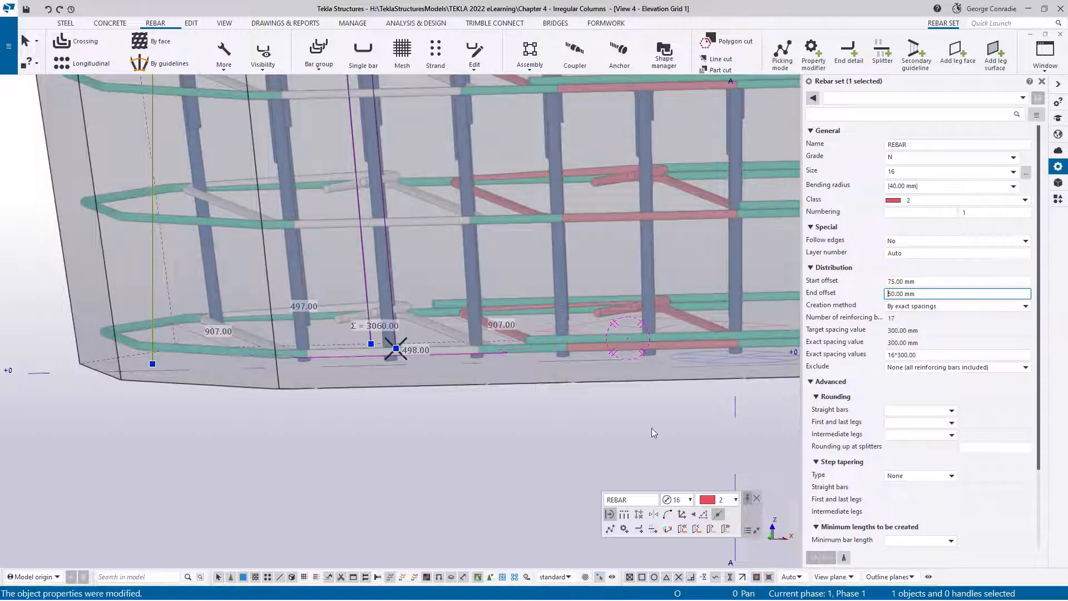
- Select the inner and end stirrup sets together and set their start offset to 100 mm
{"action": "left_click", "coordinate": [461, 468]}
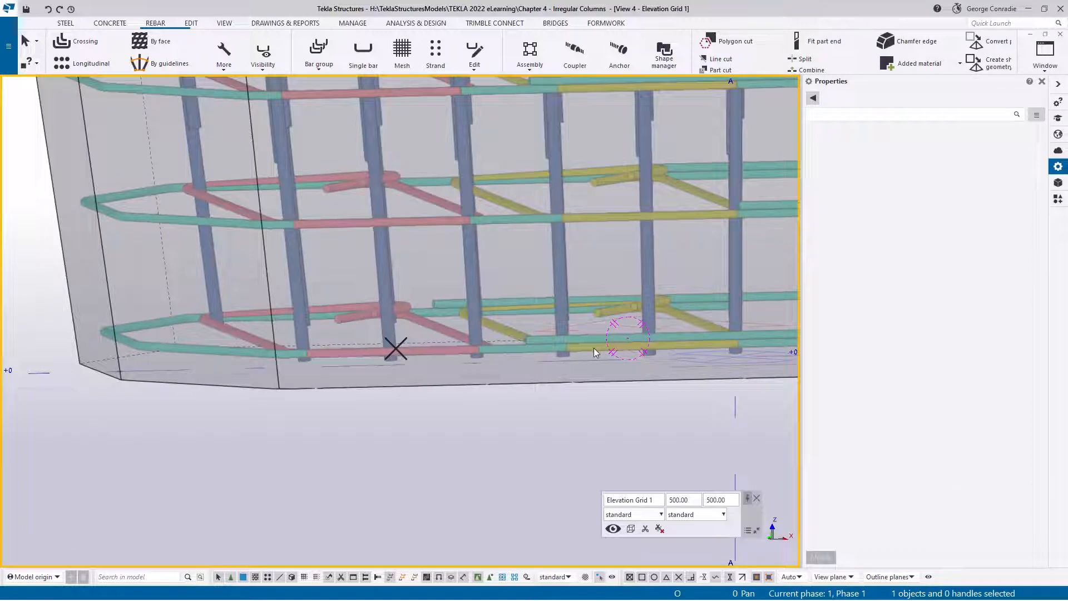
{"action": "left_click", "coordinate": [610, 314]}
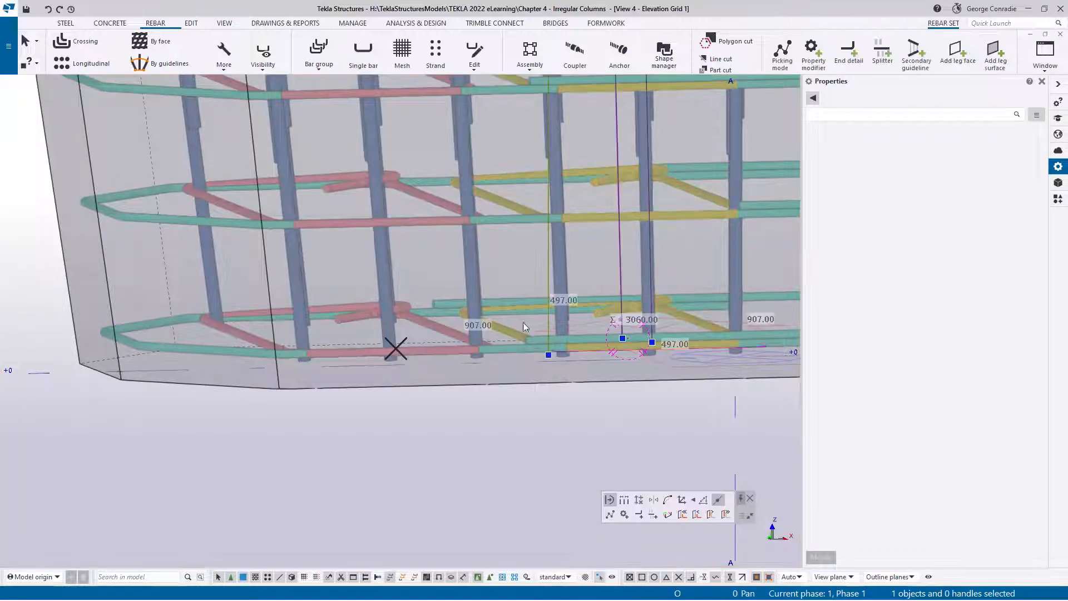
{"action": "left_click", "coordinate": [454, 332], "text": "ctrl"}
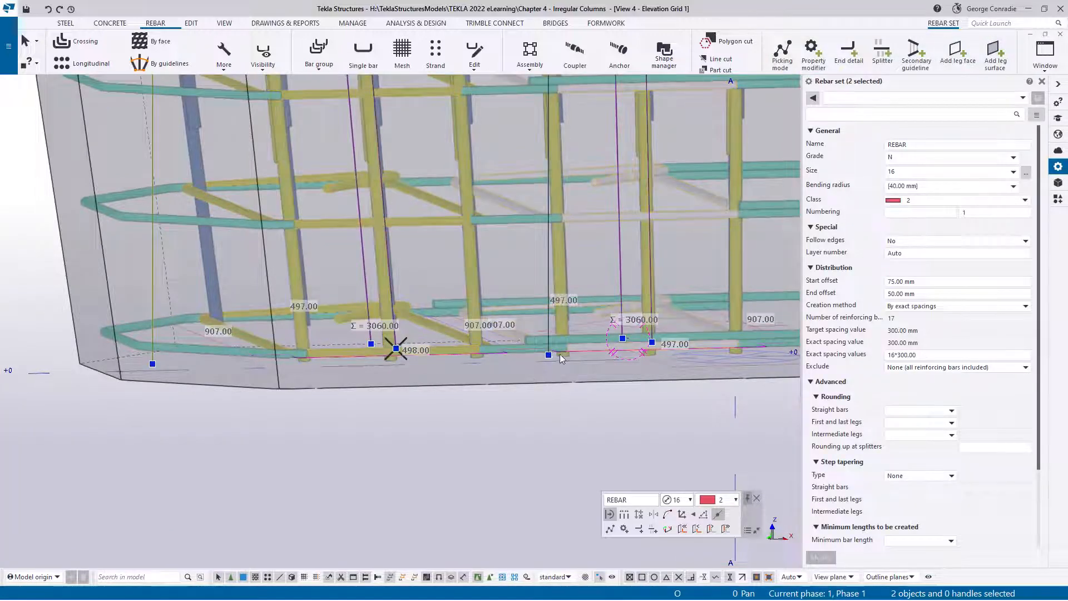
{"action": "middle_click_drag", "start_coordinate": [638, 364], "coordinate": [555, 386]}
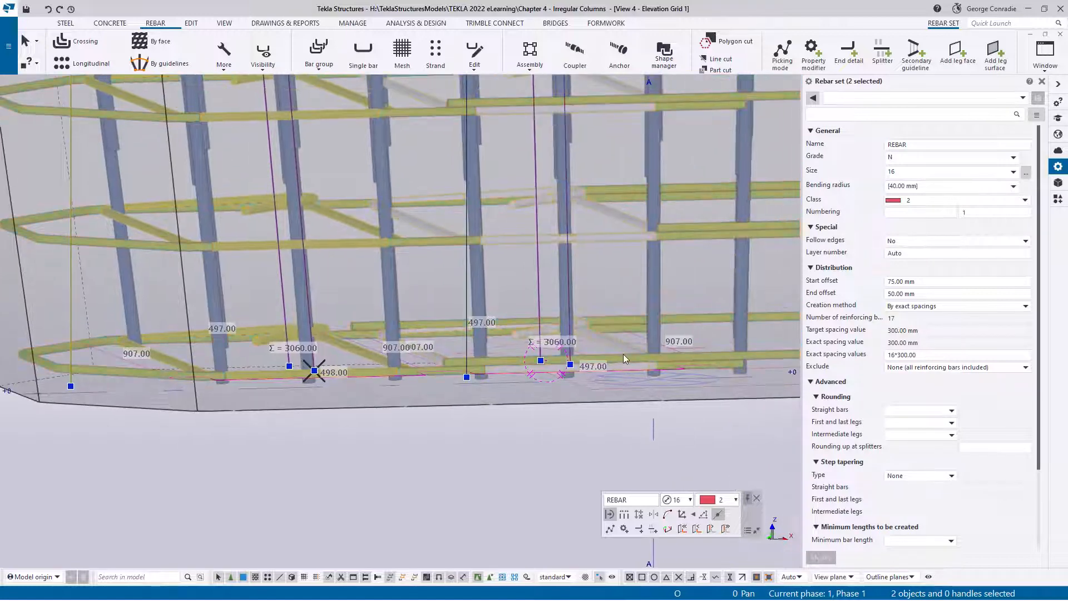
{"action": "scroll", "coordinate": [623, 356], "scroll_direction": "up", "scroll_amount": 3}
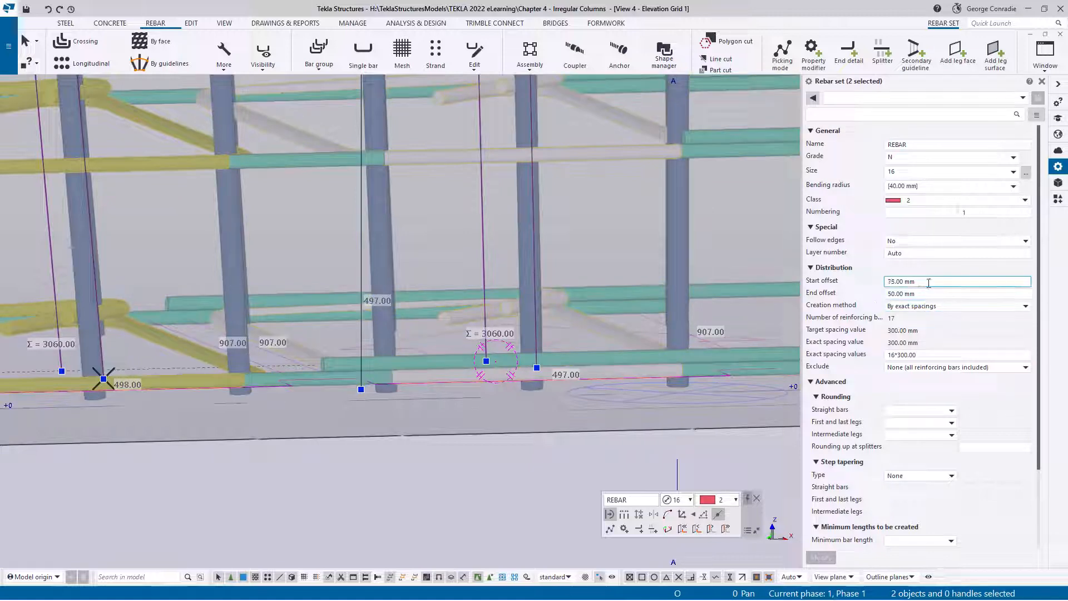
{"action": "type", "text": "100"}
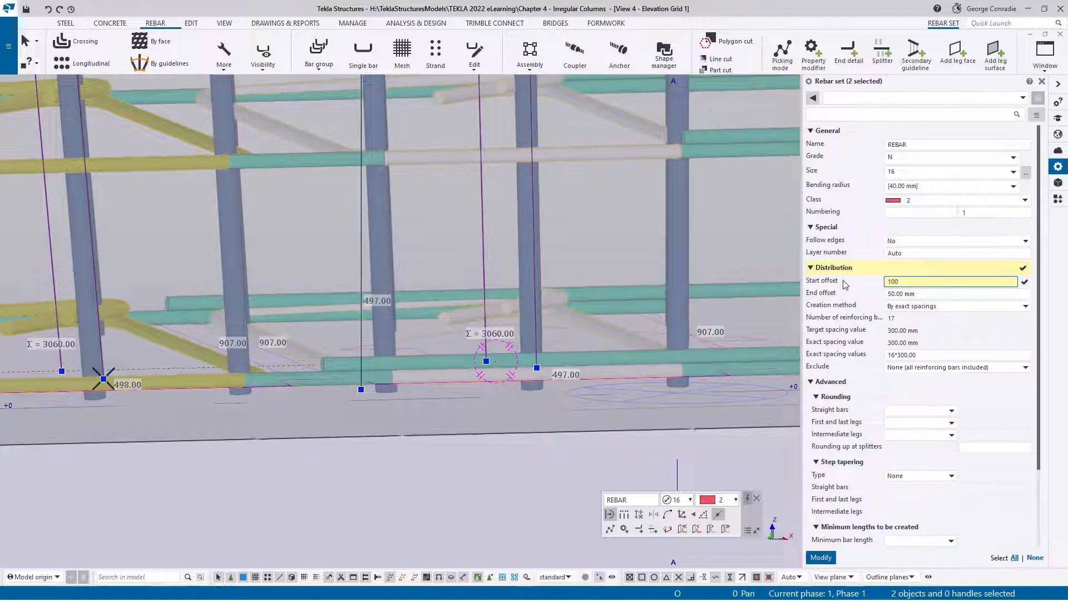
{"action": "key", "text": "Return"}
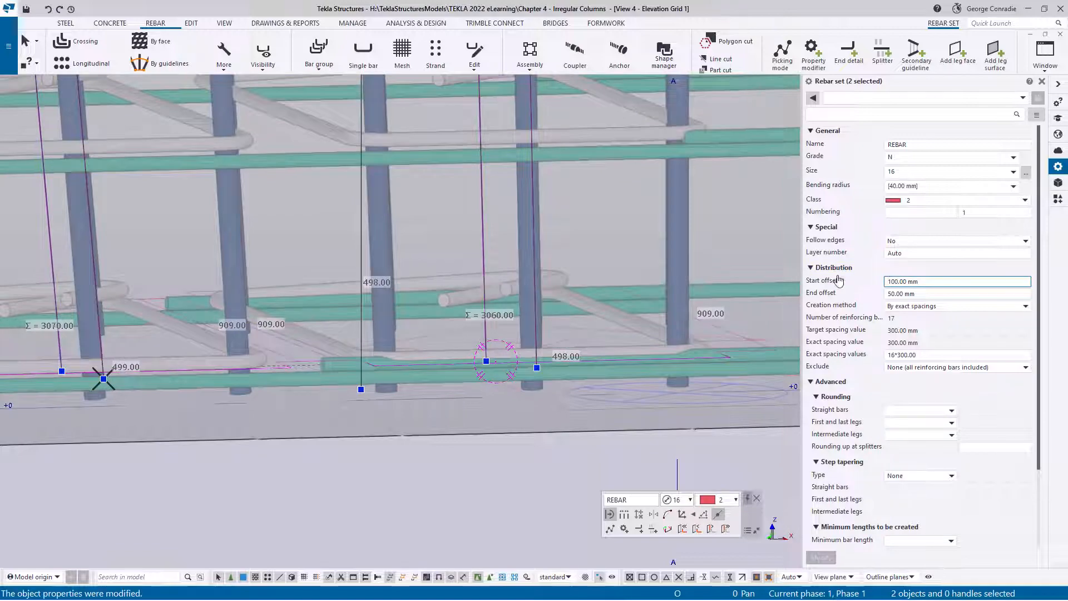
- Clear both stirrup sets' end offset so it is automatic, set their start offset to 120 mm, and check the bars up to the column top
{"action": "middle_click_drag", "start_coordinate": [413, 326], "coordinate": [407, 327], "text": "ctrl"}
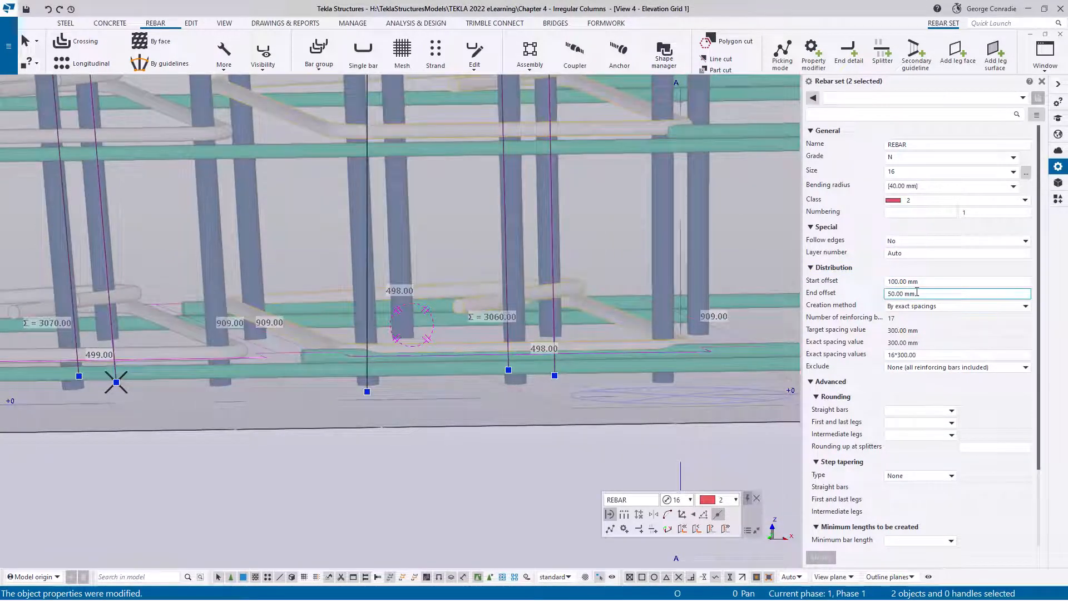
{"action": "key", "text": "BackSpace"}
{"action": "key", "text": "Return"}
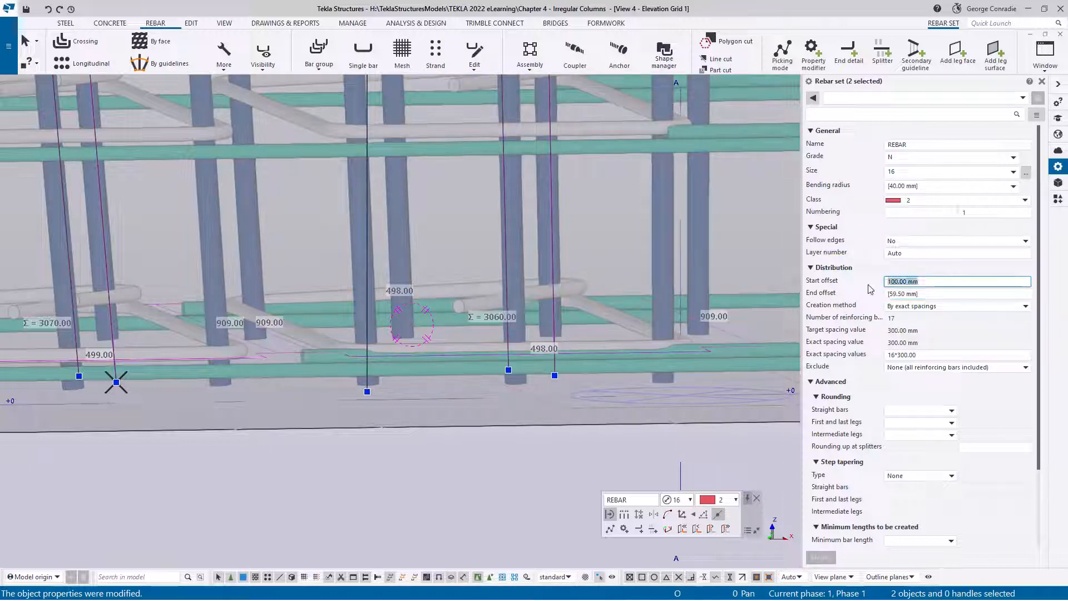
{"action": "type", "text": "120"}
{"action": "key", "text": "Return"}
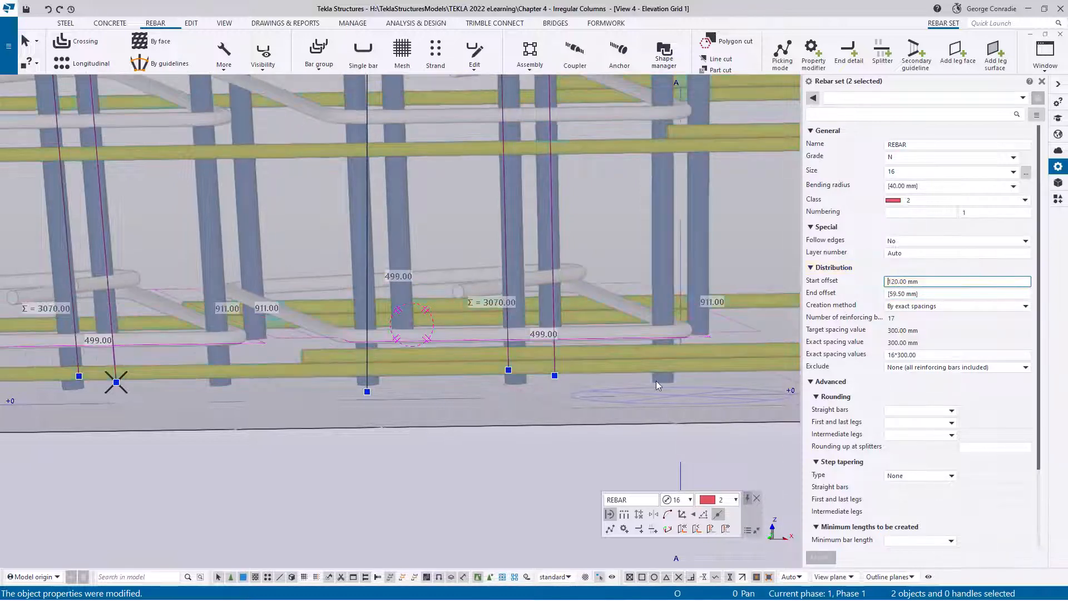
{"action": "middle_click_drag", "start_coordinate": [655, 381], "coordinate": [485, 231], "text": "ctrl"}
{"action": "middle_click_drag", "start_coordinate": [108, 158], "coordinate": [229, 188]}
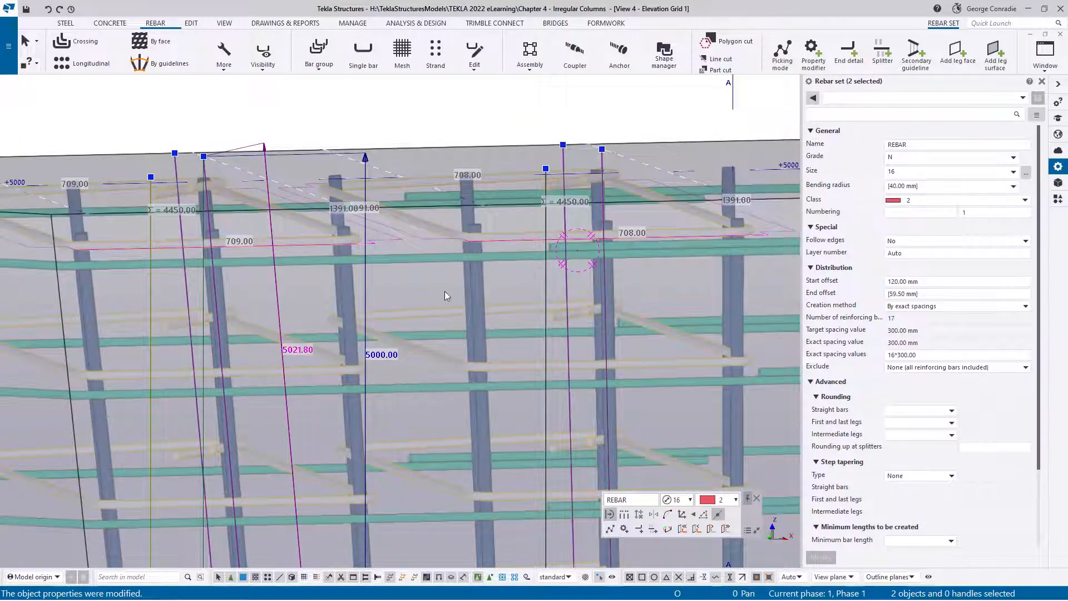
{"action": "scroll", "coordinate": [445, 291], "scroll_direction": "down", "scroll_amount": 3}
{"action": "left_click", "coordinate": [498, 195]}
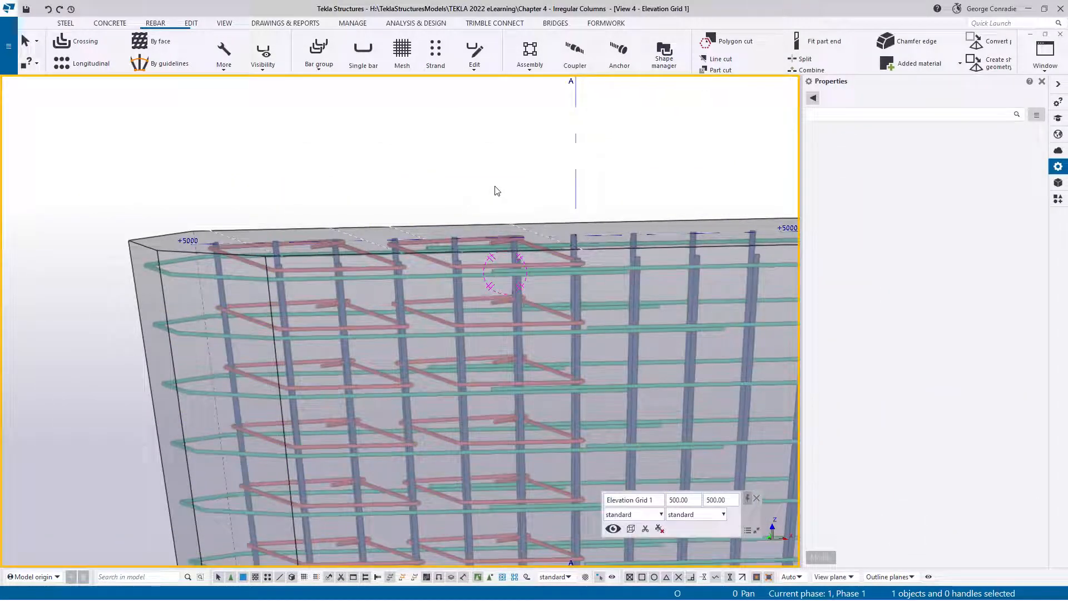
- In the Plan +0 view, mirror-copy both stirrup sets about grid line A through the column centre at a 90-degree angle
{"action": "key", "text": "ctrl+Tab"}
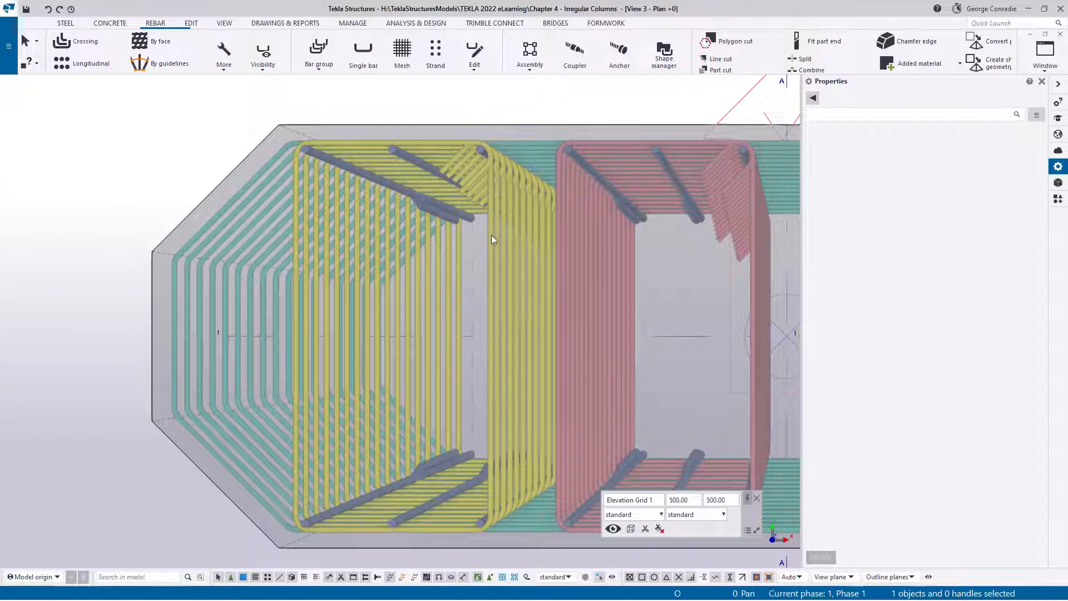
{"action": "scroll", "coordinate": [492, 236], "scroll_direction": "down", "scroll_amount": 4}
{"action": "middle_click_drag", "start_coordinate": [582, 264], "coordinate": [434, 264]}
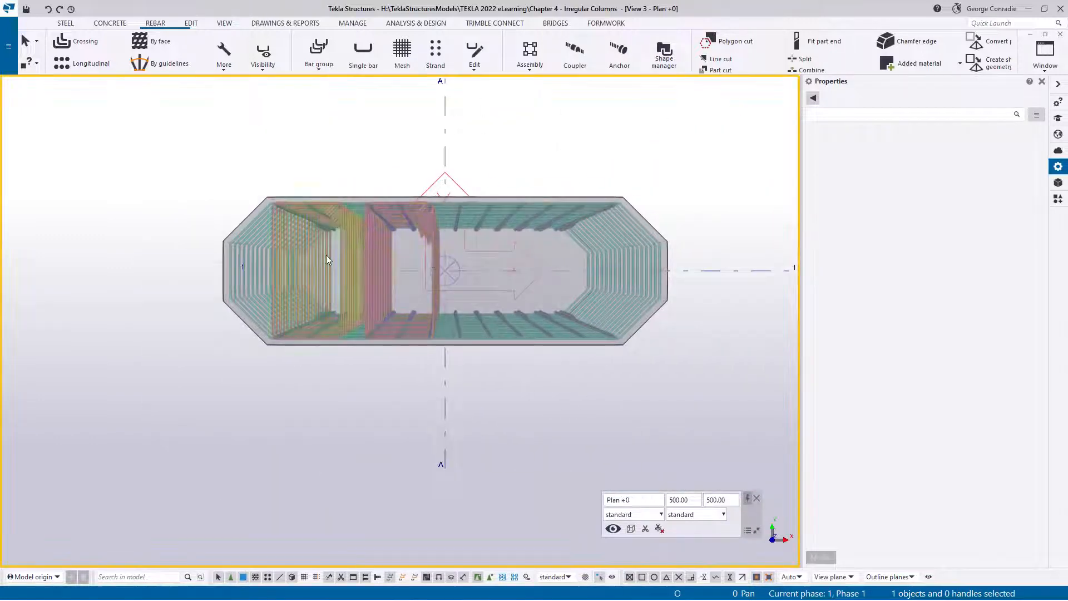
{"action": "scroll", "coordinate": [326, 255], "scroll_direction": "up", "scroll_amount": 3}
{"action": "left_click", "coordinate": [359, 270]}
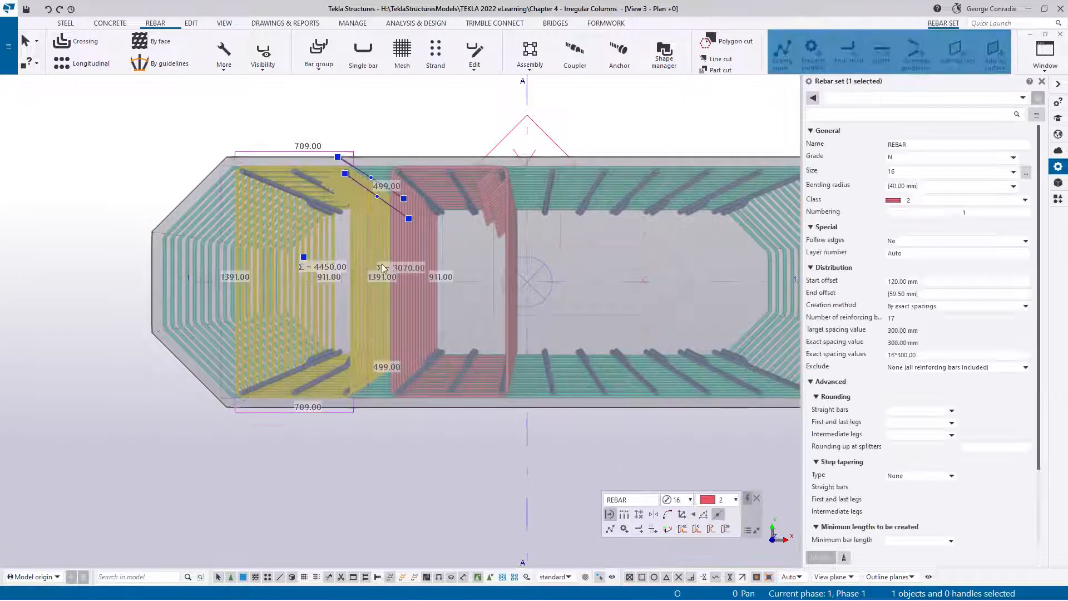
{"action": "left_click", "coordinate": [427, 248]}
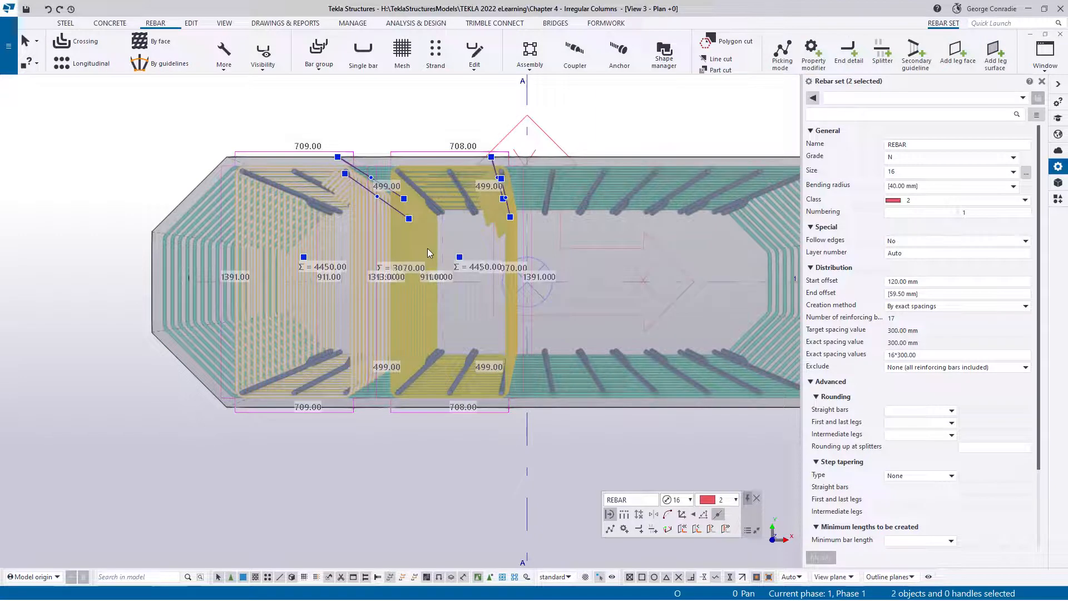
{"action": "right_click", "coordinate": [427, 248]}
{"action": "mouse_move", "coordinate": [470, 328]}
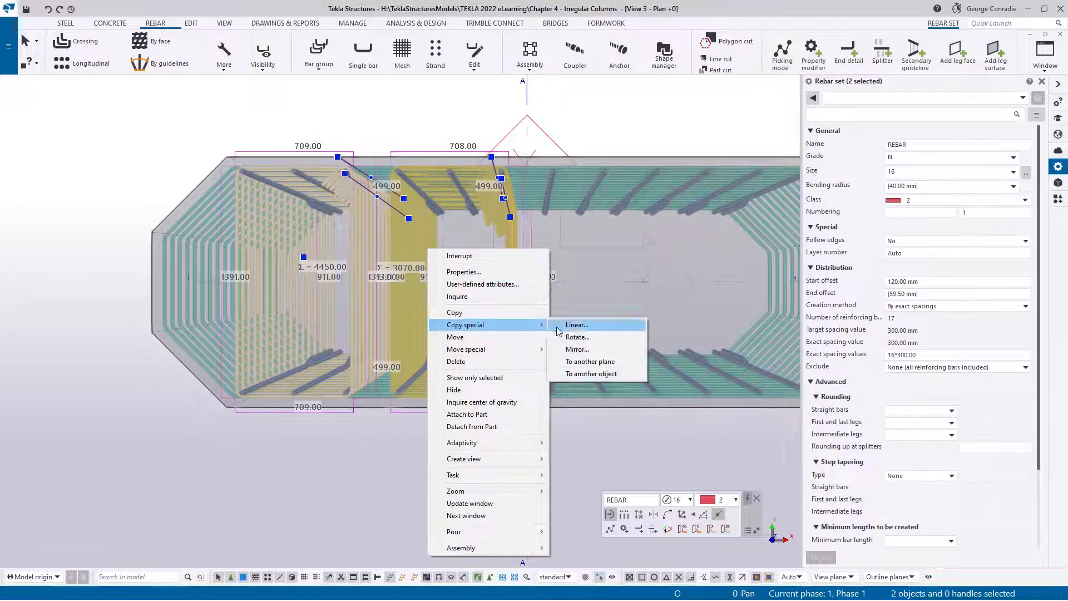
{"action": "left_click", "coordinate": [575, 348]}
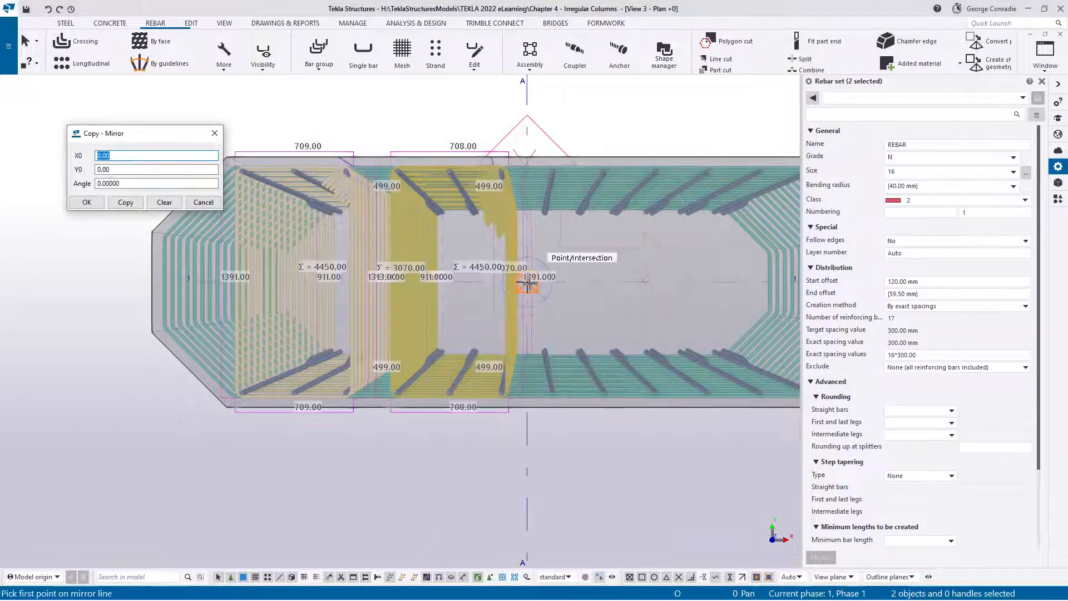
{"action": "left_click", "coordinate": [526, 285]}
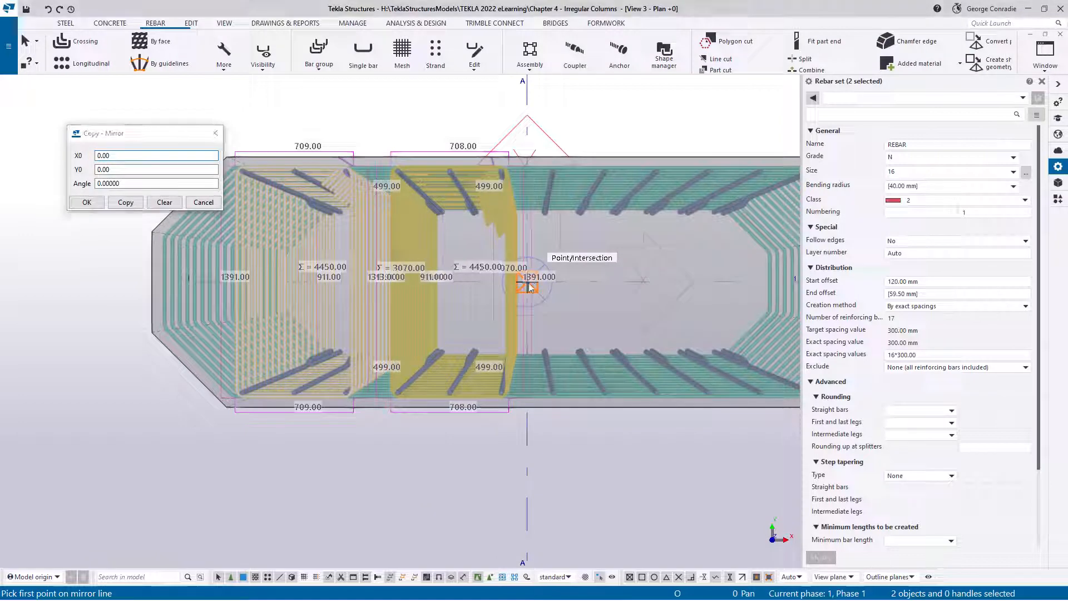
{"action": "left_click", "coordinate": [528, 94]}
{"action": "left_click", "coordinate": [126, 202]}
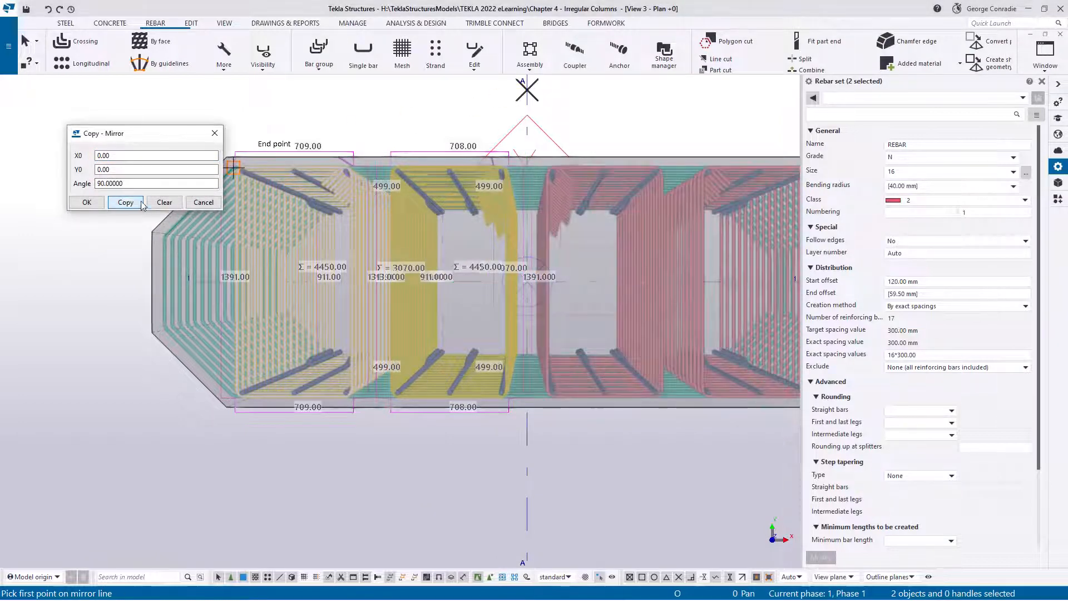
{"action": "left_click", "coordinate": [202, 202]}
{"action": "right_click", "coordinate": [327, 112]}
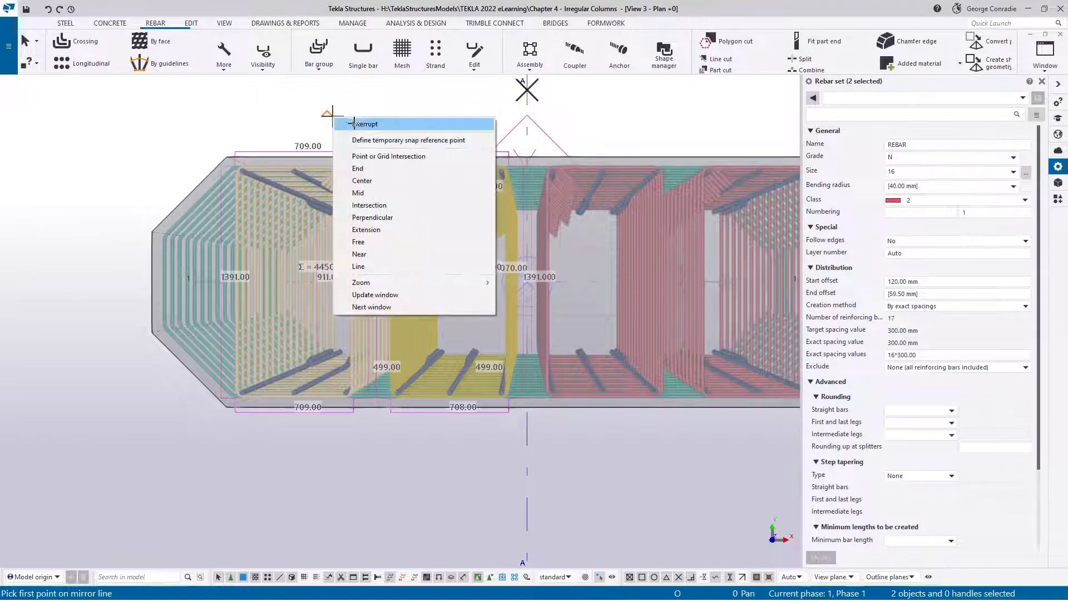
{"action": "left_click", "coordinate": [347, 121]}
{"action": "left_click", "coordinate": [516, 243]}
- Examine the stirrup sets in 3D from both sides of the column and review the column's concrete cover properties
{"action": "scroll", "coordinate": [516, 243], "scroll_direction": "down", "scroll_amount": 3}
{"action": "middle_click_drag", "start_coordinate": [617, 295], "coordinate": [406, 214]}
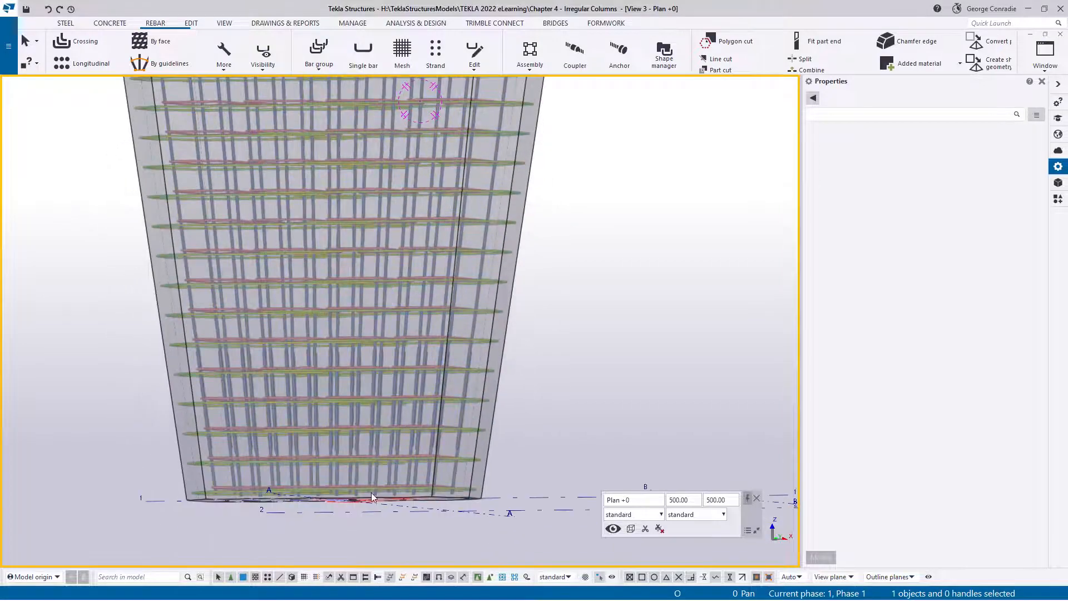
{"action": "scroll", "coordinate": [388, 475], "scroll_direction": "up", "scroll_amount": 5}
{"action": "middle_click_drag", "start_coordinate": [398, 475], "coordinate": [387, 191], "text": "ctrl"}
{"action": "left_click", "coordinate": [397, 473]}
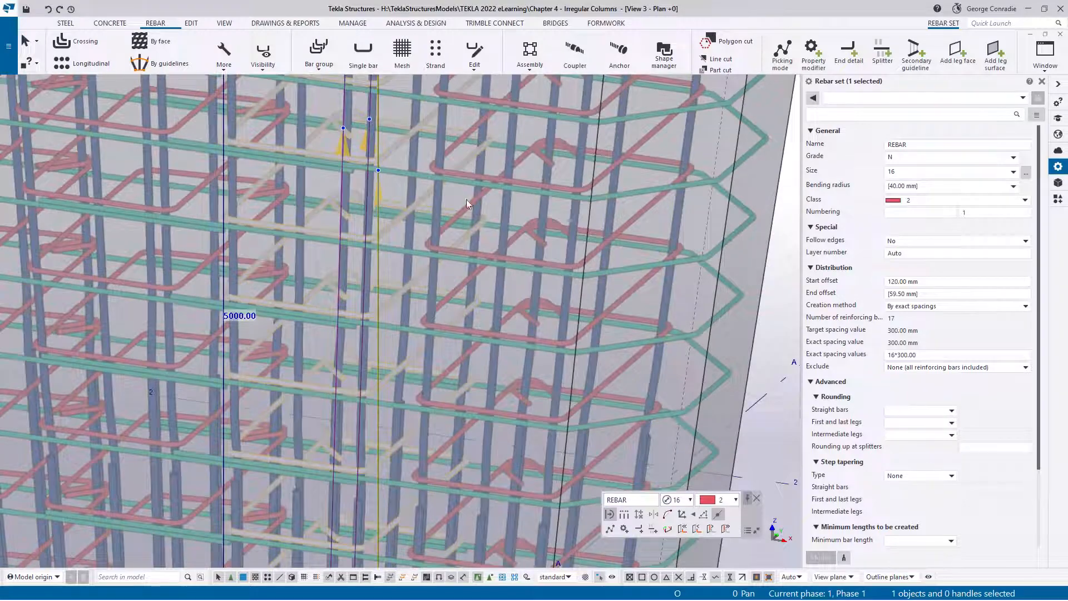
{"action": "left_click", "coordinate": [770, 281]}
{"action": "scroll", "coordinate": [756, 283], "scroll_direction": "down", "scroll_amount": 10}
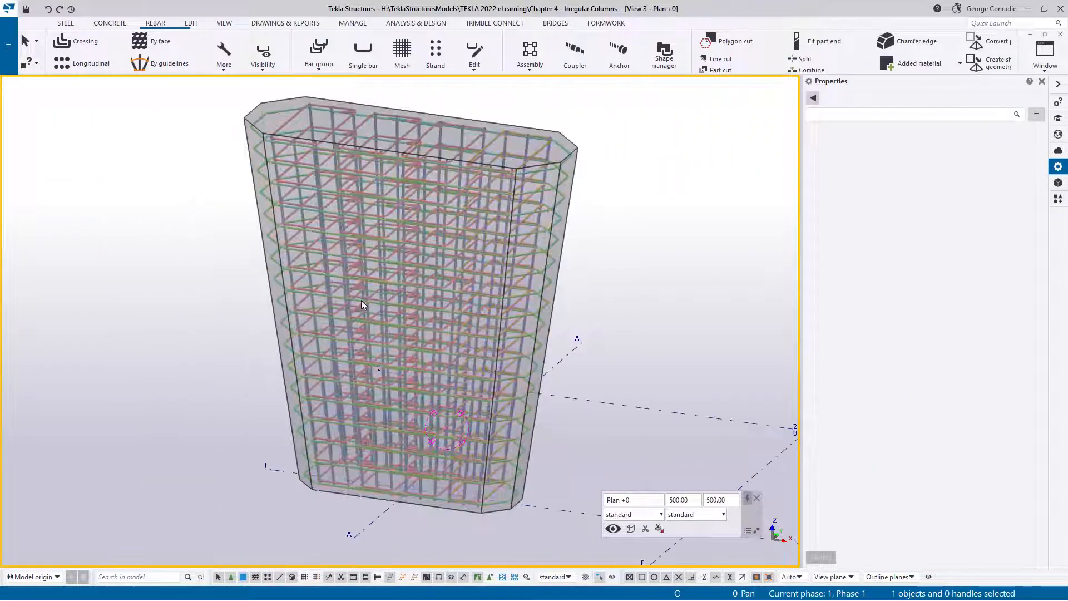
{"action": "middle_click_drag", "start_coordinate": [361, 303], "coordinate": [482, 100], "text": "ctrl"}
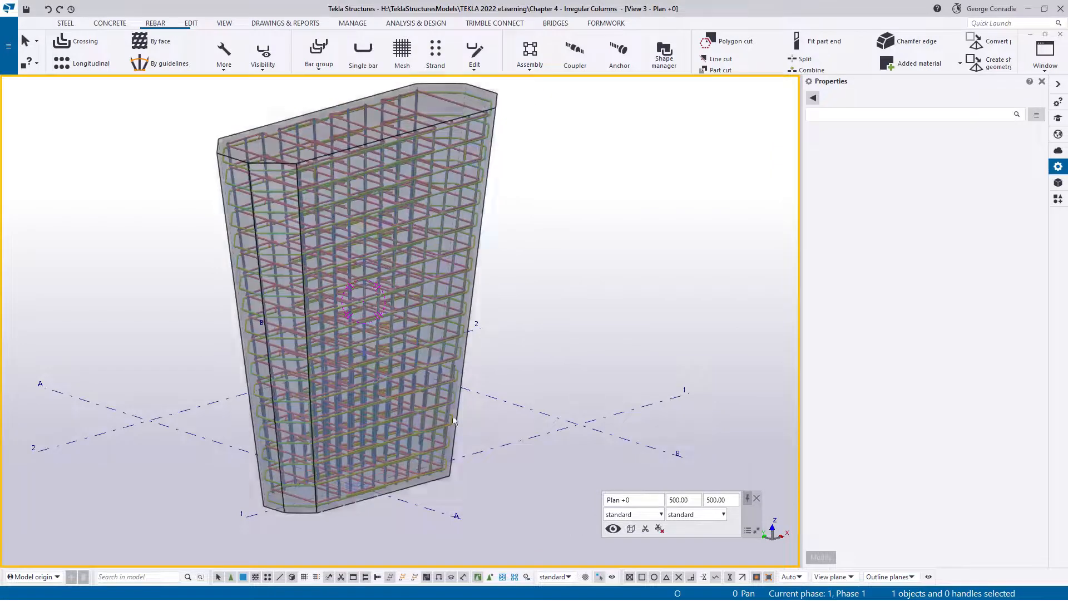
{"action": "scroll", "coordinate": [342, 512], "scroll_direction": "up", "scroll_amount": 5}
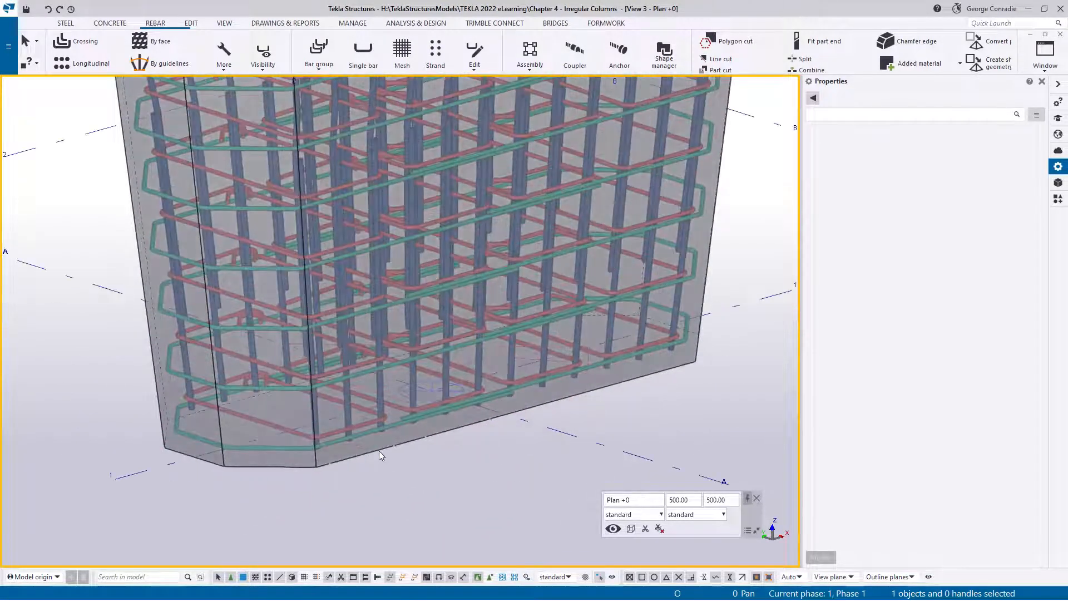
{"action": "left_click", "coordinate": [379, 451]}
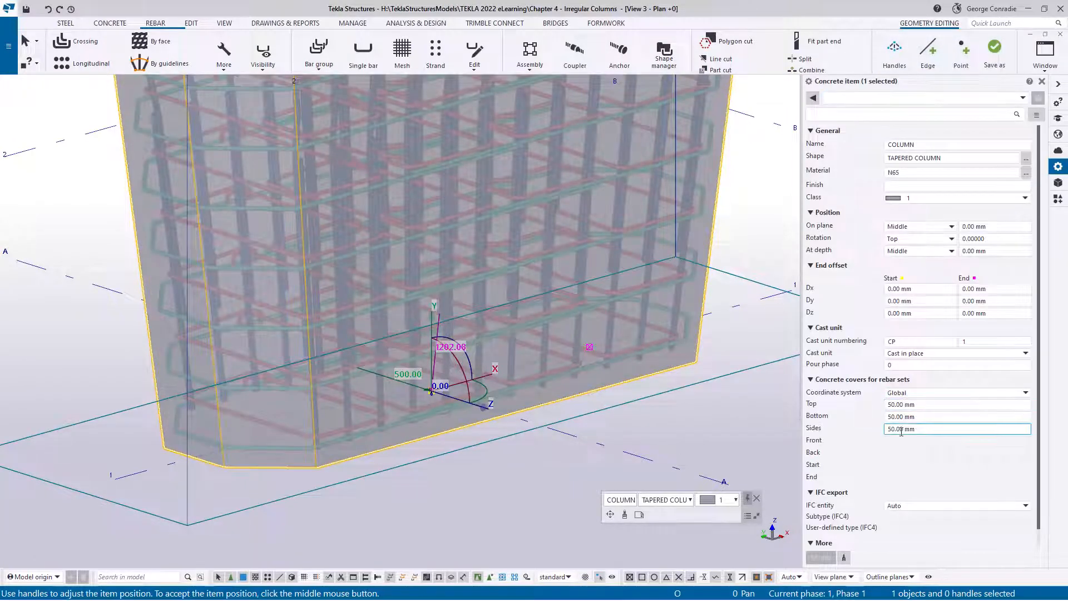
{"action": "left_click", "coordinate": [497, 475]}
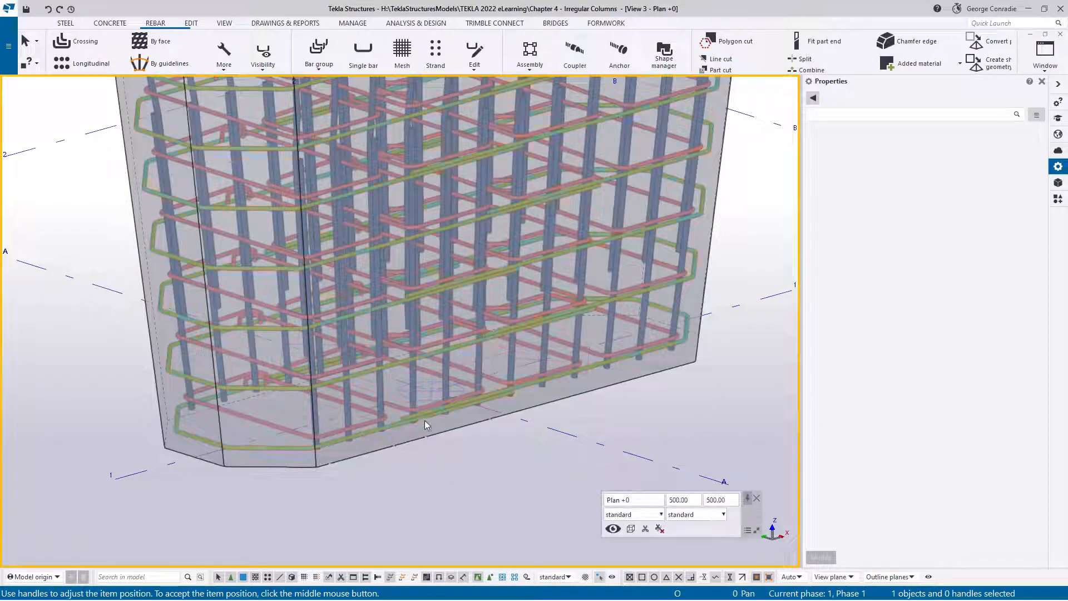
- Select the longitudinal bar set on the column's long face and hide the rebar set guidelines
{"action": "left_click", "coordinate": [413, 374]}
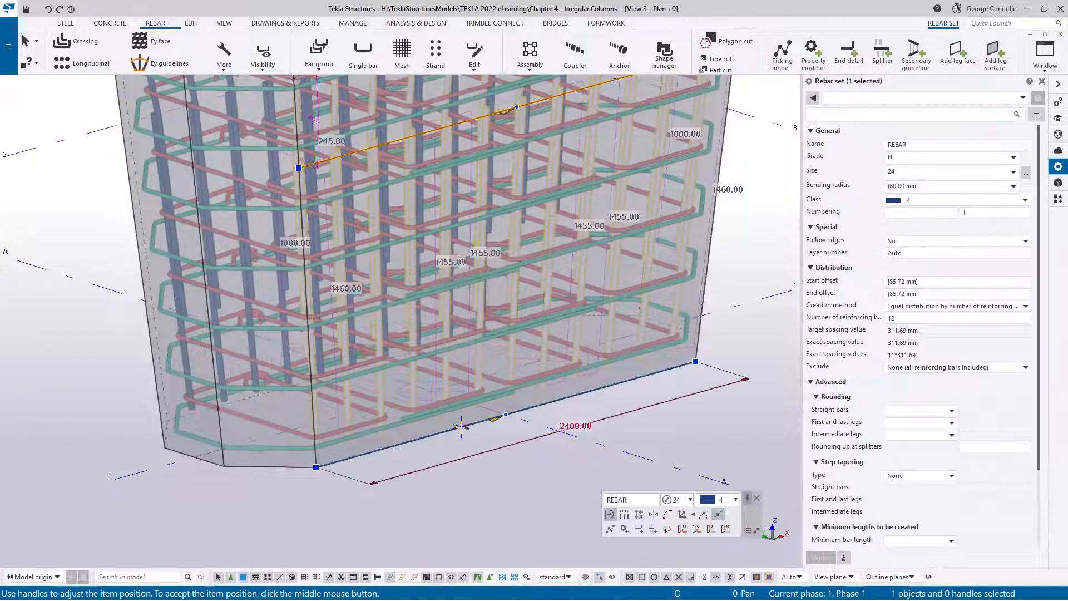
{"action": "left_click", "coordinate": [262, 60]}
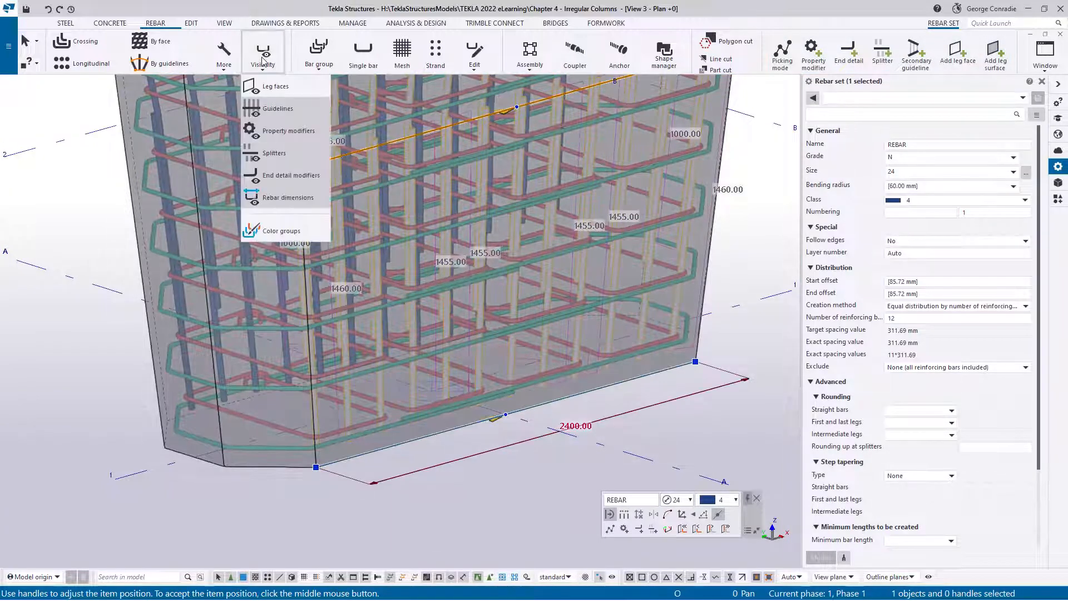
{"action": "left_click", "coordinate": [272, 109]}
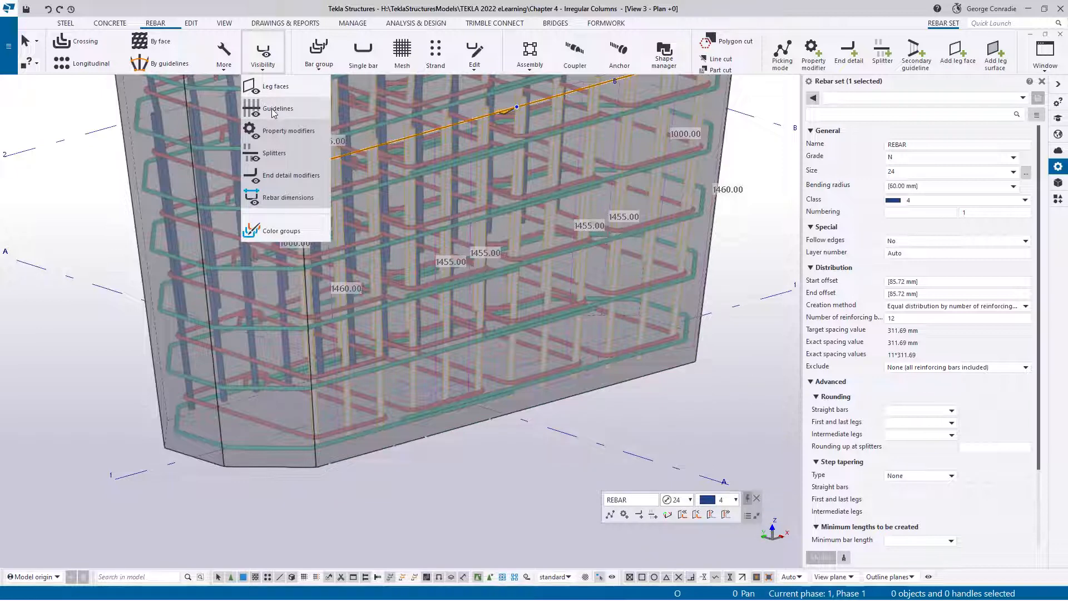
{"action": "left_click", "coordinate": [508, 443]}
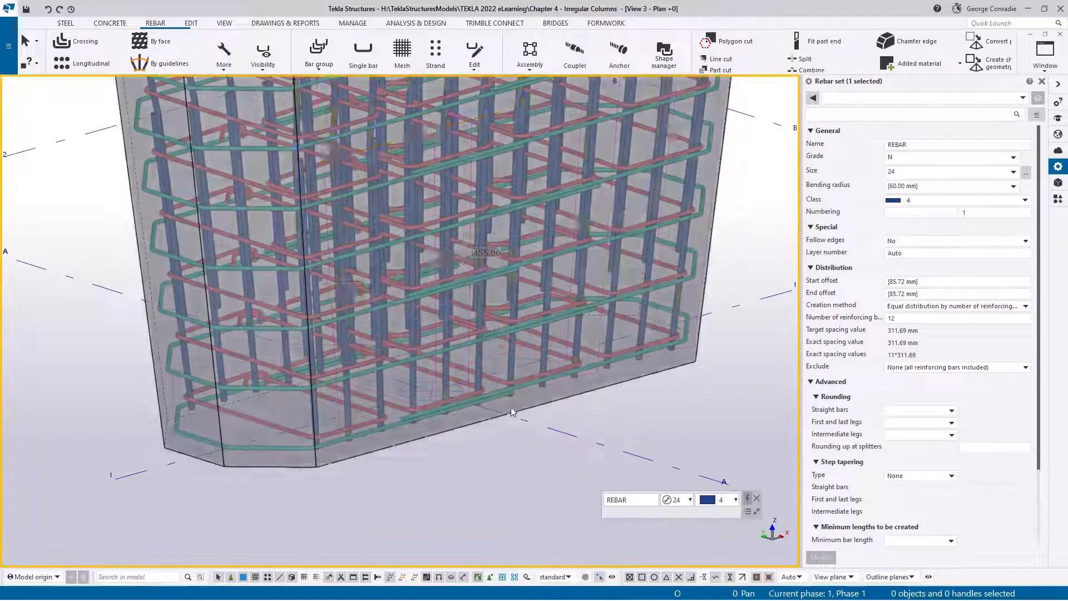
- For this longitudinal bar set, configure an end detail modifier with a Standard 90-degrees hook and an end offset of 500 mm
{"action": "left_click", "coordinate": [513, 362]}
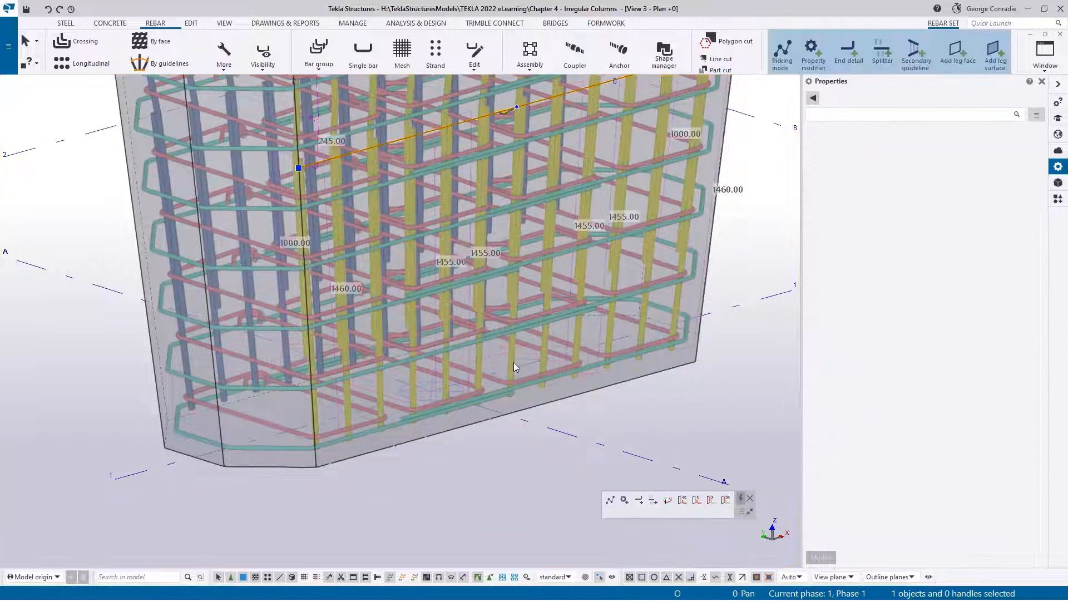
{"action": "left_click", "coordinate": [848, 55]}
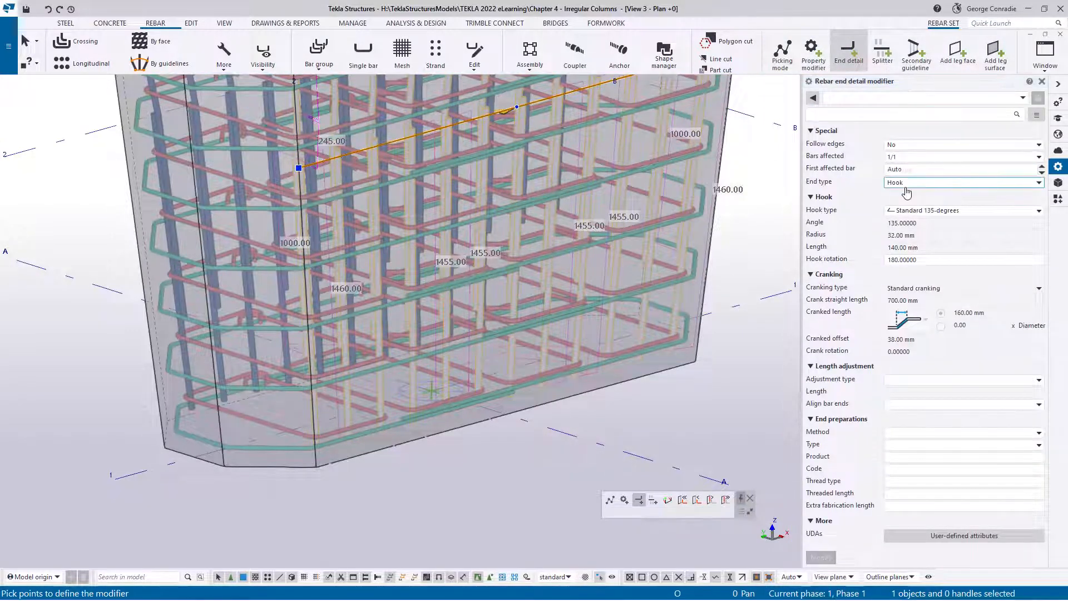
{"action": "left_click", "coordinate": [919, 215]}
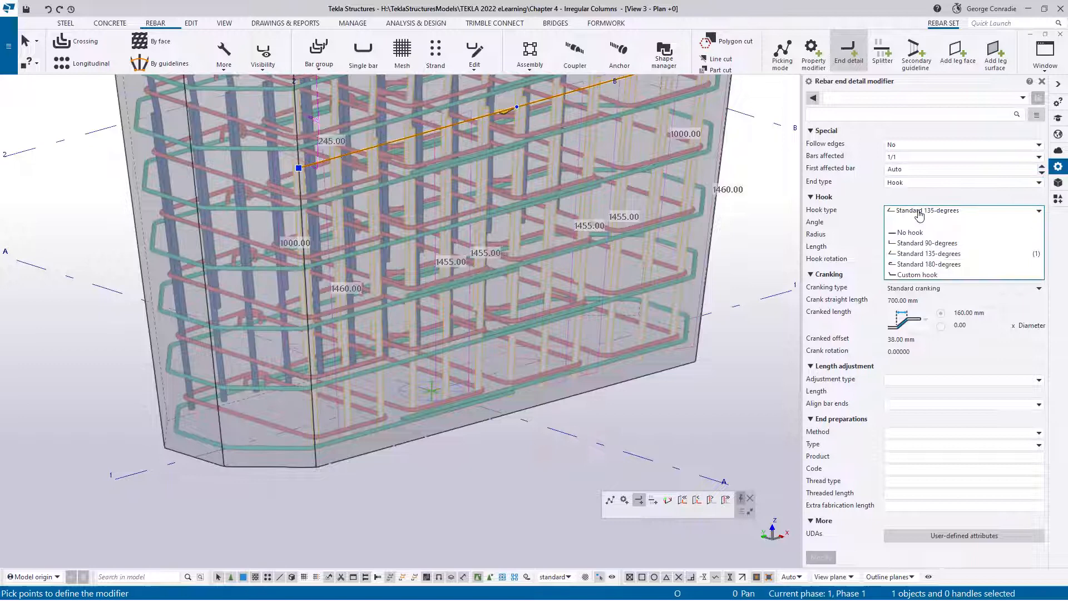
{"action": "left_click", "coordinate": [916, 246]}
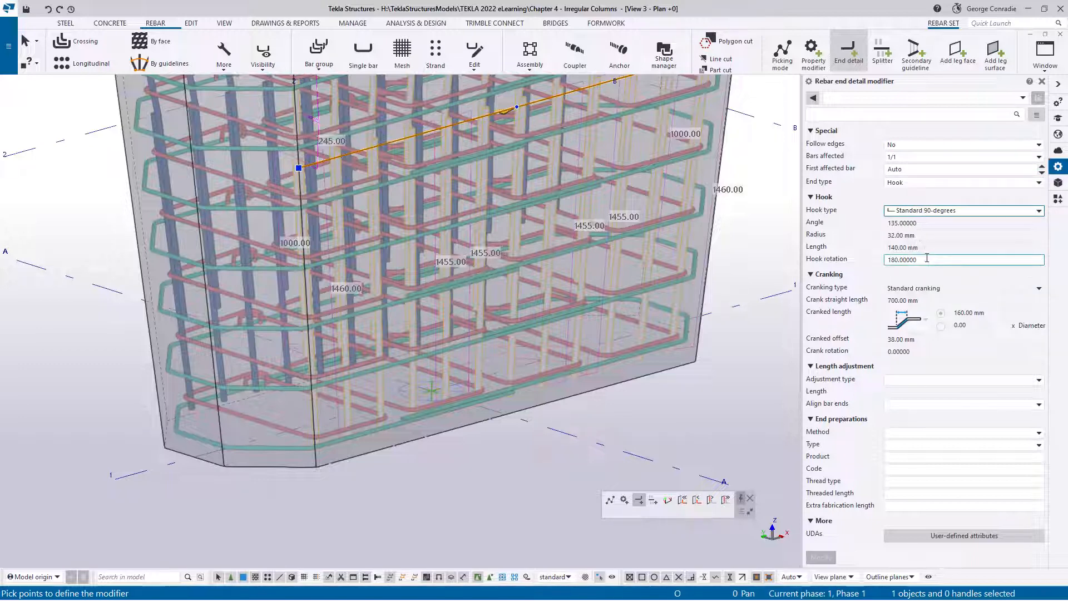
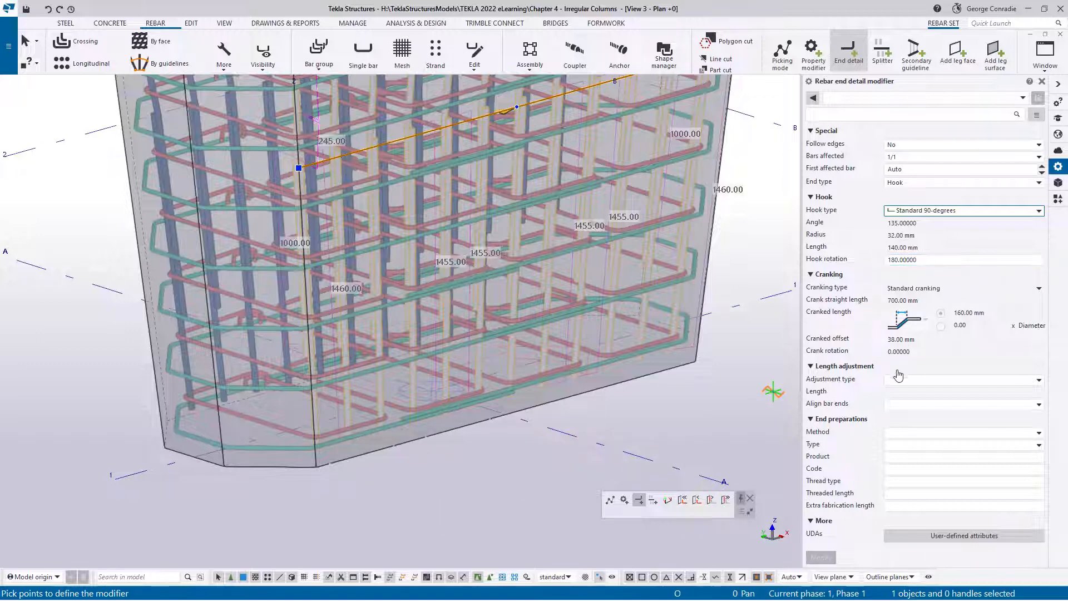
{"action": "left_click", "coordinate": [898, 384]}
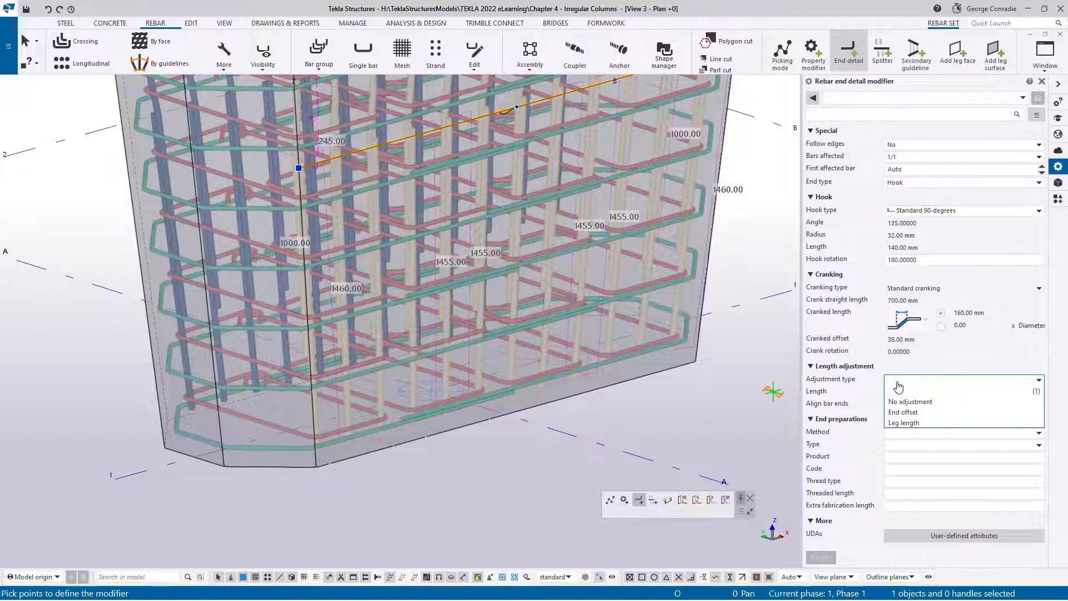
{"action": "left_click", "coordinate": [907, 412]}
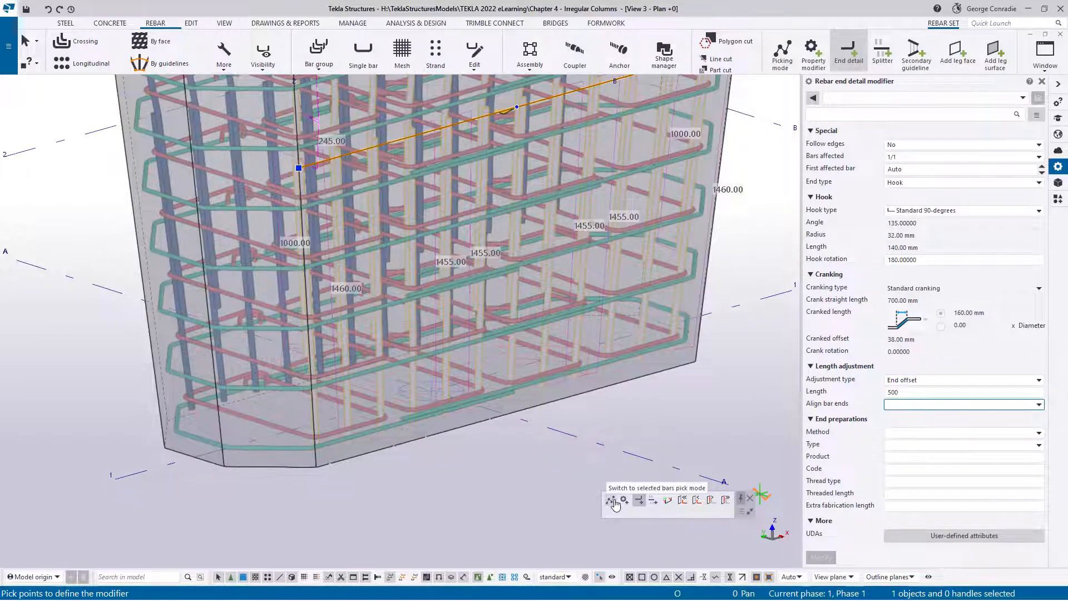
- Place the end detail modifier along the bottom edge of the long face, from corner to corner
{"action": "left_click", "coordinate": [316, 467]}
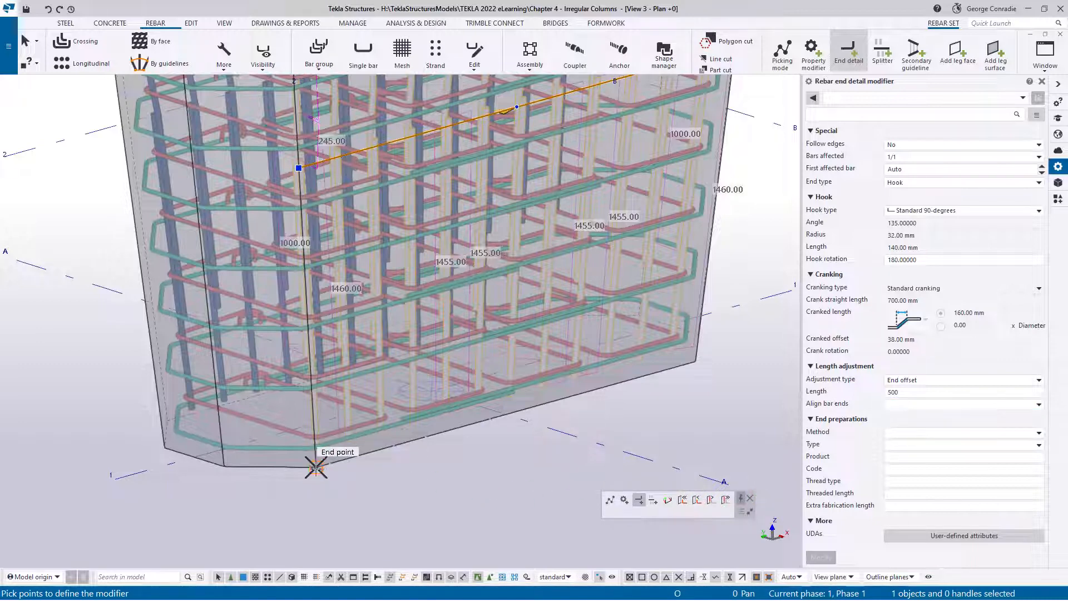
{"action": "left_click", "coordinate": [695, 362]}
{"action": "middle_click_drag", "start_coordinate": [692, 377], "coordinate": [551, 556], "text": "ctrl"}
{"action": "middle_click_drag", "start_coordinate": [605, 321], "coordinate": [584, 478]}
- Place the same 90-degree hook end detail along the top edge of that long face, and end the command
{"action": "scroll", "coordinate": [351, 289], "scroll_direction": "up", "scroll_amount": 3}
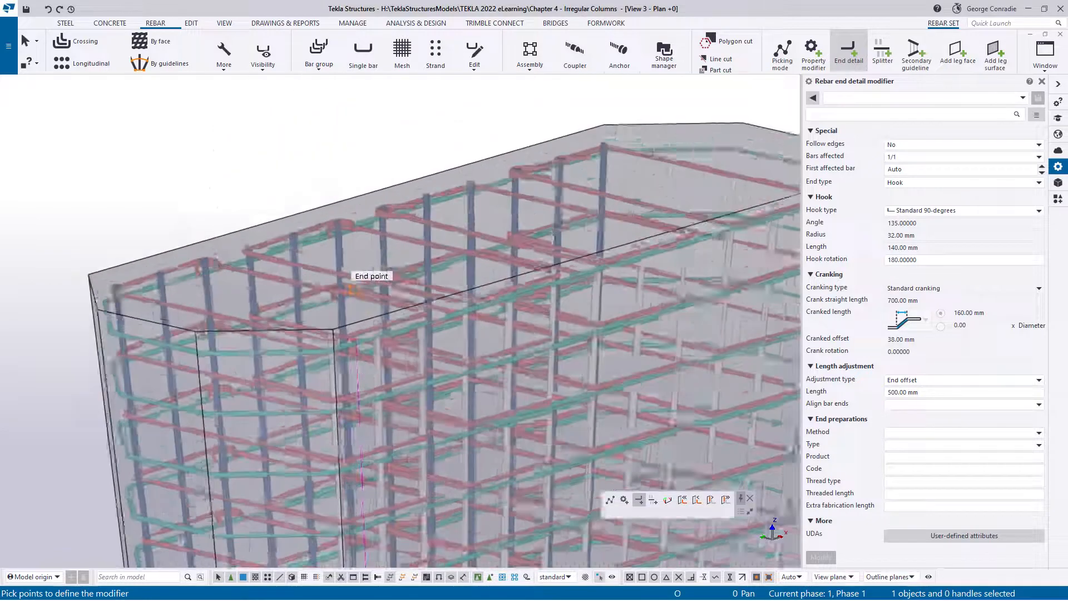
{"action": "scroll", "coordinate": [350, 290], "scroll_direction": "up", "scroll_amount": 2}
{"action": "scroll", "coordinate": [233, 378], "scroll_direction": "down", "scroll_amount": 3}
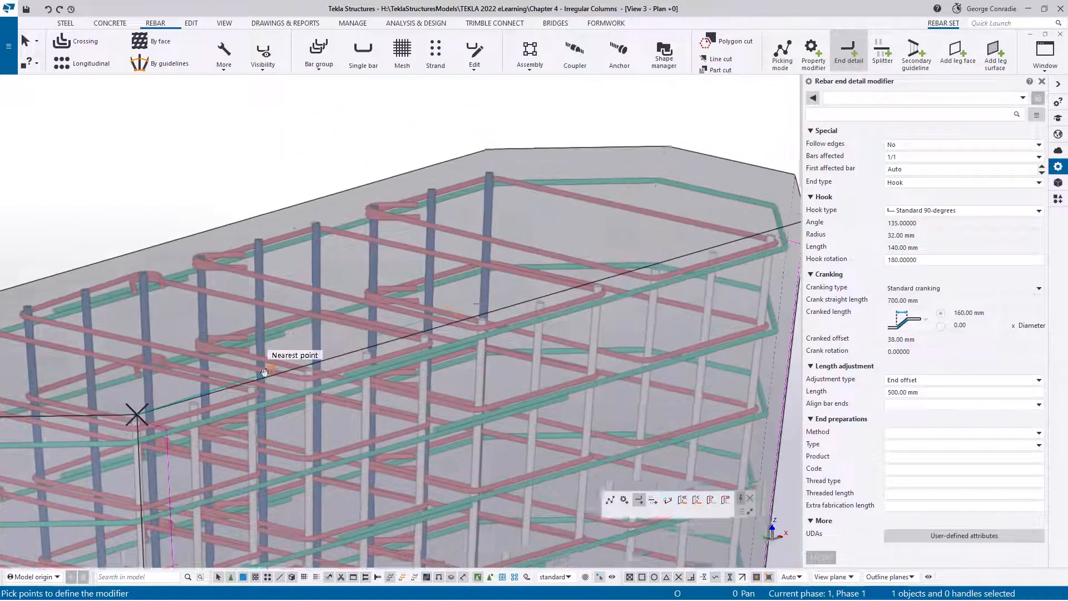
{"action": "middle_click_drag", "start_coordinate": [138, 412], "coordinate": [11, 490]}
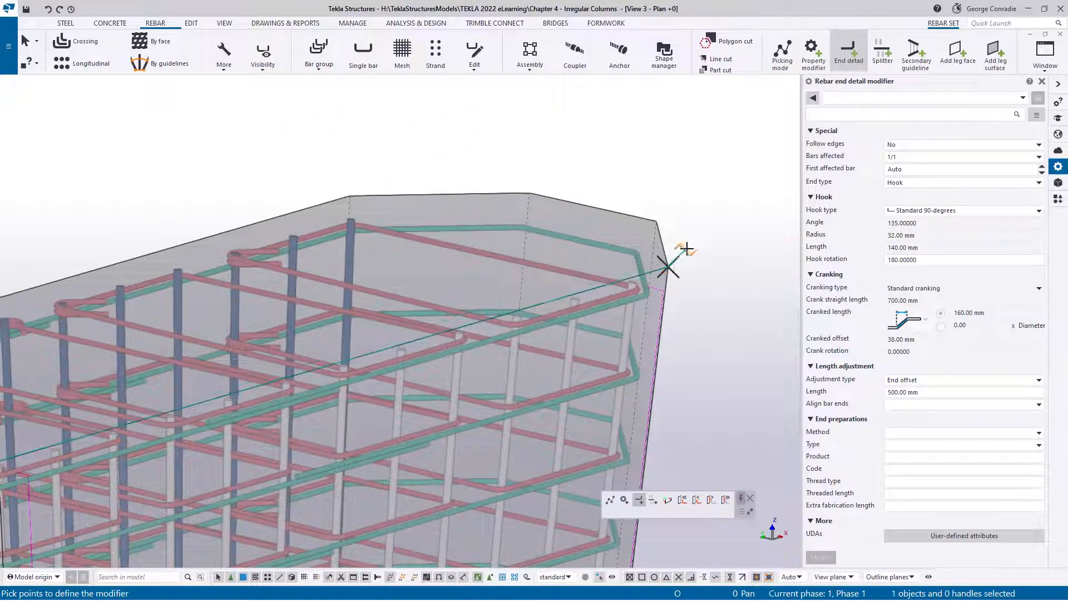
{"action": "left_click", "coordinate": [705, 233]}
{"action": "right_click", "coordinate": [708, 219]}
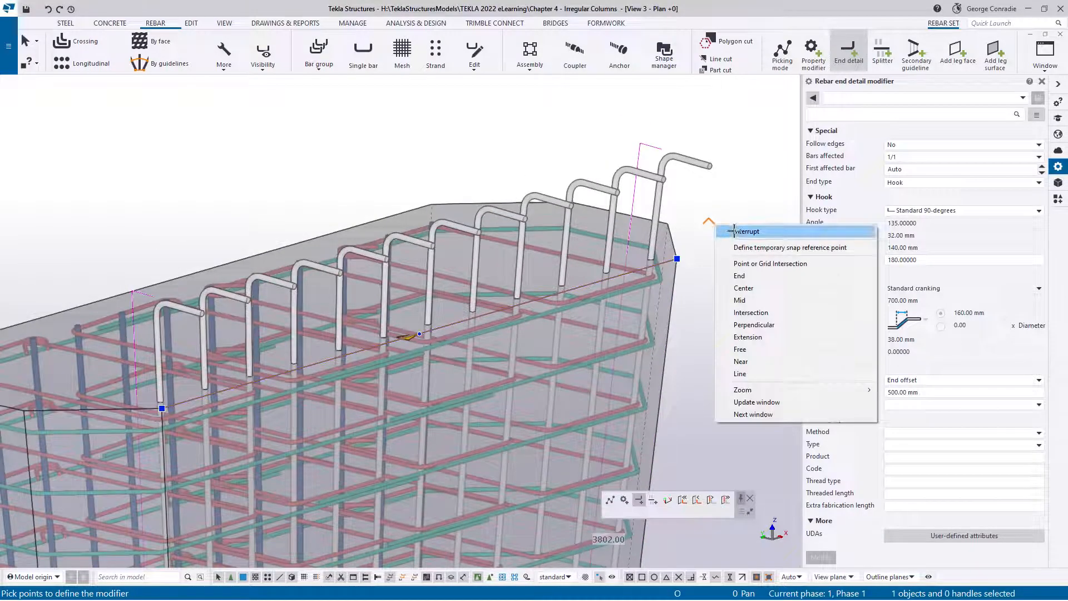
{"action": "left_click", "coordinate": [723, 232]}
- Select the longitudinal bar set on the opposite long face and place the 90-degree hook end detail along its bottom edge
{"action": "scroll", "coordinate": [659, 265], "scroll_direction": "down", "scroll_amount": 8}
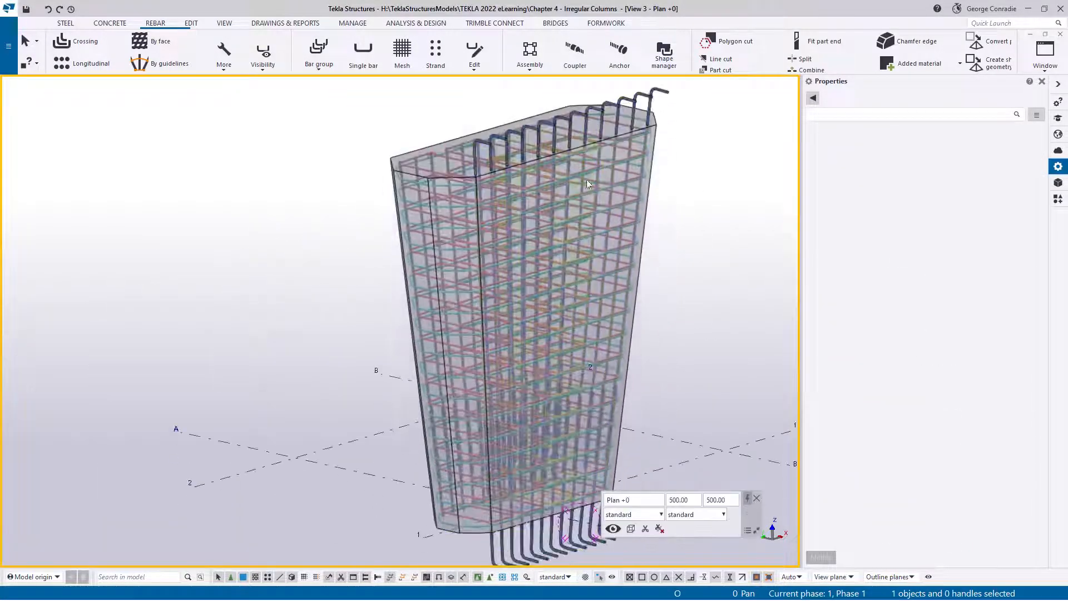
{"action": "middle_click_drag", "start_coordinate": [617, 304], "coordinate": [533, 433], "text": "ctrl"}
{"action": "scroll", "coordinate": [533, 433], "scroll_direction": "up", "scroll_amount": 3}
{"action": "scroll", "coordinate": [518, 345], "scroll_direction": "up", "scroll_amount": 3}
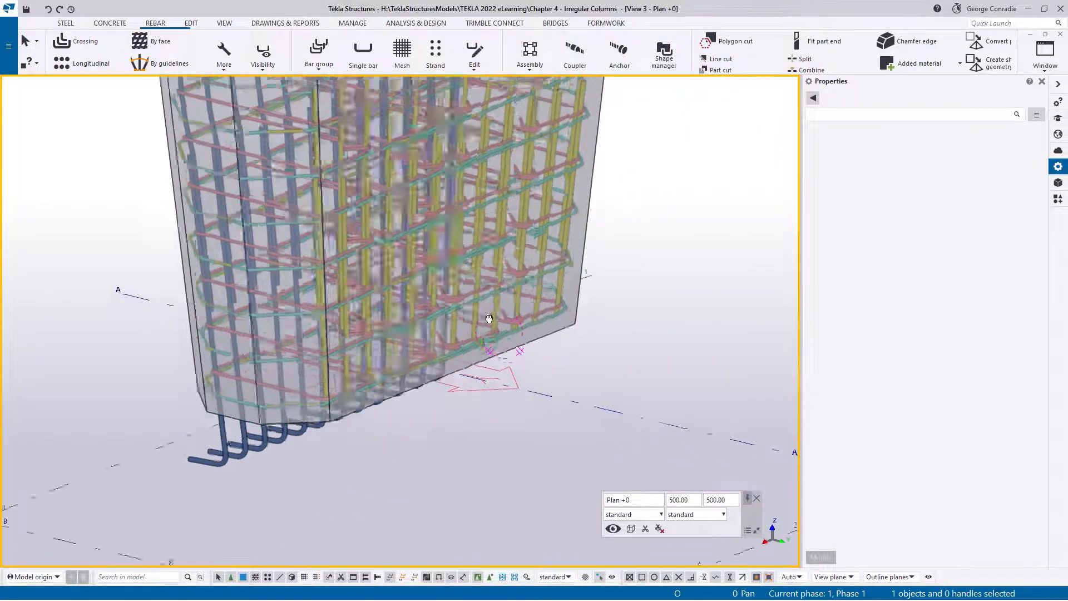
{"action": "scroll", "coordinate": [542, 351], "scroll_direction": "up", "scroll_amount": 3}
{"action": "left_click", "coordinate": [583, 202]}
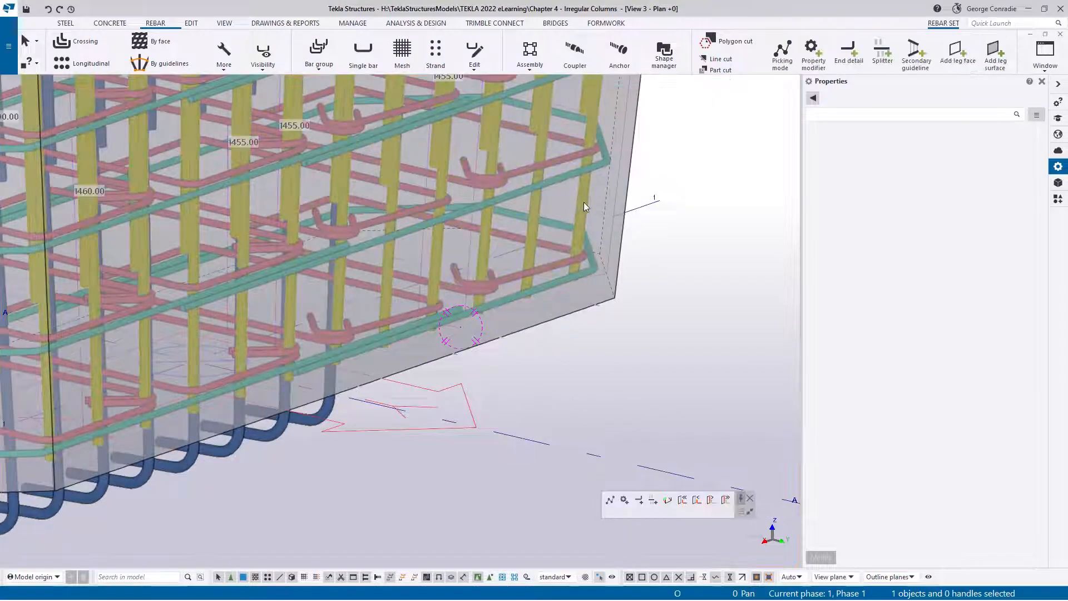
{"action": "scroll", "coordinate": [640, 200], "scroll_direction": "down", "scroll_amount": 2}
{"action": "left_click", "coordinate": [847, 54]}
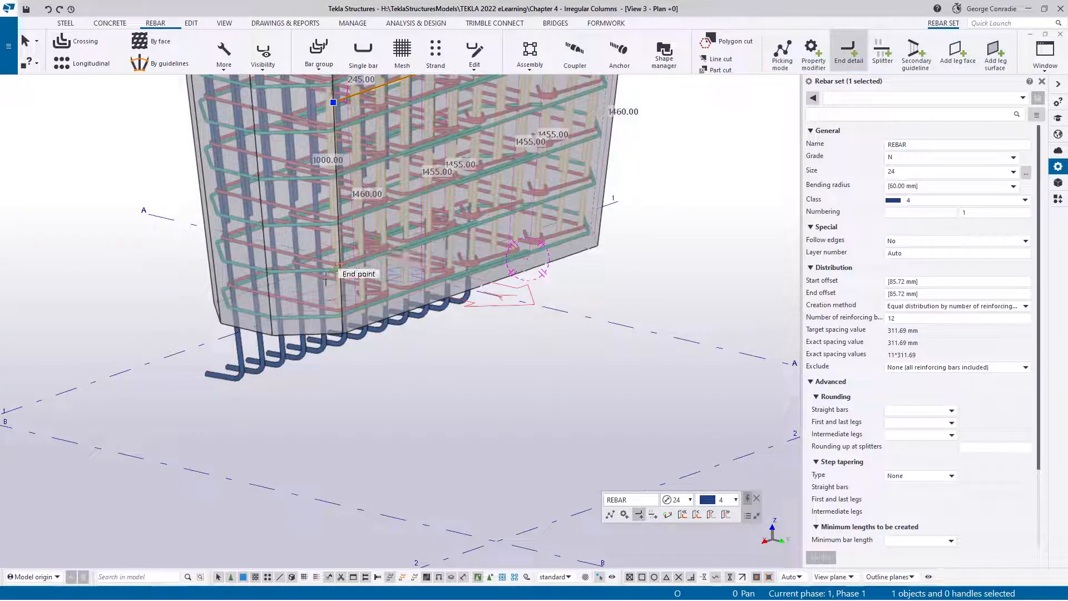
{"action": "scroll", "coordinate": [337, 270], "scroll_direction": "up", "scroll_amount": 3}
{"action": "middle_click_drag", "start_coordinate": [606, 333], "coordinate": [268, 429]}
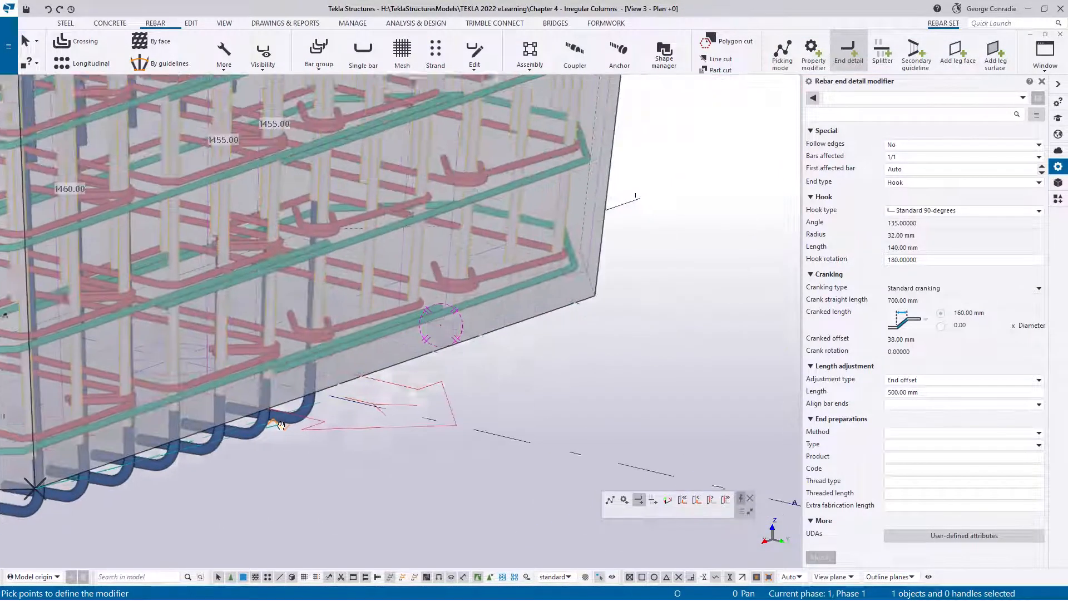
{"action": "left_click", "coordinate": [585, 300]}
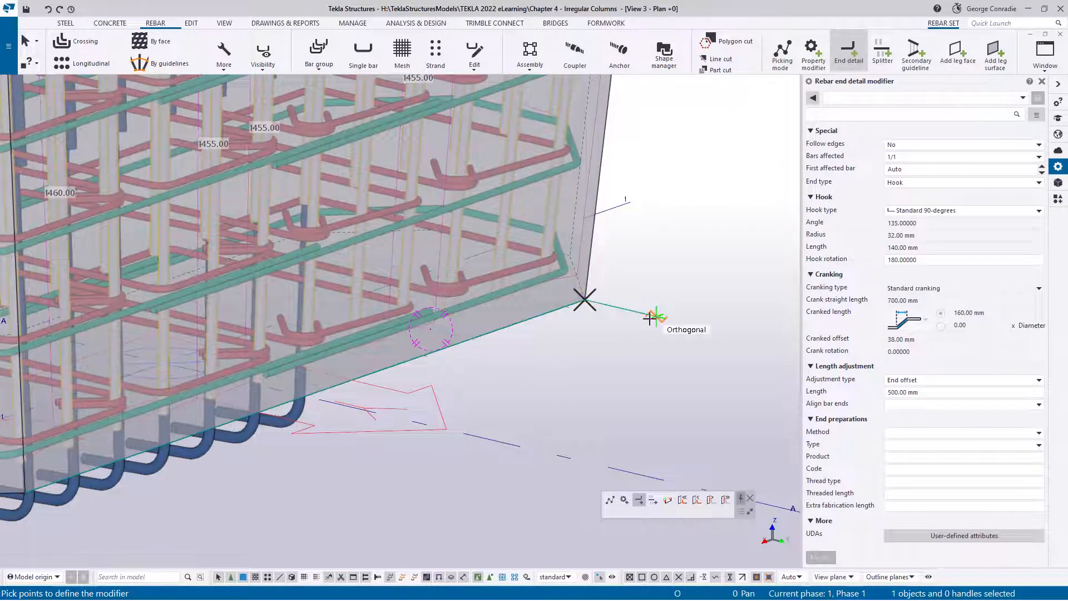
{"action": "middle_click", "coordinate": [656, 327]}
- Add the 90-degree hook end detail with 500 mm end offset along the opposite long face's top edge, and end the command
{"action": "scroll", "coordinate": [655, 328], "scroll_direction": "down", "scroll_amount": 3}
{"action": "middle_click_drag", "start_coordinate": [665, 306], "coordinate": [629, 489]}
{"action": "middle_click_drag", "start_coordinate": [679, 307], "coordinate": [692, 378]}
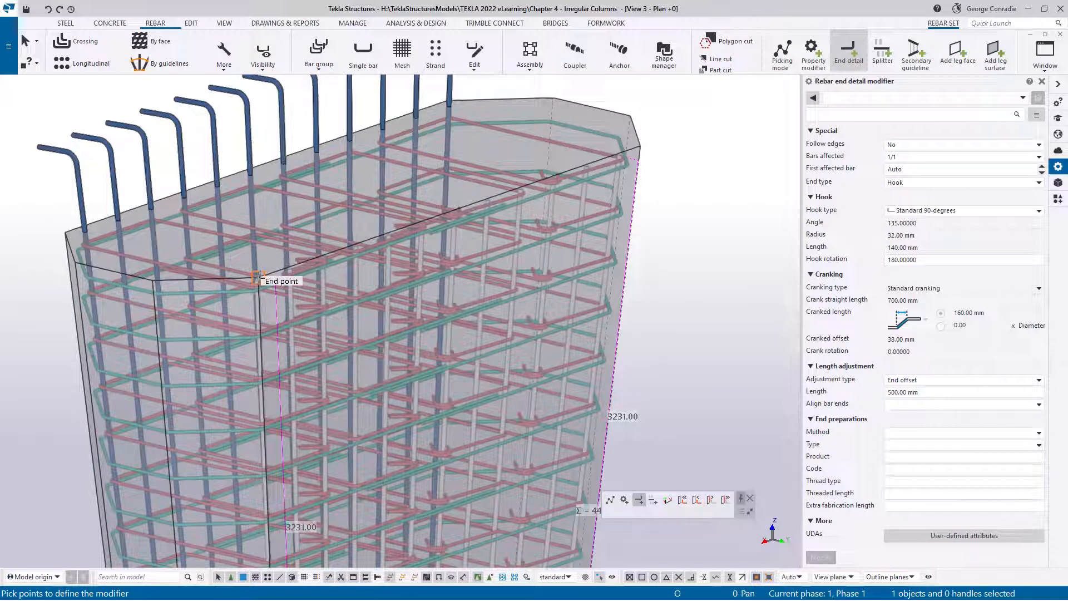
{"action": "left_click", "coordinate": [257, 277]}
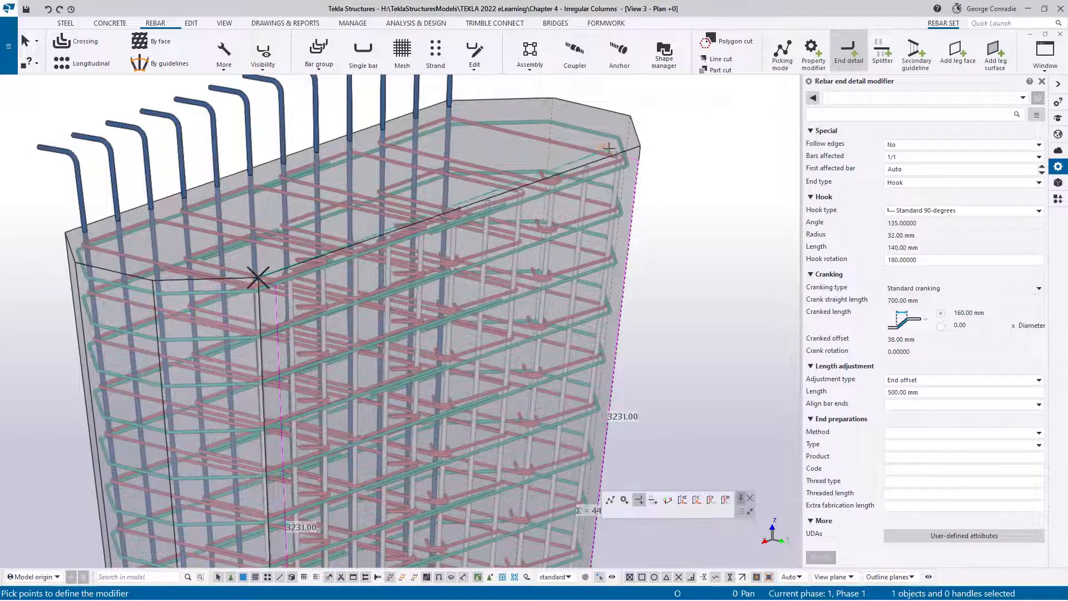
{"action": "left_click", "coordinate": [638, 146]}
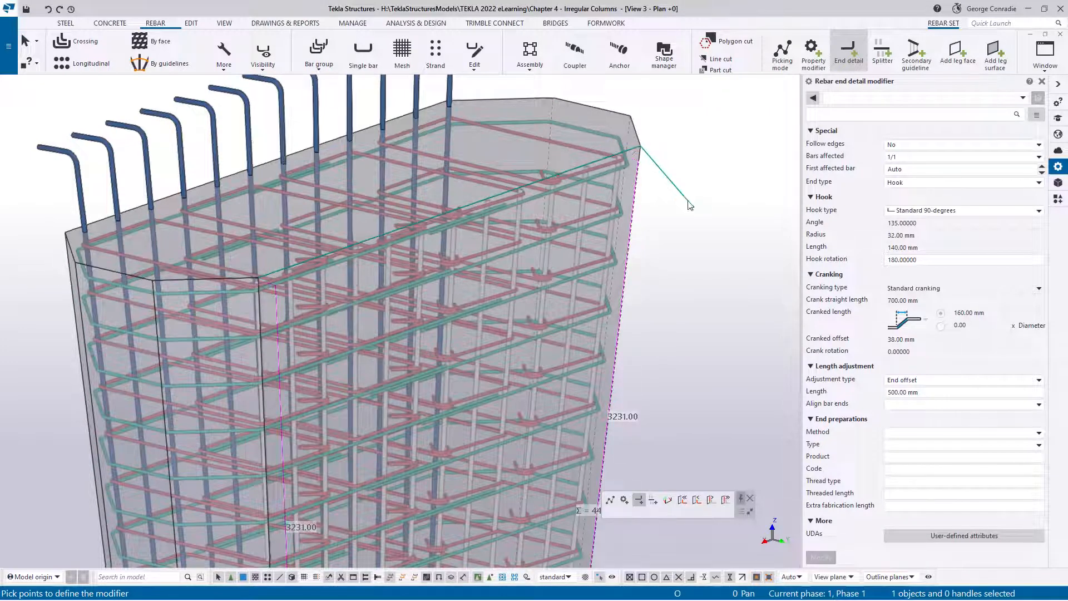
{"action": "middle_click", "coordinate": [690, 204]}
{"action": "right_click", "coordinate": [688, 202]}
{"action": "left_click", "coordinate": [716, 204]}
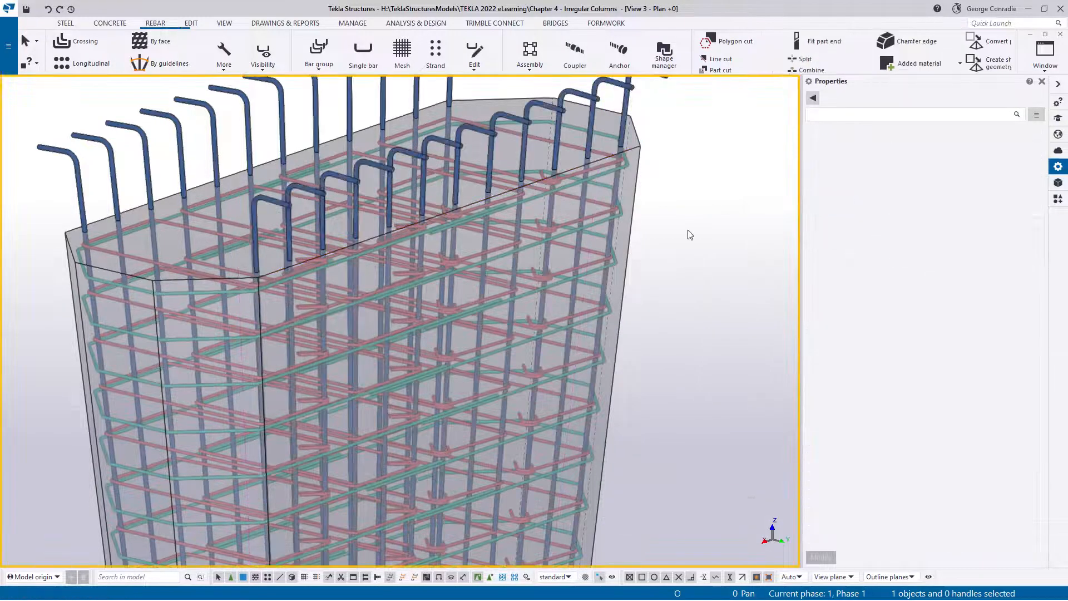
- Examine the hooked longitudinal bars on both long faces in 3D and in the Plan +0 view
{"action": "scroll", "coordinate": [690, 235], "scroll_direction": "down", "scroll_amount": 4}
{"action": "mouse_move", "coordinate": [583, 248]}
{"action": "middle_mouse_down", "text": "ctrl"}
{"action": "mouse_move", "coordinate": [478, 303]}
{"action": "mouse_move", "coordinate": [486, 340]}
{"action": "mouse_move", "coordinate": [526, 313]}
{"action": "mouse_move", "coordinate": [710, 298]}
{"action": "mouse_move", "coordinate": [579, 254]}
{"action": "middle_mouse_up", "text": "ctrl"}
{"action": "scroll", "coordinate": [412, 371], "scroll_direction": "up", "scroll_amount": 3}
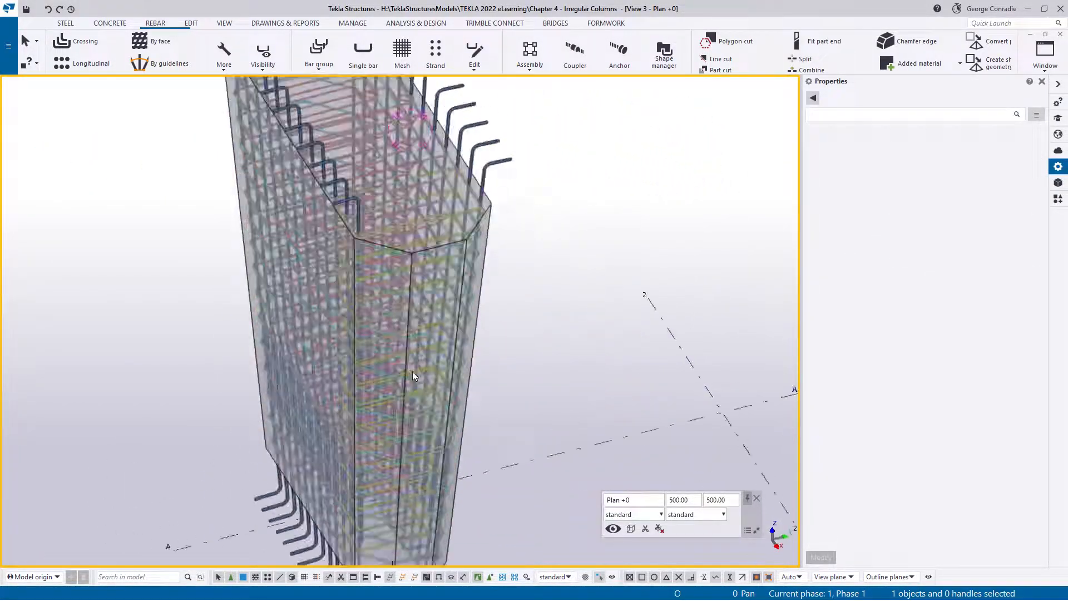
{"action": "scroll", "coordinate": [414, 370], "scroll_direction": "up", "scroll_amount": 3}
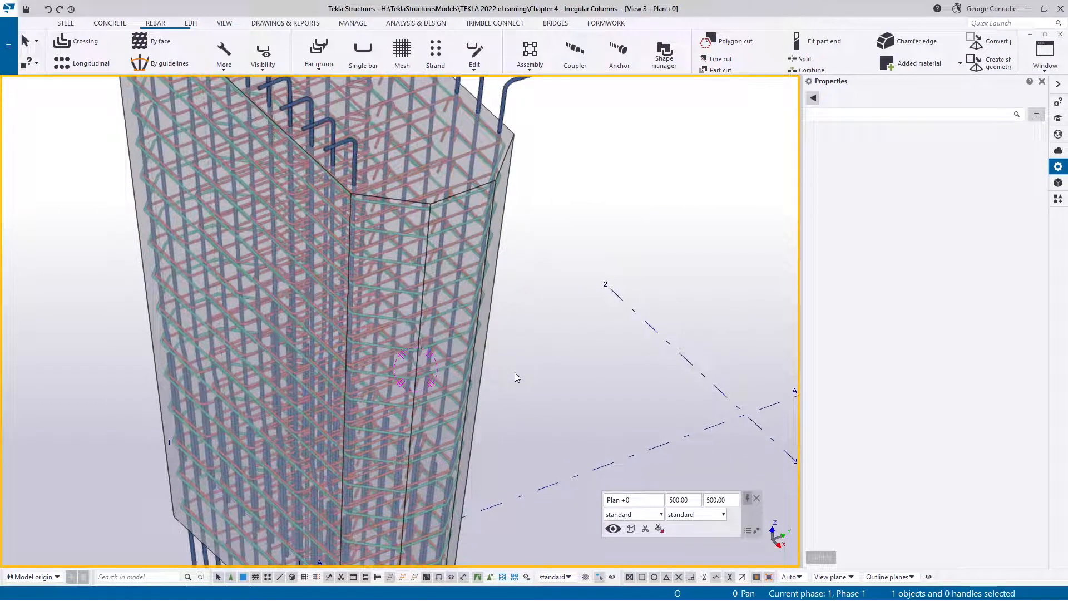
{"action": "scroll", "coordinate": [515, 372], "scroll_direction": "down", "scroll_amount": 3}
{"action": "middle_click_drag", "start_coordinate": [527, 374], "coordinate": [524, 358]}
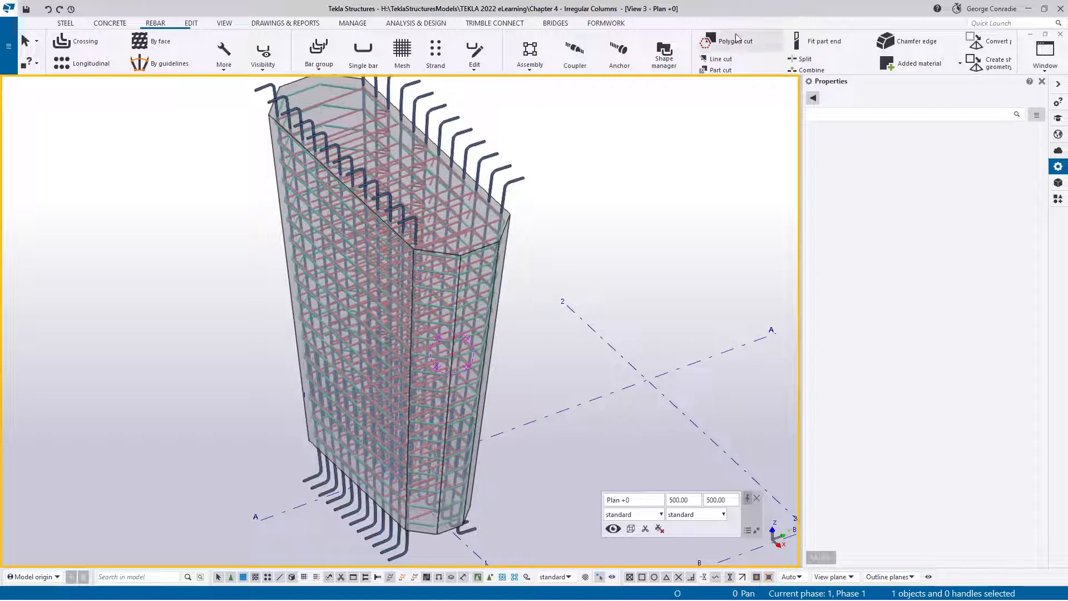
{"action": "key", "text": "ctrl+p"}
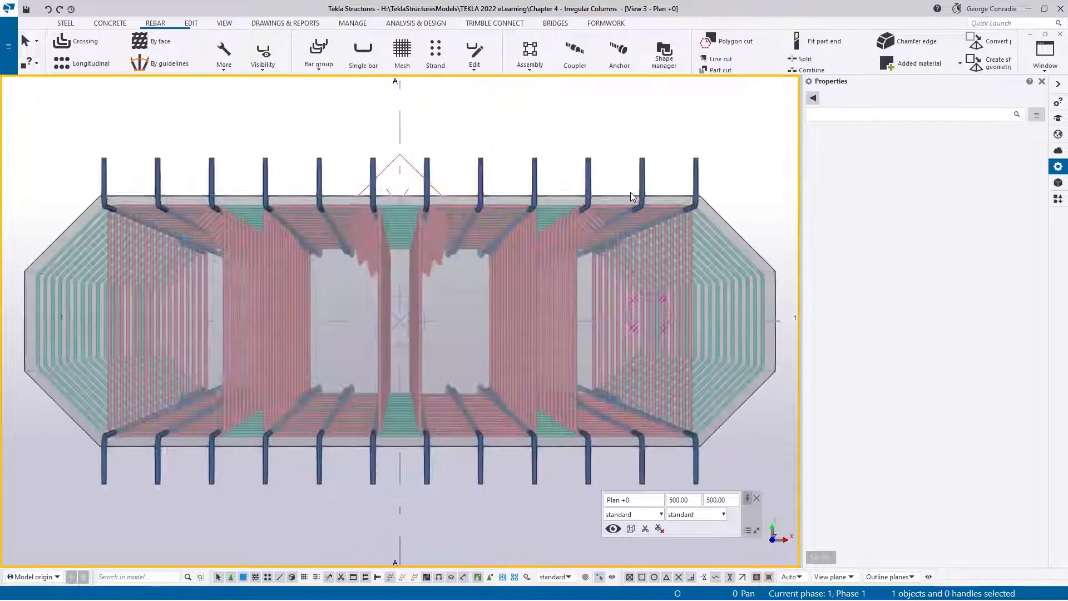
- In the 3d-Rendered view, display the column concrete as a transparent shaded body and check the hooked bars inside
{"action": "key", "text": "ctrl+Tab"}
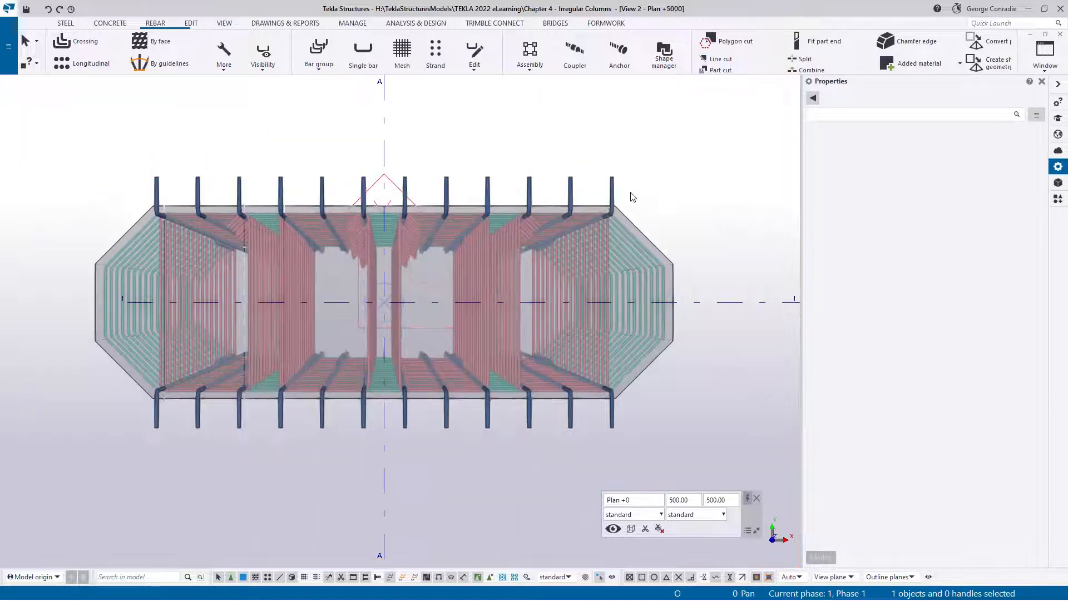
{"action": "key", "text": "ctrl+Tab"}
{"action": "middle_click_drag", "start_coordinate": [554, 295], "coordinate": [439, 391], "text": "ctrl"}
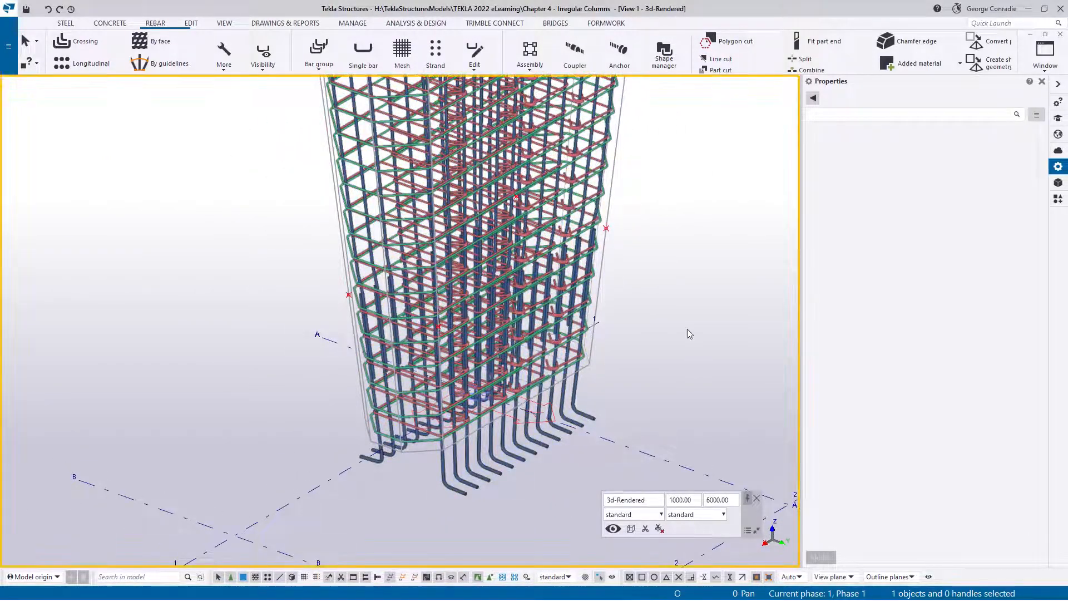
{"action": "key", "text": "ctrl+2"}
{"action": "middle_click_drag", "start_coordinate": [471, 365], "coordinate": [494, 334]}
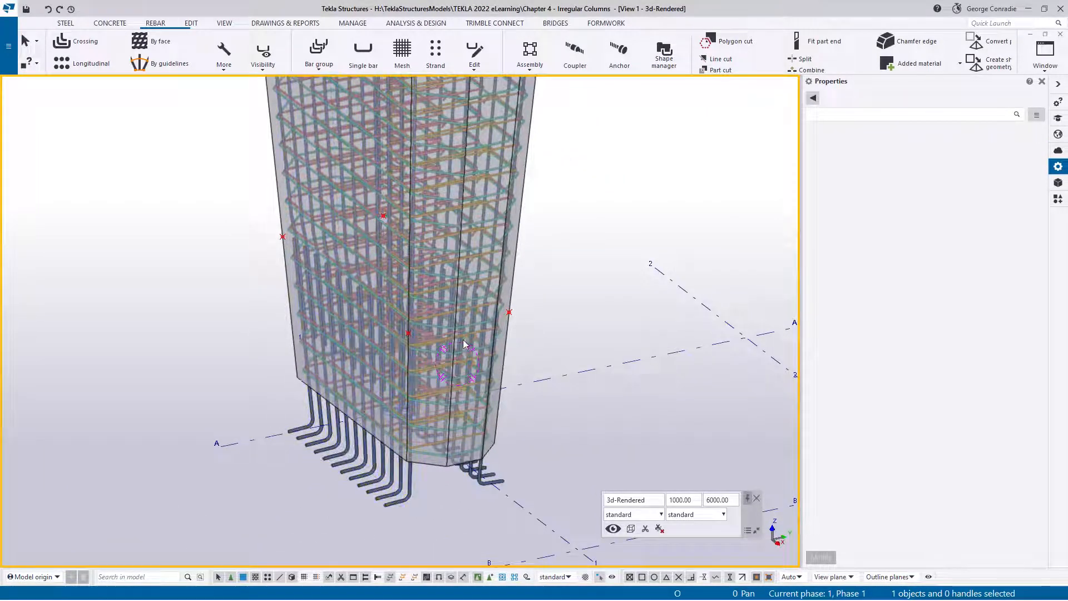
{"action": "scroll", "coordinate": [498, 330], "scroll_direction": "up", "scroll_amount": 2}
{"action": "middle_click_drag", "start_coordinate": [509, 374], "coordinate": [504, 383]}
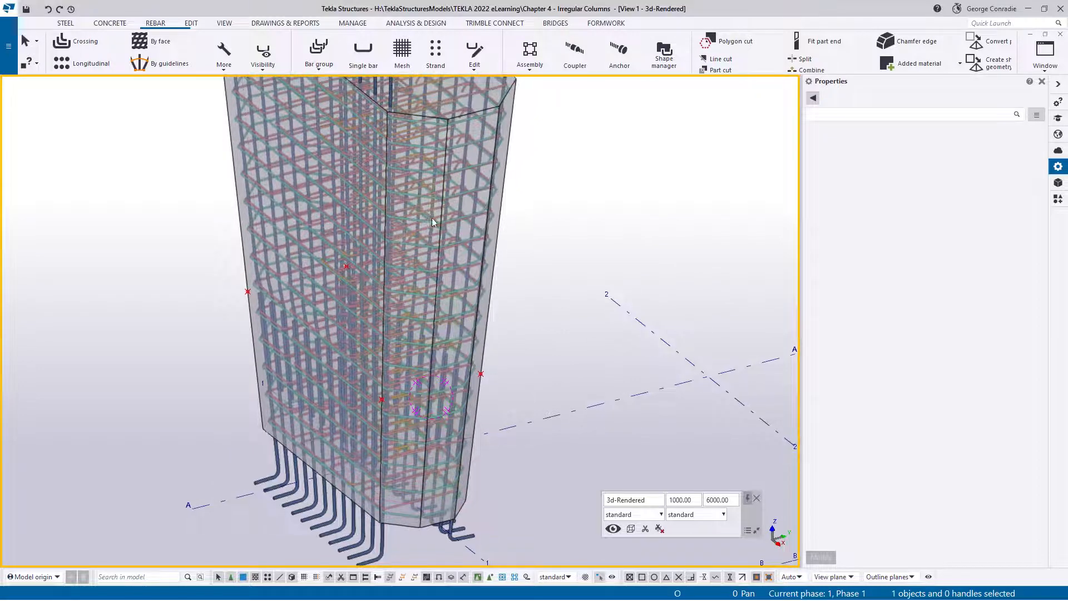
- Start a rebar set by guidelines with grade N, size 24 main bars and class 4
{"action": "left_click", "coordinate": [170, 65]}
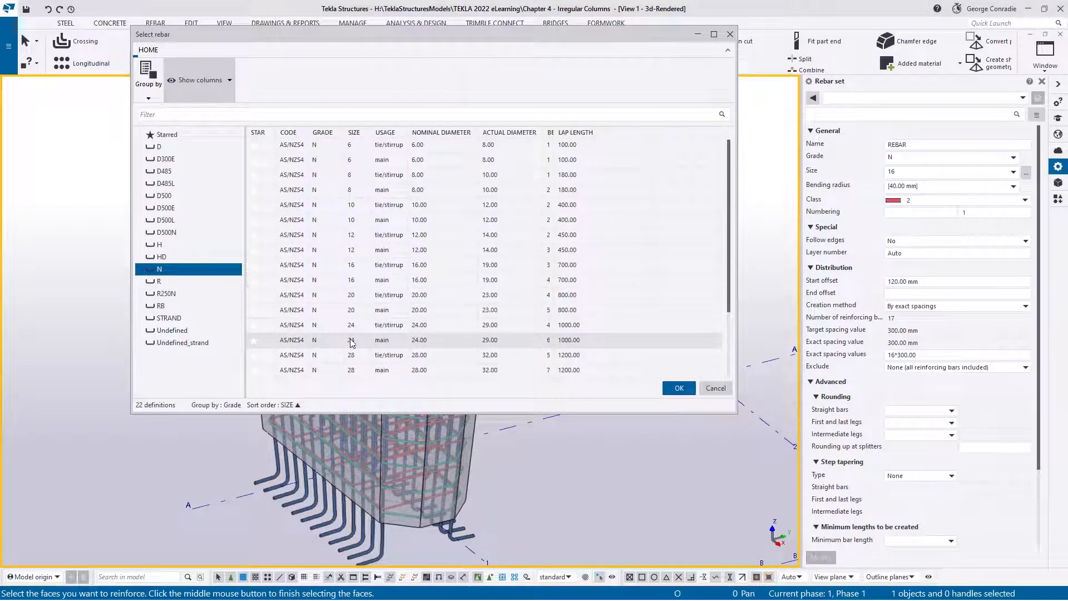
{"action": "left_click", "coordinate": [351, 343]}
{"action": "left_click", "coordinate": [680, 388]}
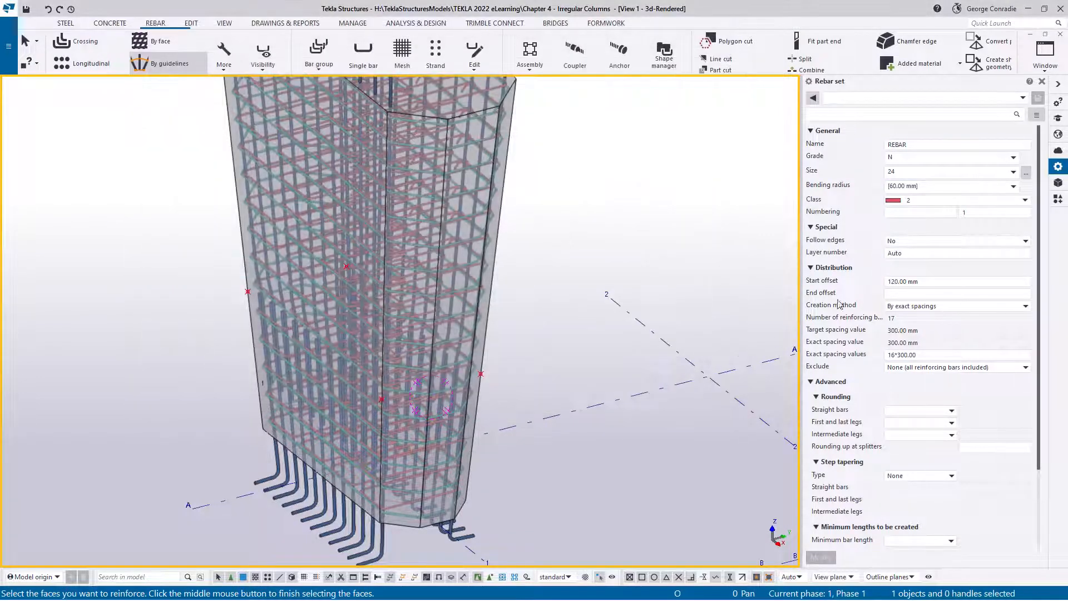
{"action": "left_click", "coordinate": [904, 201]}
{"action": "left_click", "coordinate": [904, 254]}
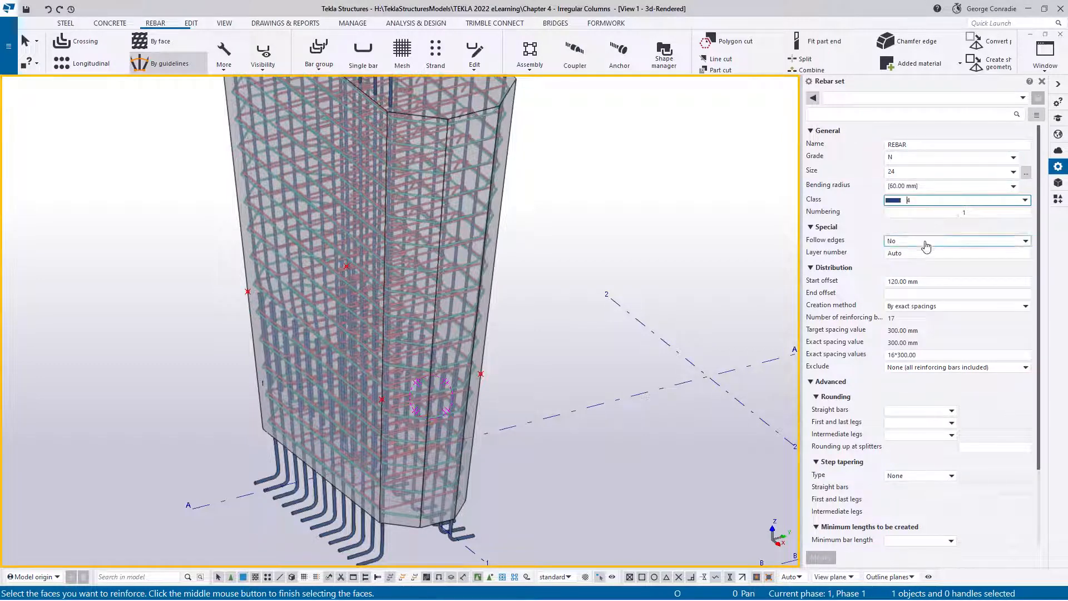
- Clear the rebar set's start offset and distribute the bars equally by number, with 5 bars
{"action": "left_click", "coordinate": [924, 280]}
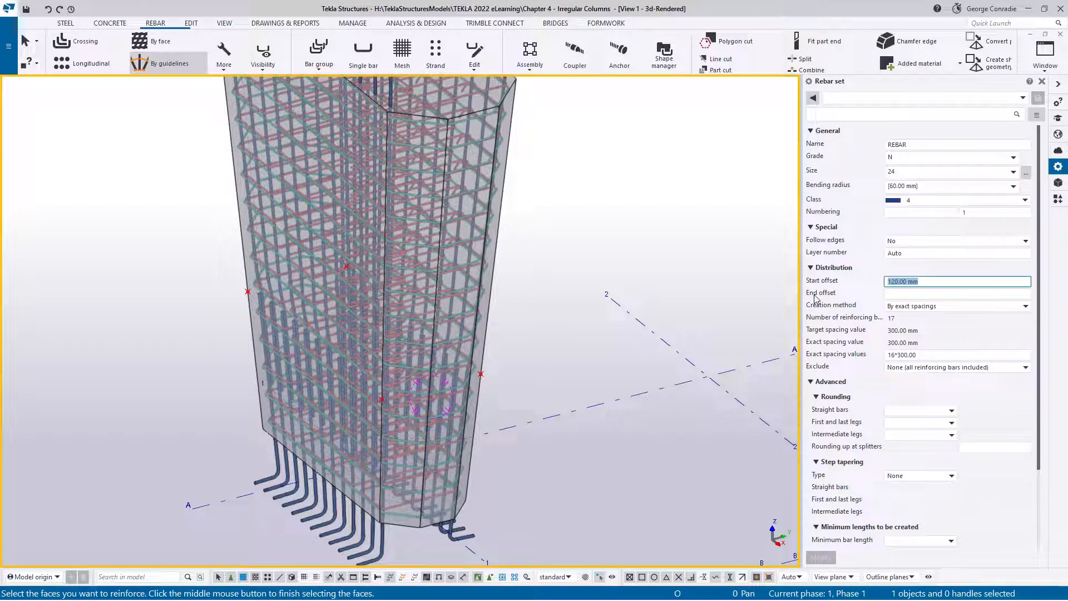
{"action": "left_click", "coordinate": [930, 306]}
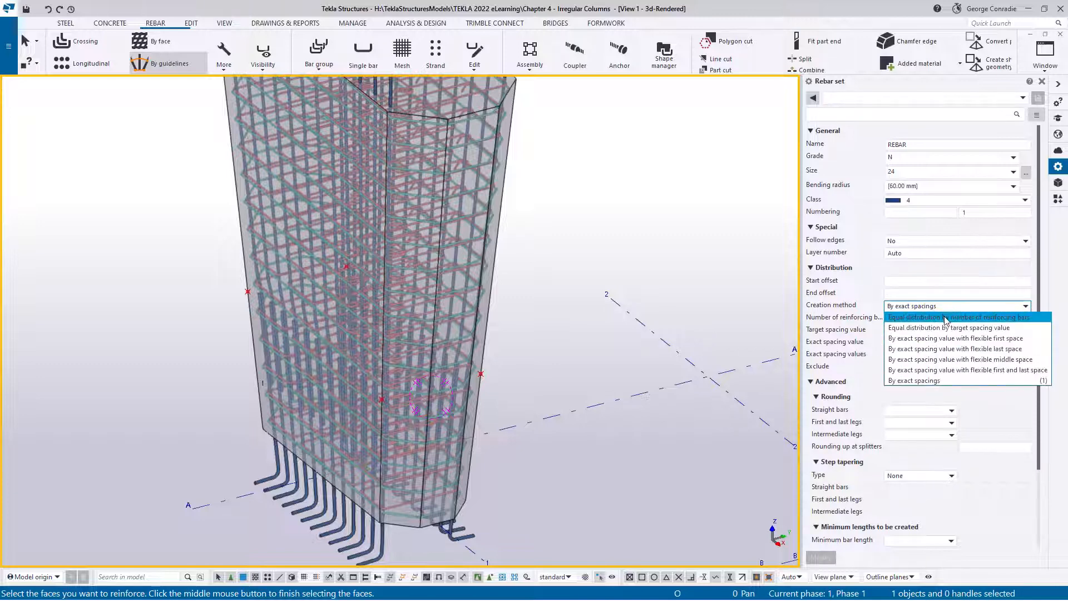
{"action": "left_click", "coordinate": [947, 317]}
{"action": "left_click", "coordinate": [919, 318]}
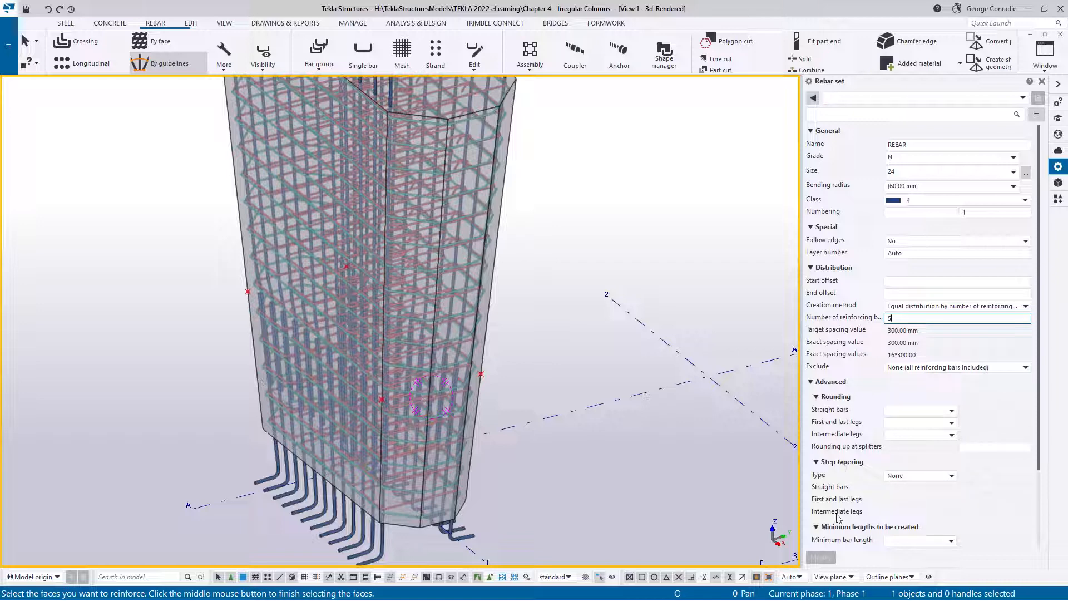
- Choose the three angled faces at the column's end as the faces to reinforce and finish the face selection
{"action": "middle_click_drag", "start_coordinate": [594, 411], "coordinate": [583, 363]}
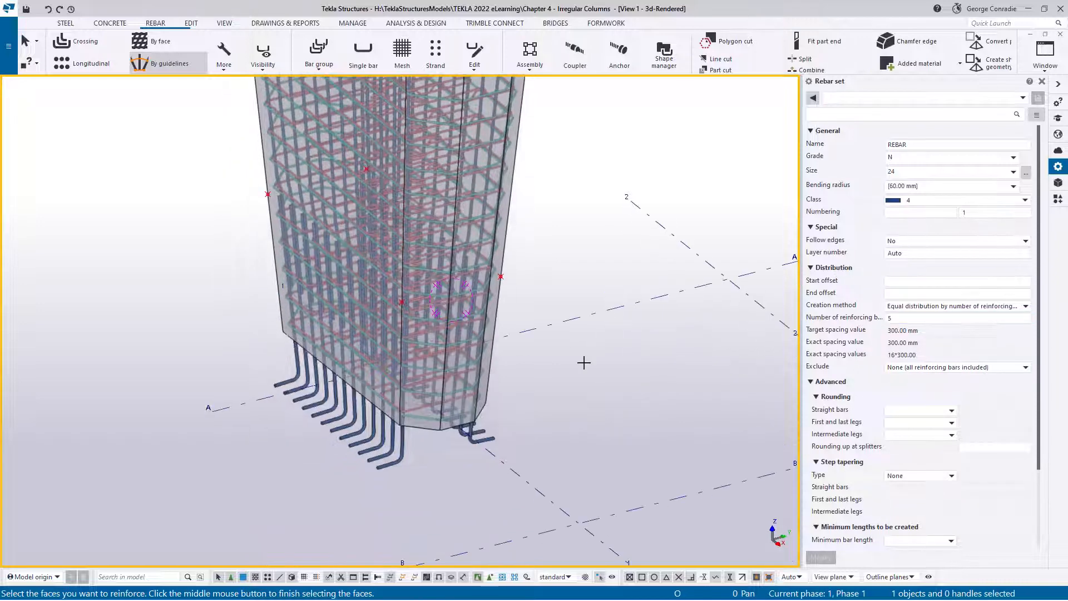
{"action": "left_click", "coordinate": [420, 393]}
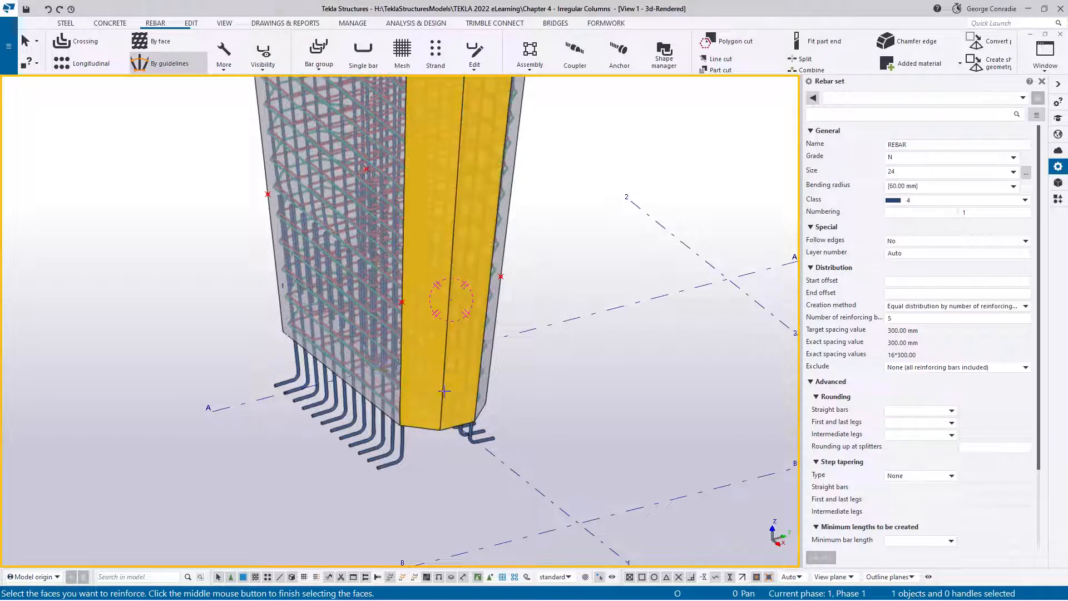
{"action": "left_click", "coordinate": [485, 382]}
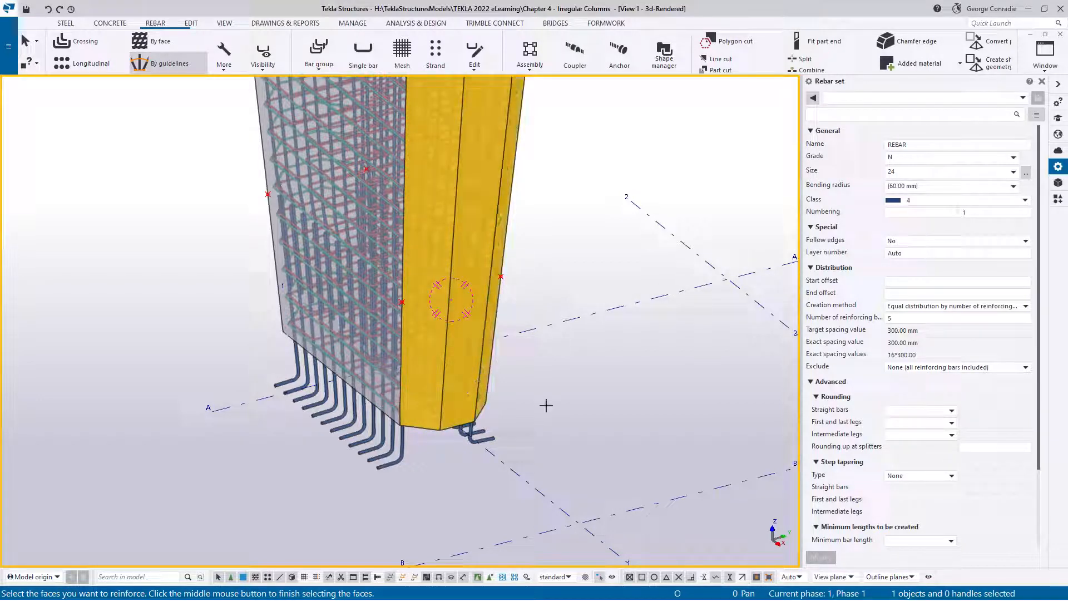
{"action": "middle_click", "coordinate": [568, 383]}
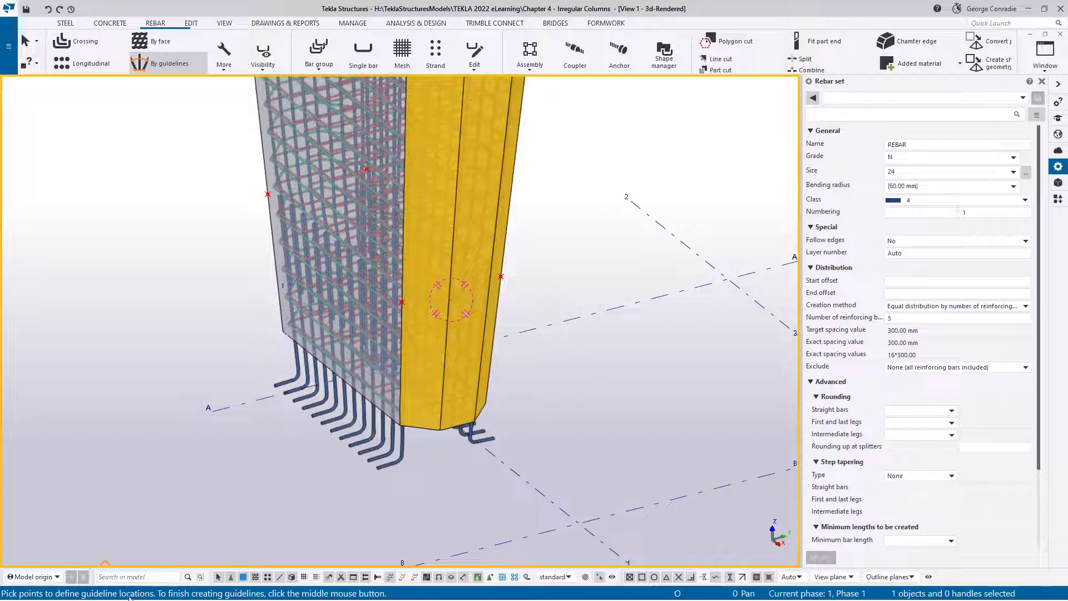
- Create the vertical end bars with guidelines between the outer corners of the chosen faces at the column's top and bottom, and end the command
{"action": "middle_click_drag", "start_coordinate": [674, 293], "coordinate": [661, 404]}
{"action": "middle_click_drag", "start_coordinate": [549, 96], "coordinate": [535, 207]}
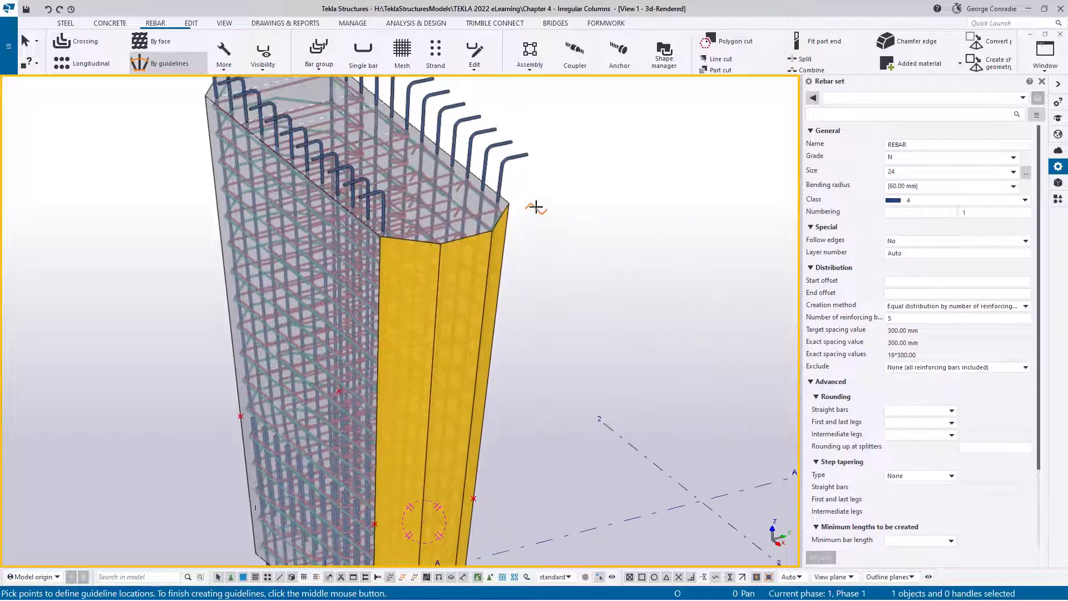
{"action": "scroll", "coordinate": [535, 207], "scroll_direction": "up", "scroll_amount": 3}
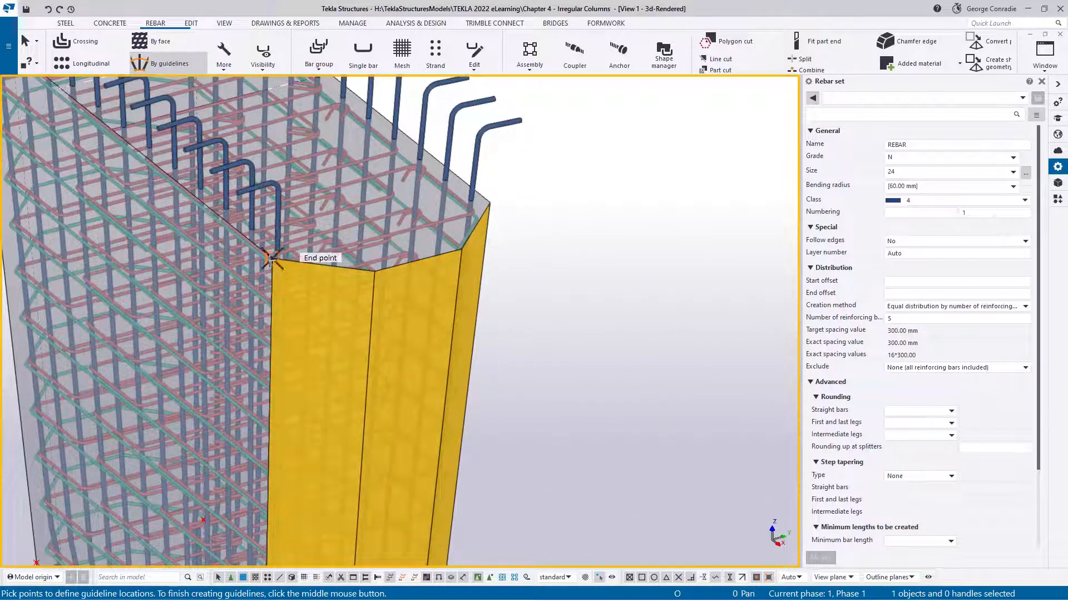
{"action": "left_click", "coordinate": [489, 202]}
{"action": "scroll", "coordinate": [532, 227], "scroll_direction": "down", "scroll_amount": 3}
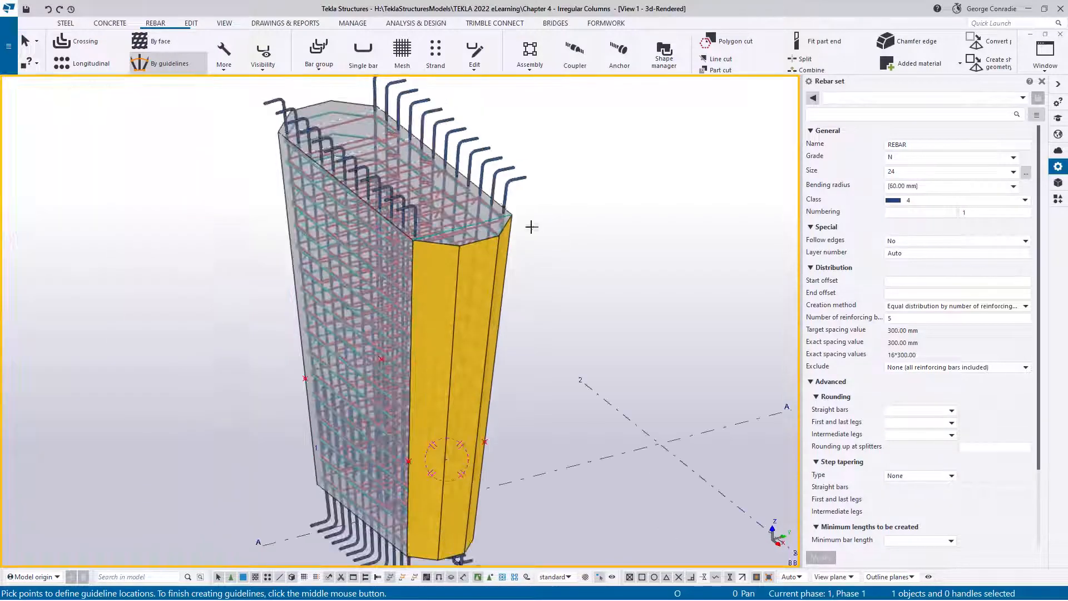
{"action": "scroll", "coordinate": [491, 365], "scroll_direction": "up", "scroll_amount": 5}
{"action": "middle_click_drag", "start_coordinate": [491, 364], "coordinate": [241, 448]}
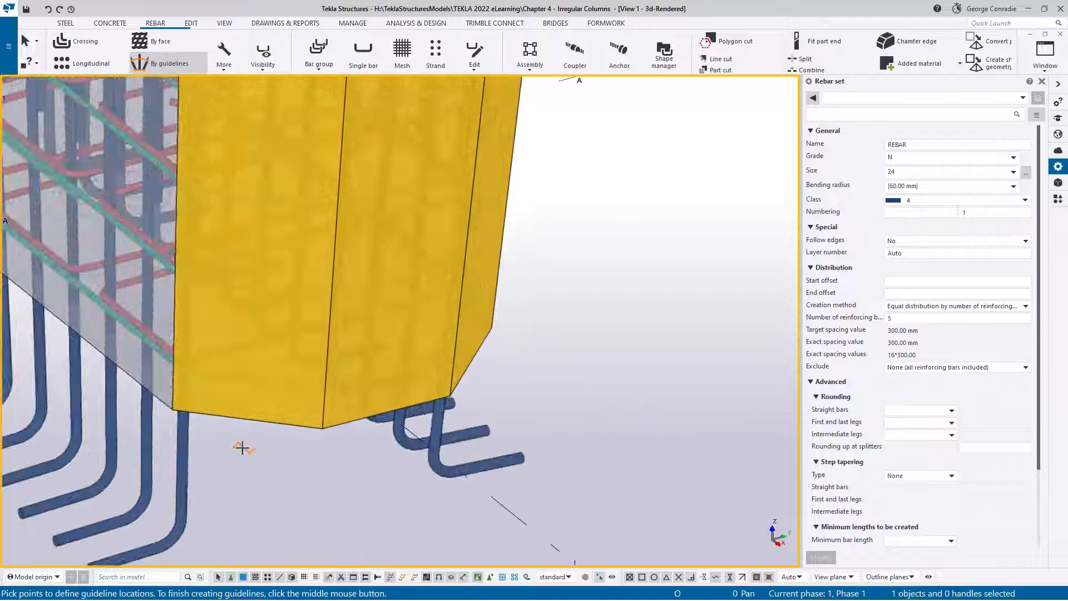
{"action": "left_click", "coordinate": [172, 410]}
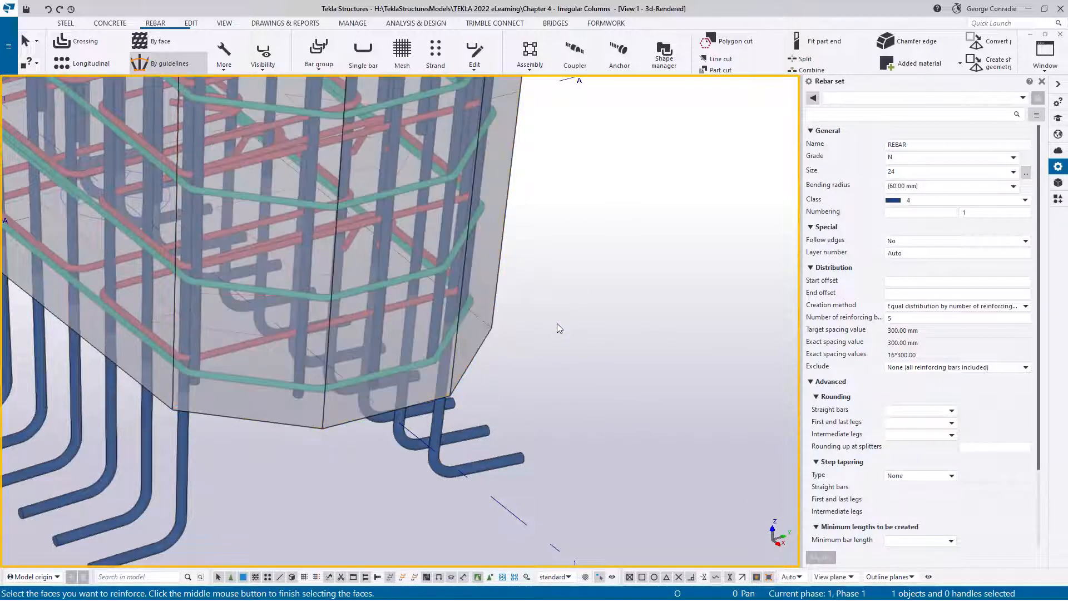
{"action": "right_click", "coordinate": [575, 288]}
{"action": "left_click", "coordinate": [590, 290]}
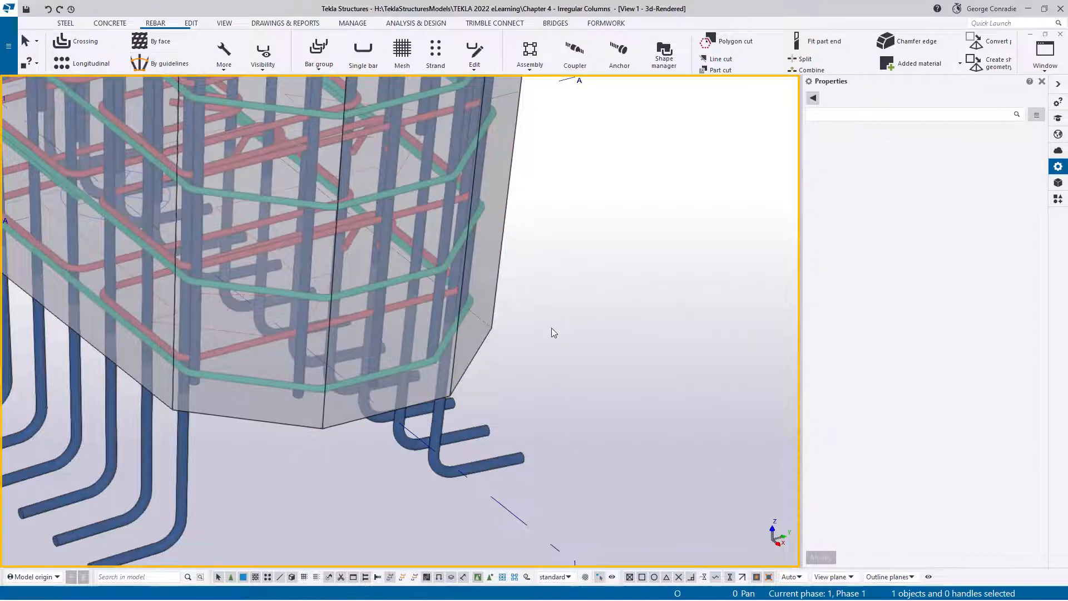
- Show the new end bar set's guidelines and make its bottom secondary guideline follow the column edges
{"action": "mouse_move", "coordinate": [325, 385]}
{"action": "middle_mouse_down", "text": "ctrl"}
{"action": "mouse_move", "coordinate": [354, 413]}
{"action": "mouse_move", "coordinate": [311, 390]}
{"action": "middle_mouse_up", "text": "ctrl"}
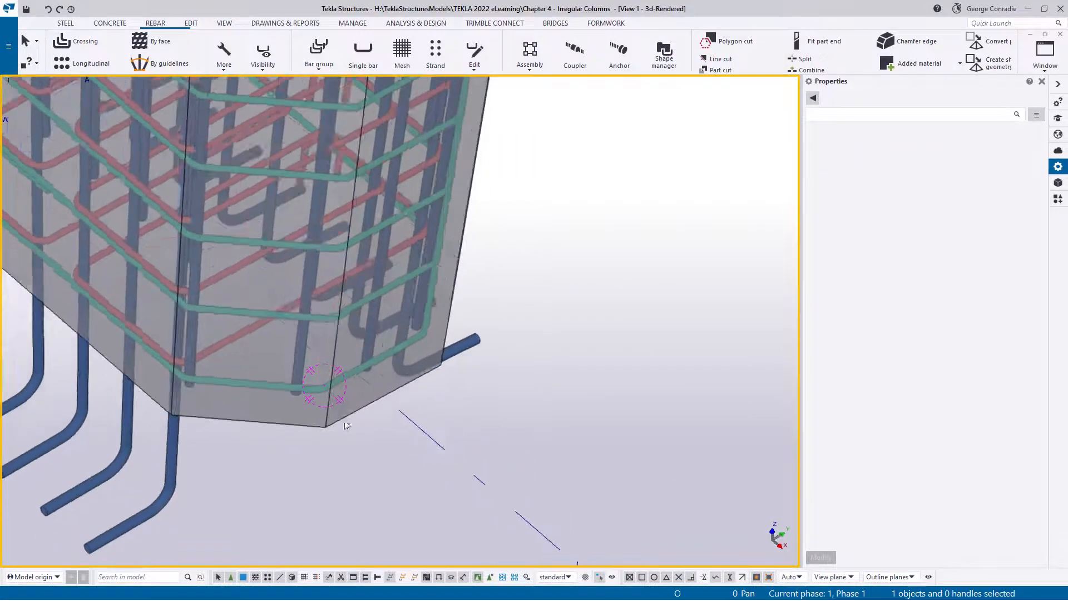
{"action": "left_click", "coordinate": [296, 367]}
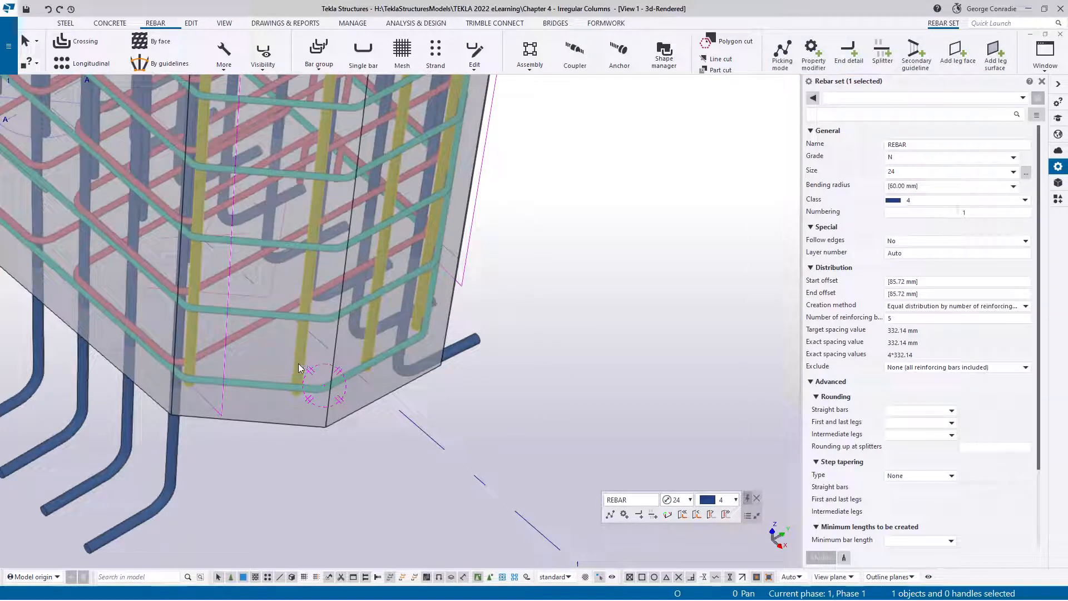
{"action": "left_click", "coordinate": [262, 55]}
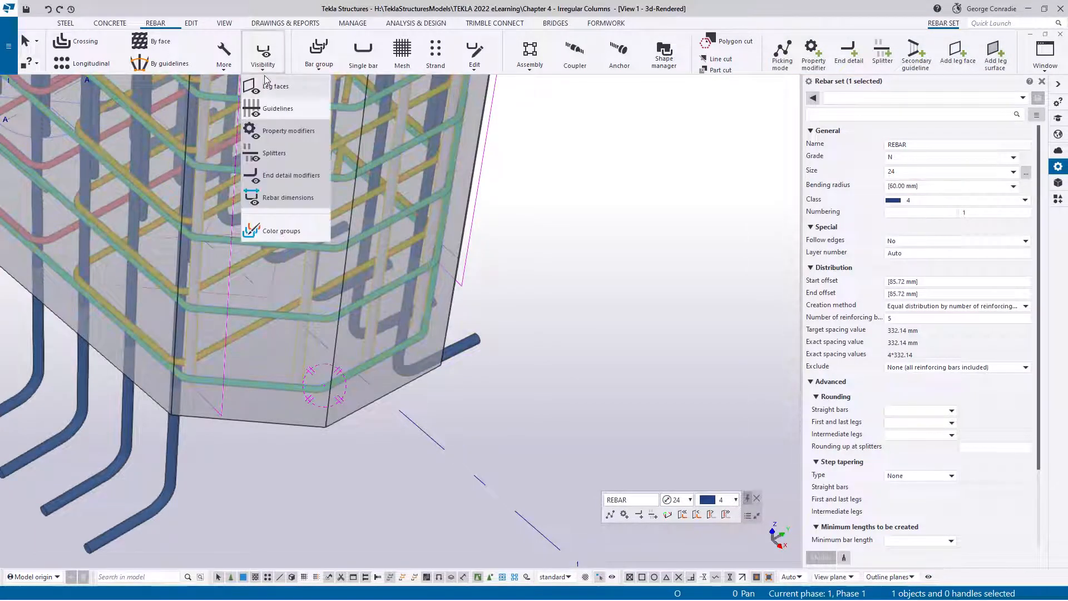
{"action": "left_click", "coordinate": [270, 112]}
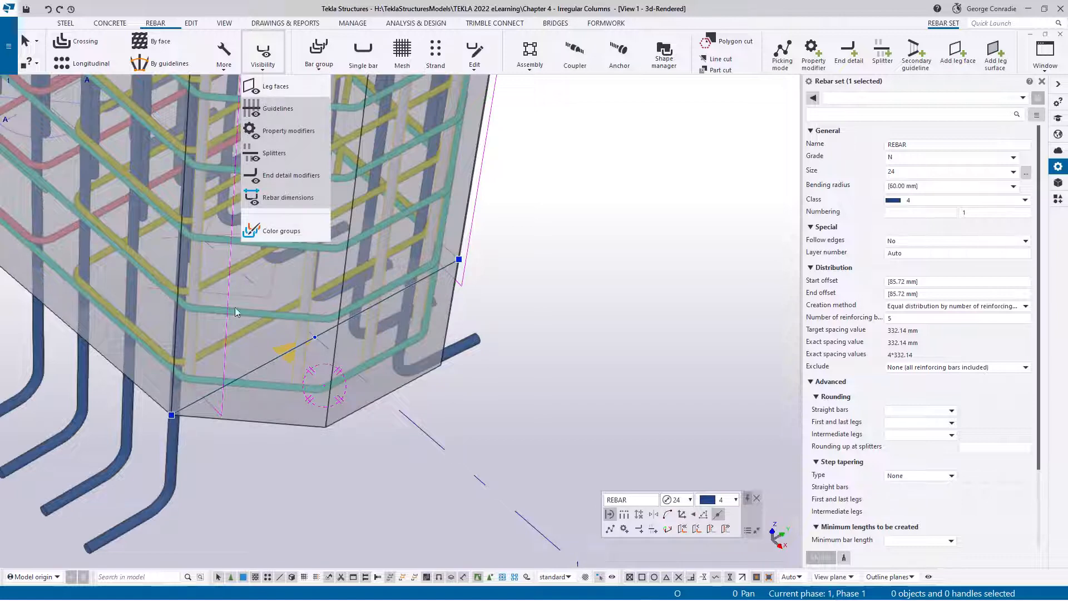
{"action": "left_click", "coordinate": [280, 230]}
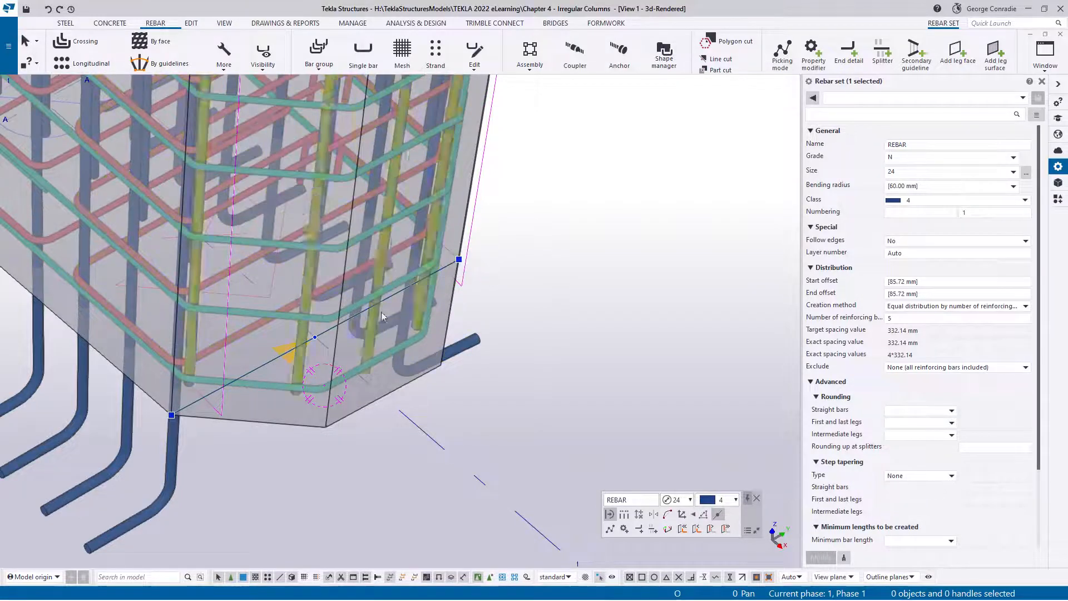
{"action": "left_click", "coordinate": [269, 361]}
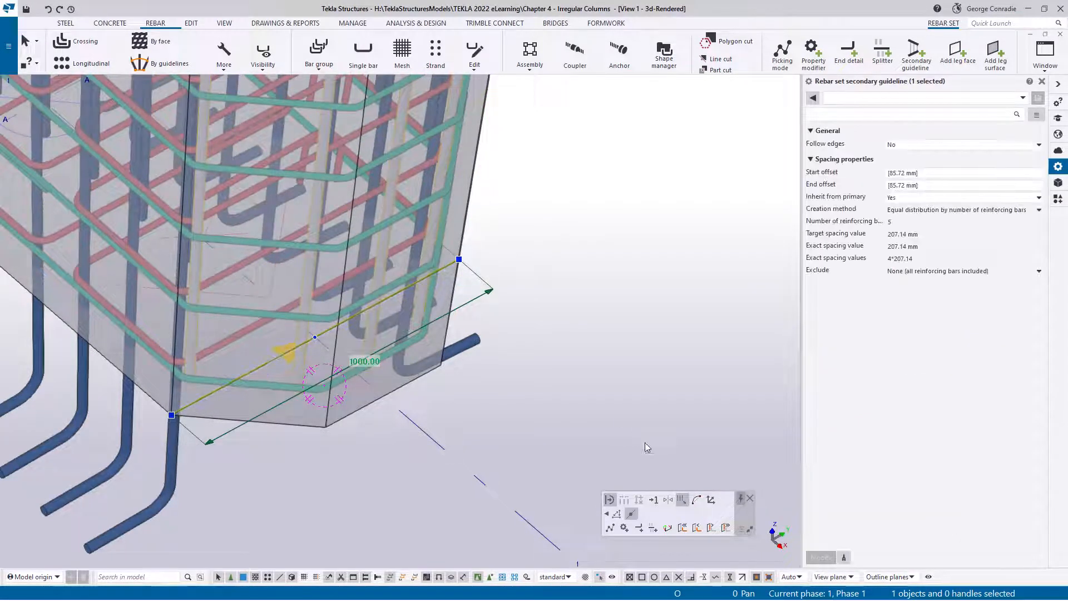
{"action": "left_click", "coordinate": [696, 503]}
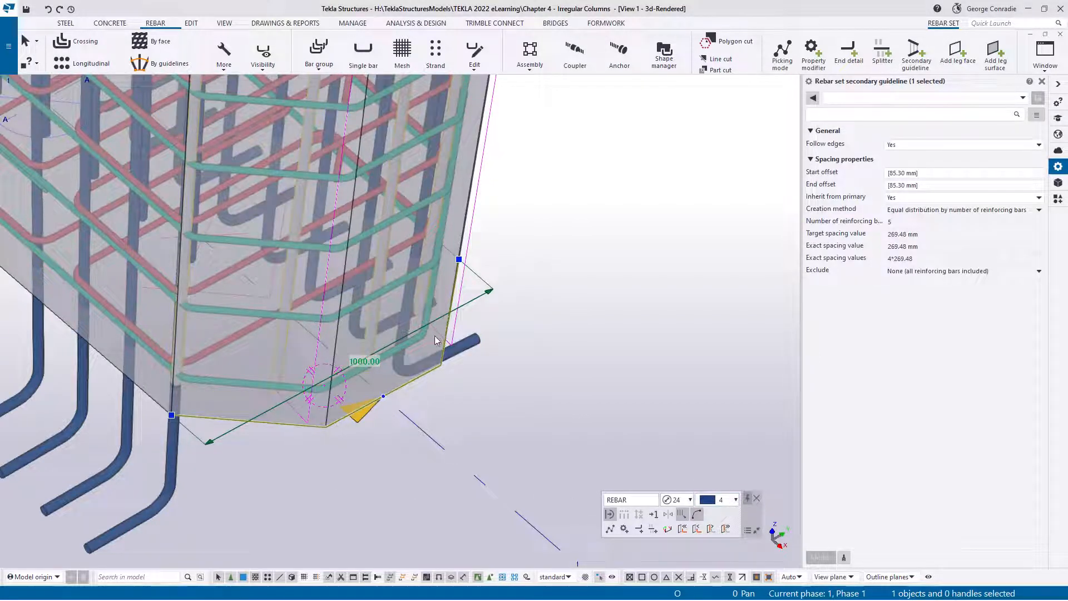
- Make the end bar set's top primary guideline follow the column edges and clear the selection
{"action": "middle_click_drag", "start_coordinate": [435, 335], "coordinate": [355, 315], "text": "ctrl"}
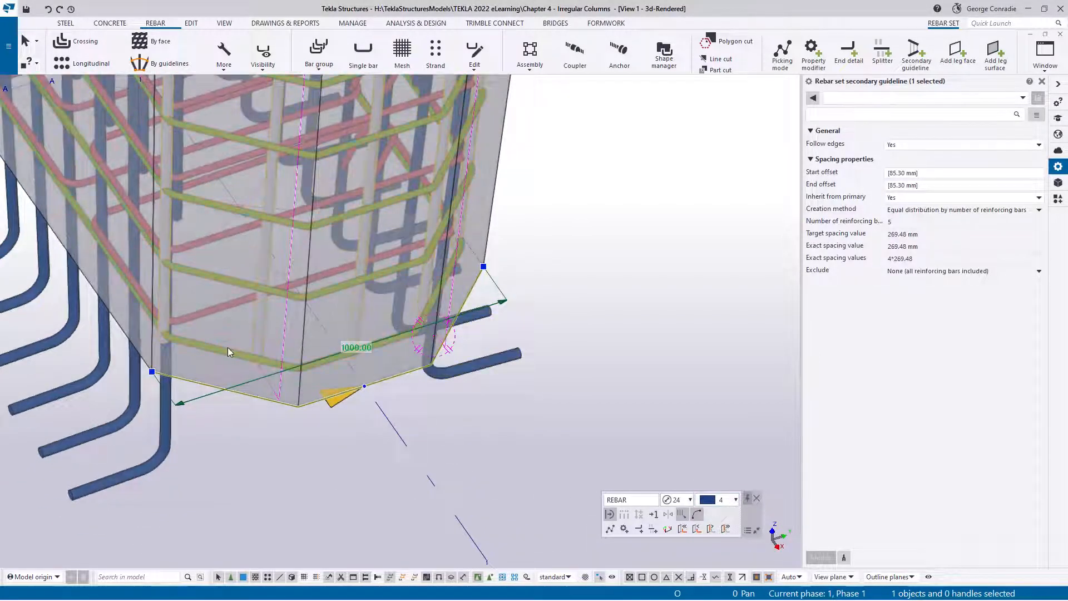
{"action": "middle_click_drag", "start_coordinate": [272, 346], "coordinate": [313, 514]}
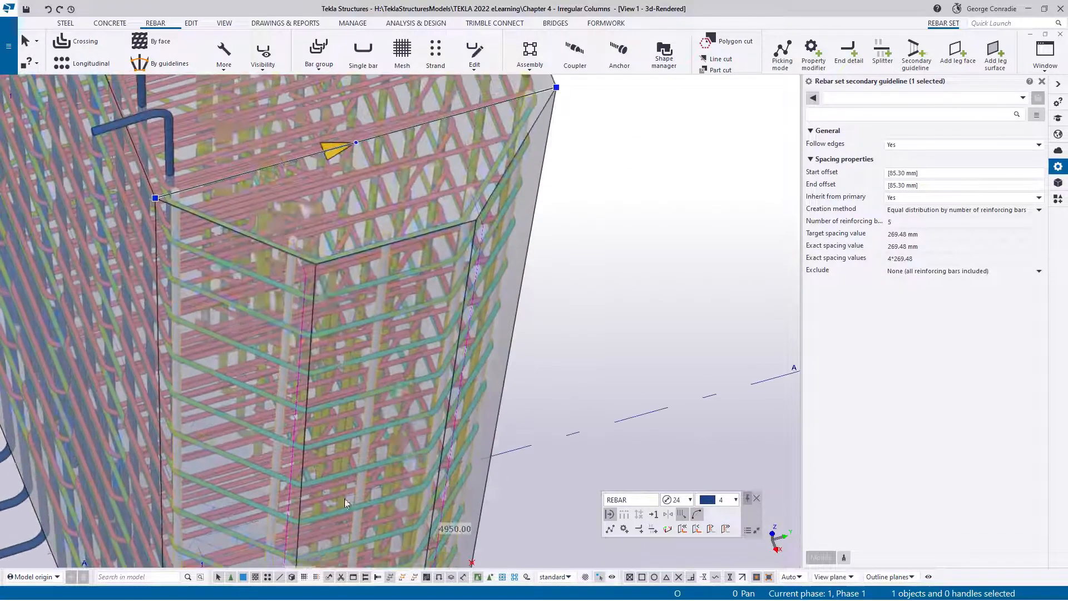
{"action": "middle_click_drag", "start_coordinate": [403, 124], "coordinate": [403, 203]}
{"action": "left_click", "coordinate": [403, 201]}
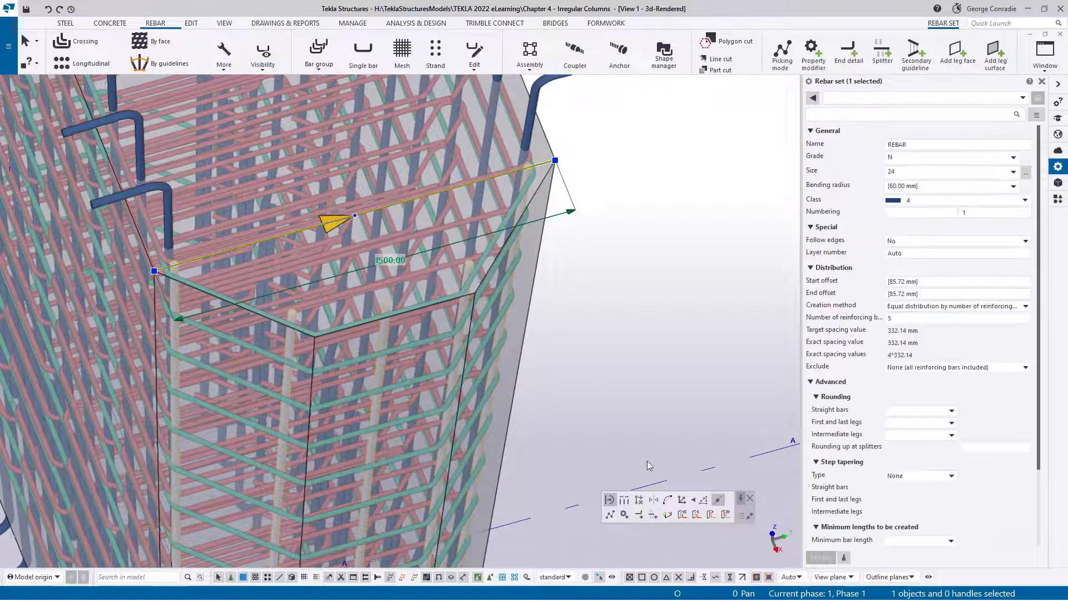
{"action": "key", "text": "Escape"}
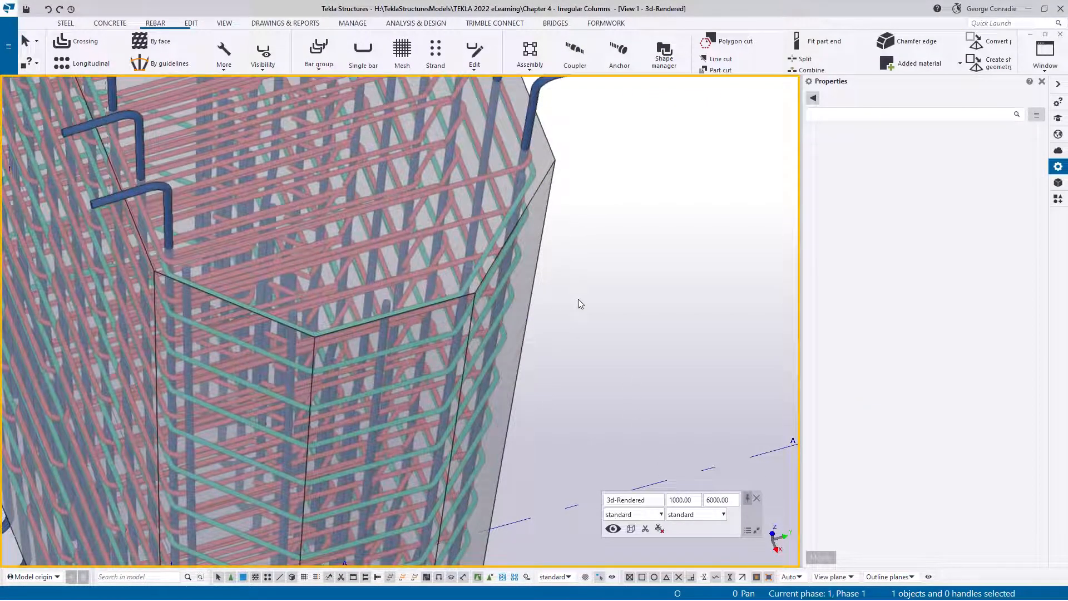
- In plan view, try a 50 mm start offset on the end bar set
{"action": "key", "text": "ctrl+p"}
{"action": "scroll", "coordinate": [477, 248], "scroll_direction": "up", "scroll_amount": 5}
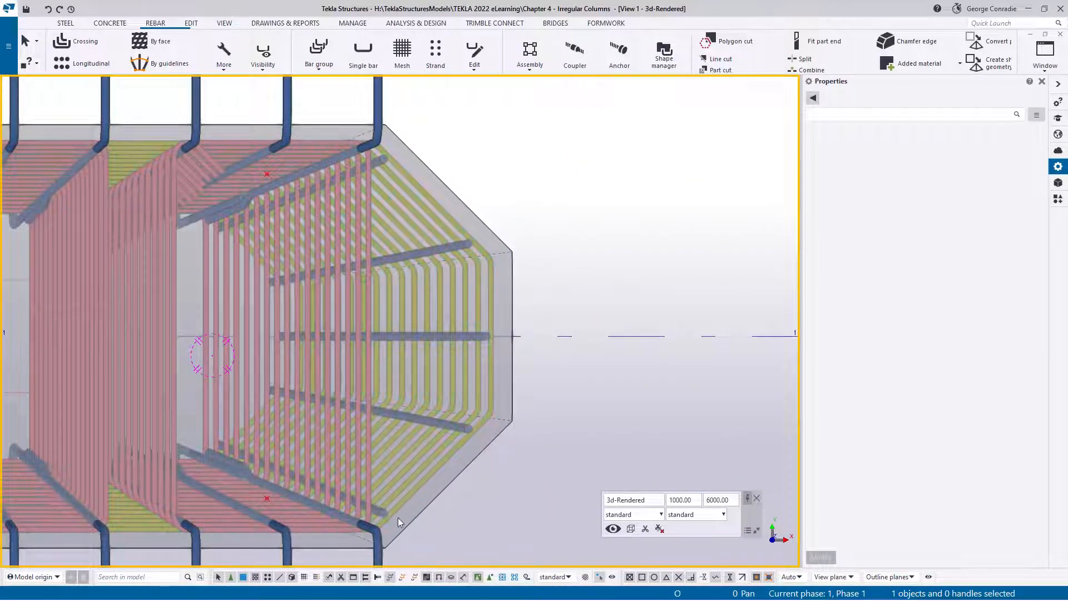
{"action": "left_click", "coordinate": [456, 245]}
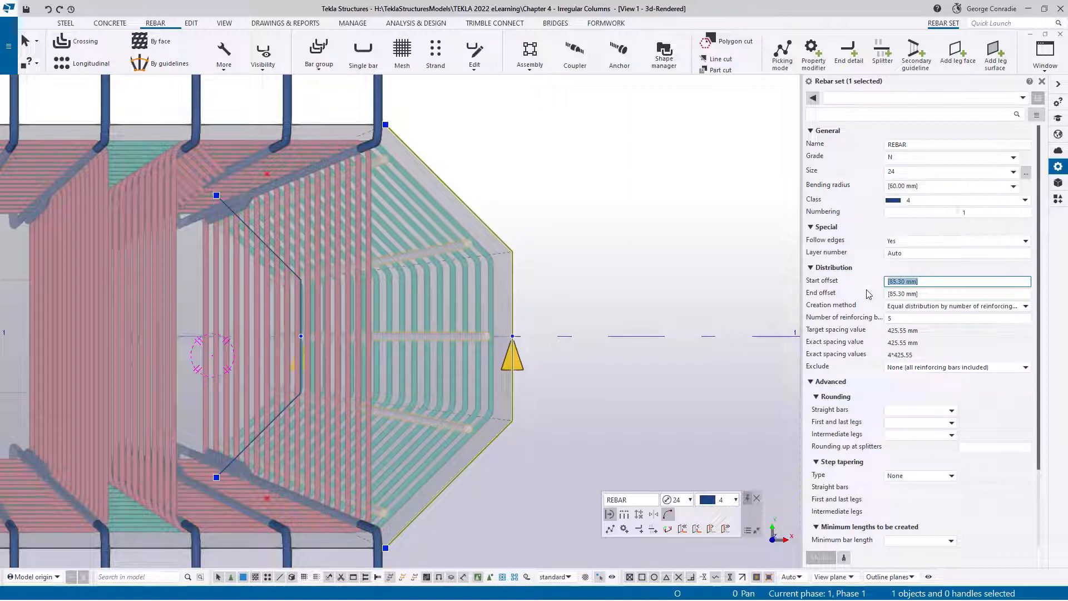
{"action": "type", "text": "50"}
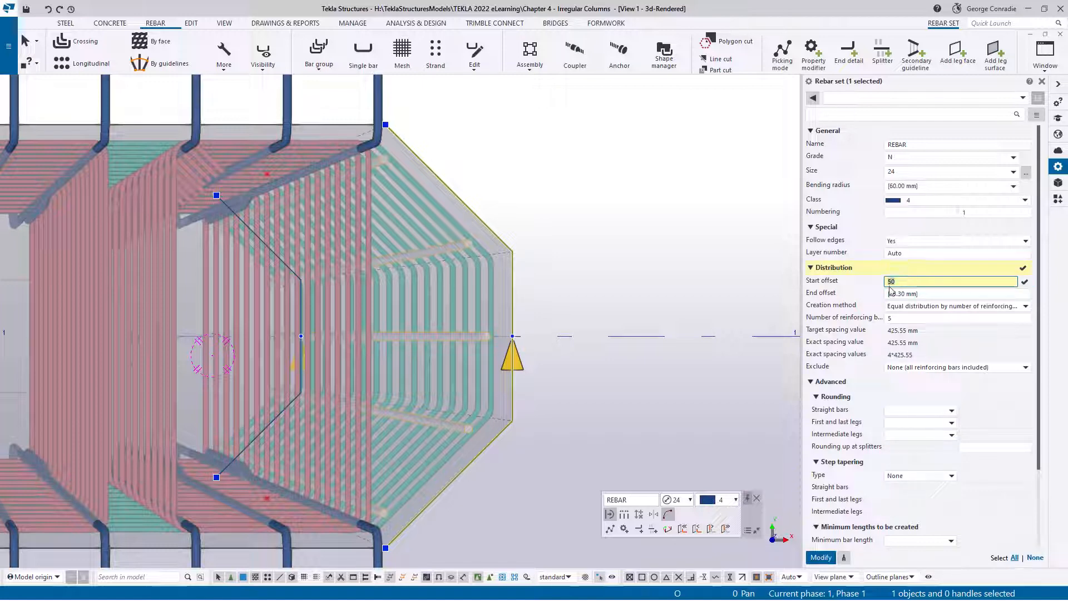
{"action": "left_click", "coordinate": [827, 559]}
{"action": "left_click", "coordinate": [619, 266]}
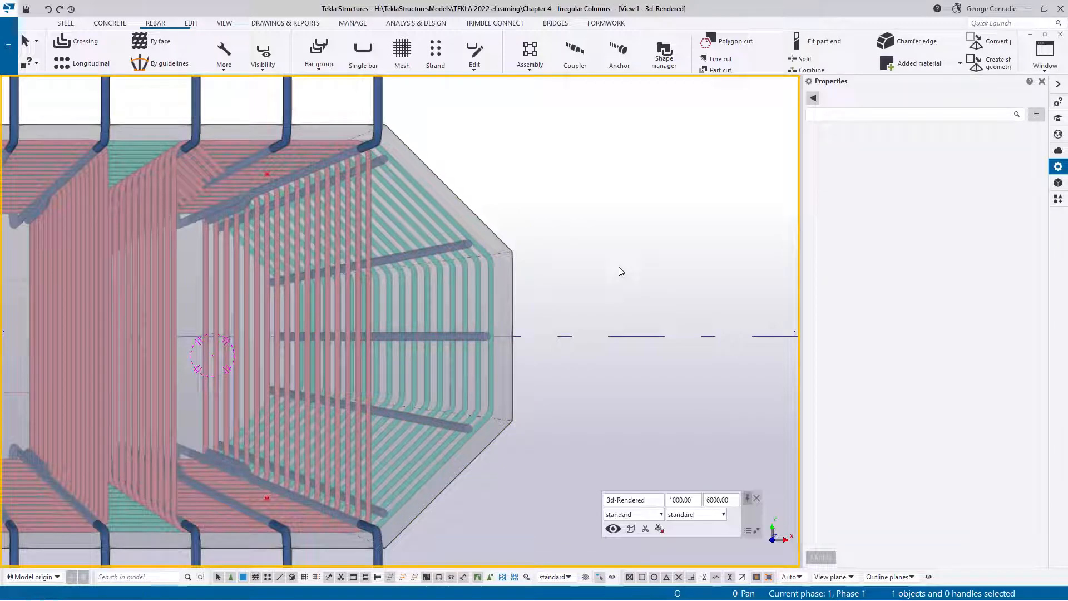
- Split the vertical end bars with a splitter around the three end faces, from one existing splitter end point to the other via the corner edges
{"action": "middle_click_drag", "start_coordinate": [529, 286], "coordinate": [356, 306], "text": "ctrl"}
{"action": "scroll", "coordinate": [356, 306], "scroll_direction": "up", "scroll_amount": 6}
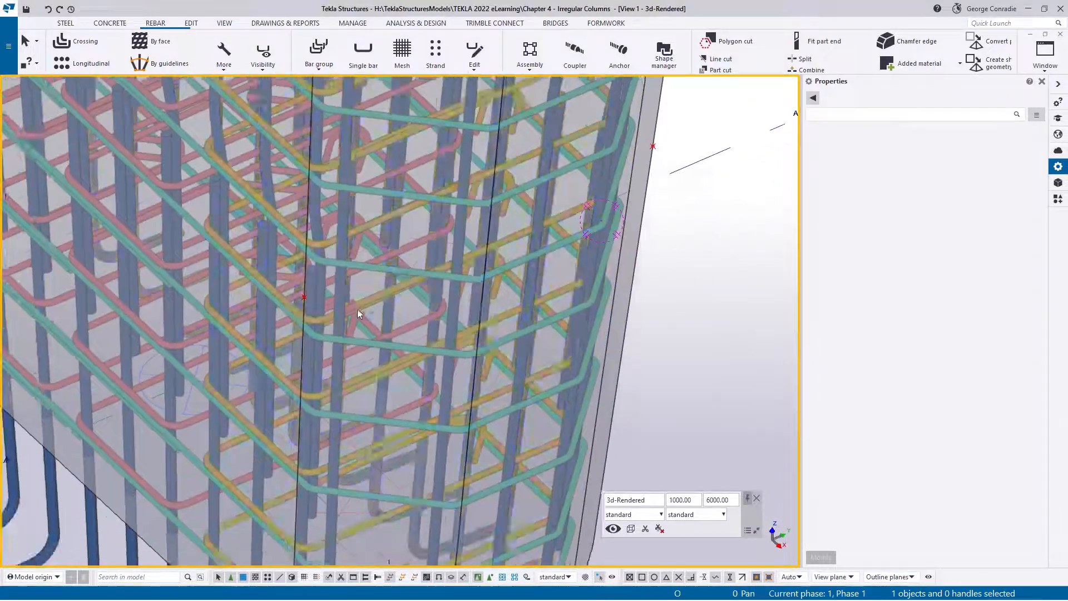
{"action": "left_click", "coordinate": [340, 310]}
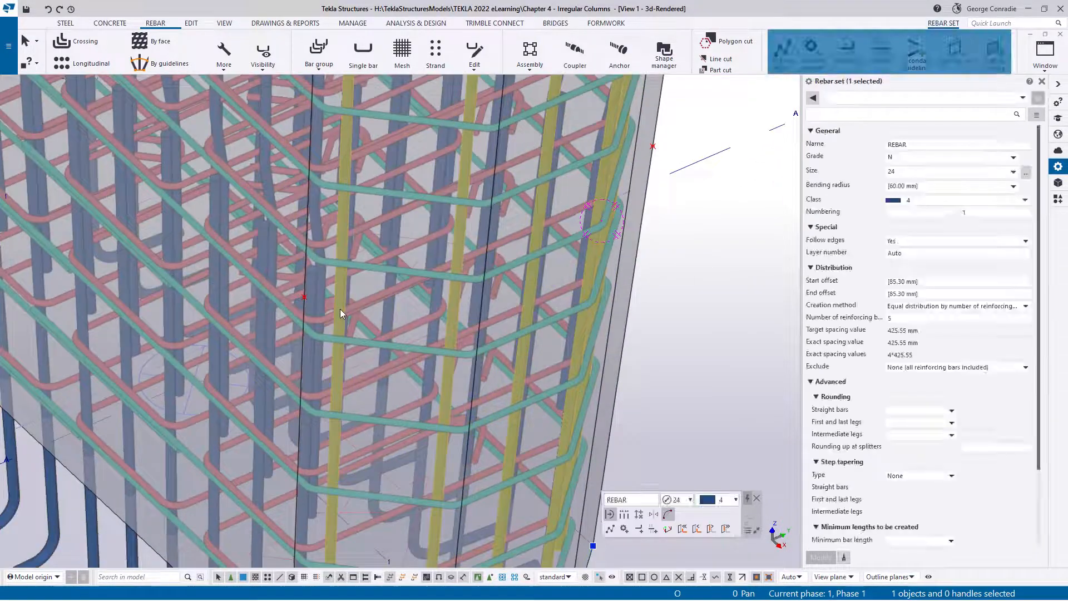
{"action": "left_click", "coordinate": [882, 55]}
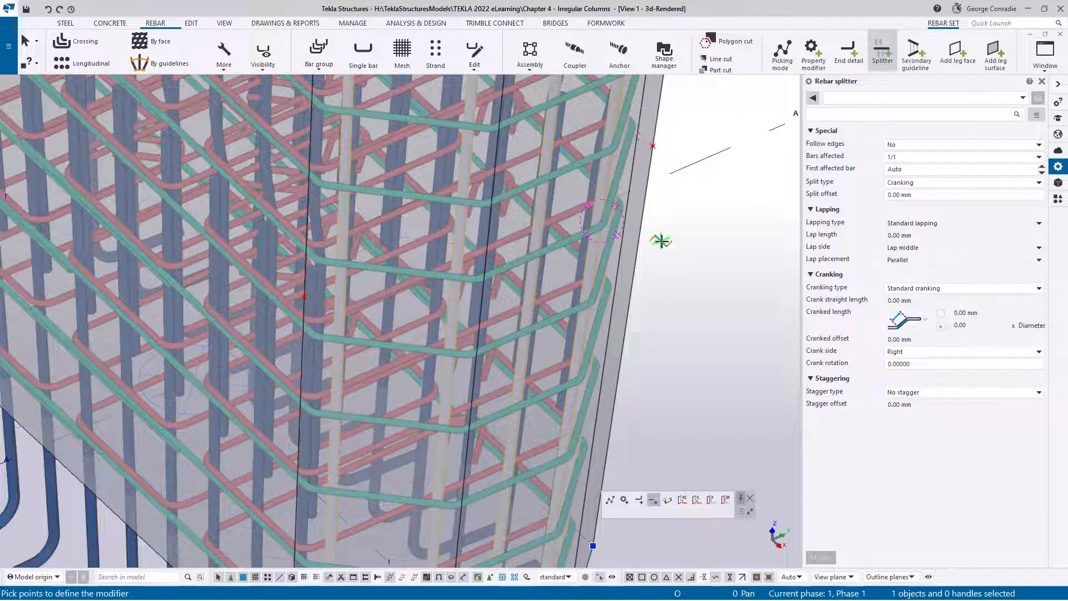
{"action": "middle_click_drag", "start_coordinate": [678, 318], "coordinate": [685, 289]}
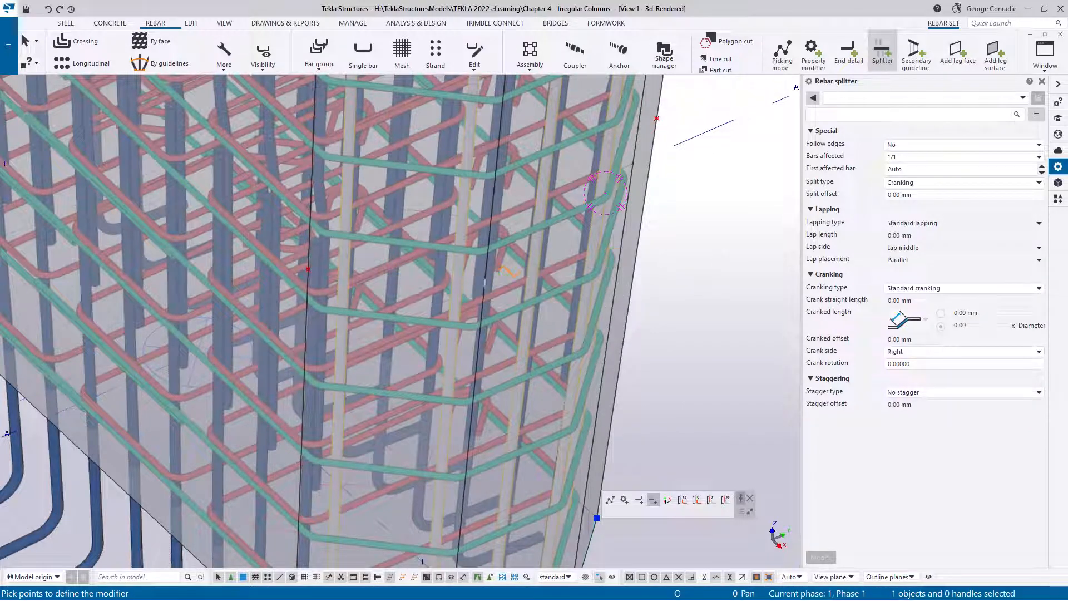
{"action": "left_click", "coordinate": [308, 269]}
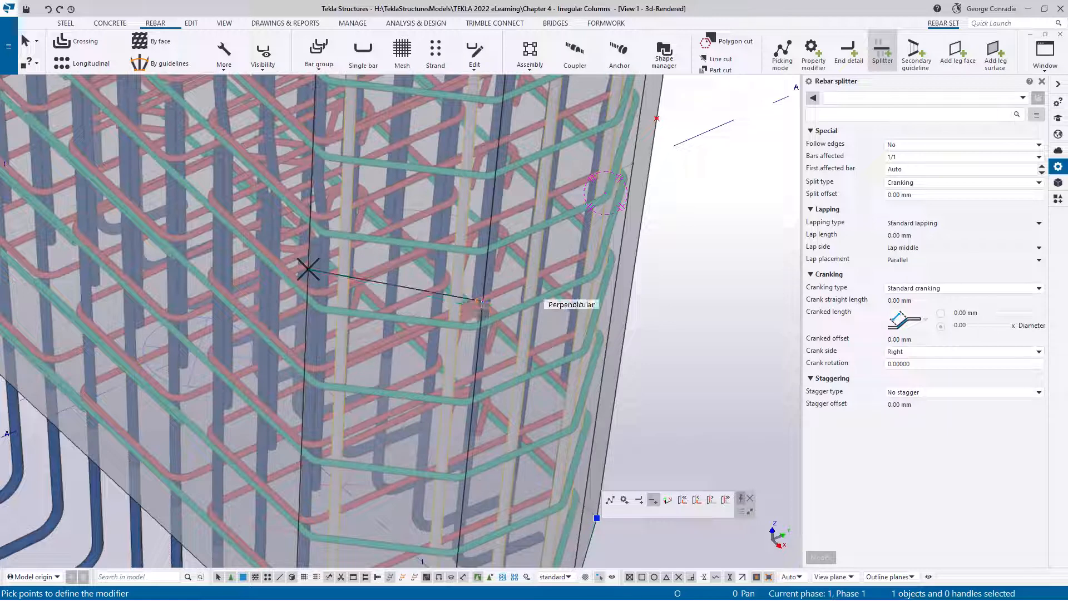
{"action": "left_click", "coordinate": [481, 300]}
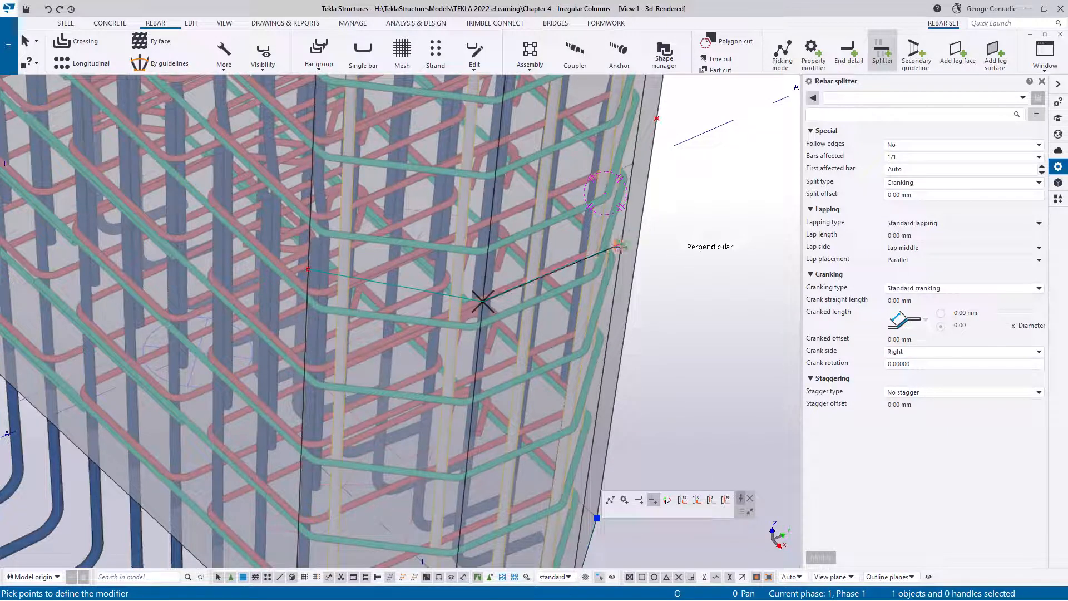
{"action": "left_click", "coordinate": [619, 246]}
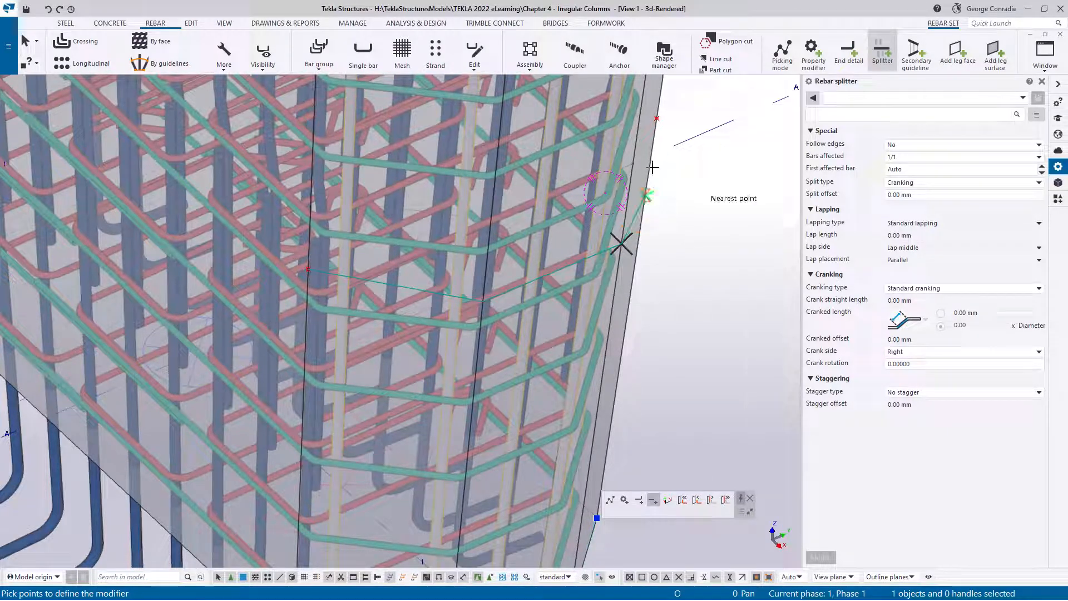
{"action": "left_click", "coordinate": [656, 118]}
{"action": "middle_click", "coordinate": [689, 233]}
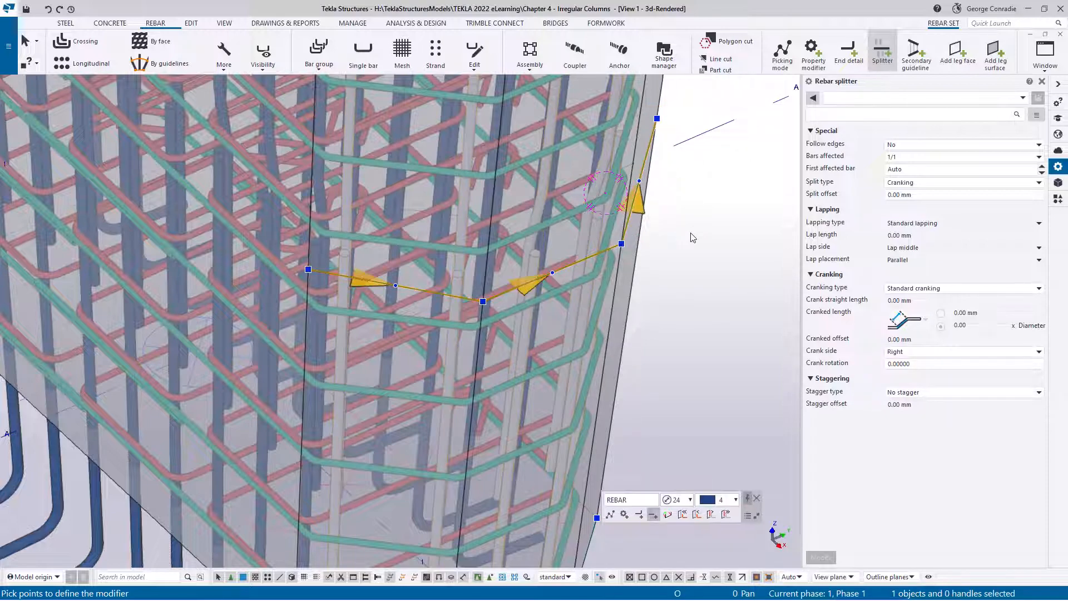
{"action": "right_click", "coordinate": [699, 231]}
{"action": "left_click", "coordinate": [721, 240]}
{"action": "scroll", "coordinate": [699, 270], "scroll_direction": "down", "scroll_amount": 5}
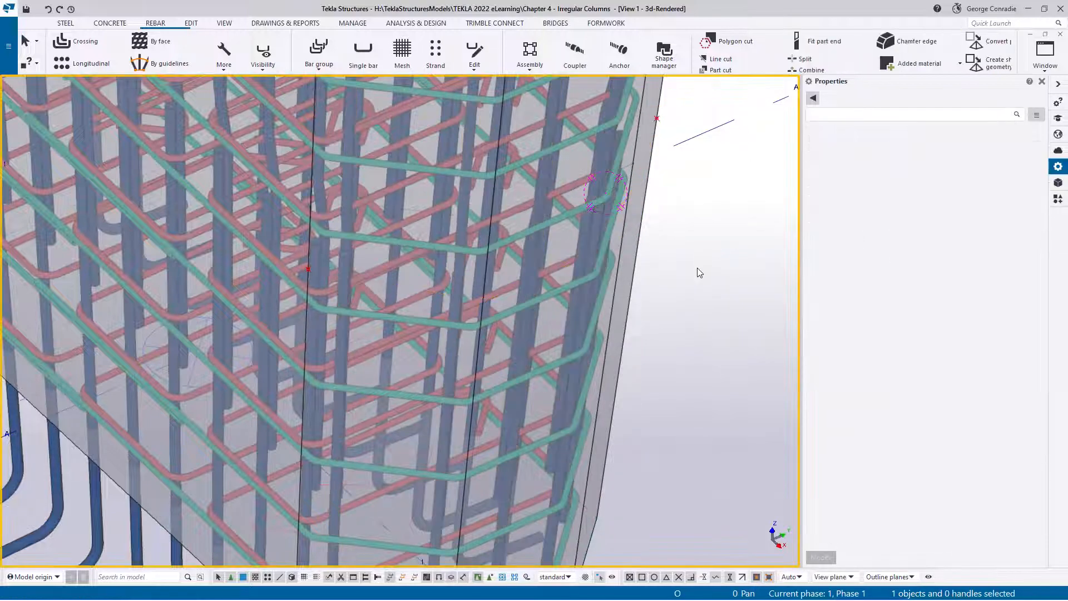
- Examine the end bar set's splitter, its dimensions along the angled faces, and the bars above and below it
{"action": "scroll", "coordinate": [667, 256], "scroll_direction": "up", "scroll_amount": 8}
{"action": "middle_click_drag", "start_coordinate": [662, 250], "coordinate": [570, 276]}
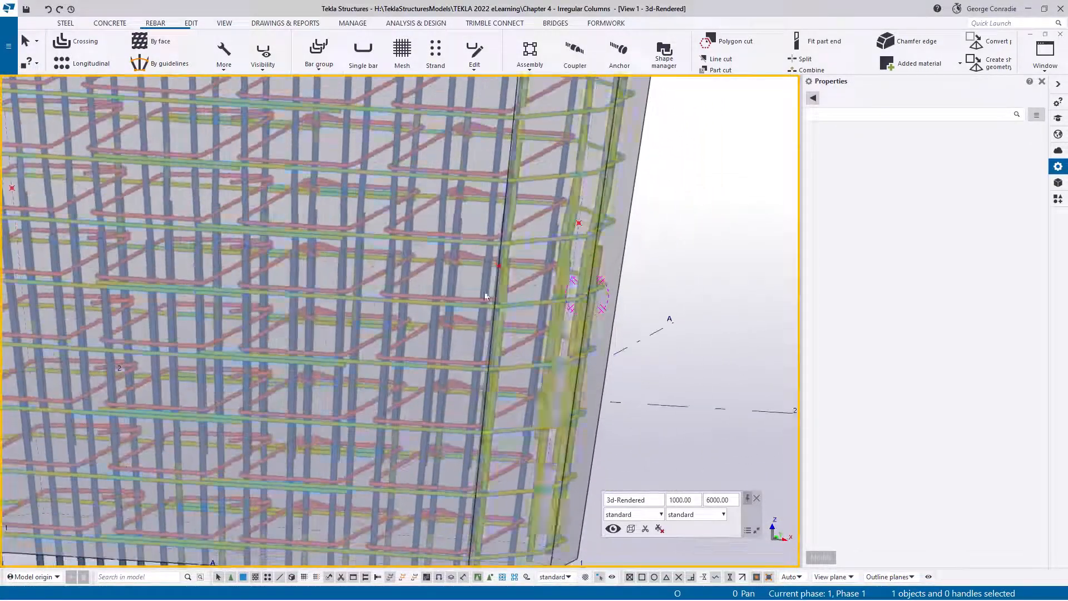
{"action": "left_click", "coordinate": [589, 270]}
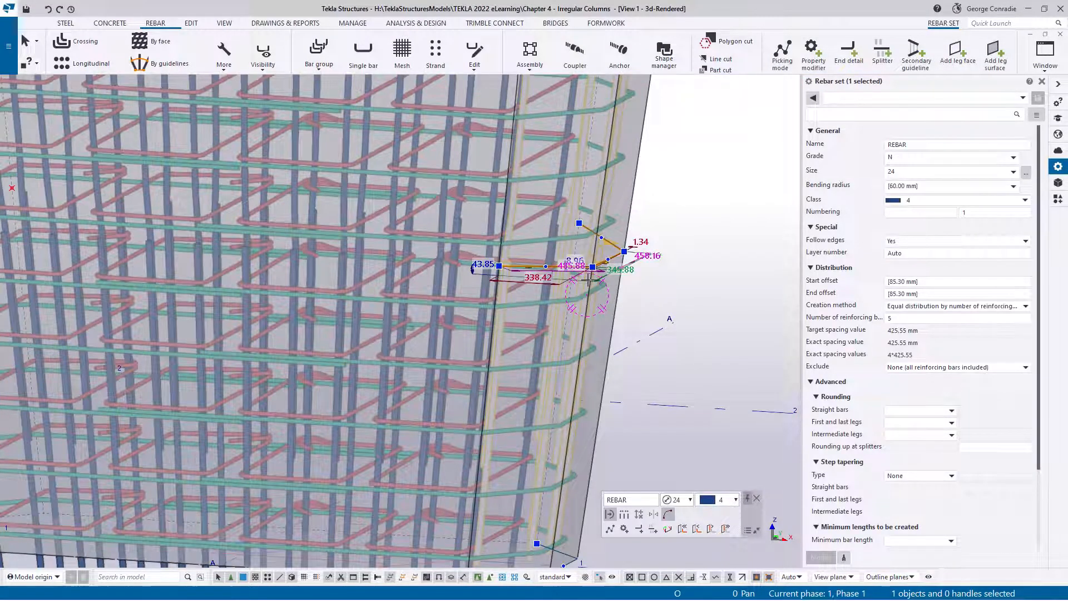
{"action": "middle_click_drag", "start_coordinate": [477, 279], "coordinate": [533, 303], "text": "ctrl"}
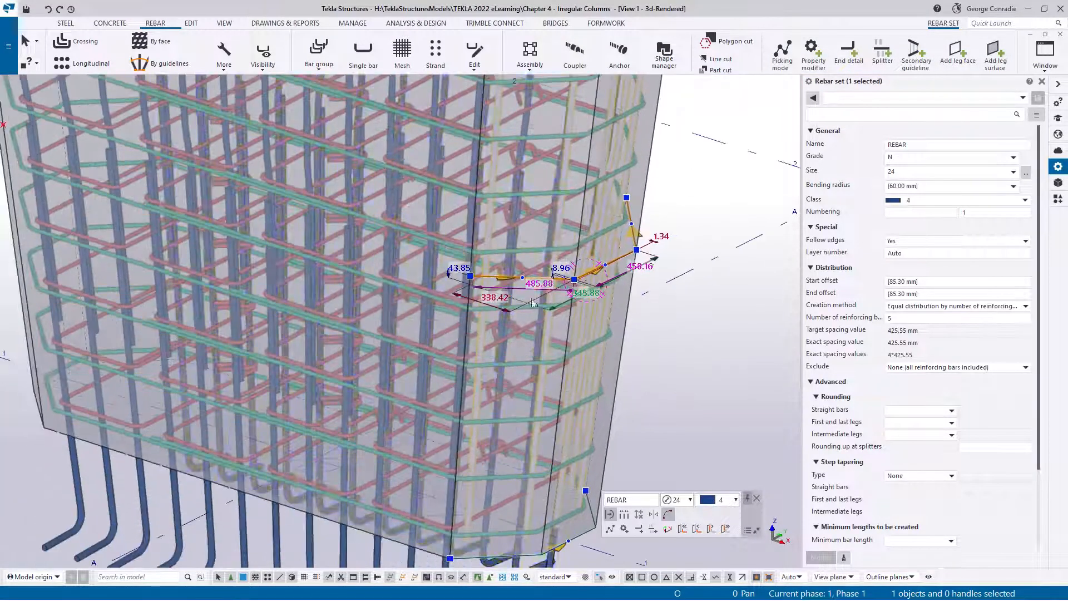
{"action": "scroll", "coordinate": [533, 303], "scroll_direction": "up", "scroll_amount": 3}
{"action": "left_click", "coordinate": [535, 277]}
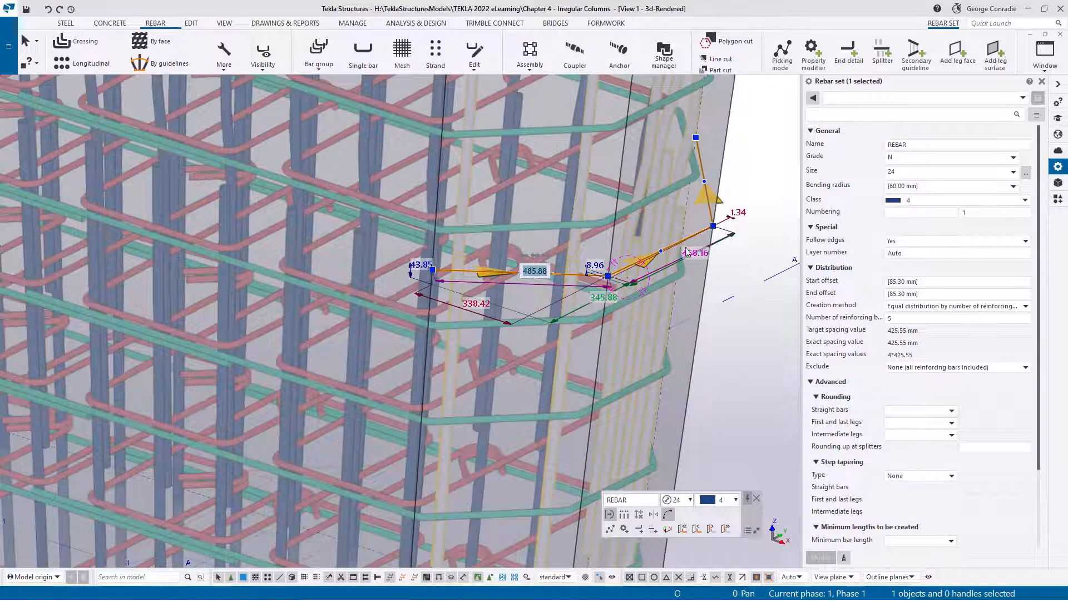
{"action": "left_click", "coordinate": [737, 190]}
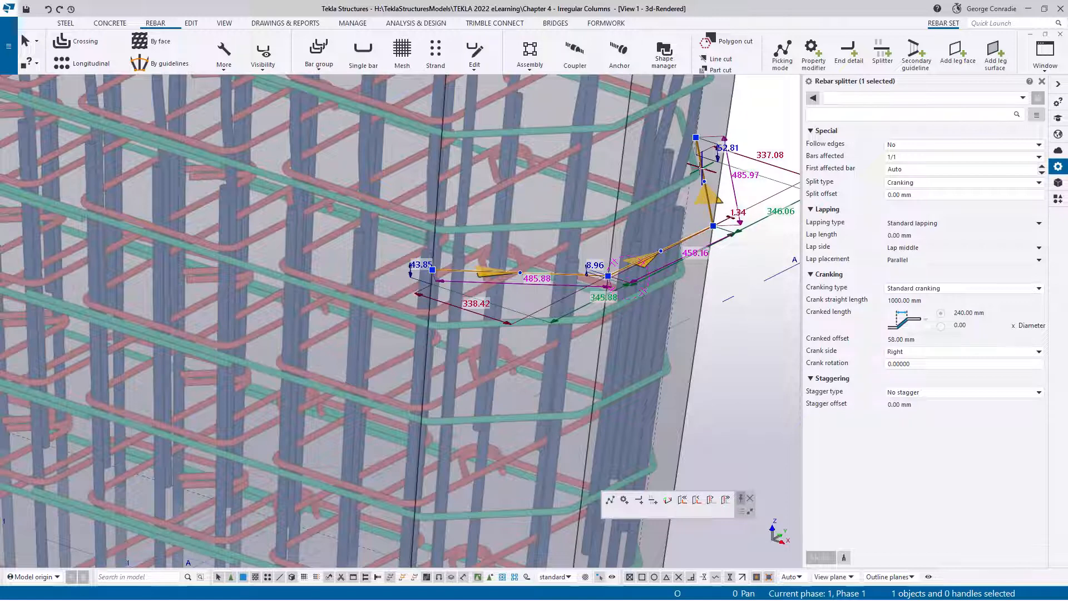
{"action": "mouse_move", "coordinate": [700, 525]}
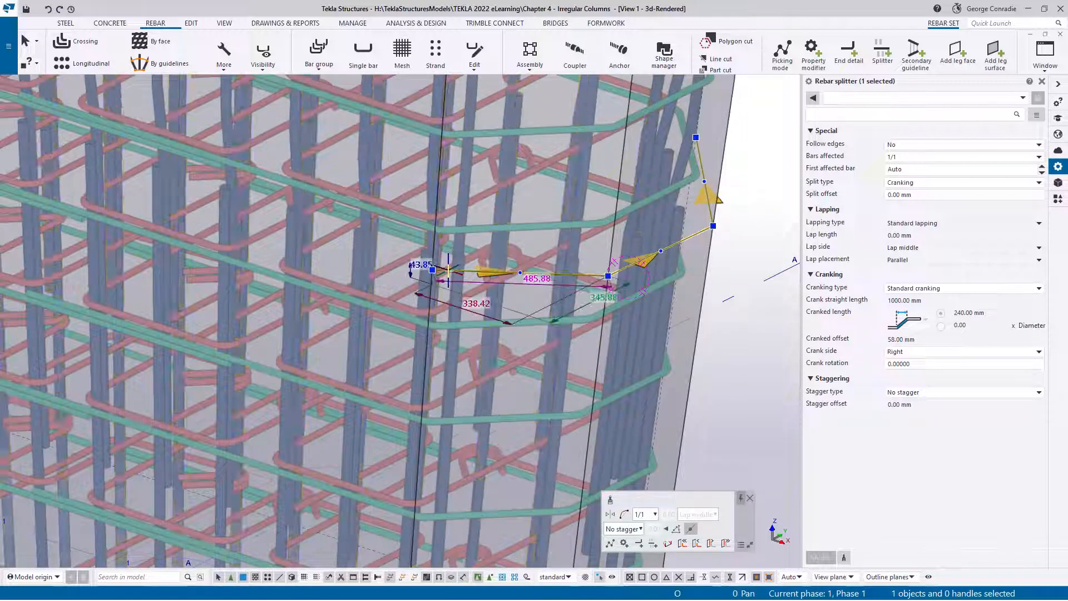
{"action": "scroll", "coordinate": [512, 332], "scroll_direction": "down", "scroll_amount": 3}
{"action": "middle_click_drag", "start_coordinate": [512, 333], "coordinate": [612, 504], "text": "ctrl"}
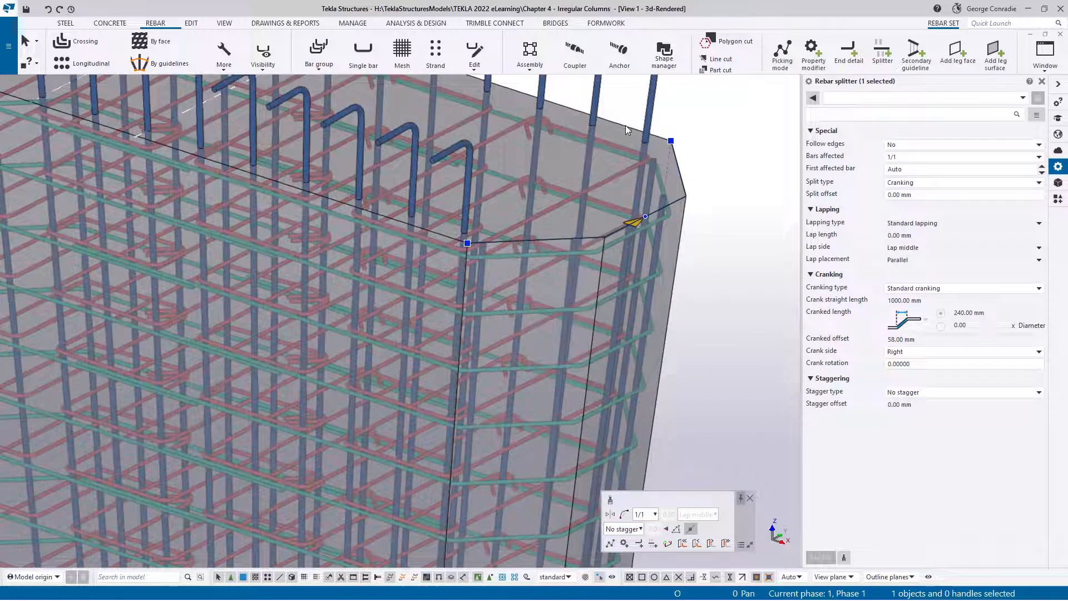
{"action": "middle_click_drag", "start_coordinate": [625, 125], "coordinate": [458, 222], "text": "ctrl"}
{"action": "scroll", "coordinate": [458, 221], "scroll_direction": "up", "scroll_amount": 3}
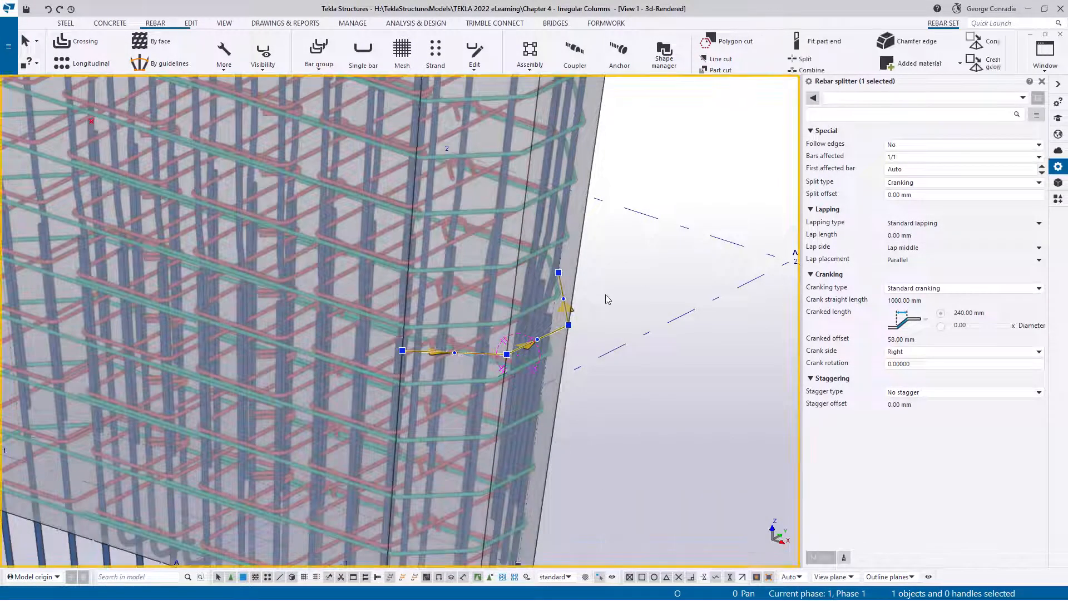
{"action": "left_click", "coordinate": [607, 299]}
{"action": "scroll", "coordinate": [605, 295], "scroll_direction": "down", "scroll_amount": 6}
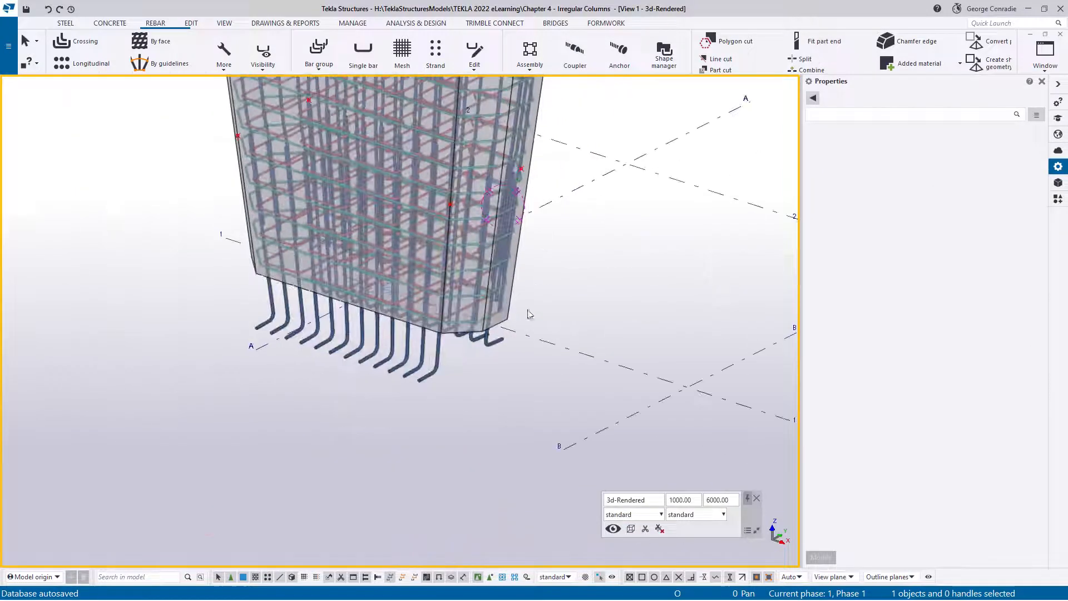
- Hide the guidelines of the rebar sets and clear the selection of the end bars
{"action": "scroll", "coordinate": [452, 332], "scroll_direction": "up", "scroll_amount": 3}
{"action": "scroll", "coordinate": [451, 336], "scroll_direction": "up", "scroll_amount": 3}
{"action": "left_click", "coordinate": [627, 361]}
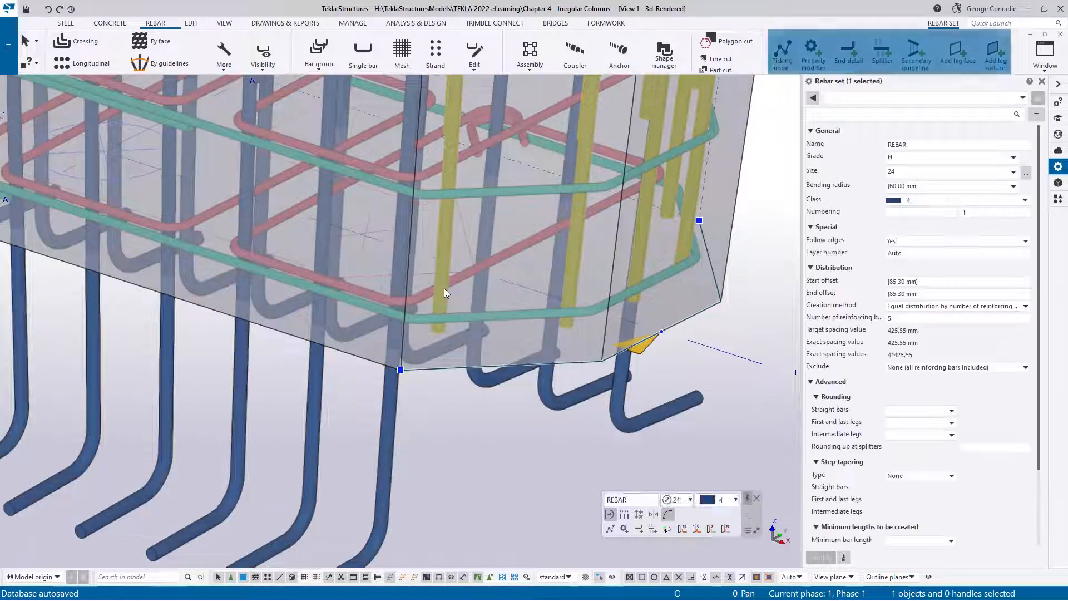
{"action": "left_click", "coordinate": [262, 55]}
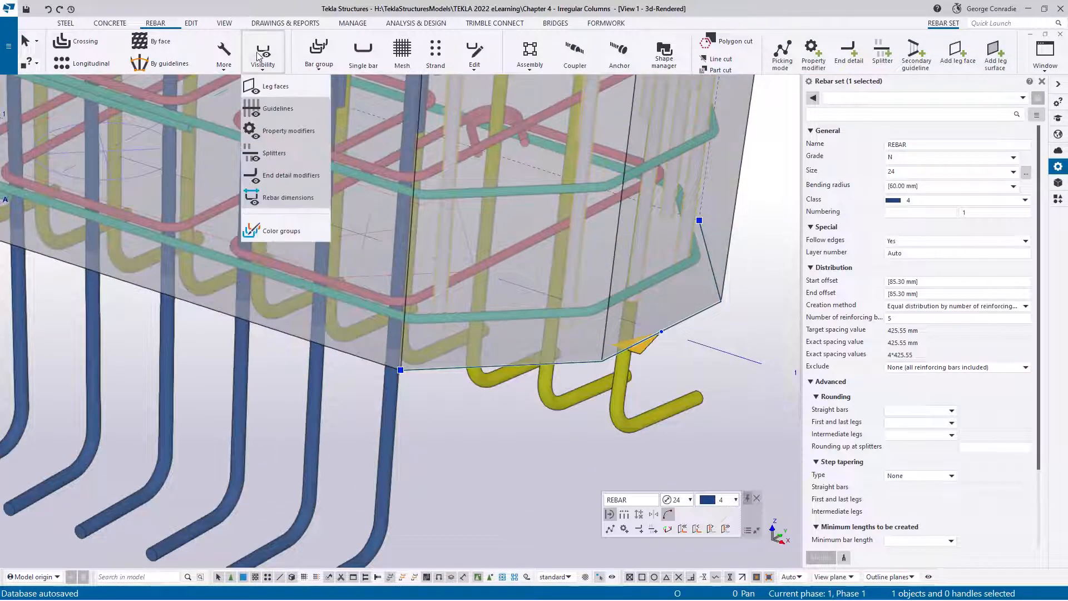
{"action": "left_click", "coordinate": [271, 113]}
{"action": "left_click", "coordinate": [735, 318]}
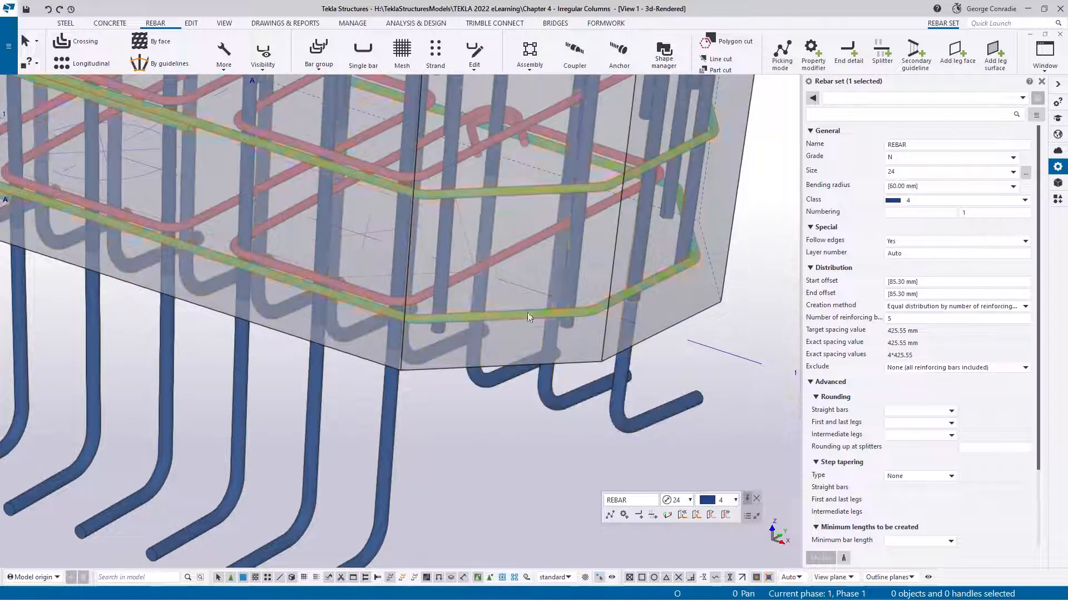
- Add a Standard 90-degrees hook end detail to the end bars' lower ends between the end faces' outer bottom corners, and end the command
{"action": "left_click", "coordinate": [573, 275]}
{"action": "left_click", "coordinate": [849, 56]}
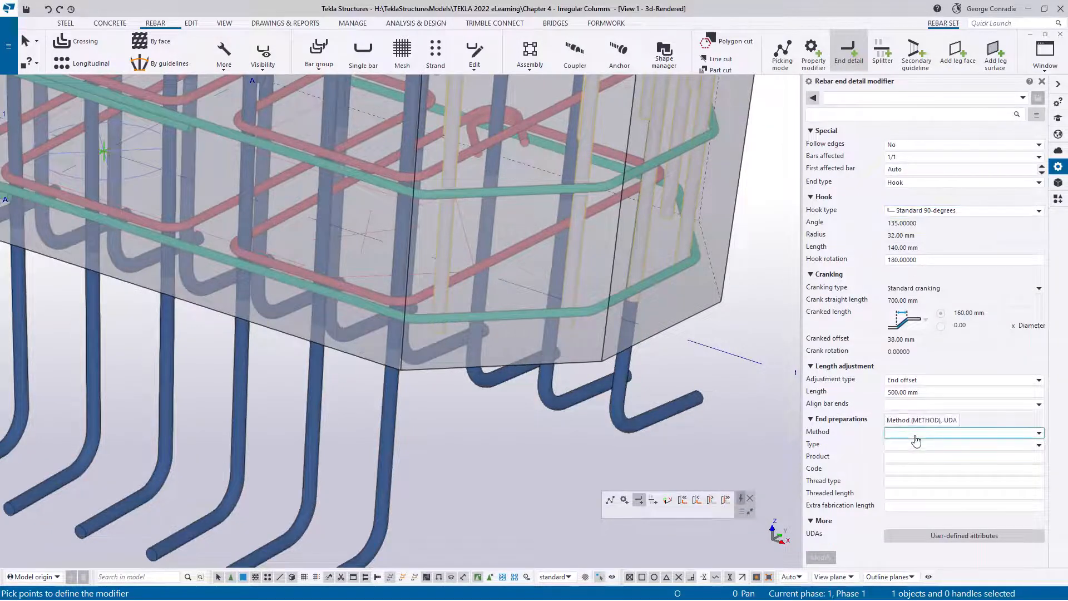
{"action": "left_click", "coordinate": [401, 370]}
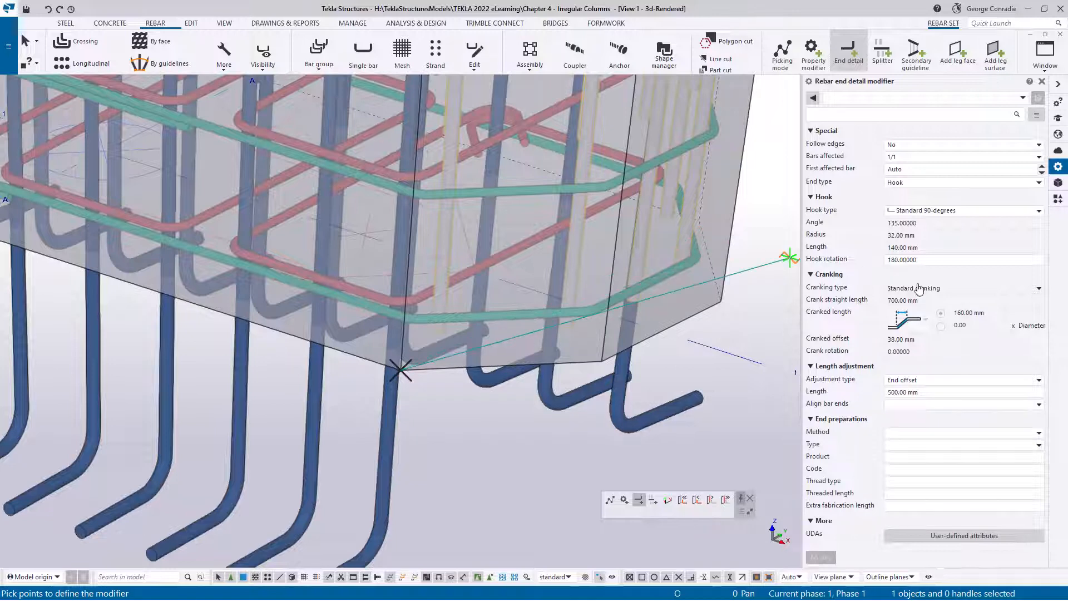
{"action": "left_click", "coordinate": [737, 314]}
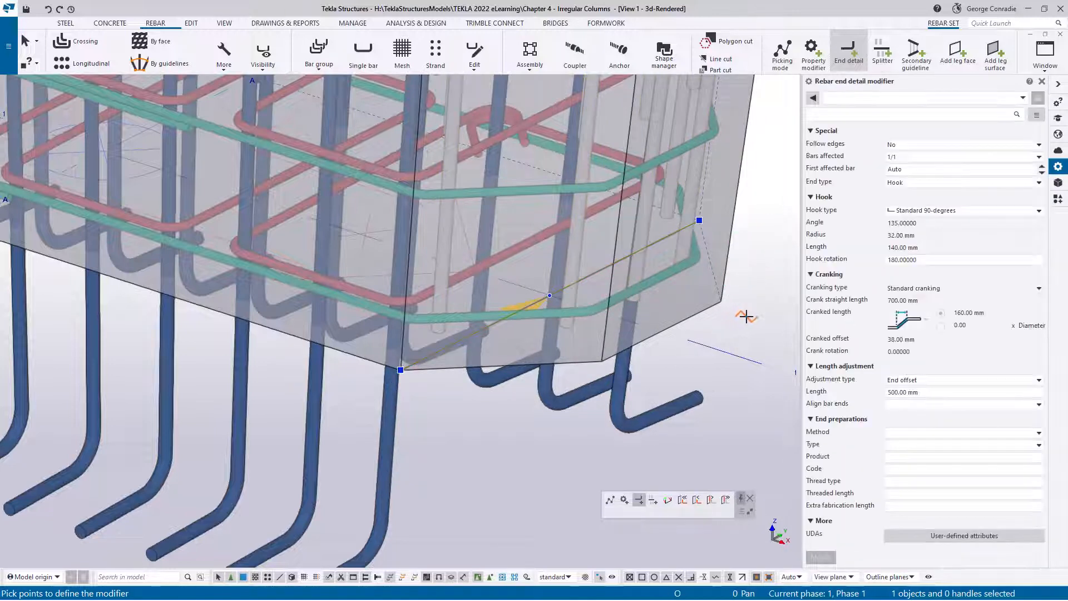
{"action": "right_click", "coordinate": [746, 317]}
{"action": "left_click", "coordinate": [770, 318]}
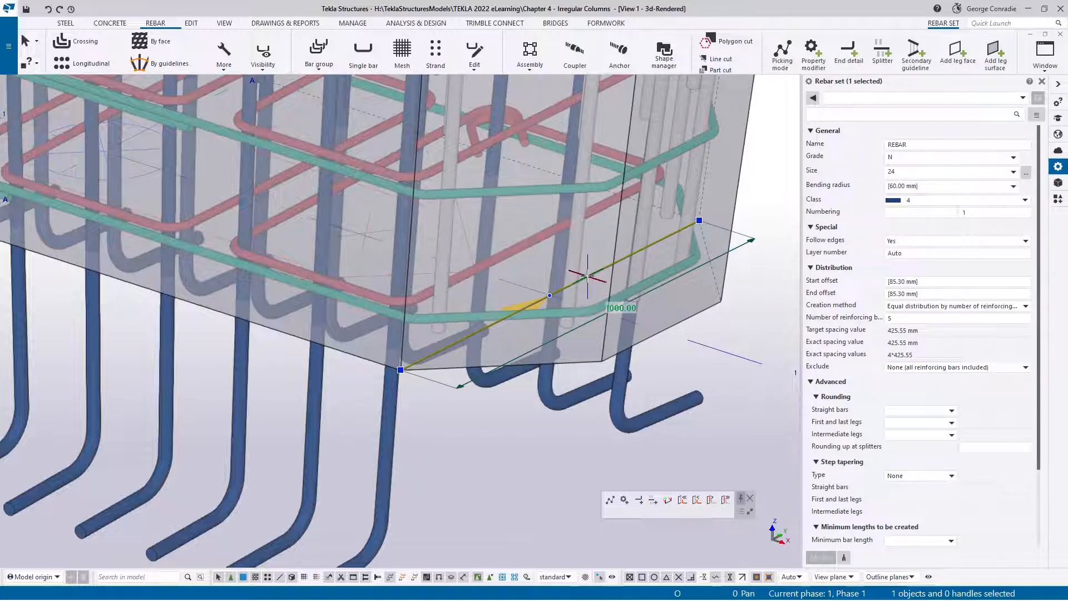
- Make the bottom end detail modifier follow the column edges and clear the selection
{"action": "left_click", "coordinate": [587, 276]}
{"action": "left_click", "coordinate": [625, 515]}
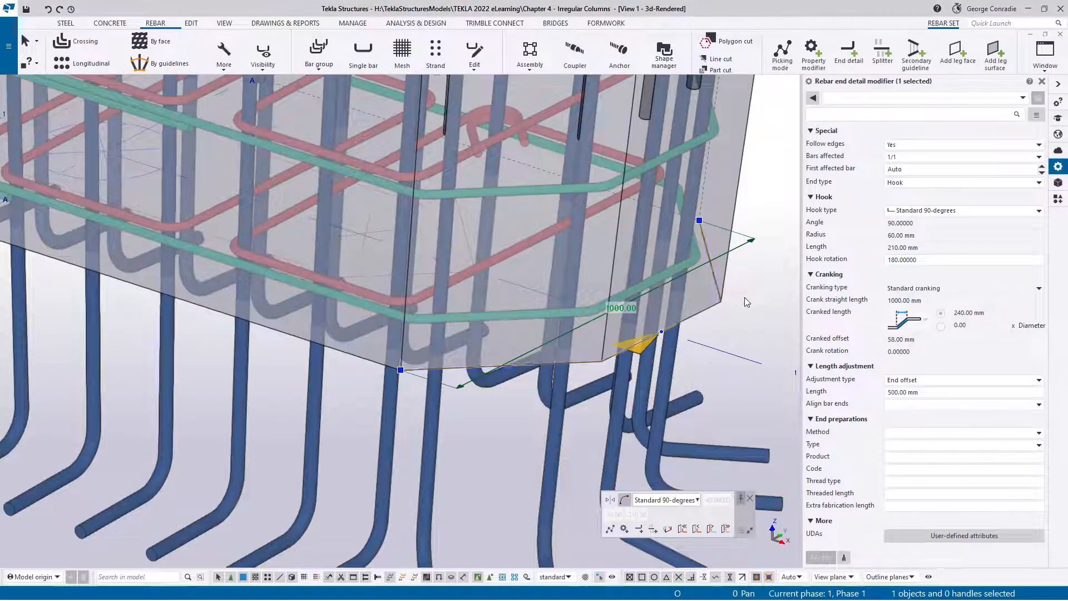
{"action": "left_click", "coordinate": [744, 297]}
- Add a Standard 90-degrees hook end detail to the end bars' upper ends between the end faces' outer top corners, and end the command
{"action": "scroll", "coordinate": [744, 297], "scroll_direction": "down", "scroll_amount": 3}
{"action": "scroll", "coordinate": [722, 344], "scroll_direction": "down", "scroll_amount": 3}
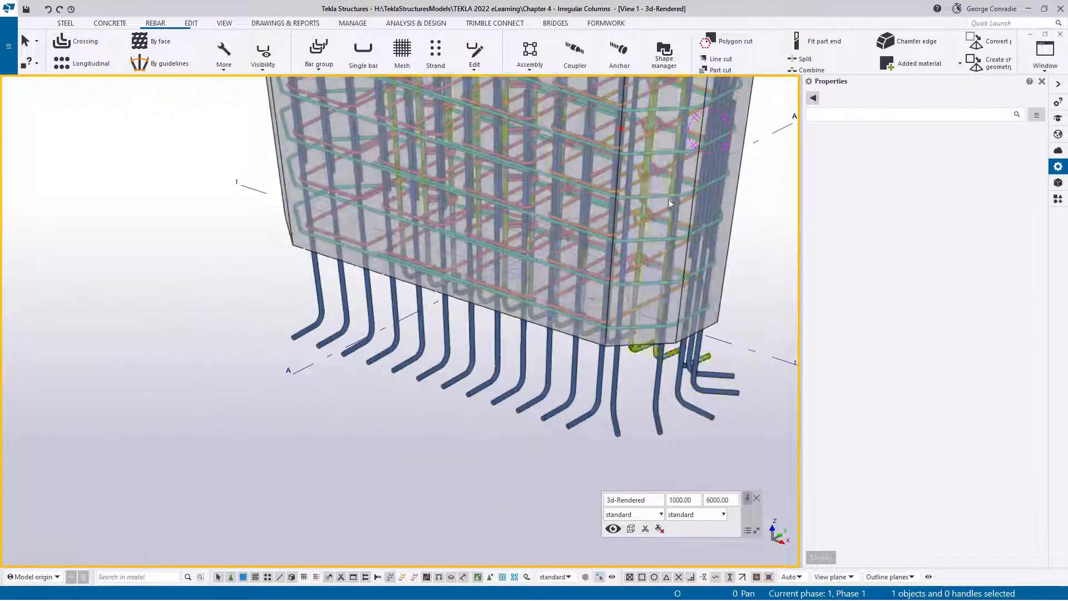
{"action": "middle_click_drag", "start_coordinate": [696, 150], "coordinate": [501, 533]}
{"action": "middle_click_drag", "start_coordinate": [565, 159], "coordinate": [558, 278]}
{"action": "scroll", "coordinate": [558, 278], "scroll_direction": "up", "scroll_amount": 3}
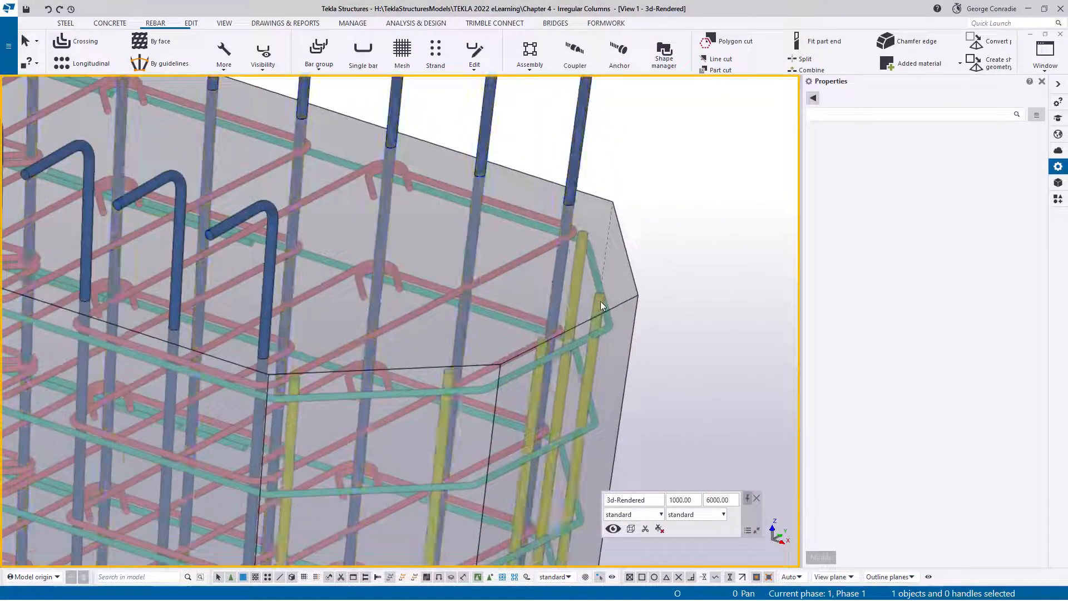
{"action": "left_click", "coordinate": [600, 302]}
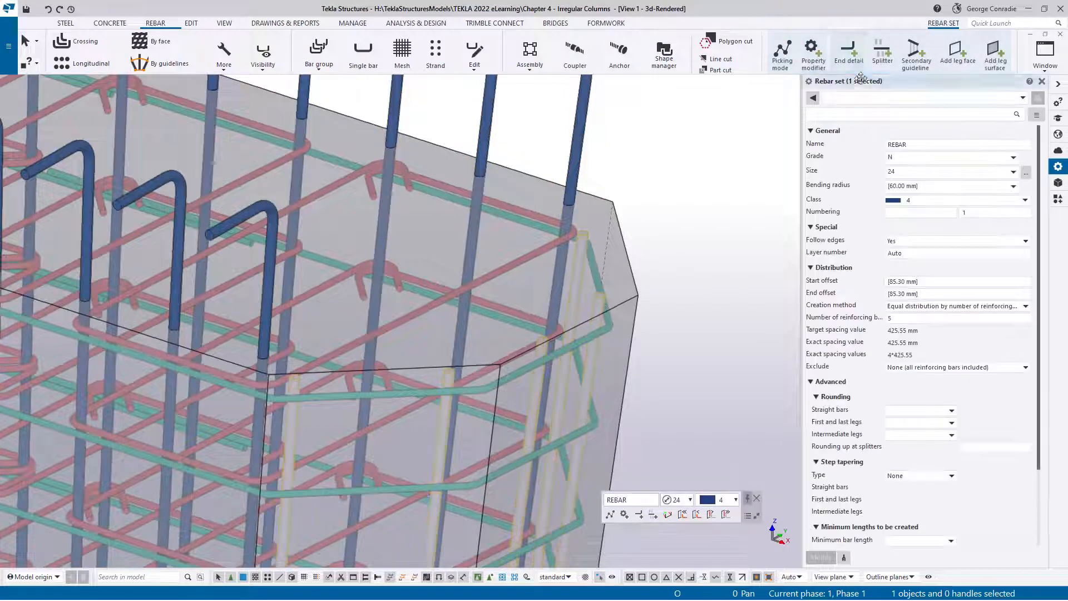
{"action": "left_click", "coordinate": [849, 53]}
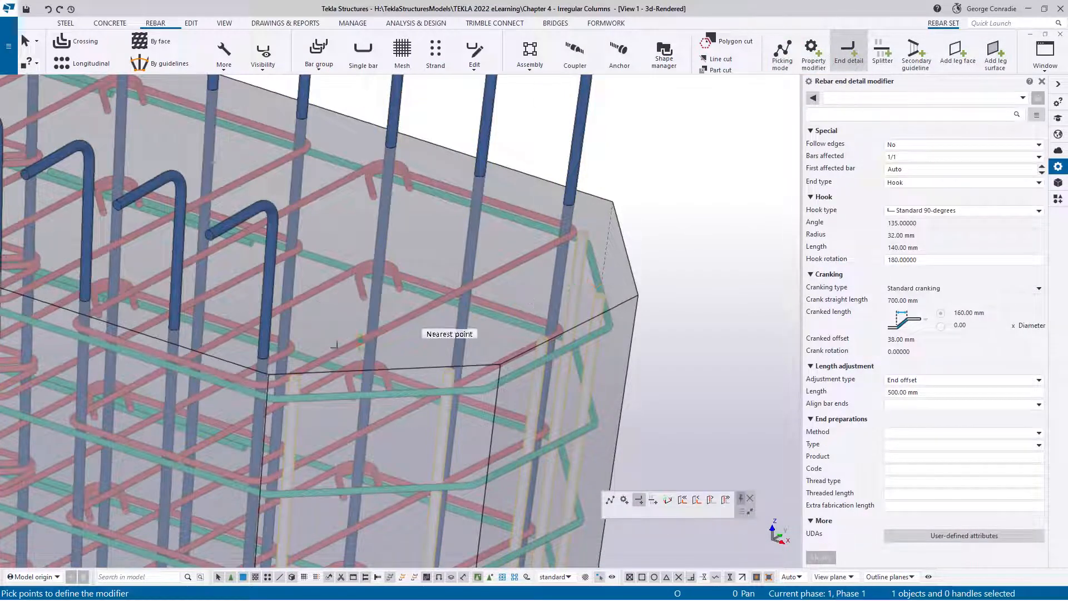
{"action": "left_click", "coordinate": [268, 374]}
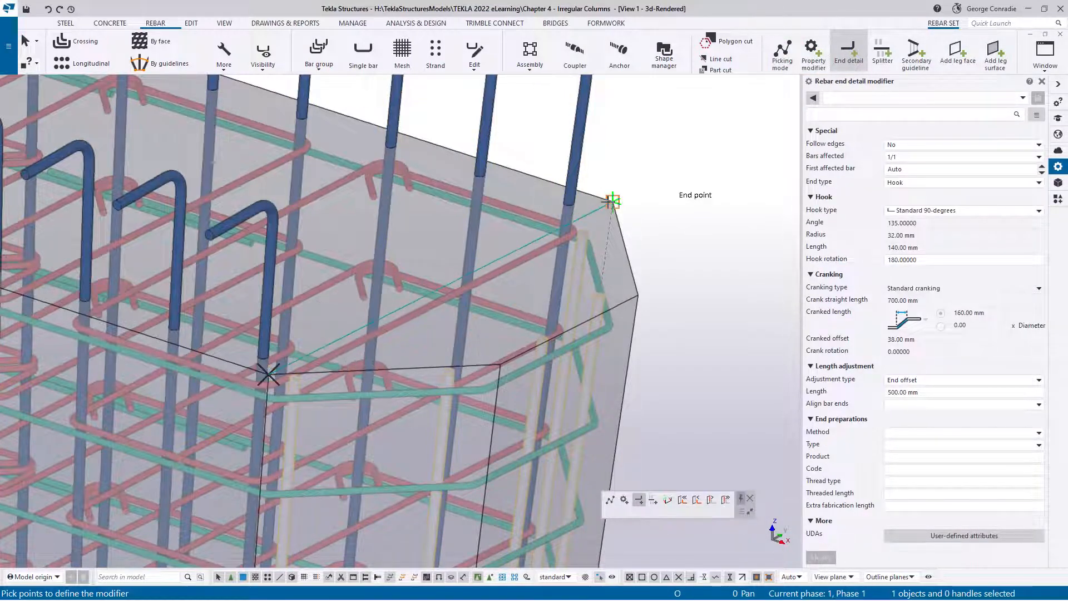
{"action": "left_click", "coordinate": [650, 240]}
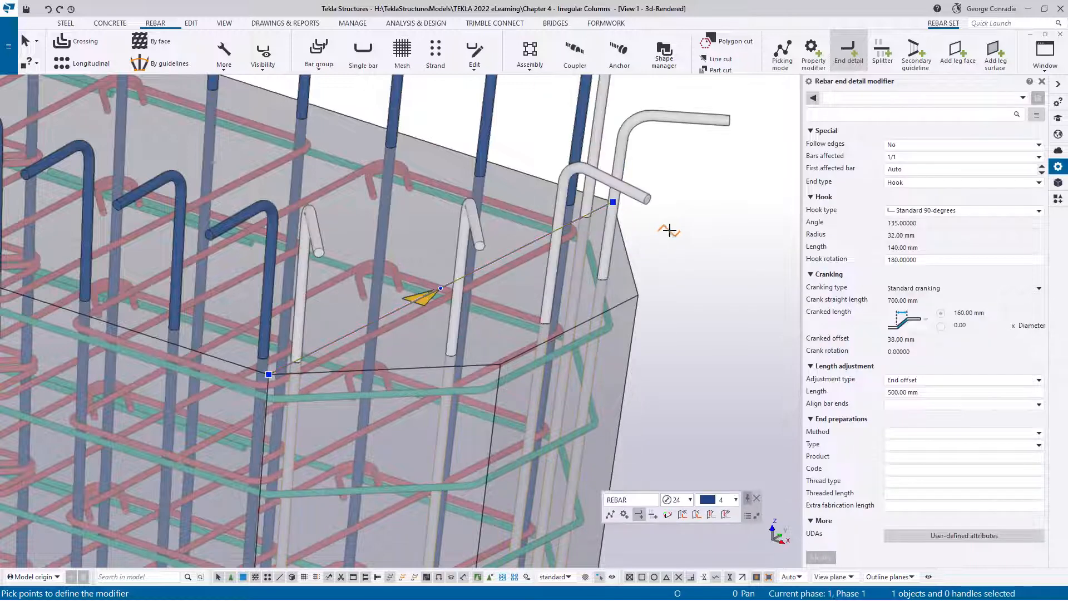
{"action": "right_click", "coordinate": [685, 234]}
{"action": "left_click", "coordinate": [702, 235]}
- Make the top end detail modifier follow the column edges
{"action": "left_click", "coordinate": [583, 265]}
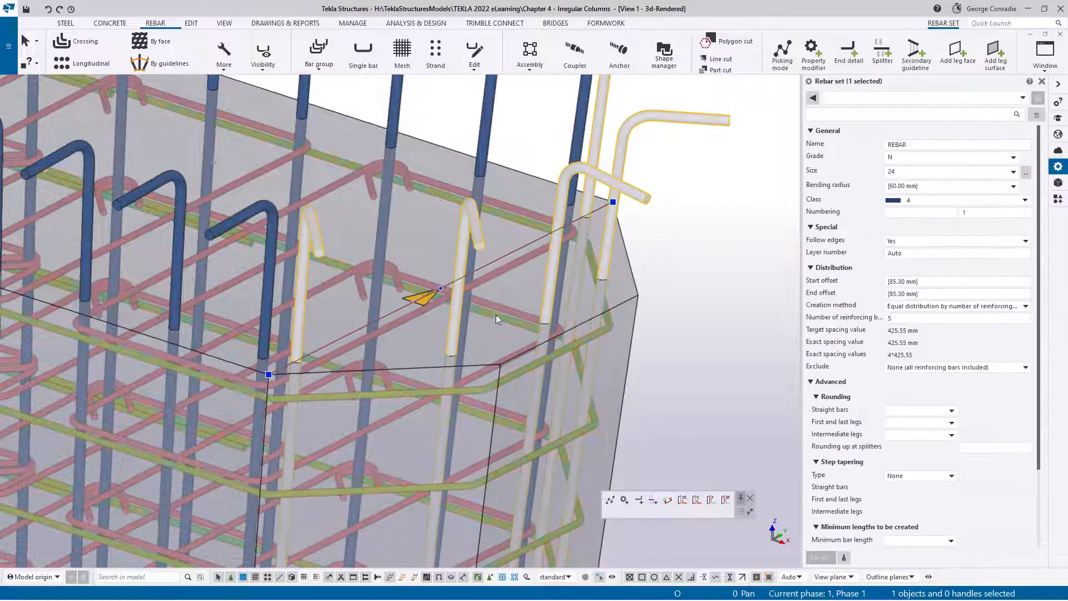
{"action": "left_click", "coordinate": [499, 258]}
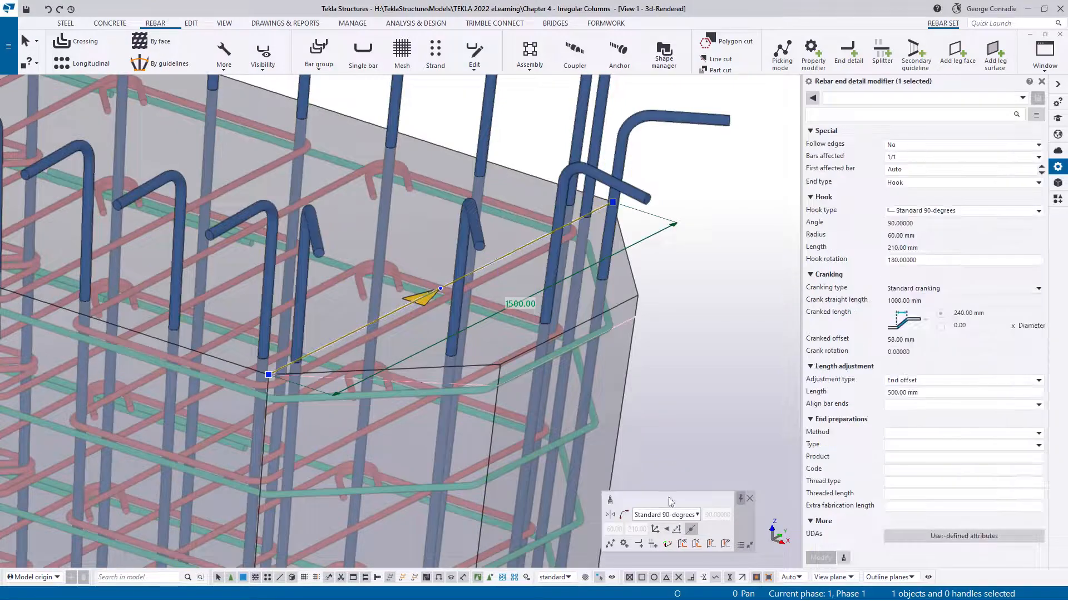
{"action": "left_click", "coordinate": [625, 517]}
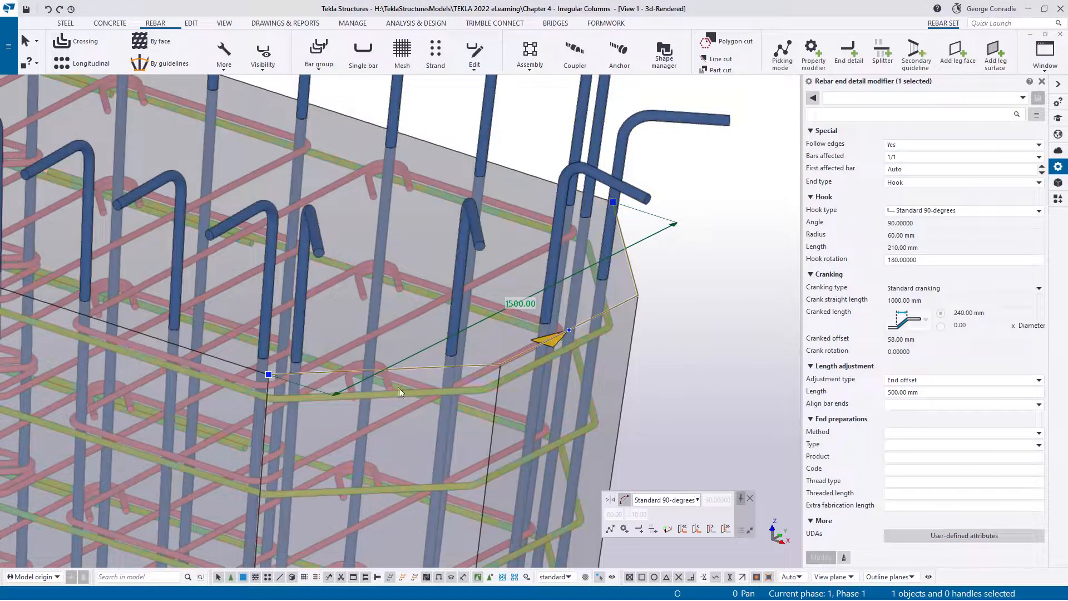
- Clear the end detail modifier selection and bring the Plan +0 view to the front
{"action": "left_click", "coordinate": [716, 289]}
{"action": "scroll", "coordinate": [715, 288], "scroll_direction": "down", "scroll_amount": 5}
{"action": "middle_click_drag", "start_coordinate": [712, 288], "coordinate": [659, 292]}
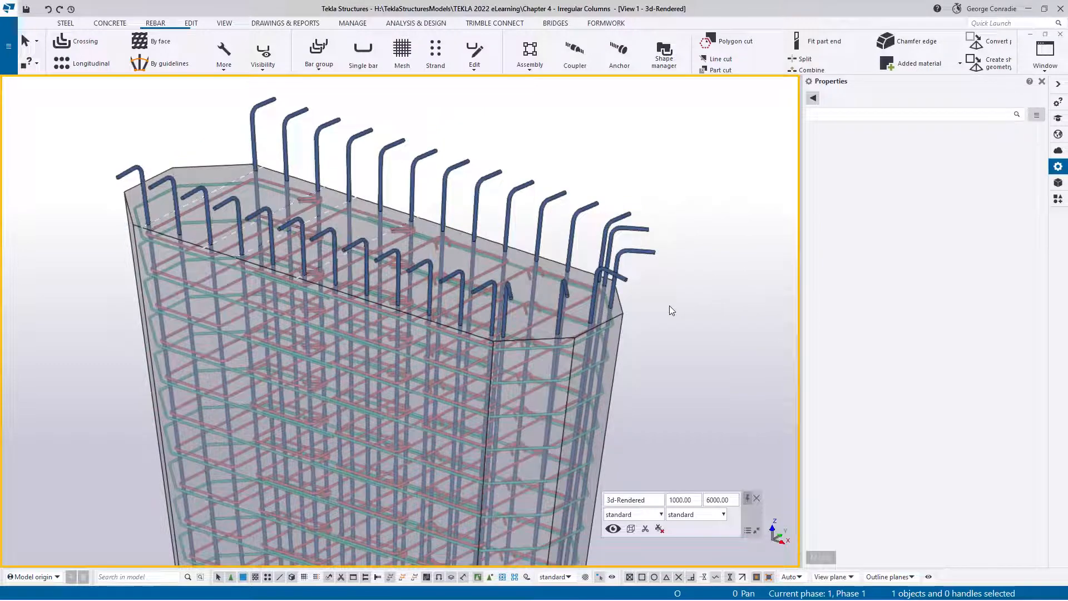
{"action": "key", "text": "ctrl+Tab"}
{"action": "key", "text": "ctrl+Tab"}
{"action": "key", "text": "ctrl+Tab"}
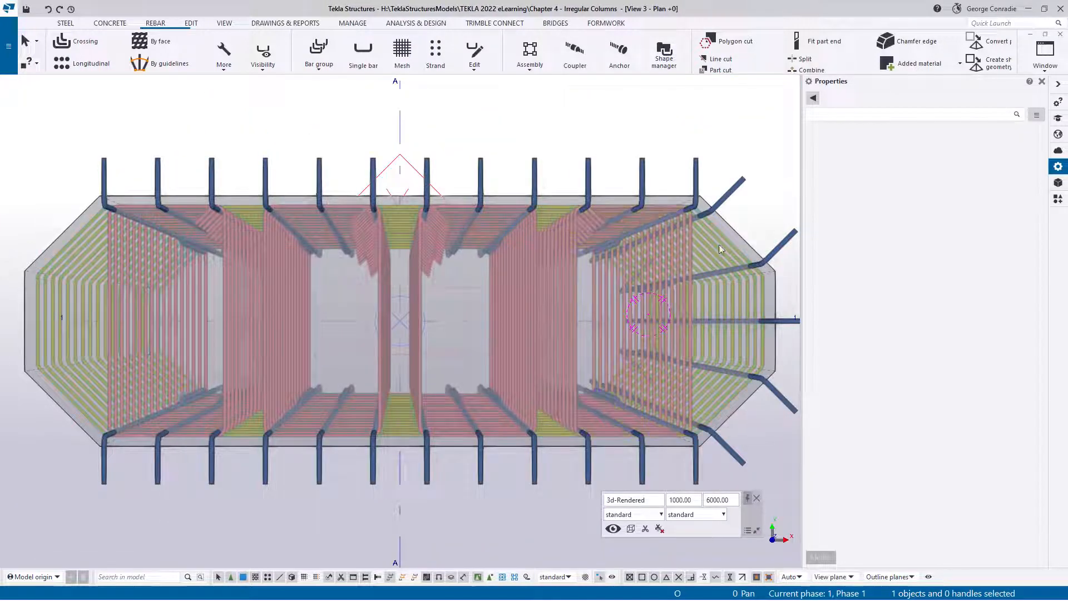
- Mirror-copy the end bar set to the column's opposite end about grid line A, with X0 0, Y0 0 and angle 90, and end the command
{"action": "left_click", "coordinate": [734, 201]}
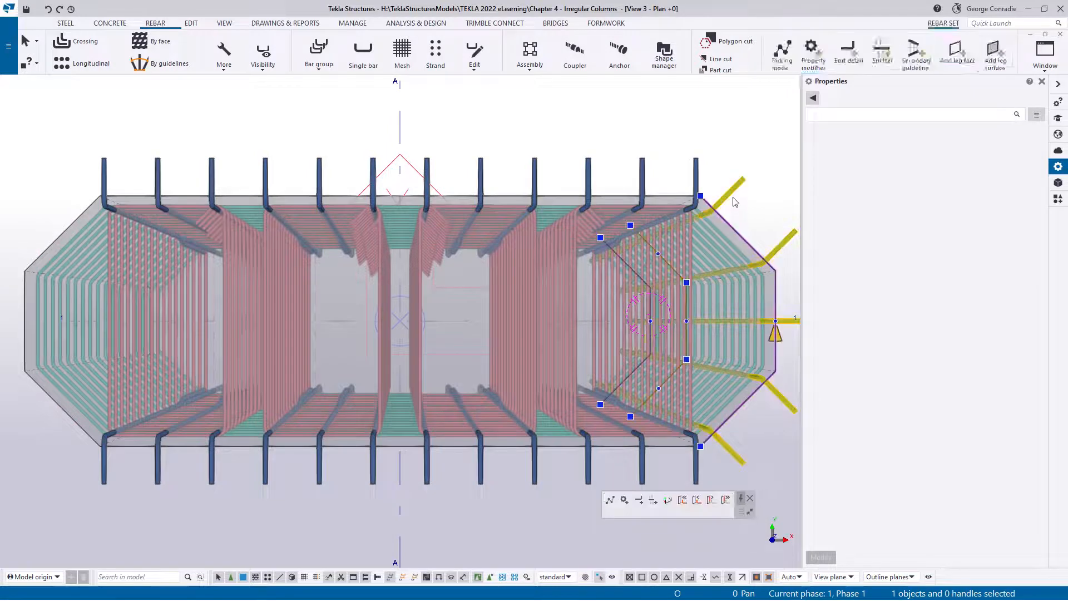
{"action": "right_click", "coordinate": [605, 147]}
{"action": "mouse_move", "coordinate": [645, 220]}
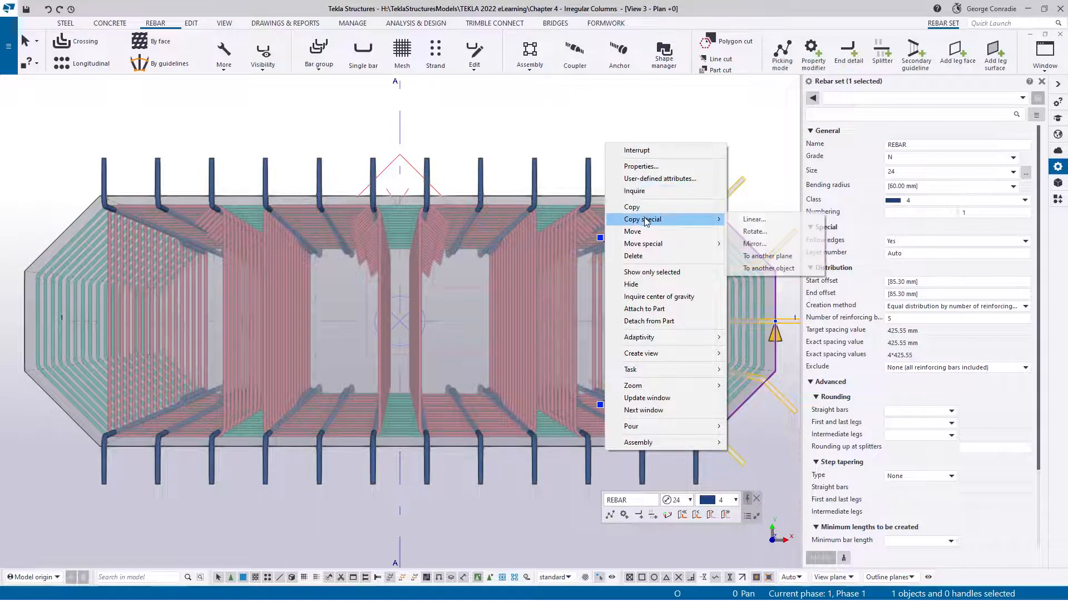
{"action": "left_click", "coordinate": [755, 243]}
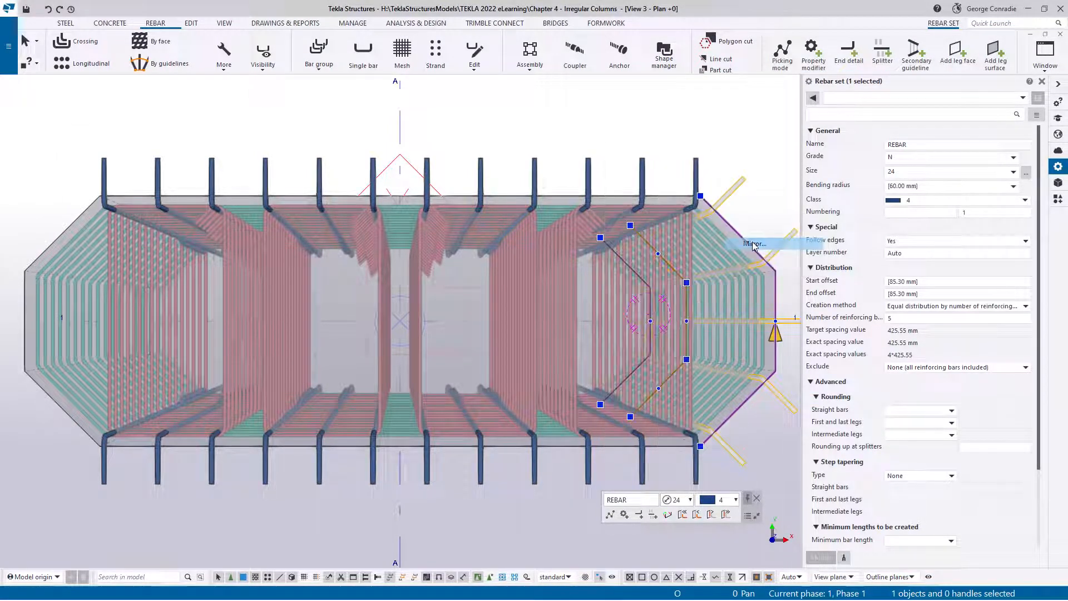
{"action": "left_click", "coordinate": [400, 321]}
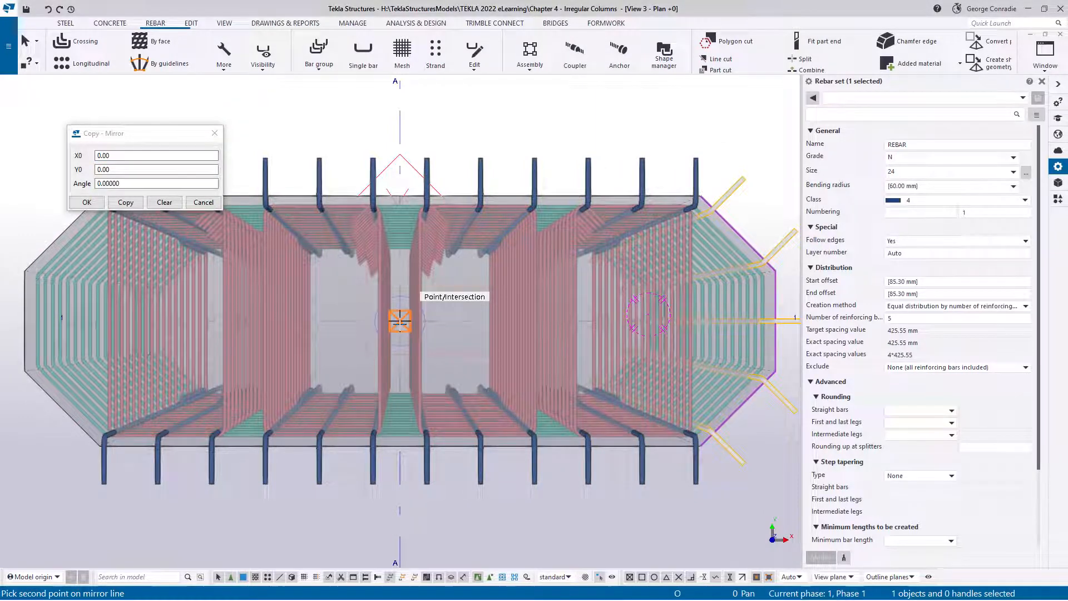
{"action": "left_click", "coordinate": [400, 128]}
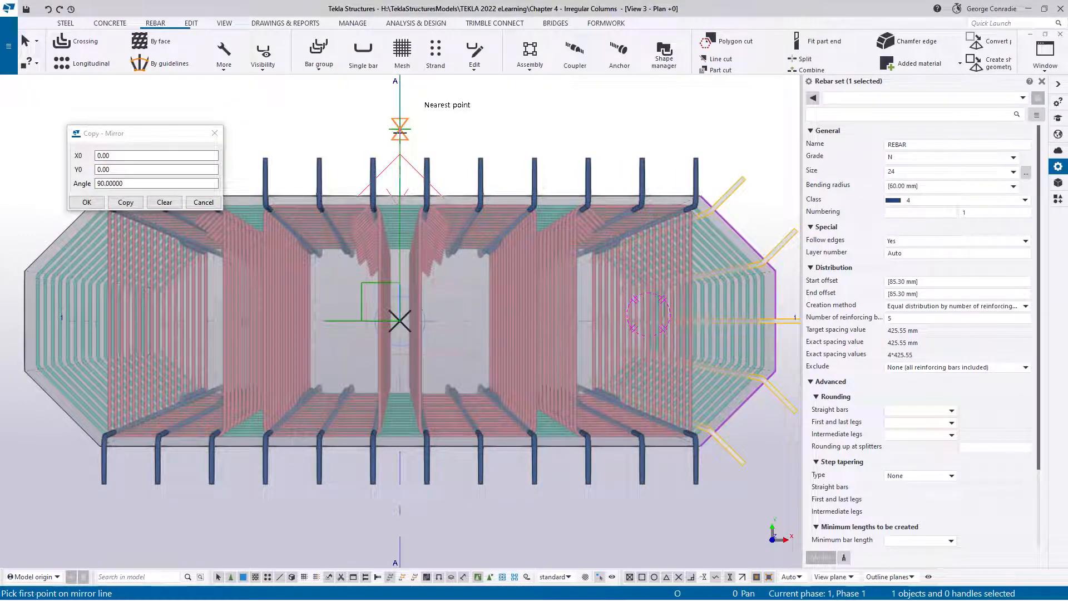
{"action": "left_click", "coordinate": [124, 202]}
{"action": "left_click", "coordinate": [204, 204]}
{"action": "right_click", "coordinate": [342, 146]}
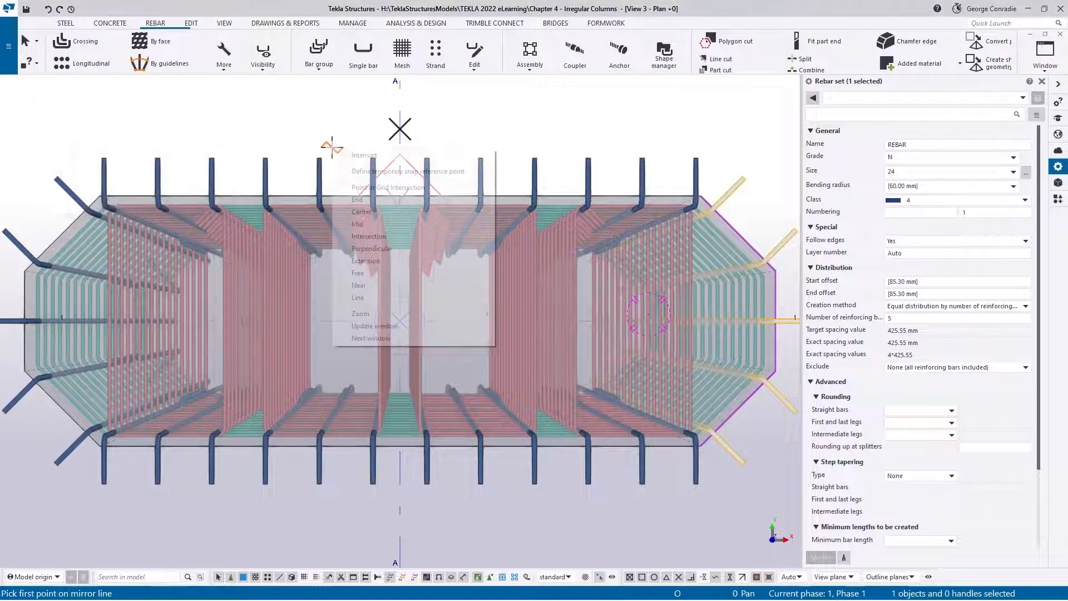
{"action": "left_click", "coordinate": [356, 150]}
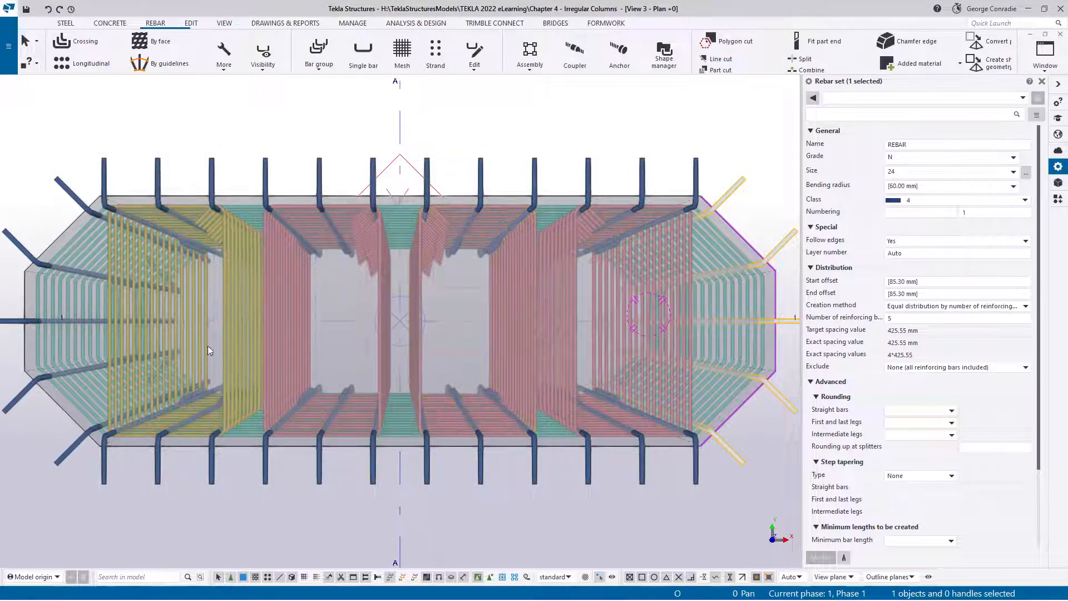
- Reverse the direction of the cranking splitter on the mirrored end bars and clear the selection
{"action": "middle_click_drag", "start_coordinate": [93, 388], "coordinate": [373, 361]}
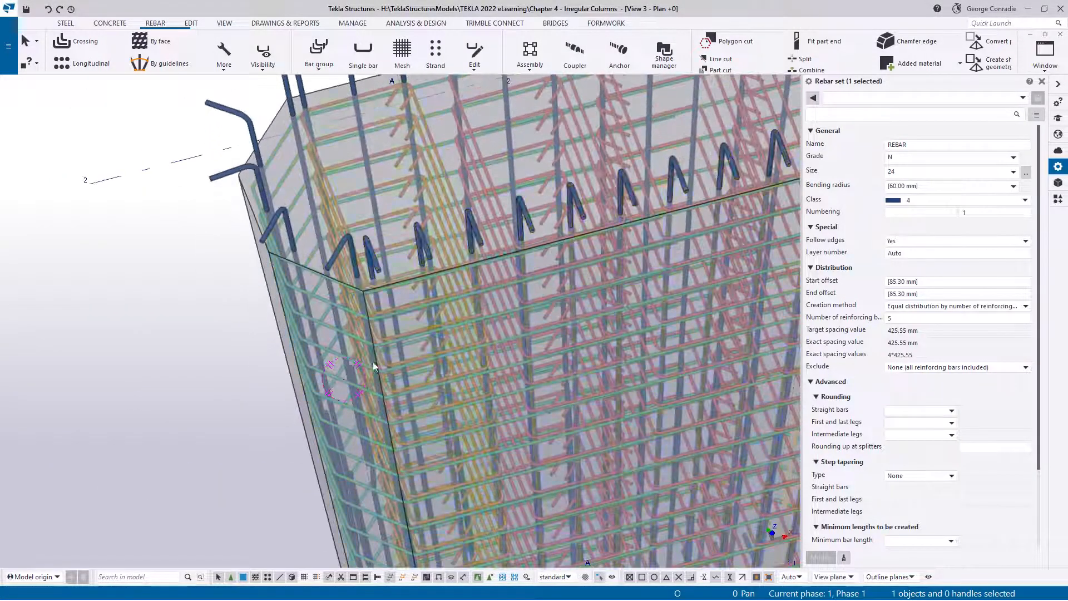
{"action": "scroll", "coordinate": [373, 362], "scroll_direction": "up", "scroll_amount": 6}
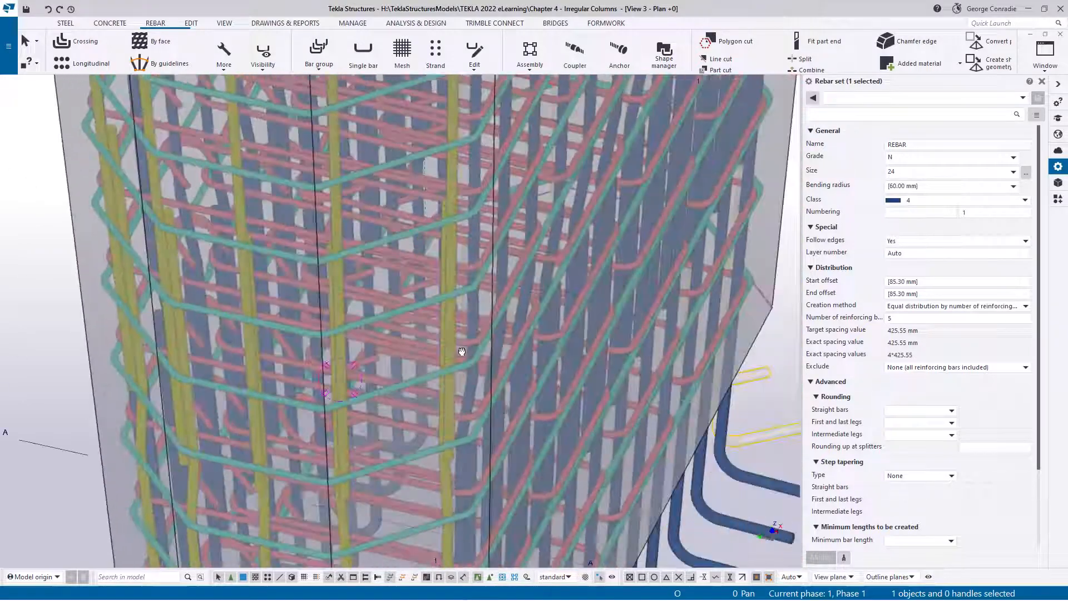
{"action": "middle_click_drag", "start_coordinate": [461, 351], "coordinate": [482, 368], "text": "ctrl"}
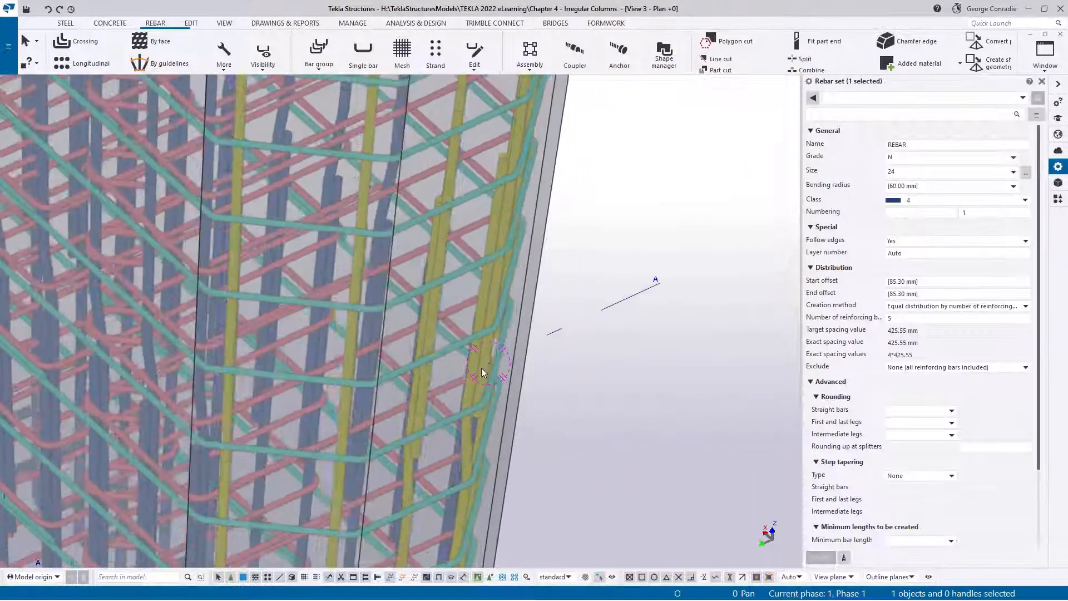
{"action": "left_click", "coordinate": [480, 368]}
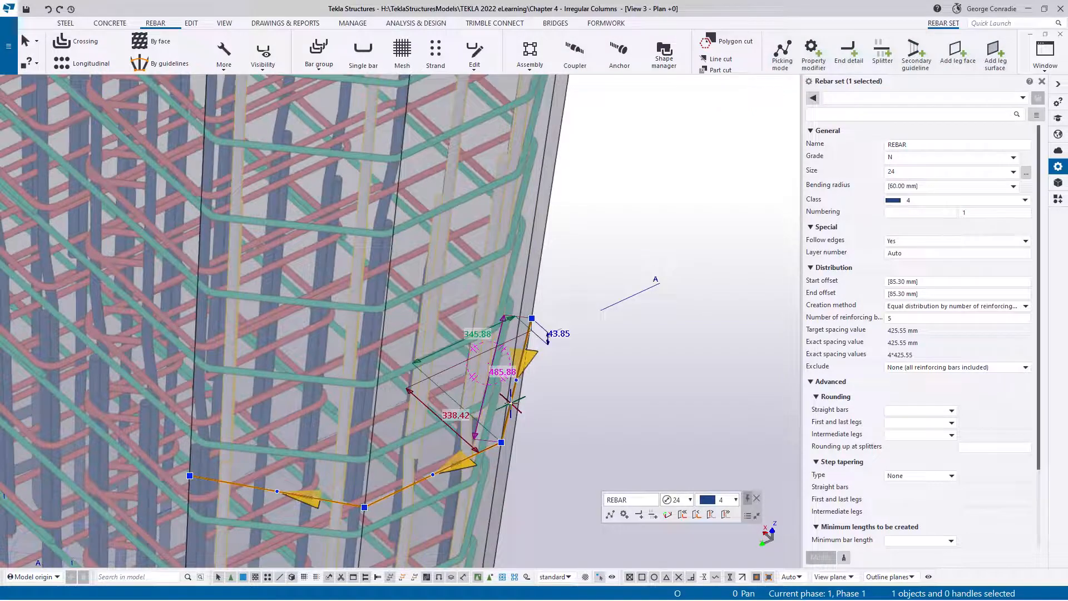
{"action": "left_click", "coordinate": [509, 403]}
{"action": "left_click", "coordinate": [610, 515]}
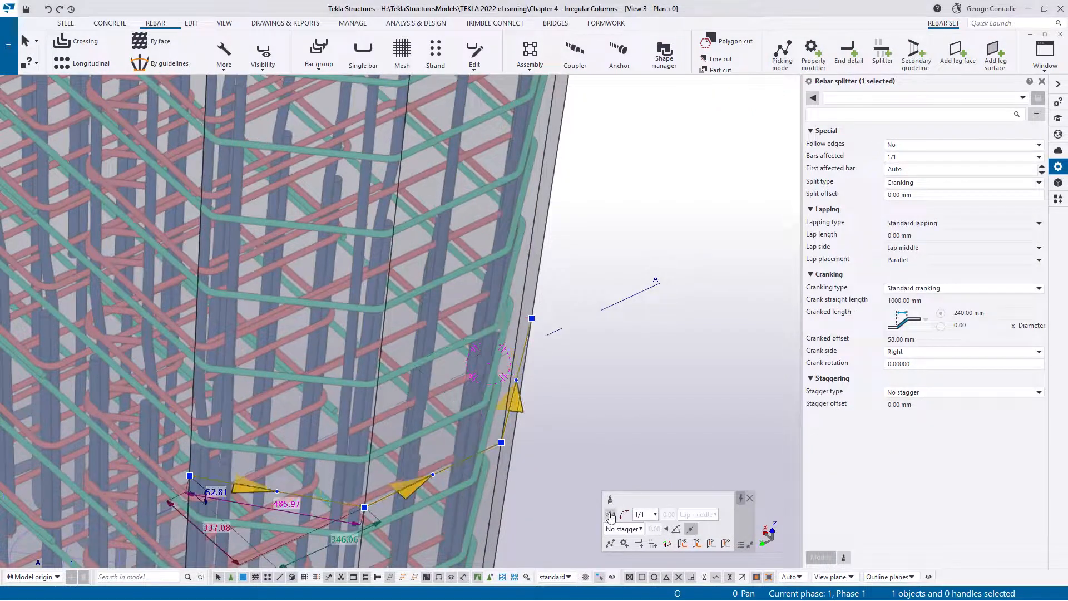
{"action": "left_click", "coordinate": [566, 433]}
- Examine the bottom and top hooks and the vertical bars around both ends of the column
{"action": "middle_click_drag", "start_coordinate": [486, 412], "coordinate": [422, 374]}
{"action": "scroll", "coordinate": [491, 382], "scroll_direction": "down", "scroll_amount": 3}
{"action": "scroll", "coordinate": [449, 483], "scroll_direction": "down", "scroll_amount": 3}
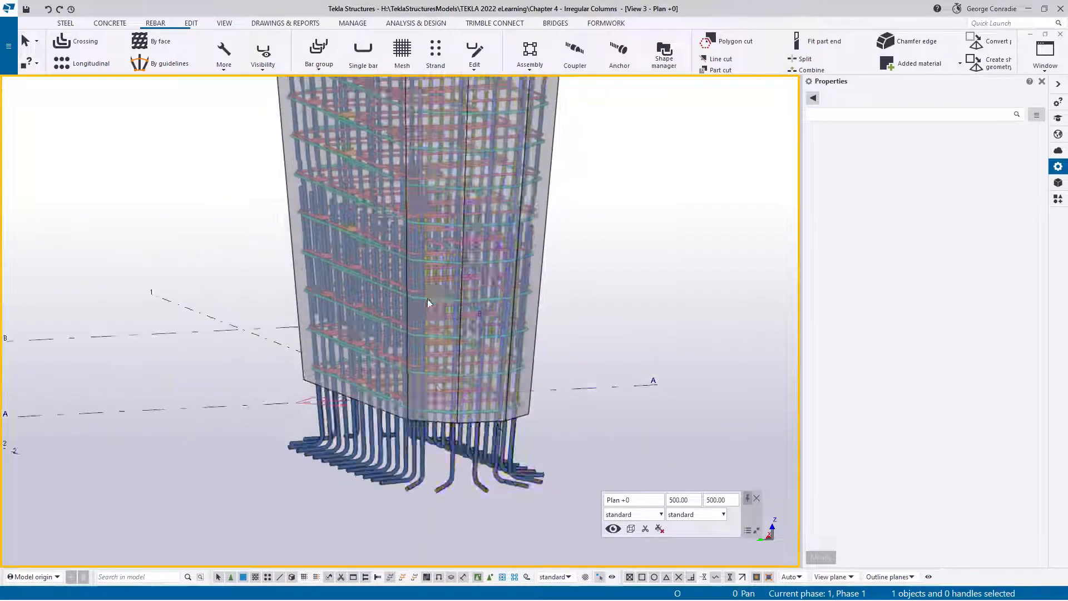
{"action": "middle_click_drag", "start_coordinate": [470, 89], "coordinate": [423, 334]}
{"action": "middle_click_drag", "start_coordinate": [424, 92], "coordinate": [421, 395]}
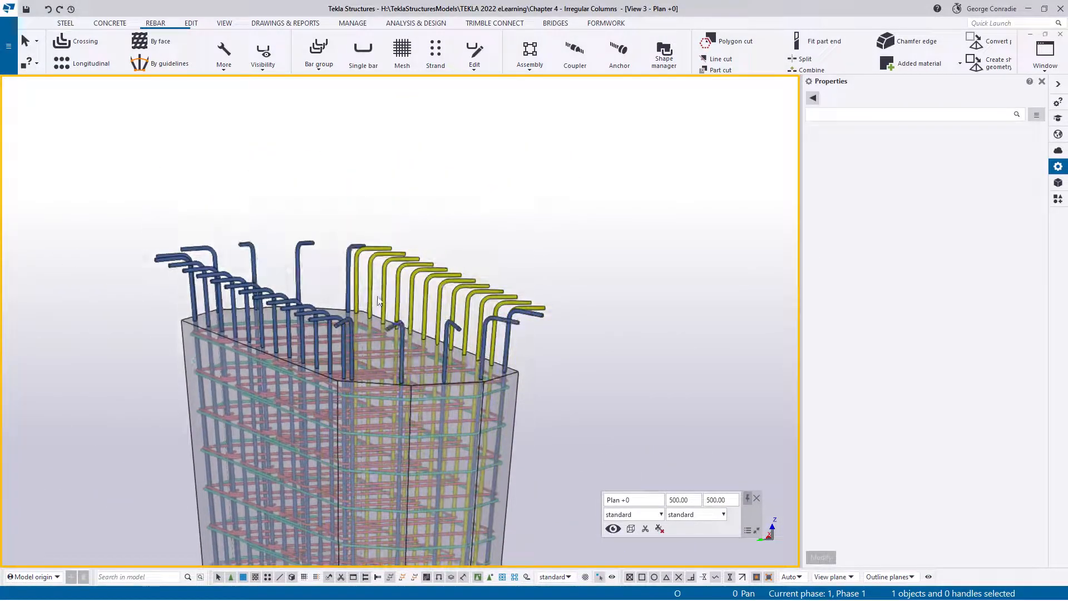
{"action": "middle_click_drag", "start_coordinate": [429, 329], "coordinate": [389, 342], "text": "ctrl"}
{"action": "scroll", "coordinate": [453, 390], "scroll_direction": "down", "scroll_amount": 3}
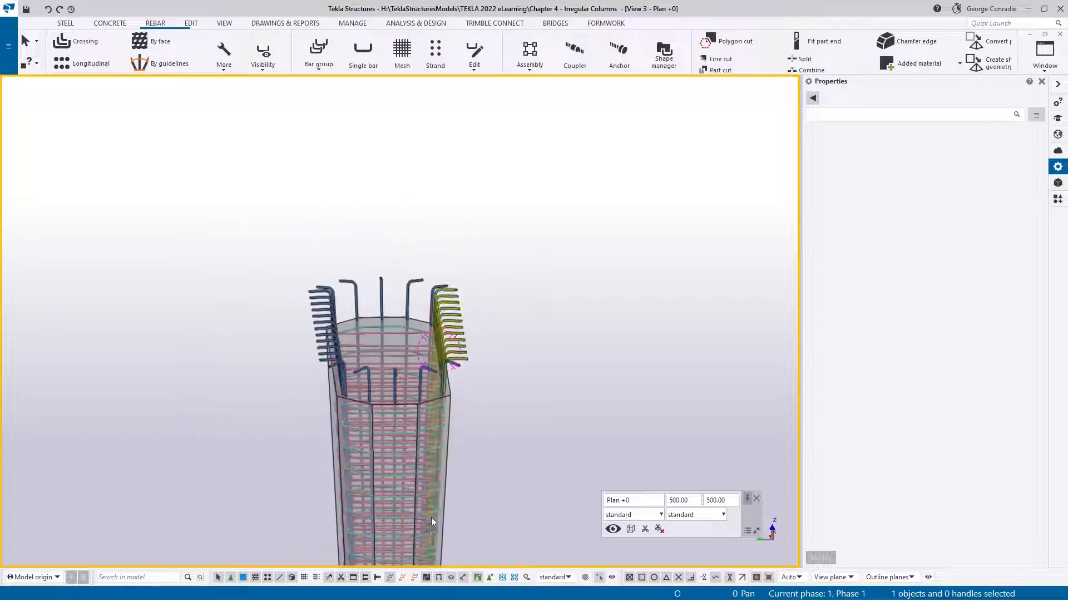
{"action": "middle_click_drag", "start_coordinate": [431, 445], "coordinate": [357, 400]}
{"action": "middle_click_drag", "start_coordinate": [460, 374], "coordinate": [469, 322]}
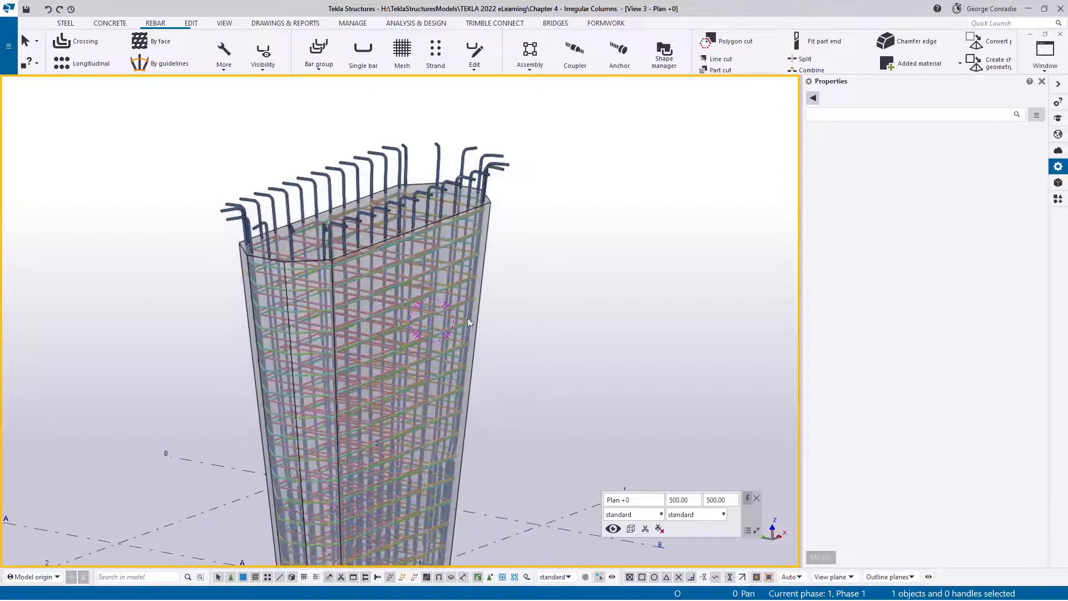
- Compare the column's upper reinforcement with the reference image Target Rebar Tapered Column.png, and move the image out of the way
{"action": "scroll", "coordinate": [459, 299], "scroll_direction": "up", "scroll_amount": 3}
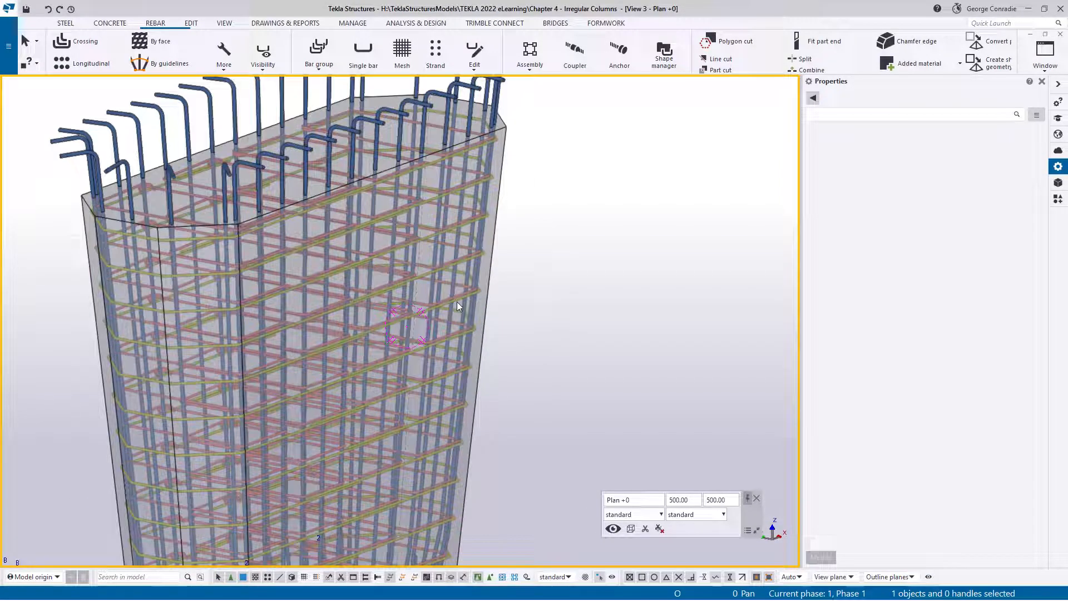
{"action": "middle_click_drag", "start_coordinate": [357, 379], "coordinate": [334, 416], "text": "ctrl"}
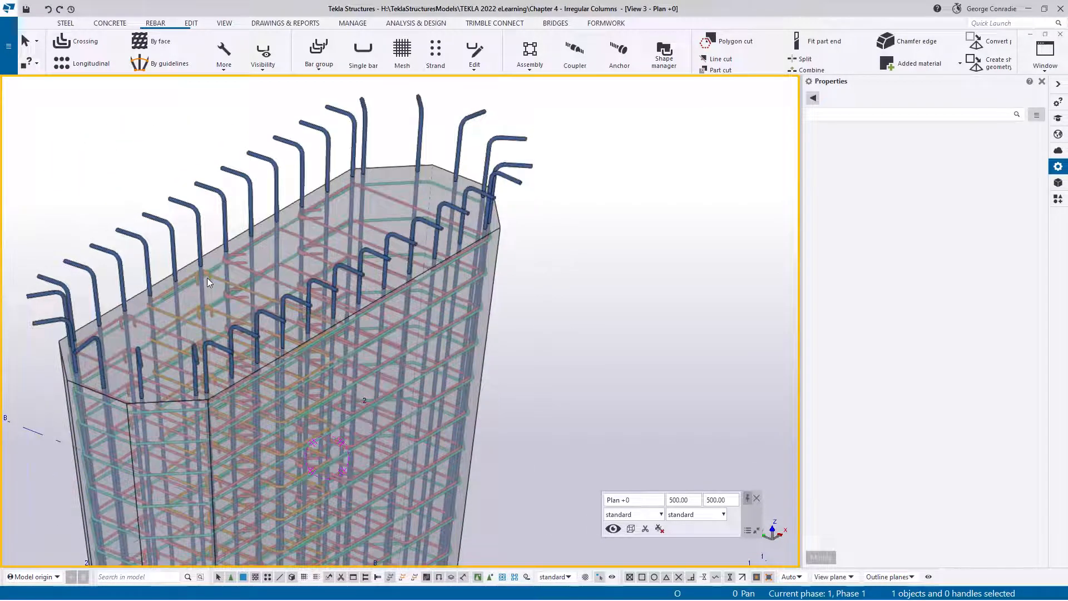
{"action": "middle_click_drag", "start_coordinate": [207, 278], "coordinate": [257, 283], "text": "ctrl"}
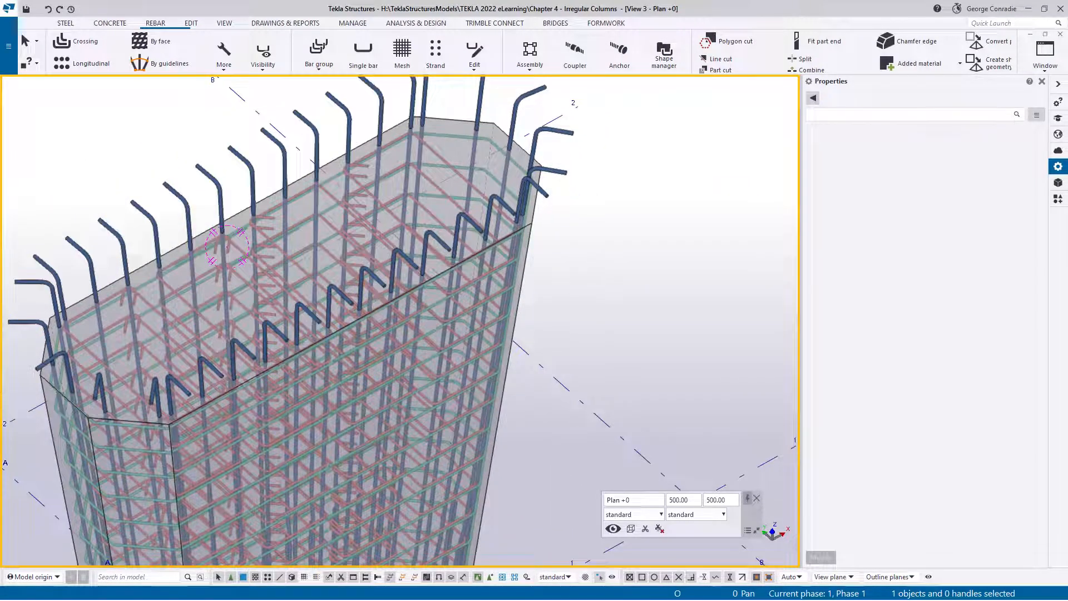
{"action": "left_click_drag", "start_coordinate": [1067, 66], "coordinate": [810, 66]}
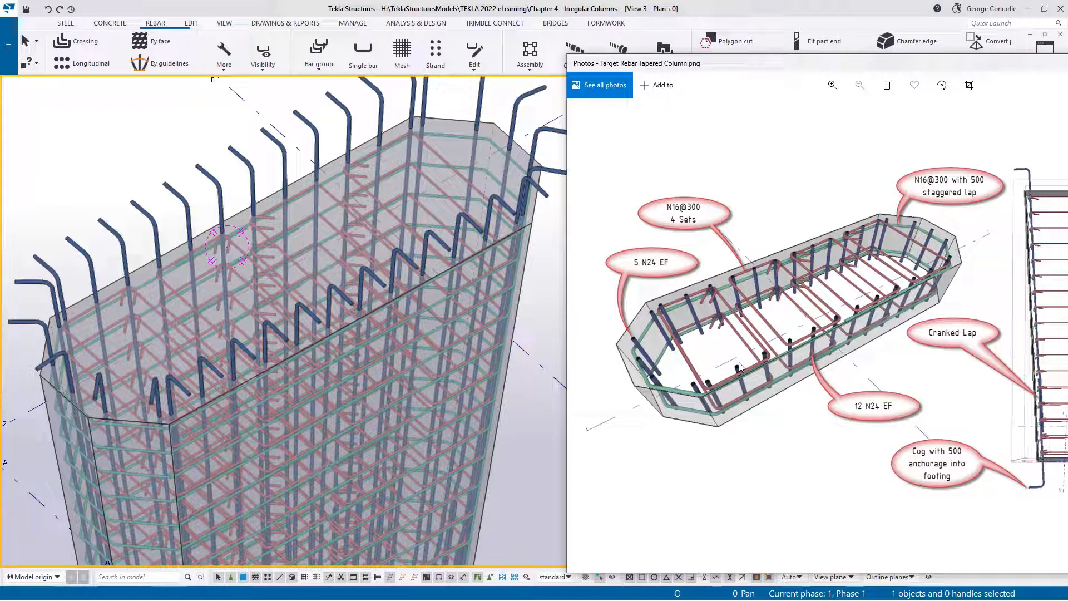
{"action": "left_click_drag", "start_coordinate": [750, 69], "coordinate": [1067, 82]}
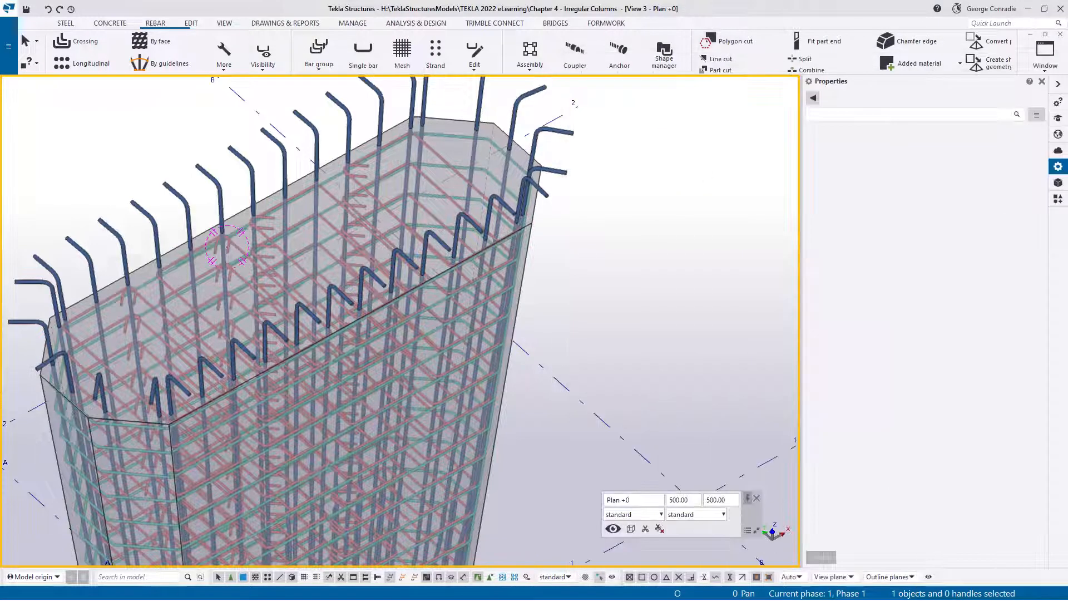